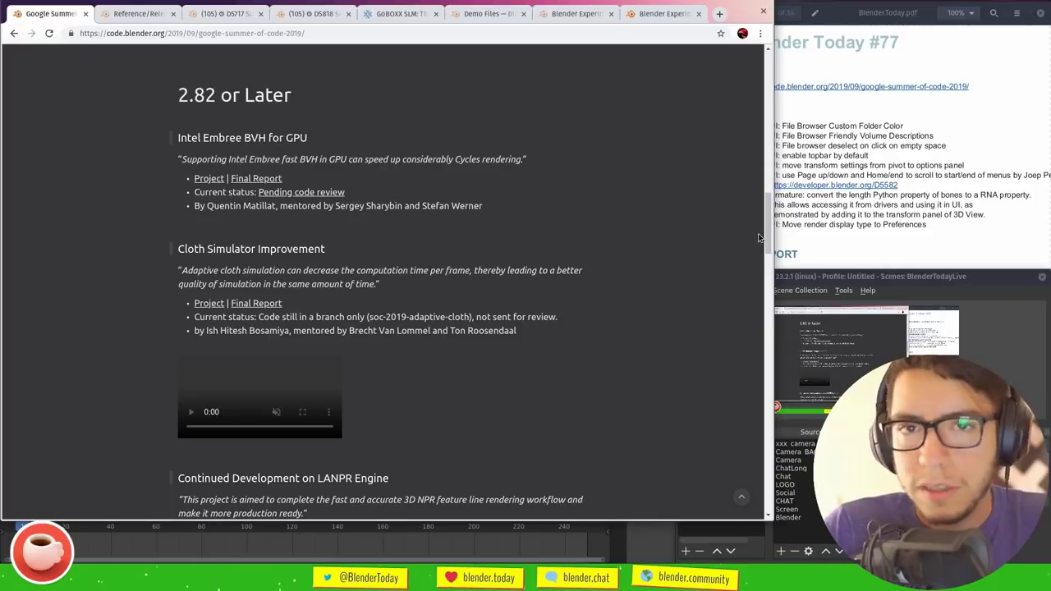
Skim the remaining projects in the Google Summer of Code 2019 article, narrow the browser window and switch to Blender
left_click_drag(771, 233, 772, 269)
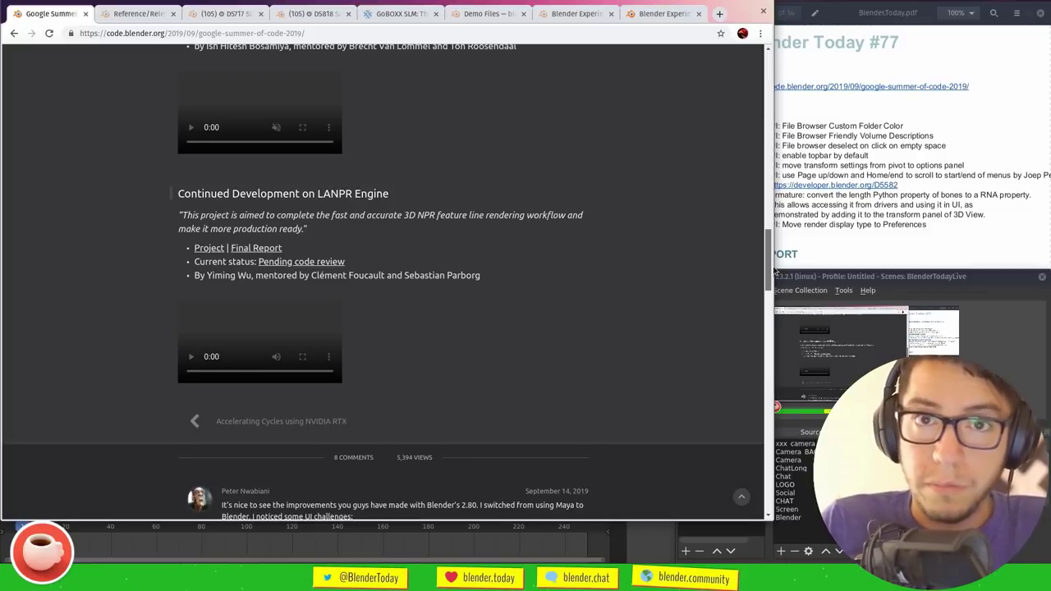
left_click_drag(771, 270, 755, 62)
right_click_drag(701, 271, 672, 340, "super")
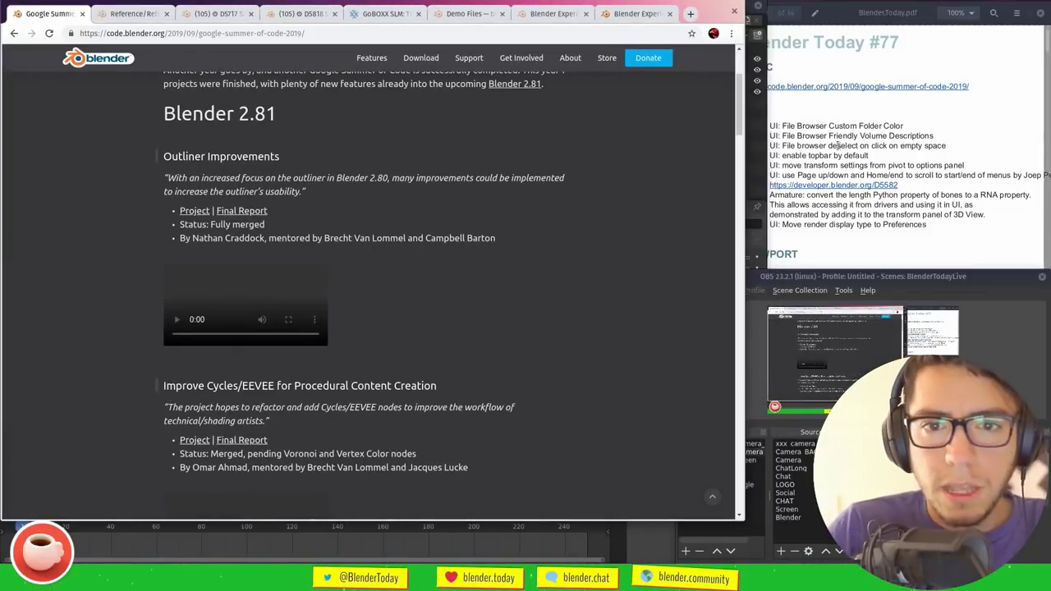
left_click(833, 145)
left_click(369, 535)
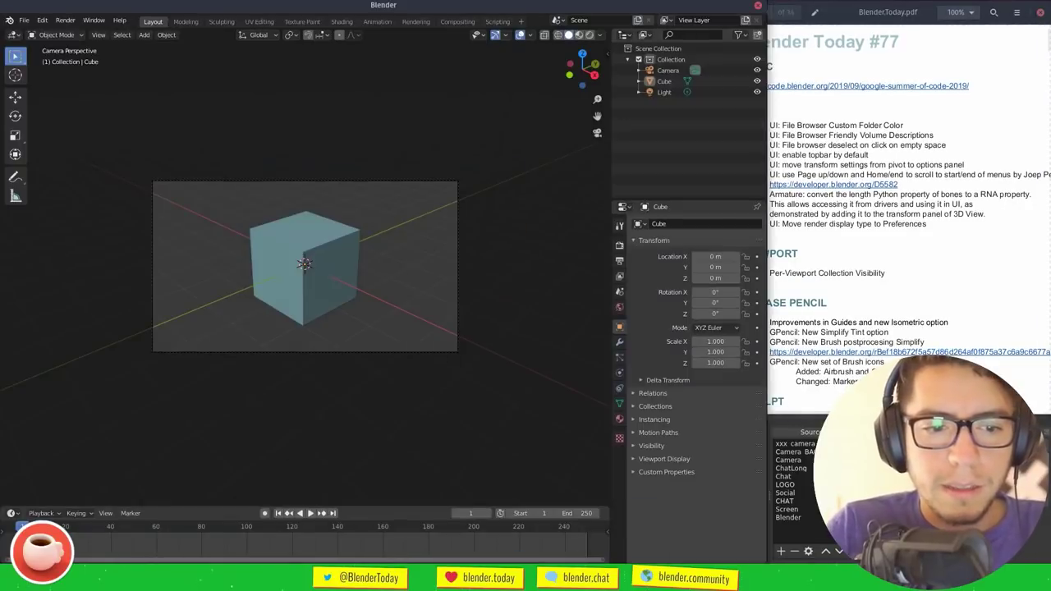
Narrow the Blender window so that it sits beside the Blender Today #77 notes, with the UI section of the notes in view
left_click_drag(859, 135, 860, 145)
left_click(825, 113)
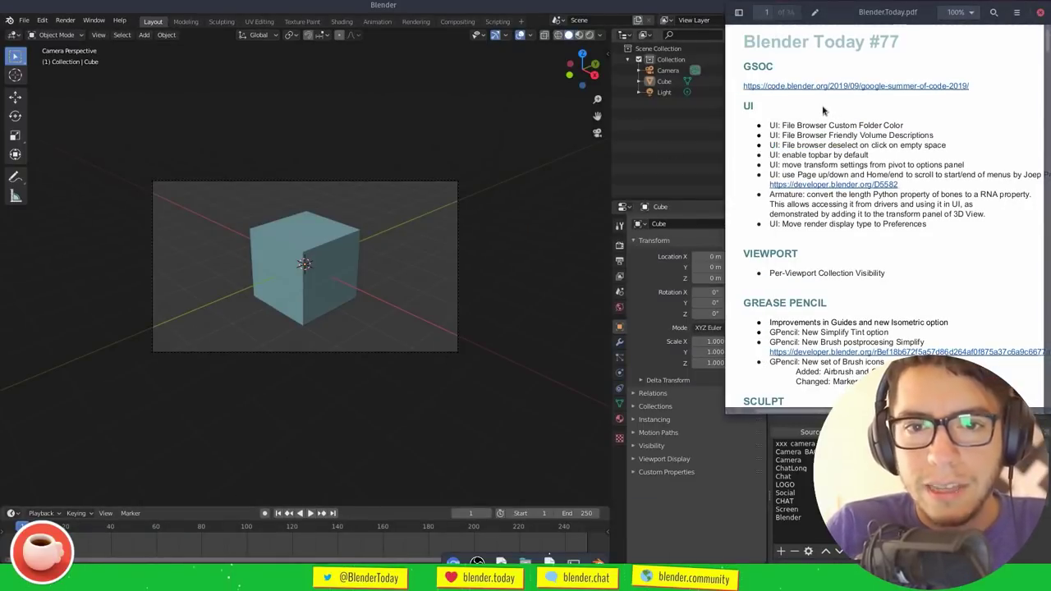
left_click_drag(1046, 41, 1047, 40)
scroll(1046, 45, "down", 1)
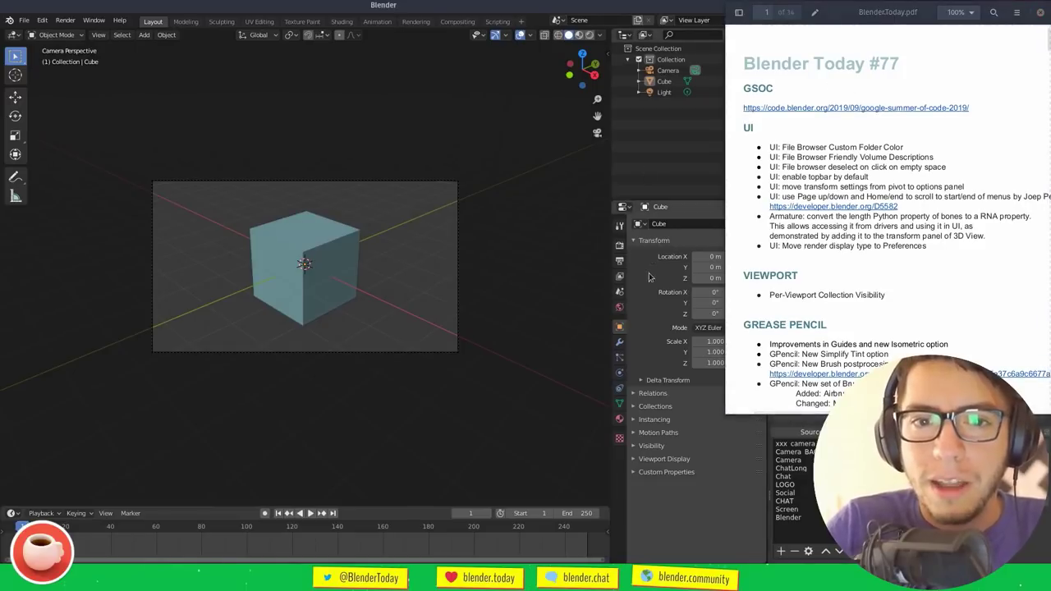
left_click(657, 170)
right_click_drag(703, 175, 678, 167, "super")
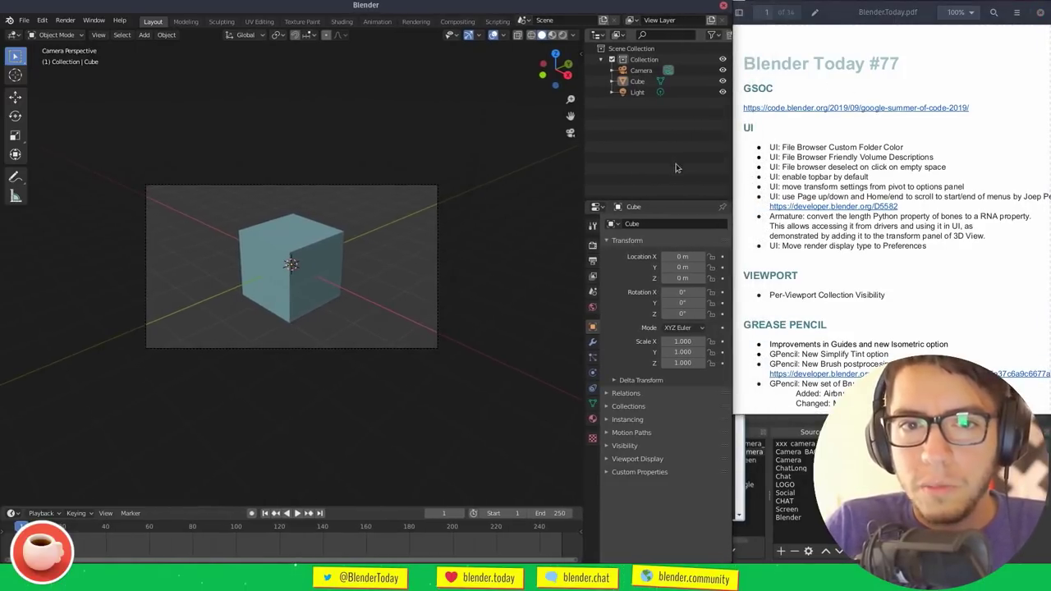
left_click(780, 142)
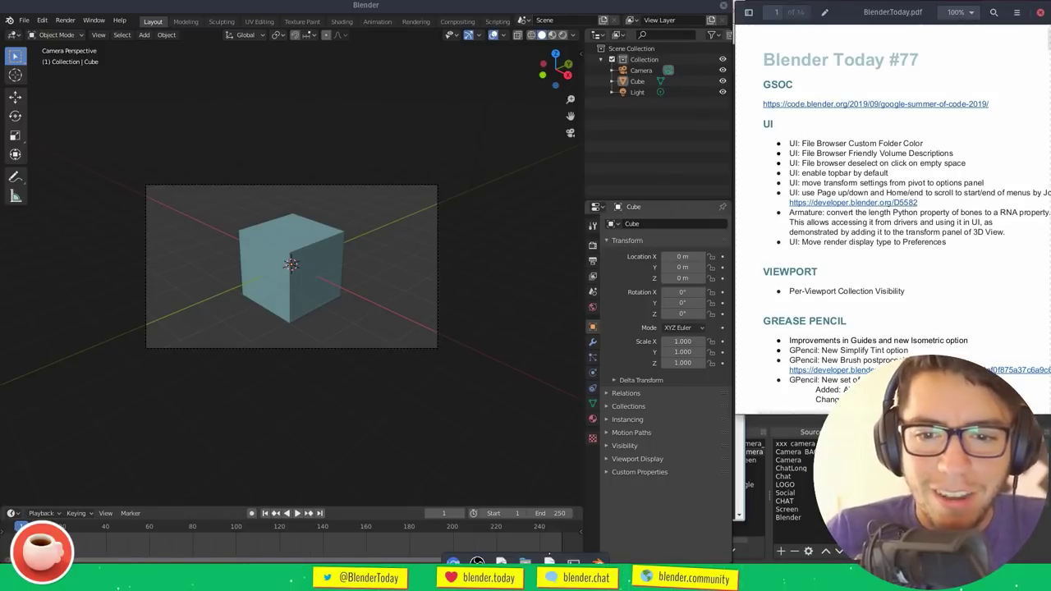
Bring the OBS window in front of the notes and return to the Blender window
key("alt+Tab")
left_click(699, 460)
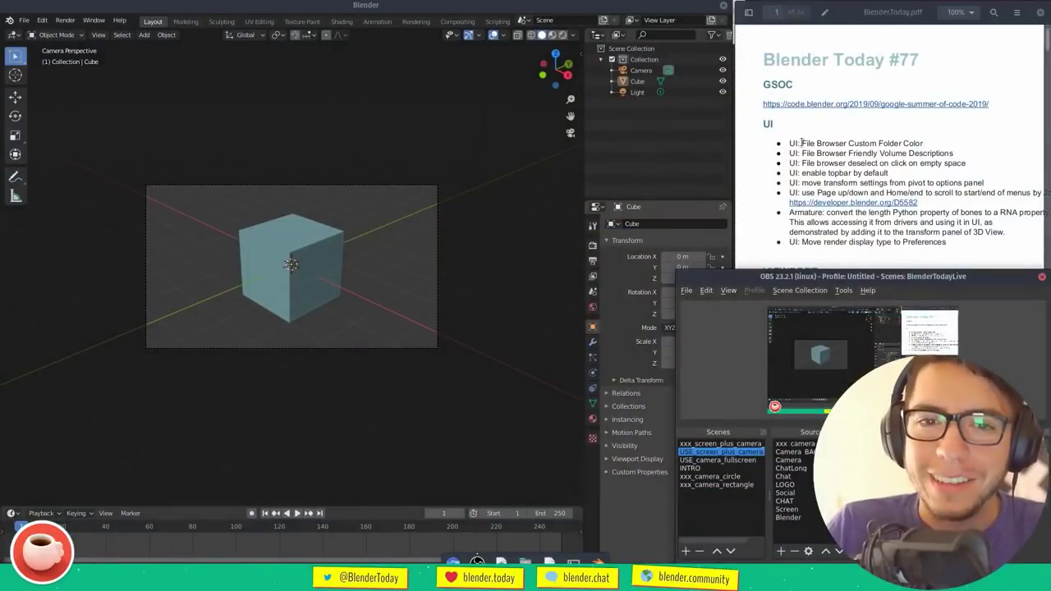
left_click(819, 151)
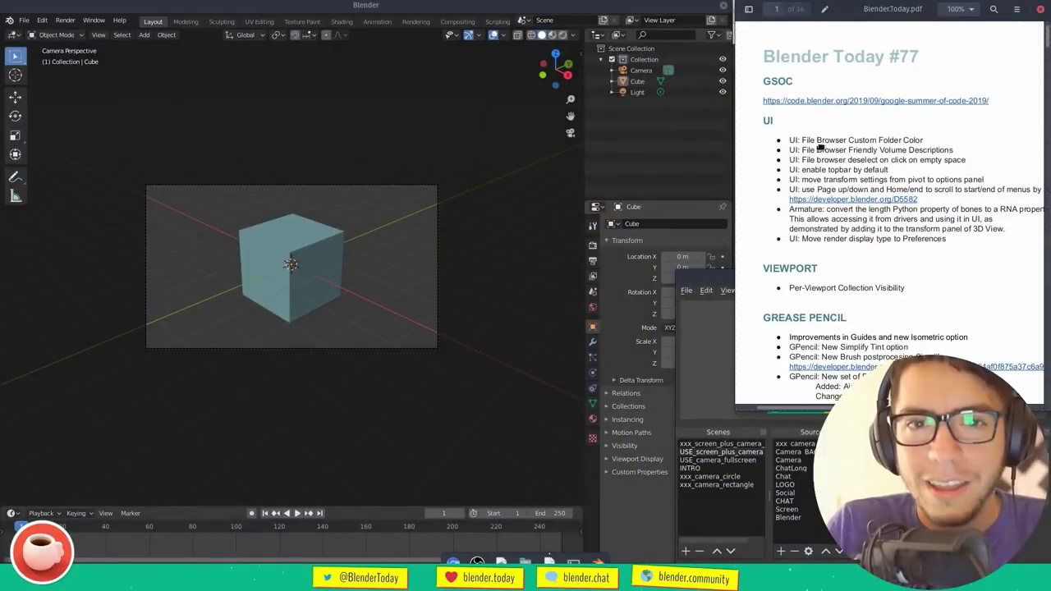
left_click(712, 330)
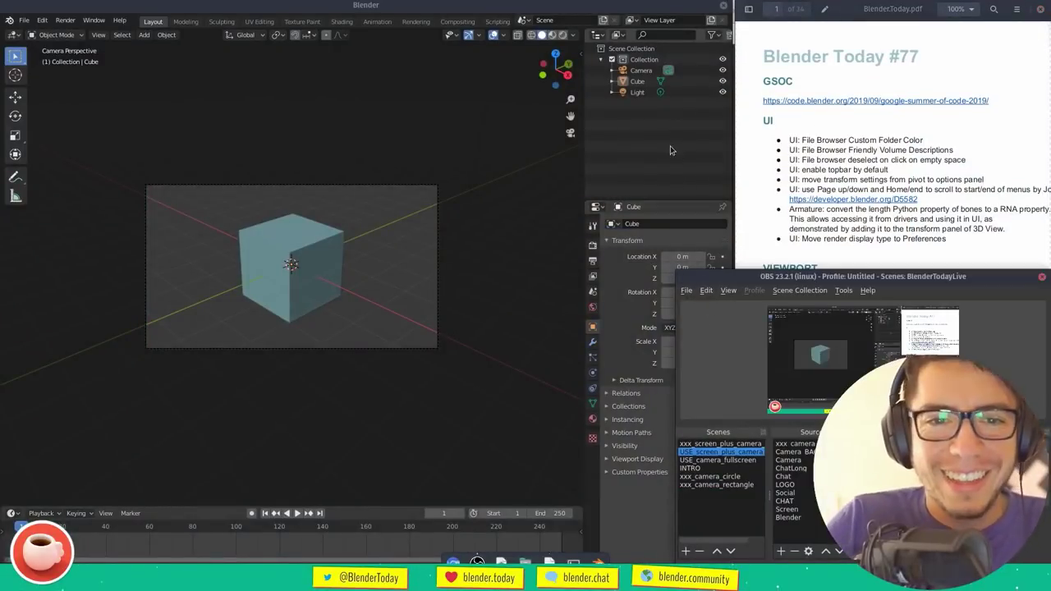
left_click(667, 221)
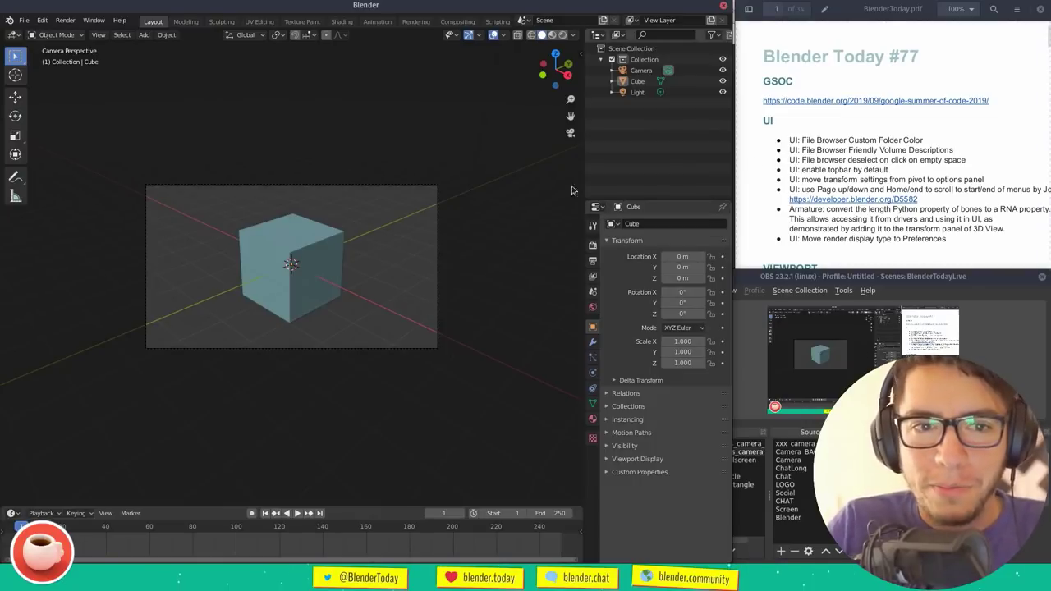
key("F4")
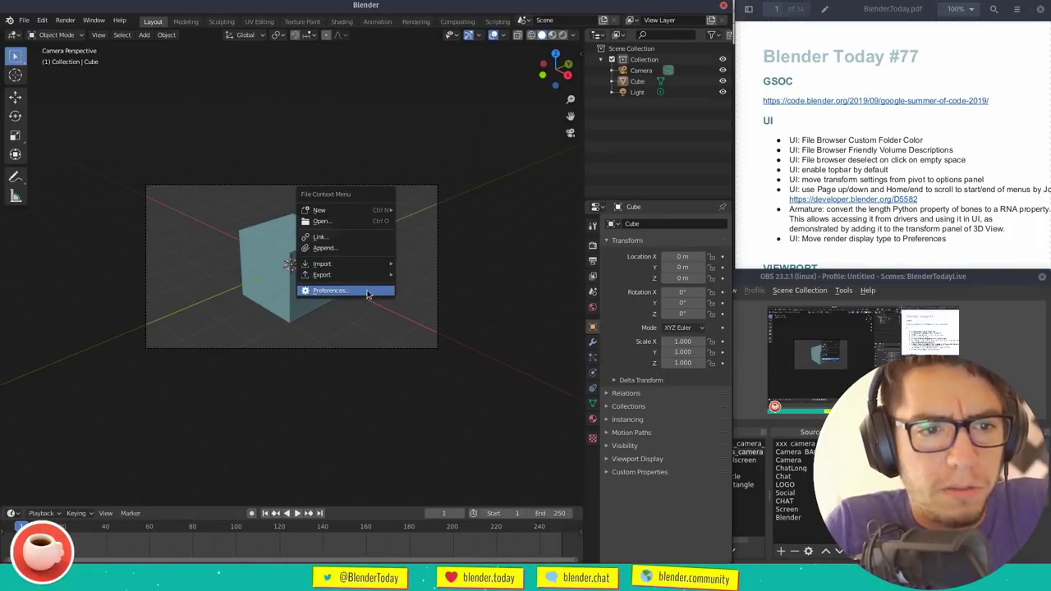
key("Return")
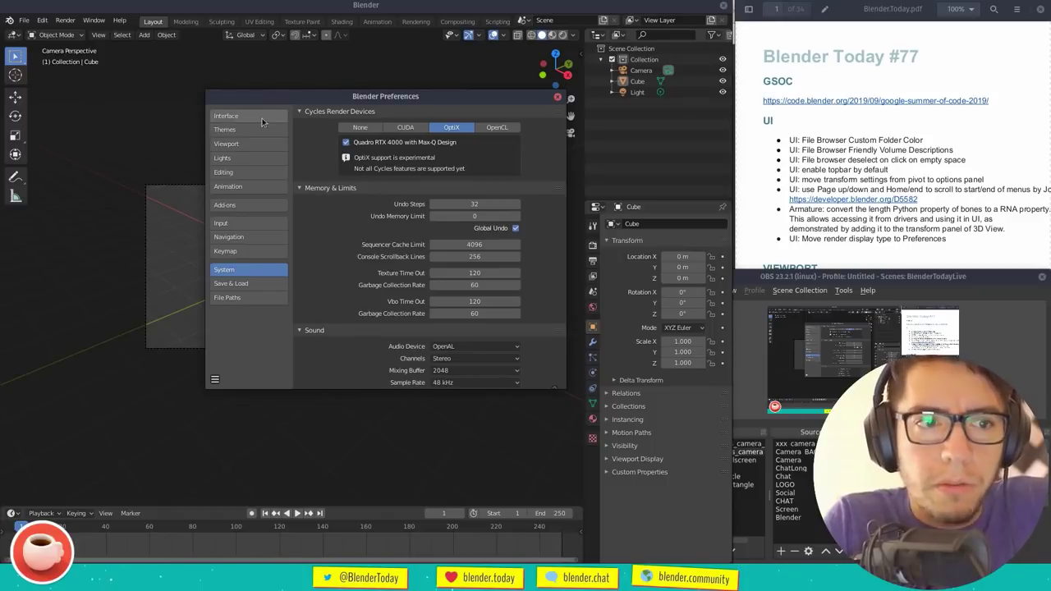
left_click(267, 114)
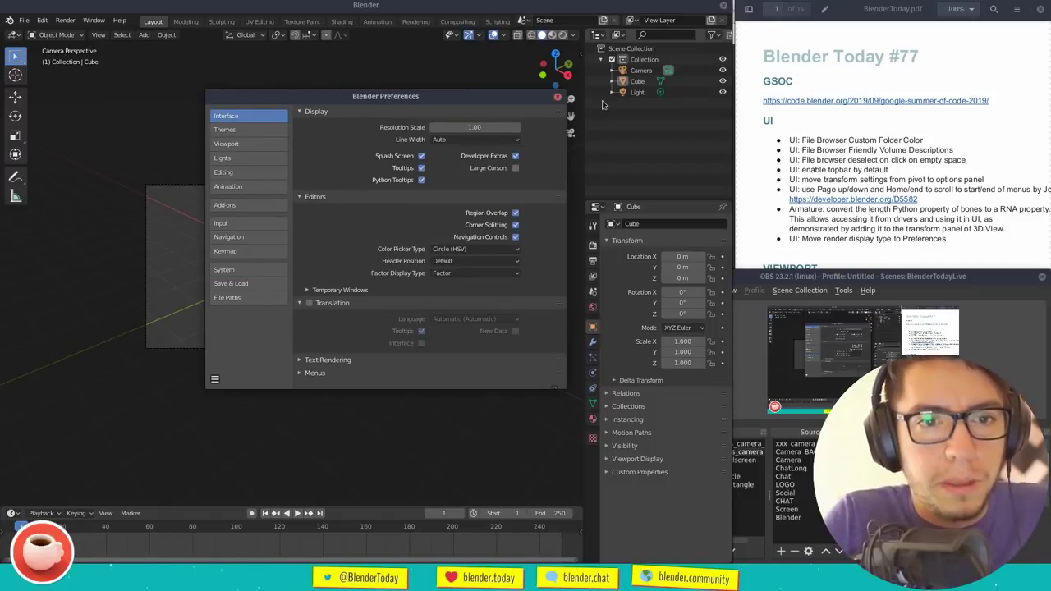
left_click(557, 98)
Start opening another file without saving the current scene, and go up to the live folder in the file browser
left_click(24, 19)
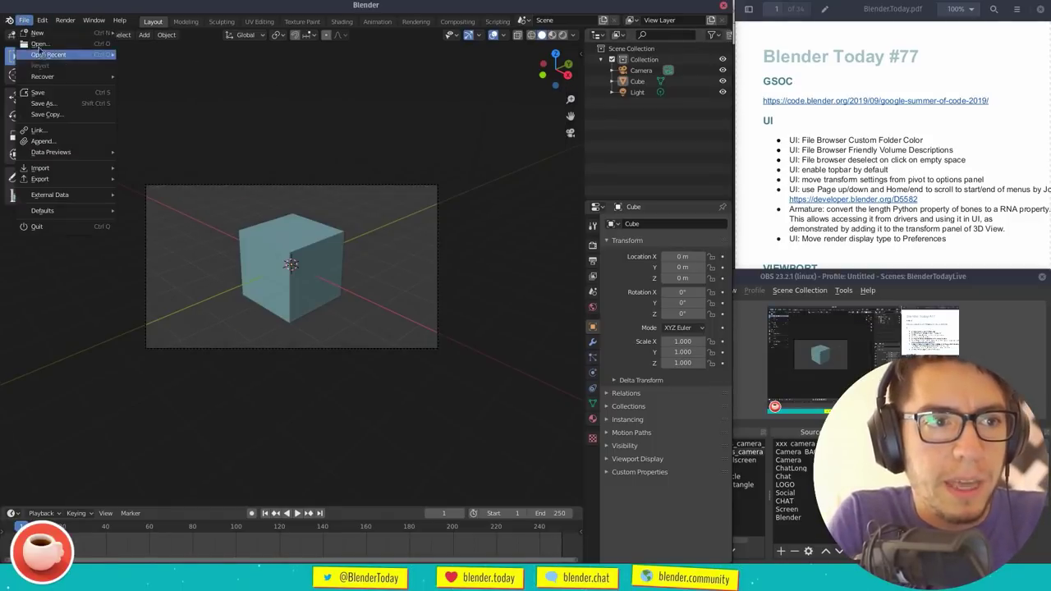
left_click(44, 46)
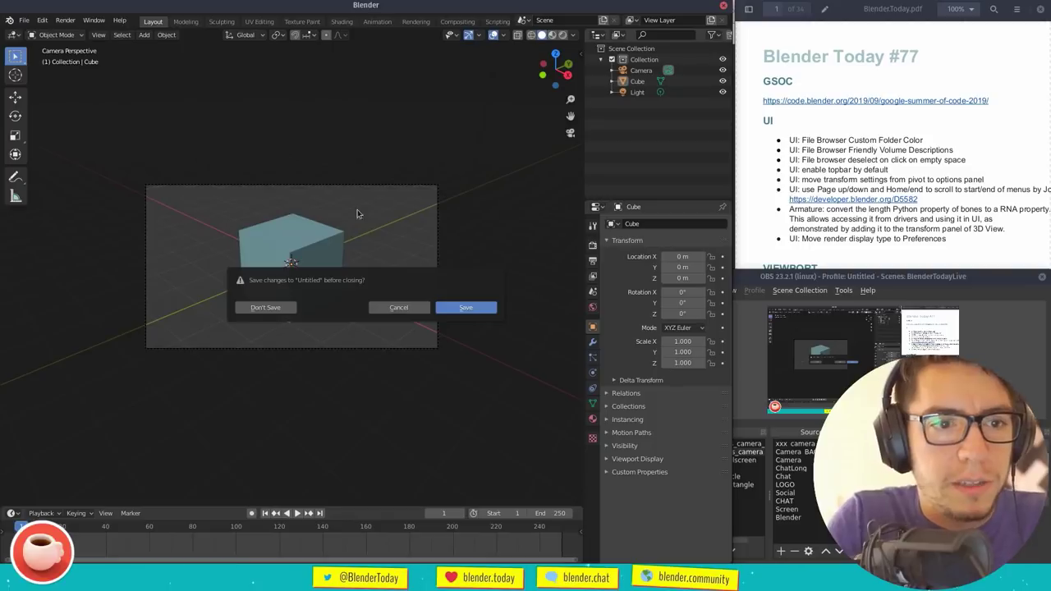
left_click(271, 307)
left_click(40, 39)
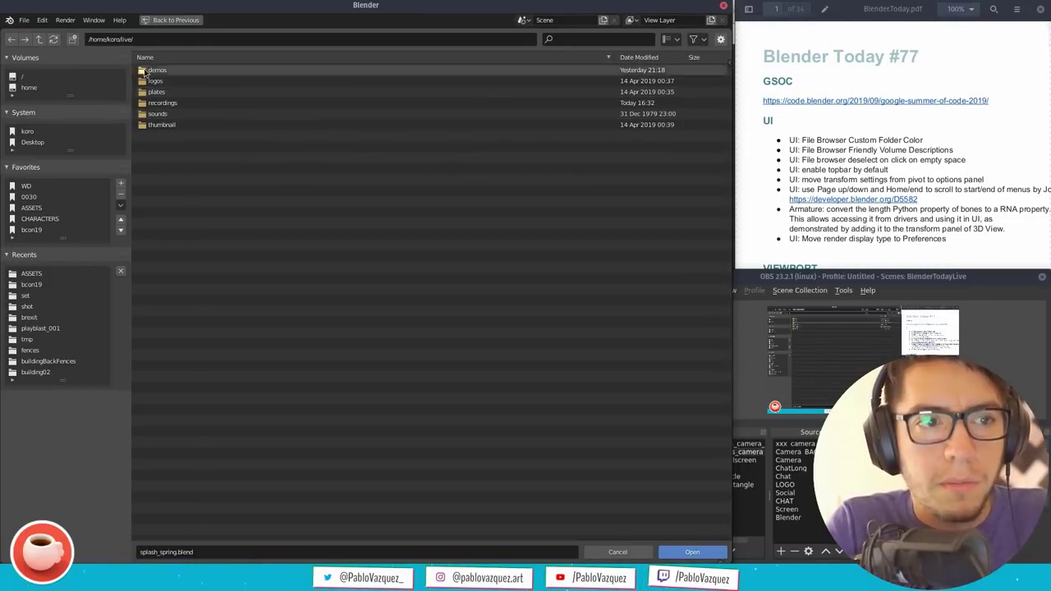
Set the File Folders icon color to bright cyan in the user interface theme preferences
right_click(388, 243)
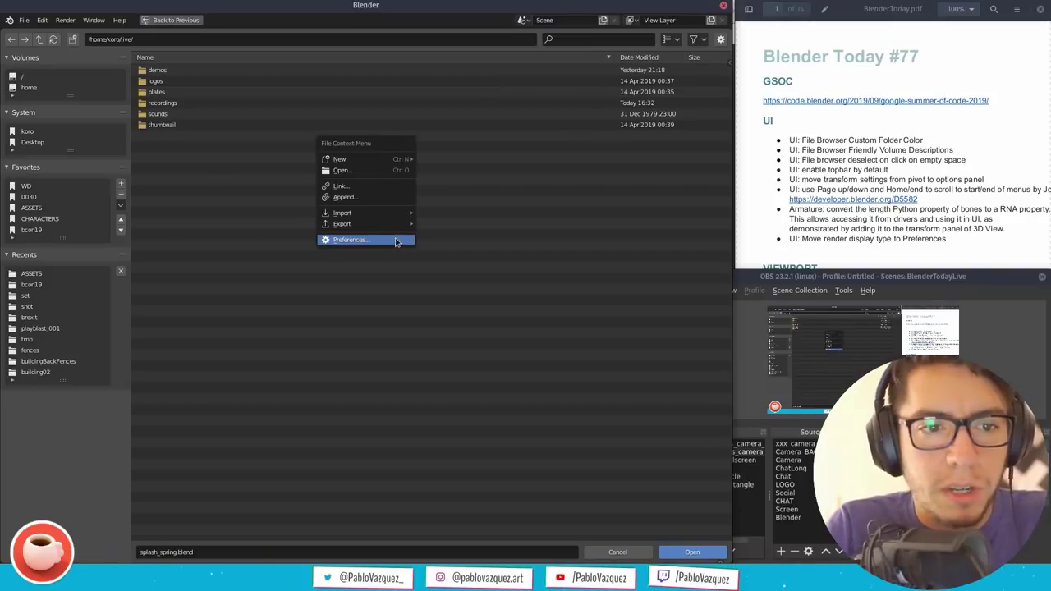
left_click(396, 241)
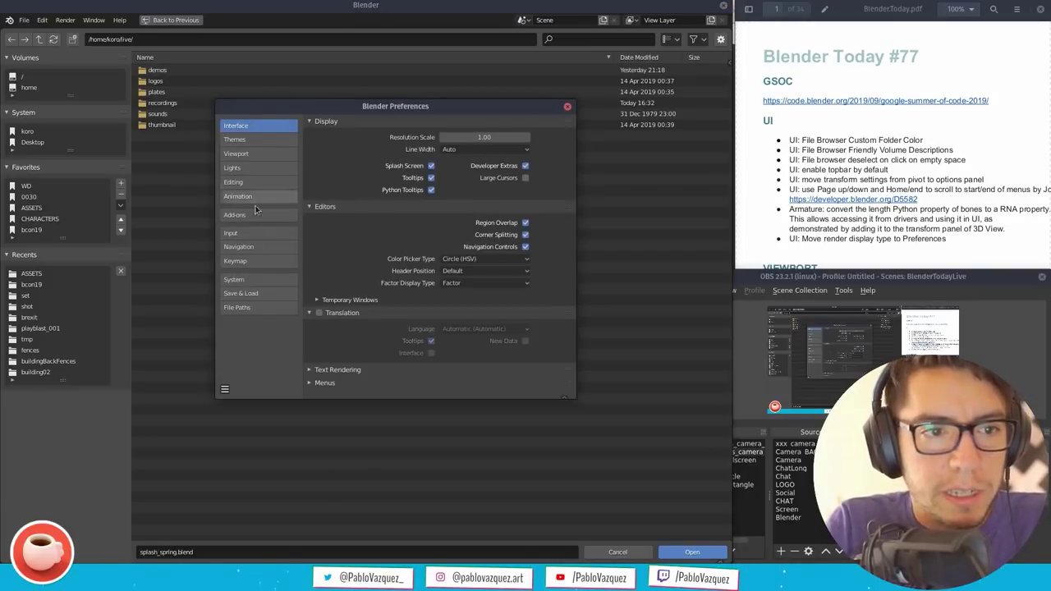
left_click(246, 140)
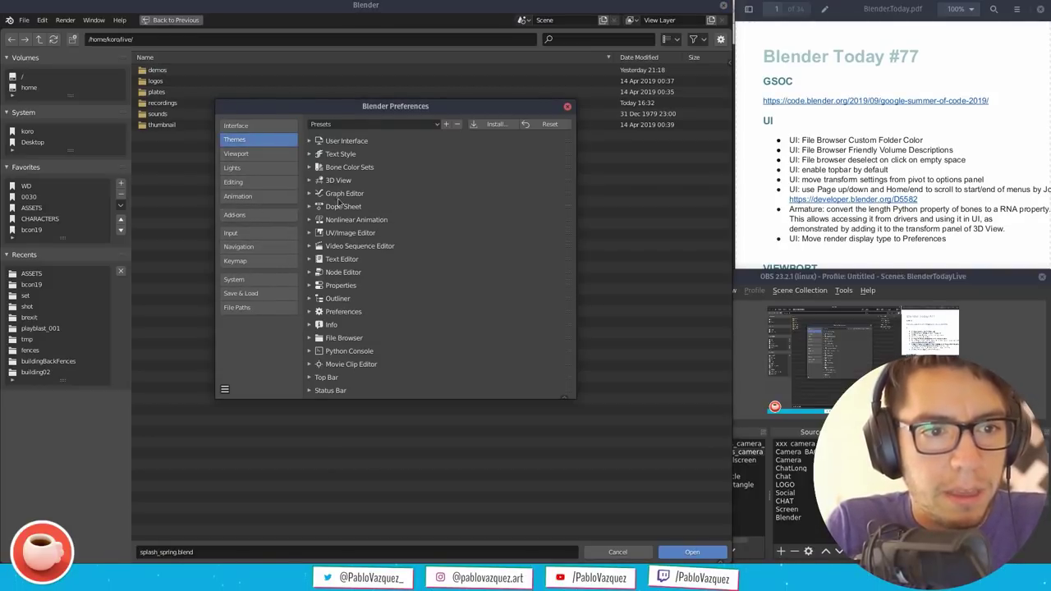
left_click(363, 141)
scroll(425, 163, "down", 5)
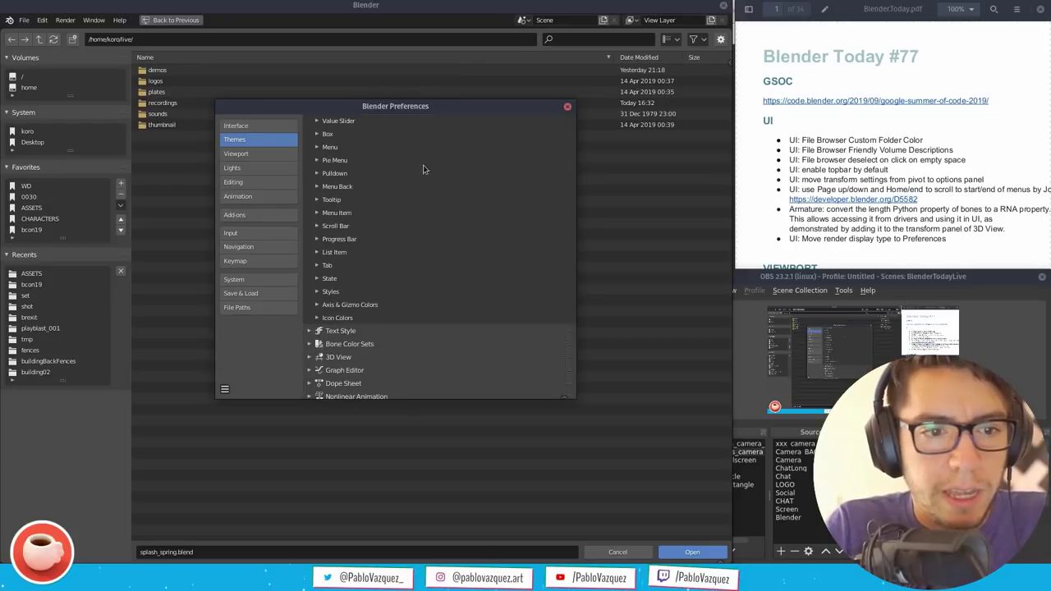
left_click(351, 317)
scroll(361, 312, "down", 4)
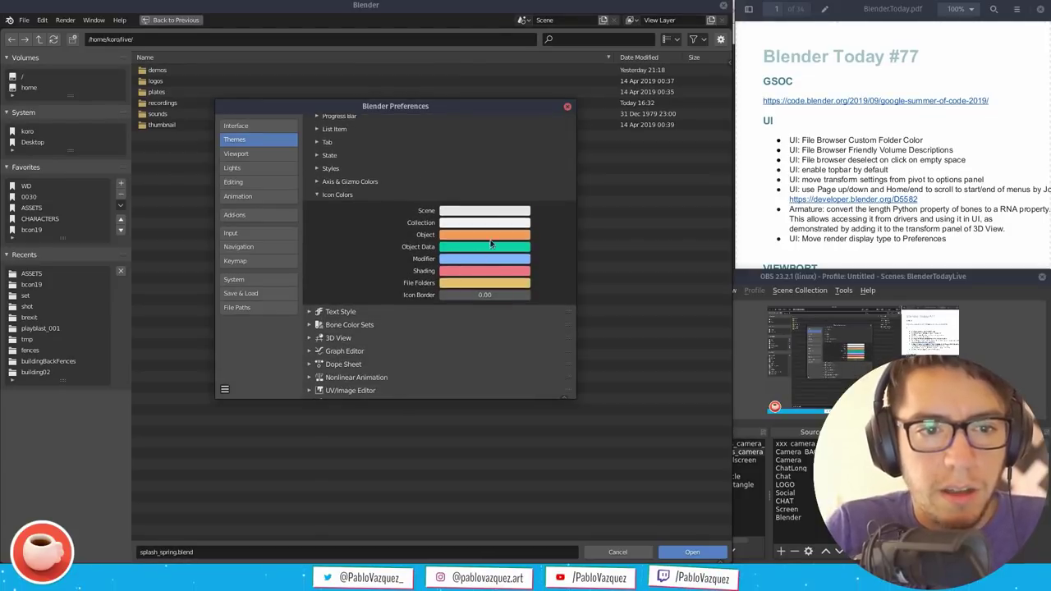
middle_click_drag(488, 246, 514, 210, "ctrl")
left_click_drag(460, 198, 578, 244, "alt")
left_click(561, 279)
mouse_move(533, 216)
left_mouse_down()
mouse_move(594, 219)
mouse_move(546, 219)
left_mouse_up()
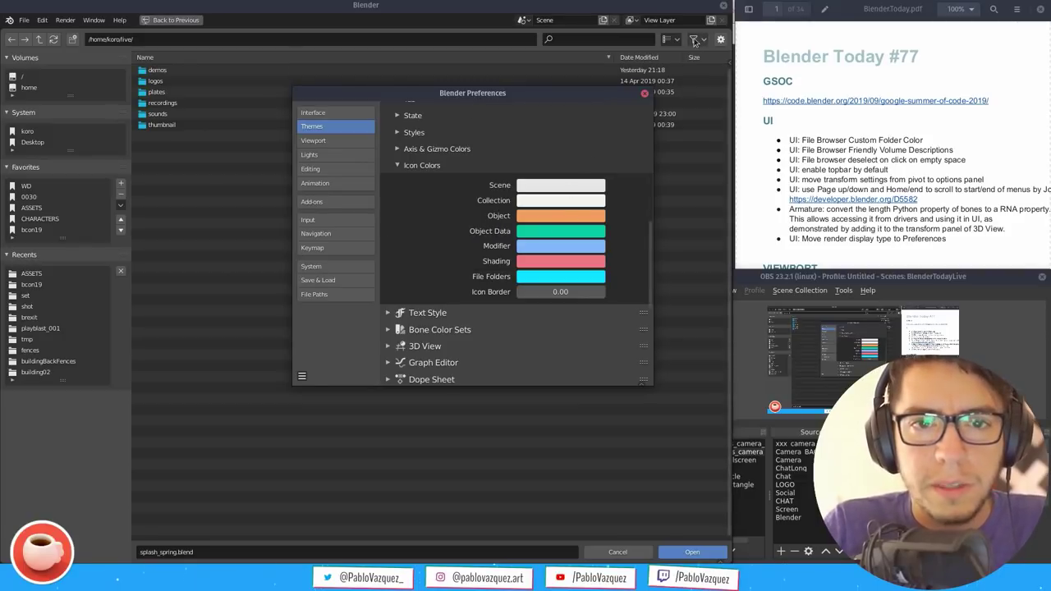
Show the file browser's folders as thumbnails and cancel opening a file
left_click(697, 39)
left_click(670, 38)
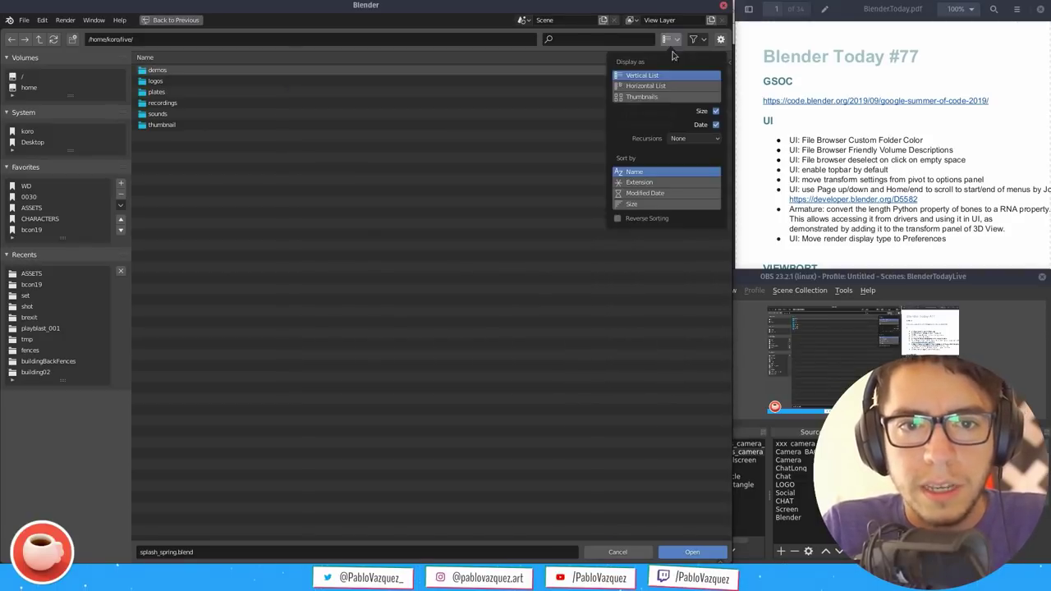
left_click(667, 97)
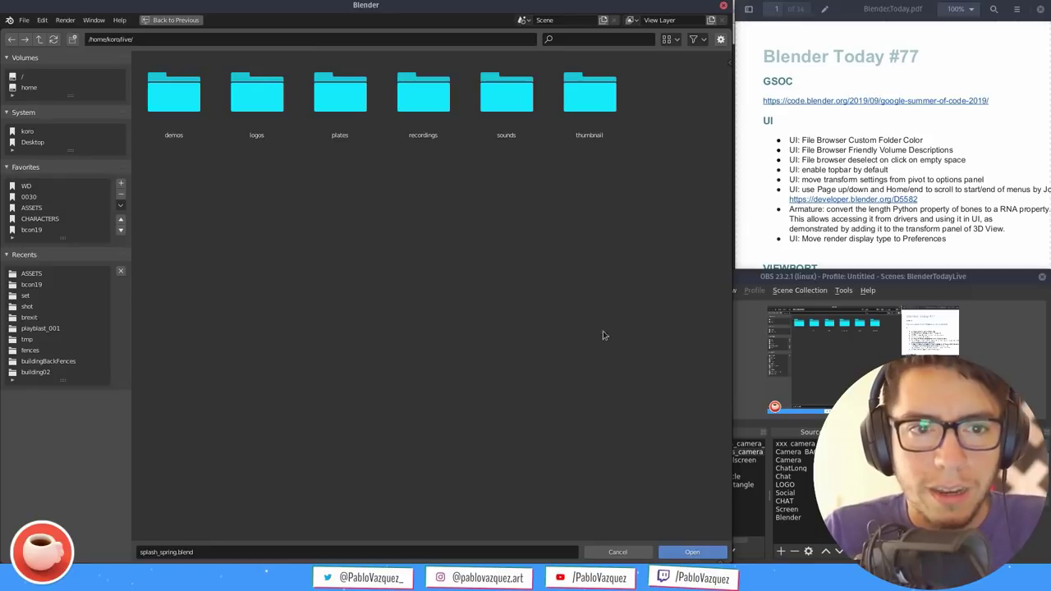
left_click(612, 552)
Collapse the theme's Icon Colors settings and expand the Temporary Windows settings in the Interface preferences
key("F4")
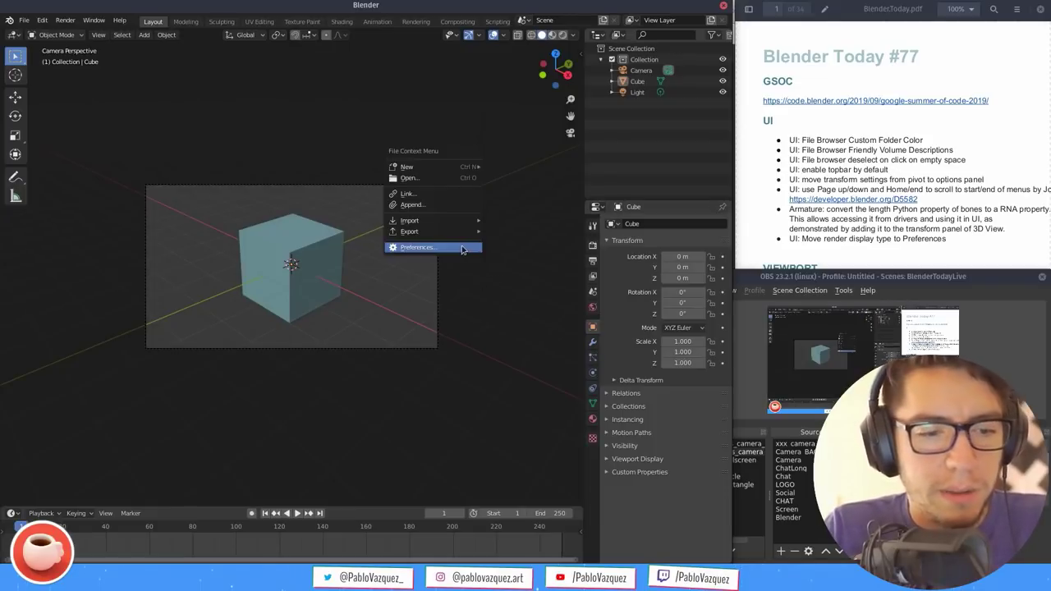
left_click(462, 248)
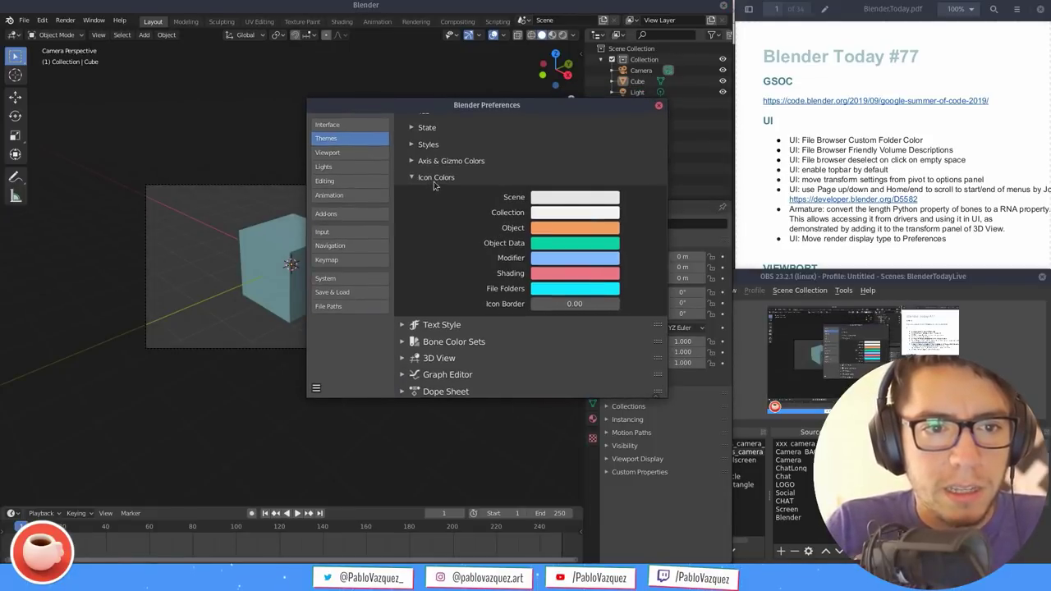
left_click(433, 179)
scroll(439, 214, "up", 3)
left_click(360, 127)
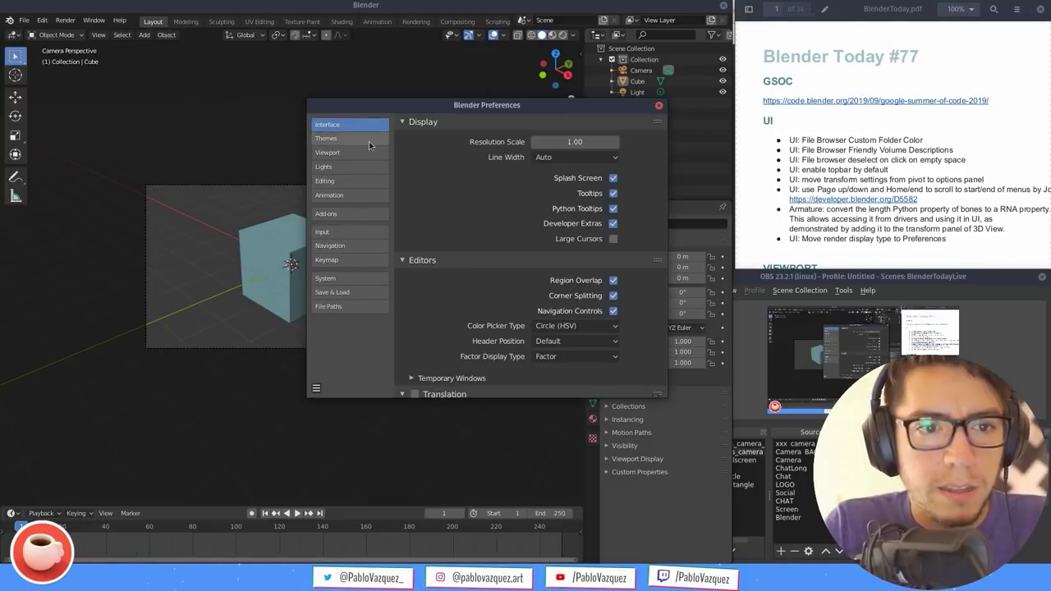
scroll(444, 295, "down", 3)
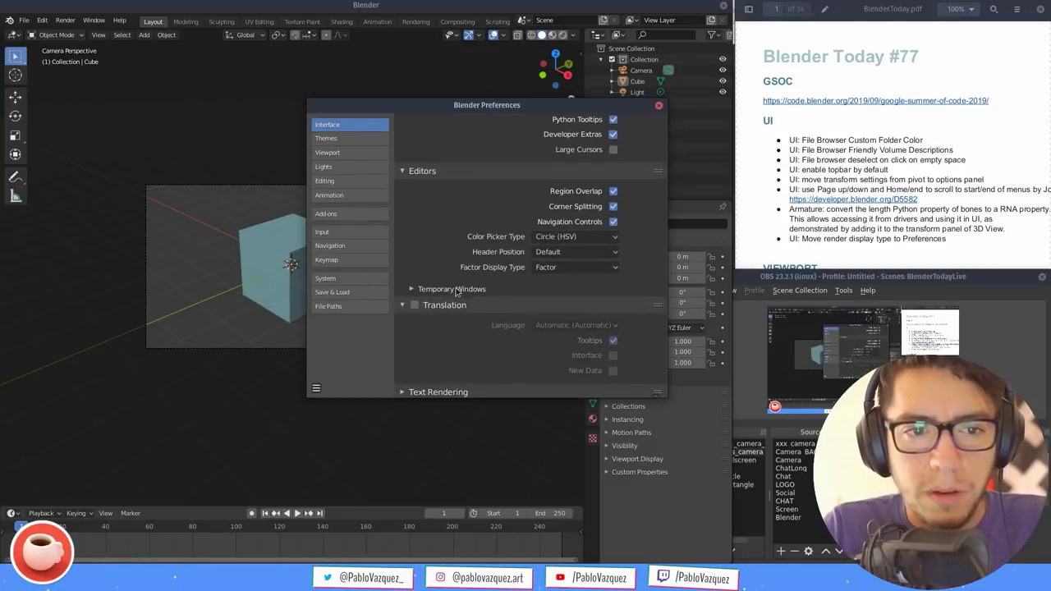
left_click(473, 289)
scroll(552, 271, "down", 2)
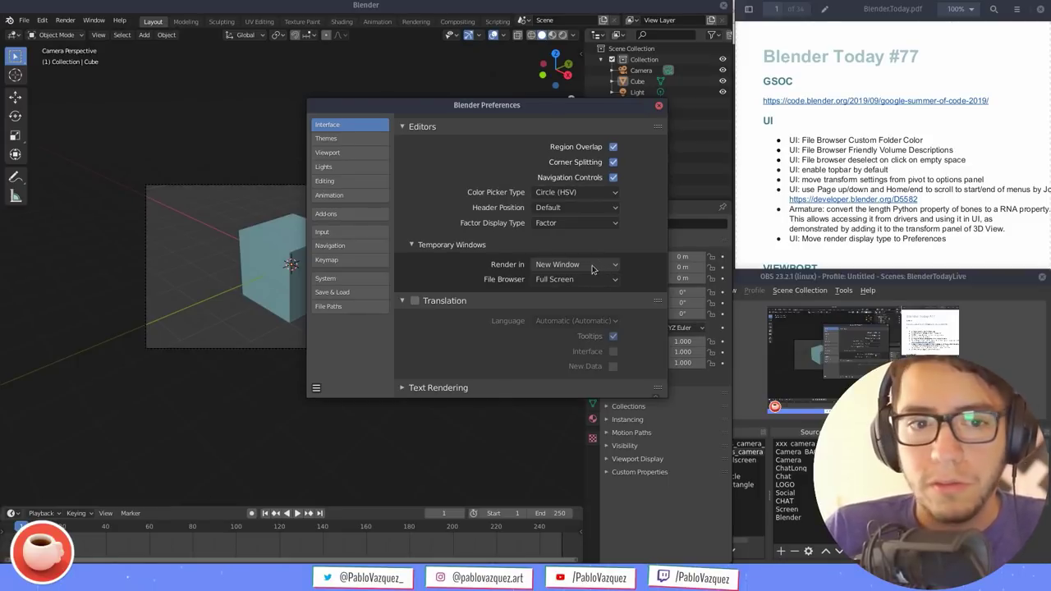
Examine the available Render in display options for temporary windows without changing the selection
left_click(590, 266)
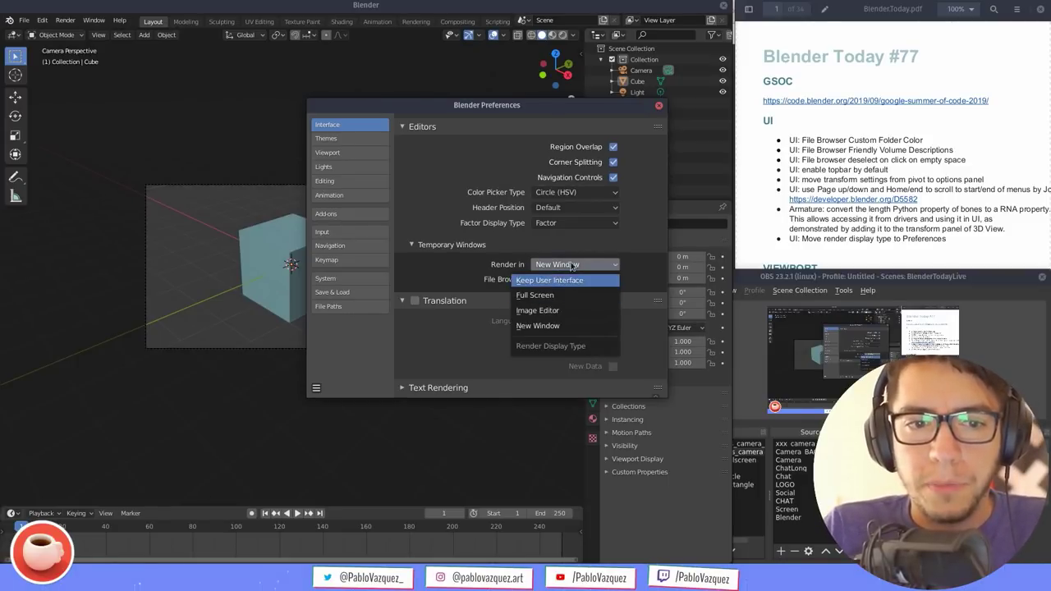
left_click(563, 266)
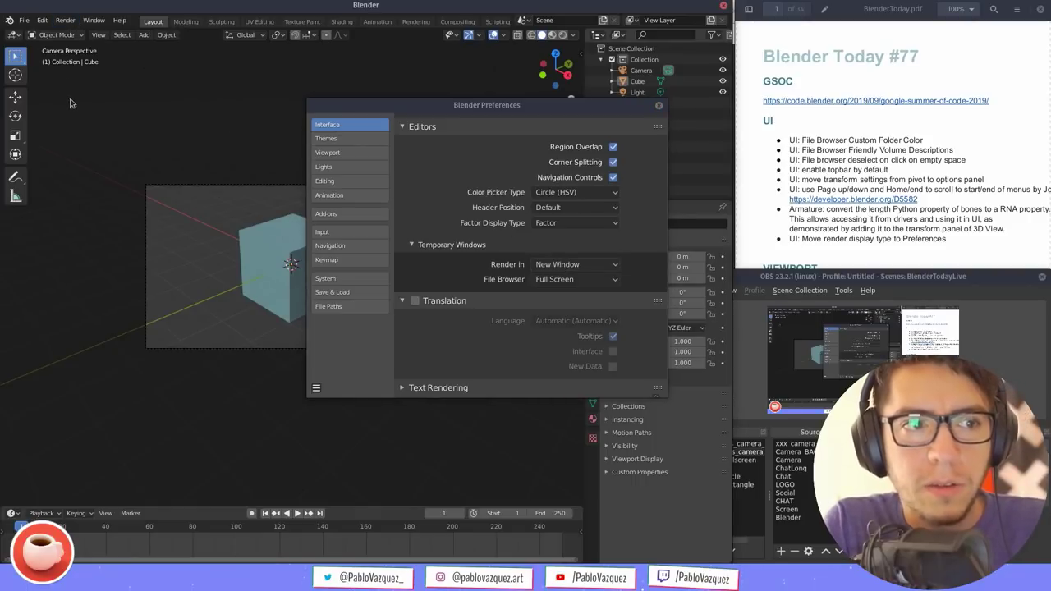
left_click(606, 266)
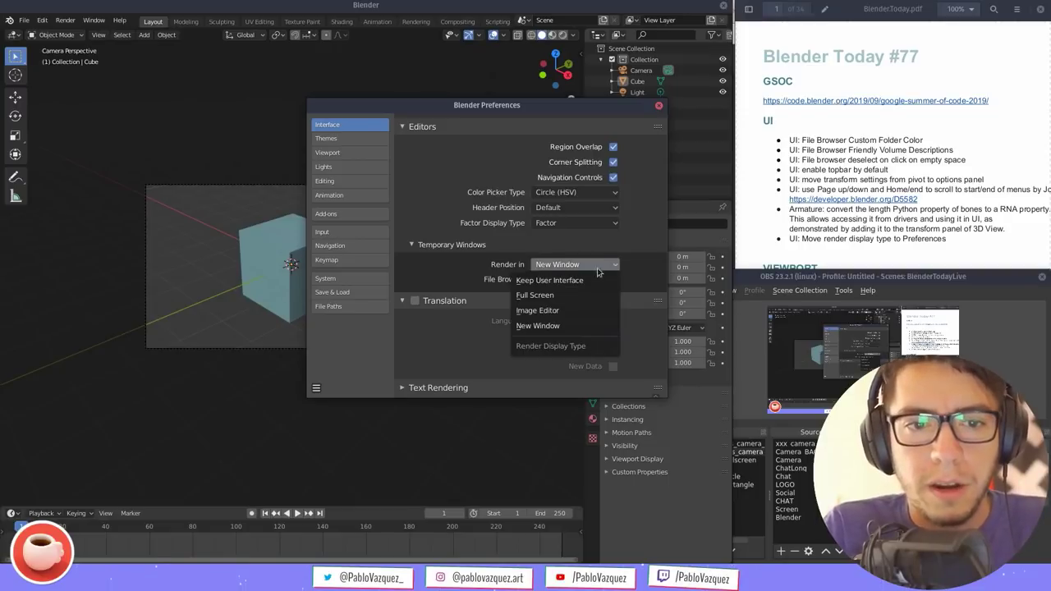
left_click(555, 266)
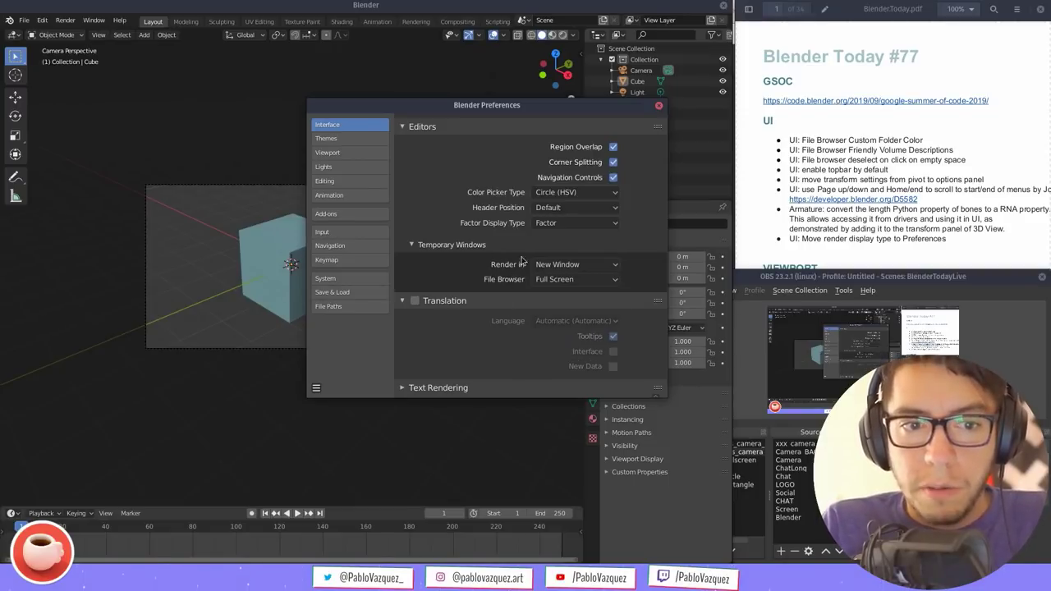
left_click(578, 266)
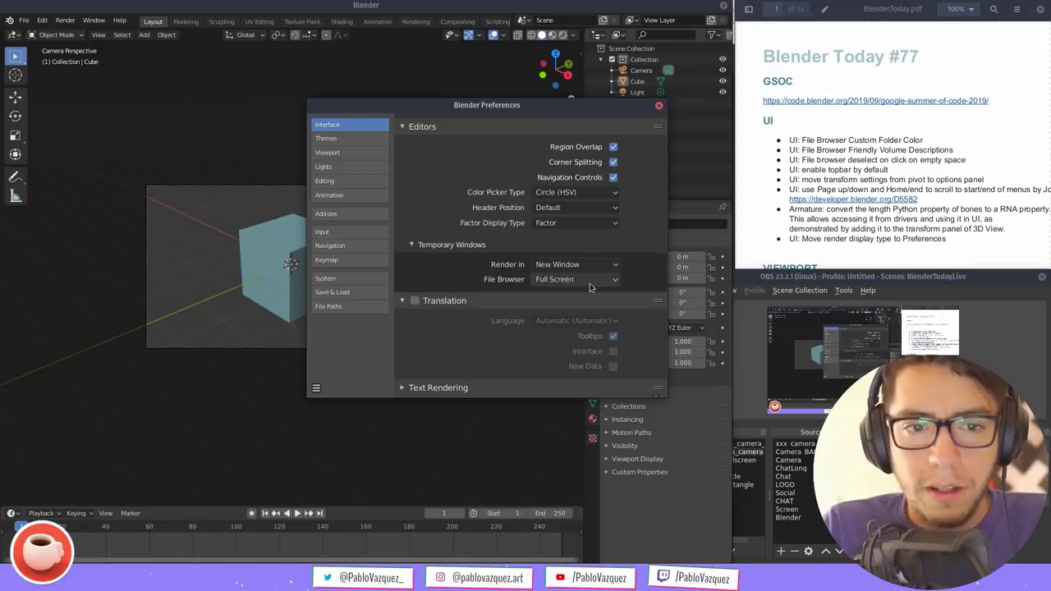
Try New Window as the temporary File Browser display type, restore Full Screen, and close the preferences
left_click(591, 283)
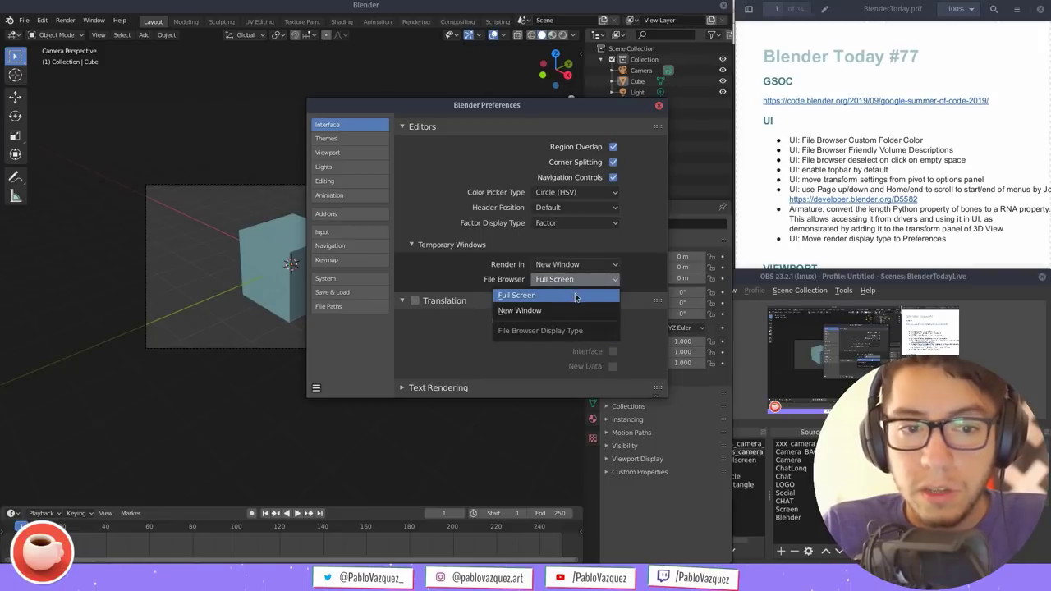
left_click(575, 310)
left_click(579, 279)
left_click(592, 295)
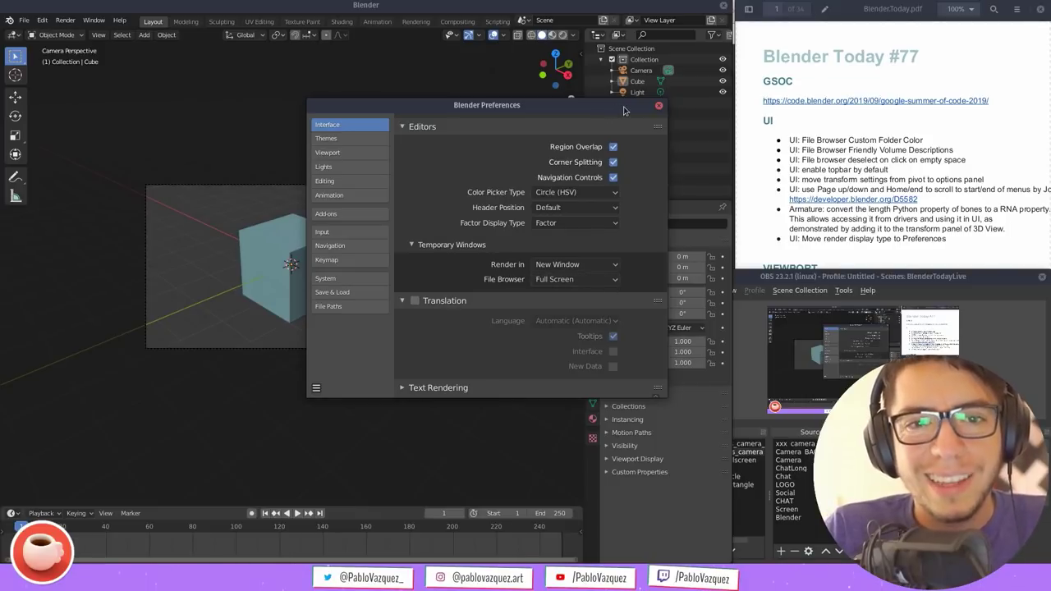
left_click(659, 106)
Switch the 3D viewport to Rendered shading and set the render engine to Cycles
key("F4")
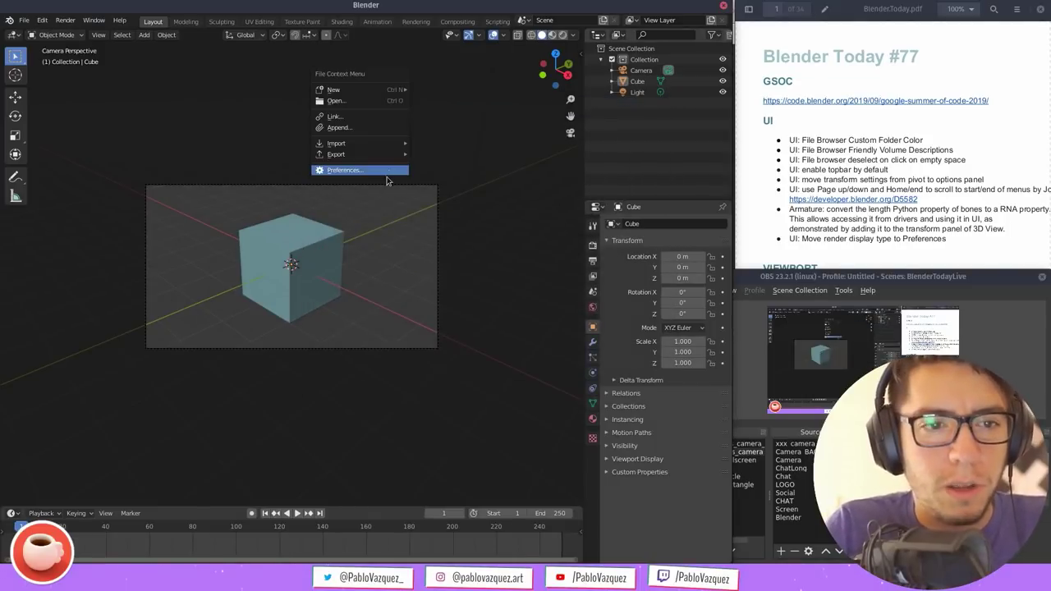
key("z")
left_click(418, 174)
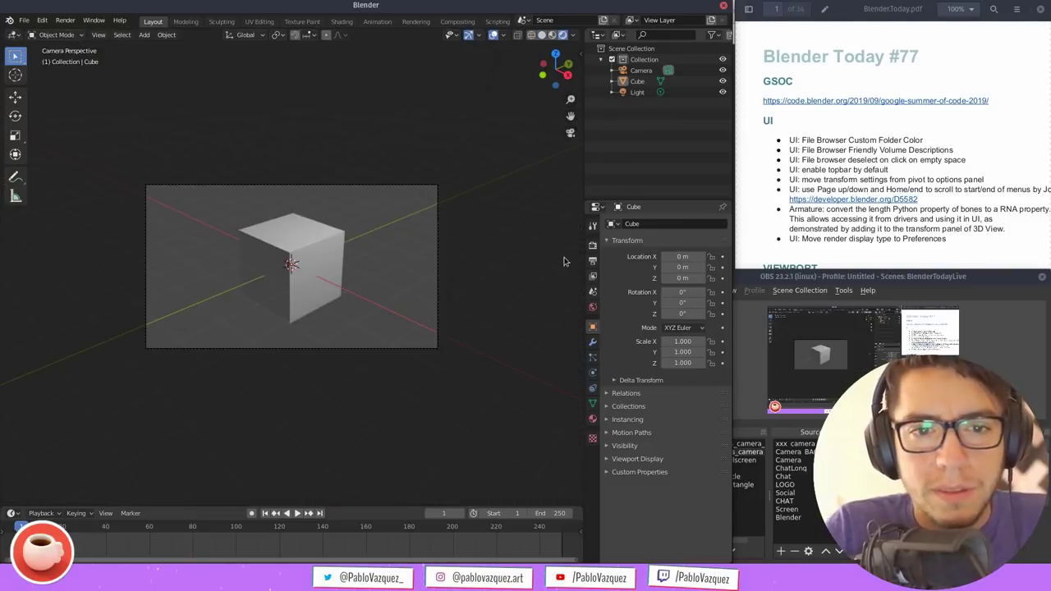
left_click(593, 244)
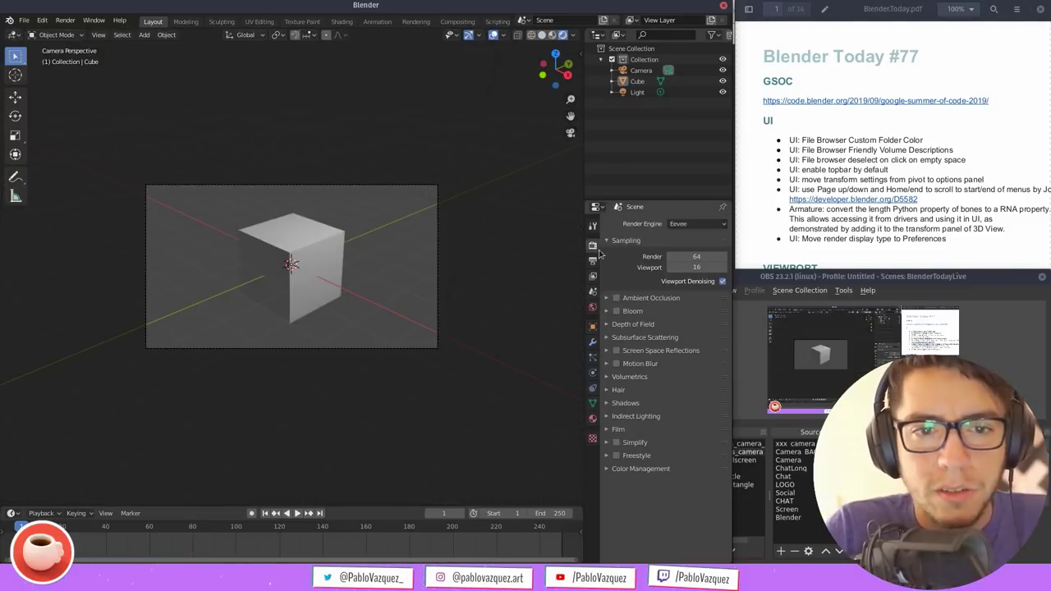
left_click(696, 223)
left_click(692, 260)
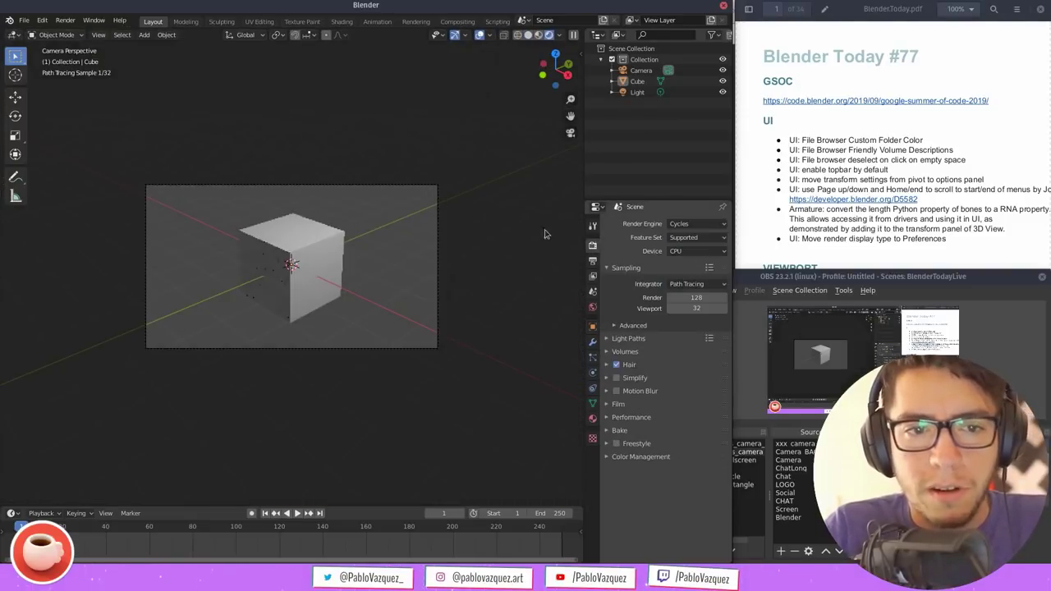
Show the full-screen file browser for opening a file without saving the current scene, and cancel it
key("F4")
left_click(370, 157)
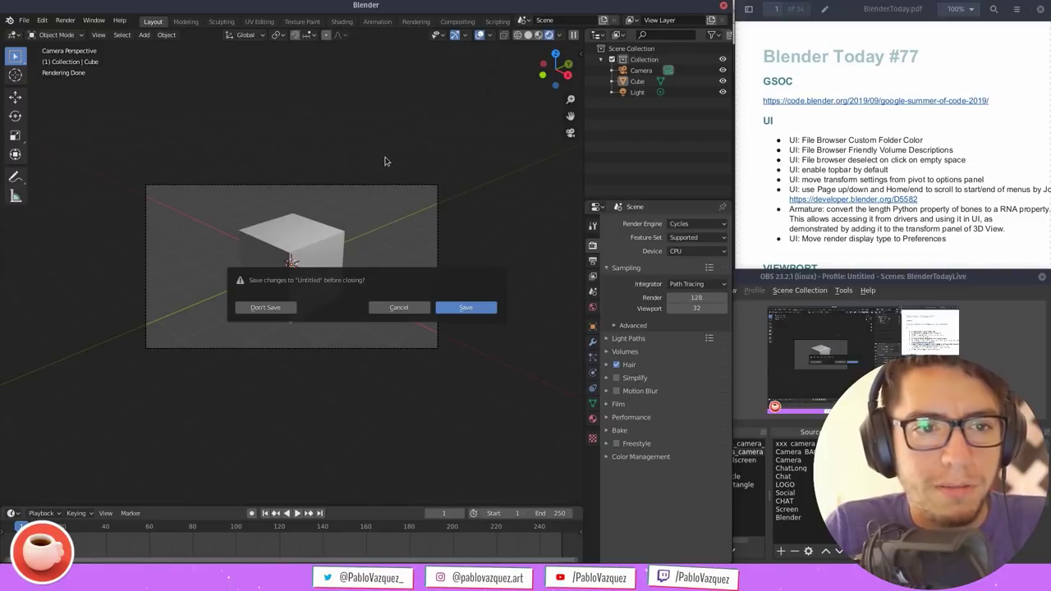
left_click(283, 307)
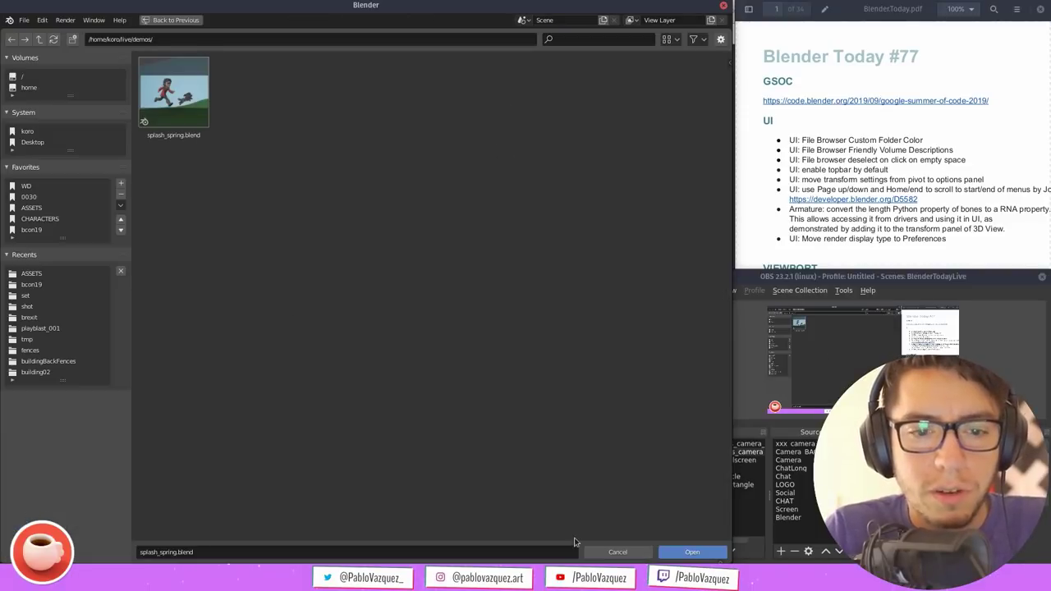
left_click(617, 552)
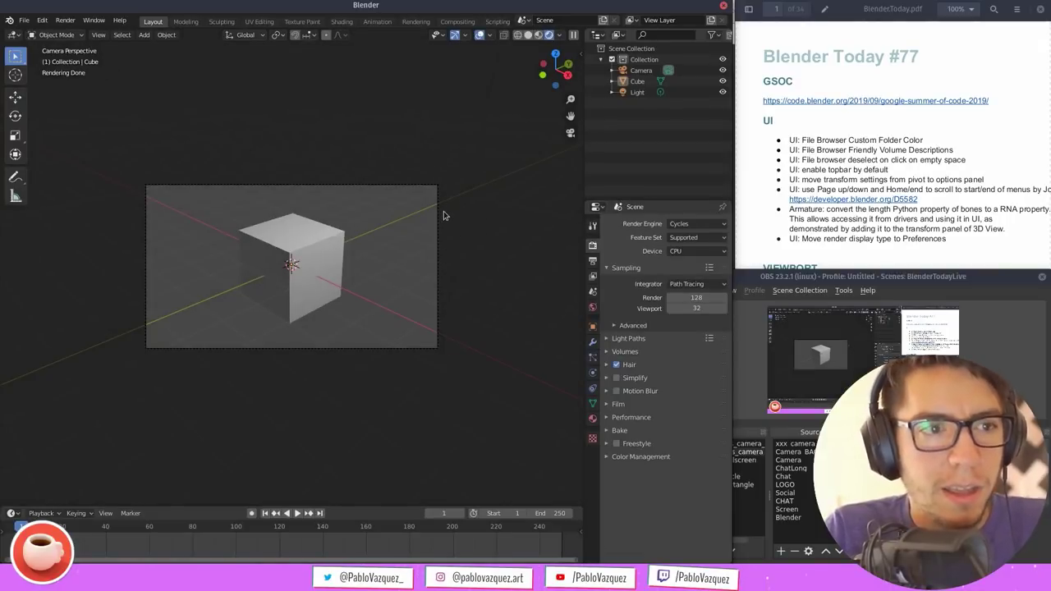
Set the File Browser display type for temporary windows to New Window in the Interface preferences and close them
key("F4")
key("Return")
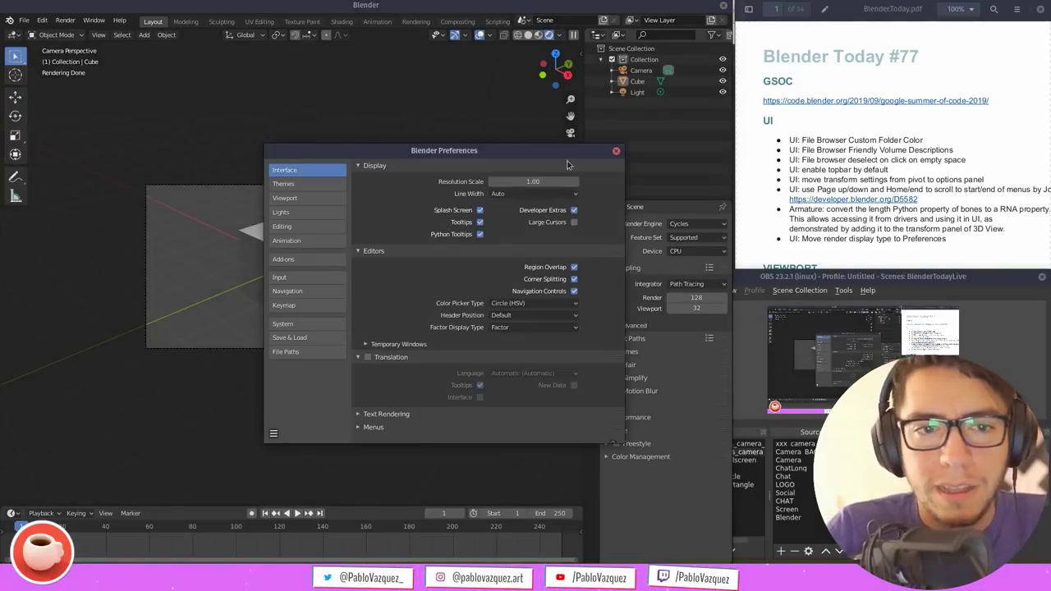
left_click(473, 321)
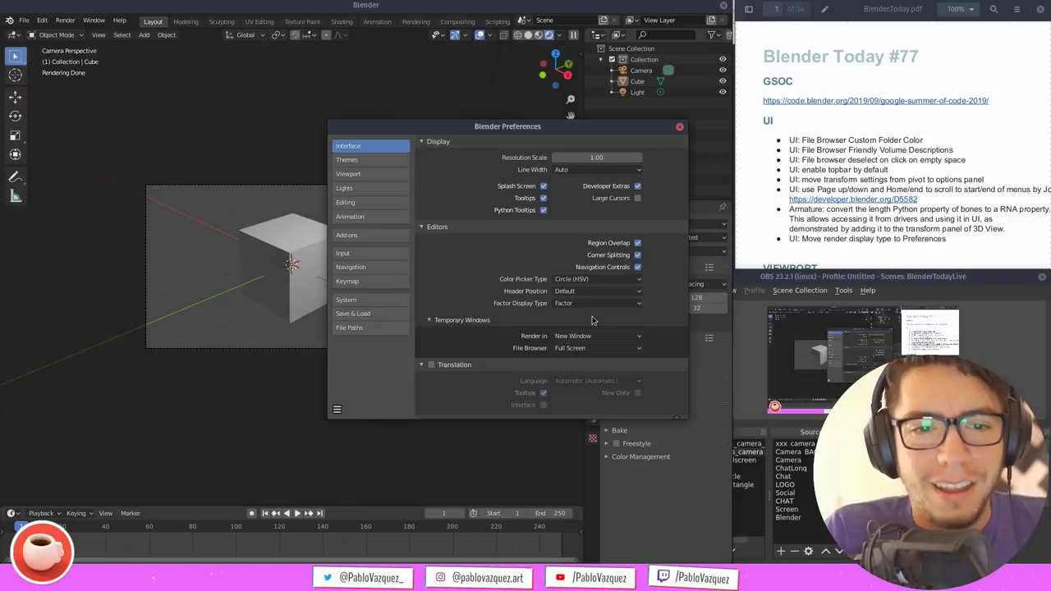
scroll(593, 320, "down", 1)
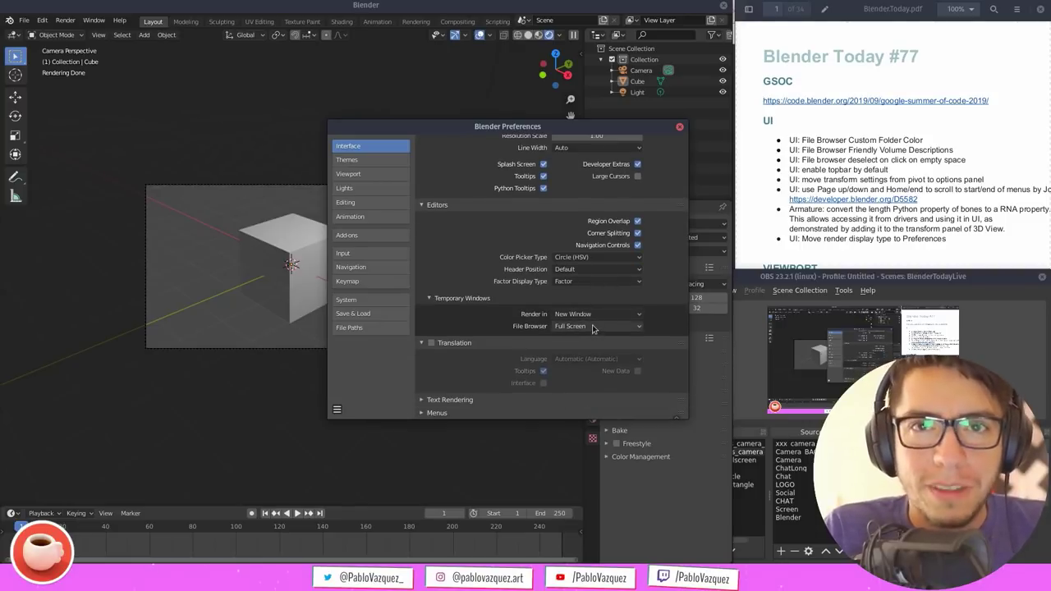
left_click(597, 330)
left_click(584, 352)
left_click(679, 128)
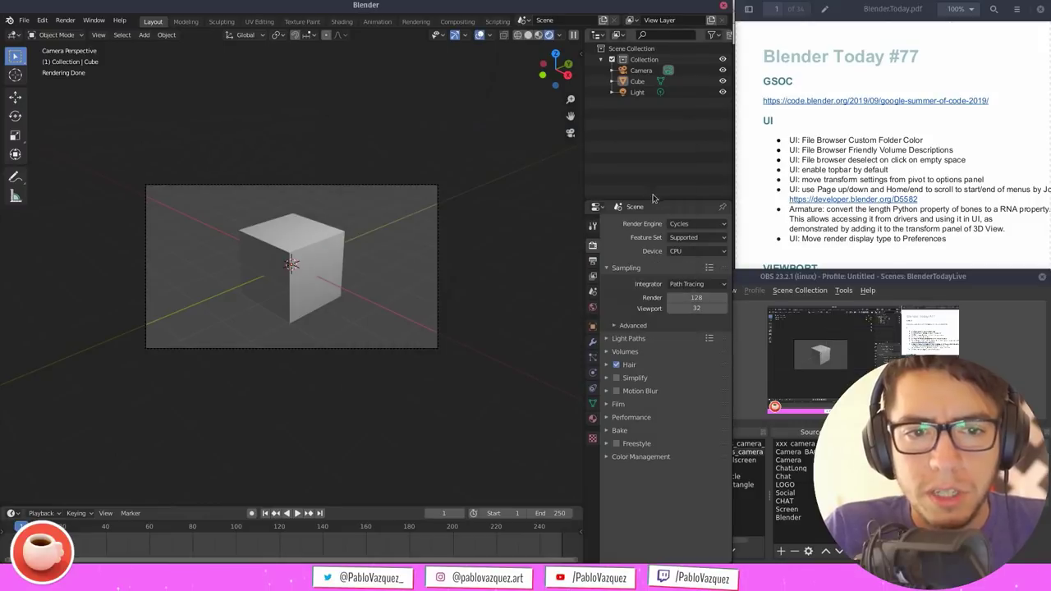
Show the file browser in its own window, reposition it, and close it without opening a file
key("F4")
left_click(404, 116)
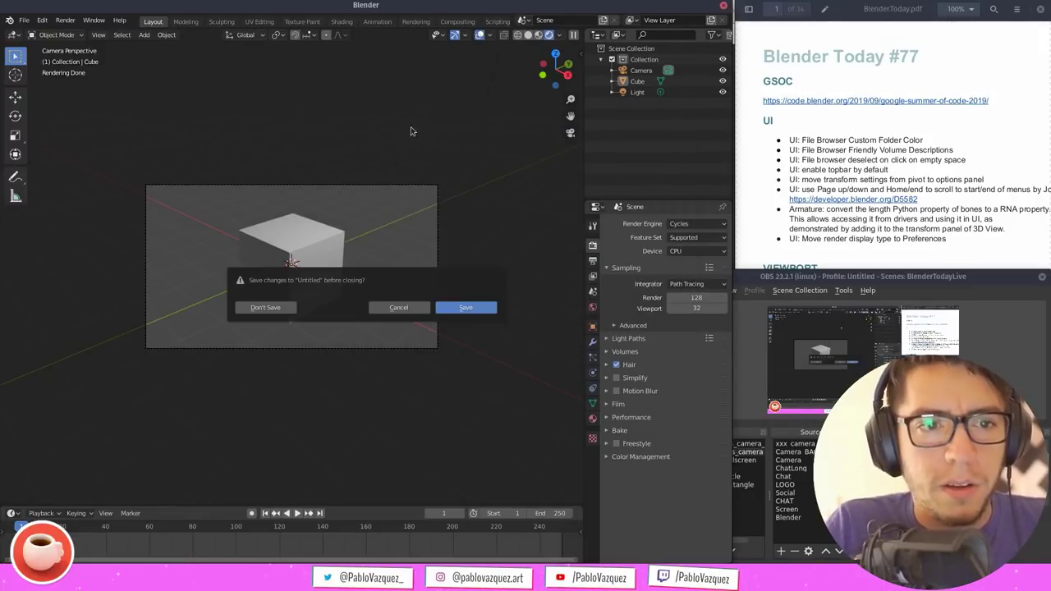
key("ctrl+o")
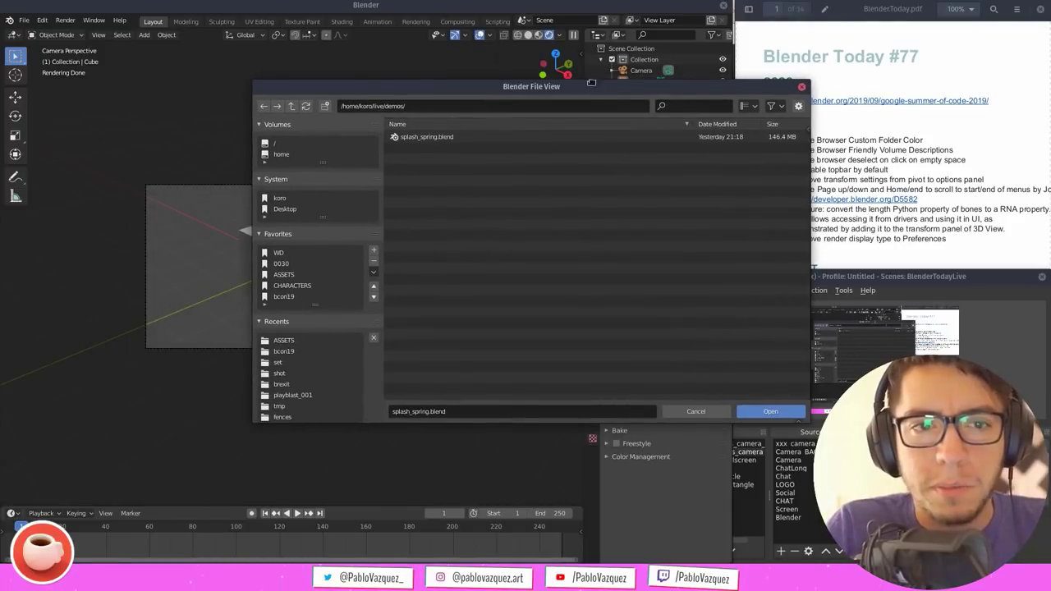
left_click_drag(590, 85, 659, 67)
left_click(871, 68)
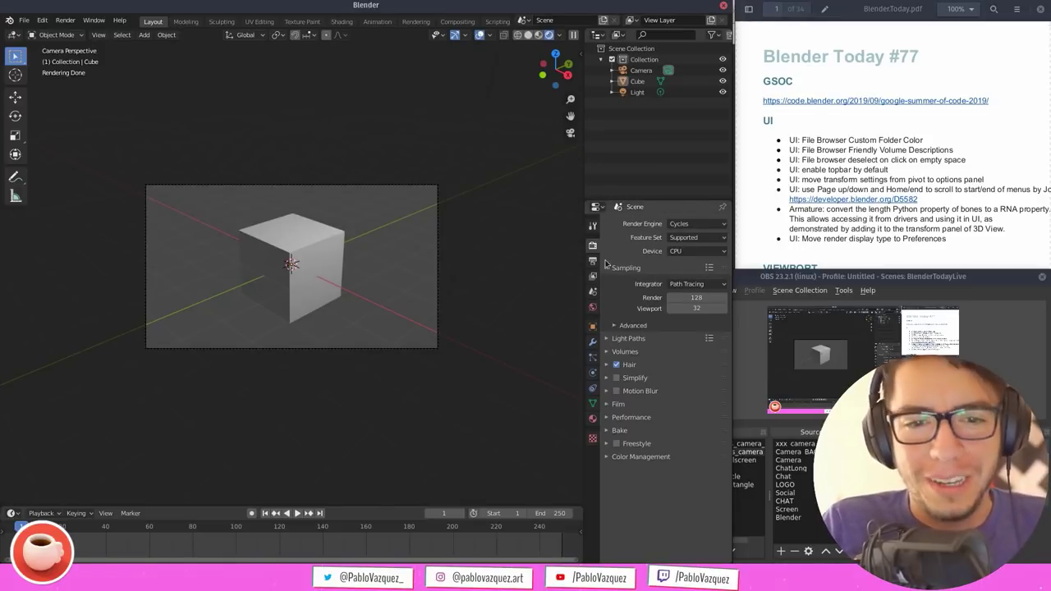
Bring up the file browser window again without saving, lengthen its Volumes list, and close the window
left_click(821, 156)
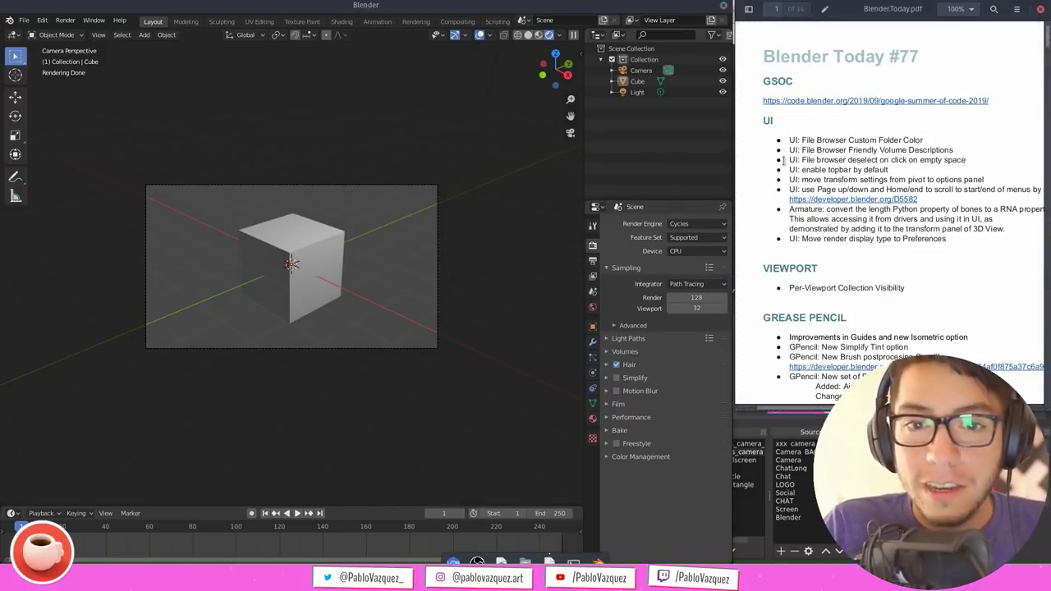
key("F4")
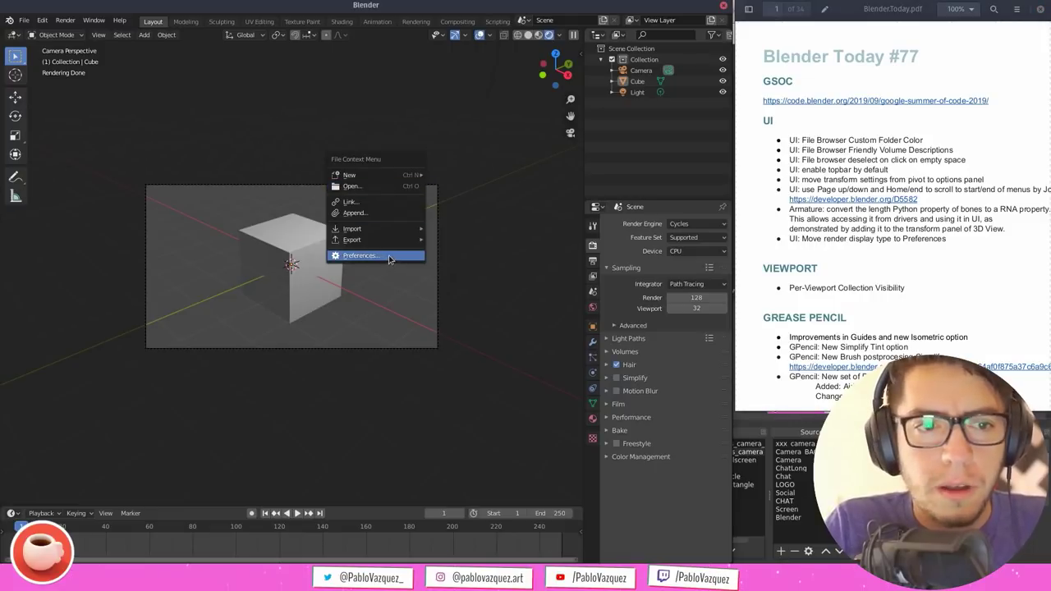
key("F4")
left_click(340, 114)
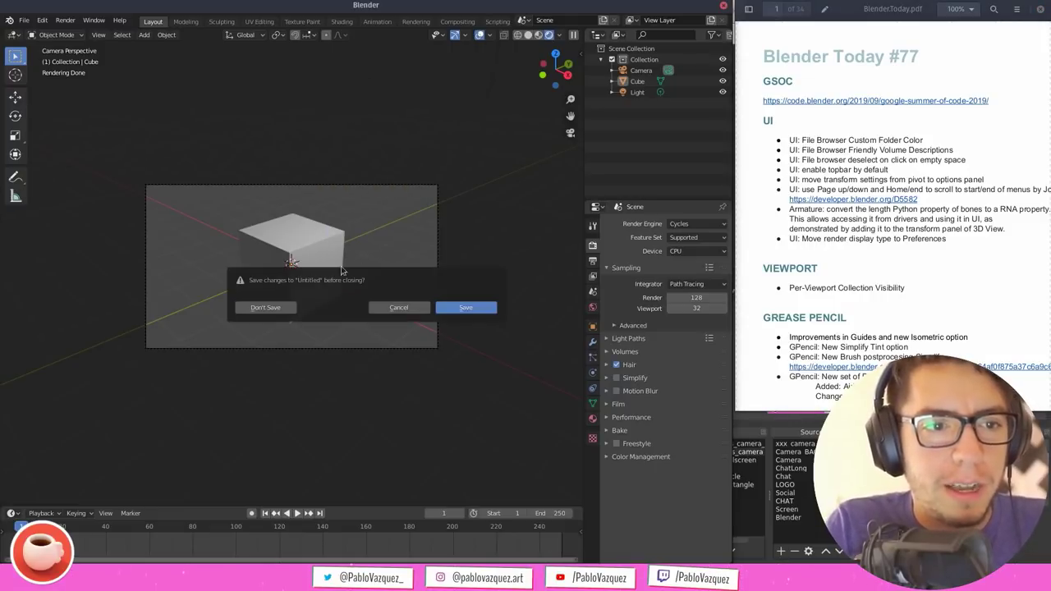
left_click(266, 307)
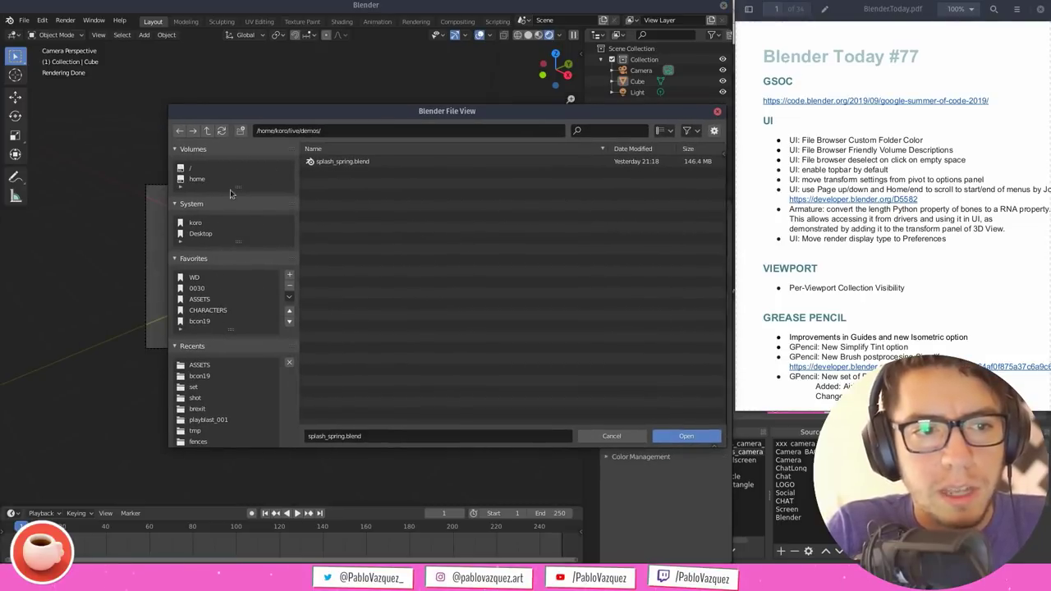
mouse_move(237, 193)
left_mouse_down()
mouse_move(239, 222)
mouse_move(239, 189)
left_mouse_up()
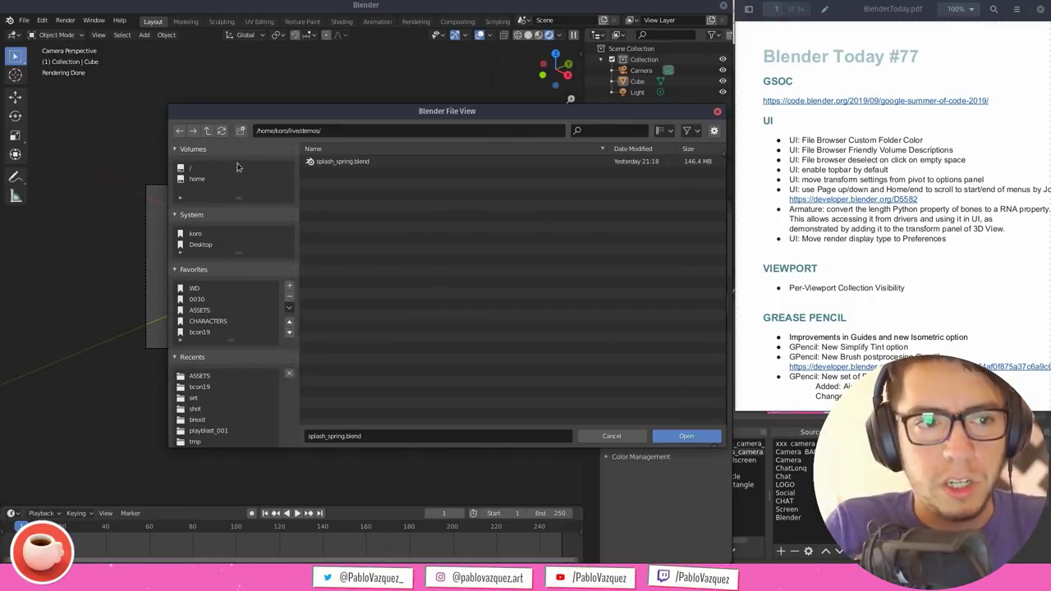
left_click_drag(681, 114, 643, 112)
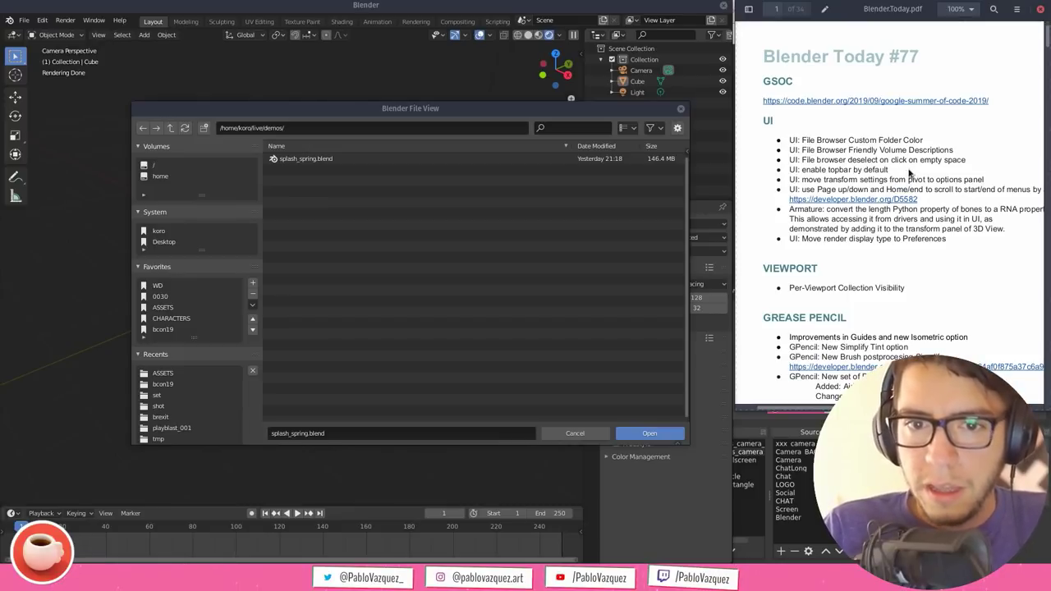
left_click(681, 108)
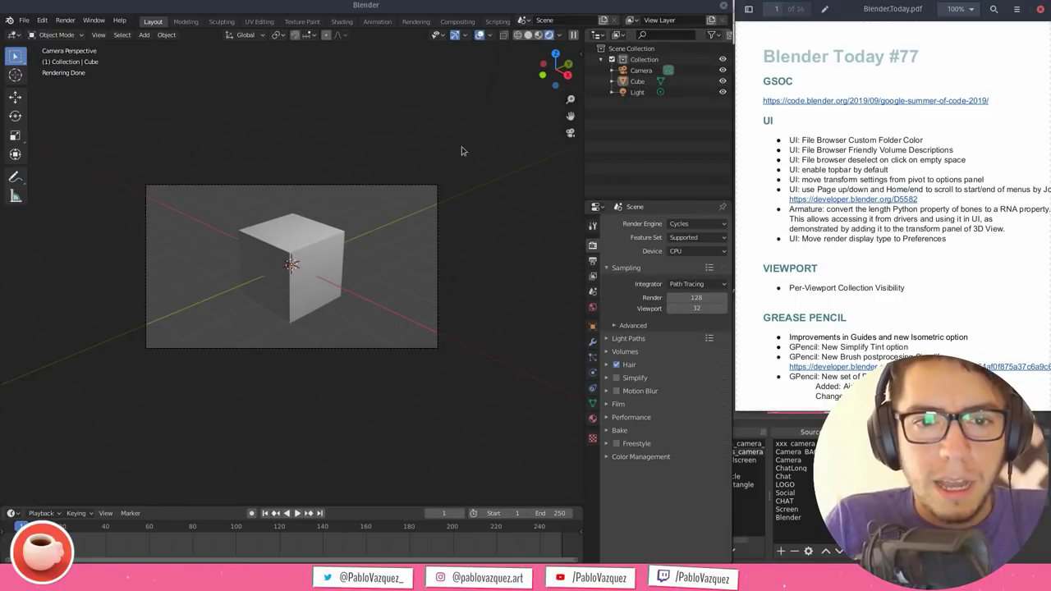
Return the 3D viewport to Solid shading and show its Tool Settings bar
key("z")
left_click(532, 212)
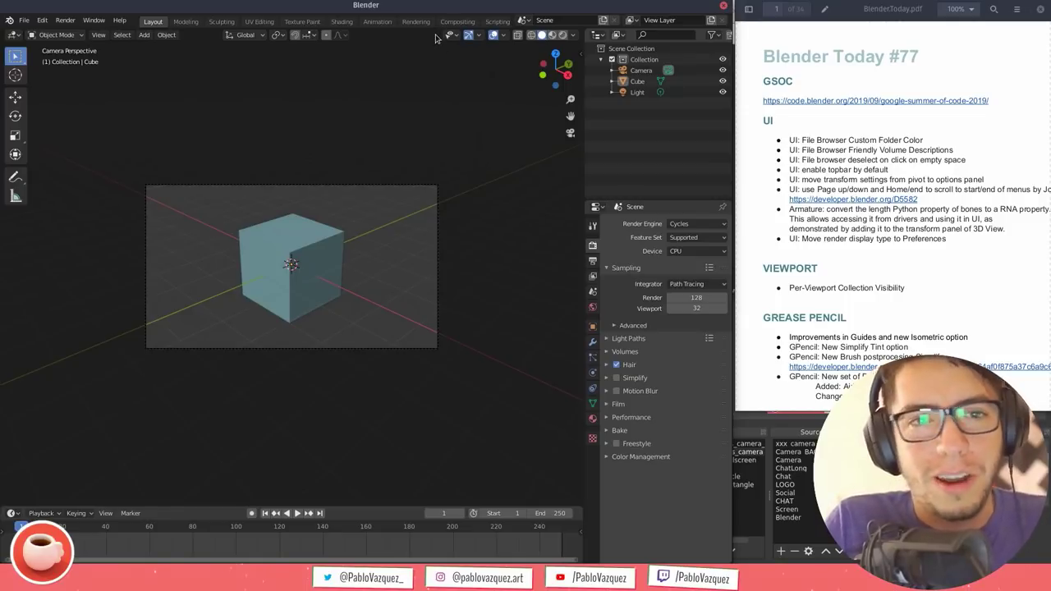
right_click(437, 37)
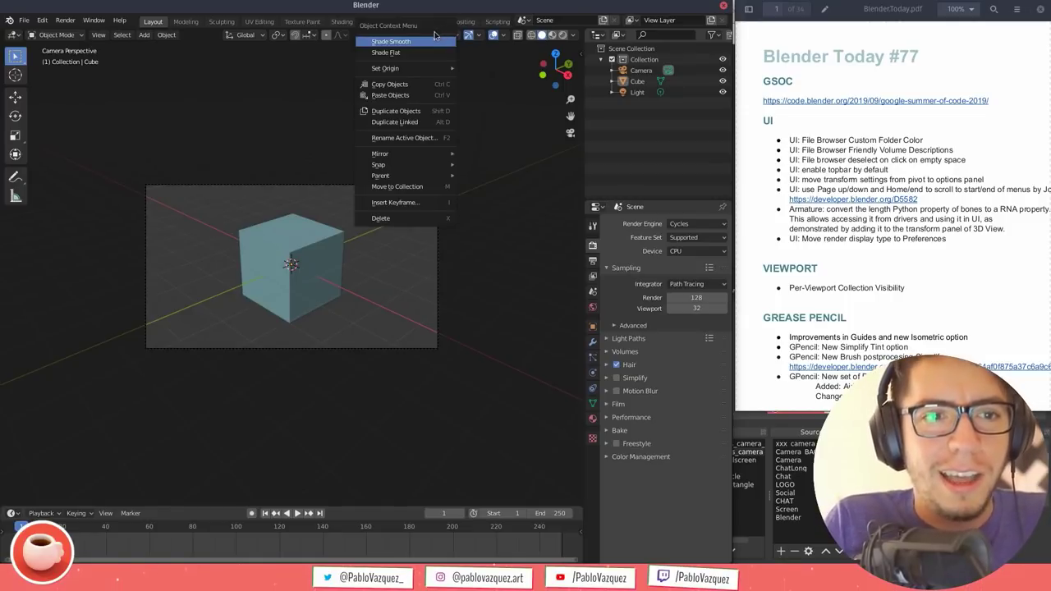
key("Escape")
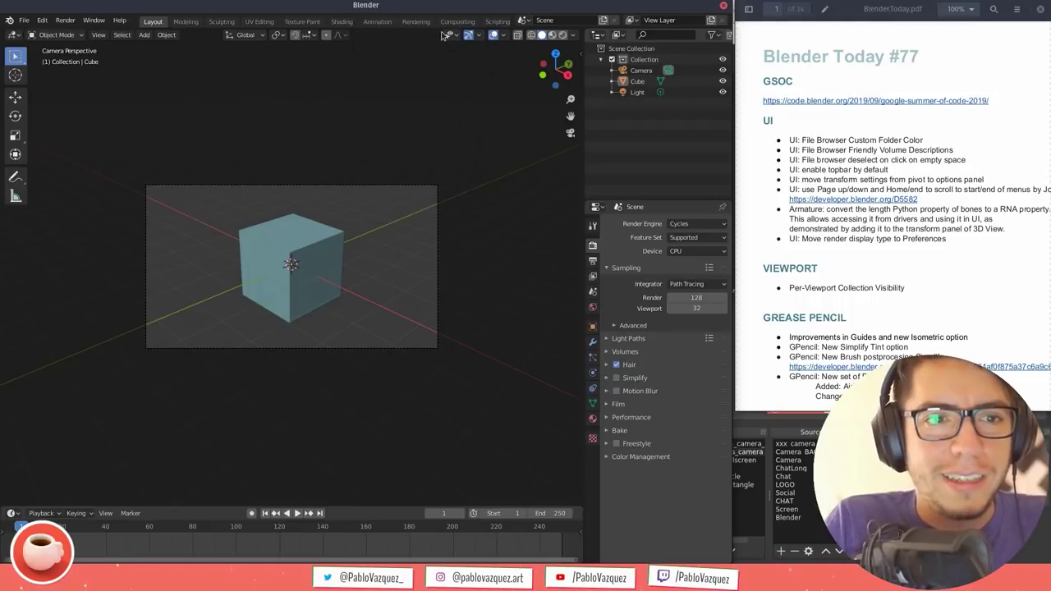
left_click(442, 34)
left_click(443, 35)
right_click(445, 33)
mouse_move(446, 54)
left_click(504, 66)
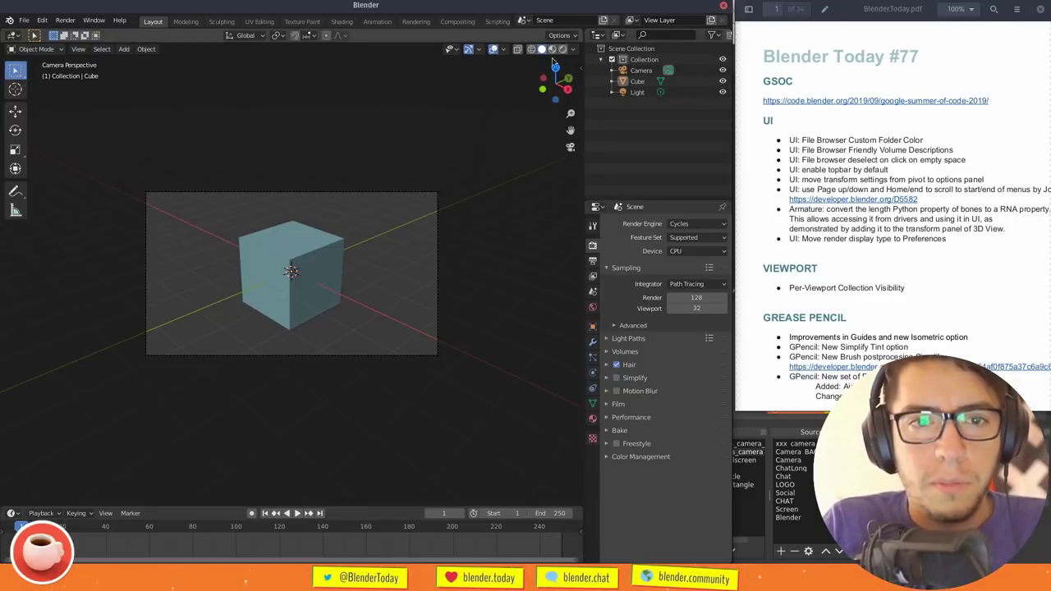
key("n")
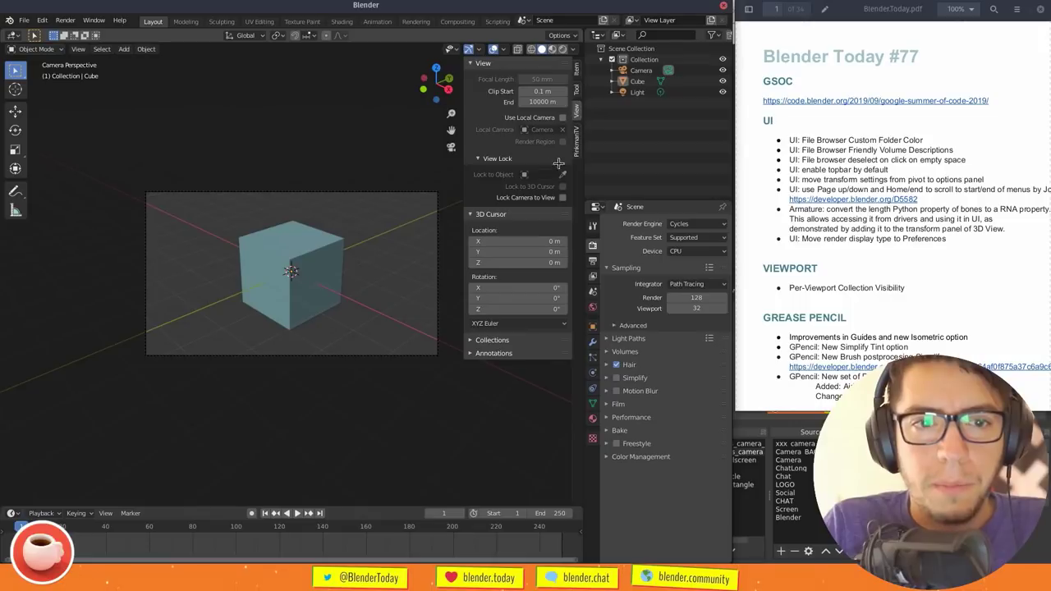
key("n")
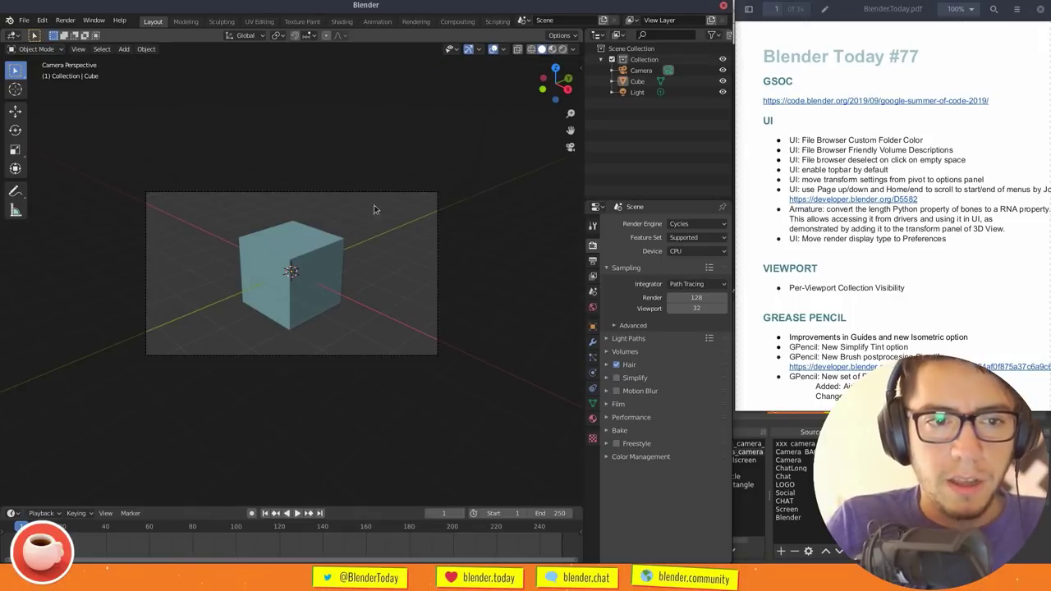
Duplicate the cube, place the copy in front of it, and parent the copy to the original cube
left_click(316, 255)
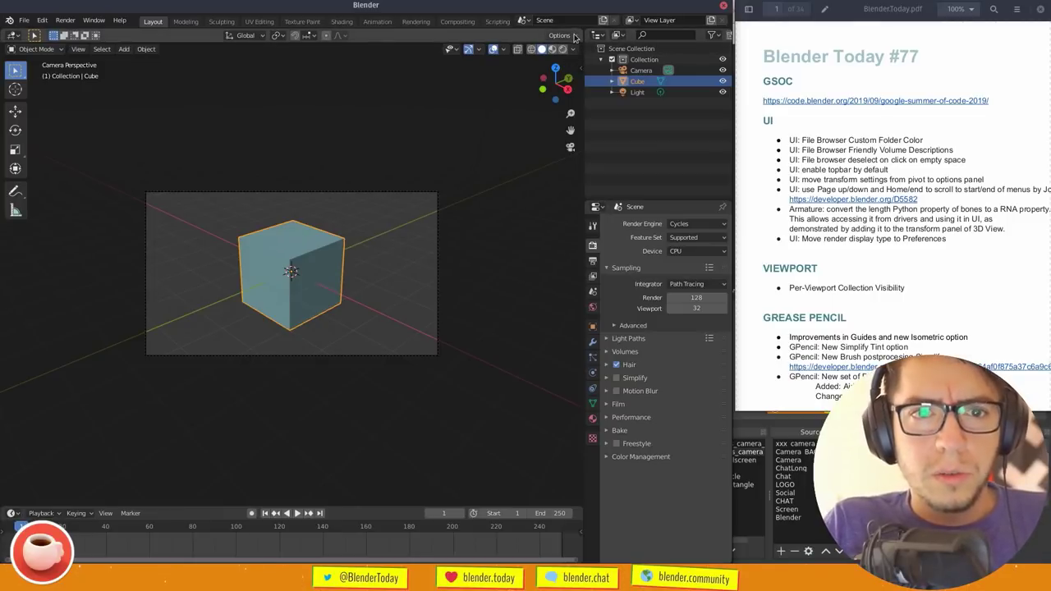
key("shift+d")
left_click(325, 264)
key("ctrl+p")
left_click(325, 264)
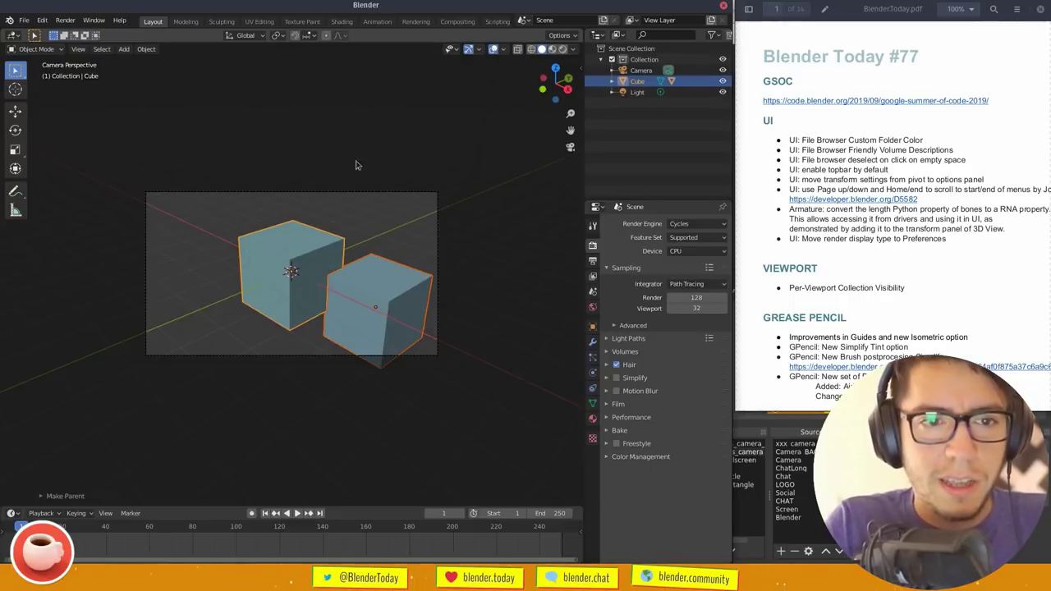
Examine the transform Options, Snapping and Pivot Point settings without changing them, and select only the original cube
left_click(565, 37)
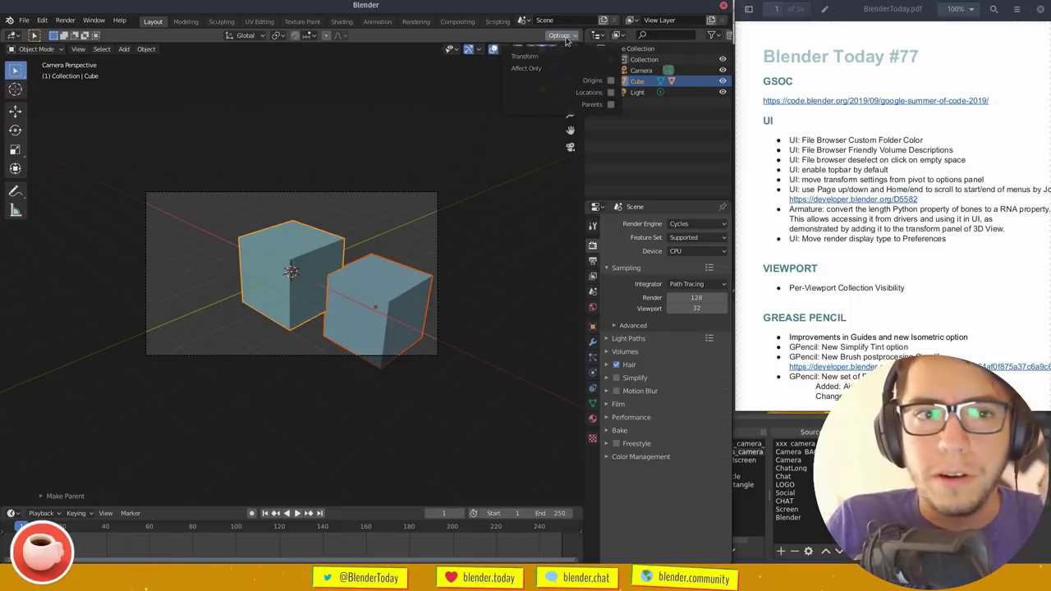
left_click(309, 35)
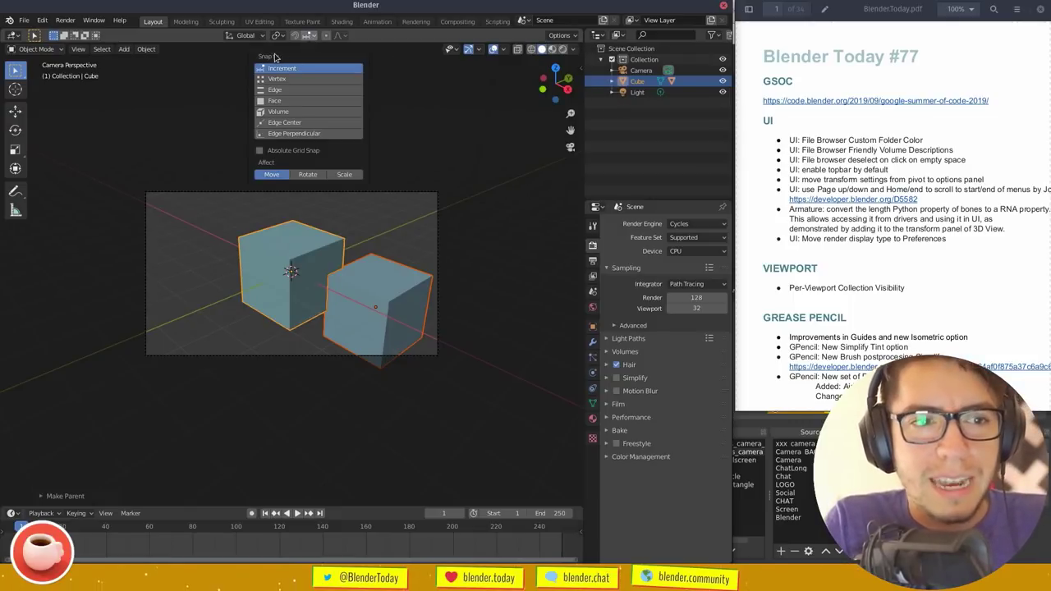
left_click(281, 36)
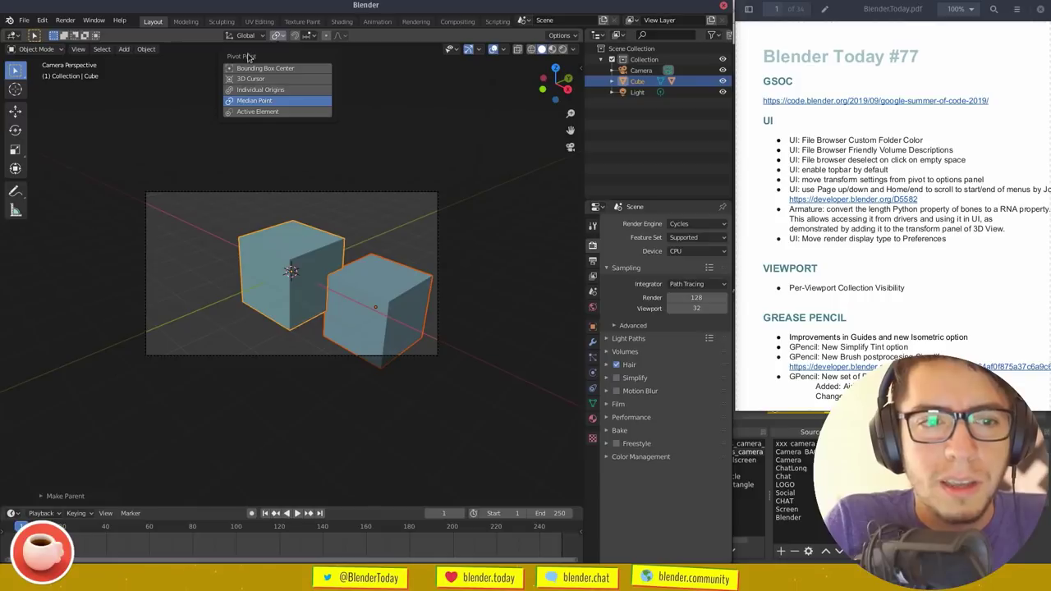
left_click(305, 246)
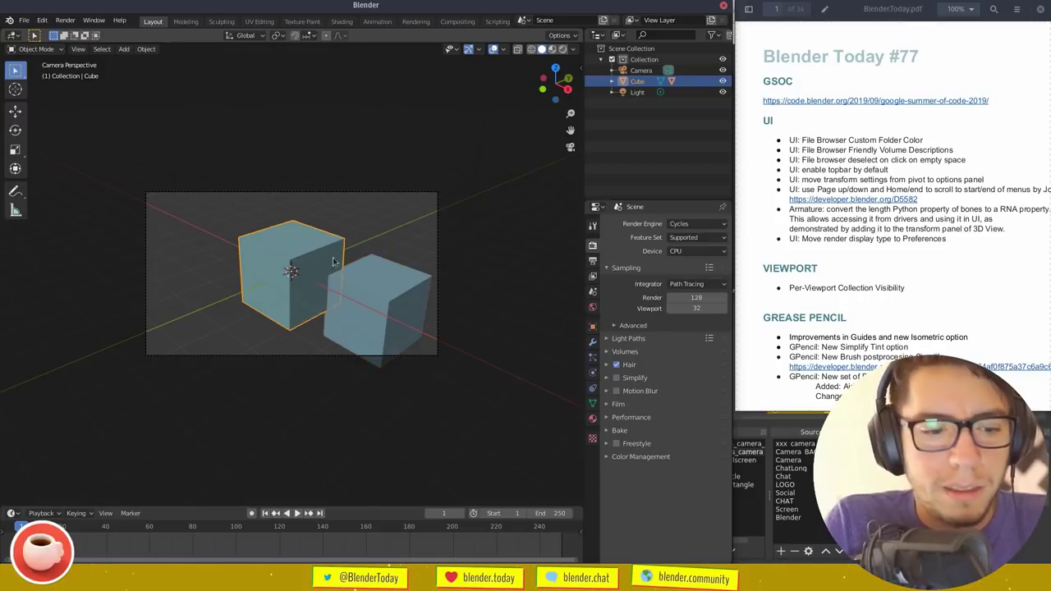
Move the original cube away from the 3D cursor so its child cube travels with it
key("g")
left_click(302, 255)
right_click_drag(336, 274, 381, 259)
right_click_drag(267, 250, 266, 252)
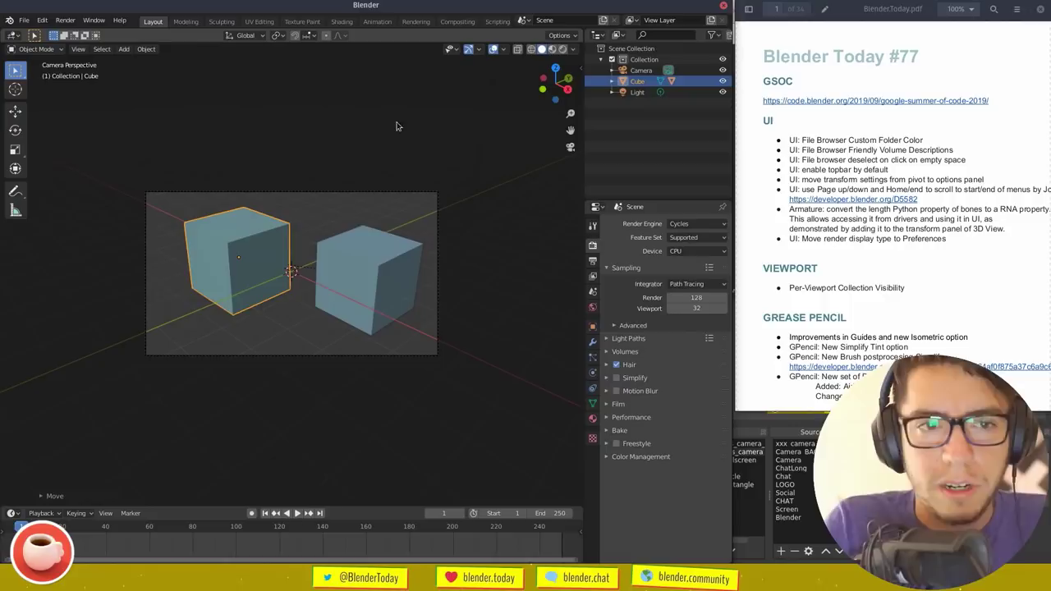
Restrict transforms to affect only Origins and reposition the original cube's origin
left_click(561, 36)
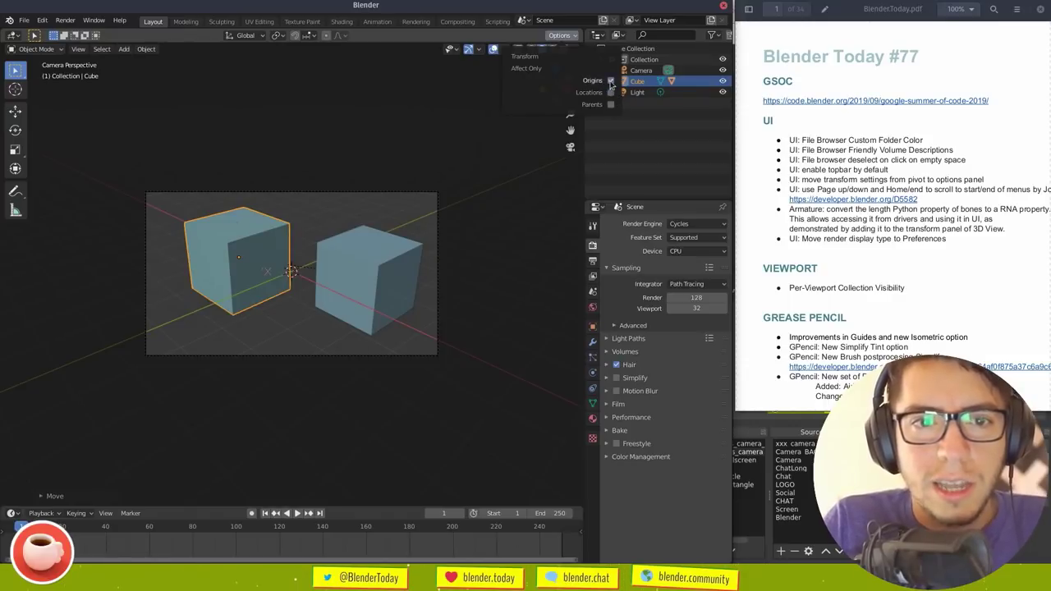
key("g")
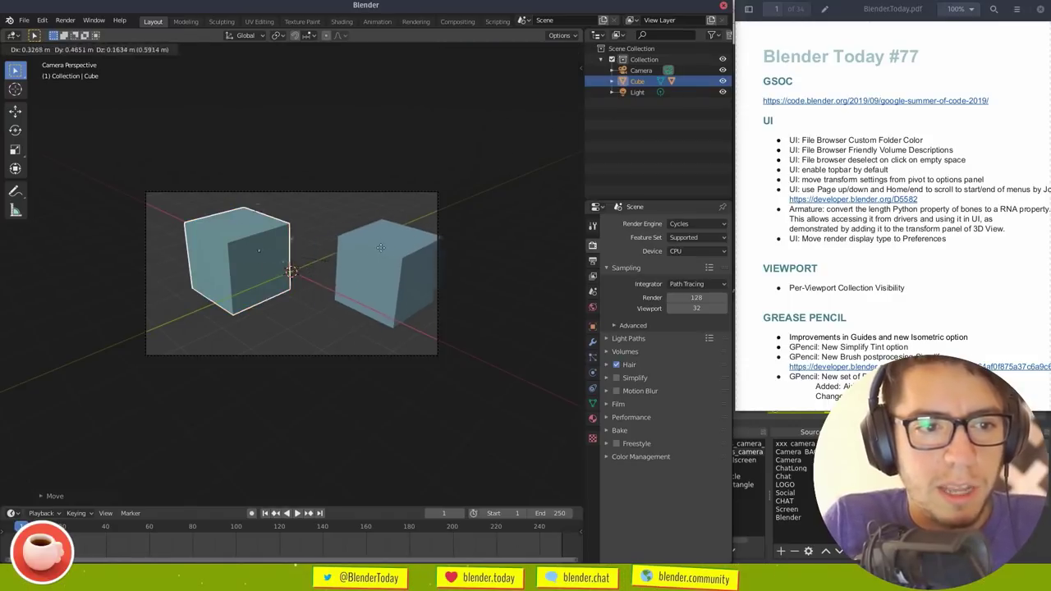
left_click(421, 272)
left_click(422, 272)
key("g")
left_click(329, 269)
Rotate, scale and move the original cube's origin so that only the child cube is transformed along with it
key("g")
key("r")
left_click(394, 192)
key("g")
left_click(351, 251)
left_click(262, 254)
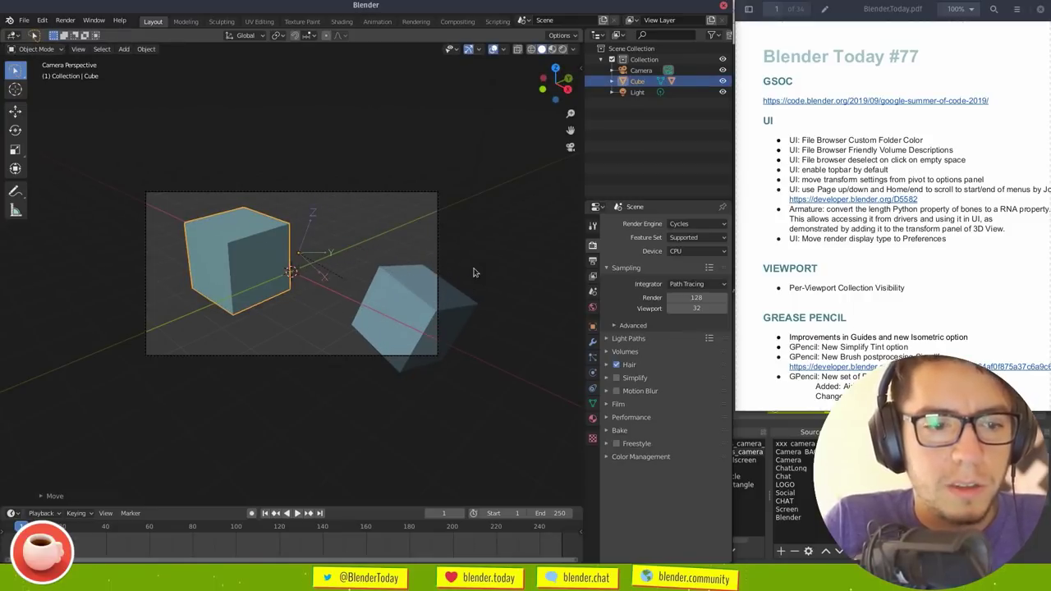
key("s")
left_click(423, 272)
key("g")
left_click(442, 247)
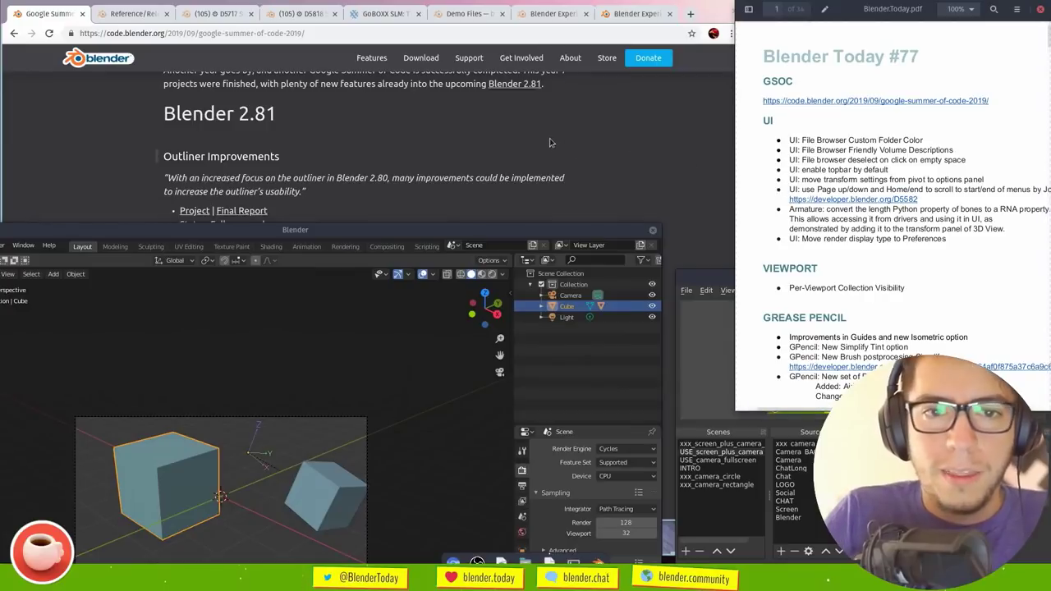
Switch to the browser and open the developer.blender.org/D5582 link from the notes
left_click(540, 152)
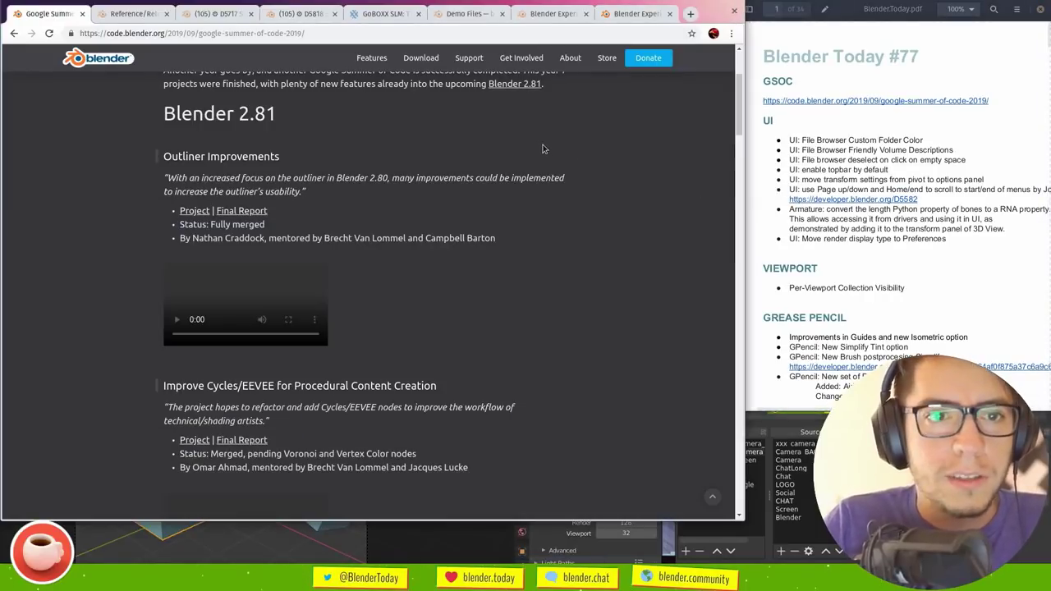
right_click(804, 199)
left_click(829, 207)
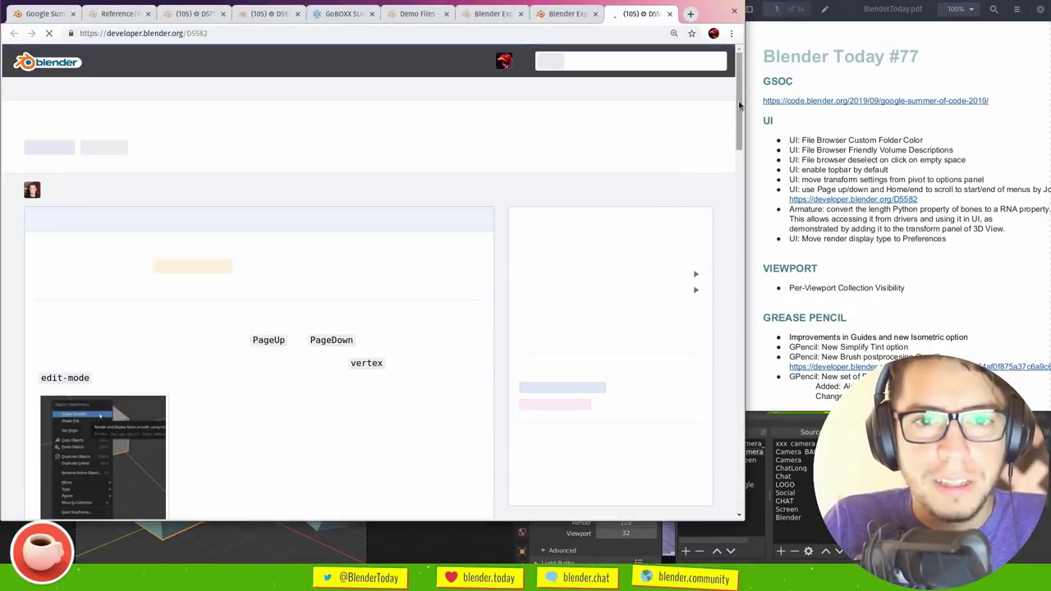
left_click_drag(739, 100, 739, 105)
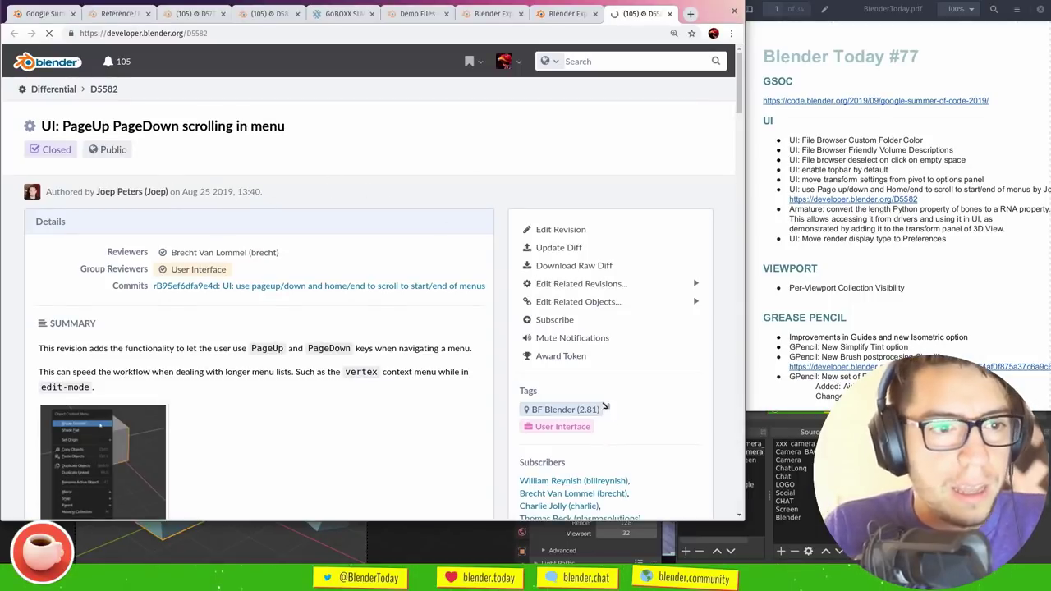
Switch back to Blender and jump between the last and first entries of the object context menu without running any
right_click_drag(610, 424, 593, 370, "super")
left_click(546, 502, "super")
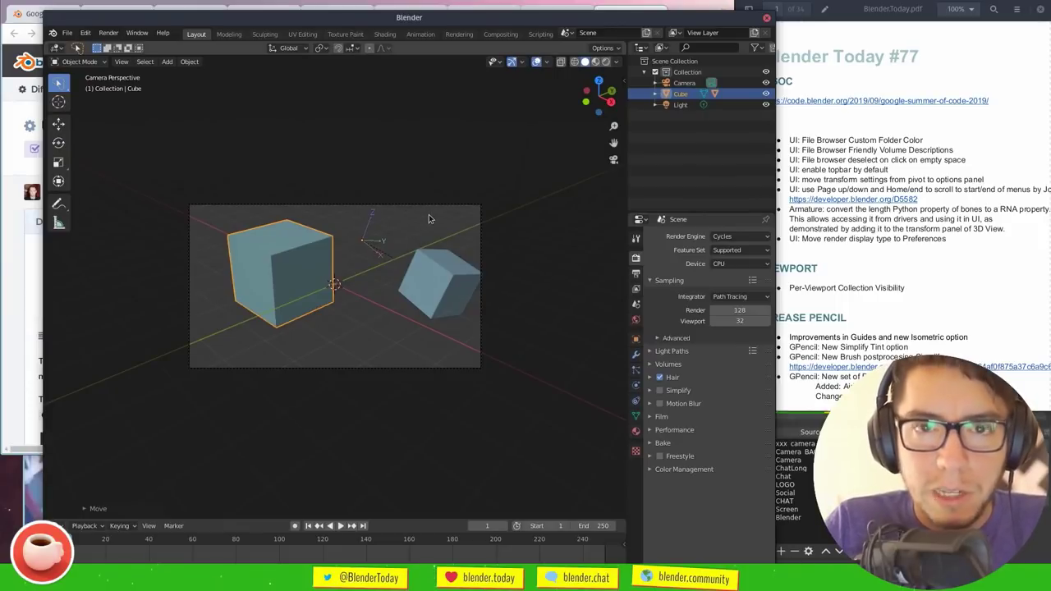
right_click(370, 194)
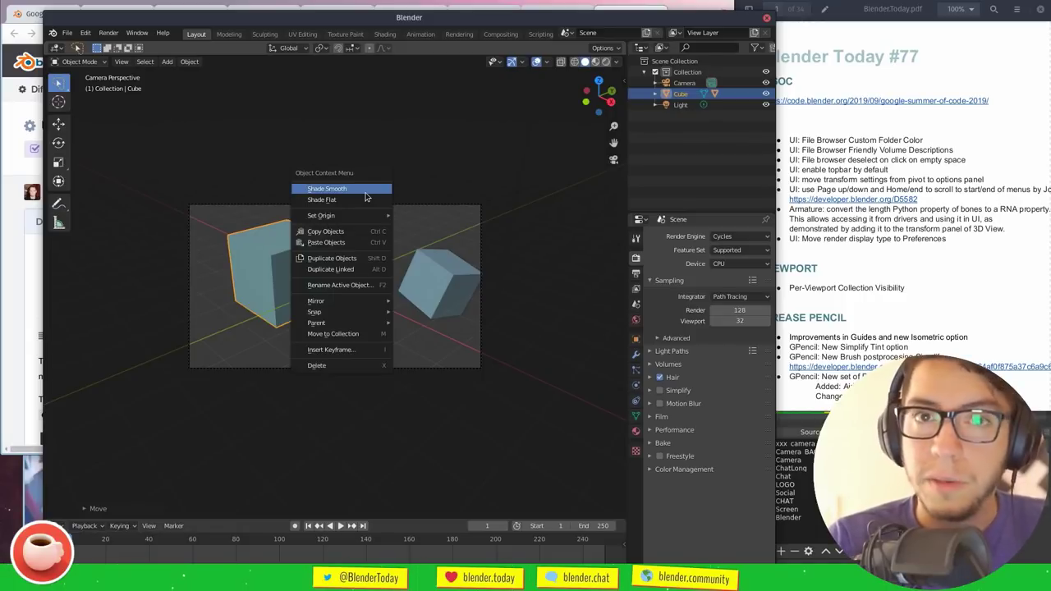
key("End")
key("Home")
key("End")
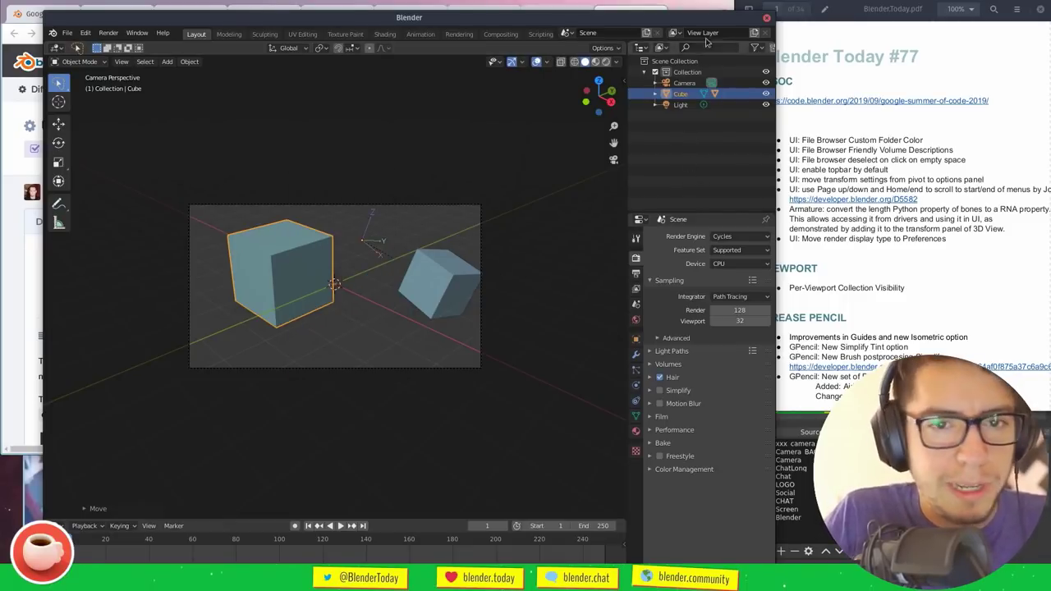
Rearrange and enlarge the Blender window so it fills the space beside the notes
left_click_drag(774, 12, 659, 148)
left_click_drag(626, 292, 602, 246, "super")
left_click(858, 232)
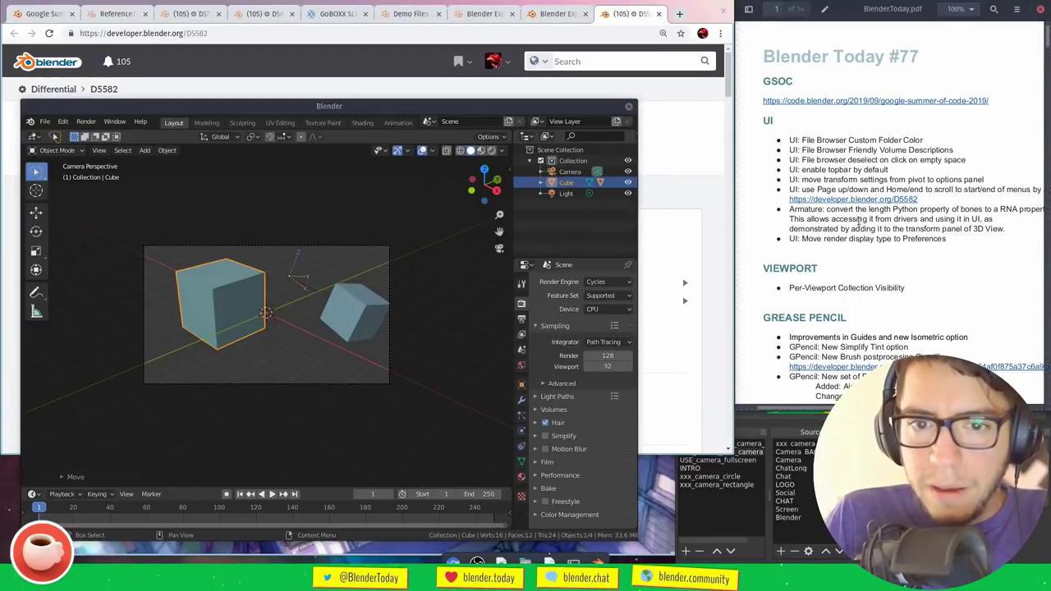
left_click_drag(544, 339, 515, 227, "super")
right_click_drag(579, 407, 680, 527, "super")
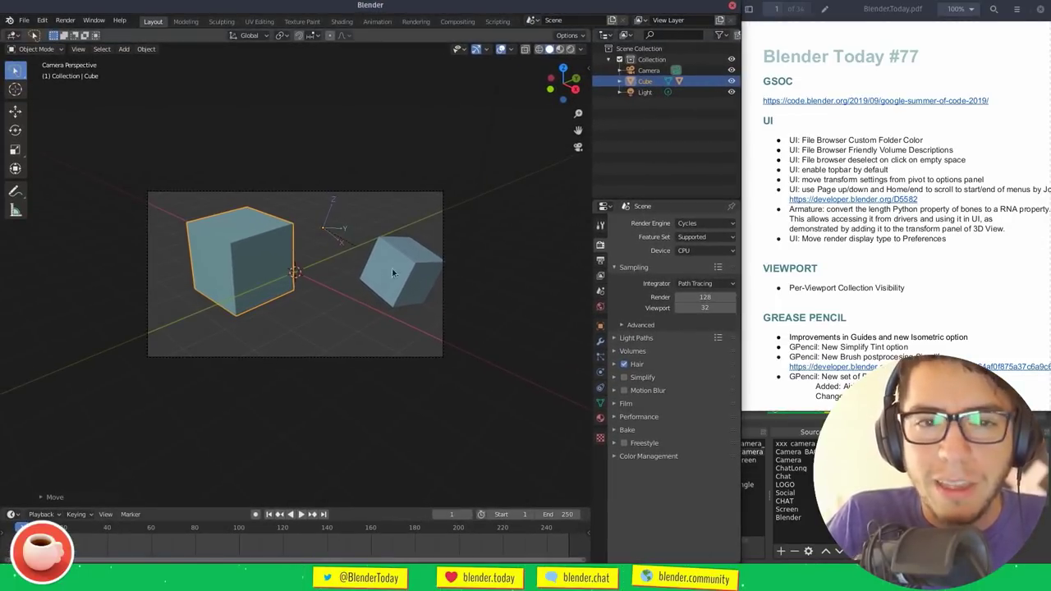
key("a")
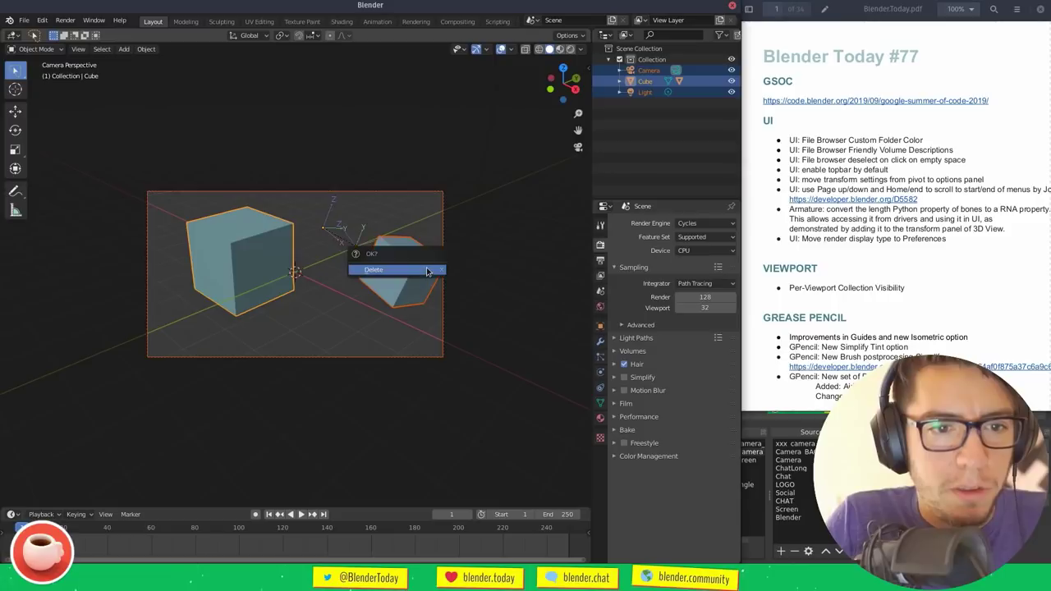
key("Home")
middle_click_drag(389, 295, 426, 301)
key("alt+a")
Add an armature at the 3D cursor and move its origin away from the bone
middle_click_drag(344, 291, 441, 284)
key("shift+a")
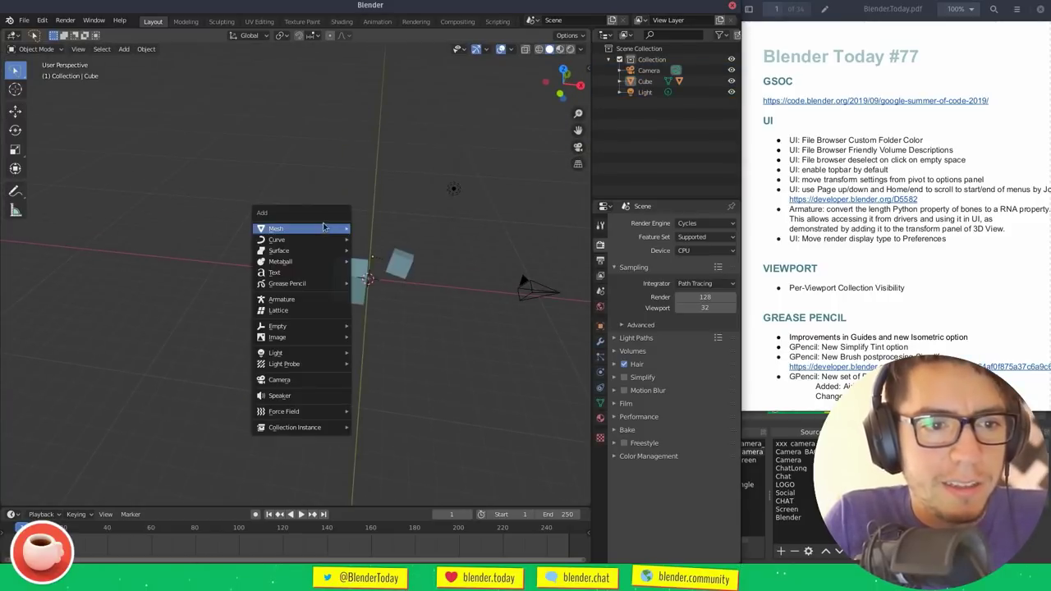
left_click(312, 300)
key("g")
left_click(327, 234)
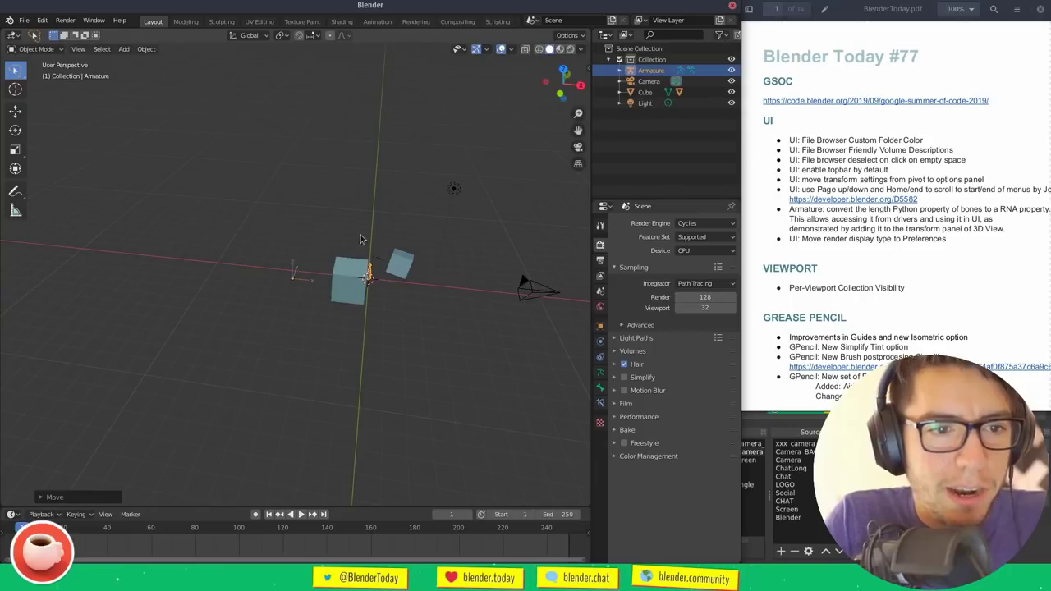
Put the armature in Edit Mode and show the bone's Transform properties in the sidebar
scroll(366, 232, "up", 2)
mouse_move(429, 269)
middle_mouse_down()
mouse_move(399, 252)
mouse_move(443, 193)
middle_mouse_up()
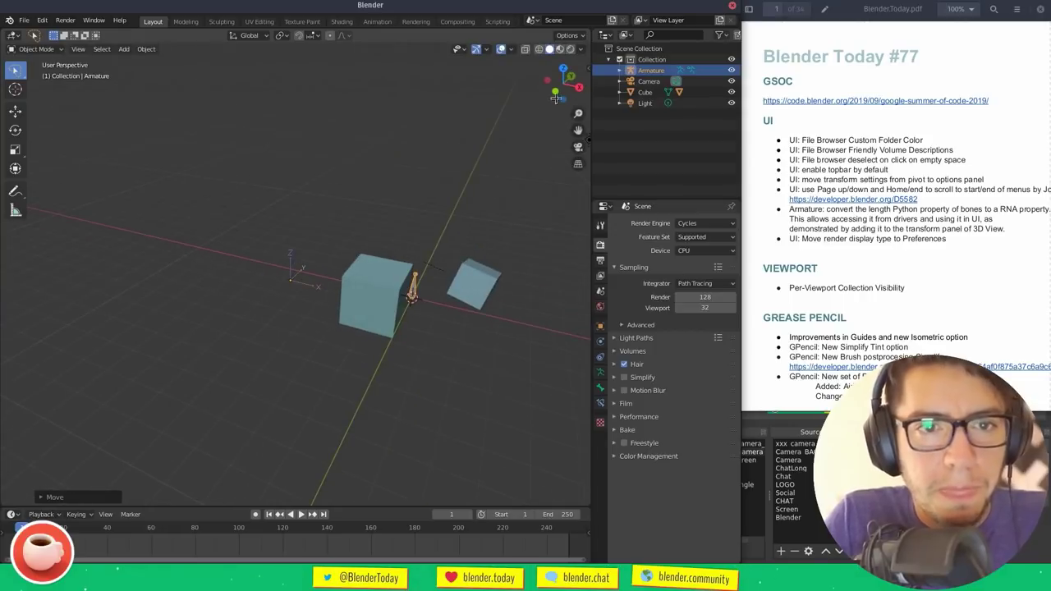
left_click(566, 36)
key("Tab")
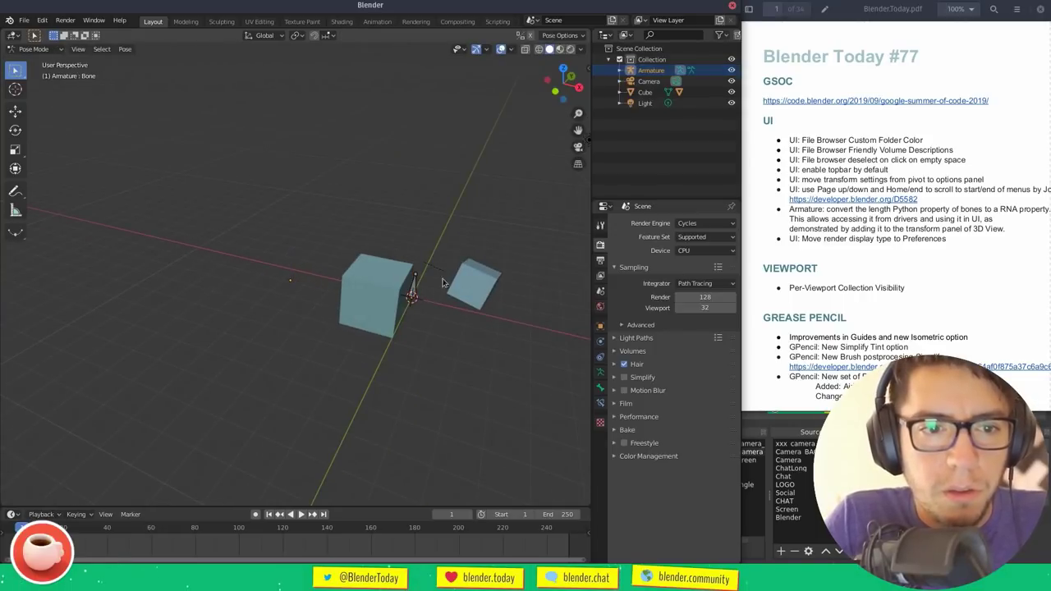
key("n")
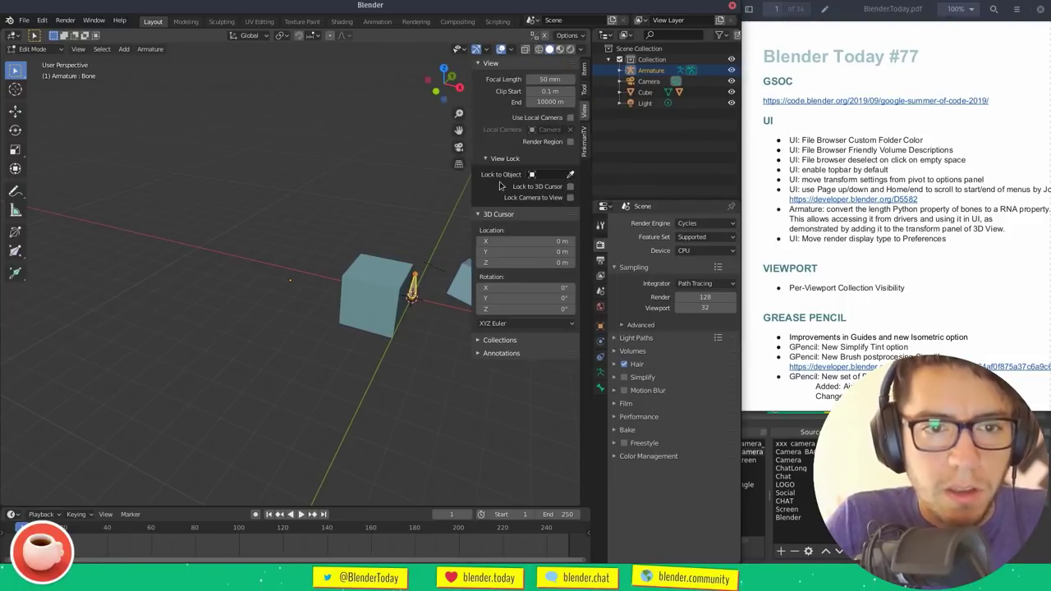
left_click(587, 73)
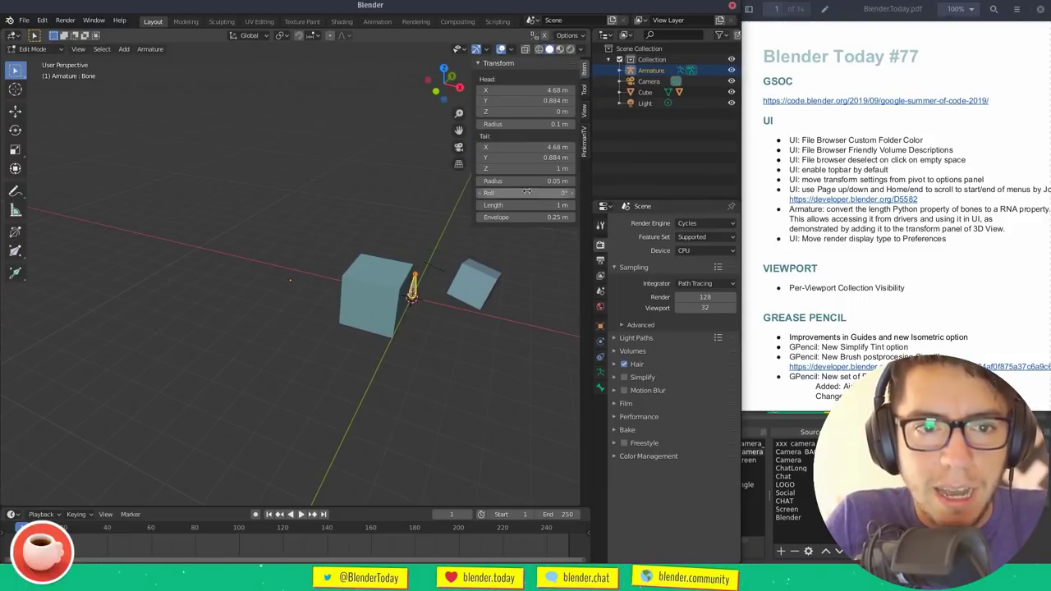
Stretch the bone's length to 4.01 m, shorten it to 2.8 m, and set its tail radius to 0.46 m
left_click_drag(557, 204, 601, 205)
middle_click_drag(465, 292, 365, 307)
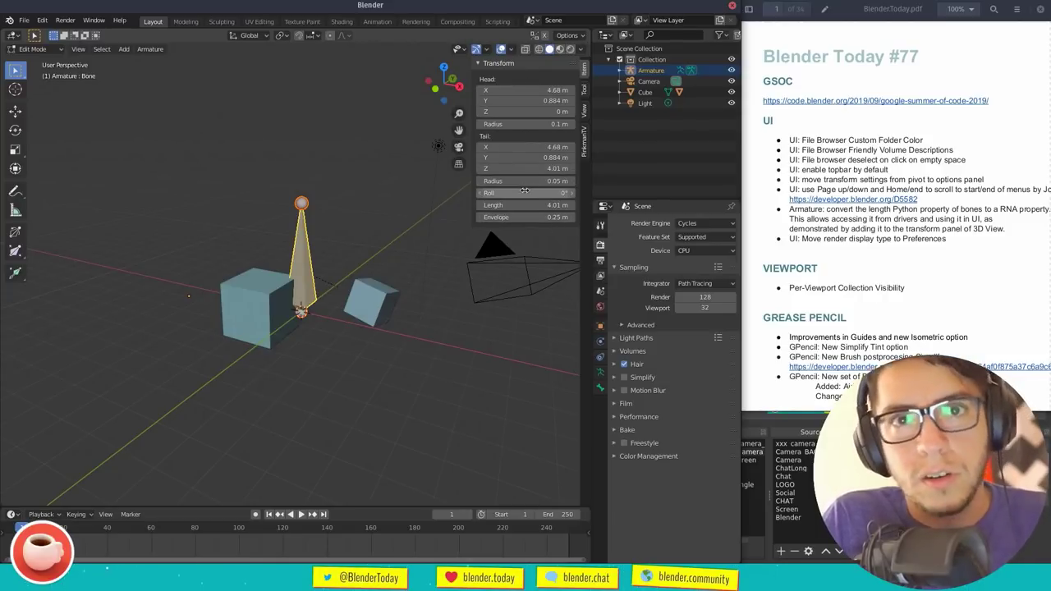
left_click_drag(551, 205, 452, 211)
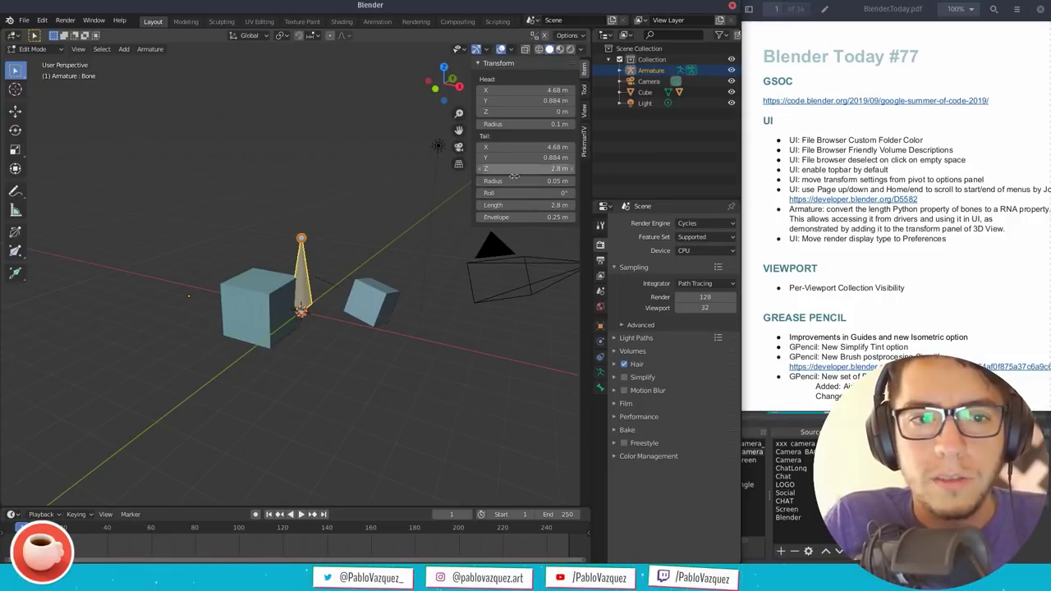
left_click_drag(518, 182, 552, 181)
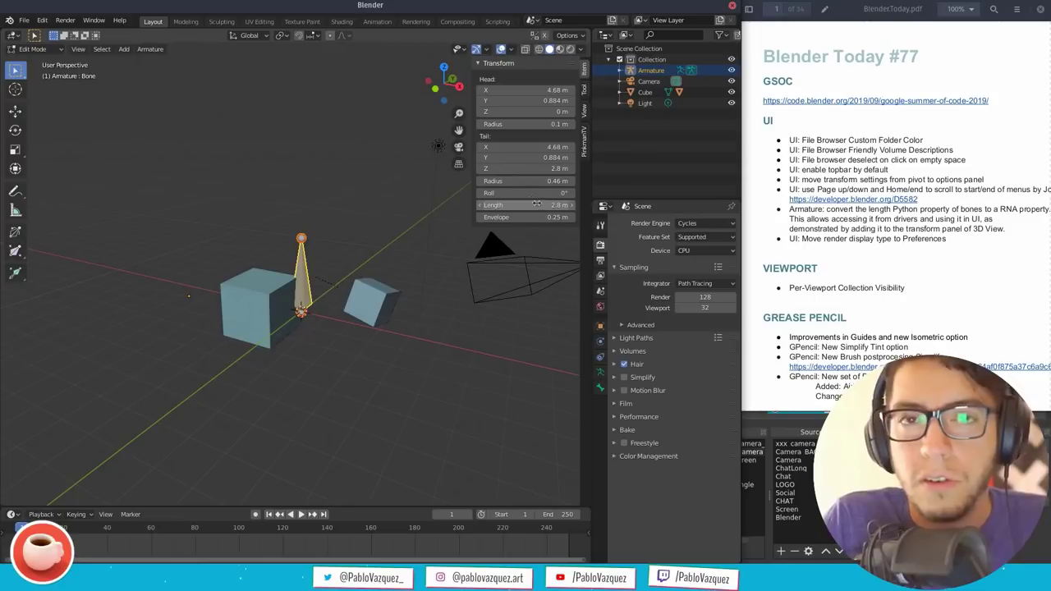
Move the window with the Scenes and Sources lists further down and bring the notes back to the front
left_click(828, 244)
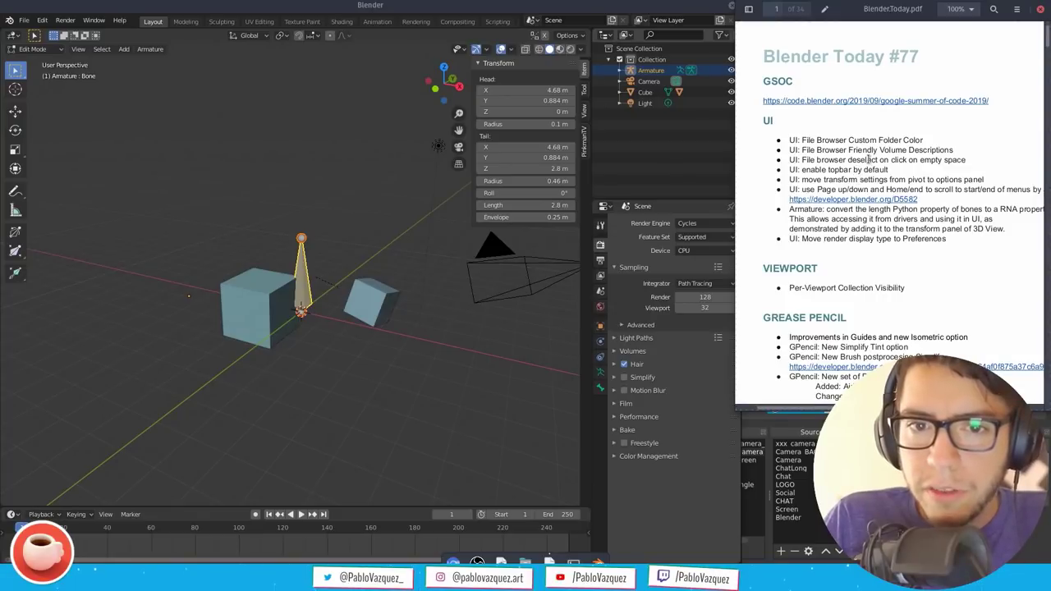
mouse_move(878, 139)
left_mouse_down("super")
mouse_move(533, 123)
mouse_move(875, 136)
left_mouse_up("super")
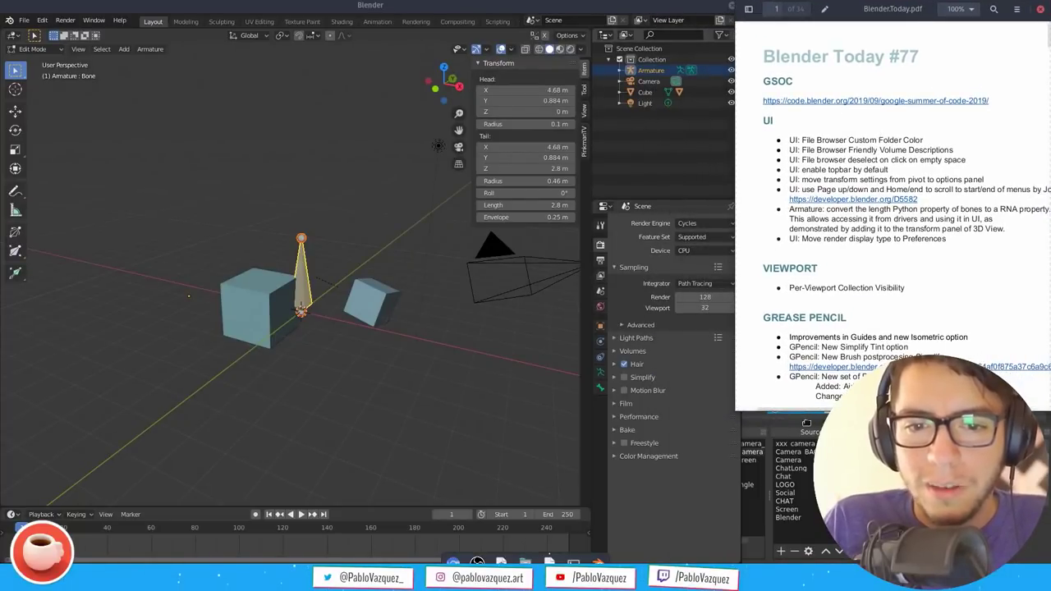
left_click(807, 420)
left_click_drag(834, 339, 835, 381, "super")
left_click(839, 263)
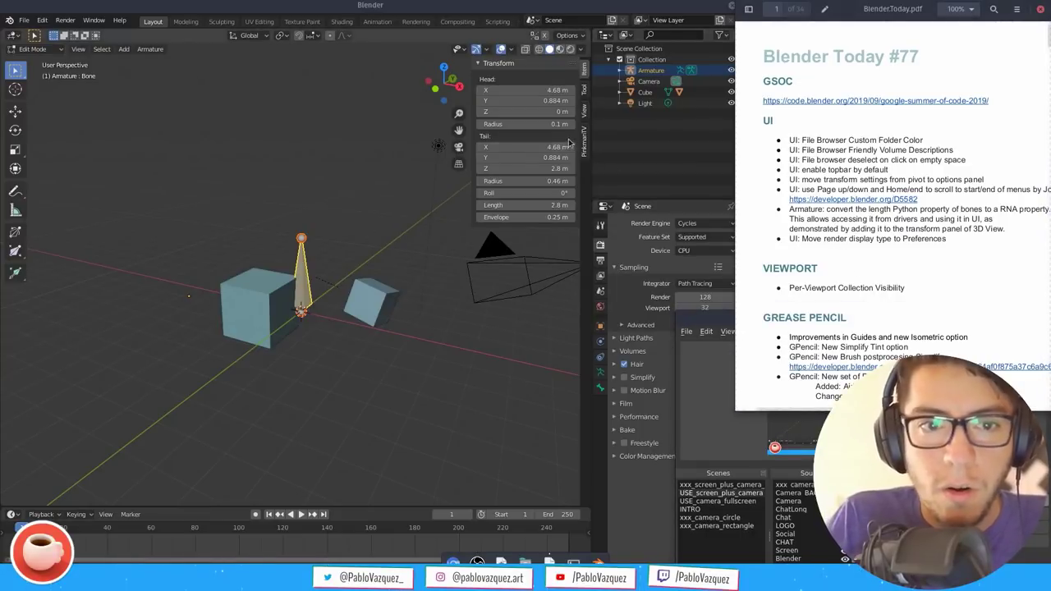
Hide the 3D viewport's sidebar and deselect the bone
key("n")
key("ctrl+n")
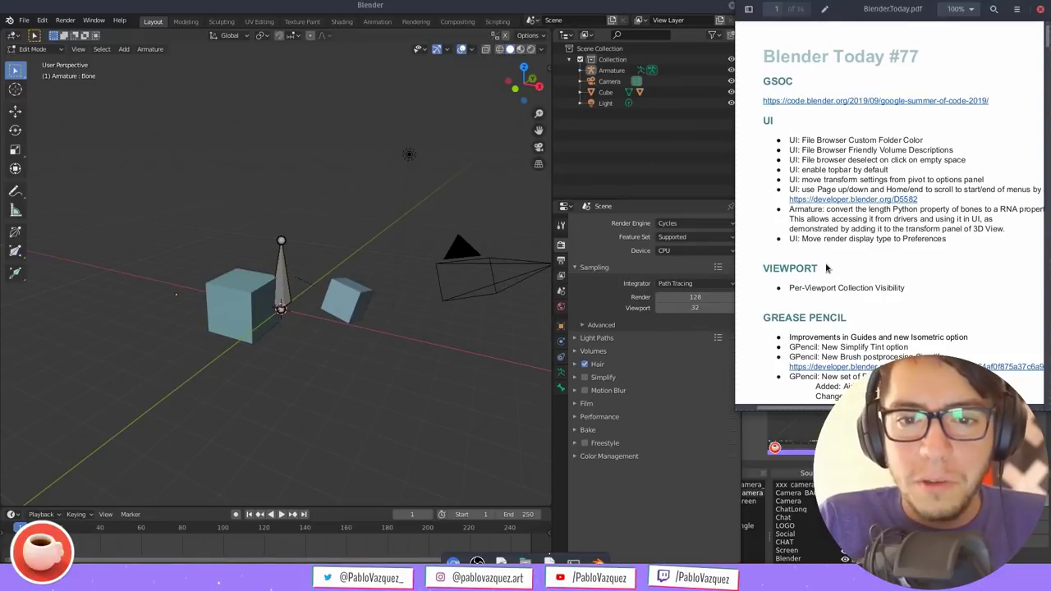
left_click(660, 173)
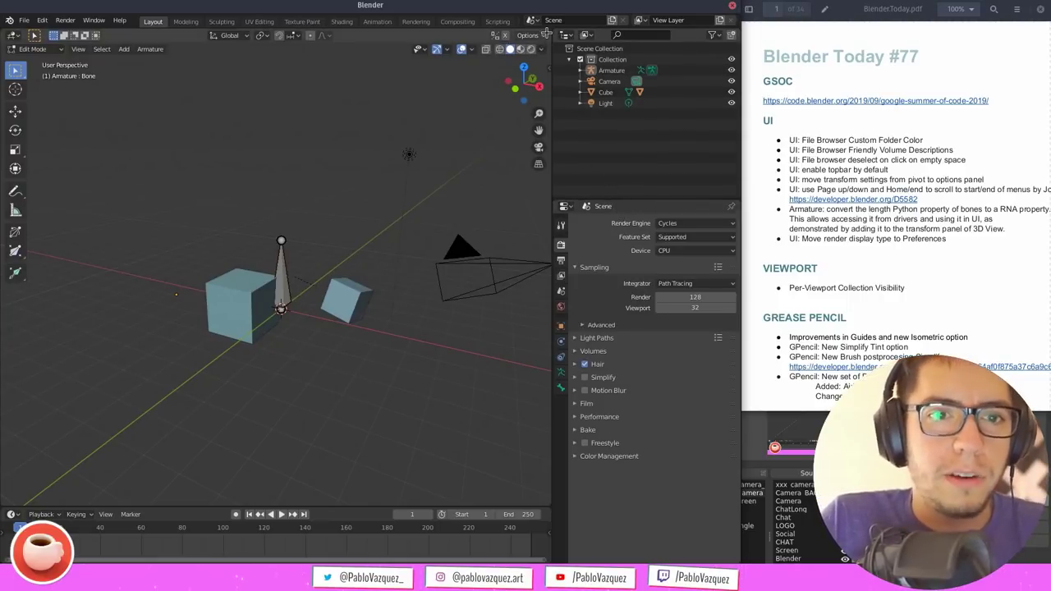
Split the 3D viewport into two stacked views, with the lower one looking through the camera and the armature in Pose Mode
left_click_drag(545, 37, 425, 203)
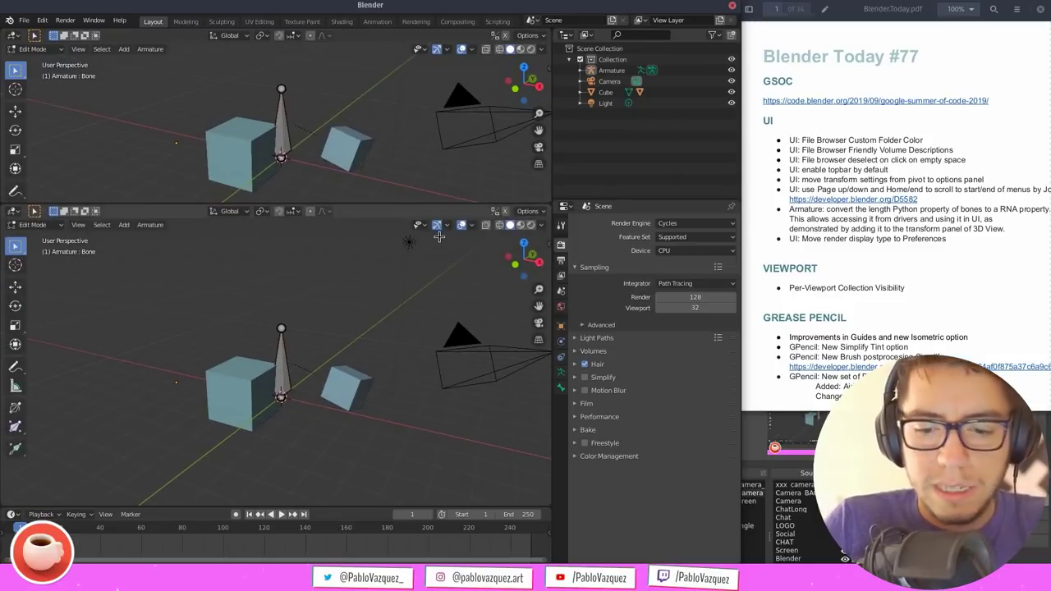
key("KP_0")
key("ctrl+Tab")
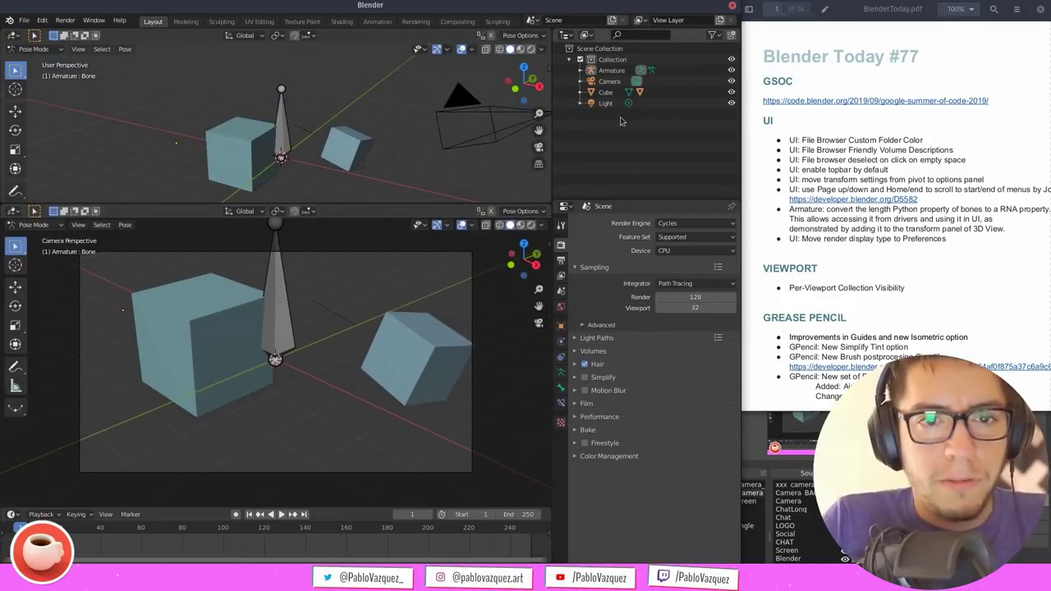
Add two new collections under the Scene Collection, moving the parent Cube into the first and the Armature into the second
left_click(618, 50)
key("c")
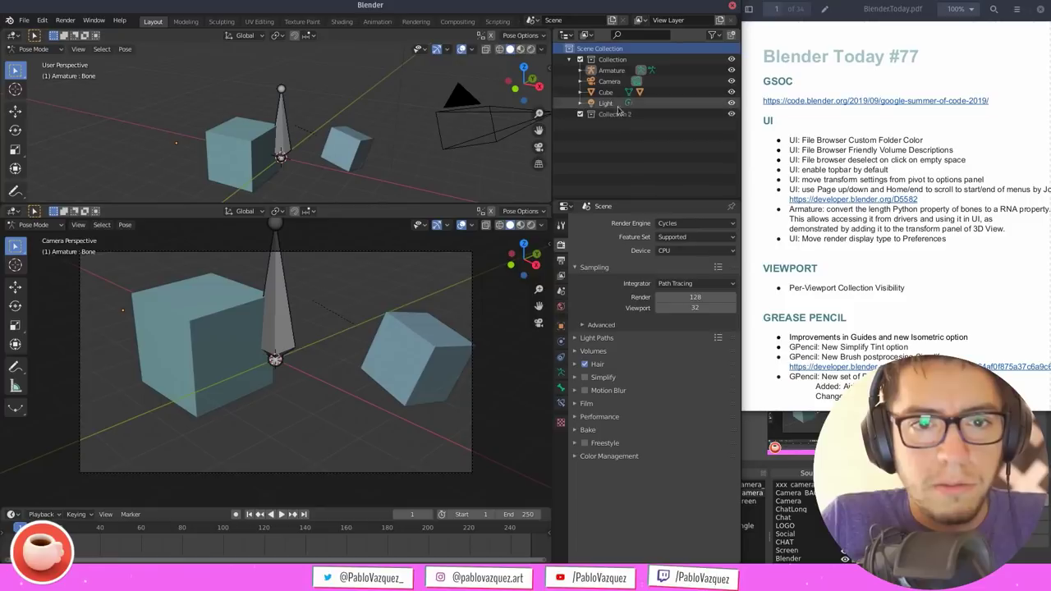
left_click_drag(608, 92, 614, 115)
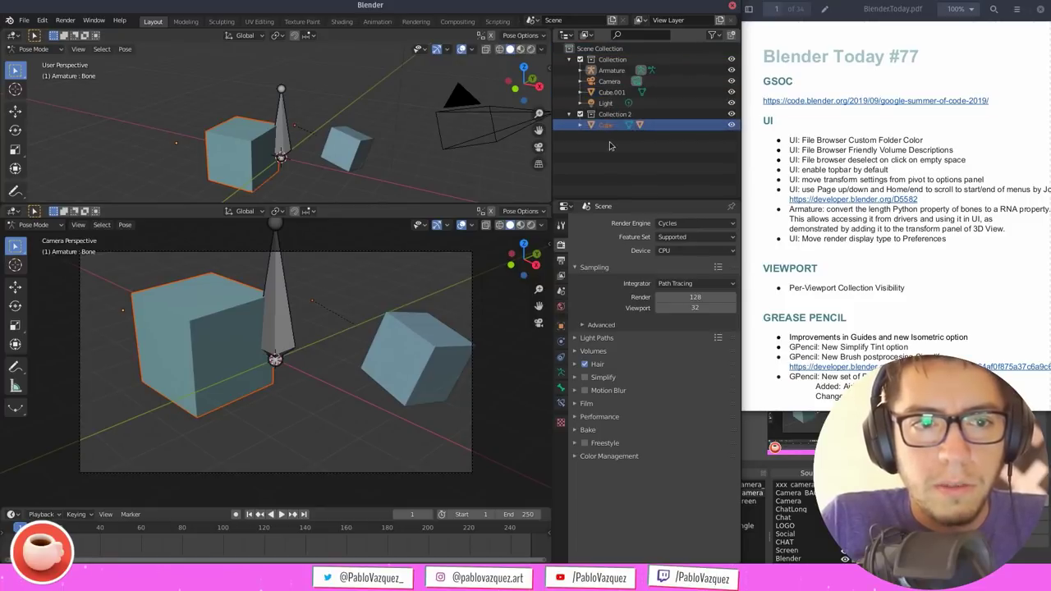
left_click(599, 48)
key("c")
left_click(608, 73)
left_click_drag(608, 73, 610, 134)
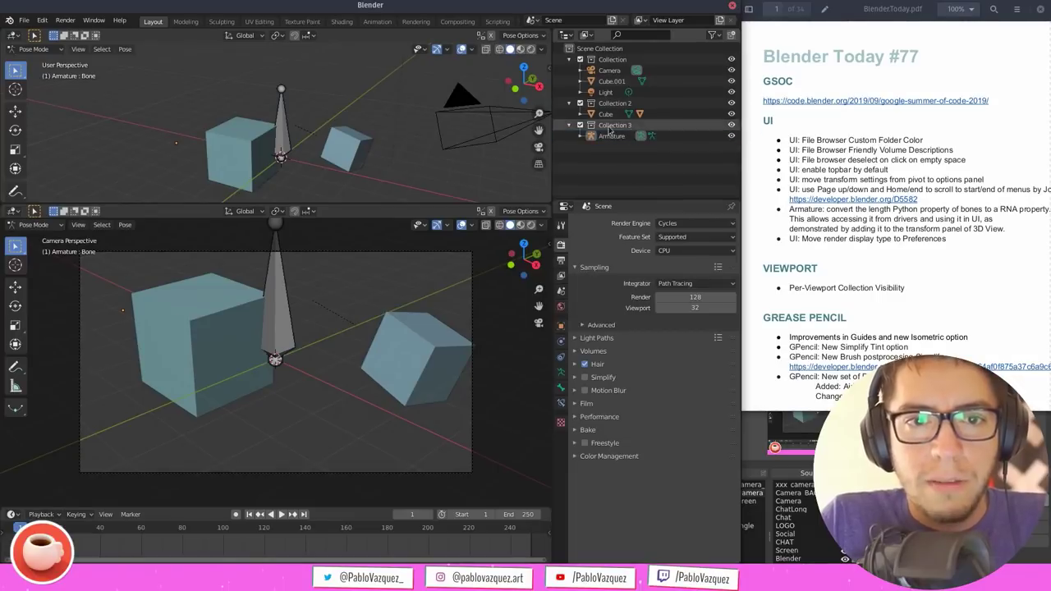
Rename the collection holding the cube as Cube and the one holding the armature as Armature
double_click(616, 104)
type("Cube")
key("Return")
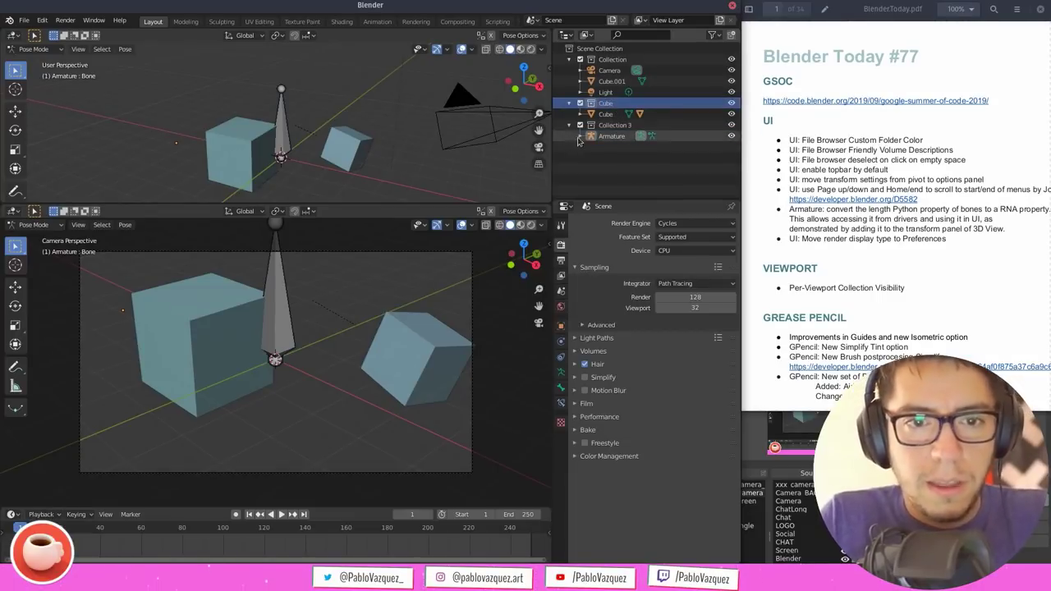
double_click(612, 137)
key("ctrl+c")
double_click(616, 126)
key("ctrl+v")
key("Return")
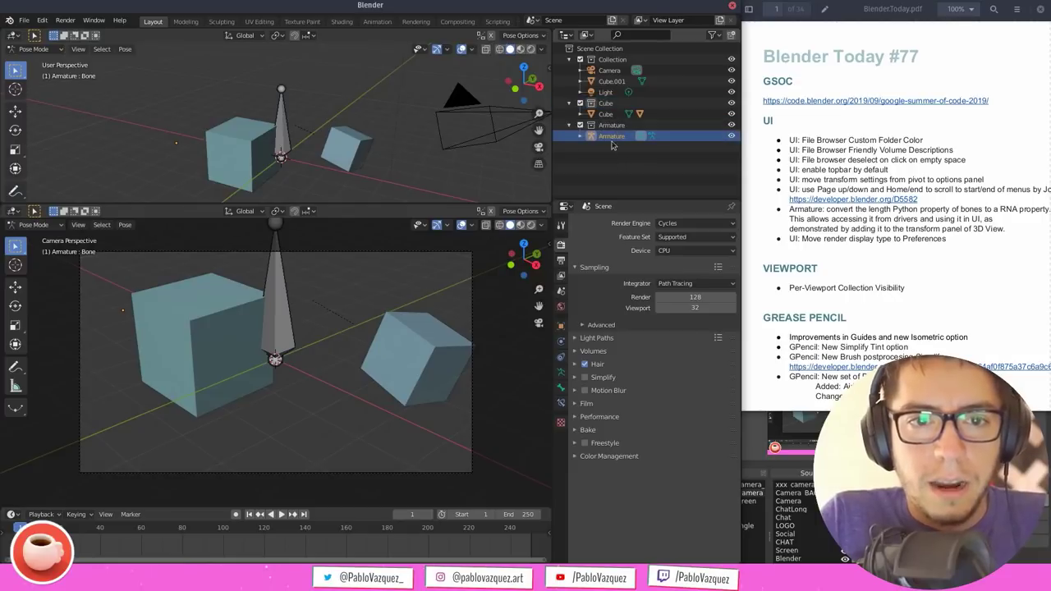
Collapse the Collection, Cube and Armature collections in the Outliner
left_click(570, 104)
left_click(570, 114)
left_click(570, 60)
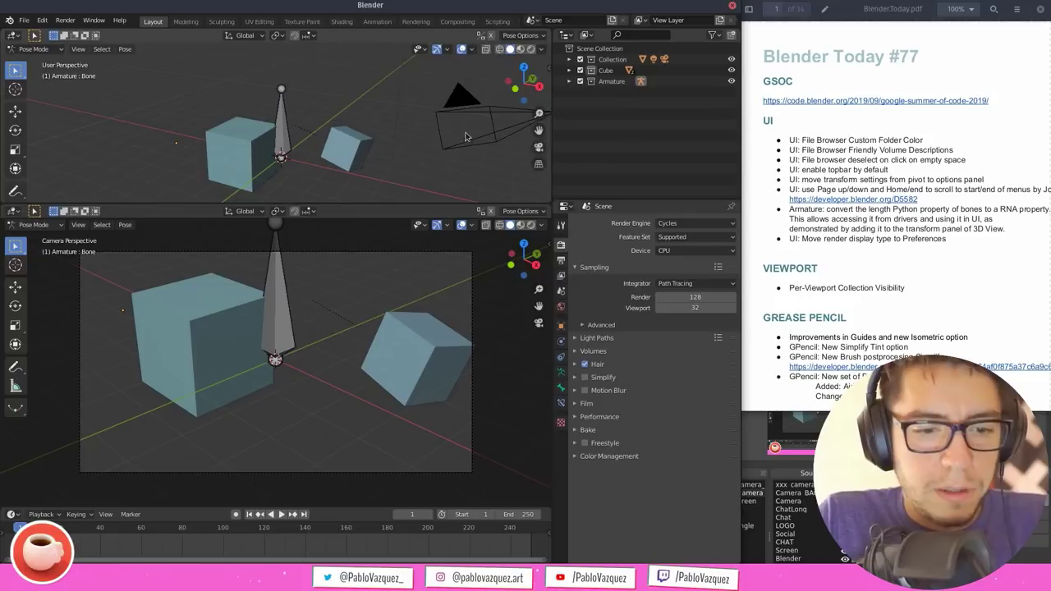
Enlarge the upper viewport and show the Collections visibility list in its sidebar, with the View and 3D Cursor sections collapsed
key("n")
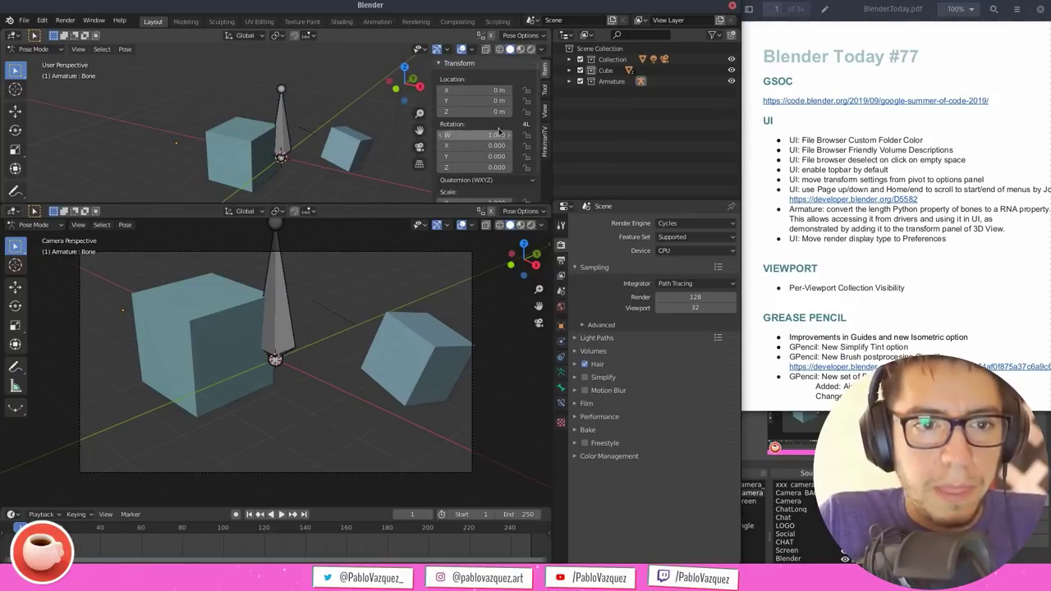
left_click(545, 112)
left_click_drag(516, 204, 518, 244)
scroll(486, 107, "down", 5)
left_click(468, 65)
left_click(464, 91)
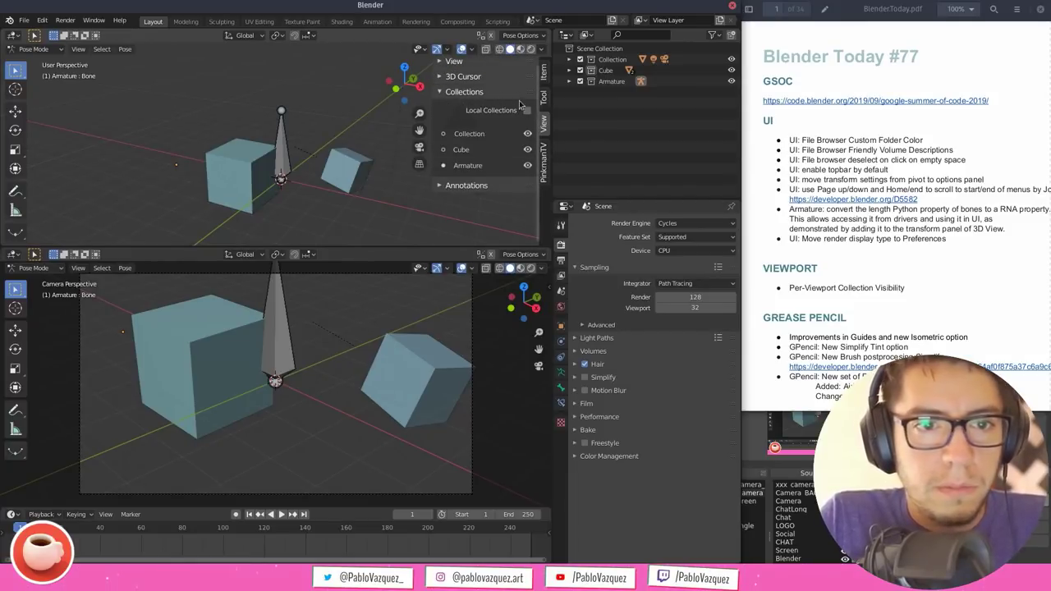
Hide the Armature and Cube collections through the upper viewport's collection list without Local Collections, and show both again
left_click(528, 164)
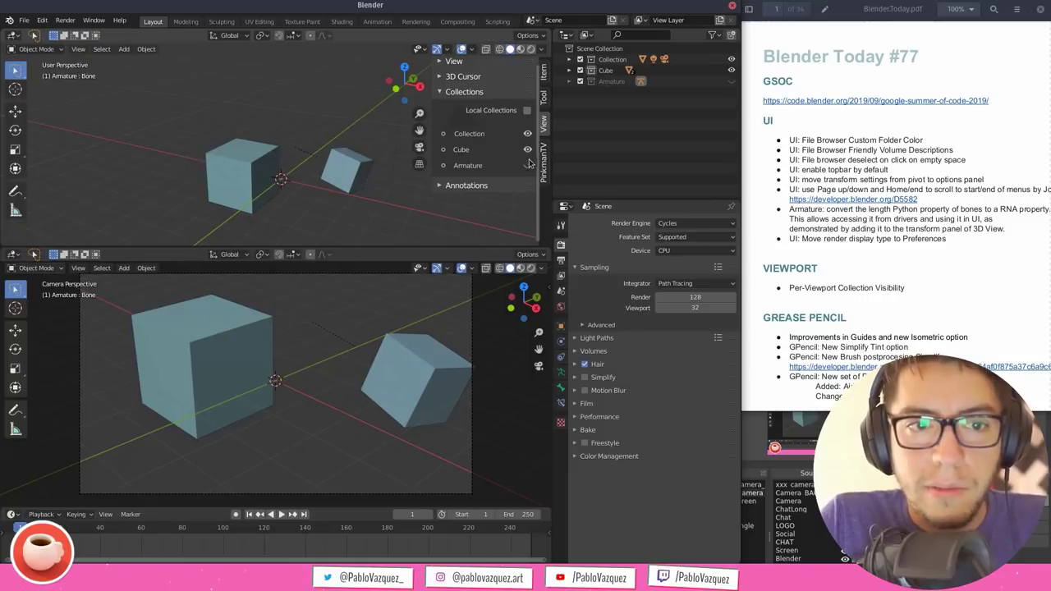
left_click(528, 150)
left_click(528, 149)
left_click(528, 165)
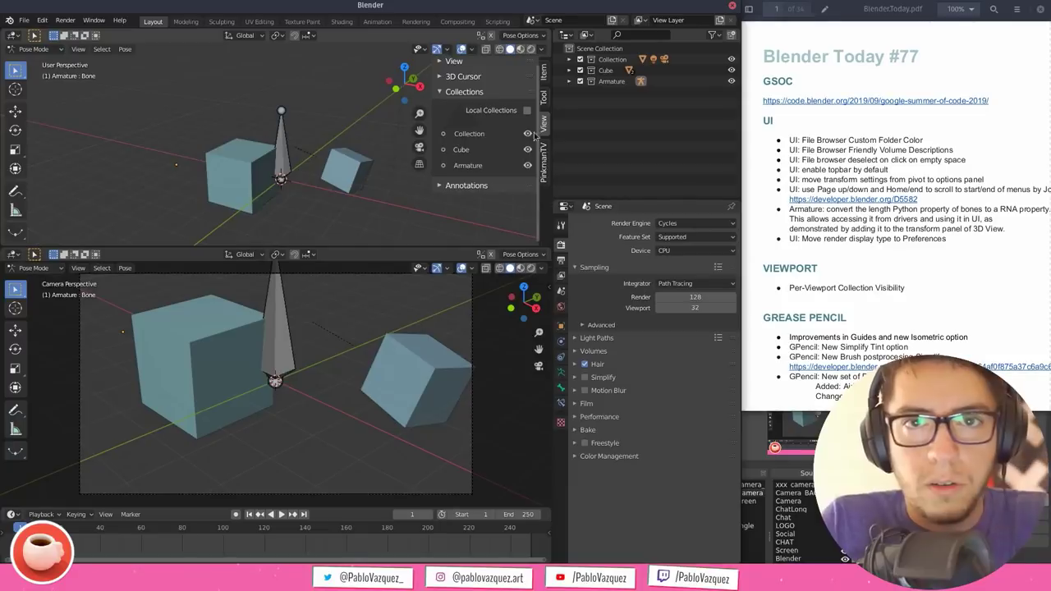
Enable Local Collections in the upper viewport and hide the Armature and Cube collections there only
left_click(527, 110)
left_click(528, 165)
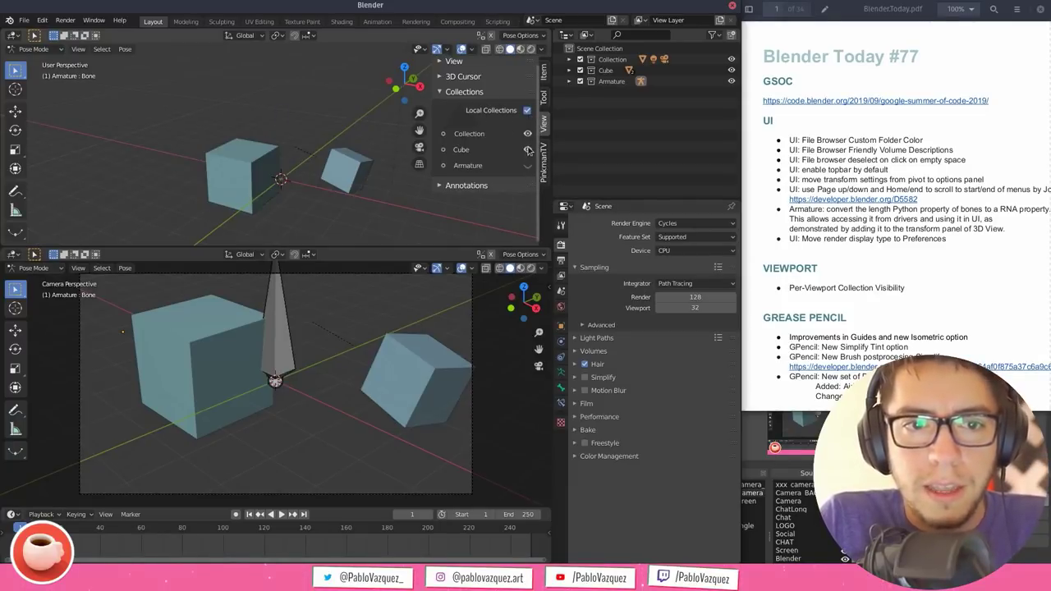
left_click(528, 149)
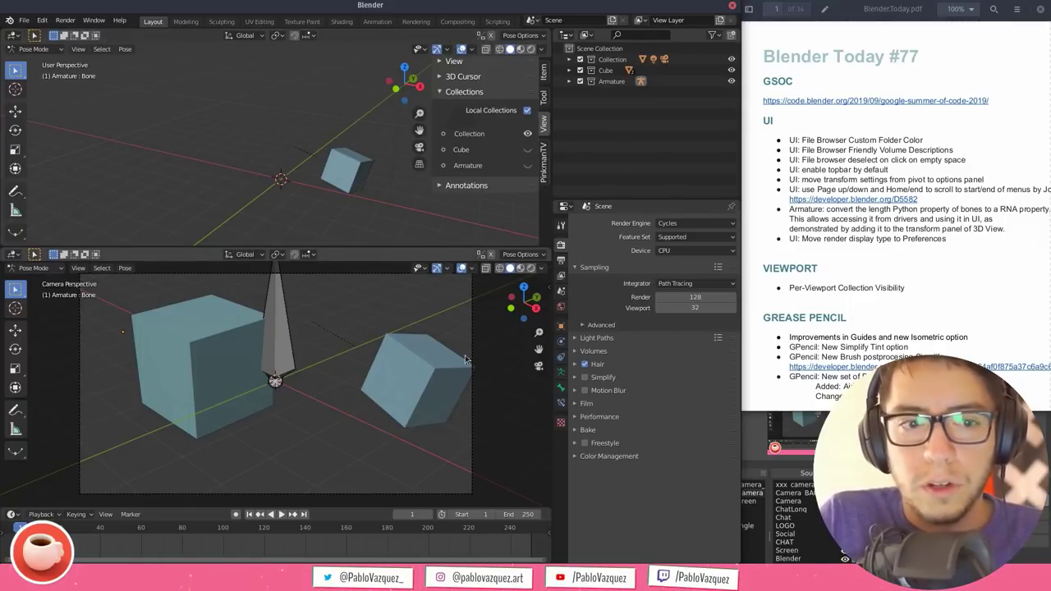
Split the lower camera viewport into two side-by-side camera views
left_click_drag(548, 253, 273, 256)
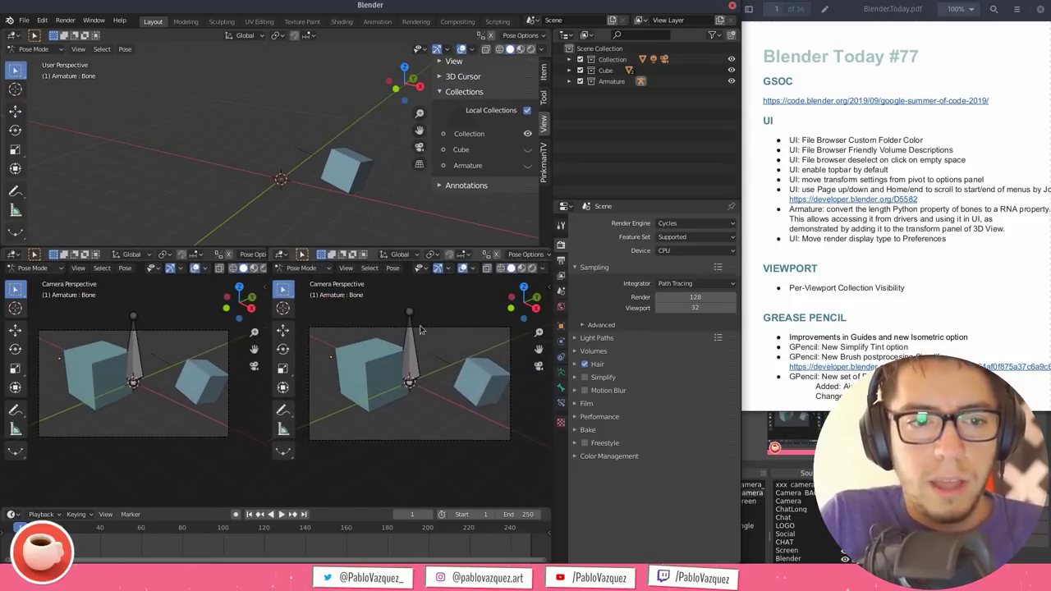
key("n")
key("n")
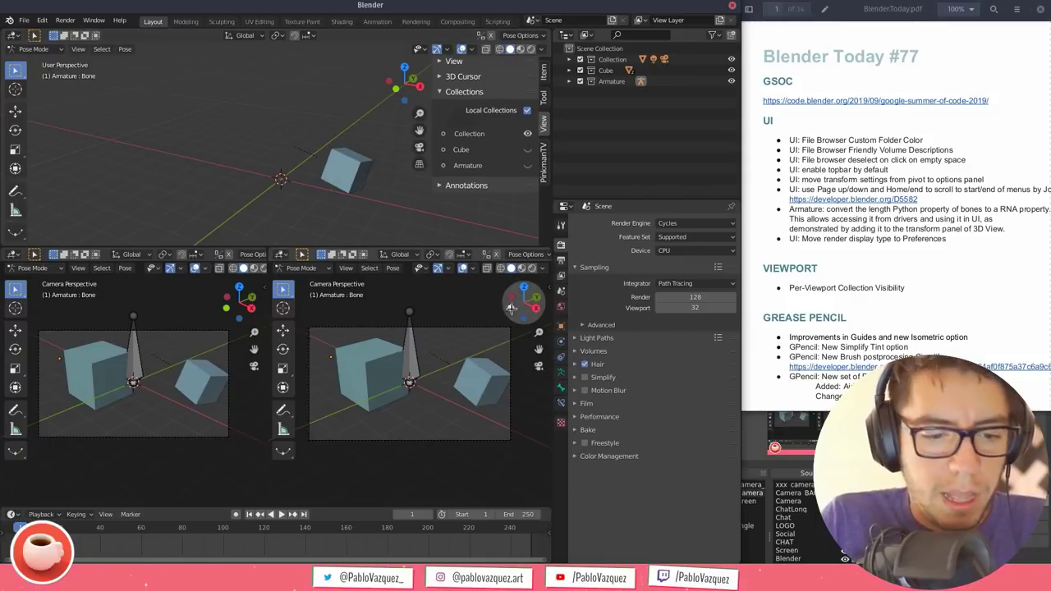
In the second camera view, enable Local Collections with only the Armature collection shown, and close its sidebar again
key("n")
left_click(546, 329)
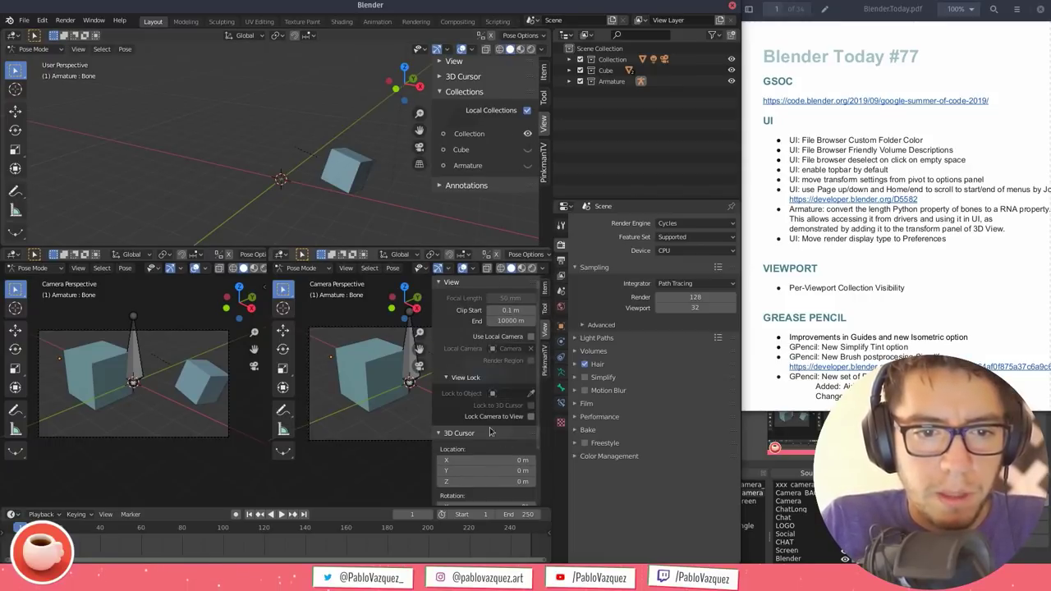
left_click(459, 295)
left_click(460, 307)
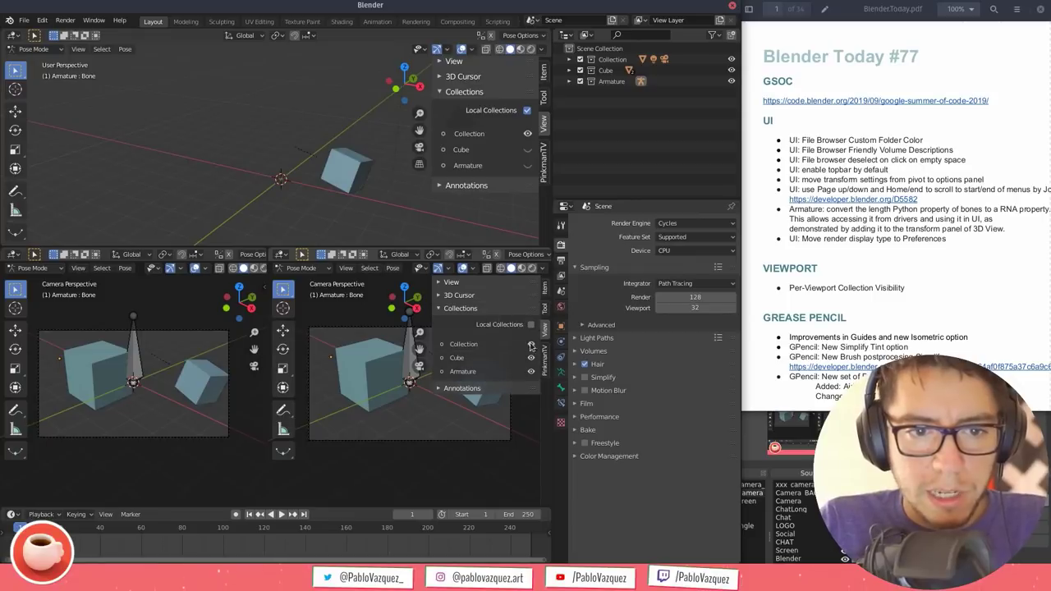
left_click(531, 357)
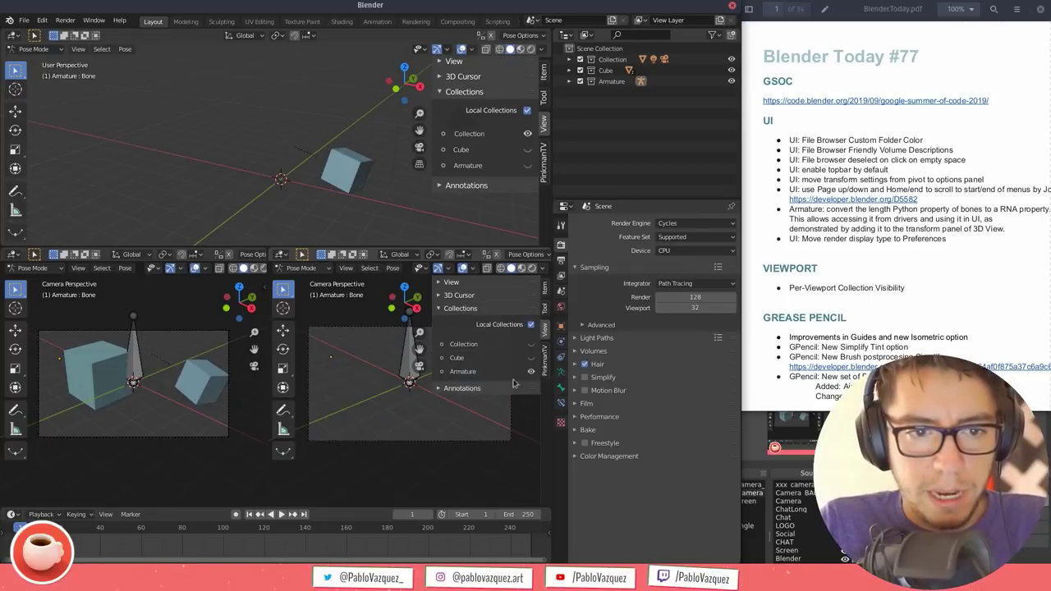
key("n")
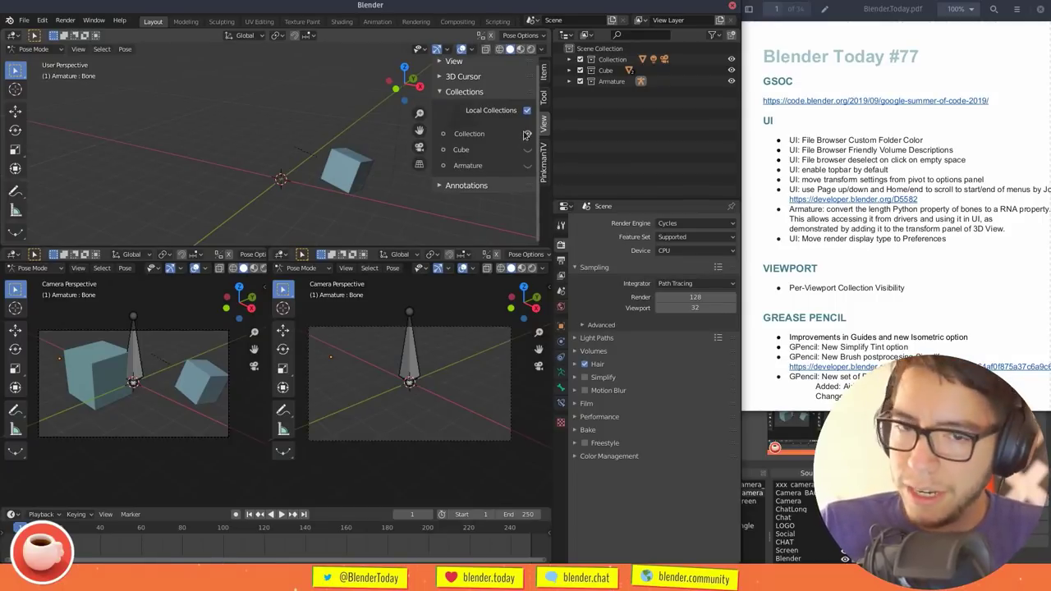
Show the viewport-disable toggles in the Outliner and switch the Cube collection's toggle off and on again
left_click(710, 35)
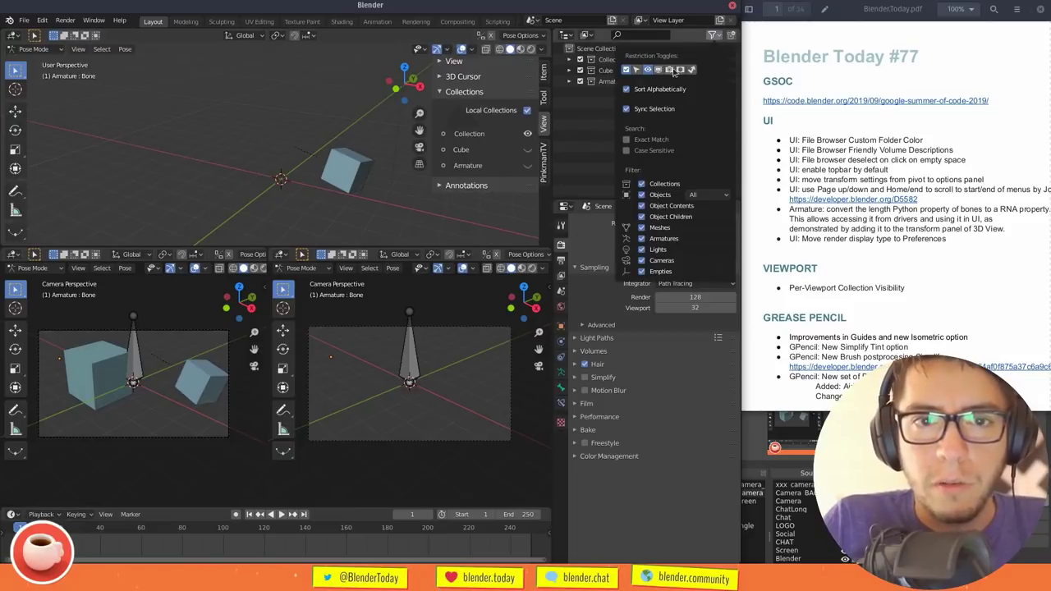
left_click(668, 71)
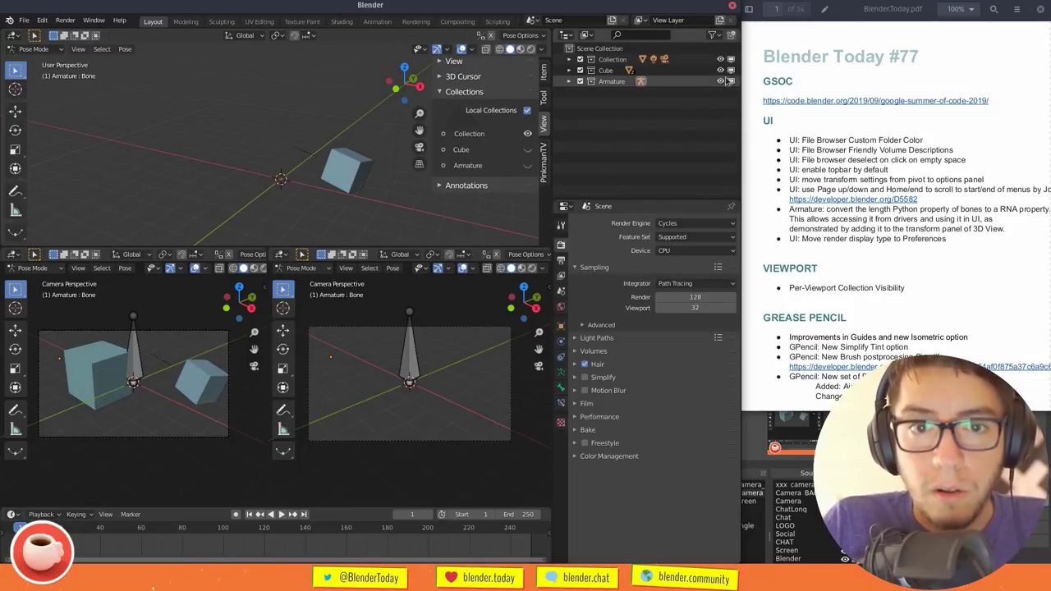
left_click(731, 71)
left_click(731, 71)
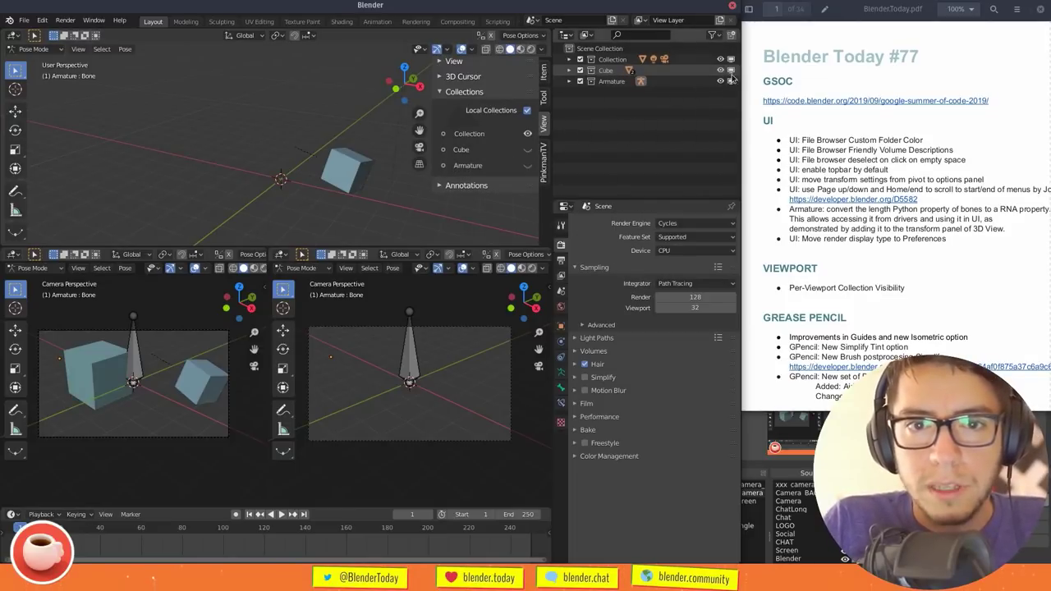
Exclude the Cube and Armature collections from the view layer and include them both again
left_click(579, 70)
left_click(580, 81)
left_click(581, 71)
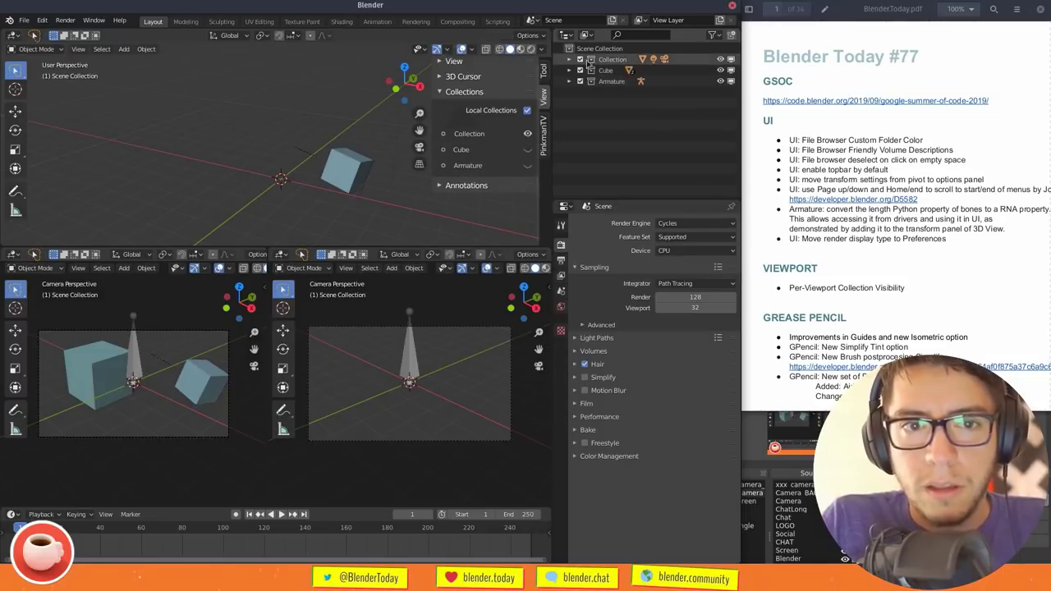
left_click(581, 71)
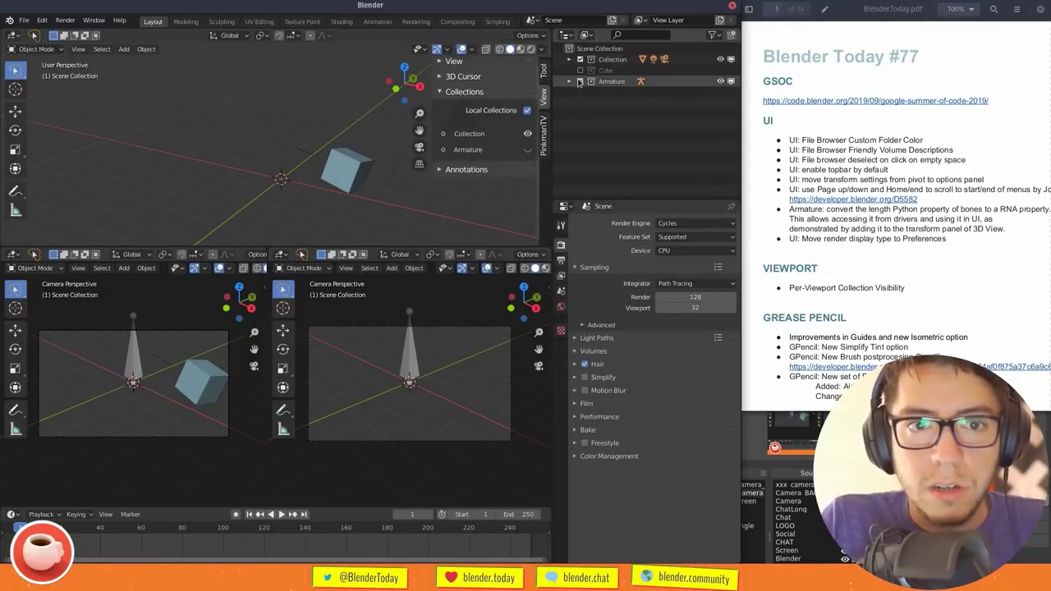
left_click(581, 81)
left_click(580, 70)
left_click(580, 81)
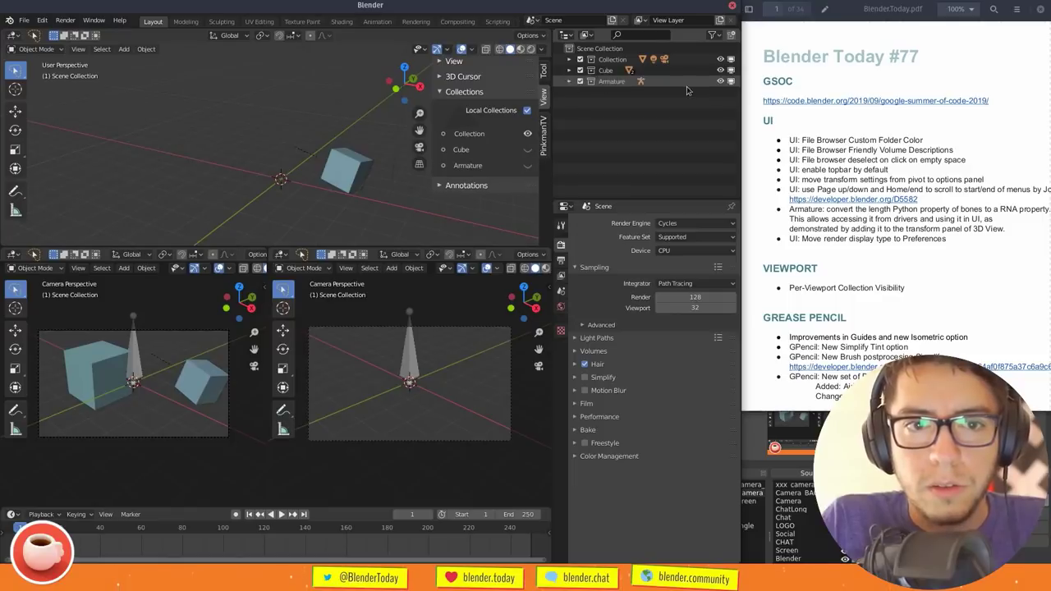
Disable the Cube and Armature collections in all viewports and re-enable them
left_click(731, 70)
left_click(731, 81)
left_click(731, 81)
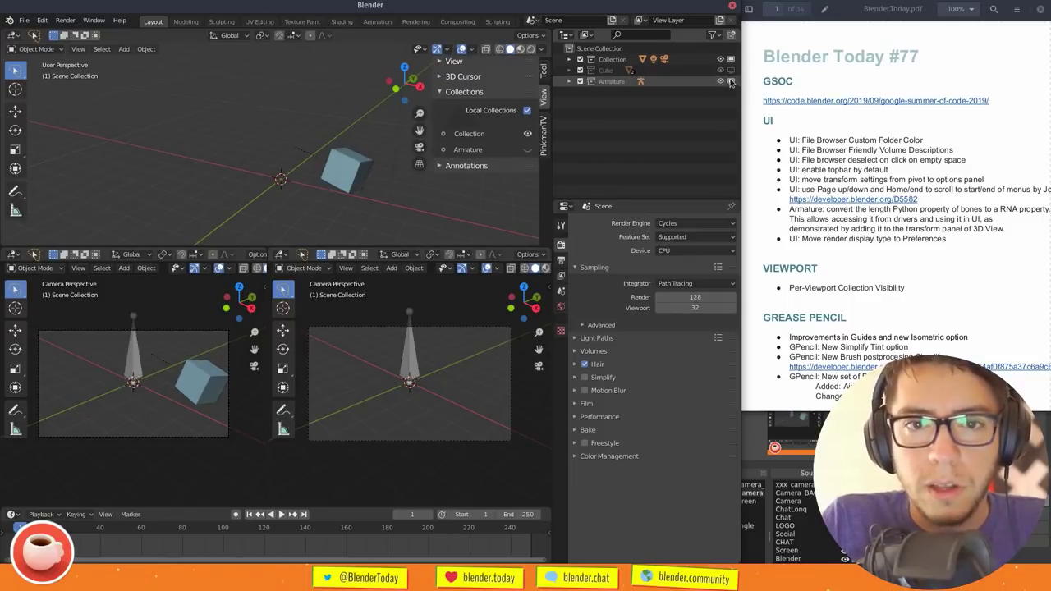
left_click(730, 70)
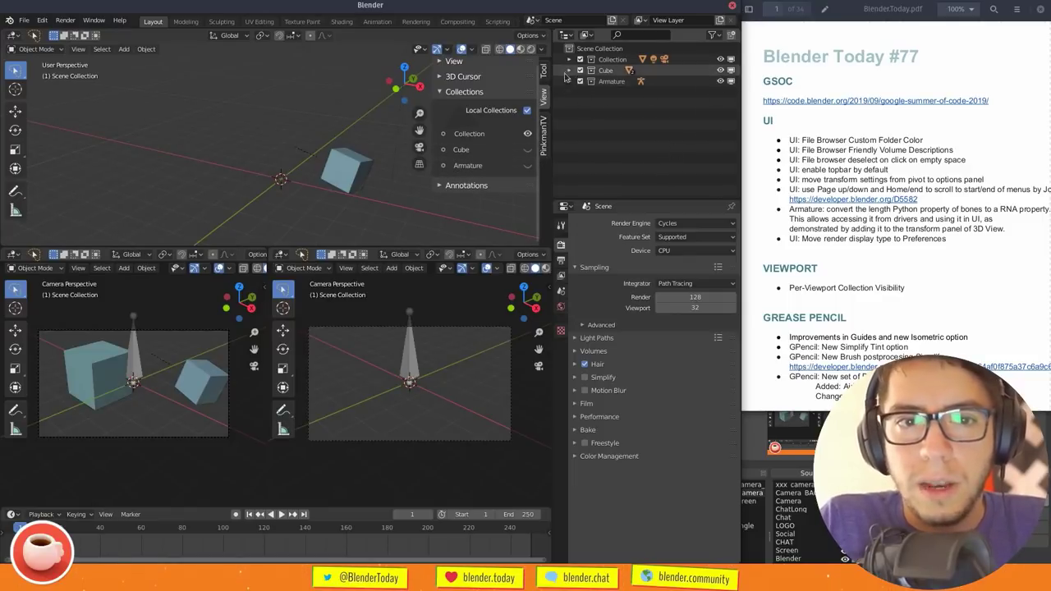
left_click(731, 70)
left_click(731, 71)
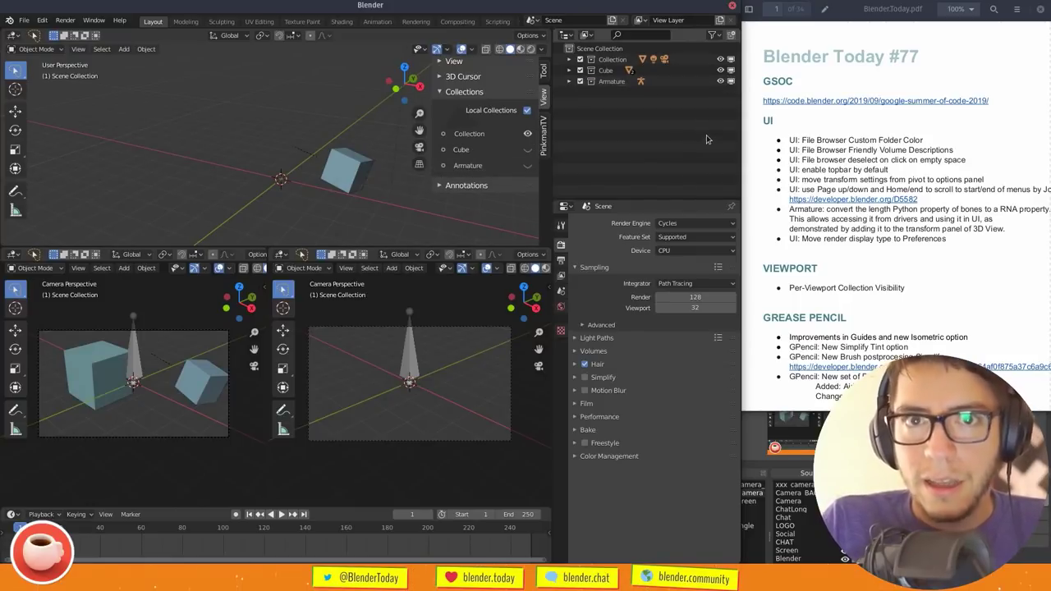
Select the Cube collection and compare disabling it in viewports with excluding it from the view layer, restoring it each time
left_click(607, 71)
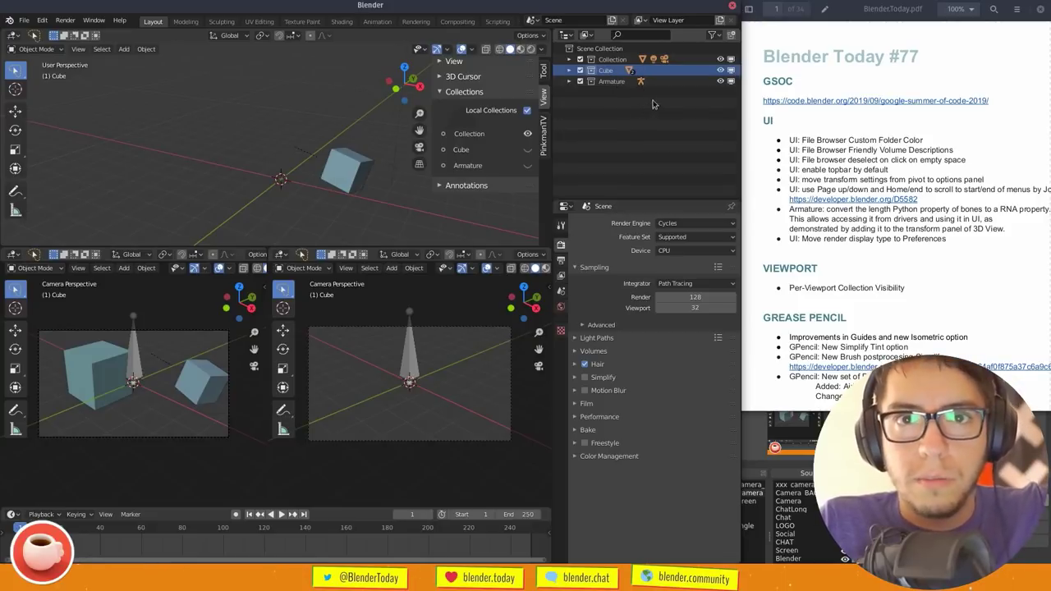
left_click(730, 70)
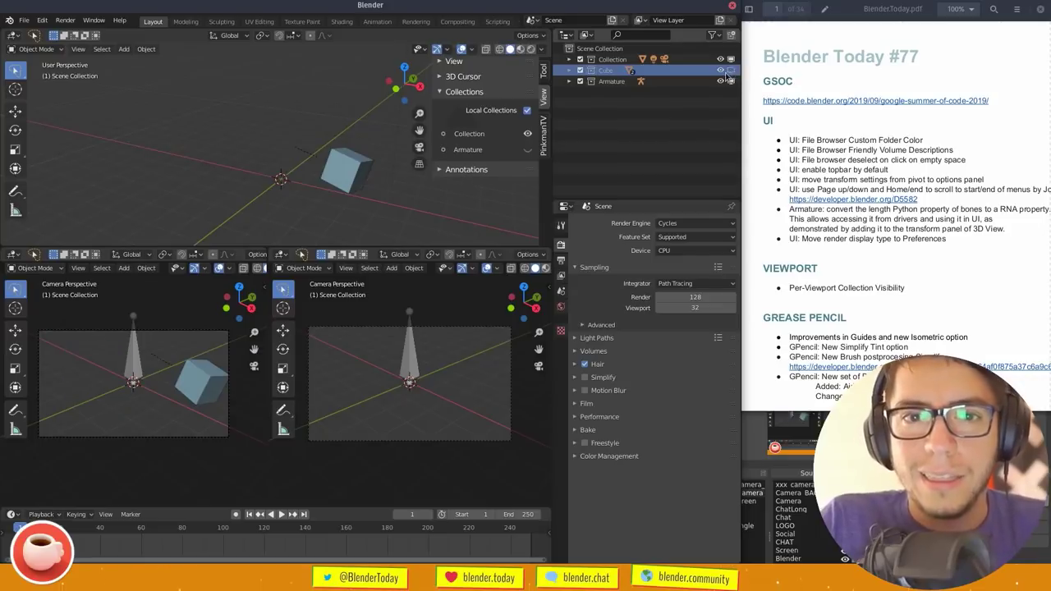
left_click(731, 71)
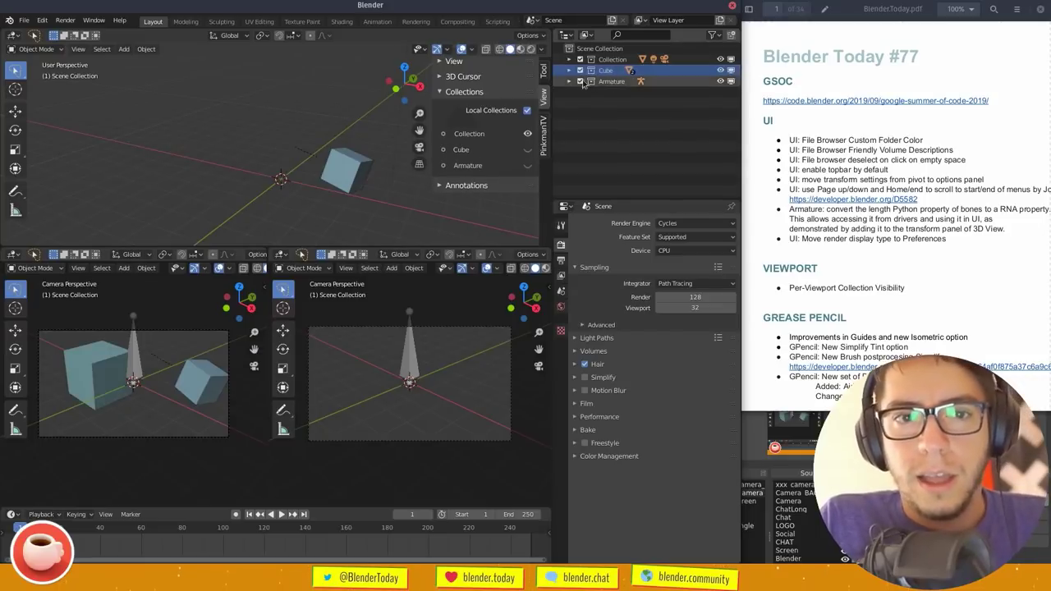
left_click(579, 70)
left_click(580, 81)
left_click(580, 81)
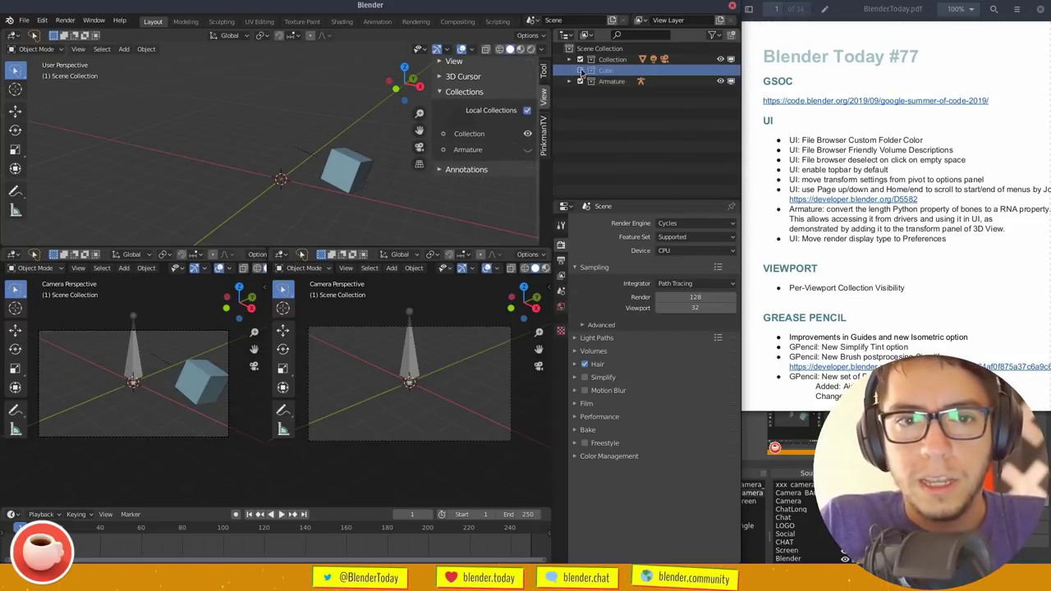
left_click(580, 71)
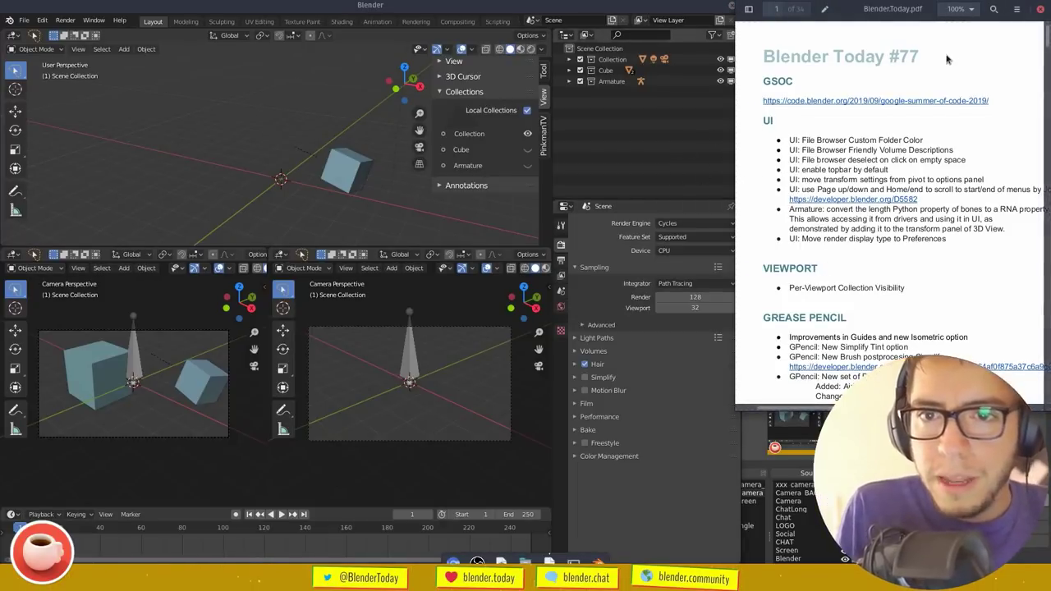
Hide the upper viewport's sidebar and start a new 2D Animation file for the Grease Pencil notes
left_click_drag(1047, 41, 1047, 43)
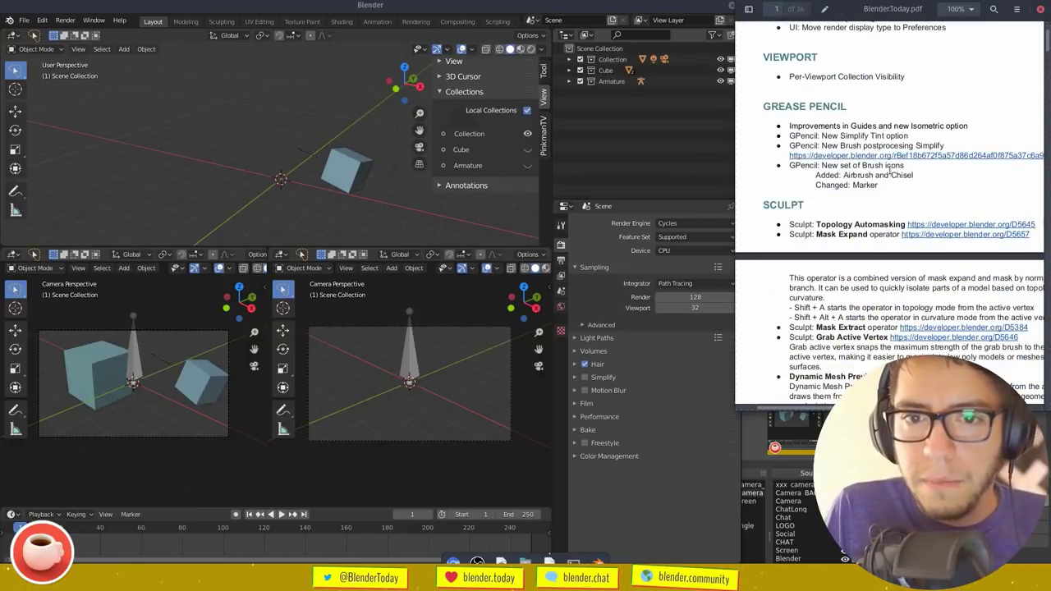
key("n")
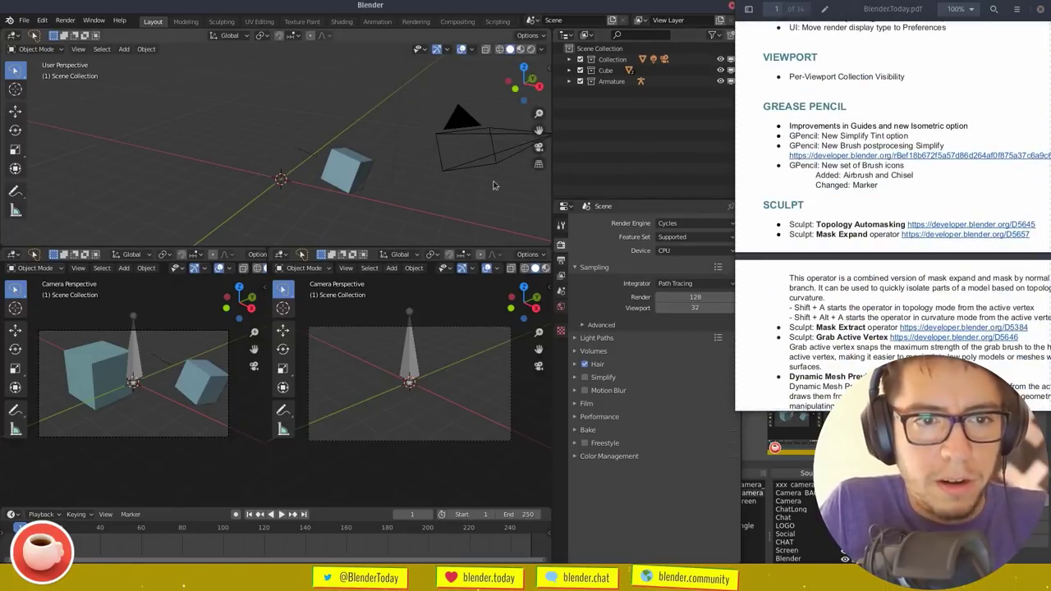
key("ctrl+n")
left_click(486, 210)
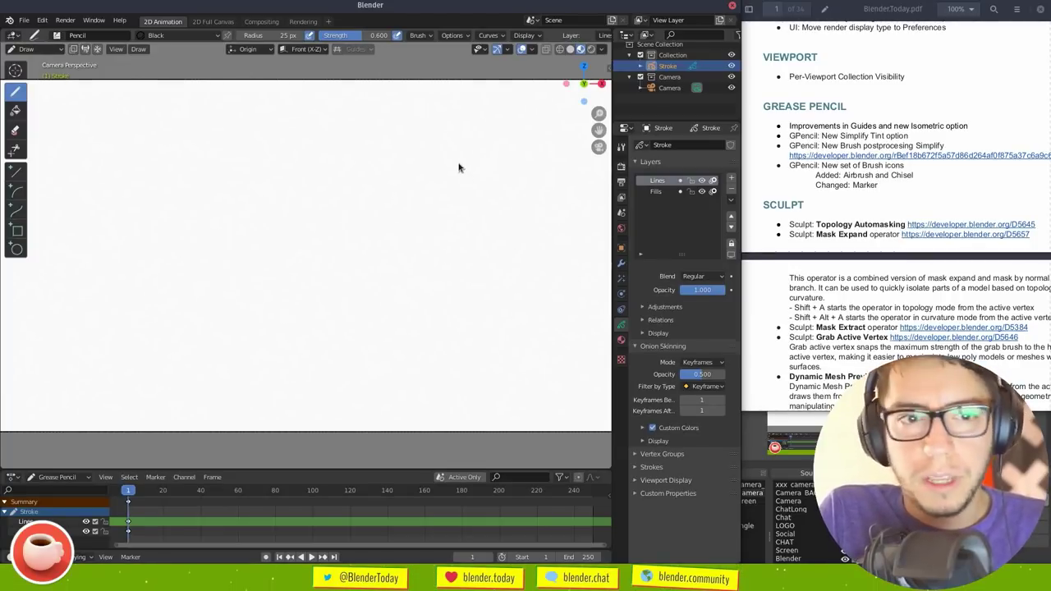
Draw a freehand looping black pencil stroke on the Lines layer and another one on the Fills layer
mouse_move(362, 175)
left_mouse_down()
mouse_move(345, 289)
mouse_move(477, 218)
left_mouse_up()
left_click(648, 193)
mouse_move(382, 205)
left_mouse_down()
mouse_move(446, 216)
mouse_move(383, 196)
left_mouse_up()
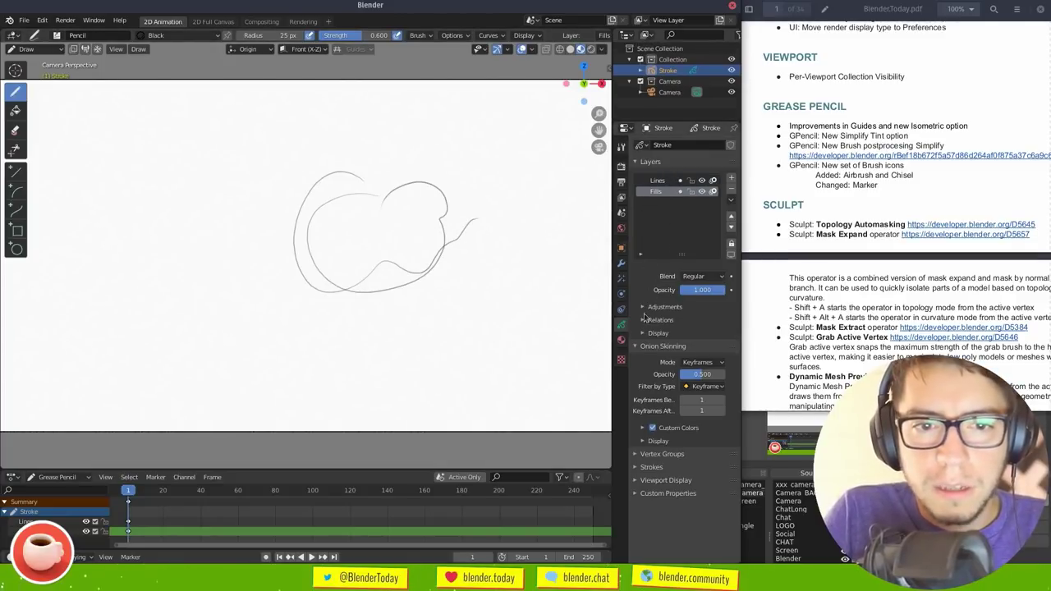
Make Grey the active material and draw a closed, filled blob beside the black strokes
left_click(621, 339)
left_click(655, 170)
mouse_move(439, 275)
left_mouse_down()
mouse_move(416, 312)
mouse_move(464, 247)
mouse_move(414, 288)
left_mouse_up()
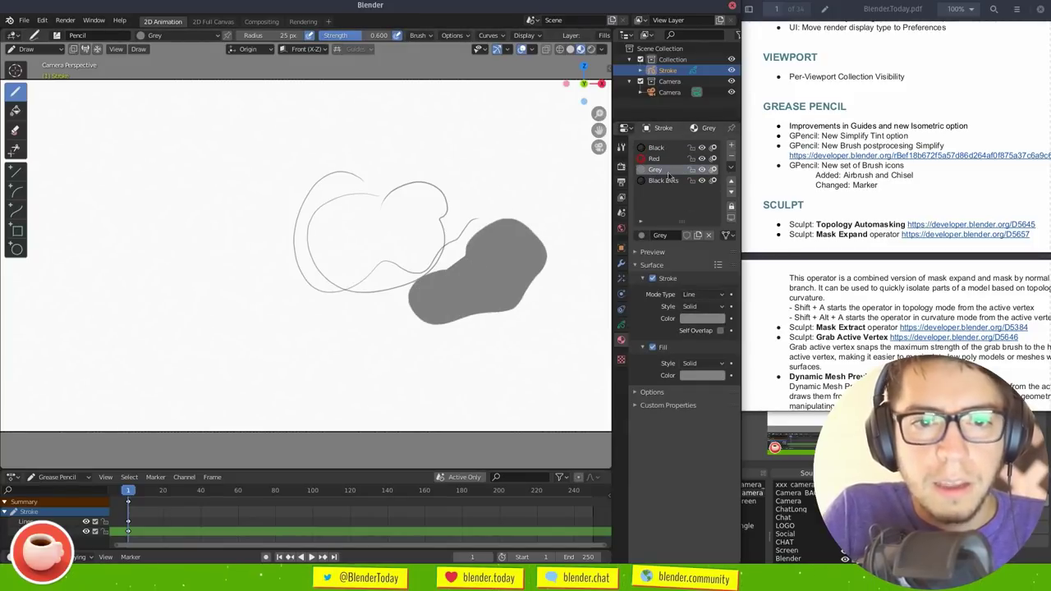
Set the Grey material's stroke color to dark red and its fill color to blue (H 0.579, S 0.364, V 0.500)
left_click(690, 319)
left_click(666, 234)
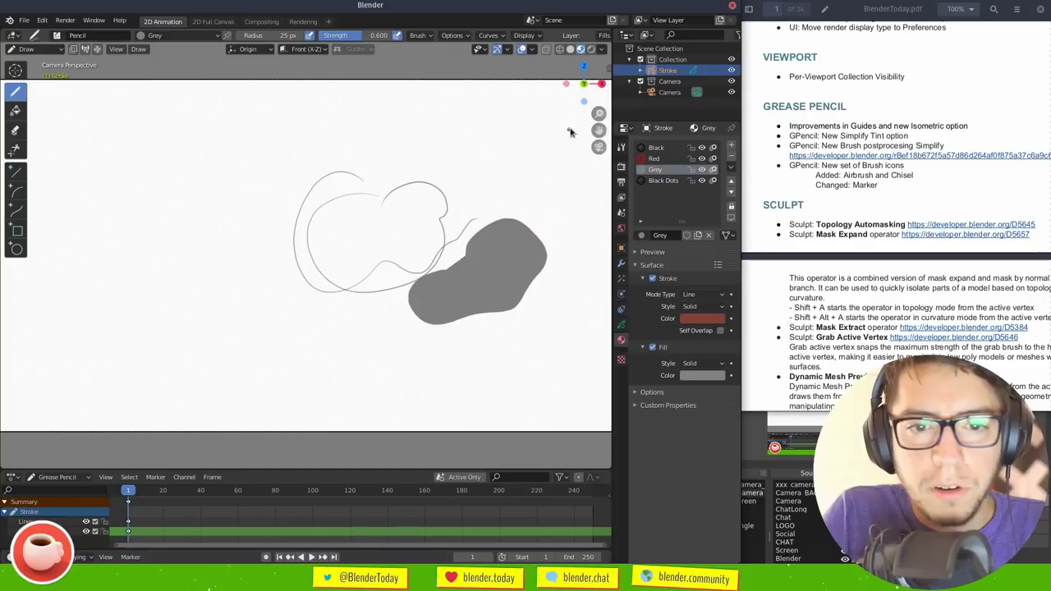
left_click(690, 375)
left_click(679, 250)
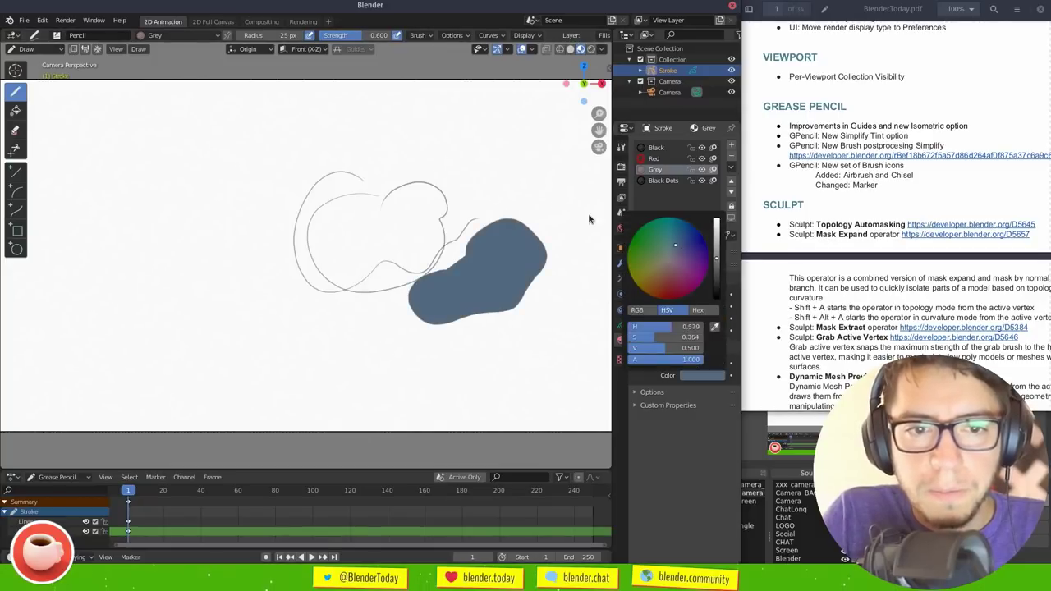
Draw three more closed, filled blobs around the black strokes with the Grey material
left_click_drag(451, 175, 464, 107)
mouse_move(261, 145)
left_mouse_down()
mouse_move(275, 235)
mouse_move(275, 148)
left_mouse_up()
mouse_move(308, 289)
left_mouse_down()
mouse_move(353, 322)
mouse_move(317, 280)
left_mouse_up()
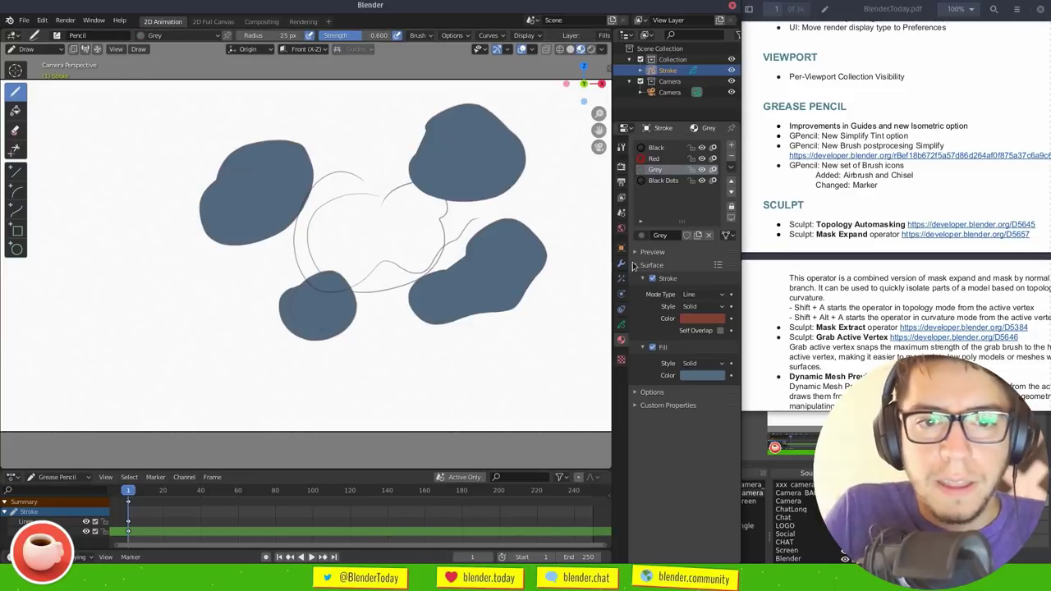
Add a Tint modifier to the Stroke object with an orange-red color and a factor of about 0.462
left_click(621, 263)
left_click(678, 145)
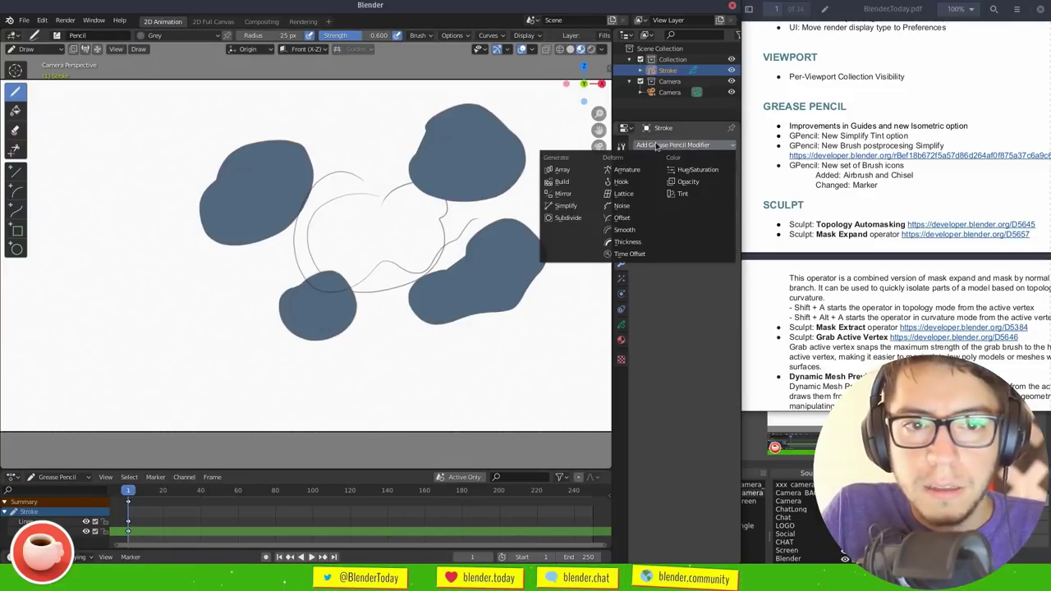
left_click(688, 193)
left_click(692, 205)
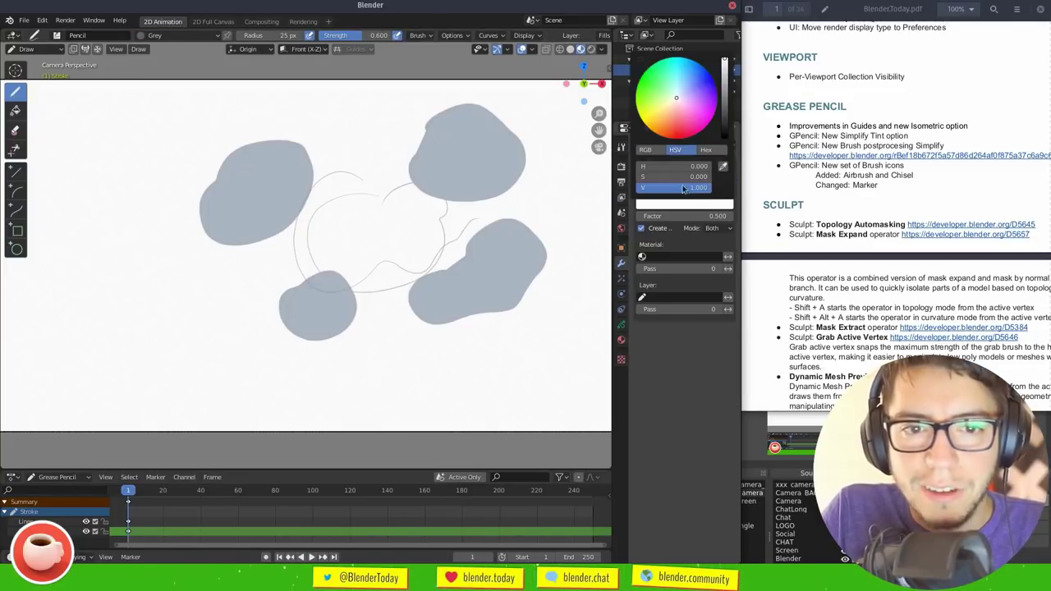
left_click(673, 122)
left_click_drag(694, 216, 638, 215)
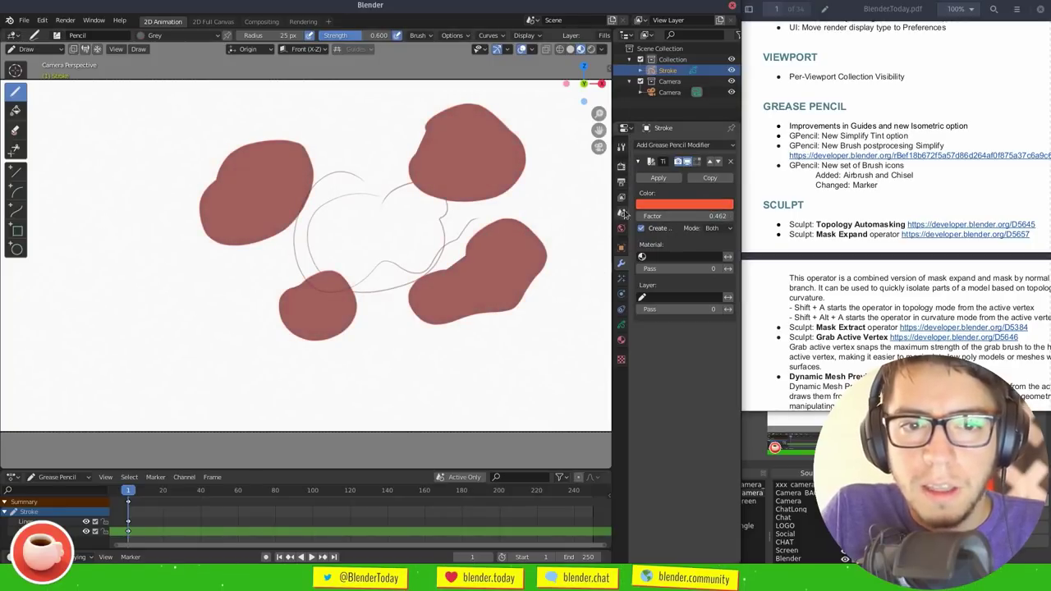
In the scene's Simplify render settings, collapse Viewport and Render, expand Grease Pencil and enable Grease Pencil simplification
left_click(621, 168)
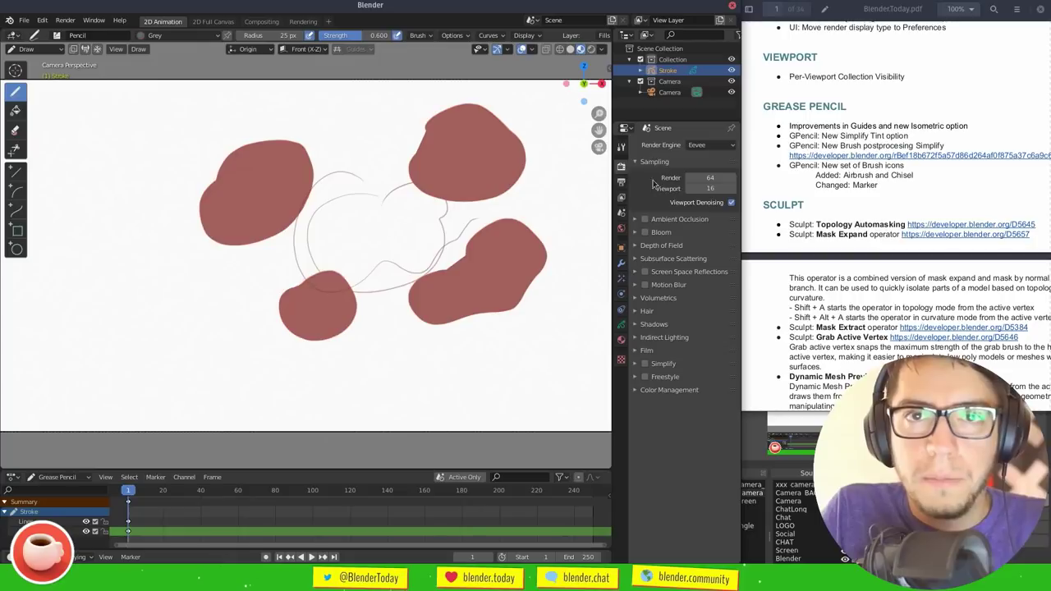
left_click(668, 364)
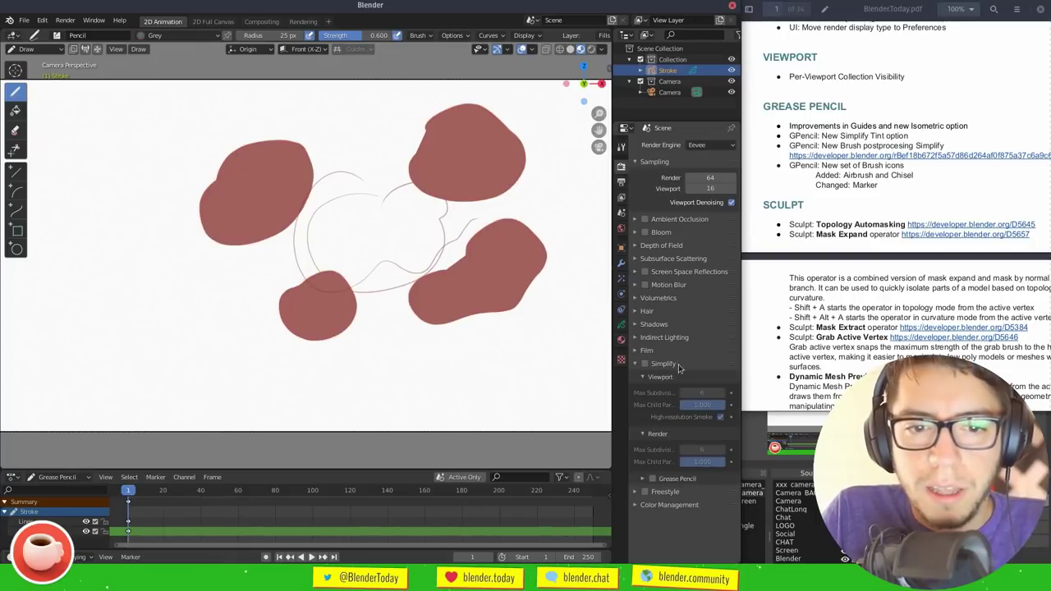
left_click(669, 479)
left_click(663, 436)
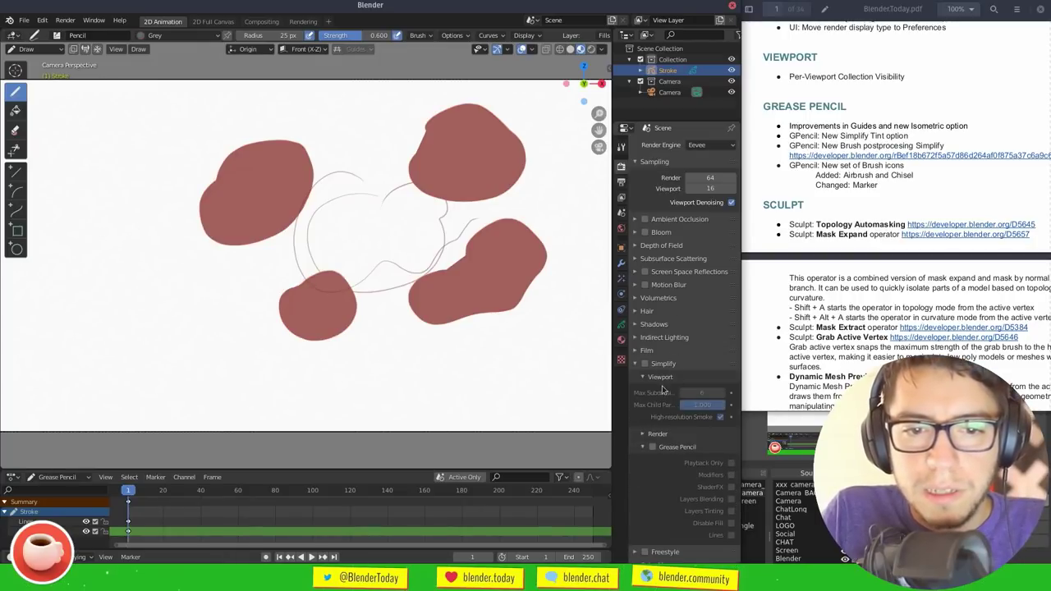
left_click(664, 378)
left_click_drag(615, 375, 531, 362)
scroll(661, 355, "down", 1)
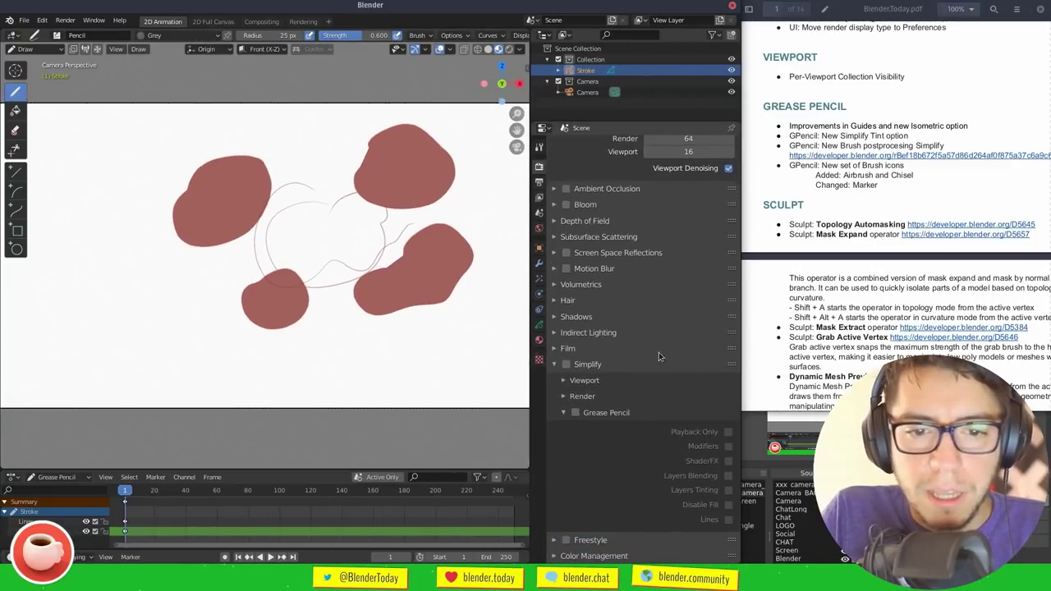
left_click(575, 412)
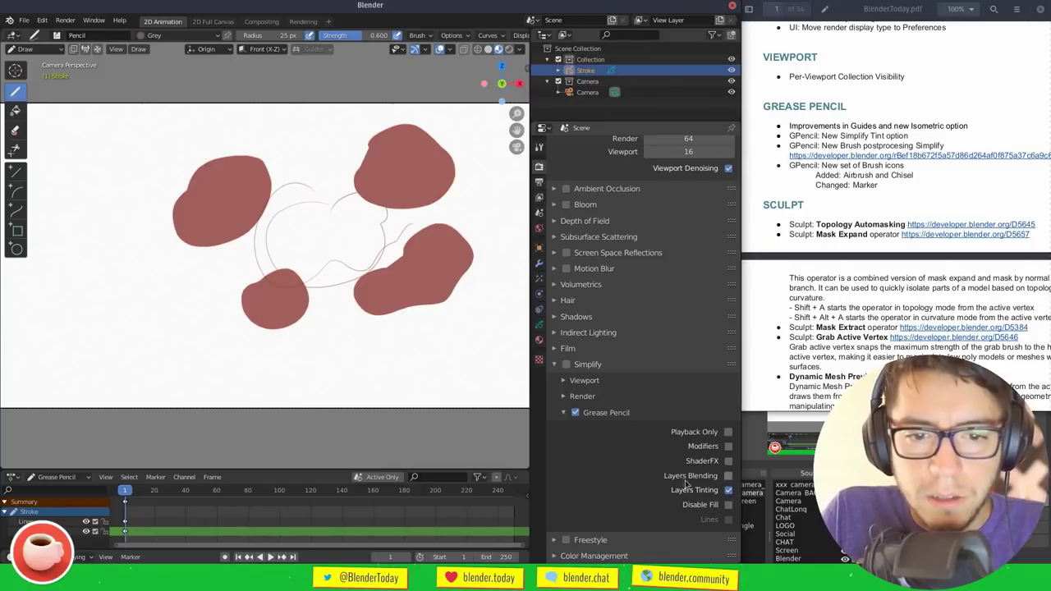
In the Fills layer's adjustments, set the tint color to blue-violet (H 0.695, S 0.747, V 0.665)
left_click(539, 326)
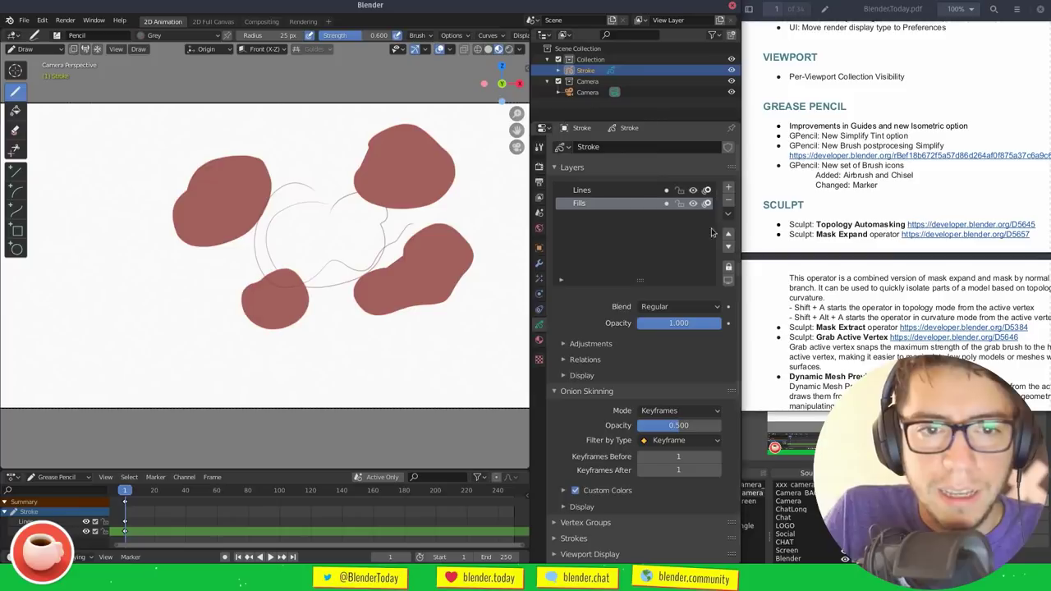
scroll(632, 386, "down", 1)
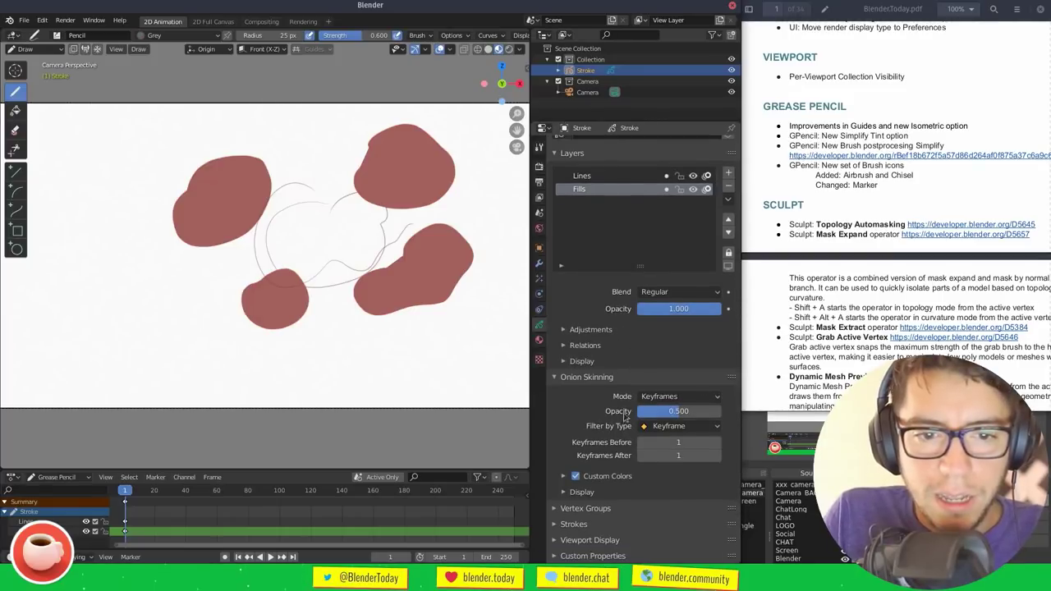
left_click(590, 493)
scroll(612, 468, "down", 3)
left_click(611, 435)
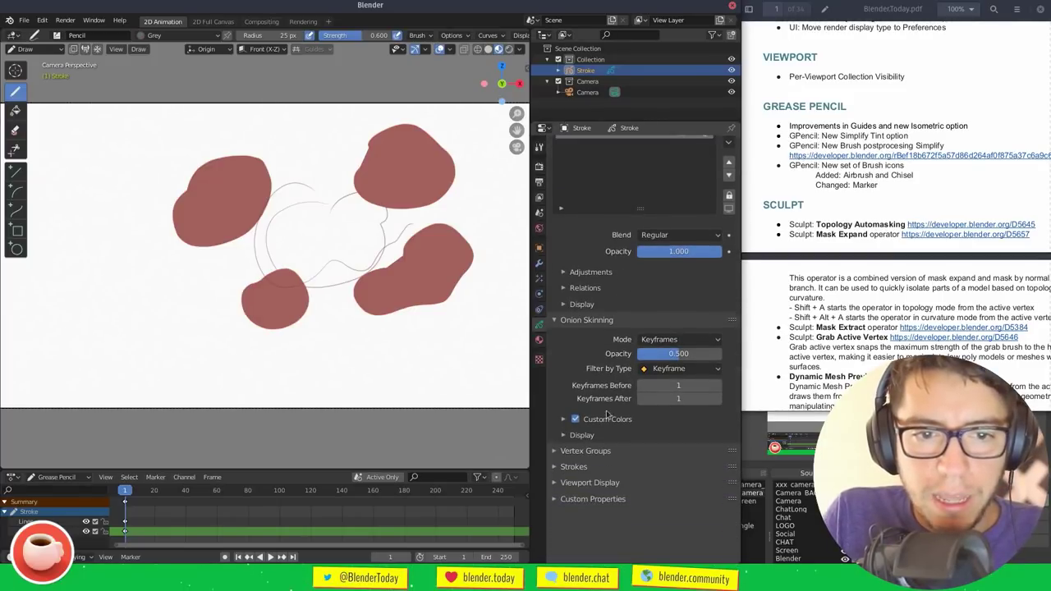
left_click(583, 305)
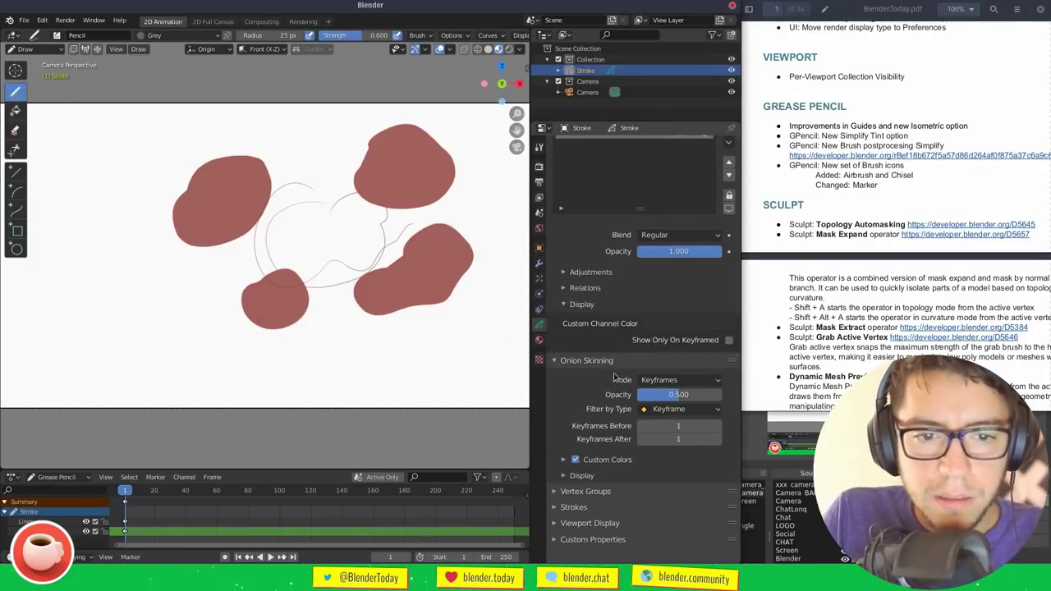
left_click(593, 305)
left_click(597, 273)
left_click(665, 296)
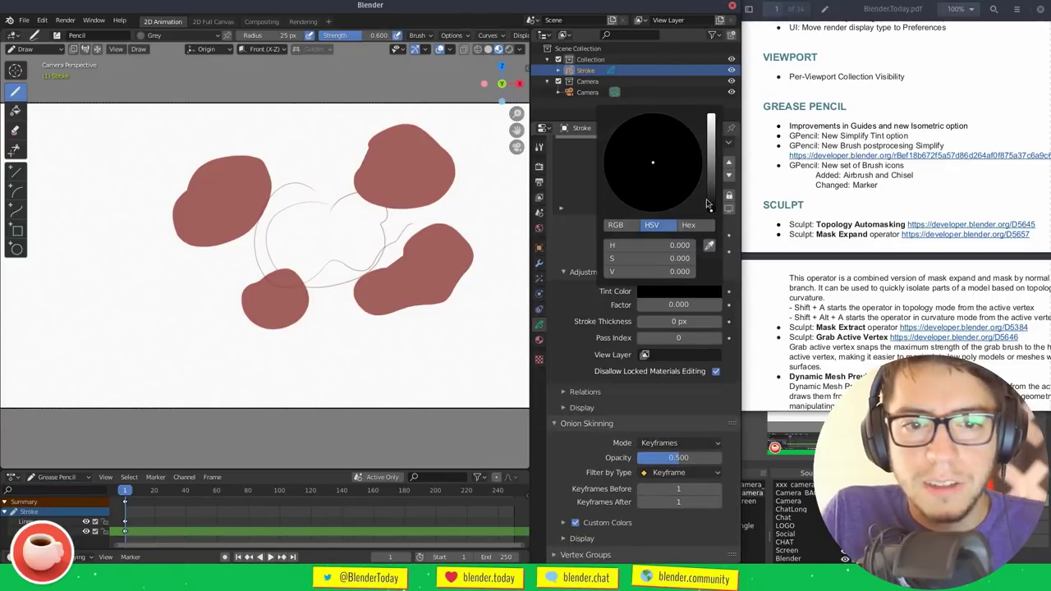
left_click(711, 146)
left_click(679, 169)
left_click_drag(679, 169, 688, 148)
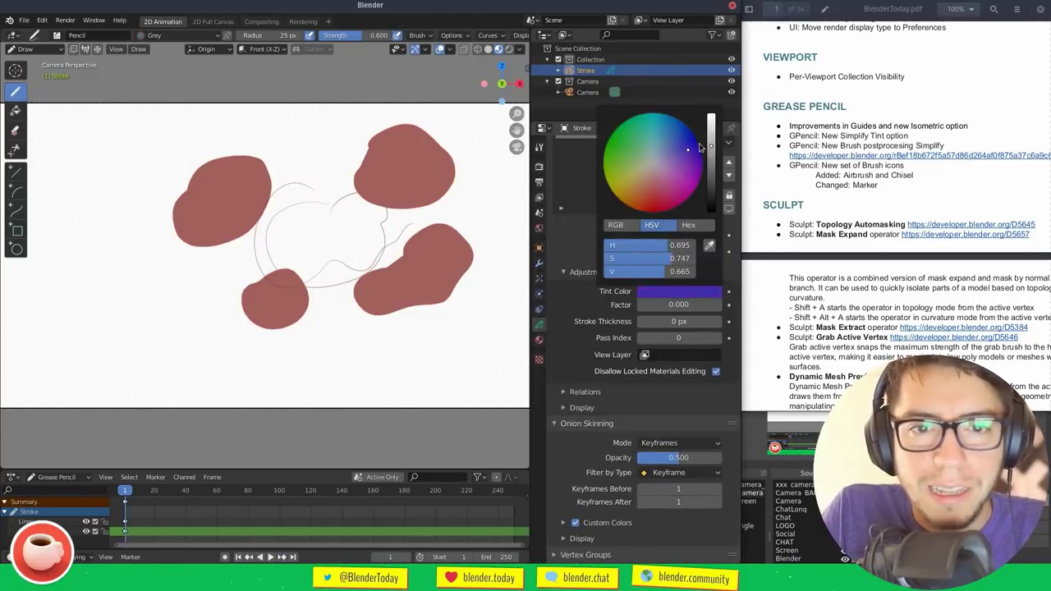
Enable Modifiers under the Grease Pencil Simplify options and delete the Tint modifier from the Stroke object
left_click(541, 169)
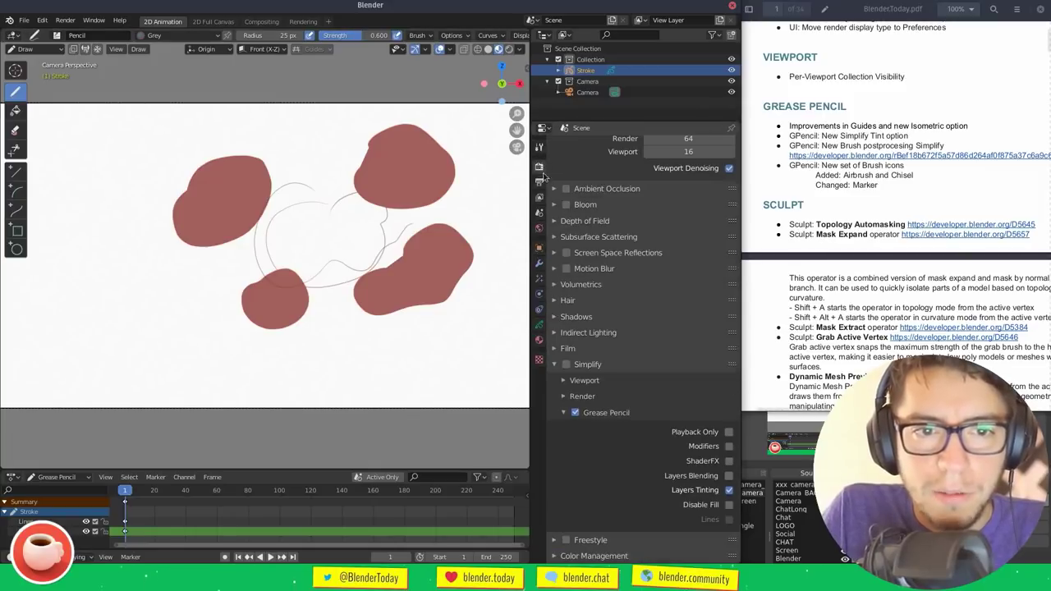
left_click(728, 490)
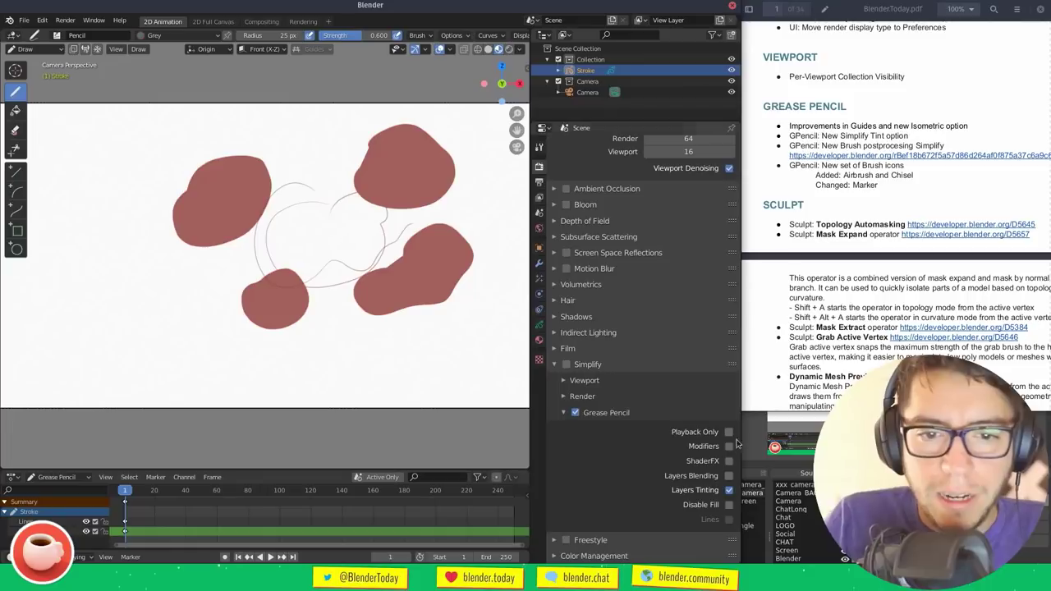
left_click(730, 446)
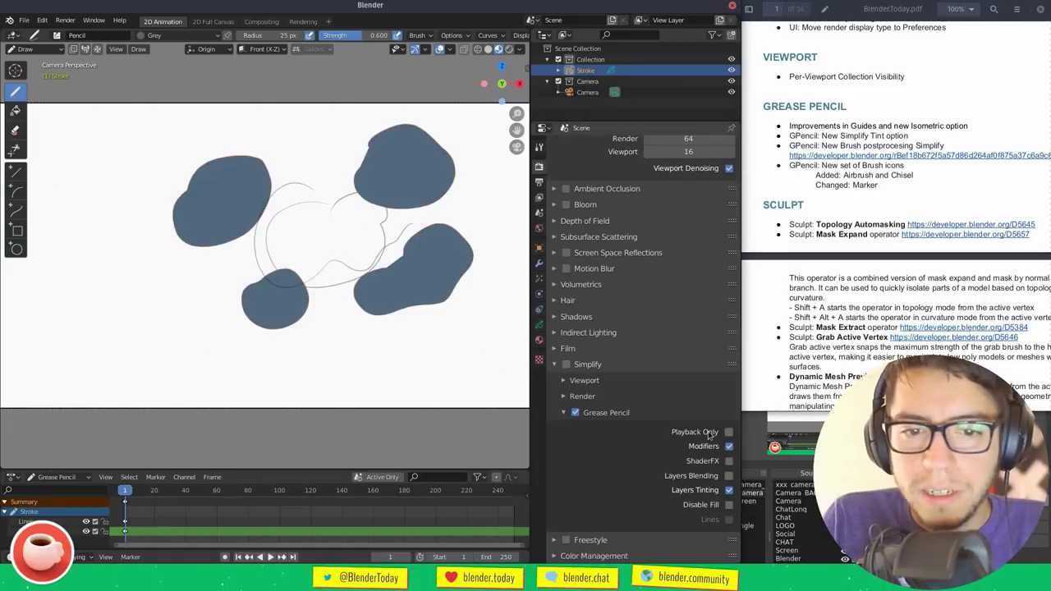
left_click(538, 265)
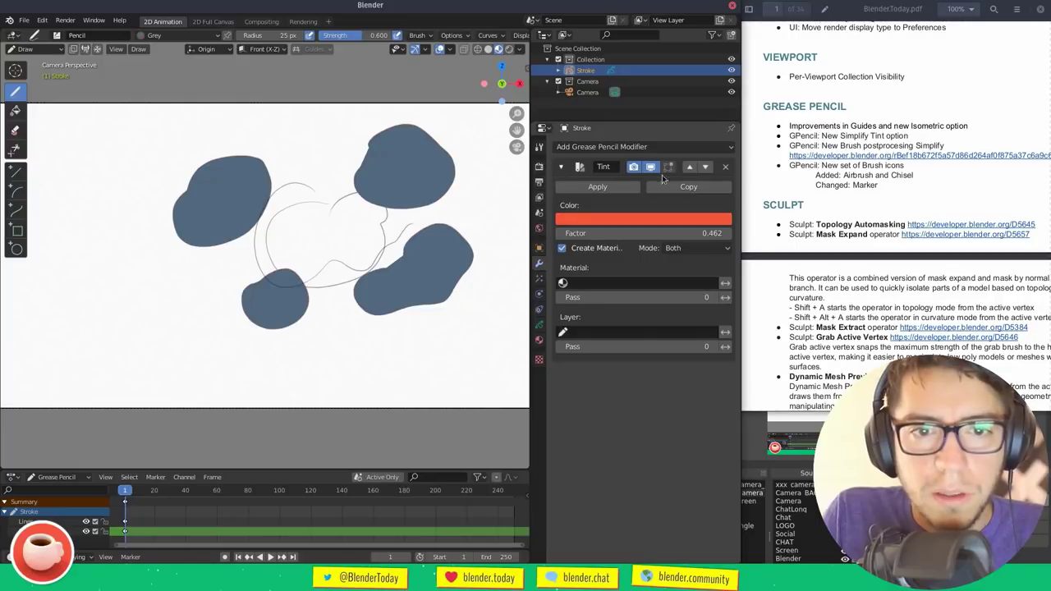
left_click(725, 166)
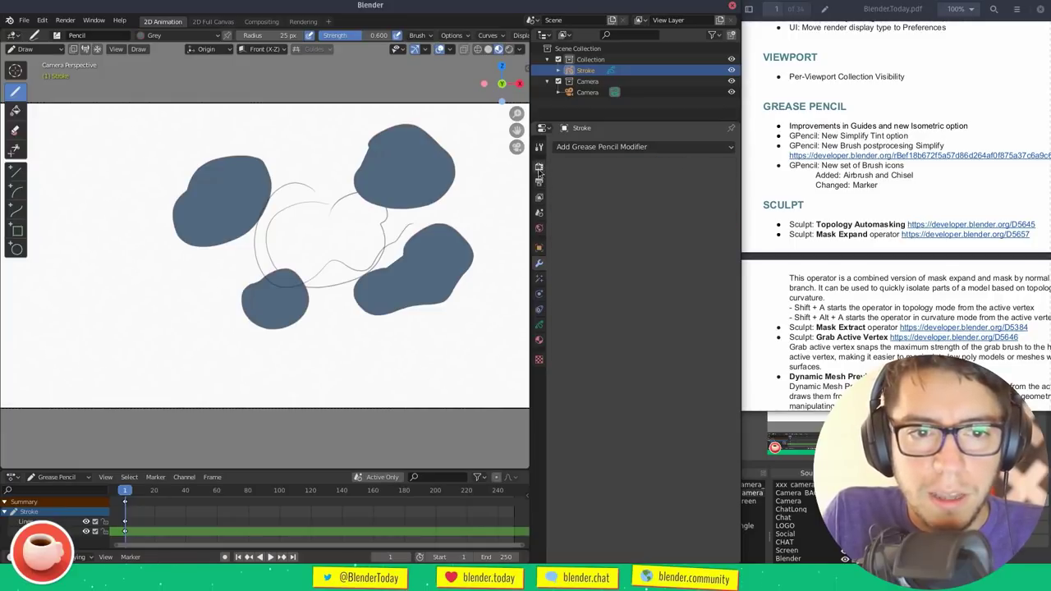
Set the Fills layer's tint factor to 1.000 and change its tint color to pink
left_click(540, 325)
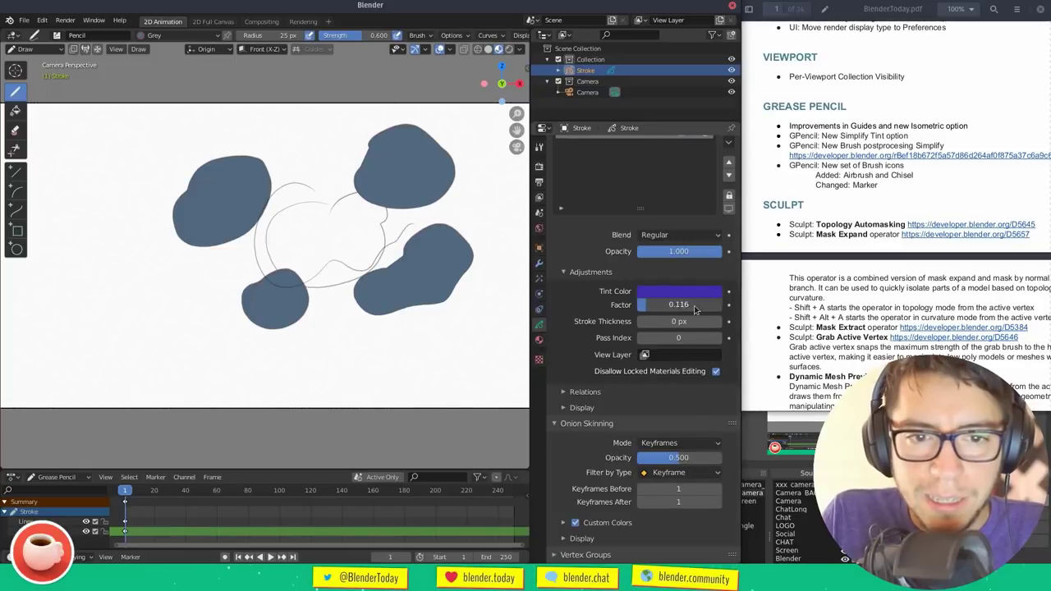
left_click_drag(679, 305, 723, 304)
left_click(679, 291)
left_click(679, 209)
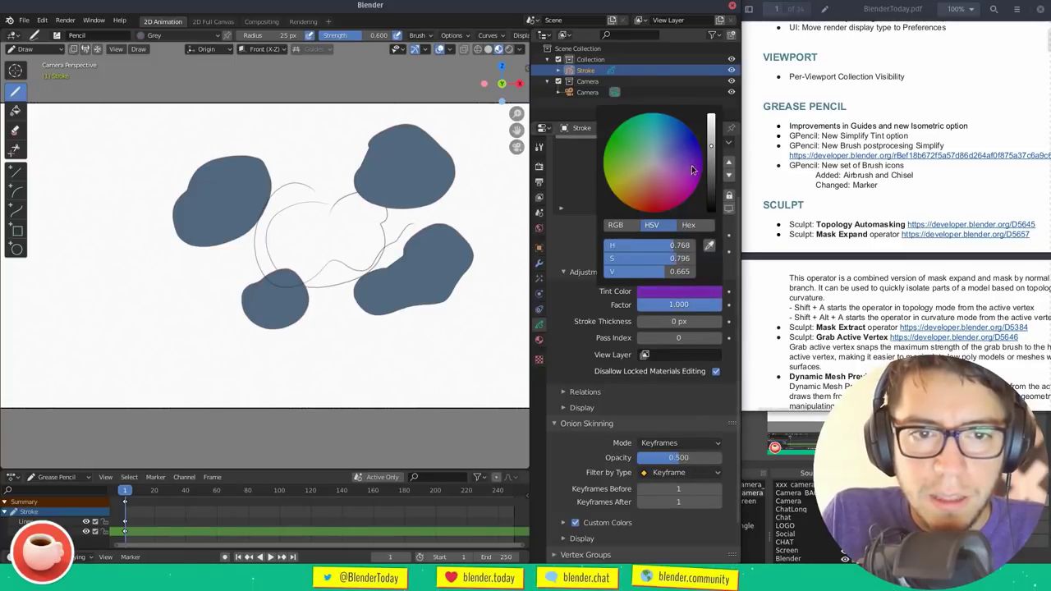
Toggle Layers Tinting off and on twice in the Grease Pencil Simplify options to compare the drawing
left_click(539, 167)
left_click(728, 490)
left_click(729, 490)
left_click(728, 490)
left_click(729, 490)
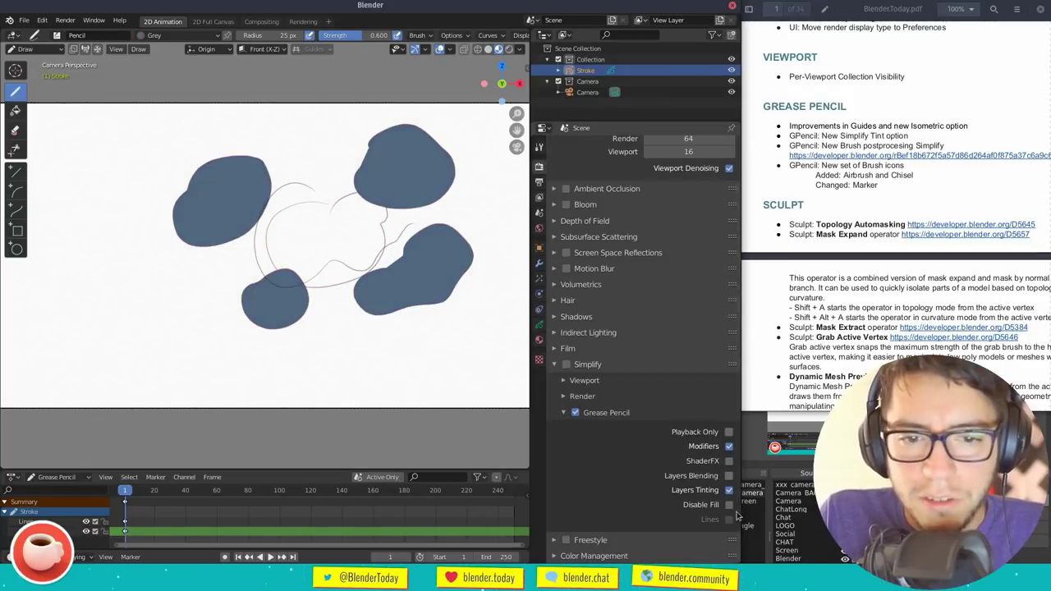
Enlarge the Blender window and toggle Layers Tinting repeatedly in the Grease Pencil Simplify options, leaving it off
right_click_drag(683, 531, 754, 495, "super")
left_click(800, 486)
left_click(800, 486)
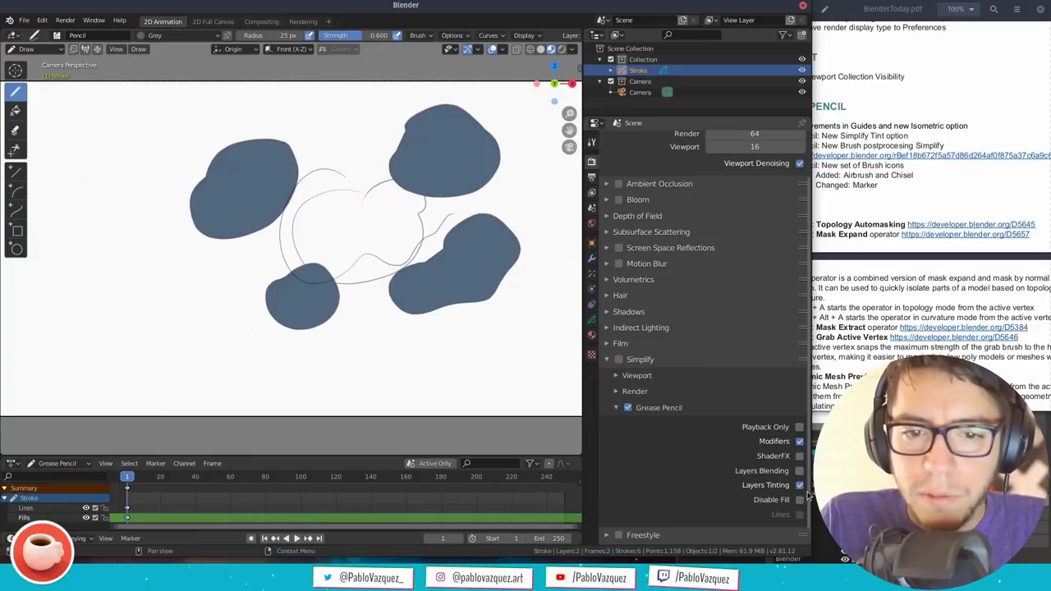
left_click(800, 486)
left_click(801, 485)
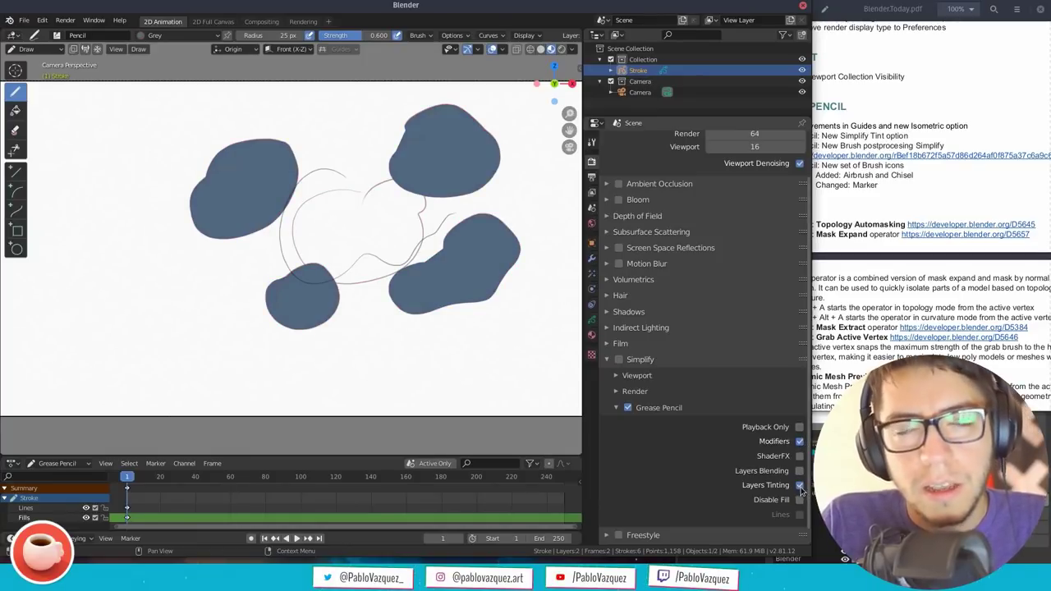
left_click(801, 485)
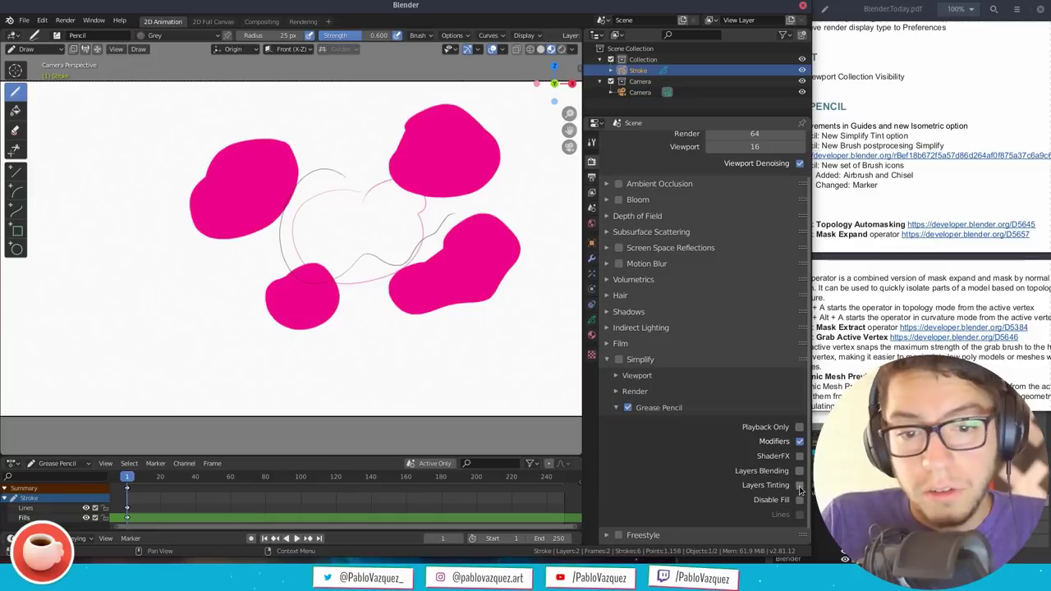
left_click(801, 486)
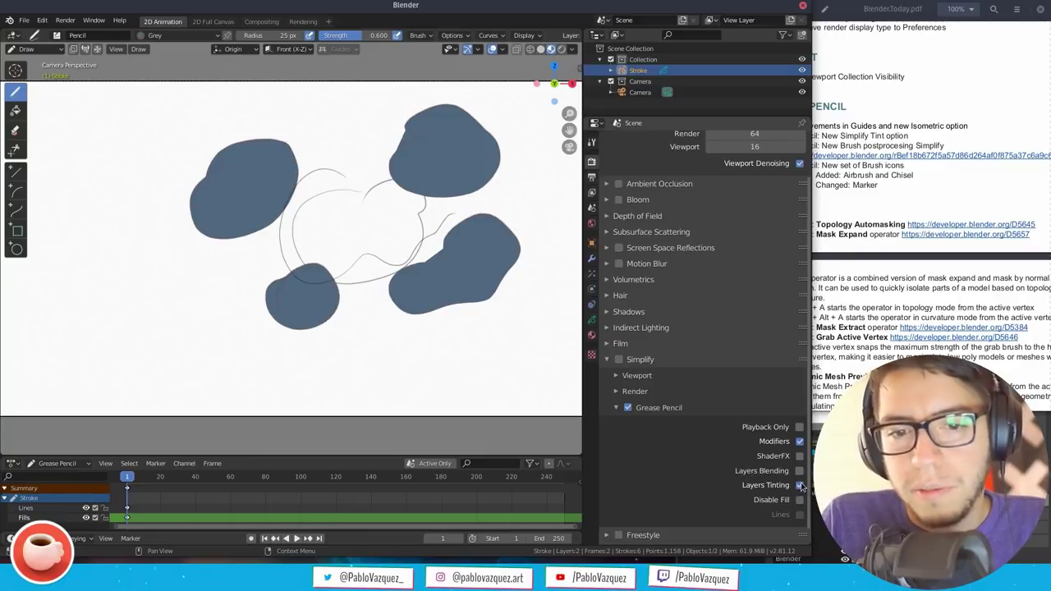
left_click(801, 485)
Toggle Modifiers off and on under the Grease Pencil Simplify options and enable ShaderFX
left_click(800, 441)
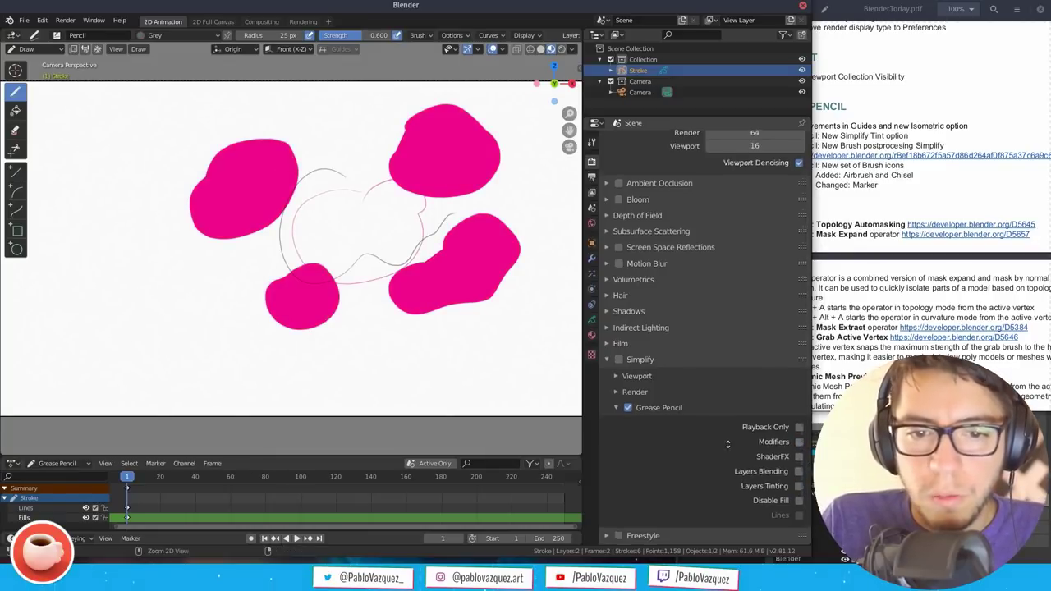
middle_click_drag(727, 447, 772, 461, "ctrl")
left_click(797, 471)
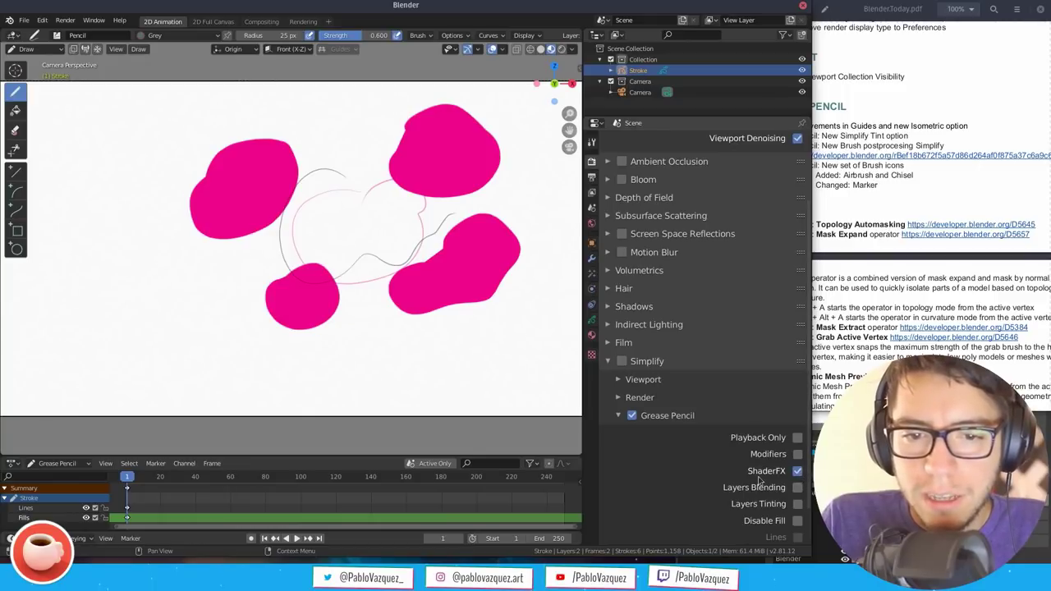
scroll(788, 452, "down", 2)
left_click(797, 428)
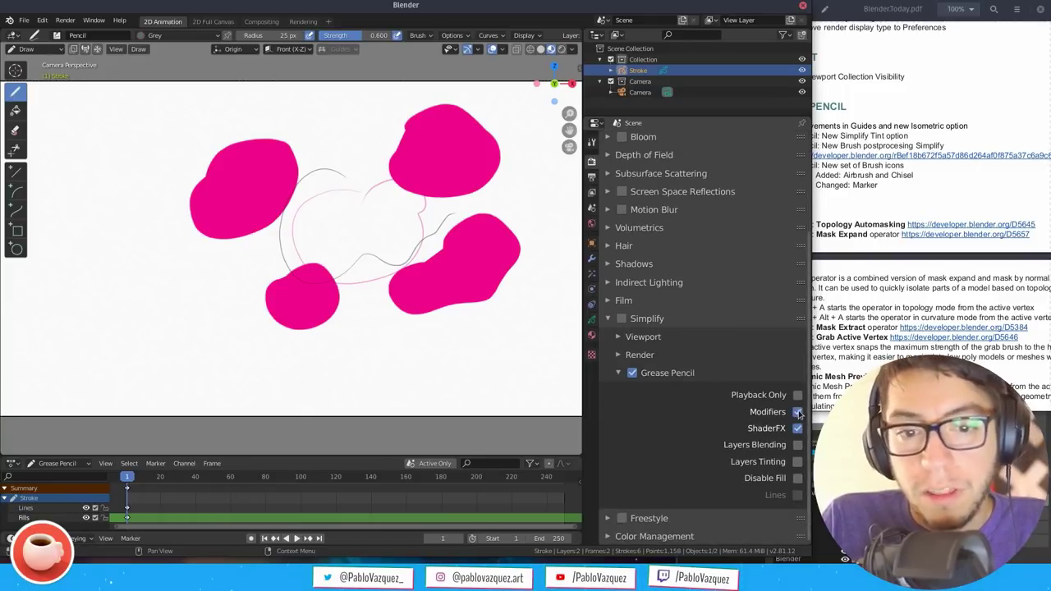
Check the Stroke object's modifier stack and return to the Grease Pencil Simplify options
left_click(591, 260)
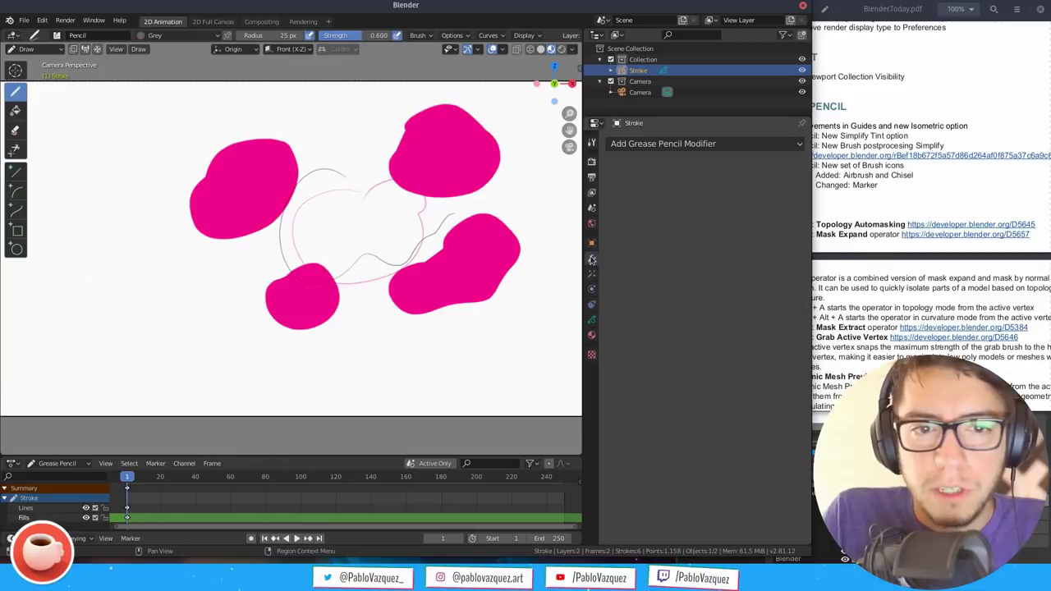
left_click(591, 161)
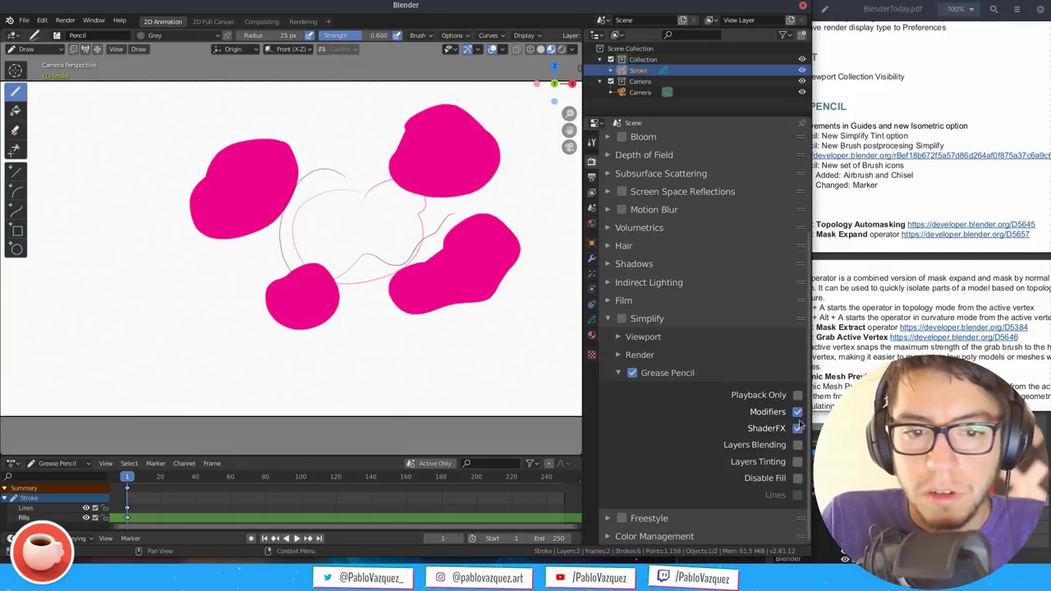
left_click(666, 374)
left_click(670, 374)
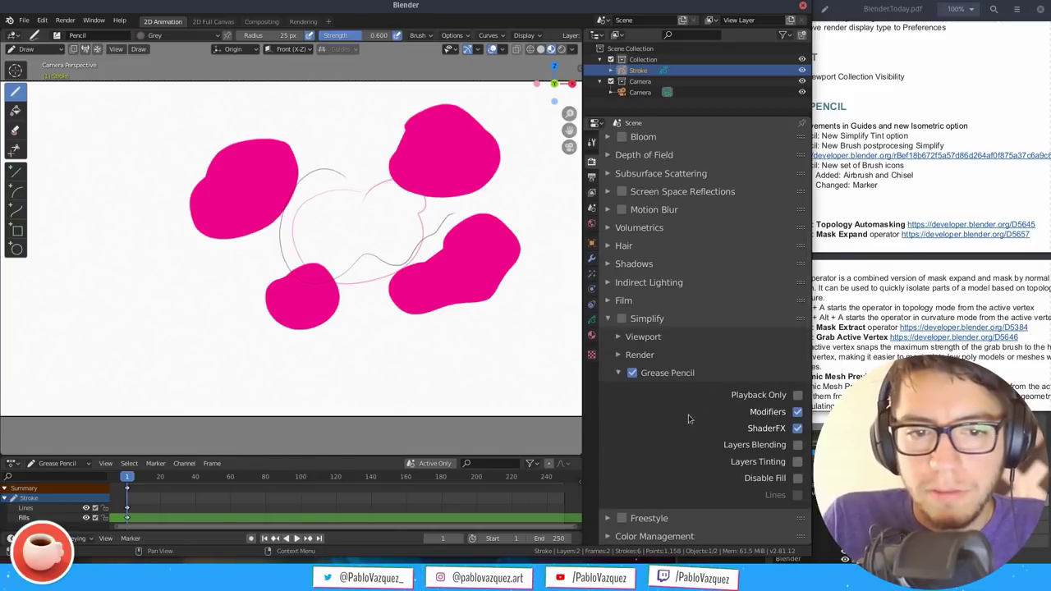
Try the main Simplify option and toggle Grease Pencil simplification off and on to compare their effect
left_click(622, 318)
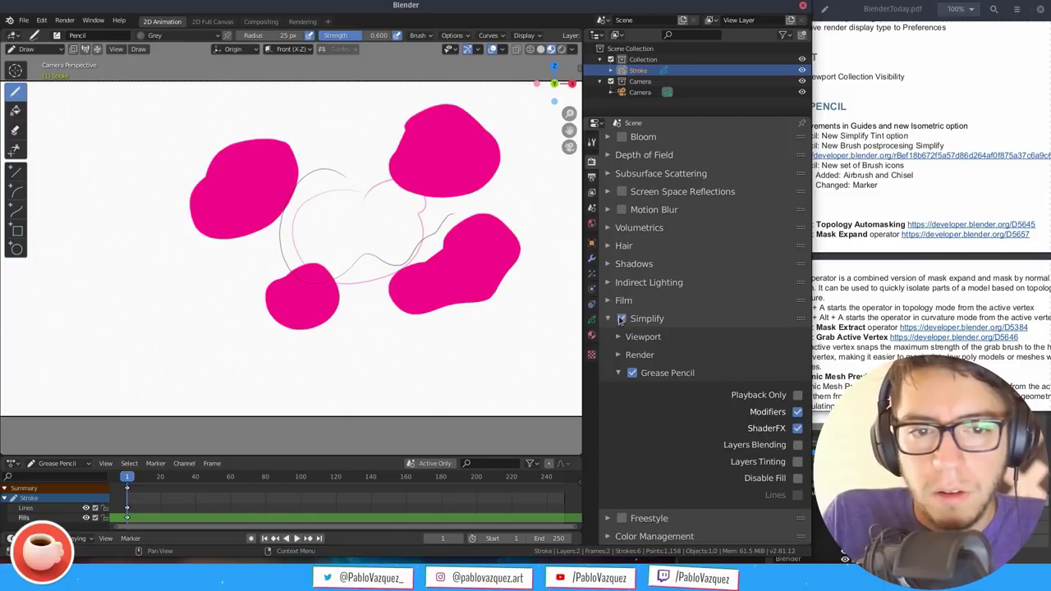
left_click(632, 374)
left_click(633, 374)
left_click(632, 374)
left_click(632, 373)
Enable Layers Tinting under the Grease Pencil Simplify options and test it by toggling Grease Pencil simplification off and on
left_click(797, 429)
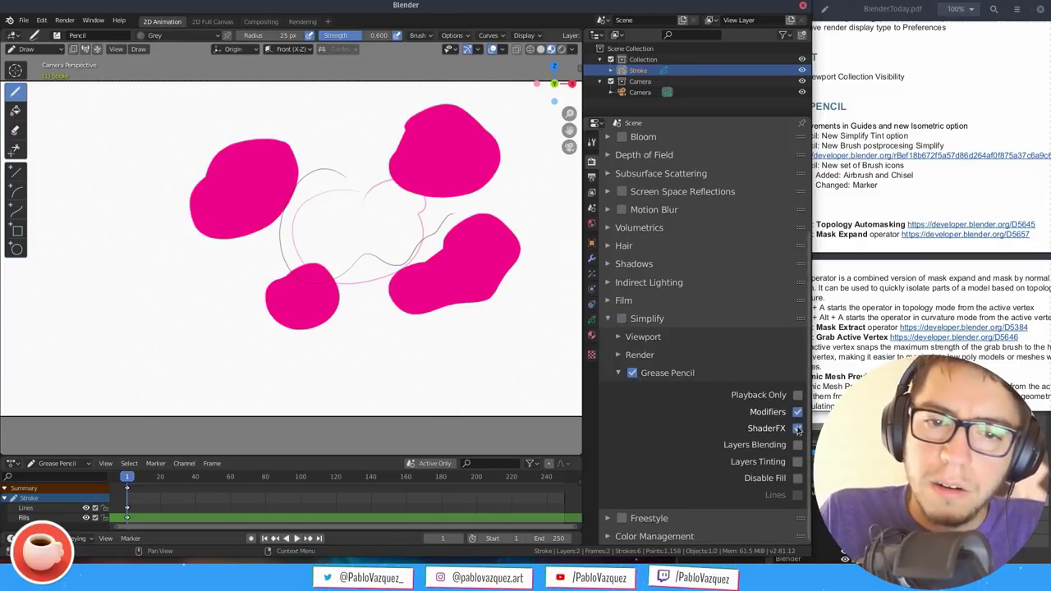
left_click(796, 427)
left_click(796, 461)
left_click(633, 374)
left_click(633, 374)
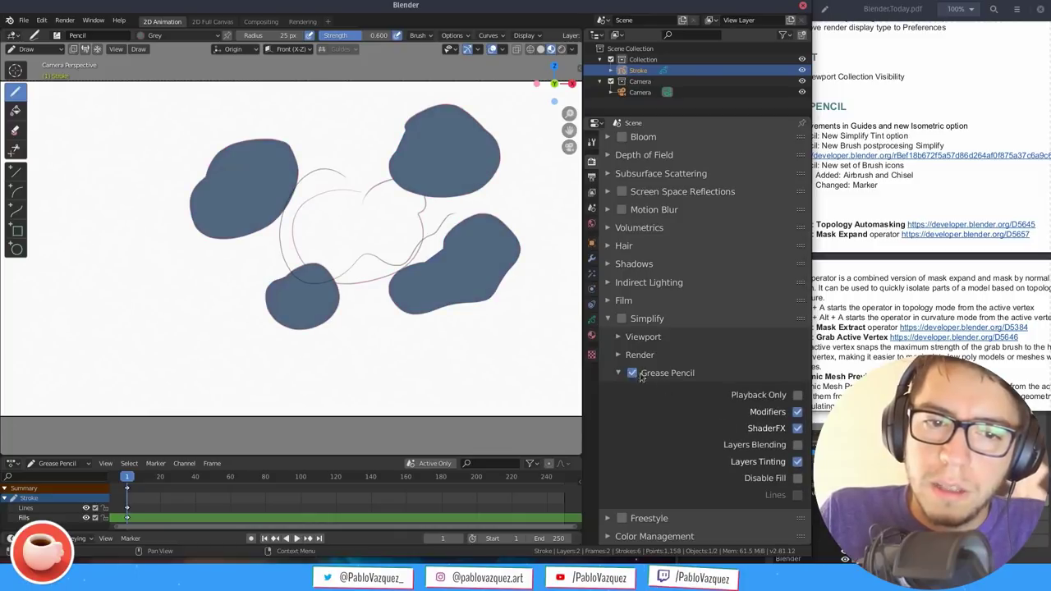
Turn off Grease Pencil simplification and toggle the main Simplify option on and off to compare, leaving both off
left_click(622, 320)
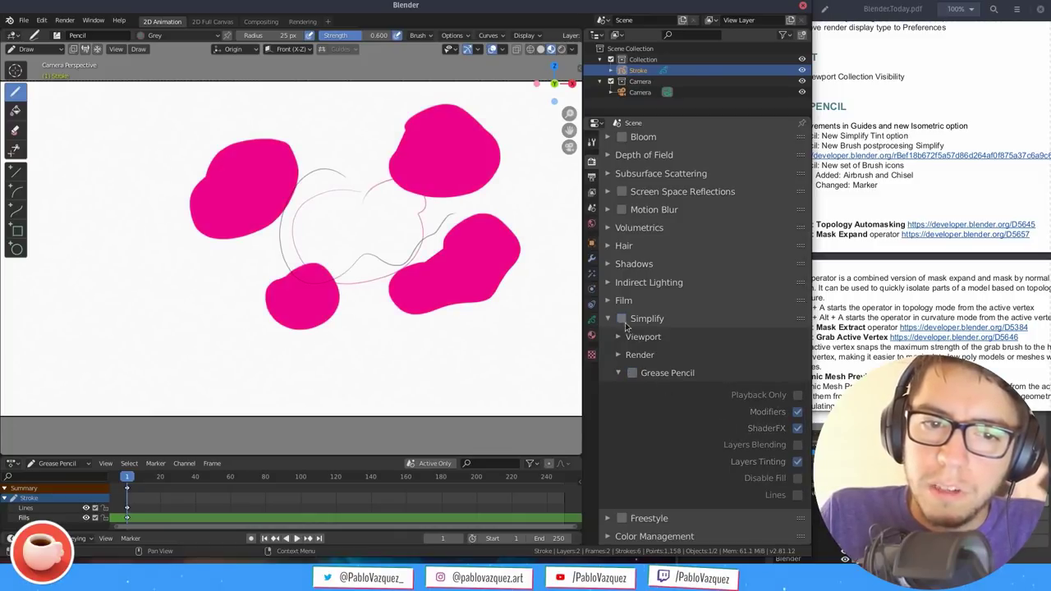
left_click(631, 373)
left_click(631, 373)
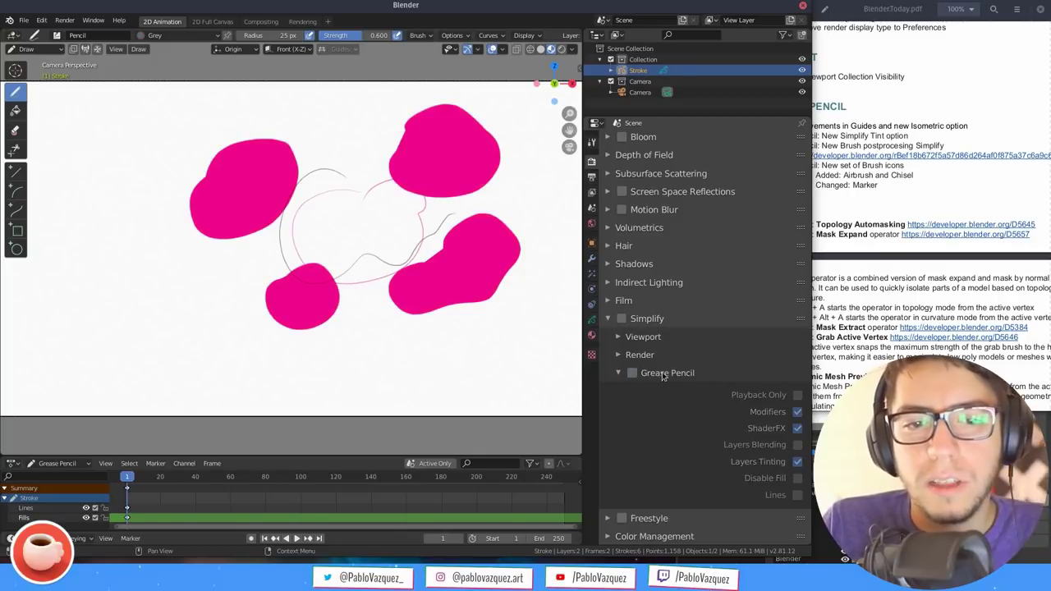
left_click(621, 318)
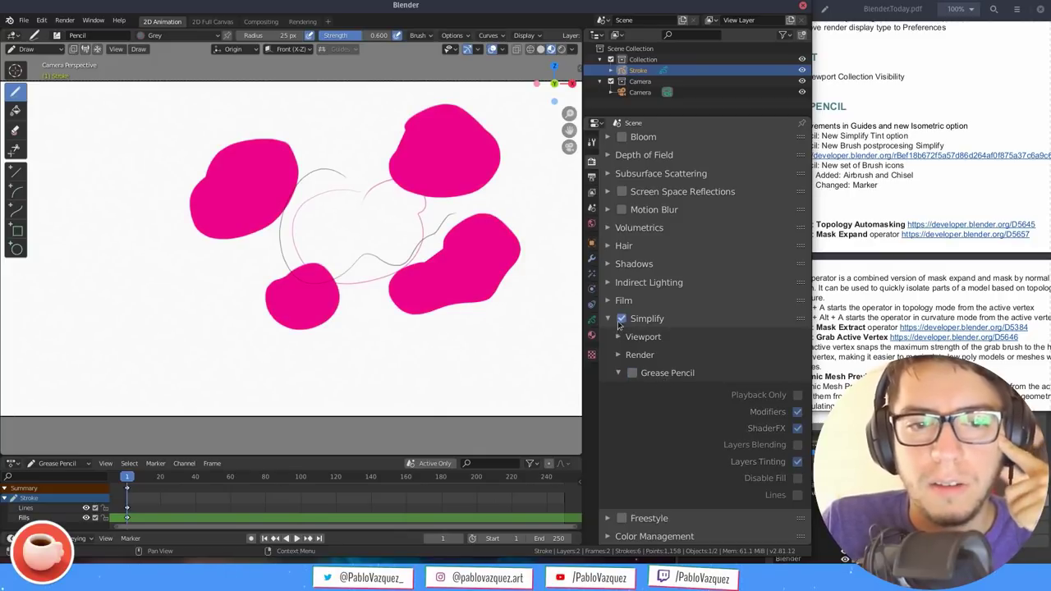
left_click(613, 323)
left_click(620, 322)
left_click(620, 320)
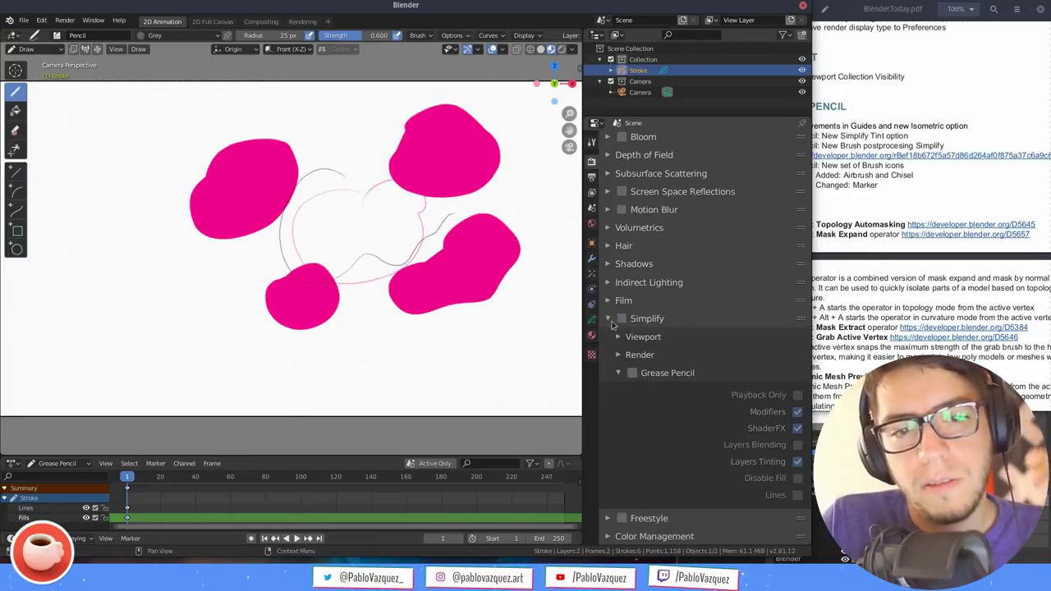
Check the Stroke object's layer settings, collapse the Grease Pencil Simplify options and consult the release notes for the next item
left_click(591, 319)
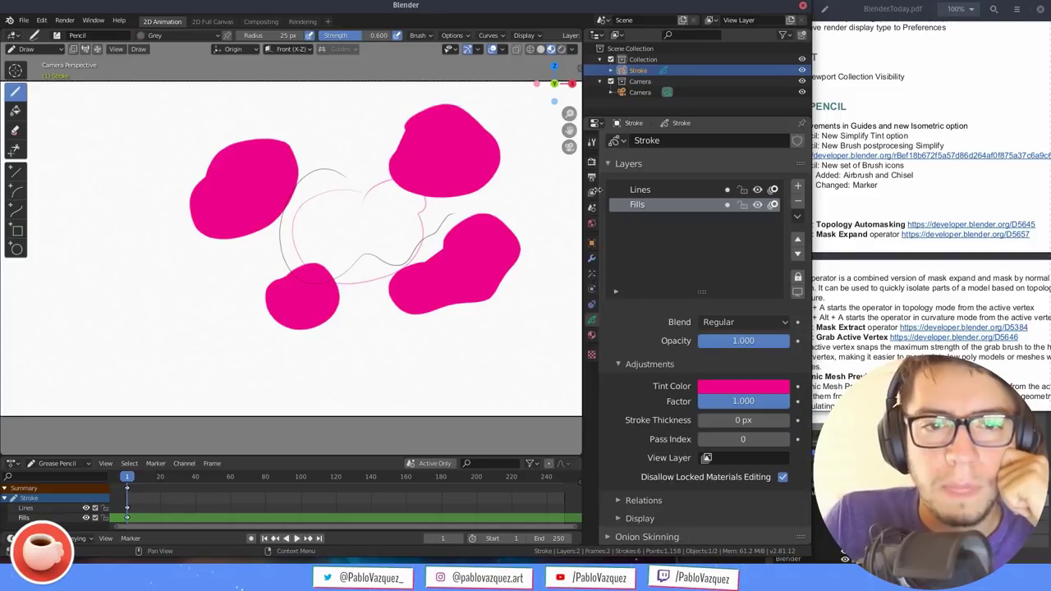
left_click(591, 162)
left_click(662, 369)
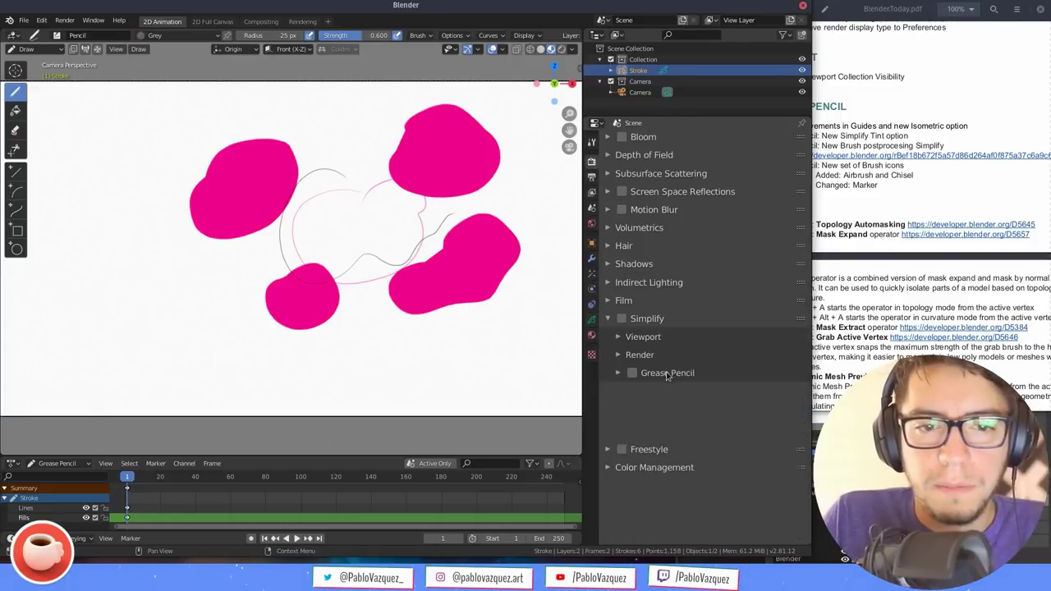
left_click(863, 253)
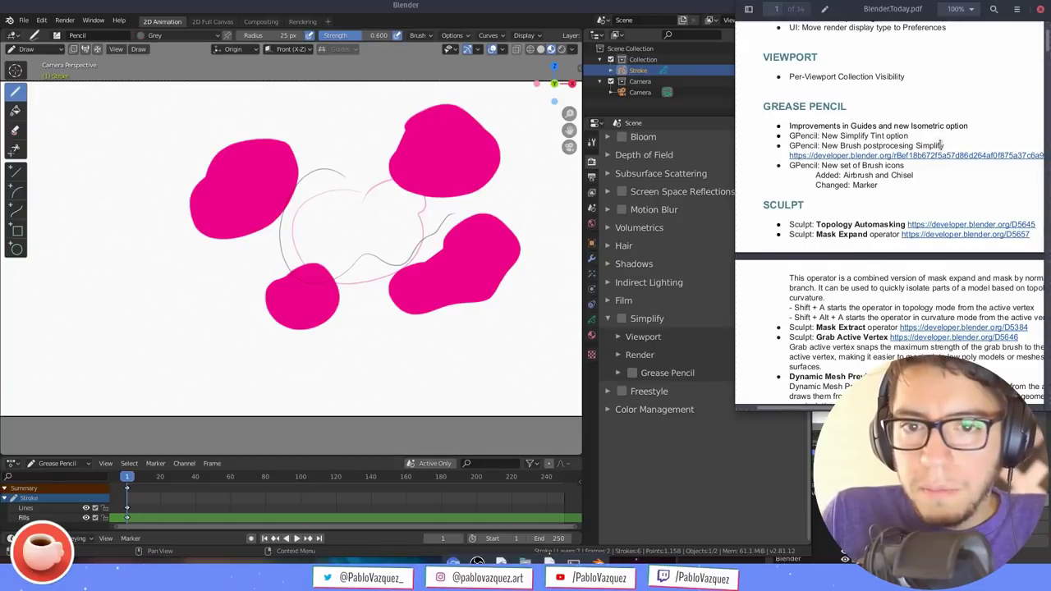
Draw freehand filled shapes on the Fills layer beside the existing left-hand shapes
left_click(327, 187)
mouse_move(151, 112)
left_mouse_down()
mouse_move(131, 216)
mouse_move(277, 169)
left_mouse_up()
left_click_drag(221, 280, 275, 298)
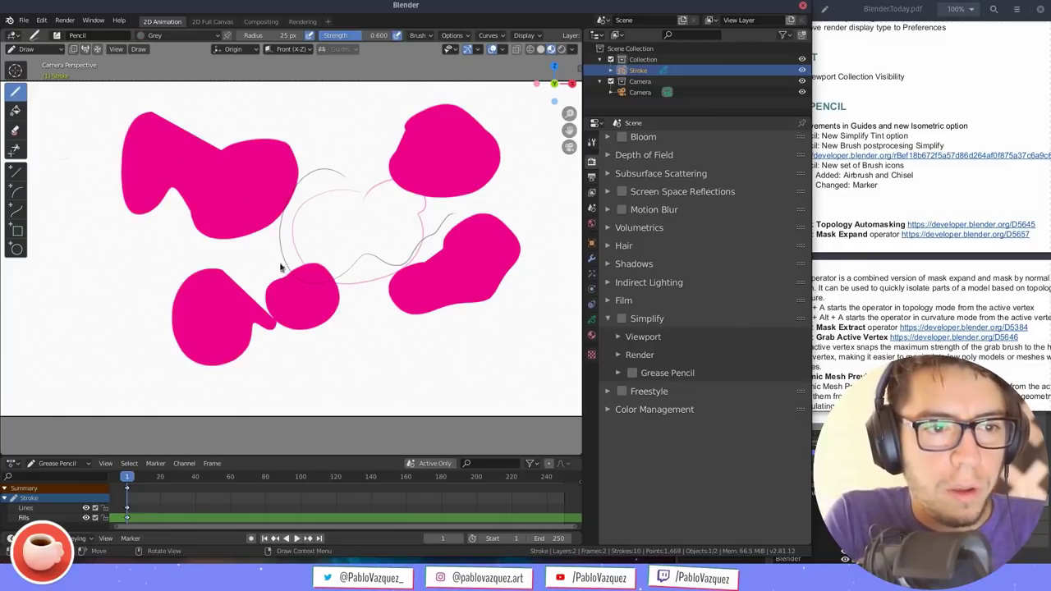
Toggle Post-Processing off and on in the Pencil brush's options
left_click(454, 37)
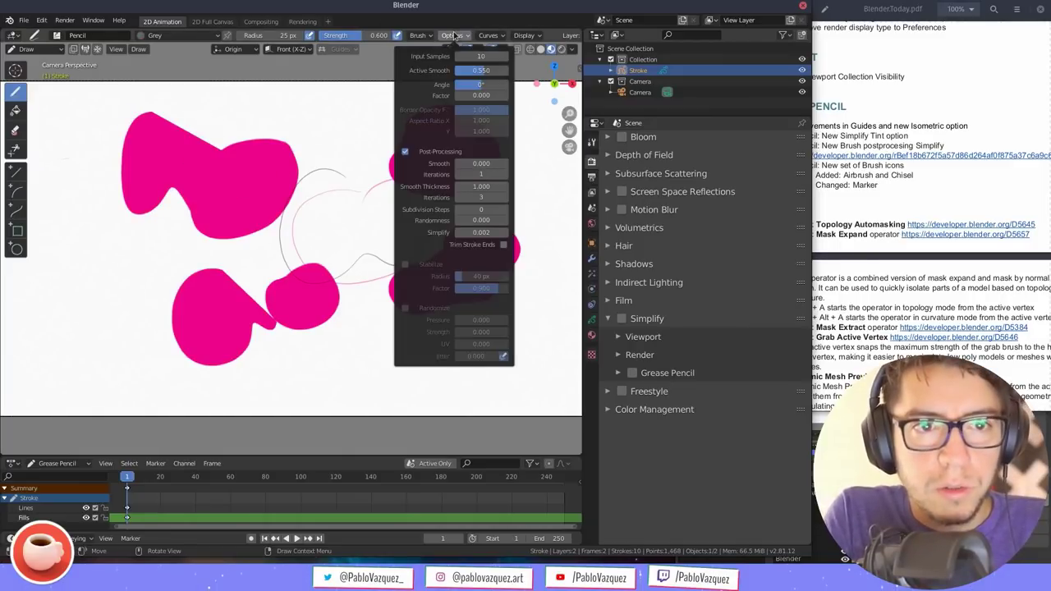
left_click(406, 153)
left_click(405, 153)
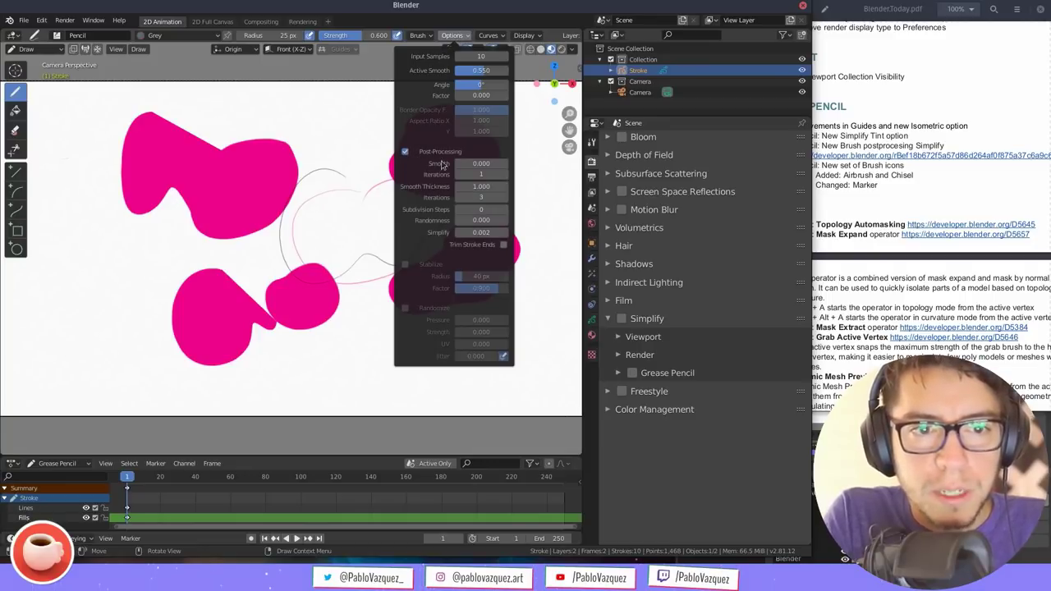
middle_click_drag(398, 207, 395, 242, "shift")
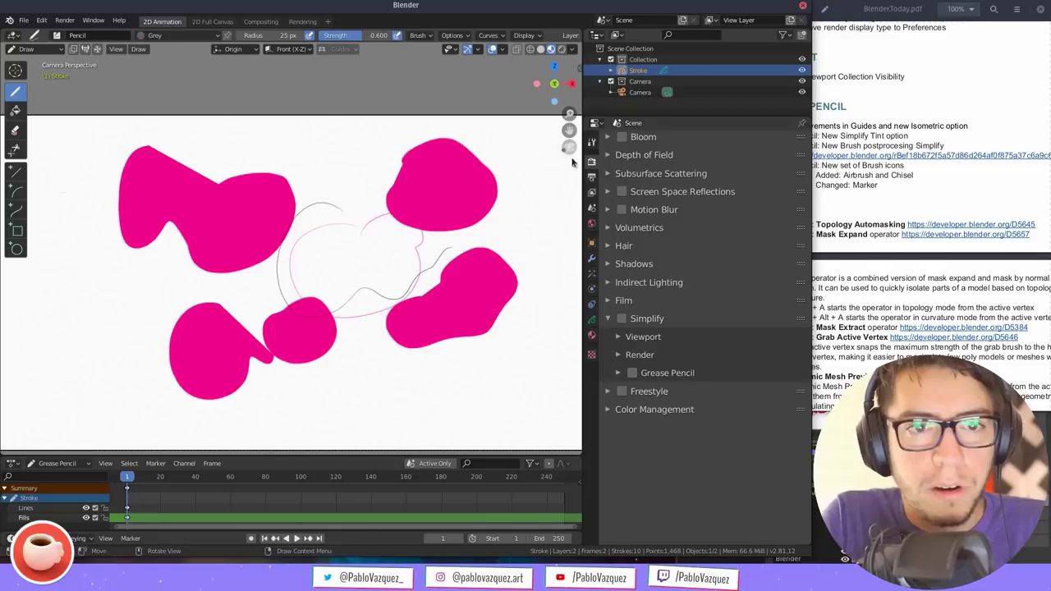
Make the Lines layer active and select the Black material for drawing
left_click(591, 320)
left_click(676, 192)
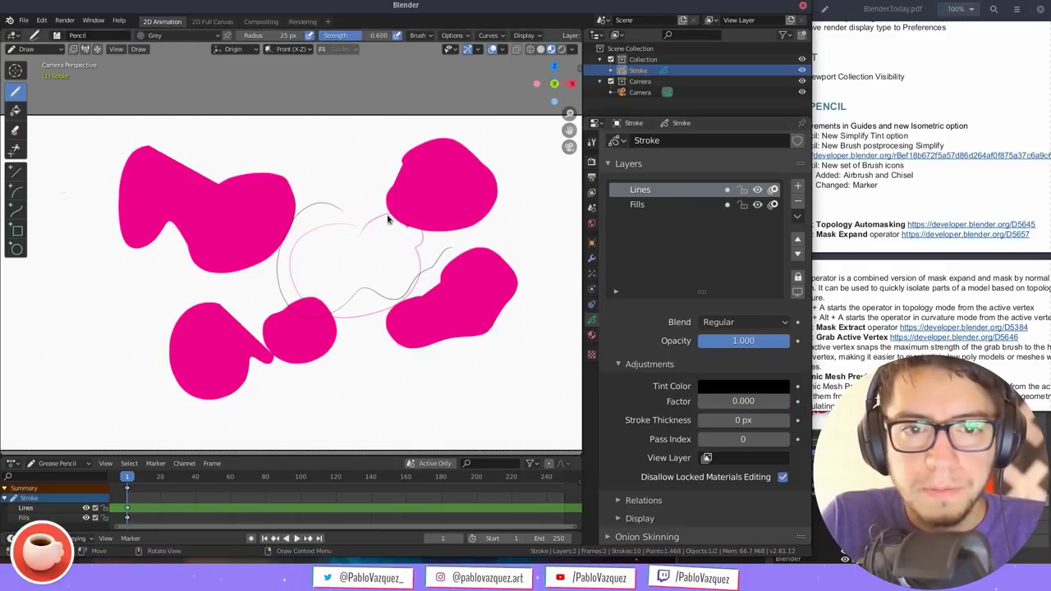
left_click(591, 333)
left_click(639, 147)
Draw a series of freehand black strokes above the filled shapes and check the Pencil brush's post-processing options
mouse_move(346, 171)
left_mouse_down()
mouse_move(307, 228)
mouse_move(423, 244)
left_mouse_up()
mouse_move(471, 209)
middle_mouse_down()
mouse_move(435, 237)
mouse_move(450, 235)
mouse_move(500, 122)
mouse_move(432, 182)
mouse_move(415, 358)
middle_mouse_up()
left_click_drag(308, 284, 395, 206)
mouse_move(373, 281)
left_mouse_down()
mouse_move(399, 172)
mouse_move(417, 261)
mouse_move(513, 293)
left_mouse_up()
mouse_move(443, 176)
middle_mouse_down("shift")
mouse_move(392, 255)
mouse_move(431, 237)
middle_mouse_up("shift")
left_click_drag(407, 274, 481, 263)
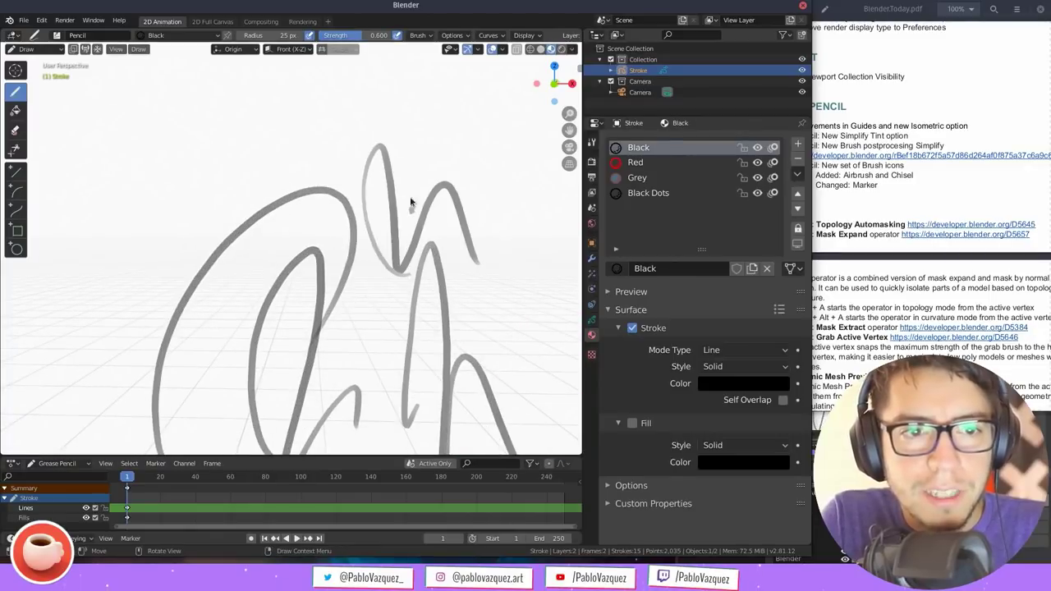
left_click_drag(412, 215, 499, 176)
mouse_move(248, 236)
left_mouse_down()
mouse_move(357, 202)
mouse_move(386, 171)
left_mouse_up()
left_click(453, 35)
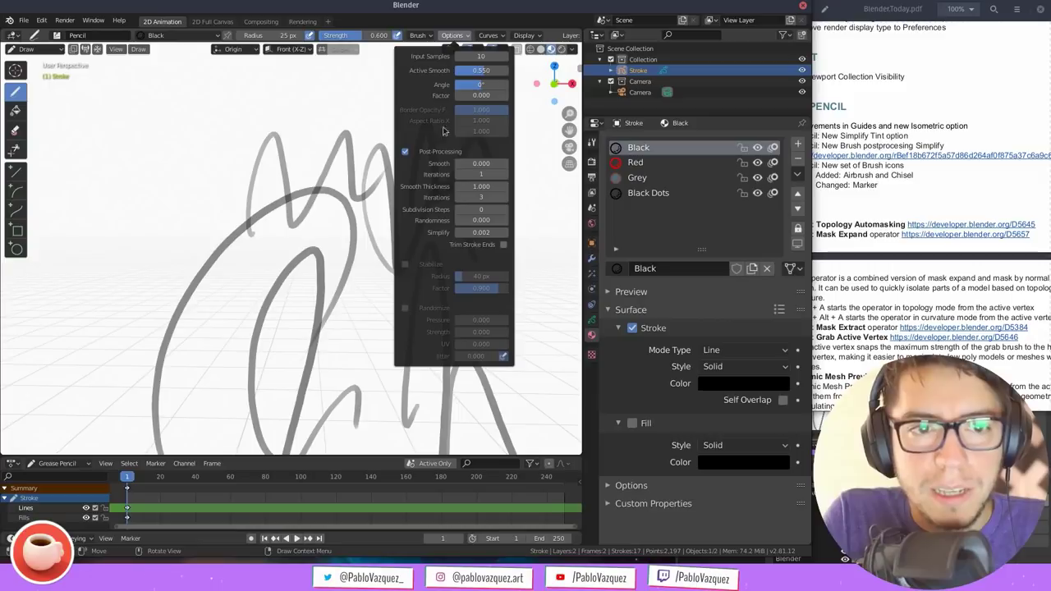
mouse_move(201, 217)
left_mouse_down()
mouse_move(209, 197)
mouse_move(336, 152)
left_mouse_up()
Try freehand test strokes in the empty area beside the black strokes and undo them
middle_click_drag(242, 193, 483, 222, "shift")
mouse_move(199, 347)
left_mouse_down()
mouse_move(173, 183)
mouse_move(346, 252)
left_mouse_up()
key("ctrl+z")
left_click_drag(193, 318, 378, 213)
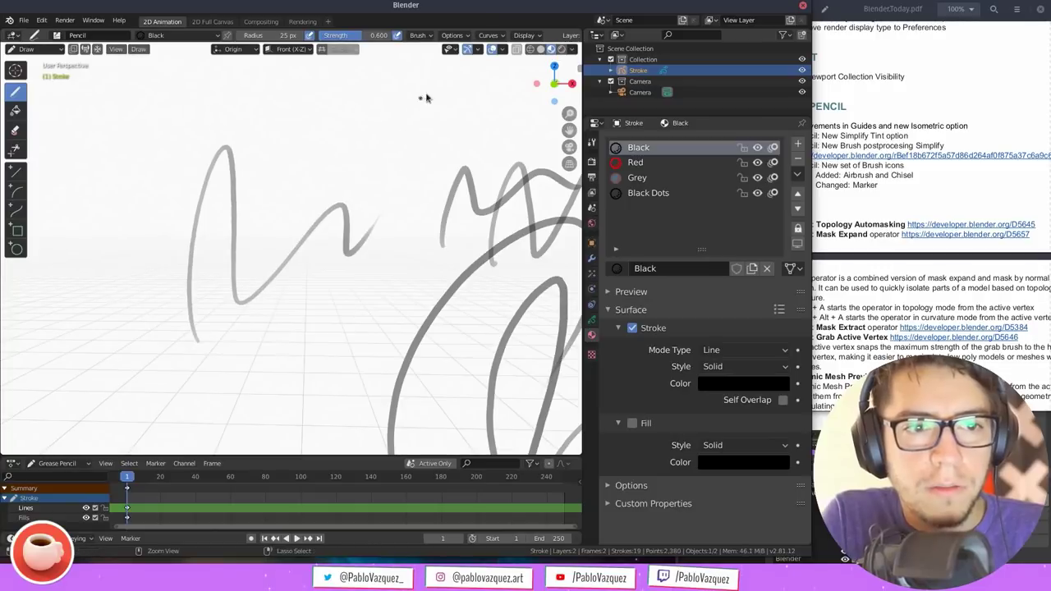
key("ctrl+z")
Set the Pencil brush's post-processing Simplify to 0.142 and draw two zigzag test strokes beside the black strokes
left_click(454, 34)
left_click_drag(484, 164, 407, 188)
left_click(506, 234)
left_click(507, 234)
left_click(506, 234)
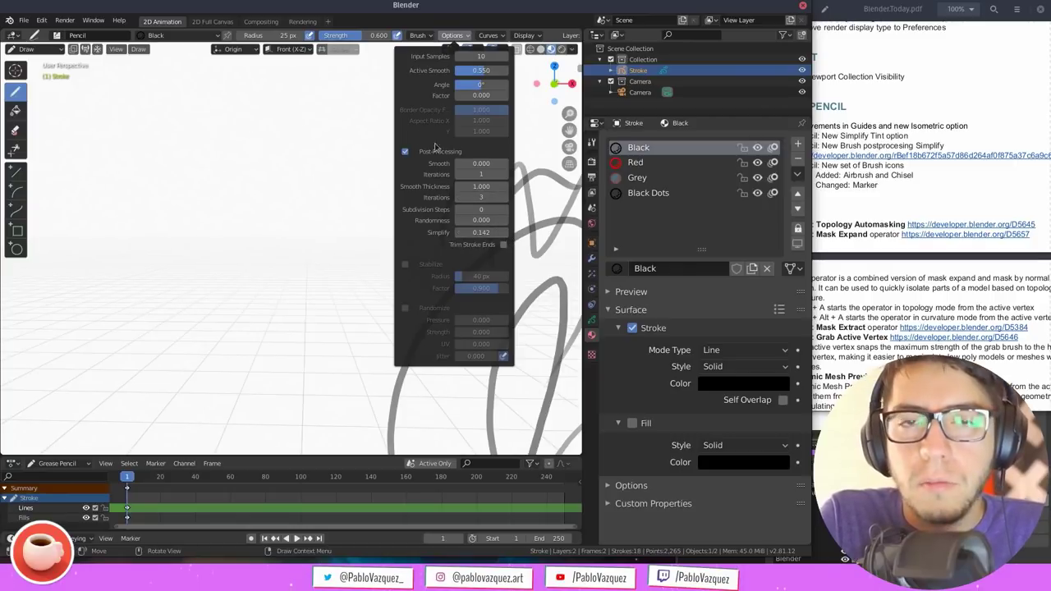
left_click_drag(244, 284, 423, 215)
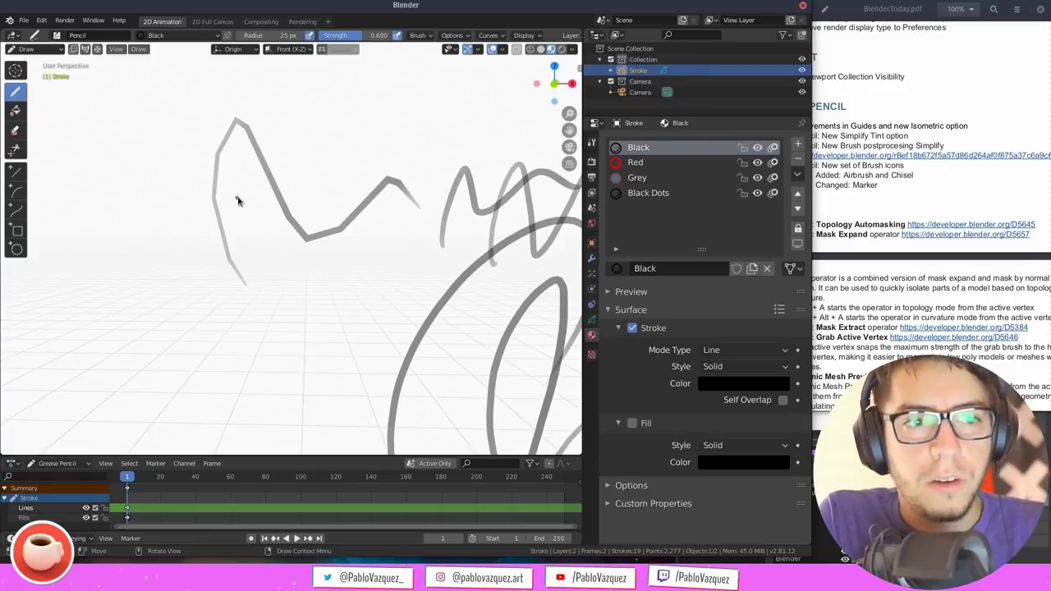
mouse_move(407, 145)
middle_mouse_down("ctrl")
mouse_move(323, 227)
mouse_move(378, 183)
mouse_move(362, 188)
mouse_move(317, 264)
middle_mouse_up("ctrl")
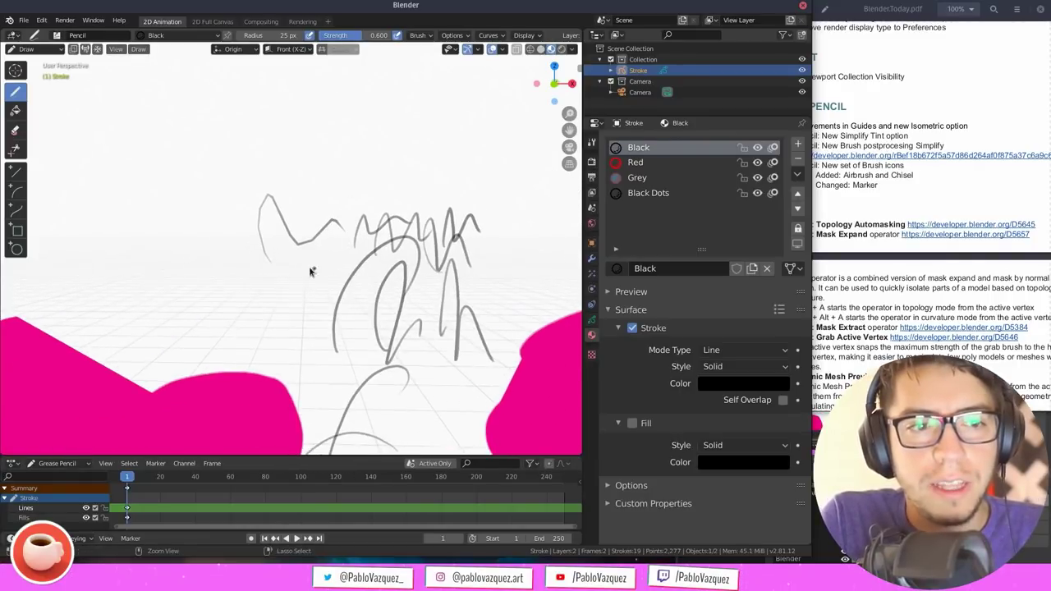
left_click_drag(195, 271, 345, 199)
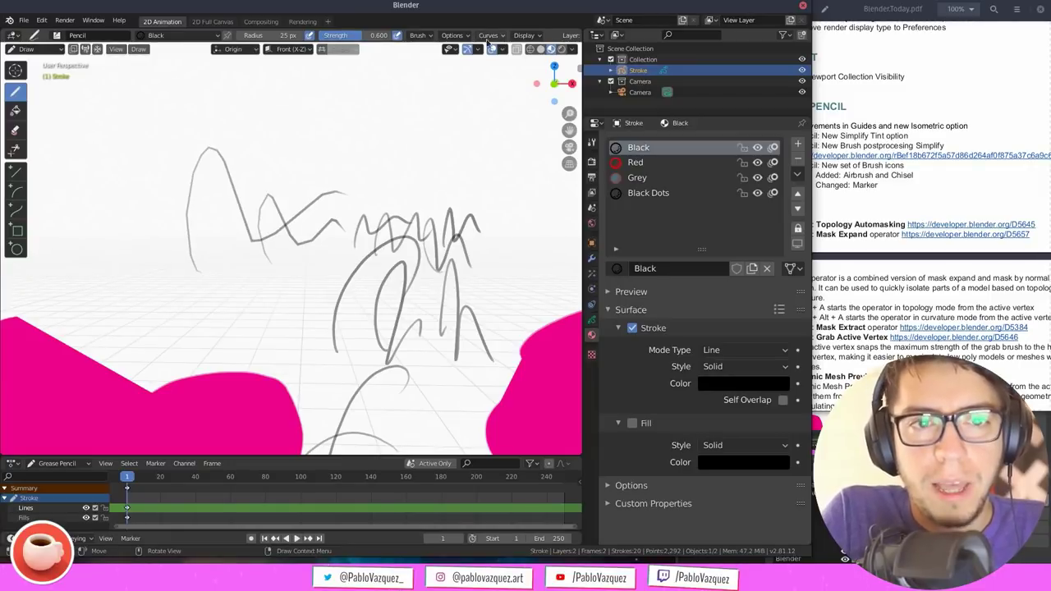
Set the brush's post-processing Simplify to 0.102 and draw another zigzag stroke above the earlier ones
left_click(451, 35)
left_click(459, 233)
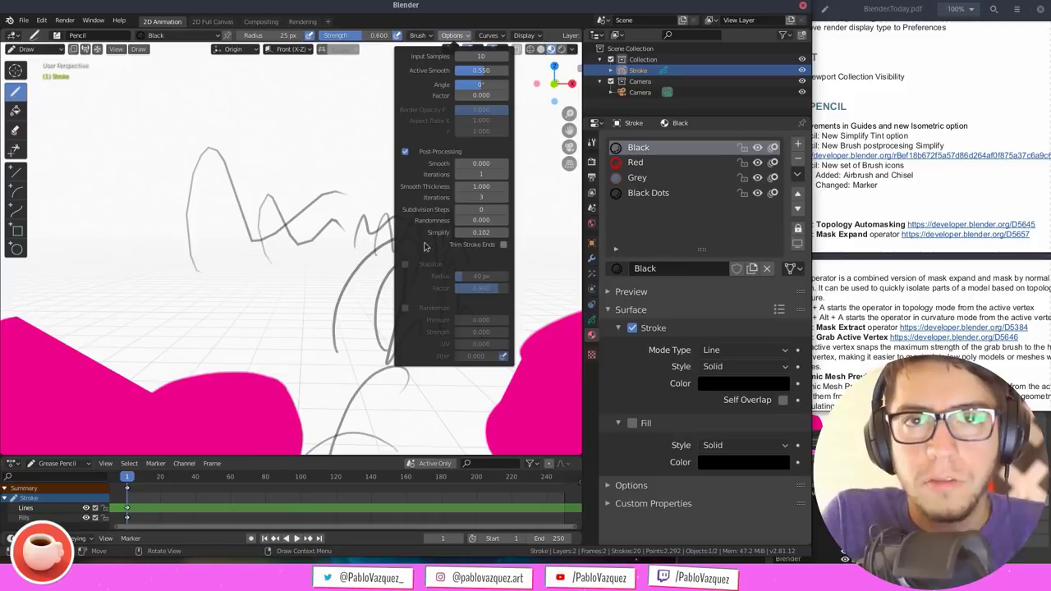
mouse_move(325, 188)
left_mouse_down()
mouse_move(431, 152)
mouse_move(464, 156)
left_mouse_up()
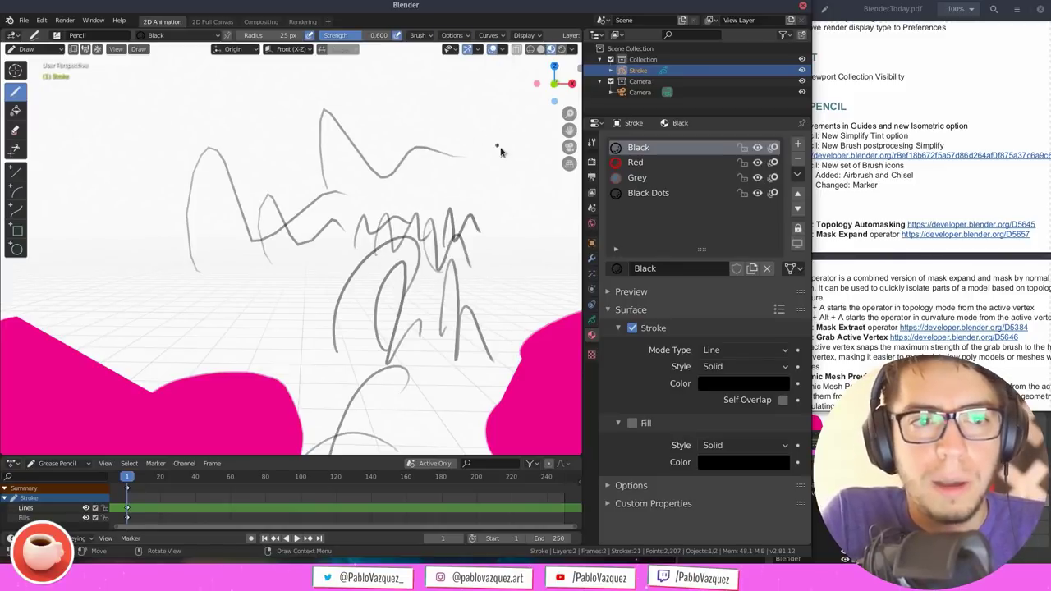
Examine the simplified strokes up close in Edit Mode and return the Stroke object to Object Mode
key("Tab")
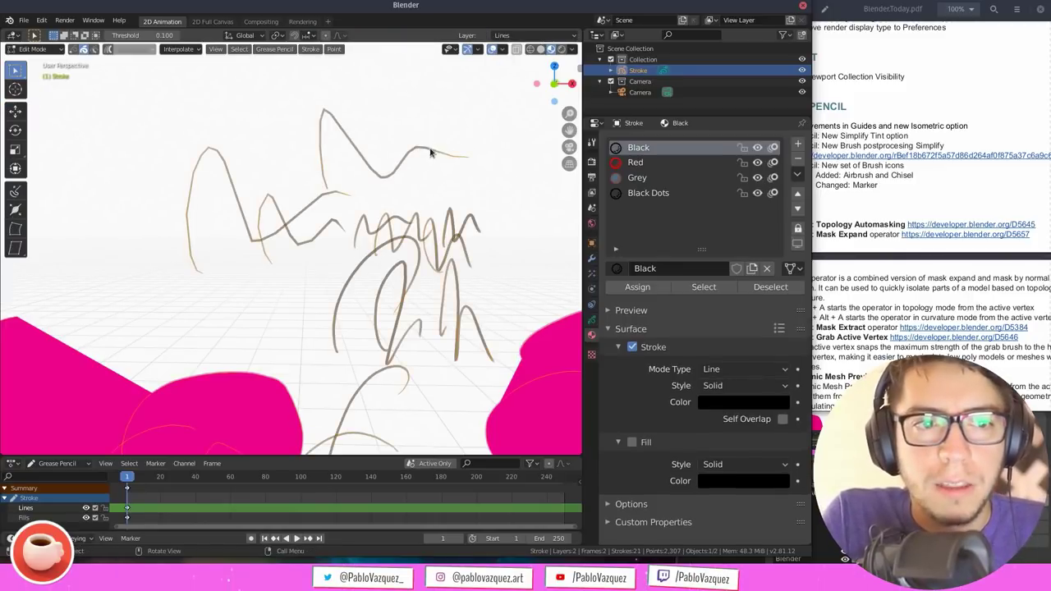
key("alt+shift+z")
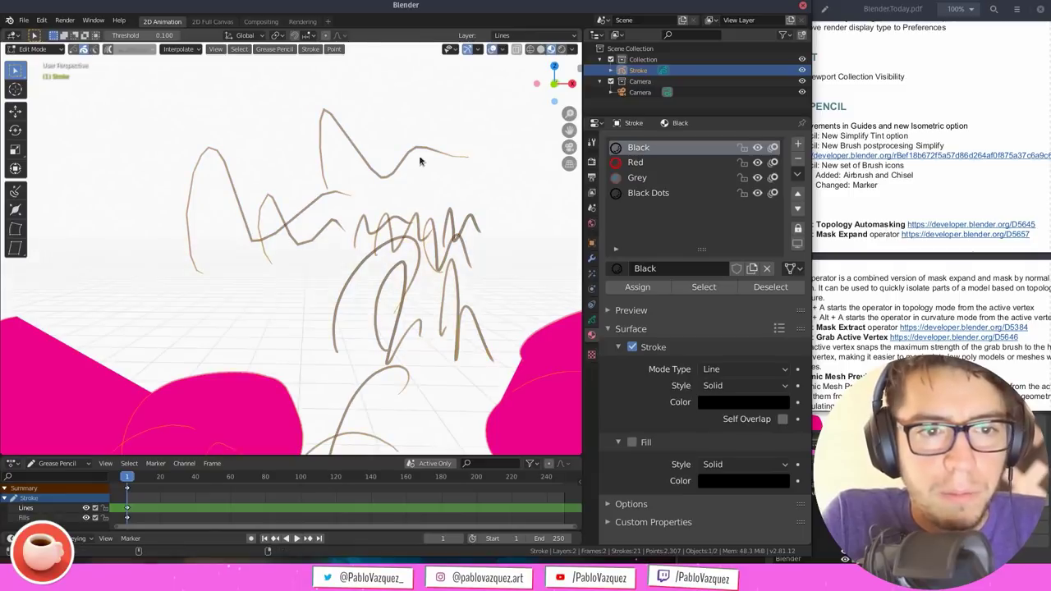
key("alt+shift+z")
key("ctrl+x")
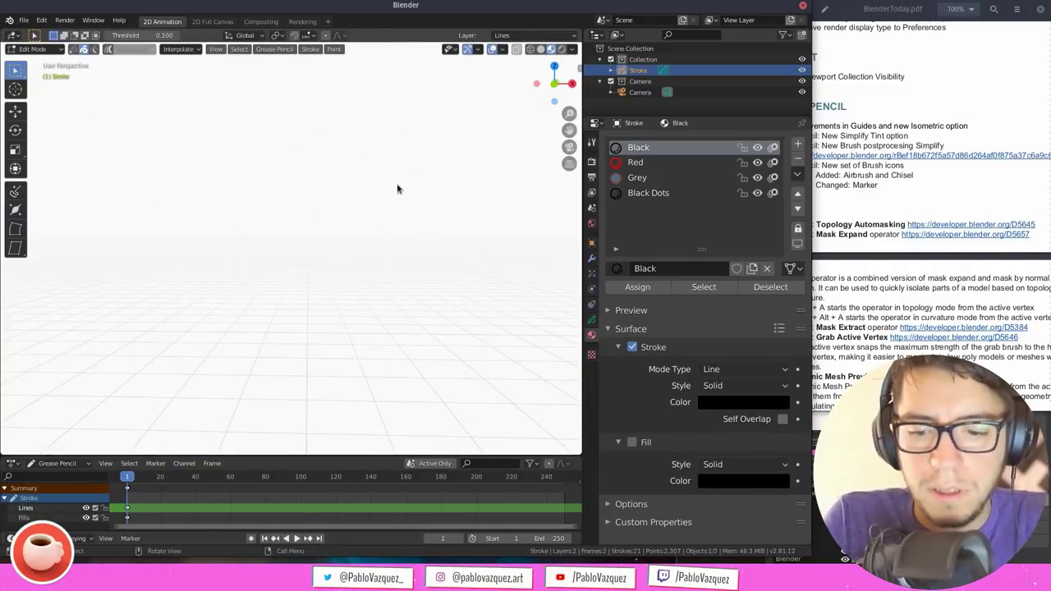
key("ctrl+z")
scroll(388, 181, "up", 10)
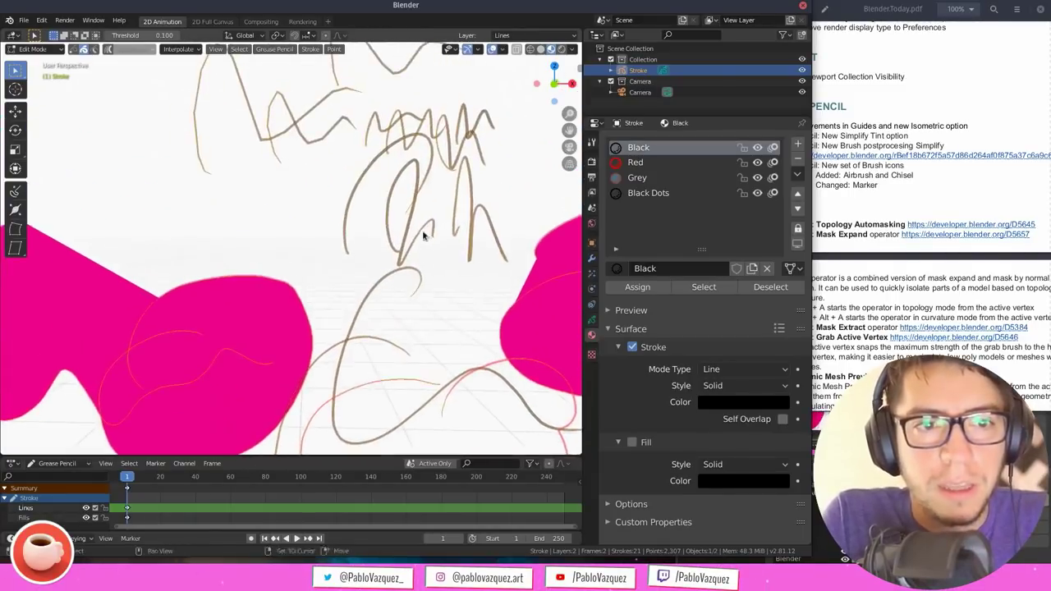
mouse_move(394, 148)
middle_mouse_down()
mouse_move(403, 216)
mouse_move(407, 186)
middle_mouse_up()
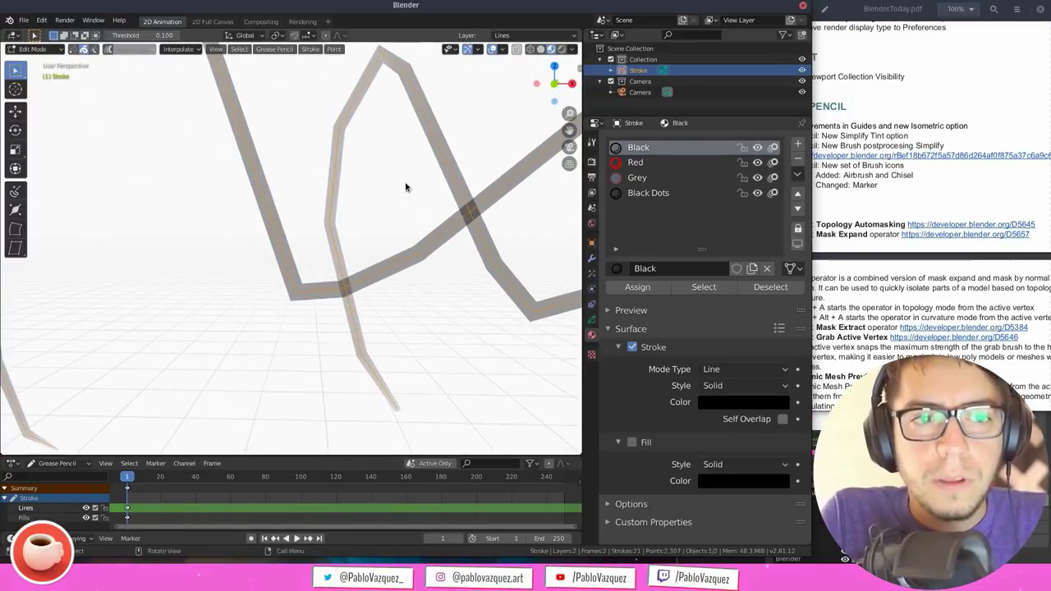
key("grave")
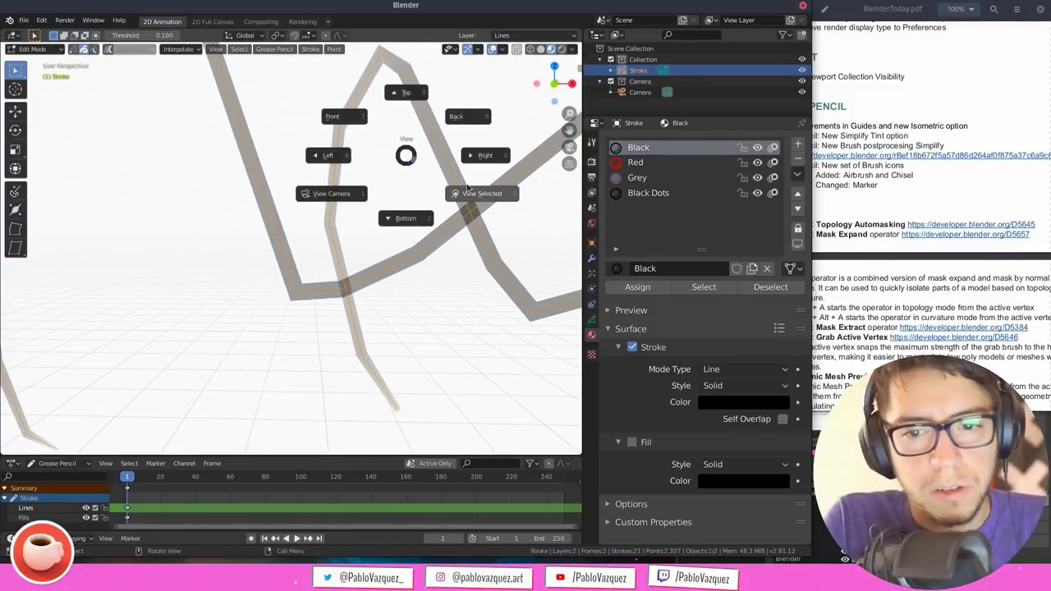
key("Escape")
key("Tab")
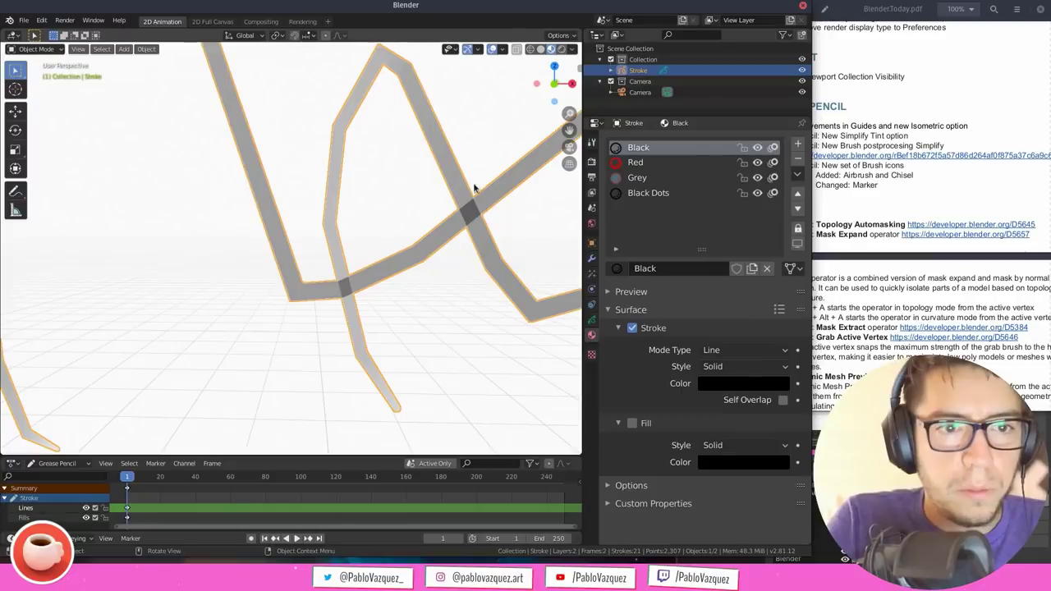
middle_click_drag(505, 158, 517, 215, "ctrl")
Check the brush icons item in the release notes, briefly try Sculpt Mode and put the Stroke object in Draw mode
left_click(839, 184)
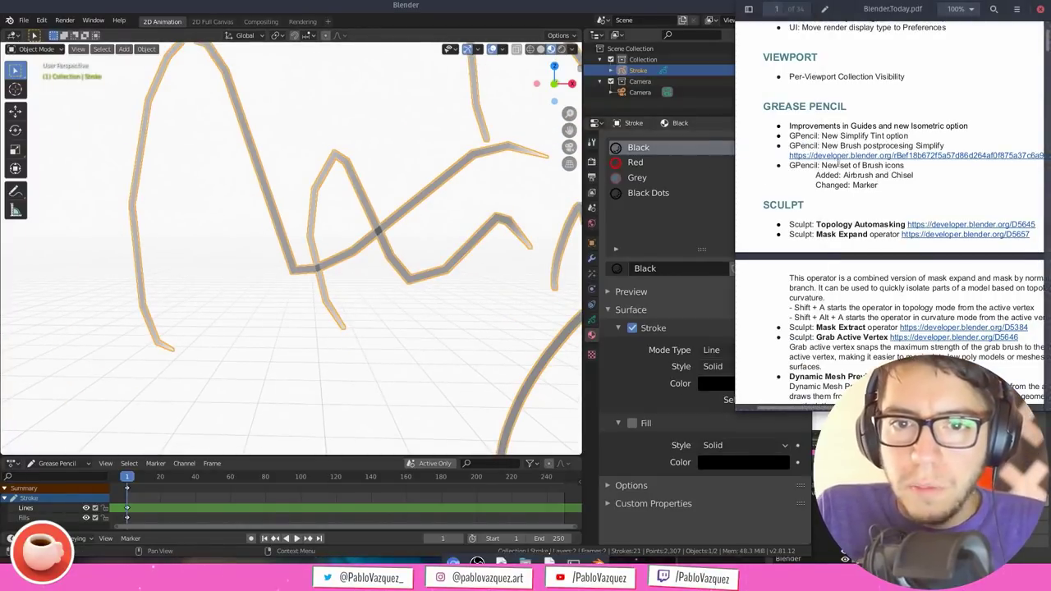
key("ctrl+Tab")
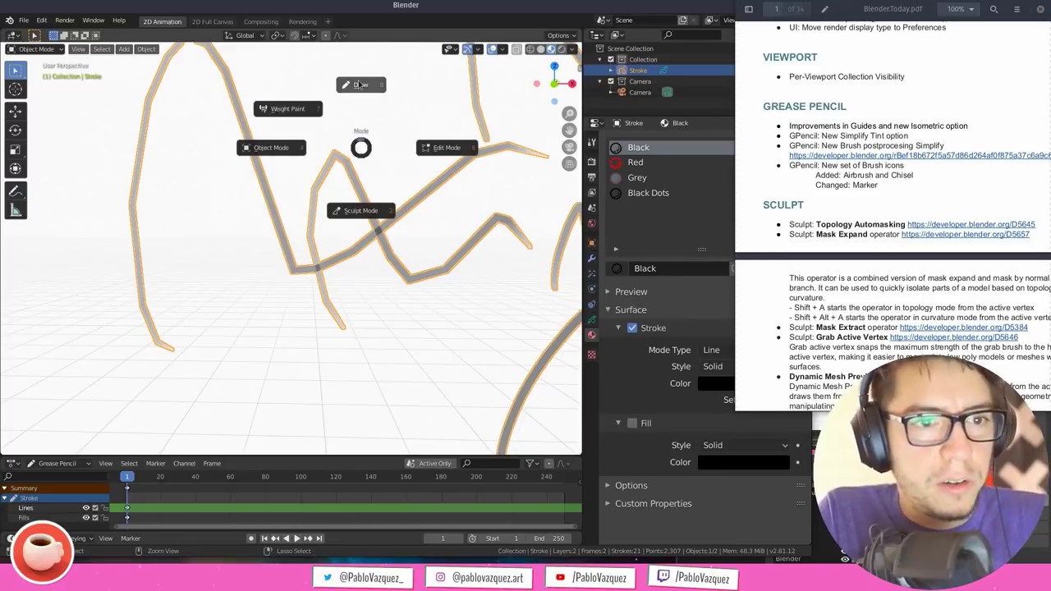
left_click(346, 74)
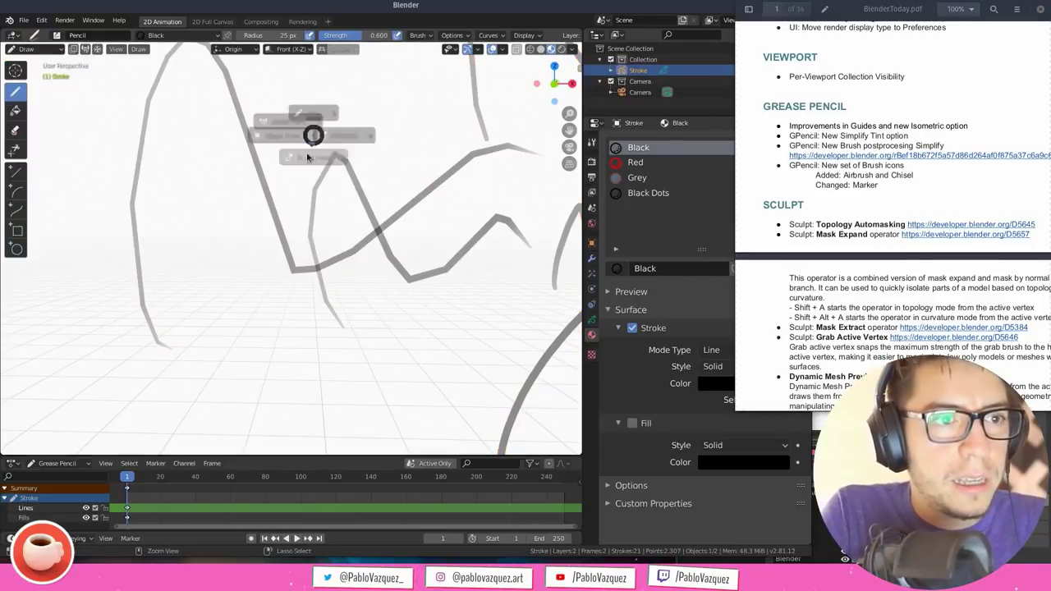
key("ctrl+Tab")
left_click(305, 220)
key("ctrl+Tab")
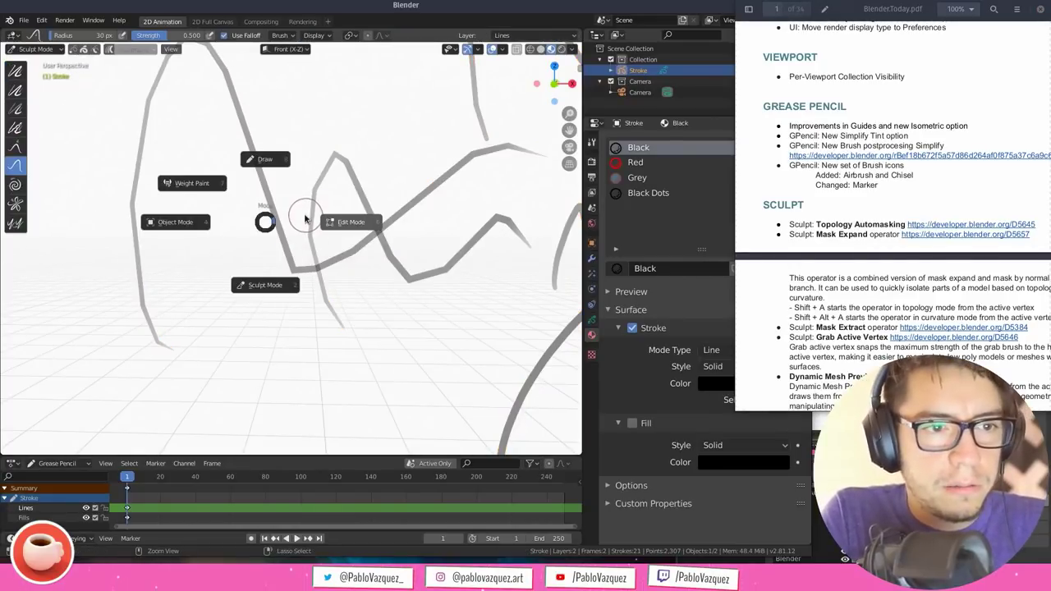
left_click(279, 161)
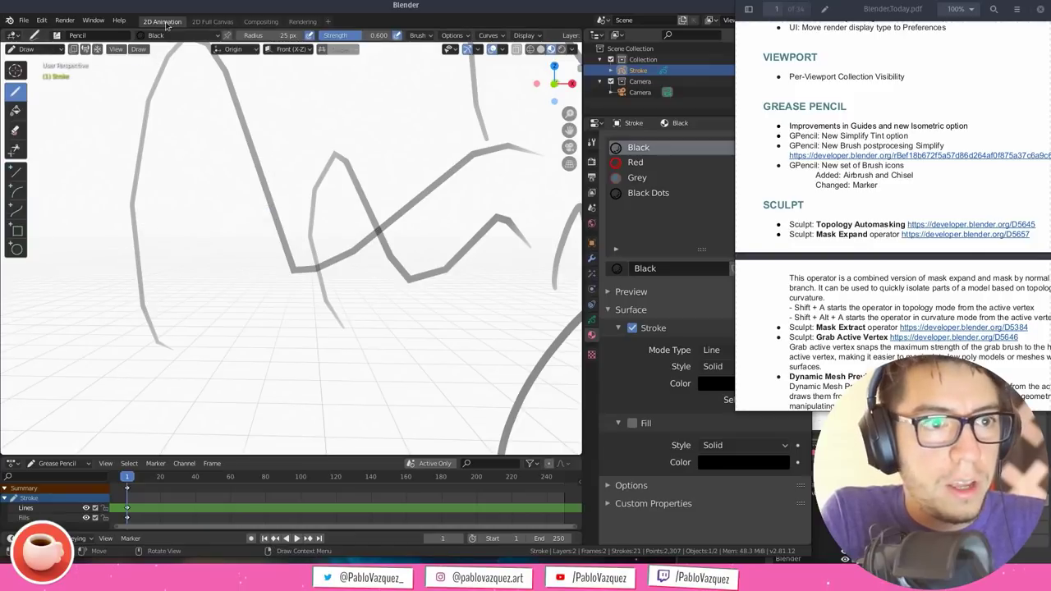
Open the brush selector to examine the new brush icons and compare them with the release notes
left_click(113, 39)
left_click(55, 34)
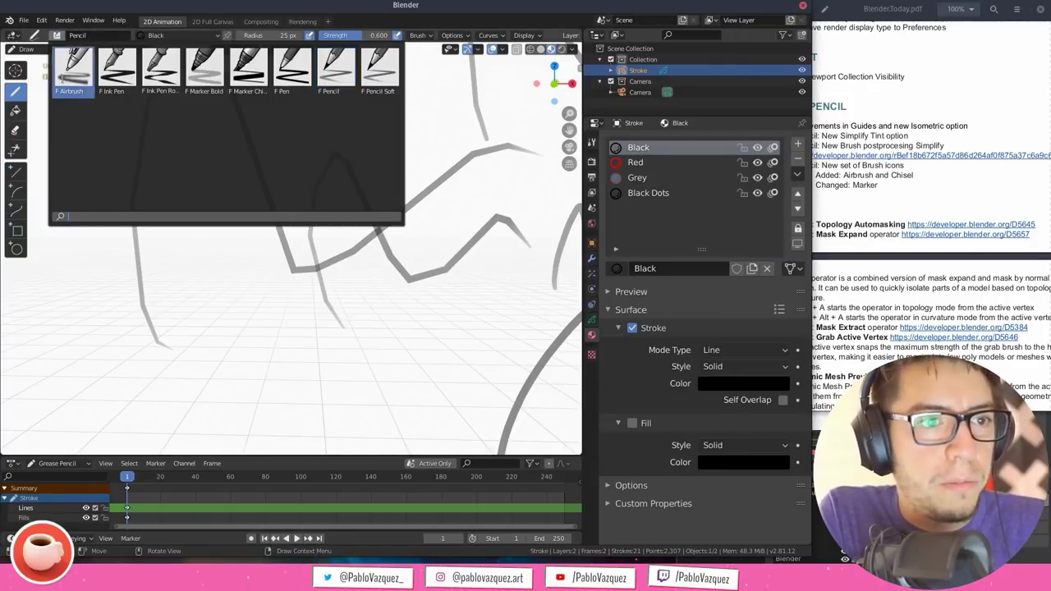
left_click(857, 283)
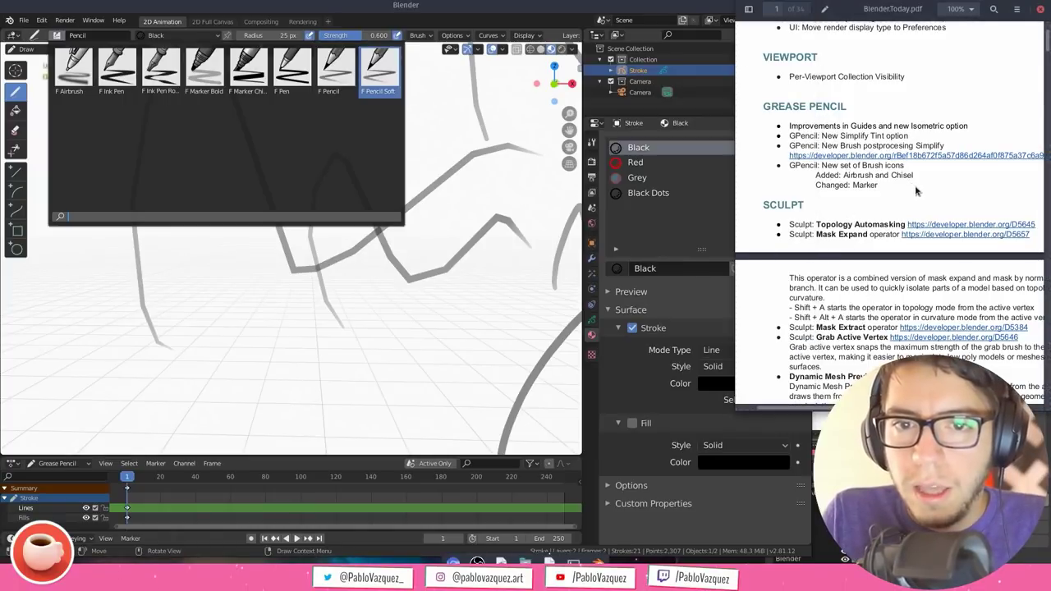
Start a new 2D Animation file without saving the current drawing, and undo a quick test stroke
left_click(481, 227)
mouse_move(481, 227)
middle_mouse_down()
mouse_move(460, 202)
mouse_move(392, 275)
middle_mouse_up()
key("ctrl+n")
left_click(432, 227)
left_click(361, 298)
mouse_move(380, 125)
left_mouse_down()
mouse_move(324, 185)
mouse_move(463, 289)
left_mouse_up()
key("ctrl+z")
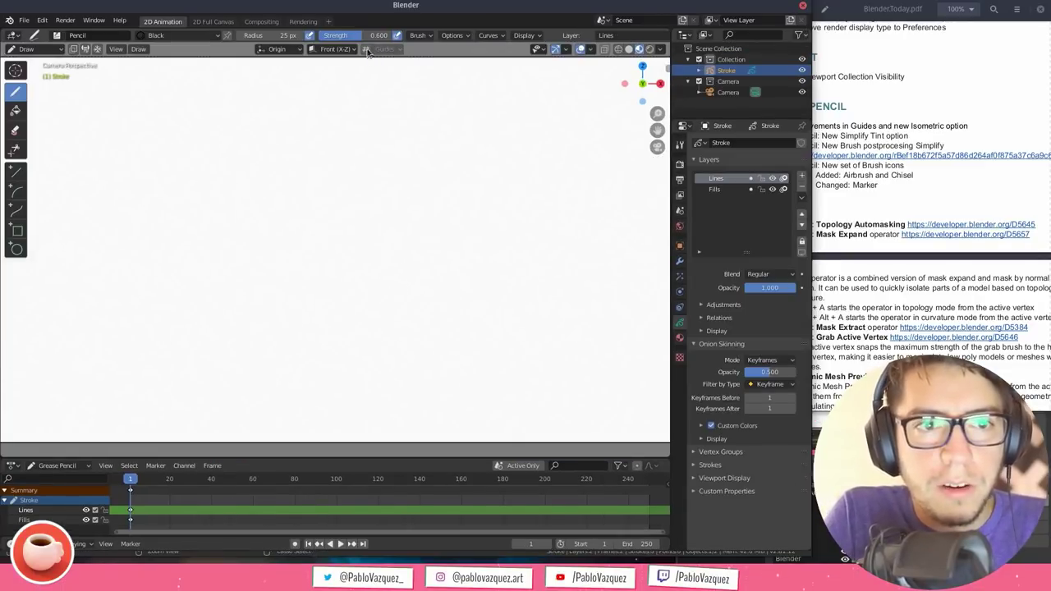
Turn on circular drawing guides and draw a circle around the 3D cursor at the canvas centre
left_click(384, 49)
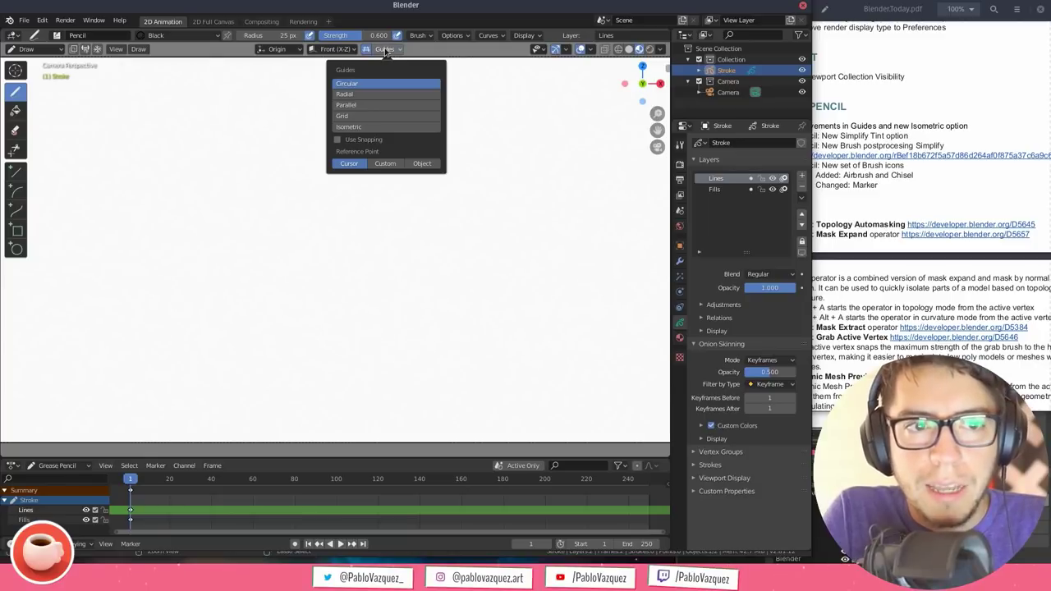
left_click_drag(280, 225, 455, 329)
key("ctrl+z")
mouse_move(318, 209)
left_mouse_down()
mouse_move(389, 241)
mouse_move(423, 223)
left_mouse_up()
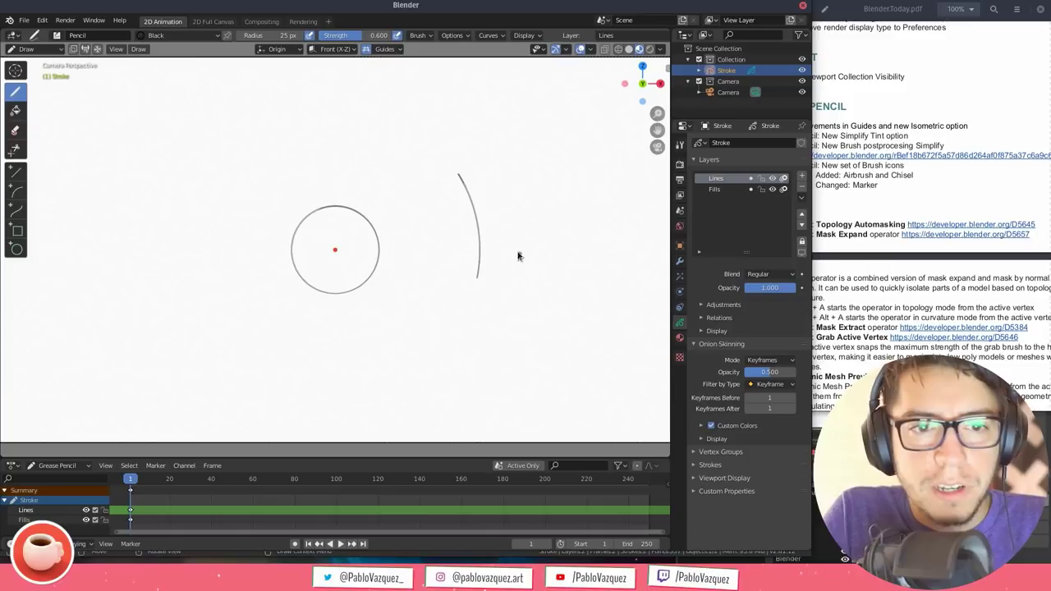
key("ctrl+z")
Relocate the guide's cursor reference point to the upper right of the first circle and draw a smaller circle around it
left_click_drag(507, 213, 480, 209)
mouse_move(418, 171)
left_mouse_down()
mouse_move(534, 238)
mouse_move(189, 192)
mouse_move(519, 337)
left_mouse_up()
key("ctrl+z")
left_click_drag(422, 243, 428, 247)
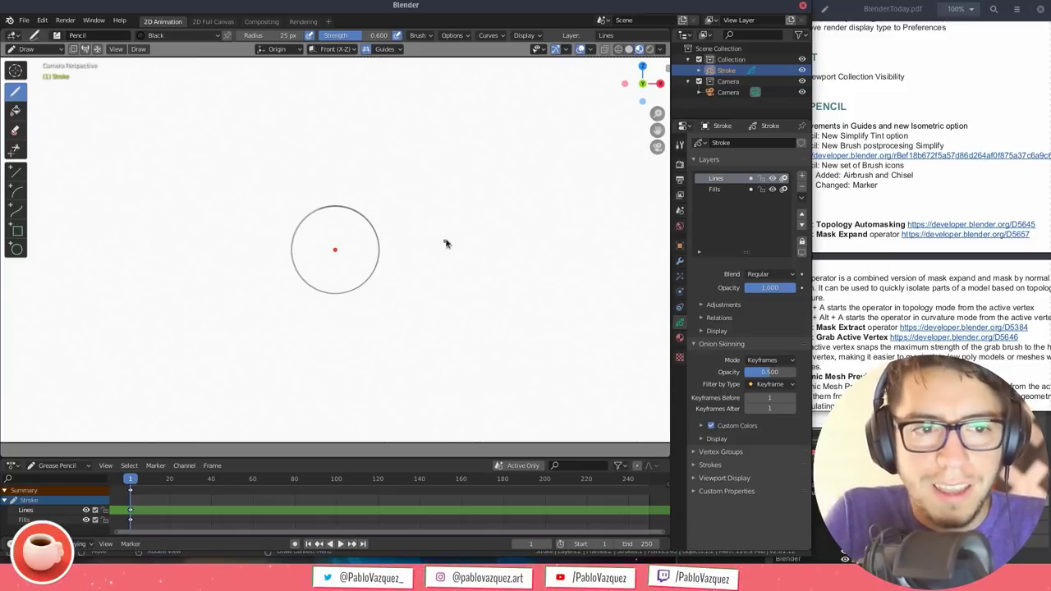
left_click_drag(448, 193, 530, 202)
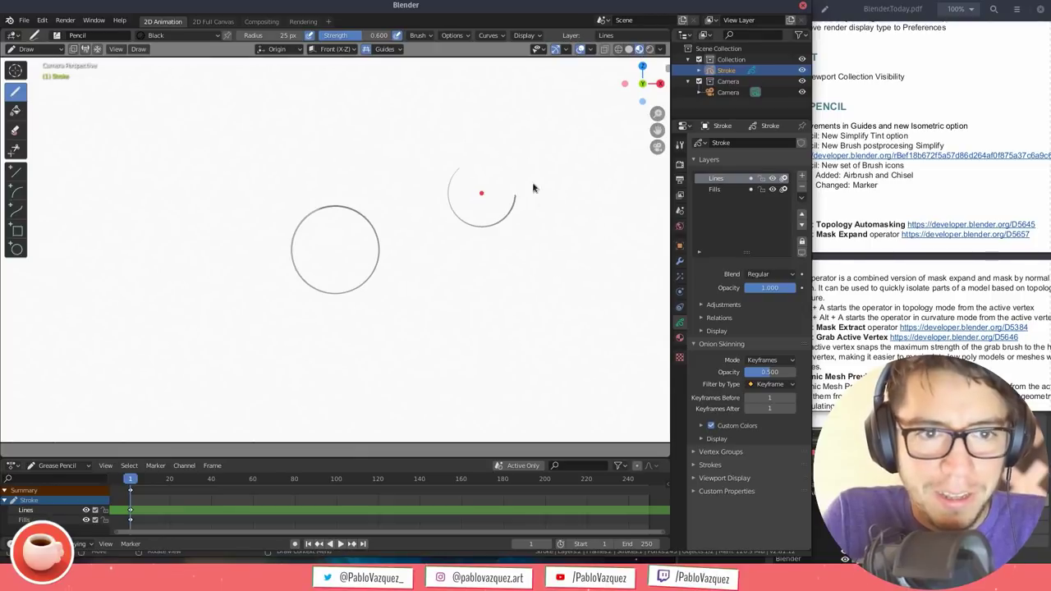
Switch the drawing guide to Grid and draw several horizontal and vertical lines across the circle area
left_click(385, 49)
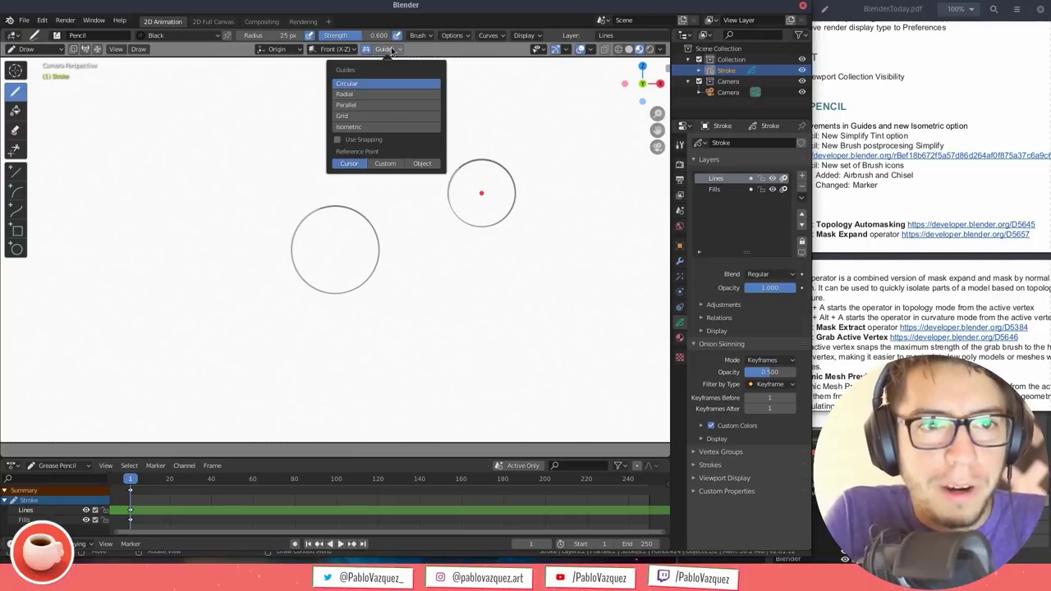
left_click(380, 116)
left_click_drag(392, 122, 191, 121)
left_click_drag(182, 171, 436, 171)
left_click_drag(295, 80, 358, 355)
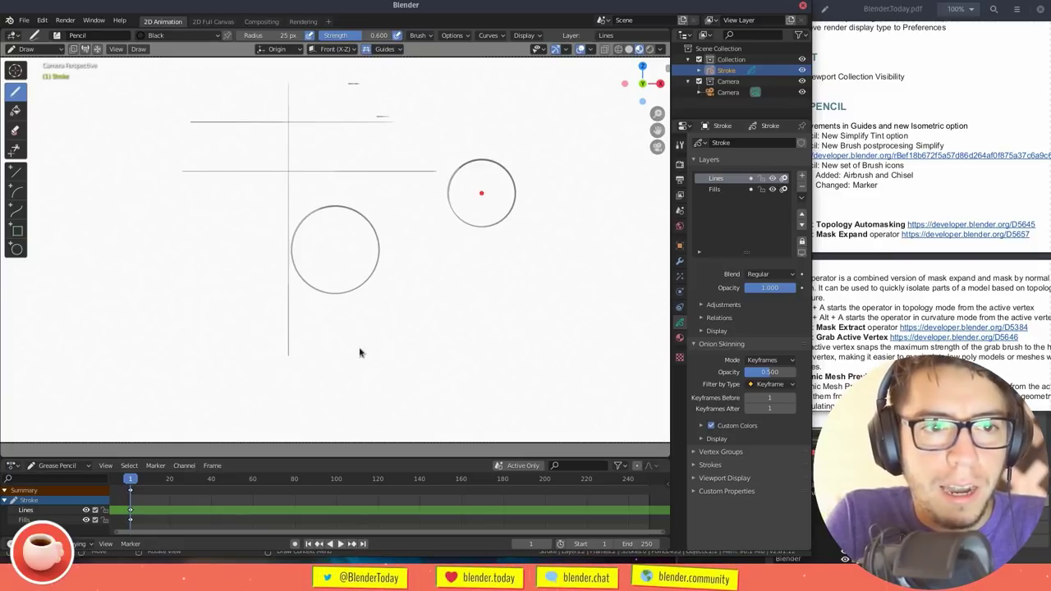
left_click_drag(334, 99, 362, 357)
left_click_drag(381, 96, 395, 333)
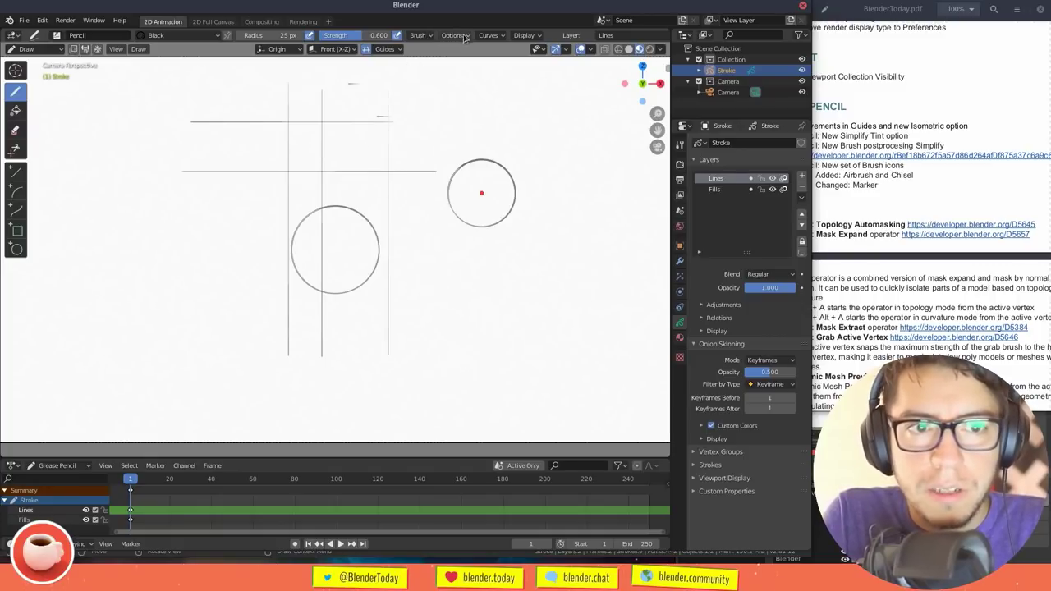
Switch the guide to Isometric, adjust its angle and draw three parallel rising diagonals across the right side of the canvas
left_click(386, 50)
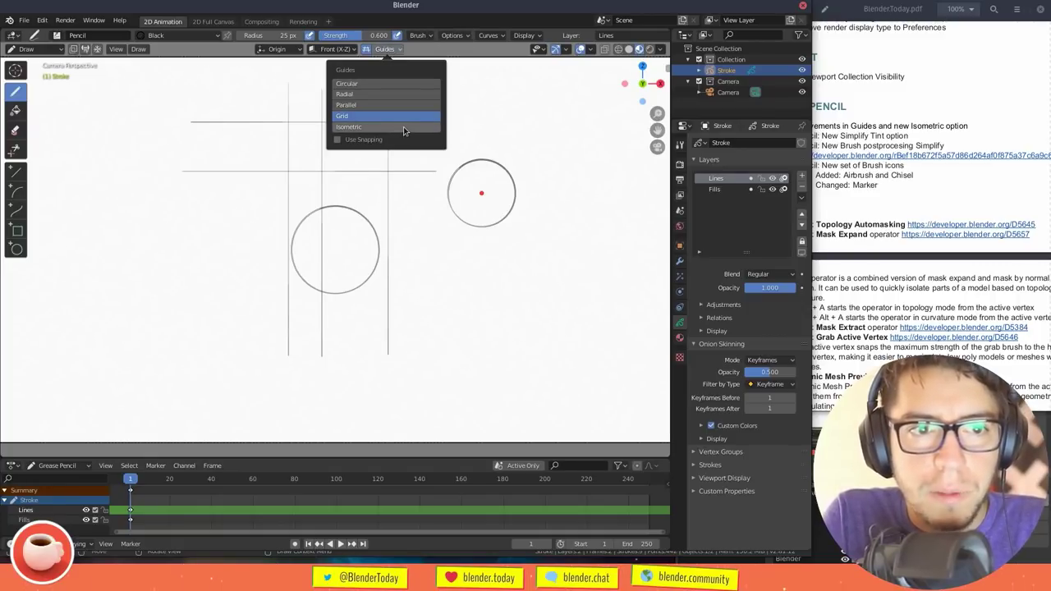
left_click(402, 126)
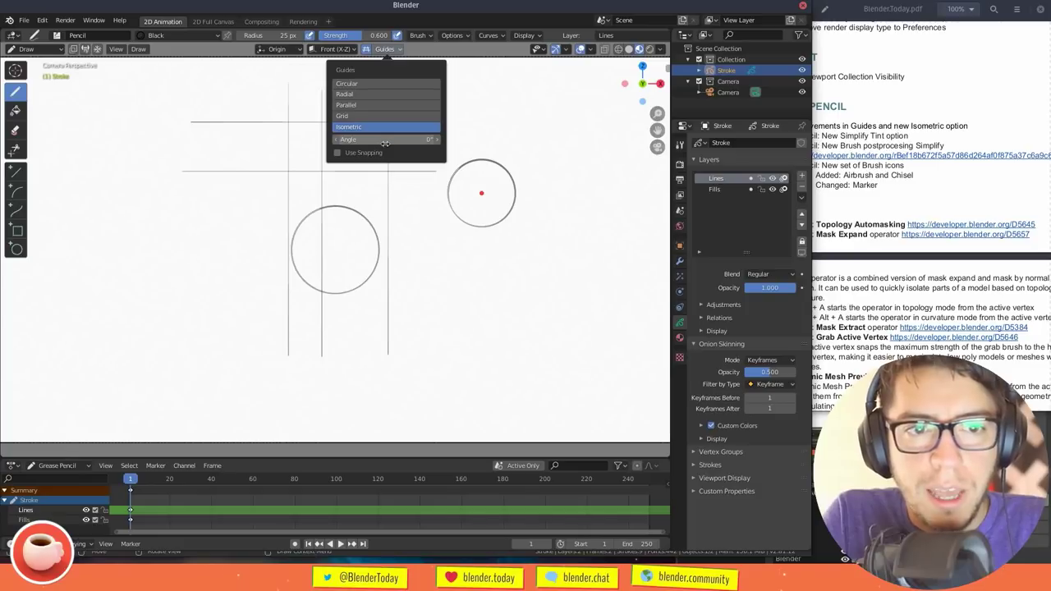
left_click(385, 140)
key("Return")
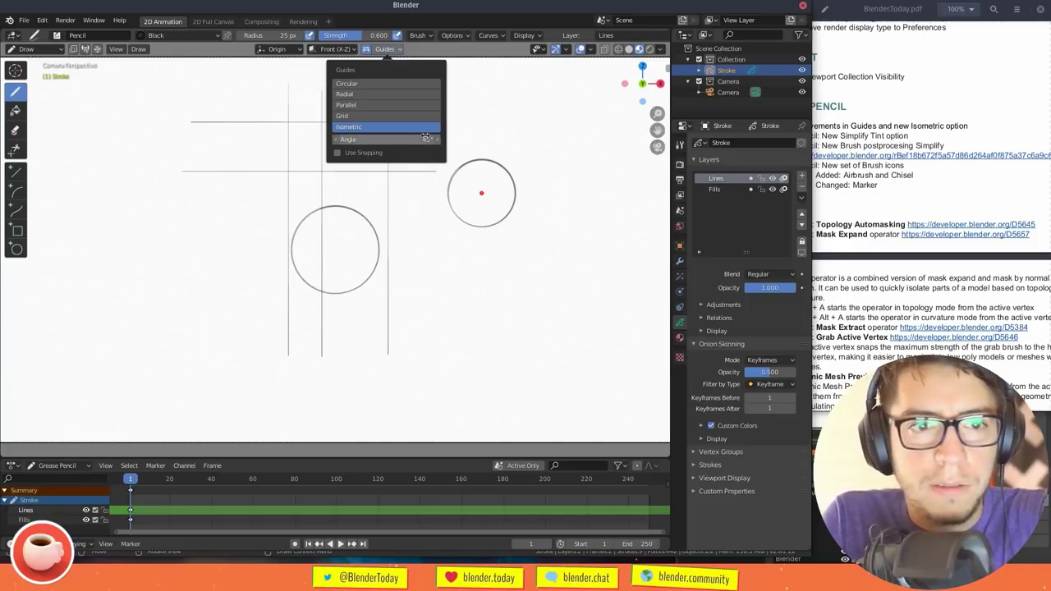
middle_click_drag(574, 217, 573, 168, "ctrl")
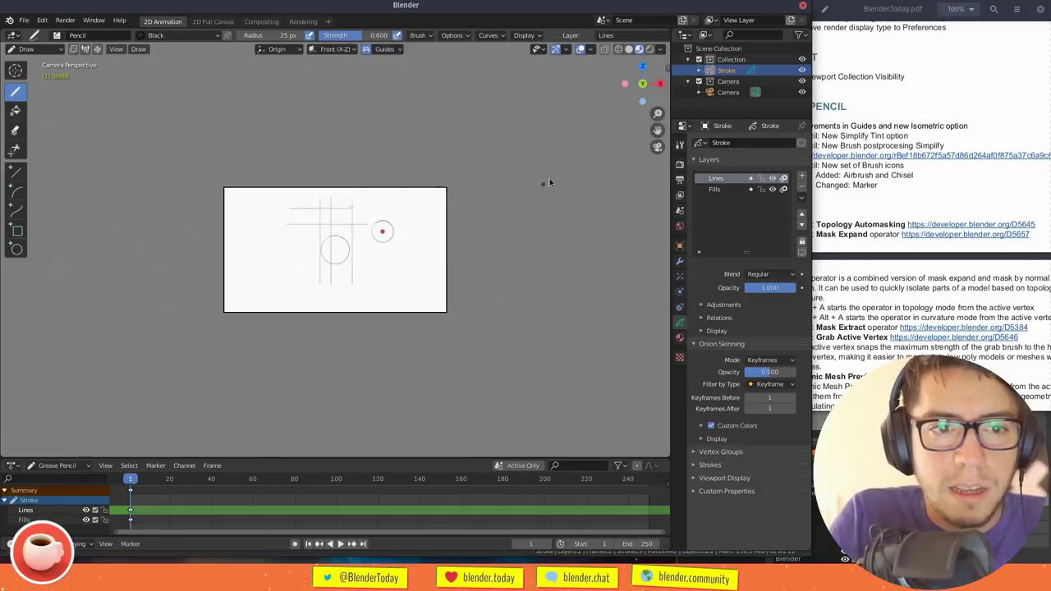
left_click_drag(435, 344, 610, 212)
left_click_drag(368, 333, 571, 132)
left_click_drag(311, 320, 544, 131)
Draw further rising diagonals on the canvas's left side and cross them with three falling diagonals using the isometric guide
middle_click_drag(304, 280, 436, 249, "shift")
left_click_drag(282, 309, 416, 177)
left_click_drag(269, 263, 422, 113)
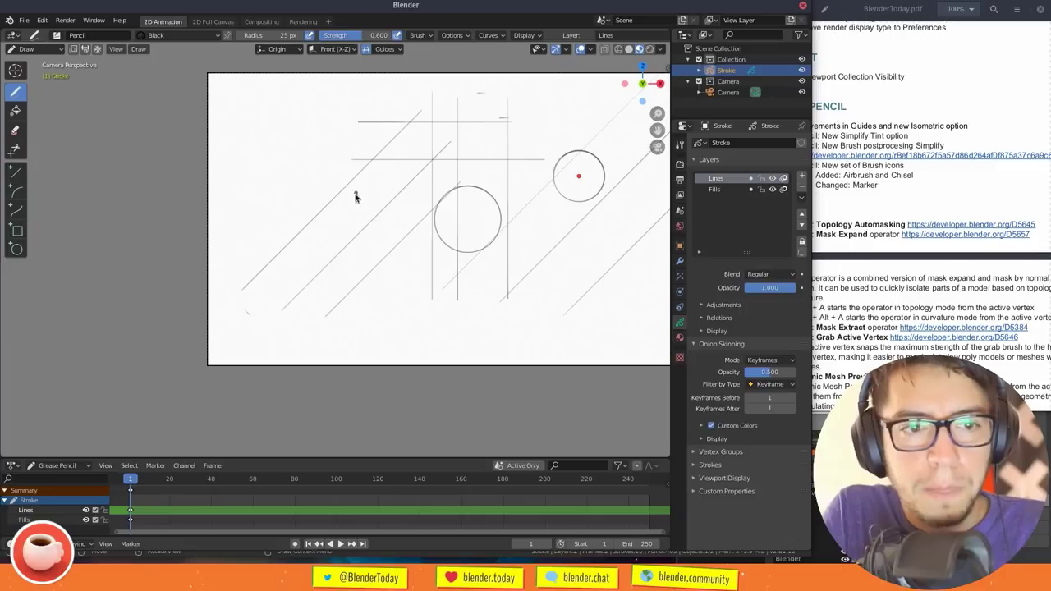
left_click_drag(267, 130, 491, 349)
mouse_move(217, 158)
left_mouse_down()
mouse_move(395, 297)
mouse_move(466, 406)
left_mouse_up()
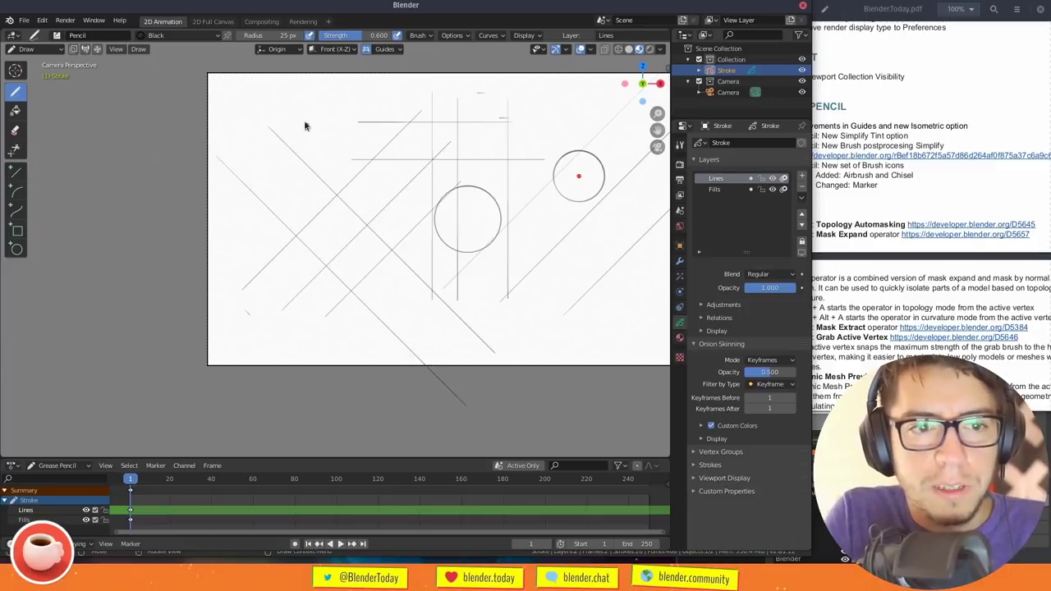
left_click_drag(312, 131, 506, 323)
Lower the isometric guide angle and draw shallower rising and falling lines over the diagonals
left_click(384, 50)
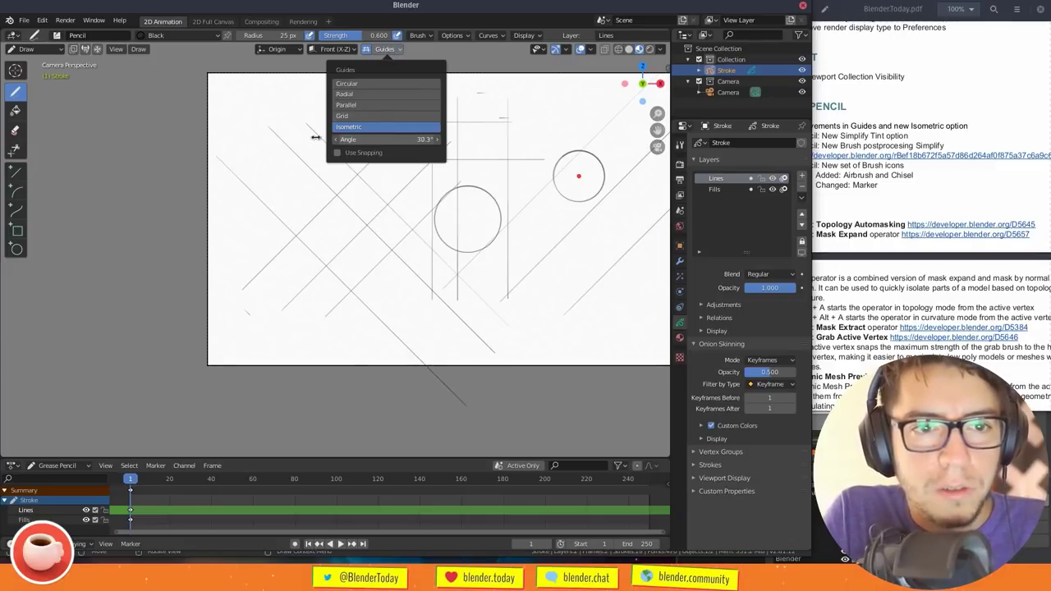
left_click_drag(241, 249, 459, 195)
left_click_drag(259, 271, 502, 211)
mouse_move(257, 153)
left_mouse_down()
mouse_move(473, 208)
mouse_move(499, 230)
mouse_move(557, 236)
left_mouse_up()
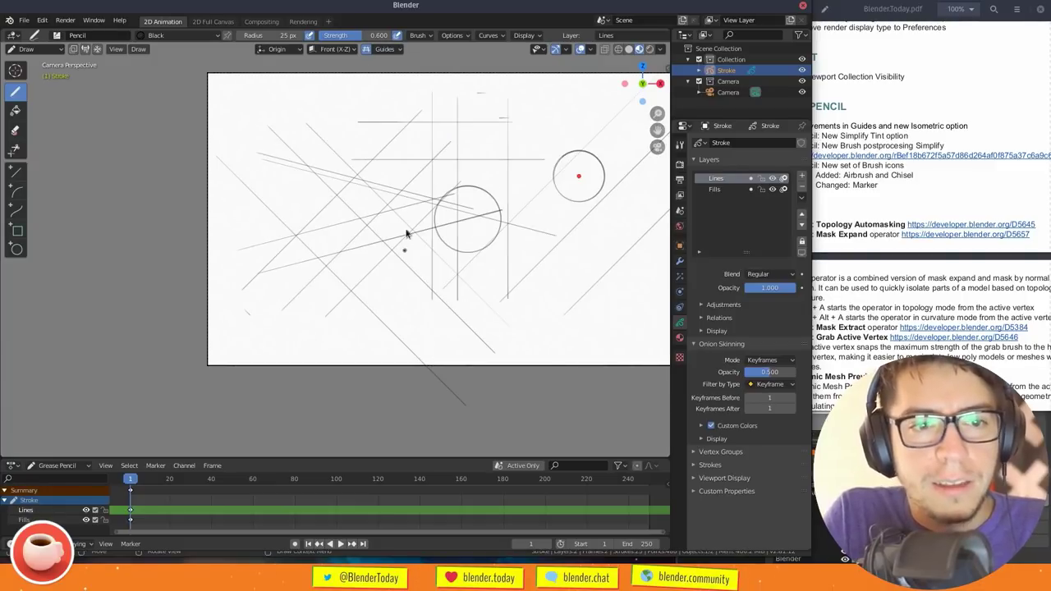
Look through the Grease Pencil brush's options and curve settings, and check the release notes
scroll(454, 188, "up", 4)
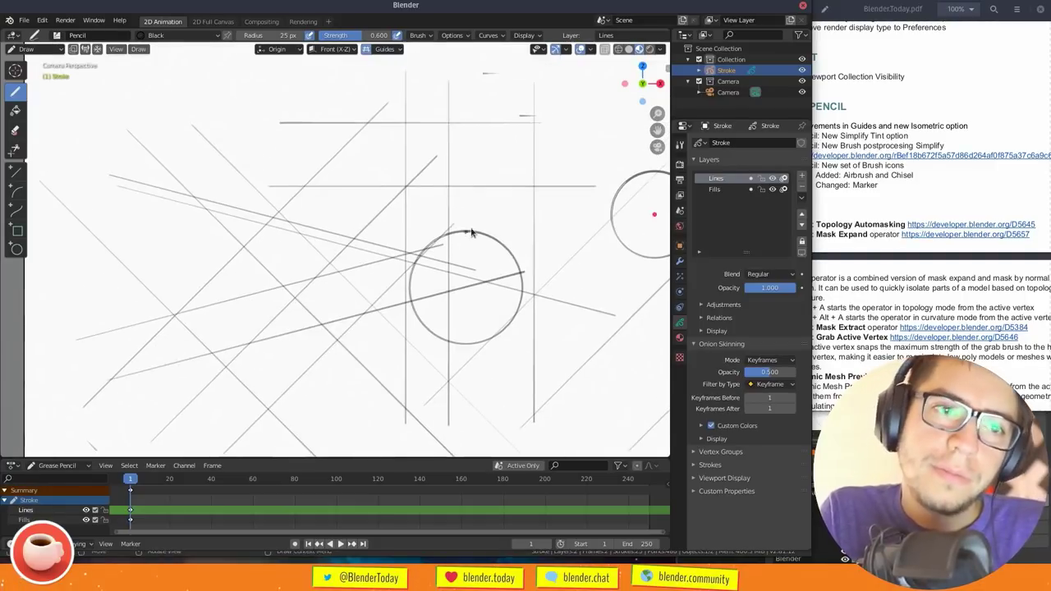
left_click(457, 36)
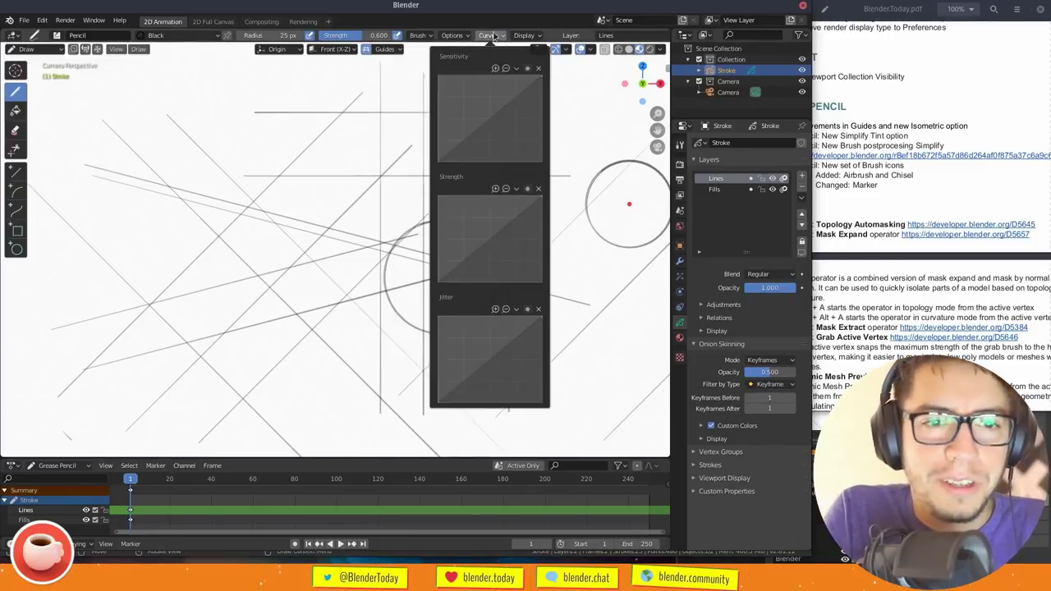
left_click(420, 36)
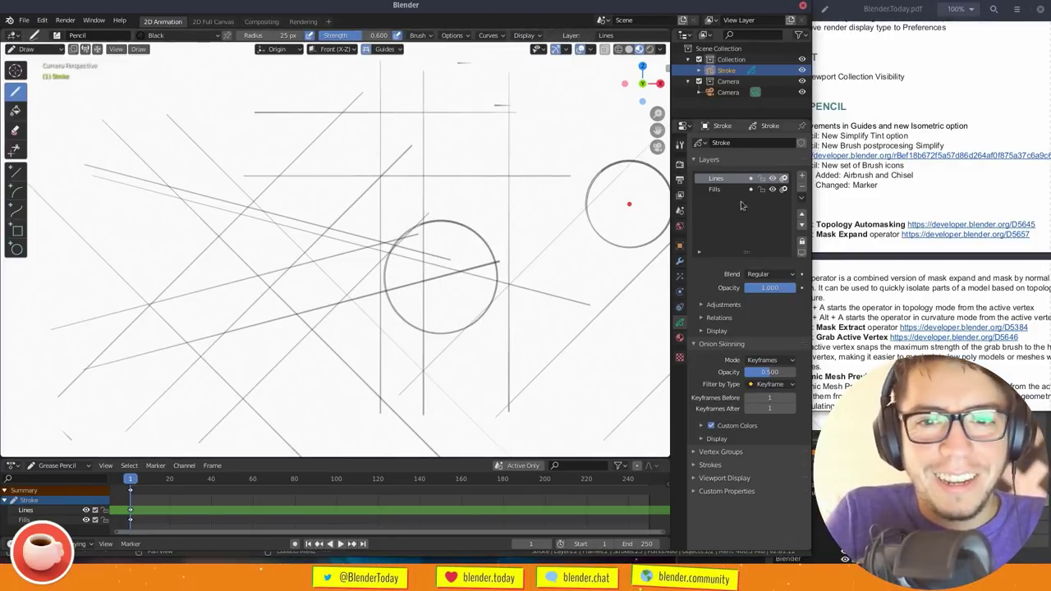
left_click(844, 234)
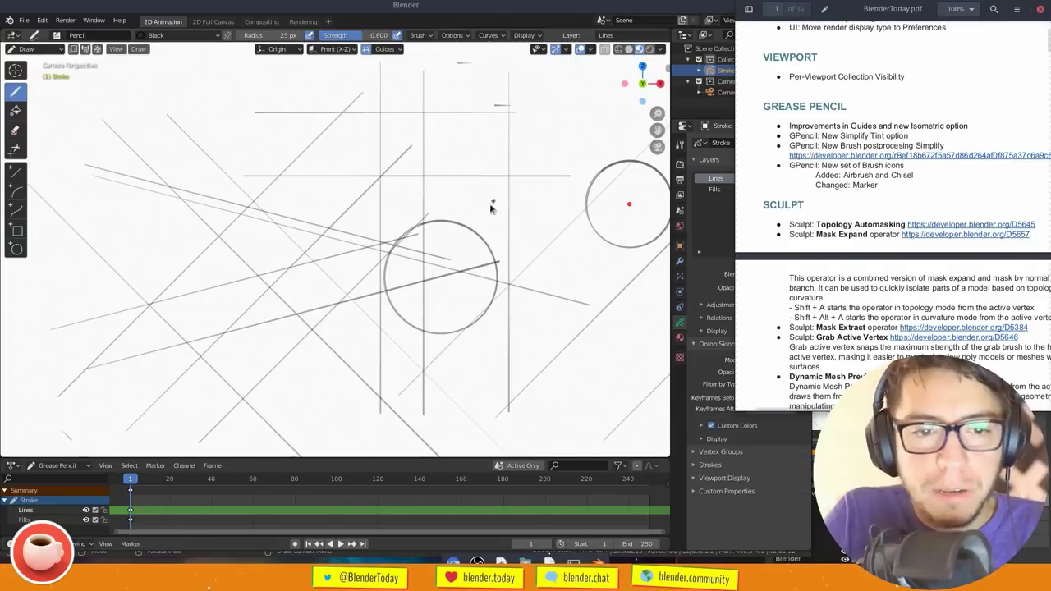
key("ctrl+n")
left_click(483, 236)
key("ctrl+n")
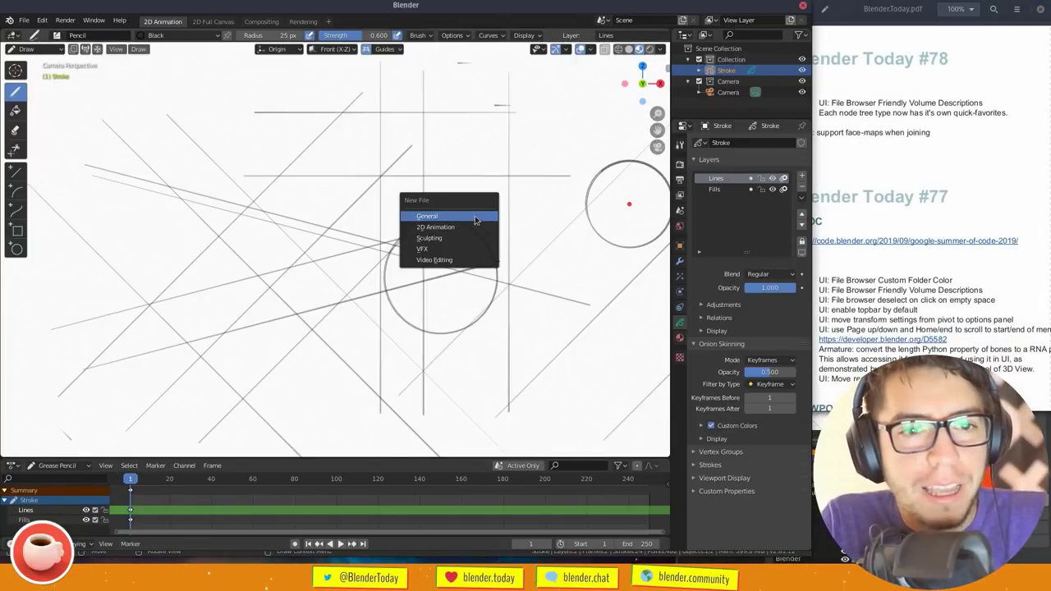
left_click(473, 217)
key("Escape")
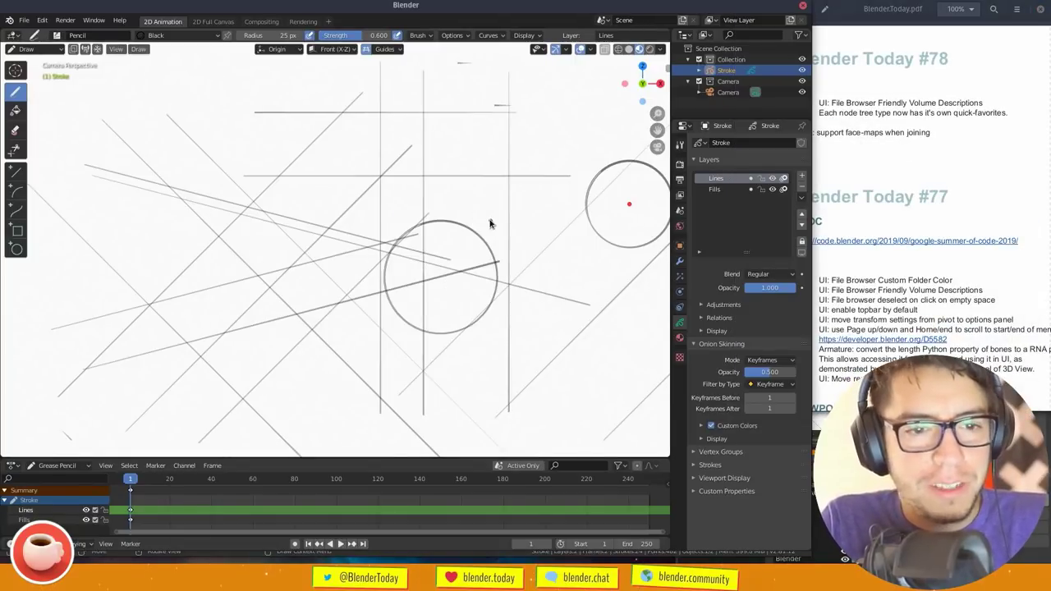
Start a new Sculpting file without saving the guide drawing
key("ctrl+n")
left_click(477, 240)
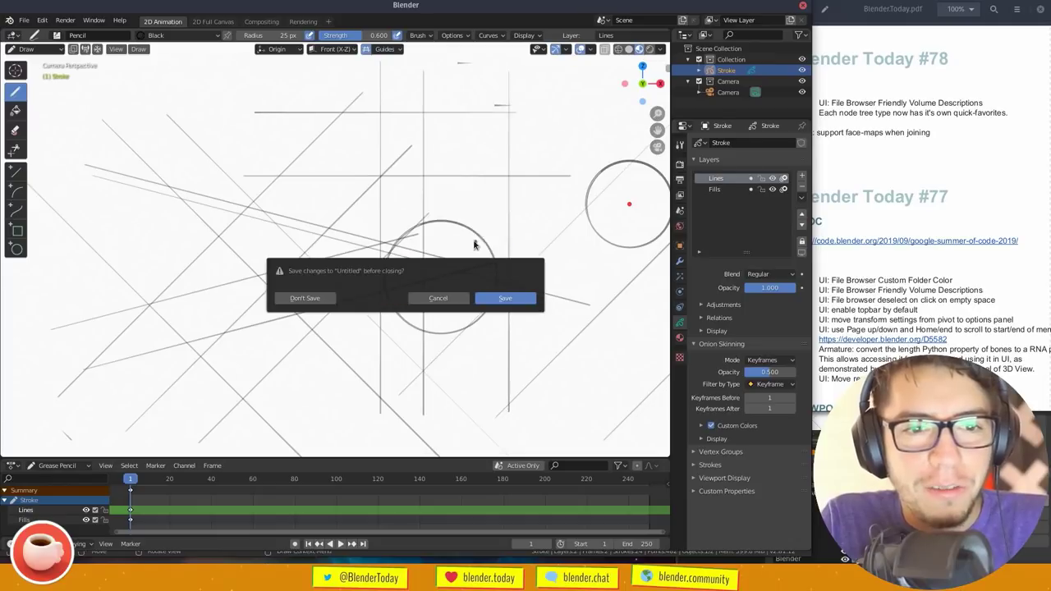
key("d")
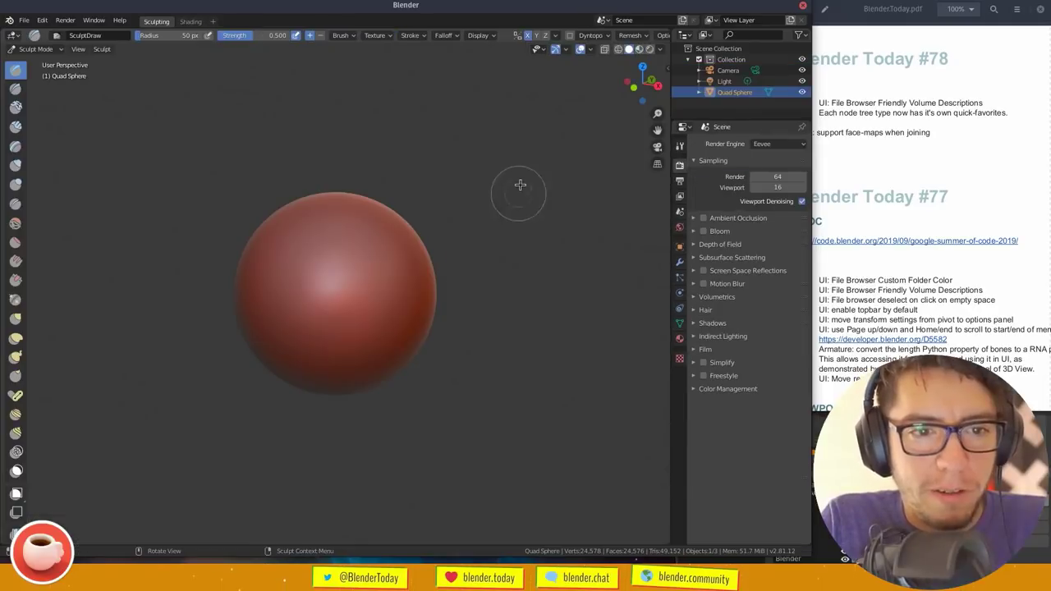
Find the Sculpt section of the release notes and open the Topology Automasking link D5645 in the browser
left_click(903, 187)
left_click_drag(1047, 39, 1047, 47)
scroll(893, 238, "down", 5)
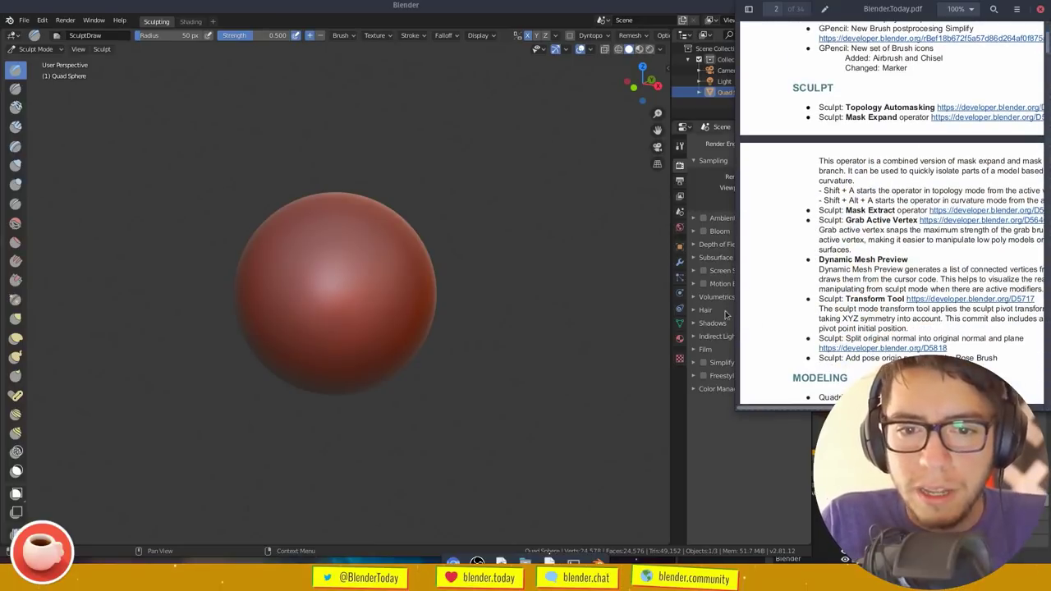
left_click_drag(628, 6, 419, 323)
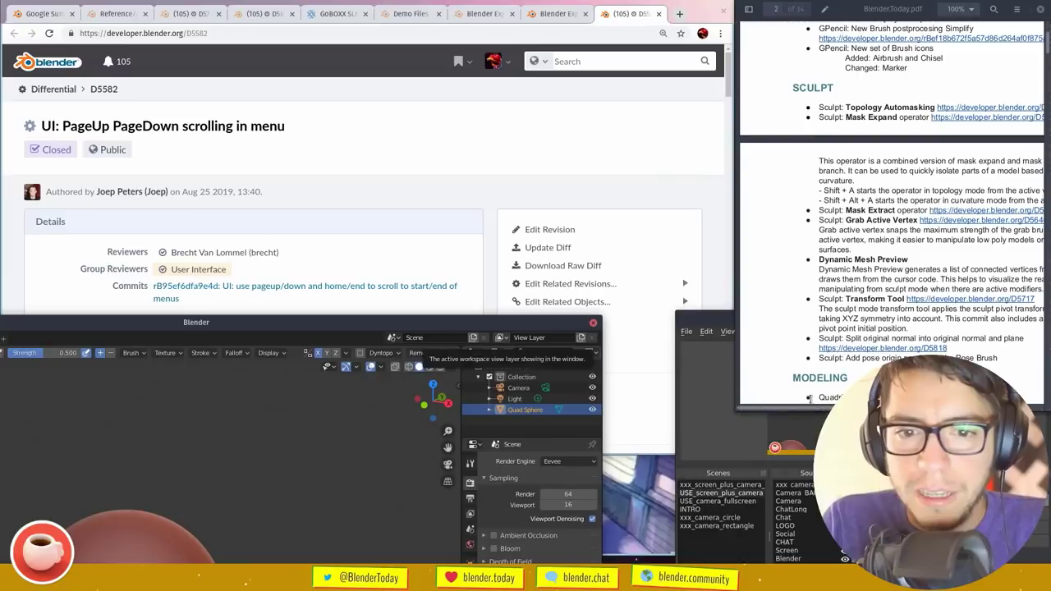
scroll(833, 185, "right", 3)
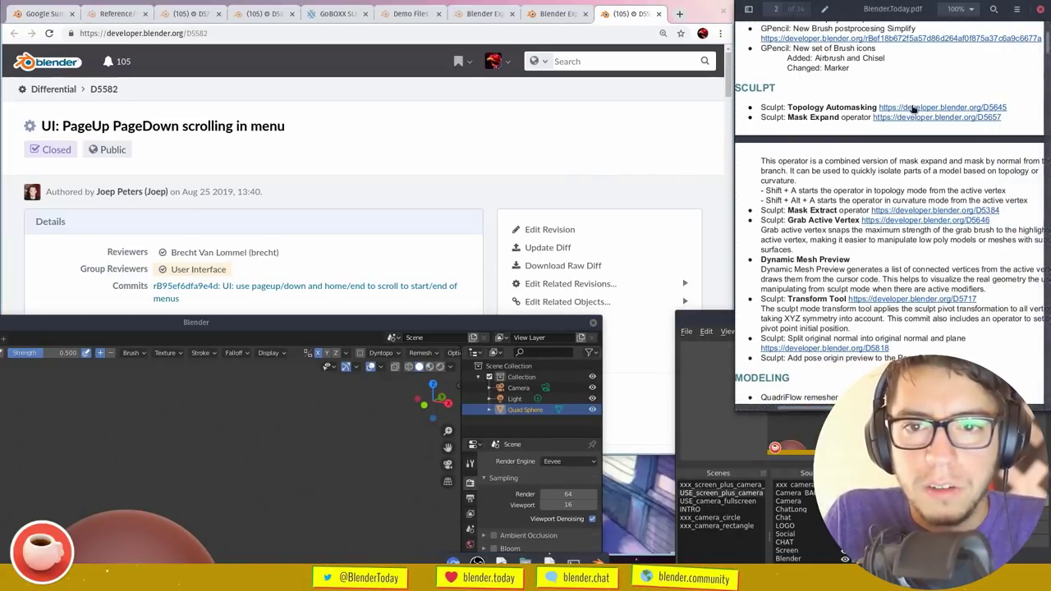
right_click(915, 108)
left_click(944, 125)
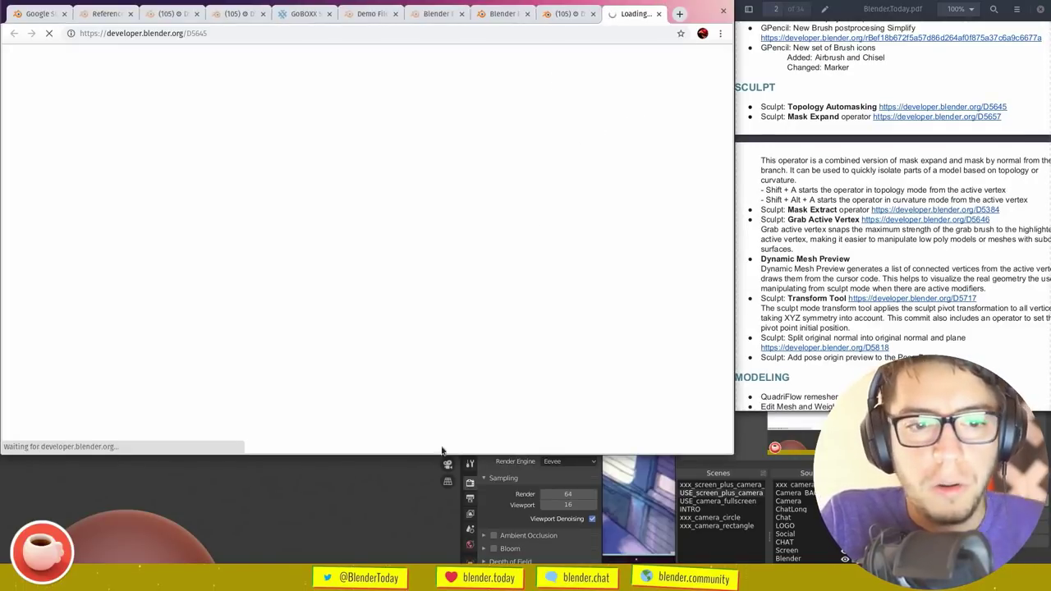
Return to the Blender window and switch the Quad Sphere to Object Mode
left_click_drag(425, 503, 584, 193, "super")
key("ctrl+Tab")
left_click(348, 268)
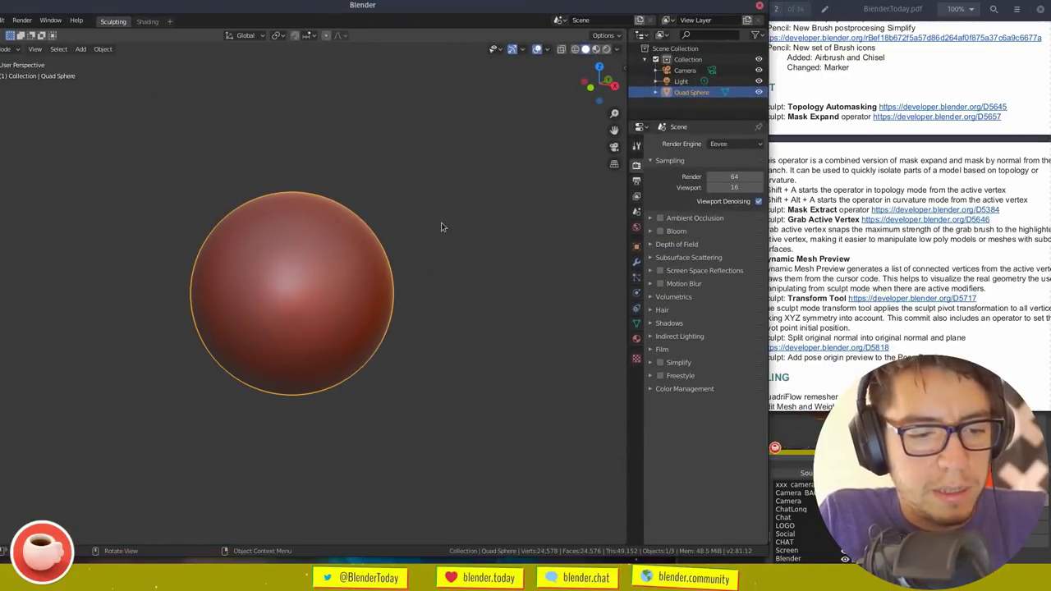
Add a Monkey mesh and move it out of the sphere to its right side
key("shift+a")
mouse_move(420, 138)
left_click(502, 251)
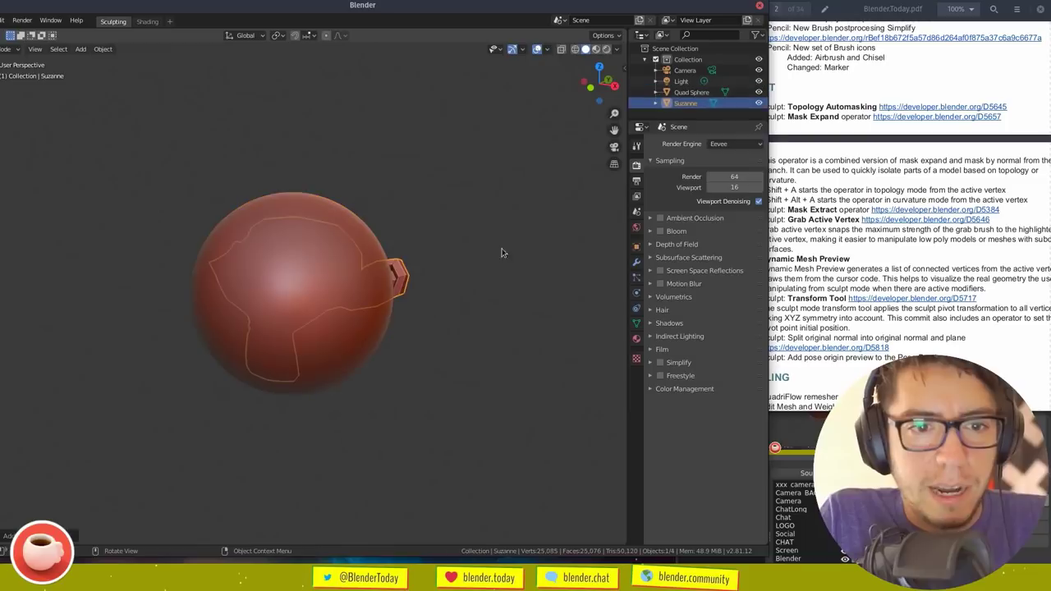
key("g")
left_click(567, 282)
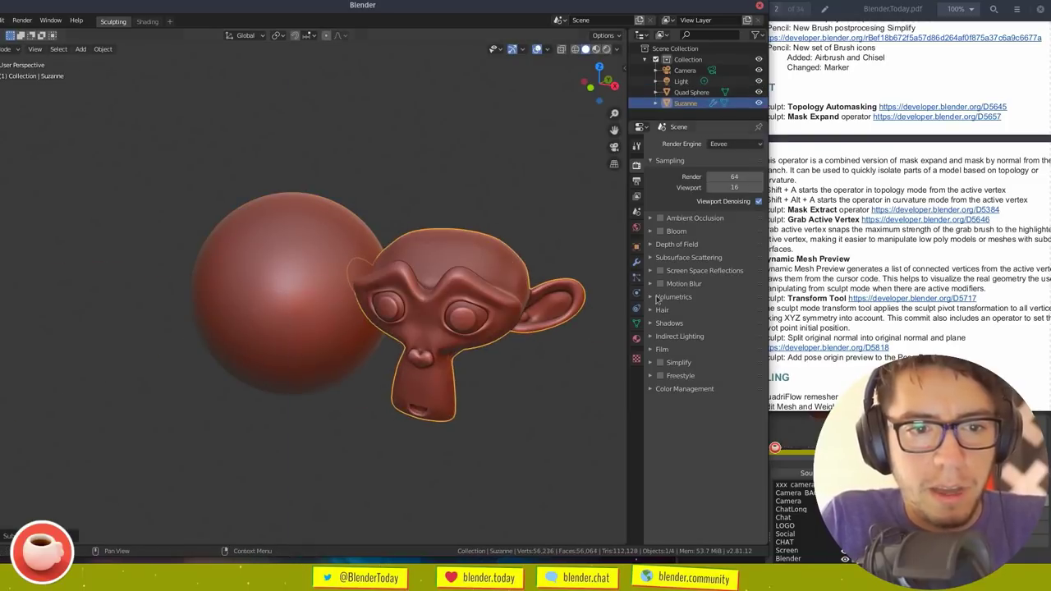
Apply the Subdivision modifier on the Suzanne mesh
left_click(636, 338)
left_click(637, 277)
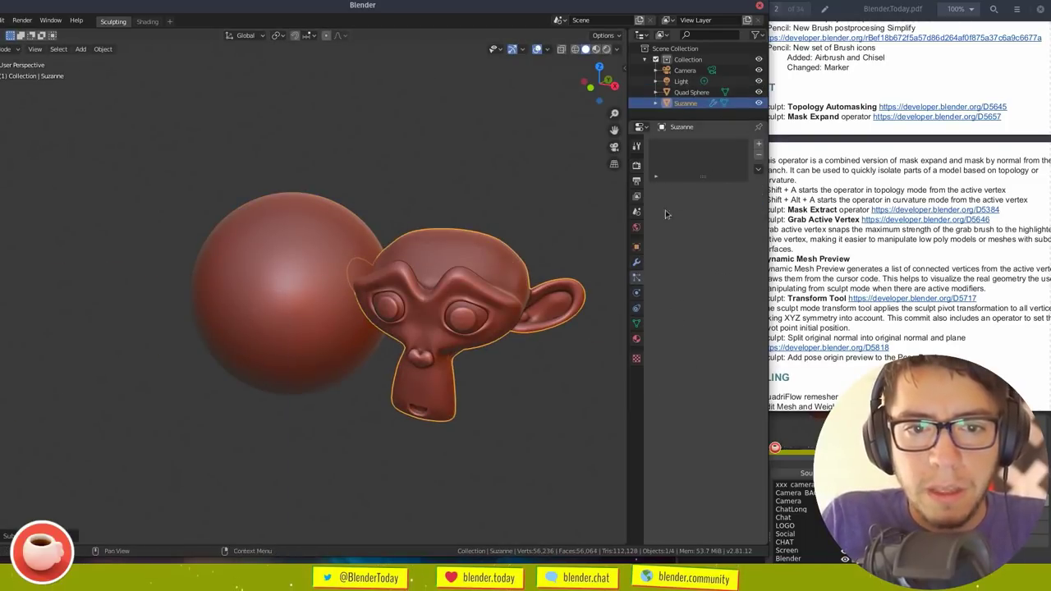
left_click(636, 265)
left_click(679, 178)
Put Suzanne in Sculpt Mode and paint over the eye with the Mask brush
middle_click_drag(555, 289, 424, 188, "shift")
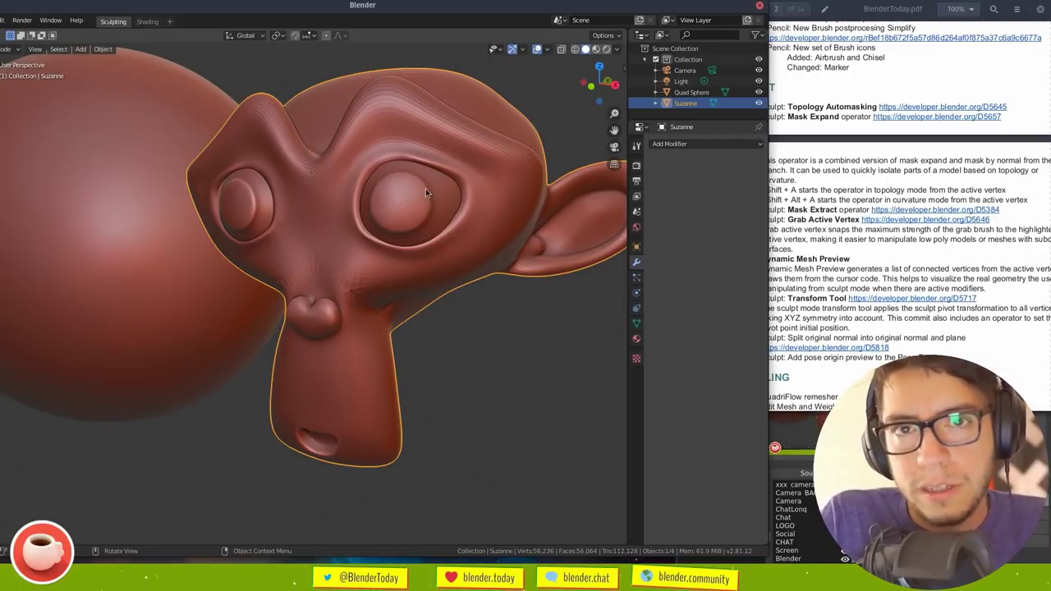
key("ctrl+Tab")
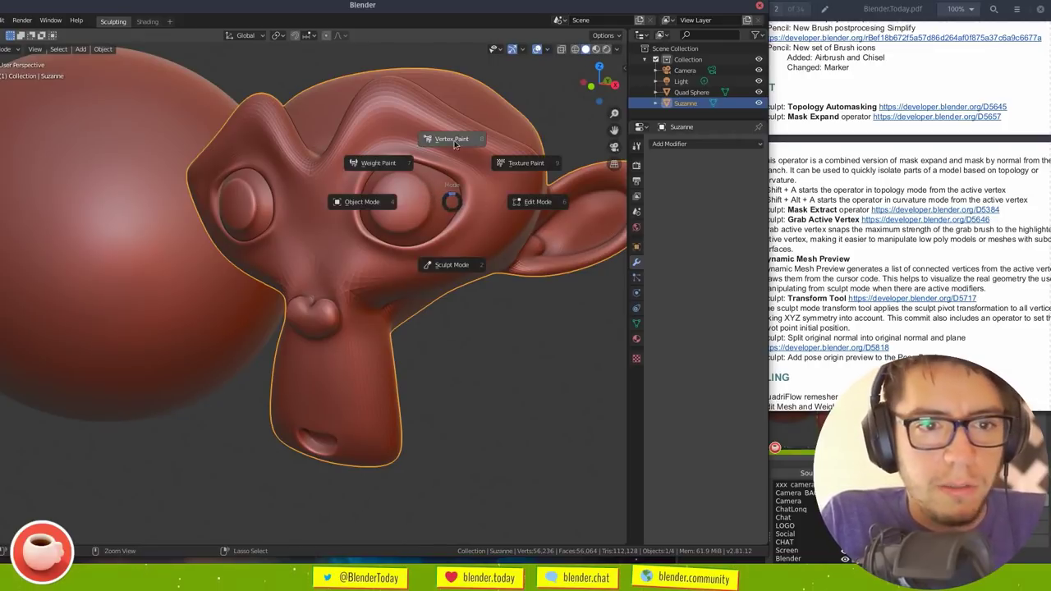
left_click(454, 264)
key("m")
left_click_drag(415, 195, 419, 198)
mouse_move(430, 132)
left_mouse_down()
mouse_move(390, 177)
mouse_move(402, 199)
mouse_move(382, 189)
mouse_move(402, 213)
mouse_move(444, 193)
left_mouse_up()
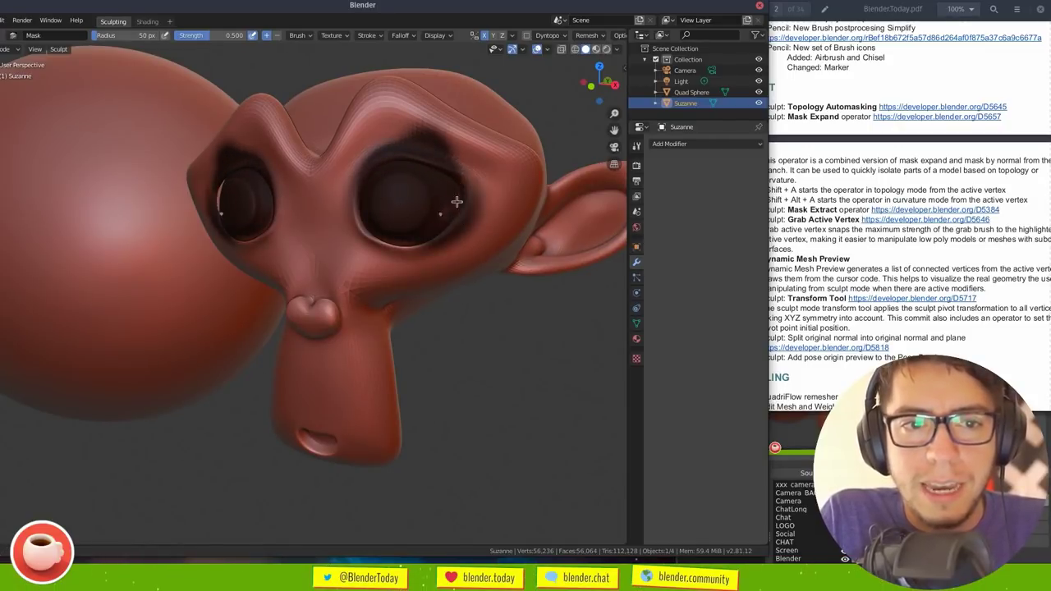
Clear the mask on Suzanne and enable Topology Automasking in the Mask brush options
key("alt+m")
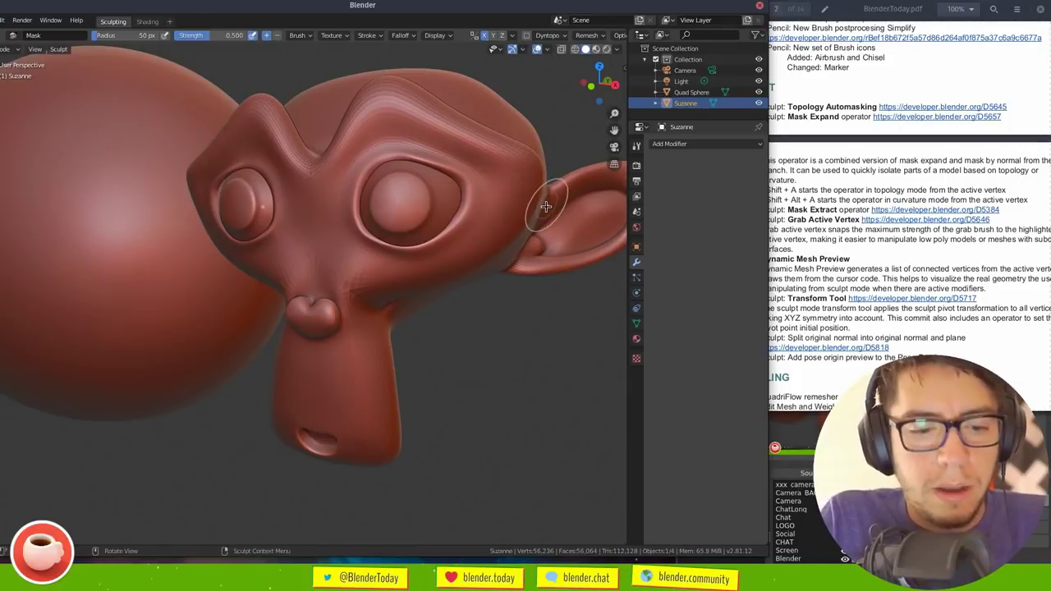
key("n")
left_click(621, 90)
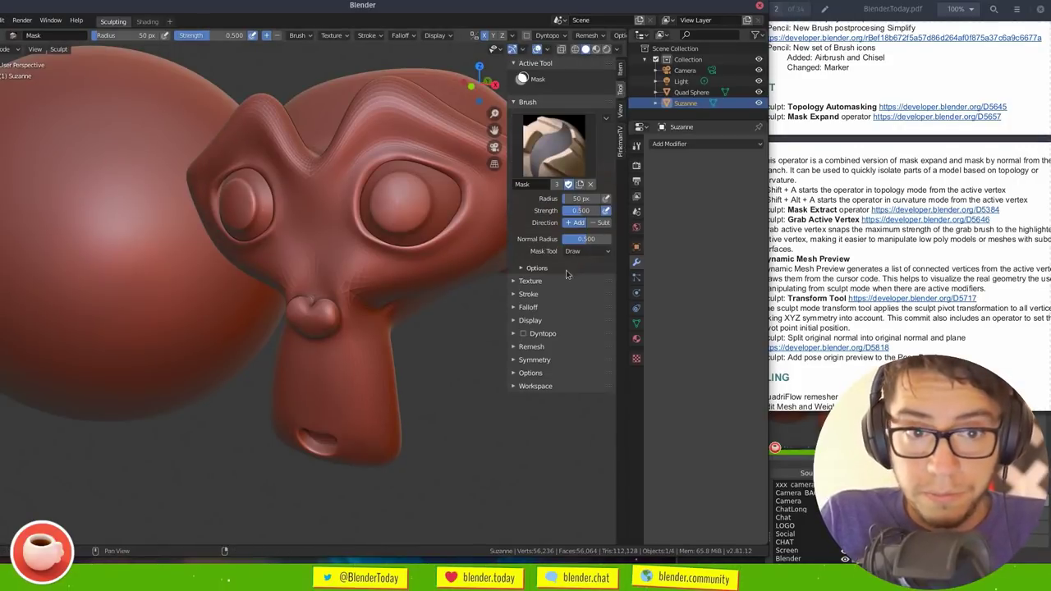
left_click(549, 294)
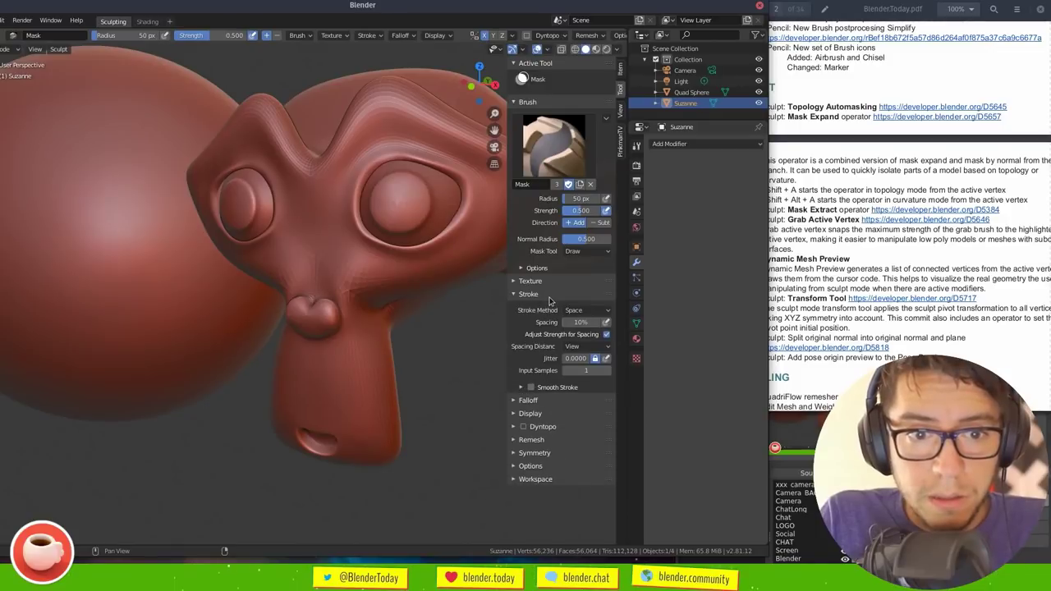
left_click(548, 295)
left_click(547, 268)
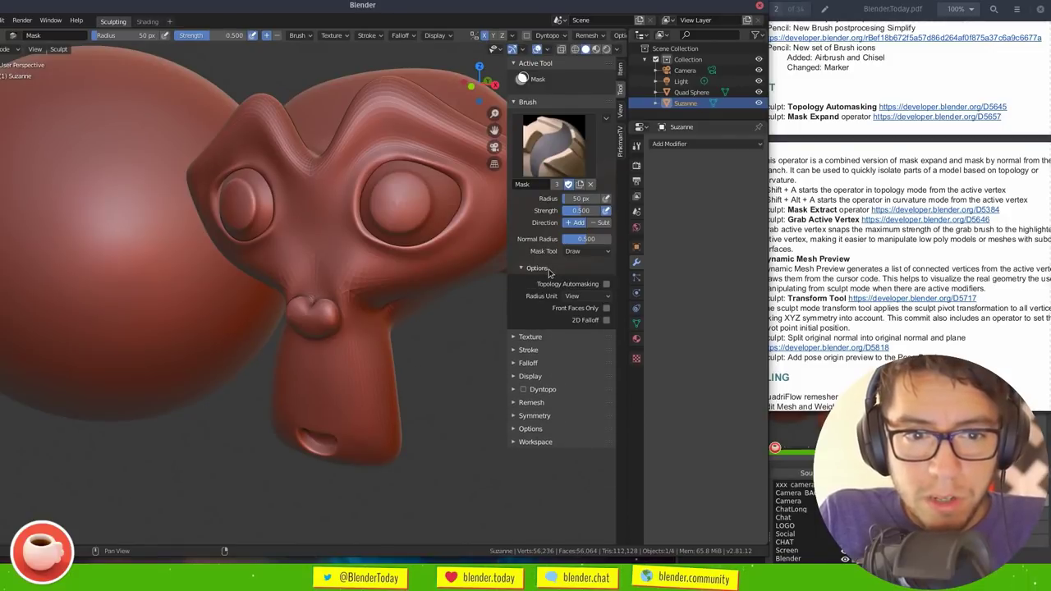
left_click(535, 66)
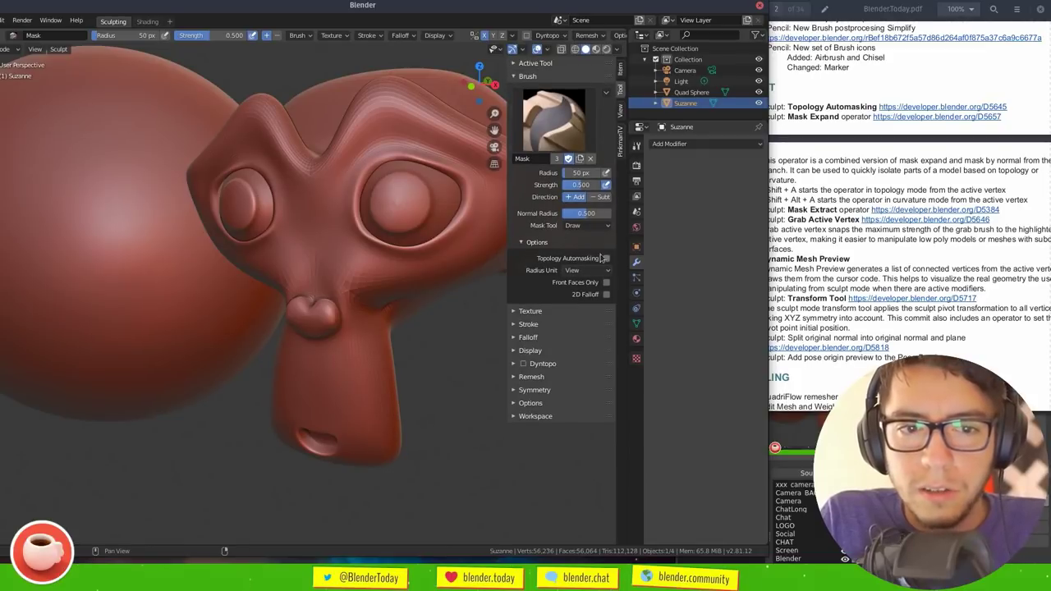
key("n")
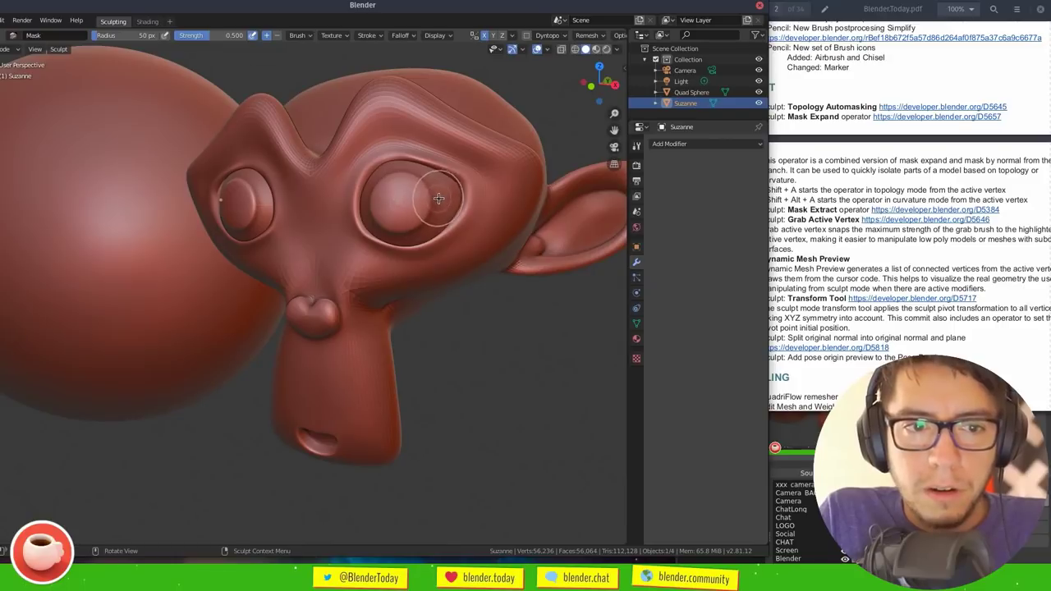
Clear a test mask painted on the eyeball and mask the skin around the eye sockets instead
mouse_move(439, 195)
left_mouse_down()
mouse_move(427, 197)
mouse_move(403, 159)
mouse_move(404, 175)
left_mouse_up()
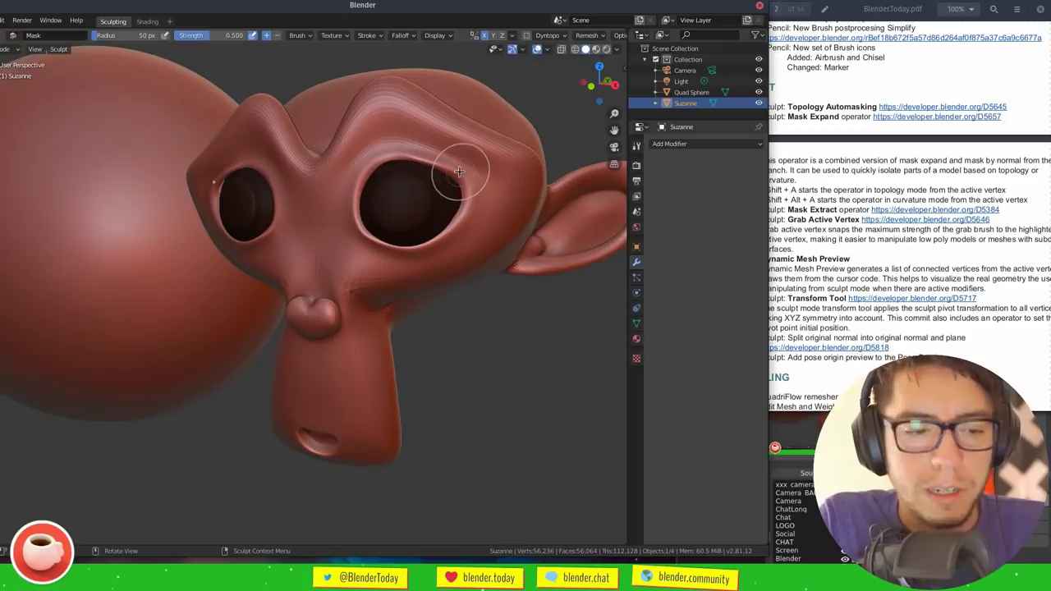
key("alt+m")
mouse_move(427, 154)
left_mouse_down()
mouse_move(461, 170)
mouse_move(468, 202)
mouse_move(427, 244)
mouse_move(346, 195)
mouse_move(353, 215)
mouse_move(363, 169)
mouse_move(406, 147)
mouse_move(361, 178)
left_mouse_up()
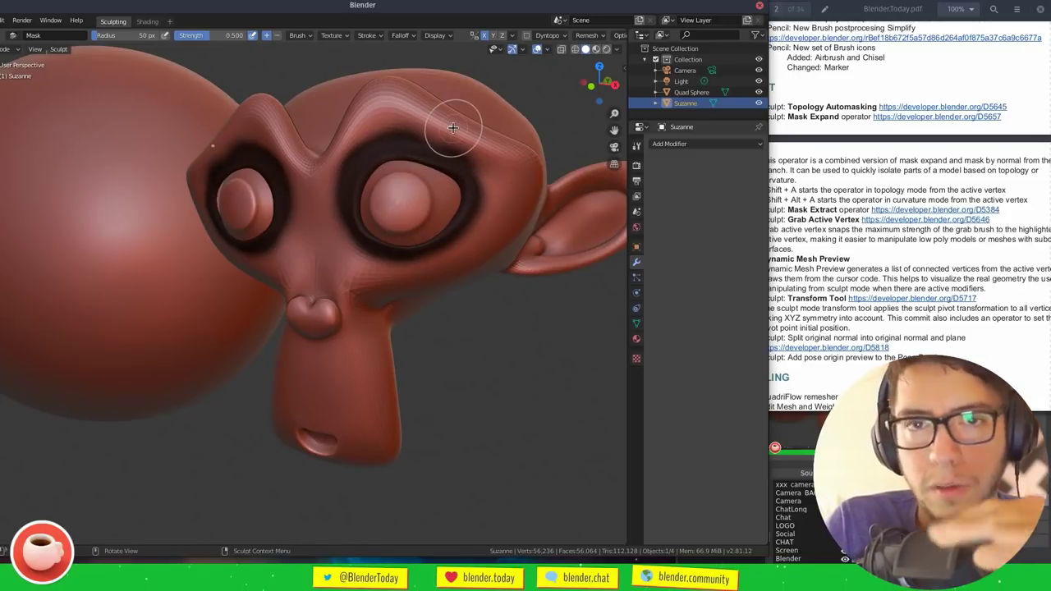
mouse_move(485, 187)
left_mouse_down()
mouse_move(494, 213)
mouse_move(468, 259)
mouse_move(361, 275)
mouse_move(337, 176)
mouse_move(356, 296)
mouse_move(331, 237)
left_mouse_up()
Switch to the browser and look through the Topology Automasking page D5645 around its demo video
mouse_move(436, 179)
left_mouse_down("super")
mouse_move(418, 559)
mouse_move(402, 590)
left_mouse_up("super")
left_click(424, 211)
scroll(727, 70, "down", 5)
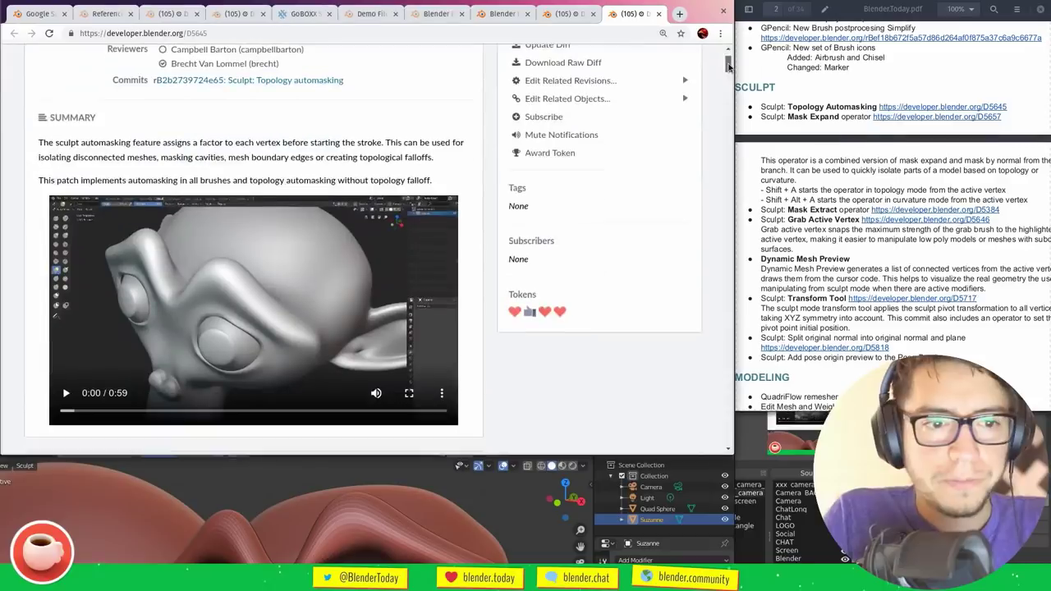
scroll(672, 181, "up", 1)
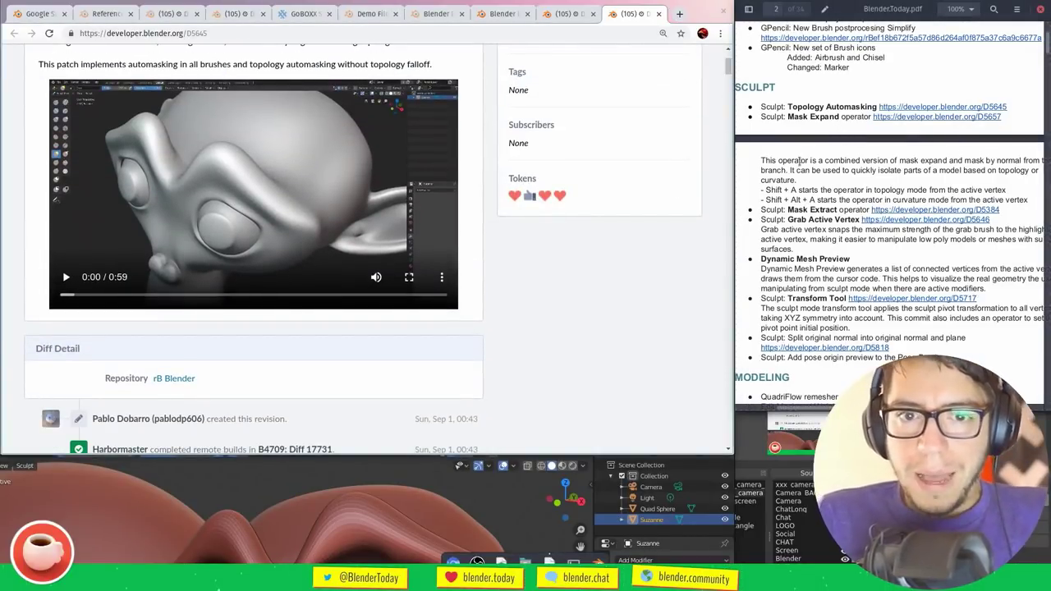
Return to the Blender window and paint a mask over Suzanne's mouth
left_click_drag(493, 506, 535, 155, "super")
left_click_drag(495, 237, 561, 206, "super")
mouse_move(442, 330)
middle_mouse_down()
mouse_move(471, 312)
mouse_move(481, 345)
mouse_move(473, 307)
mouse_move(372, 266)
middle_mouse_up()
scroll(411, 304, "up", 2)
mouse_move(373, 364)
left_mouse_down()
mouse_move(343, 377)
mouse_move(384, 387)
mouse_move(375, 387)
left_mouse_up()
middle_click_drag(399, 251, 384, 322)
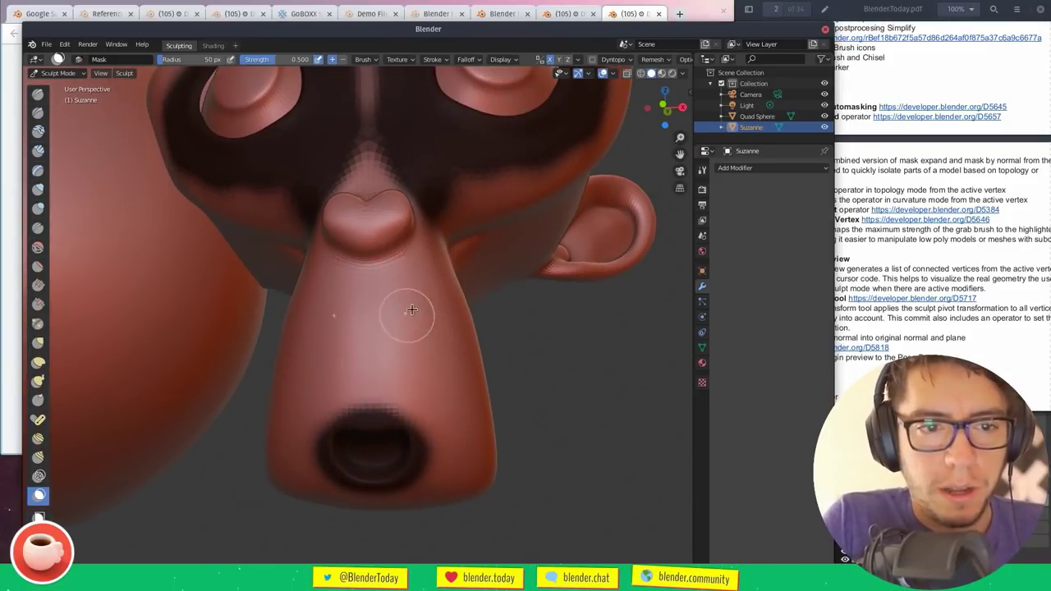
Set the Mask brush radius to 15 px and paint a zigzag mask line across the muzzle between nose and mouth
key("f")
left_click(418, 320)
left_click_drag(372, 302, 448, 368)
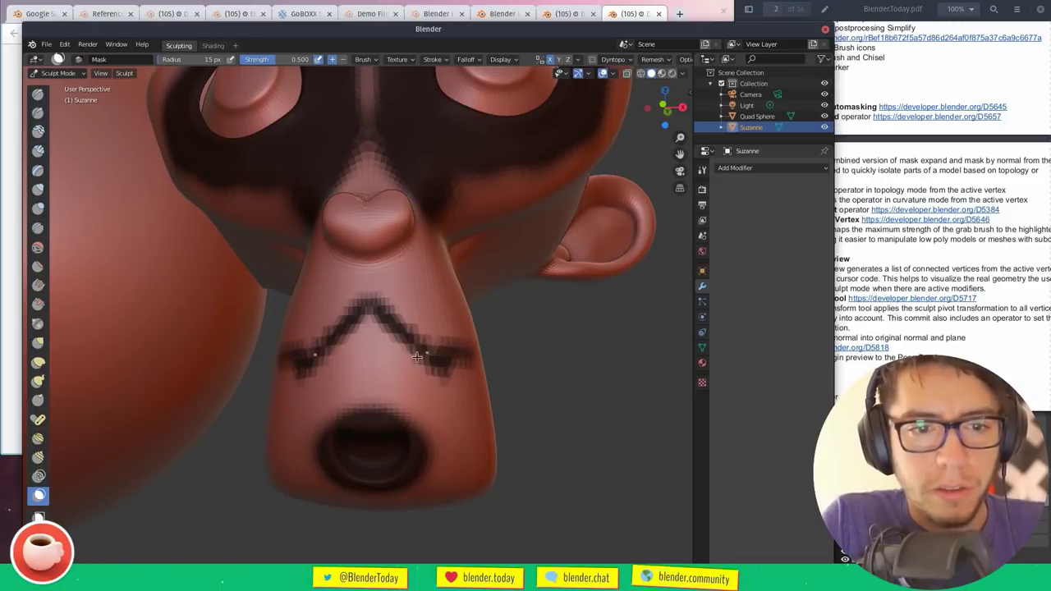
middle_click_drag(459, 359, 297, 324)
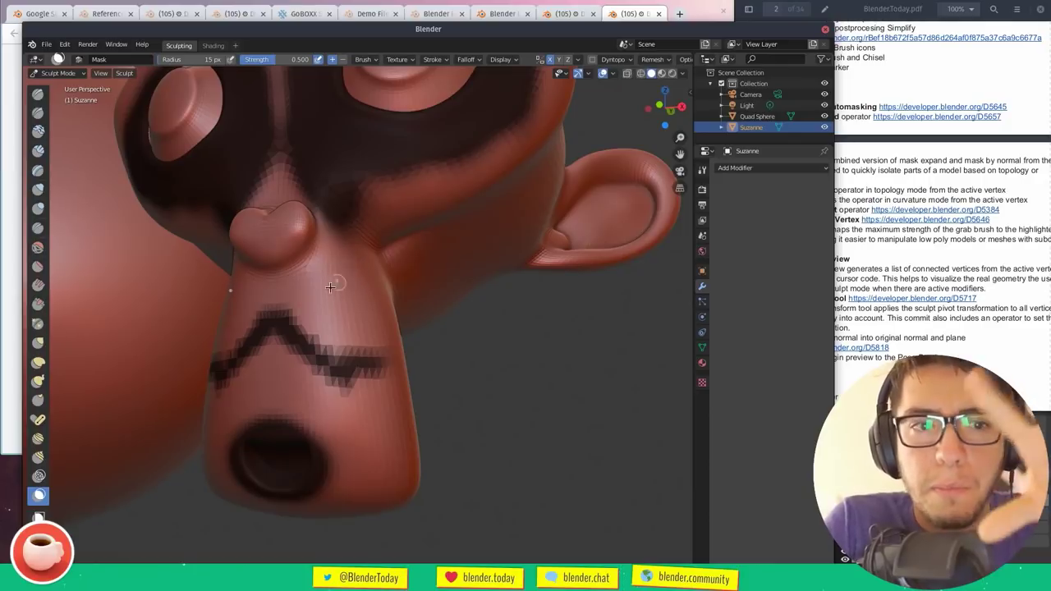
left_click_drag(386, 343, 362, 322, "super")
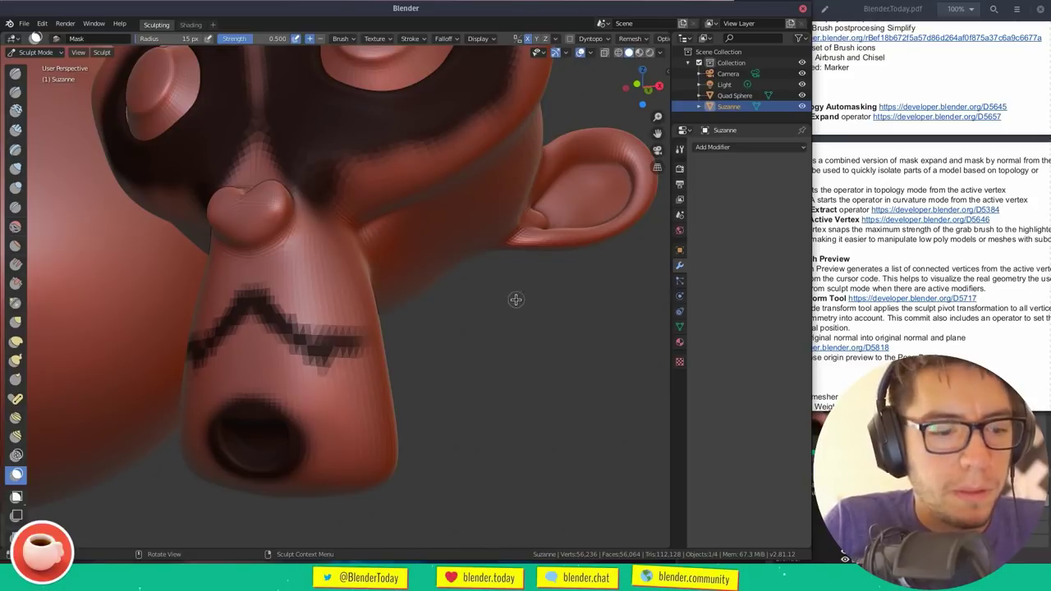
Grow the painted mask twice with the Mask Edit operations
key("a")
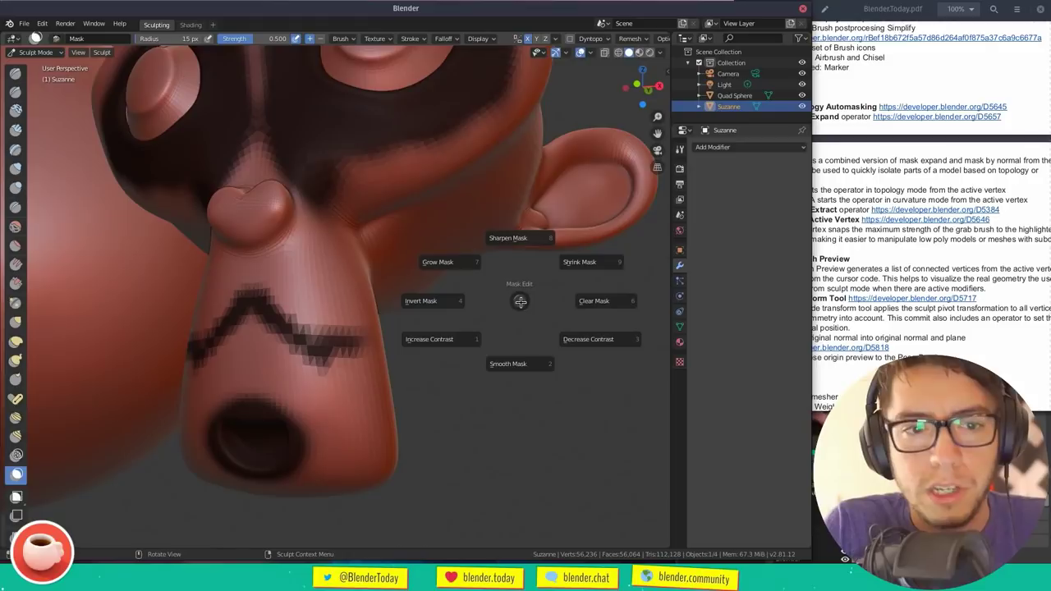
left_click(459, 262)
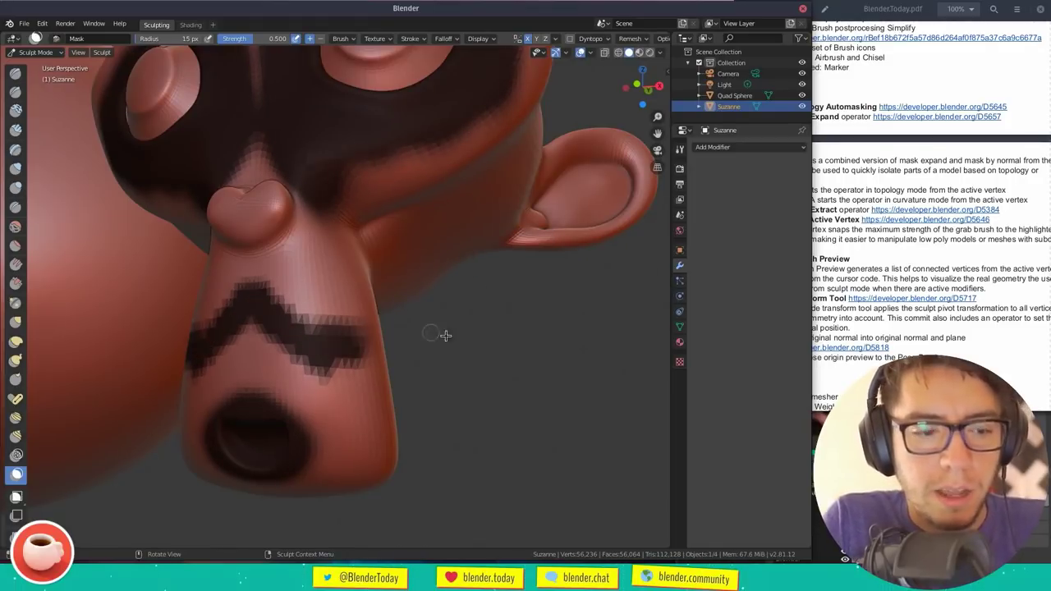
key("a")
left_click(446, 272)
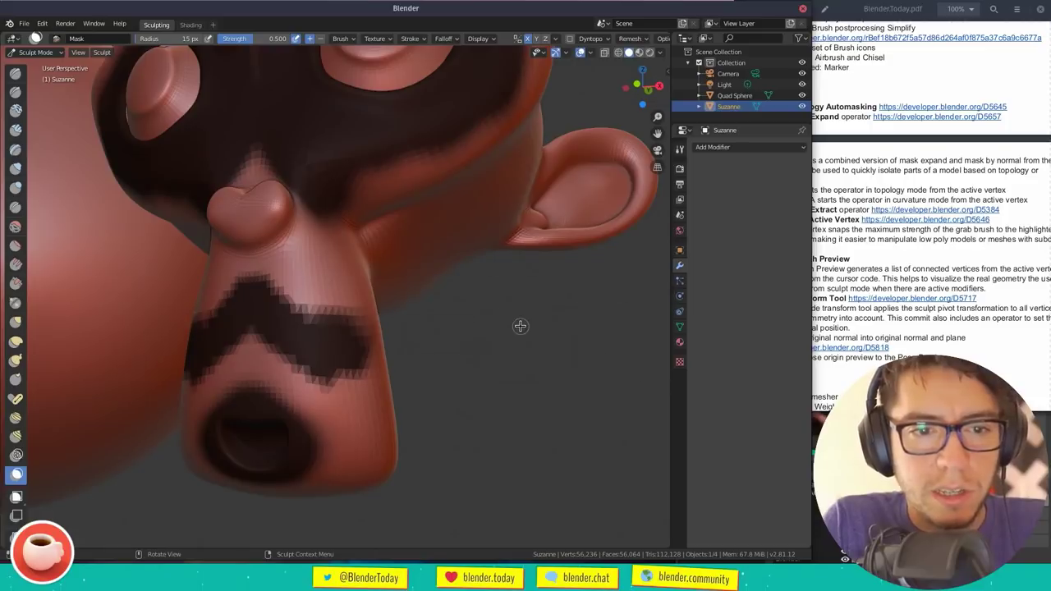
Apply Smooth Mask twice to soften the edges of the mask
key("a")
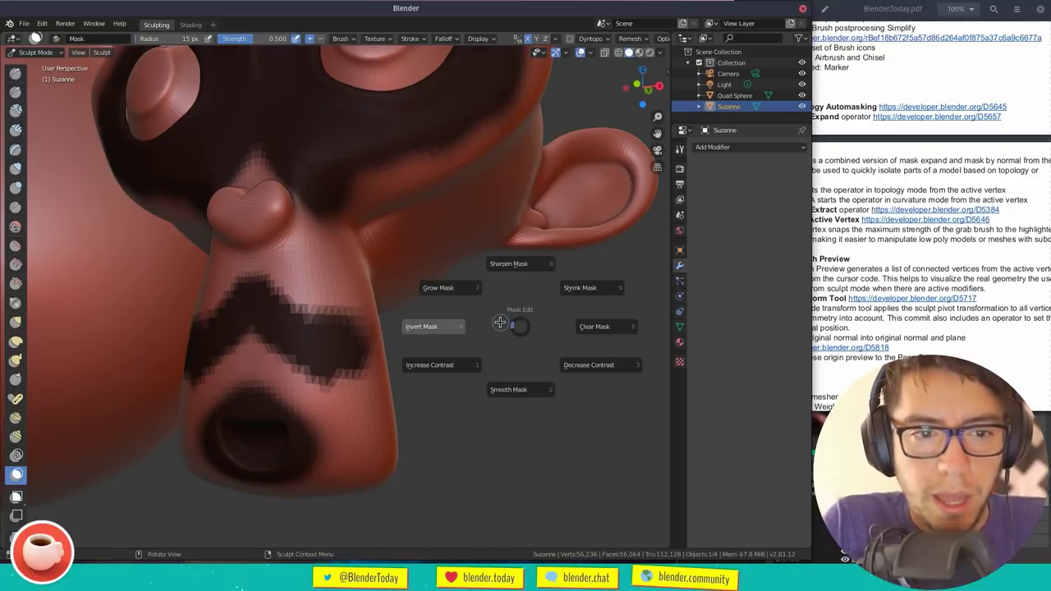
left_click(530, 386)
key("a")
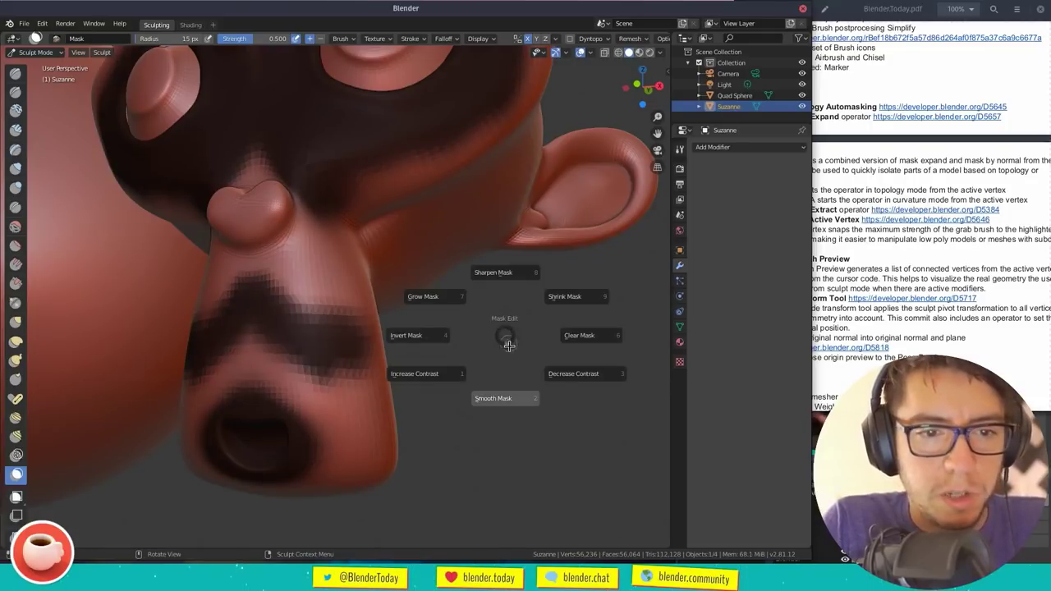
left_click(506, 393)
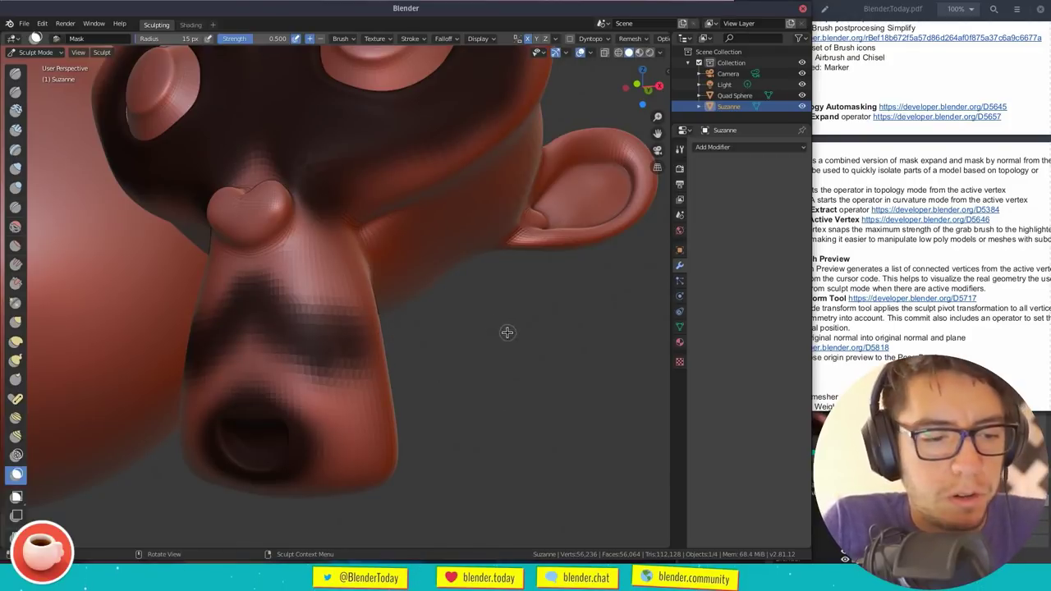
Apply Sharpen Mask twice to harden the edges of the mask
key("a")
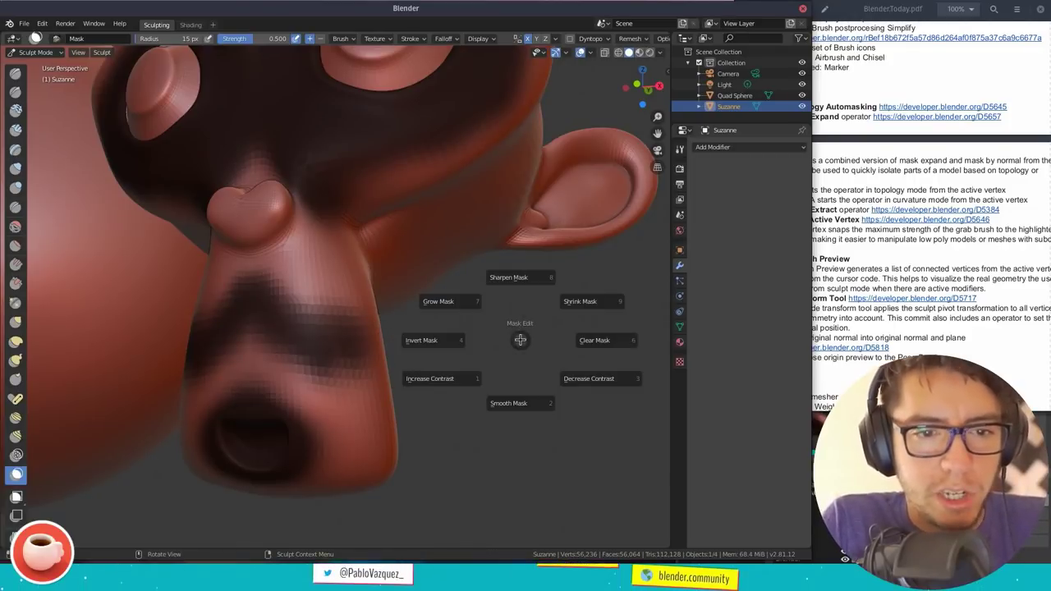
left_click(514, 279)
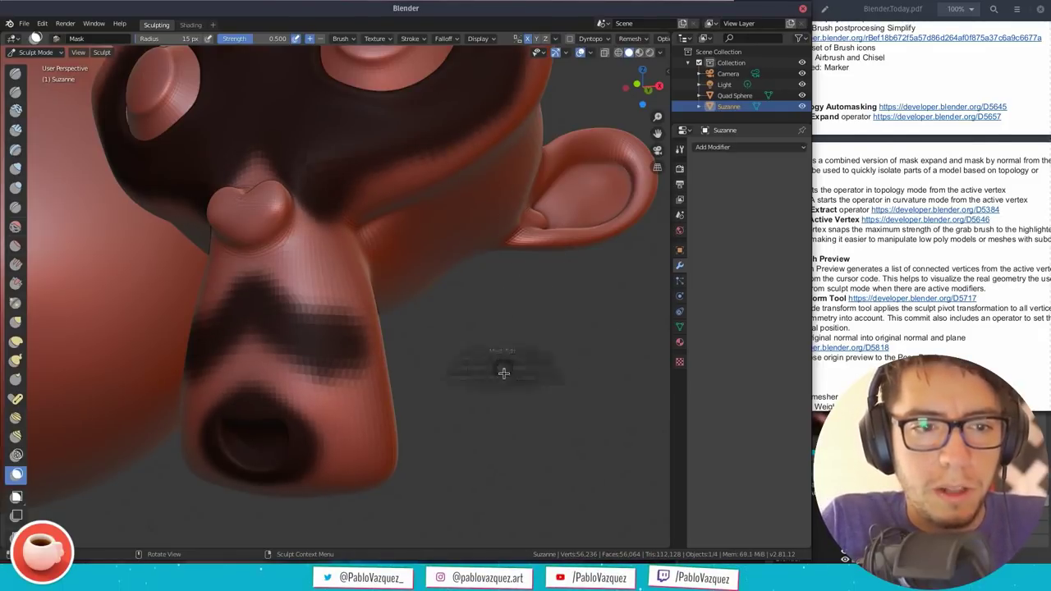
key("a")
left_click(468, 179)
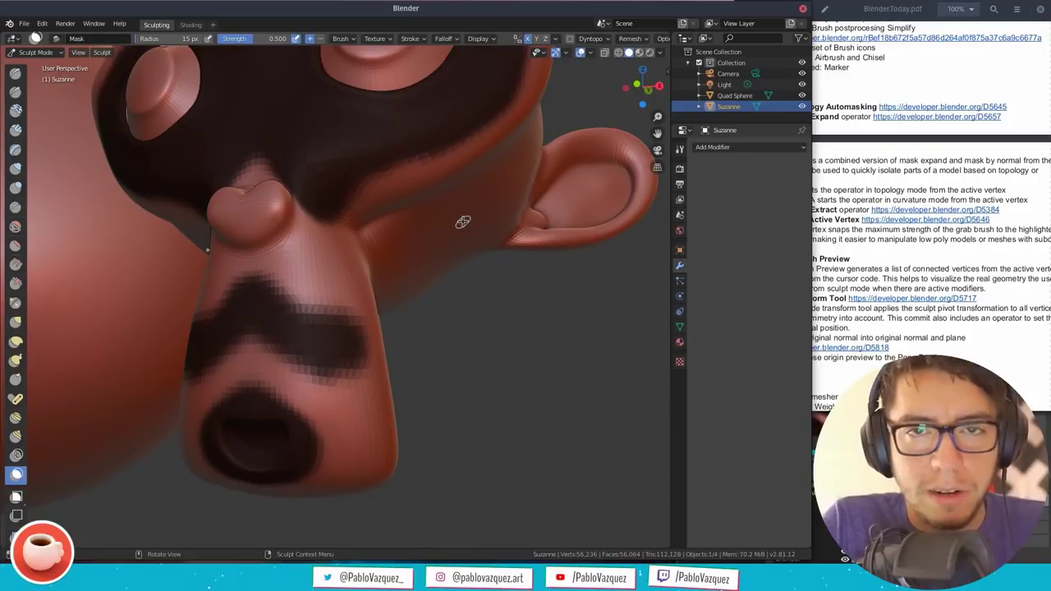
Shrink the mask repeatedly until the zigzag line on the muzzle is gone
key("a")
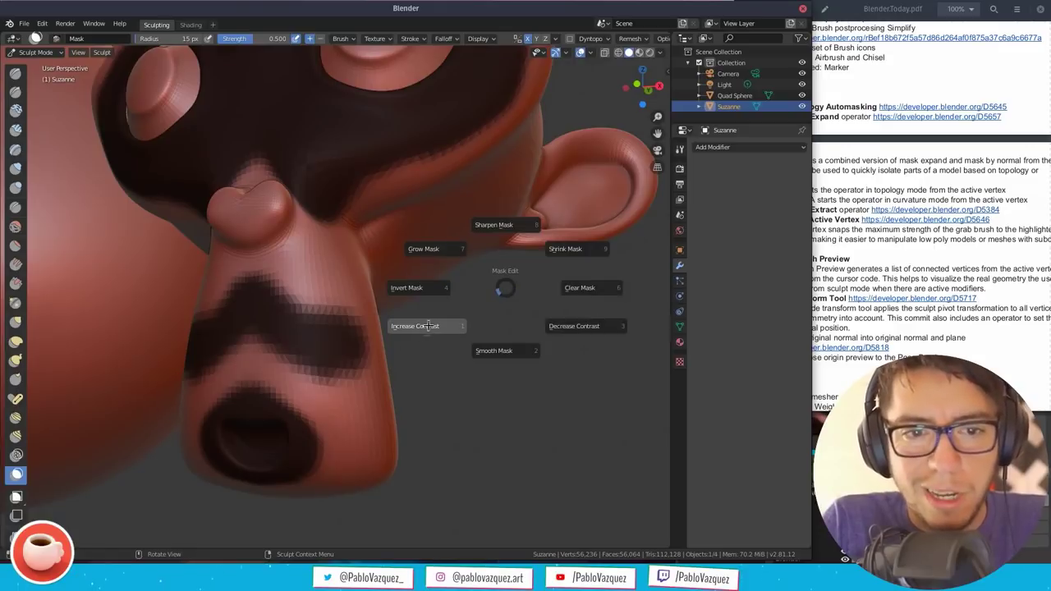
left_click(583, 248)
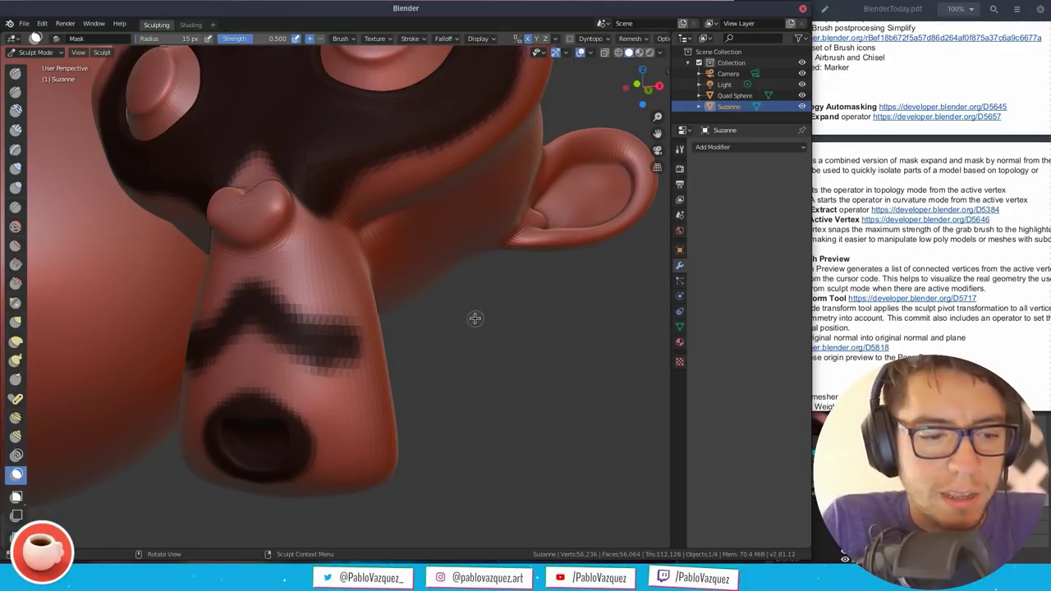
key("a")
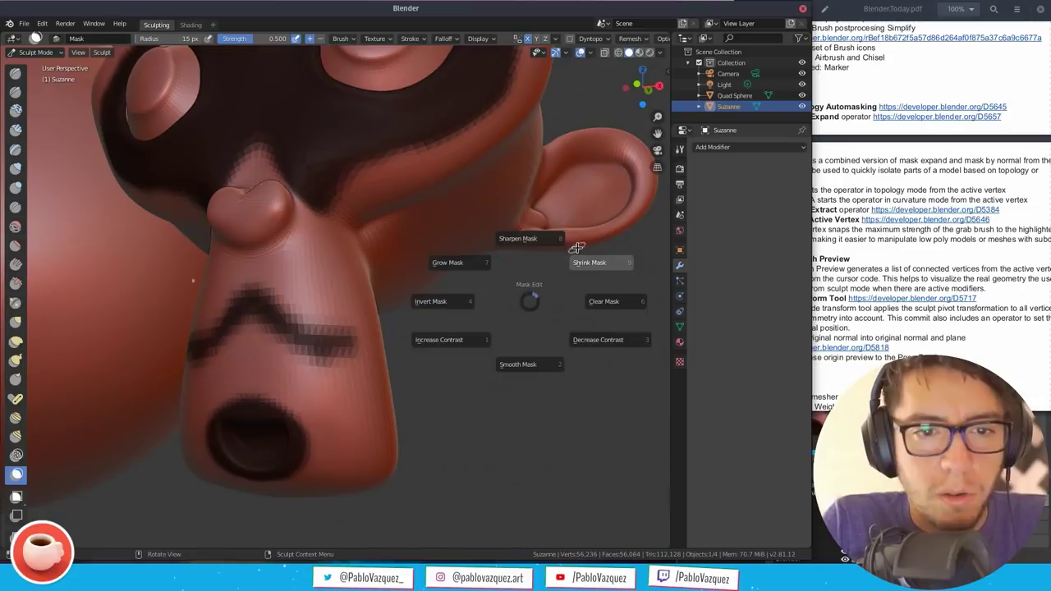
left_click(575, 263)
middle_click_drag(444, 313, 504, 305)
key("a")
left_click(514, 293)
key("a")
left_click(520, 272)
key("a")
left_click(542, 255)
key("a")
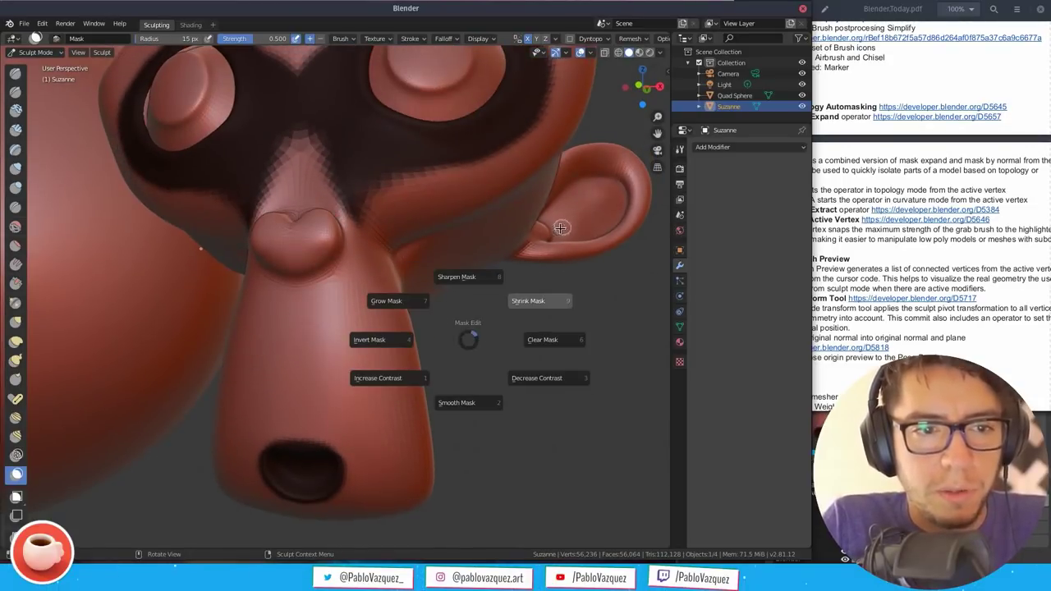
left_click(542, 267)
scroll(511, 290, "down", 3)
middle_click_drag(510, 274, 358, 276)
Open the Mask Extract operator link D5384 from the BlenderToday.pdf notes in the browser and close an older review tab
left_click(854, 261)
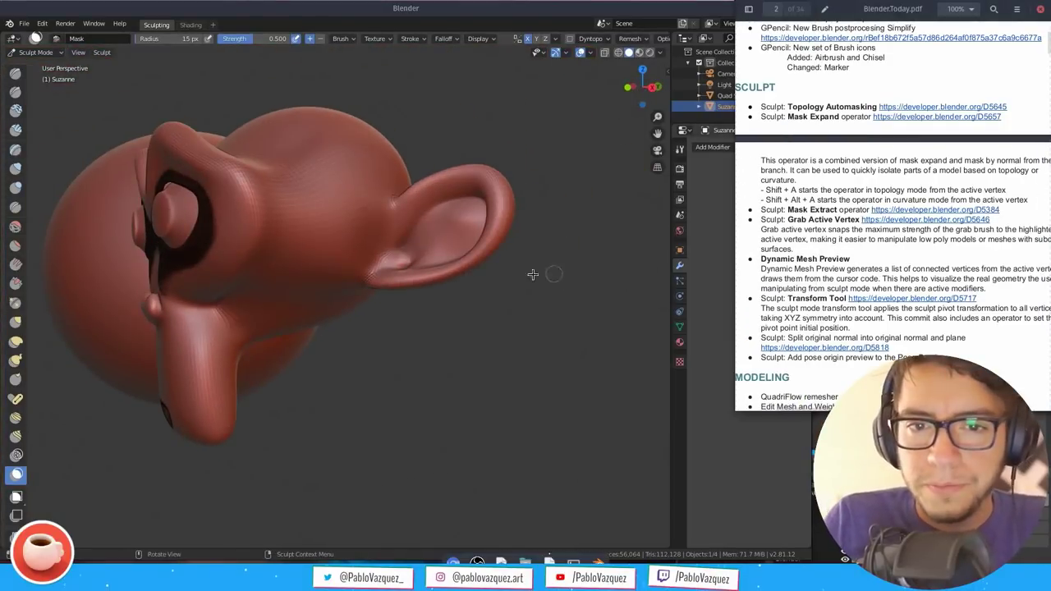
left_click_drag(623, 106, 521, 430, "super")
left_click(903, 210)
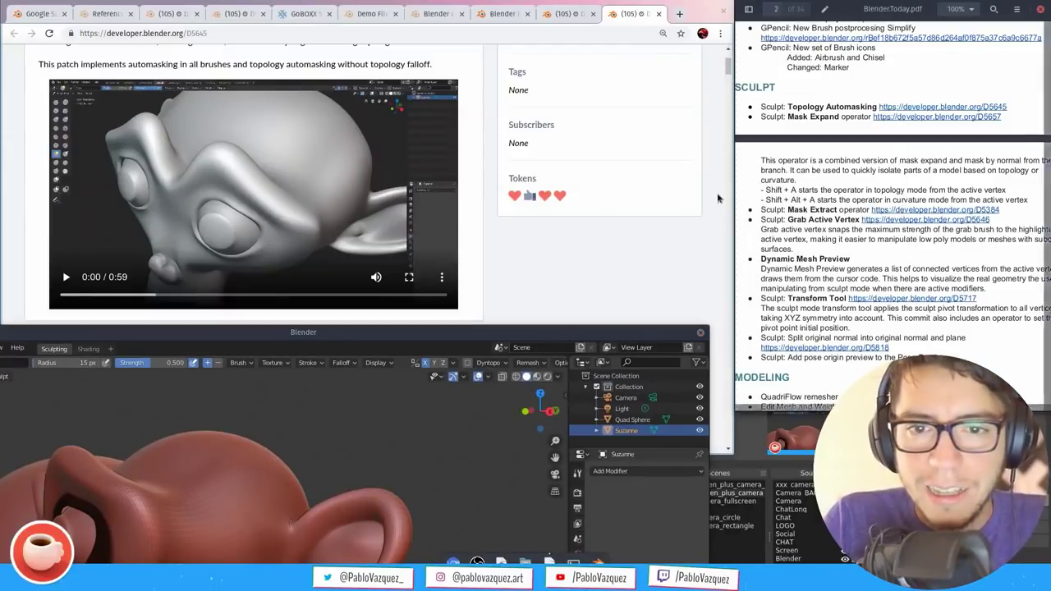
right_click(886, 211)
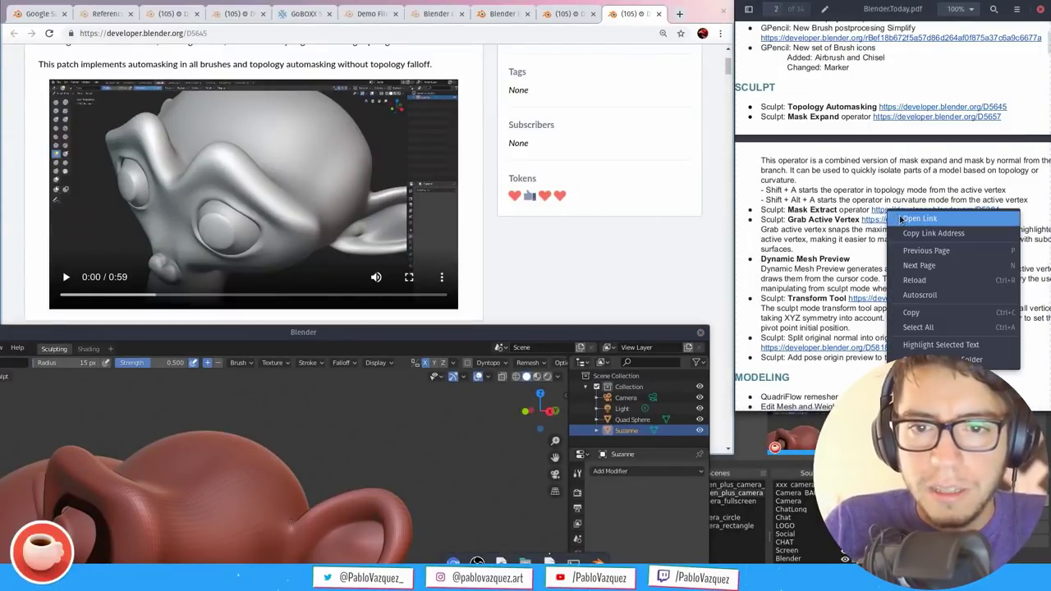
left_click(918, 219)
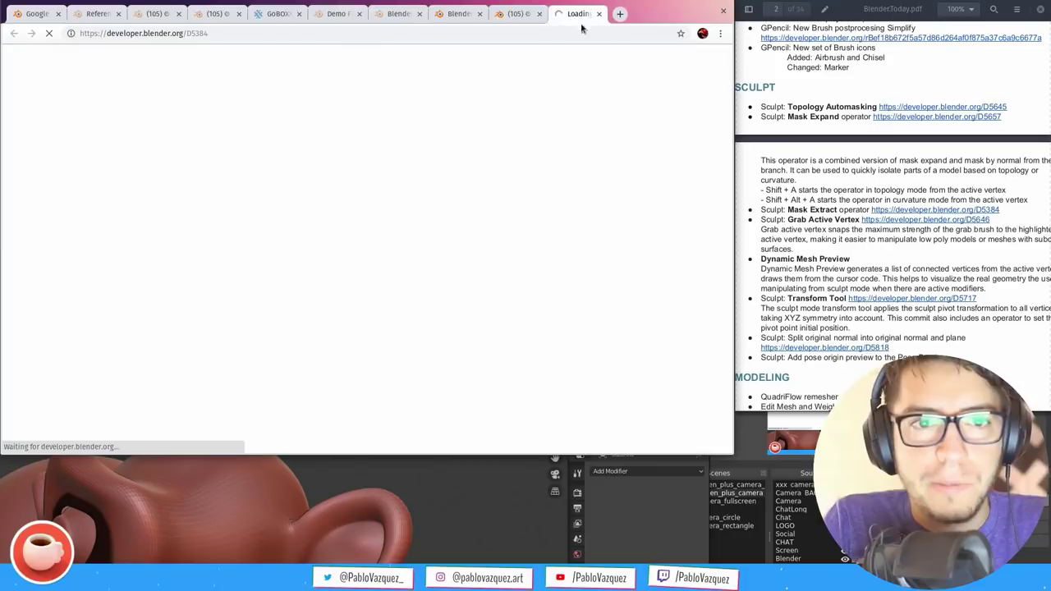
left_click(539, 14)
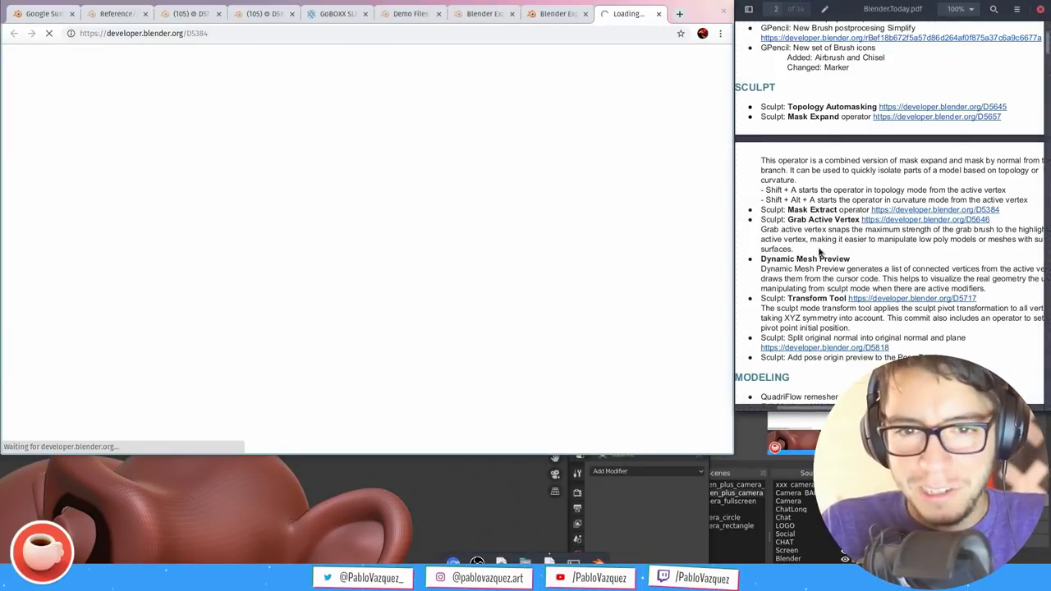
Rearrange the Blender window behind the browser and view the Mask Extract summary and video on page D5384
mouse_move(693, 221)
right_mouse_down("super")
mouse_move(669, 214)
mouse_move(694, 206)
right_mouse_up("super")
left_click_drag(502, 504, 568, 426, "super")
right_click_drag(568, 426, 456, 491, "super")
left_click_drag(505, 425, 636, 489, "super")
left_click_drag(665, 142, 667, 142, "super")
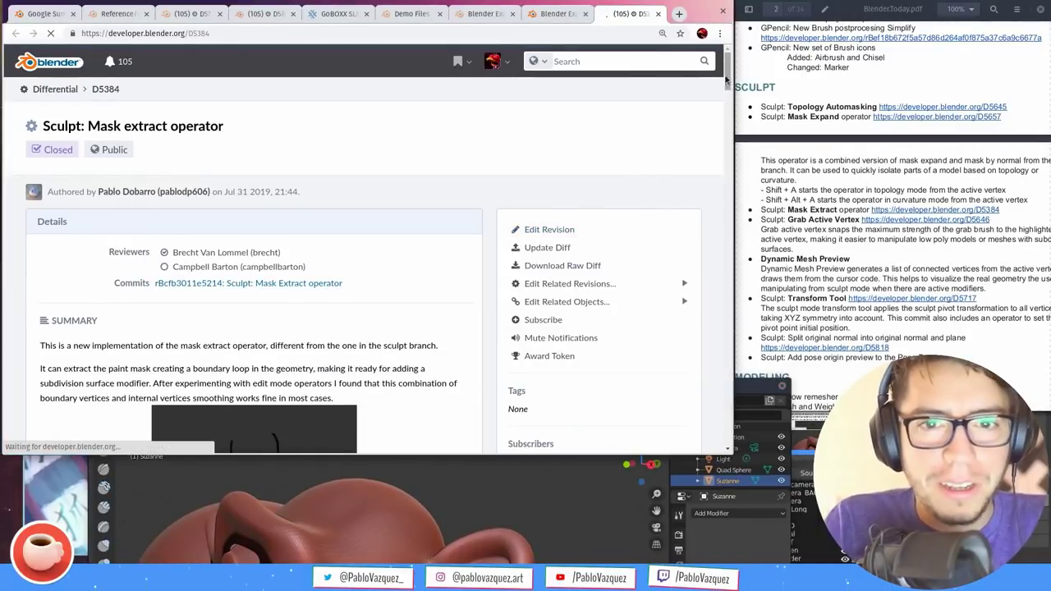
scroll(726, 80, "down", 2)
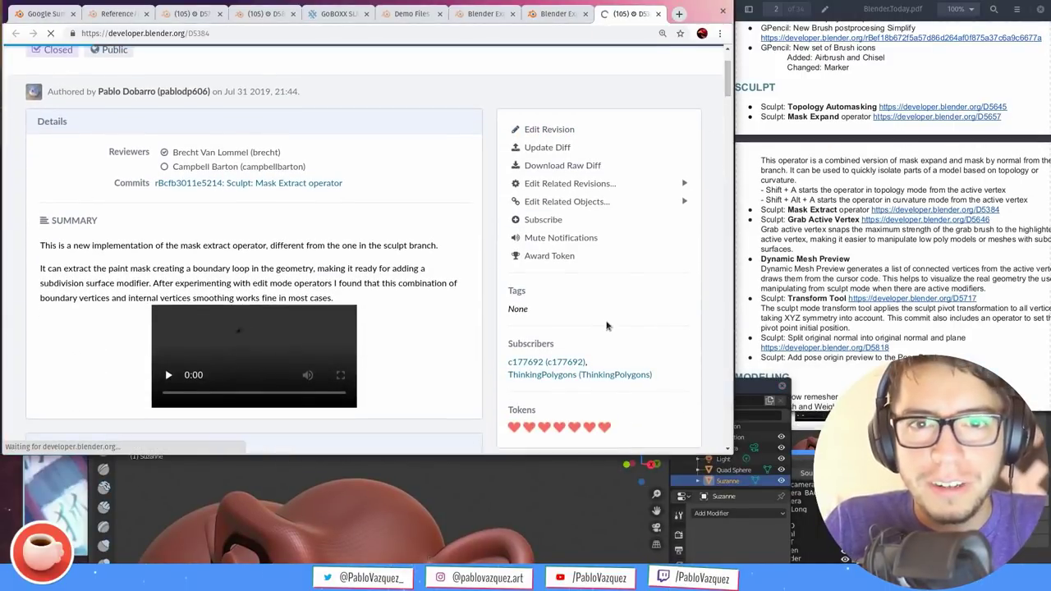
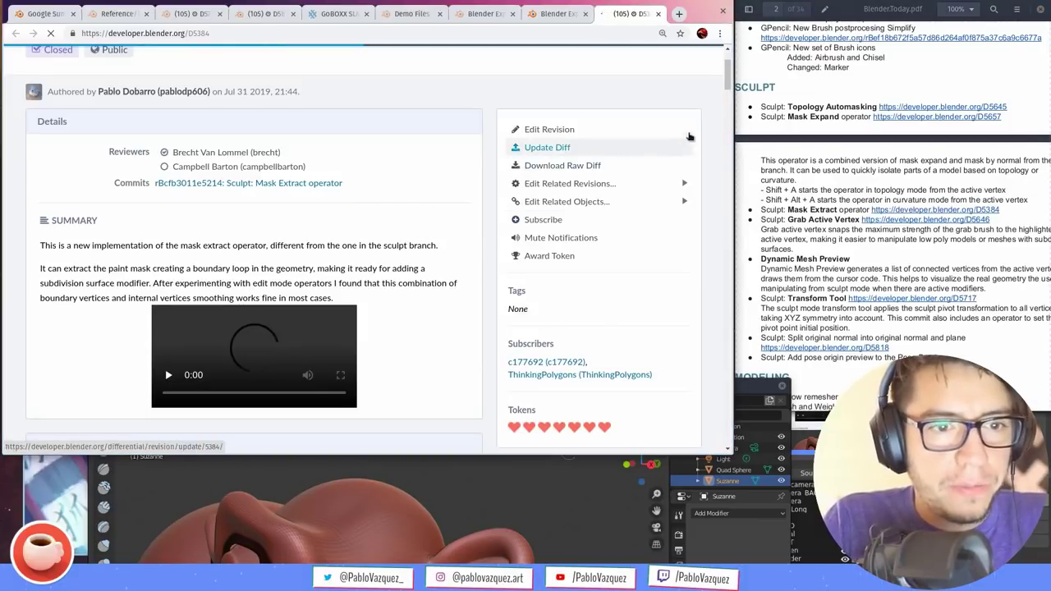
Shorten the browser window and place the Blender window in front of it with the masked monkey head in view
right_click_drag(670, 364, 667, 321, "super")
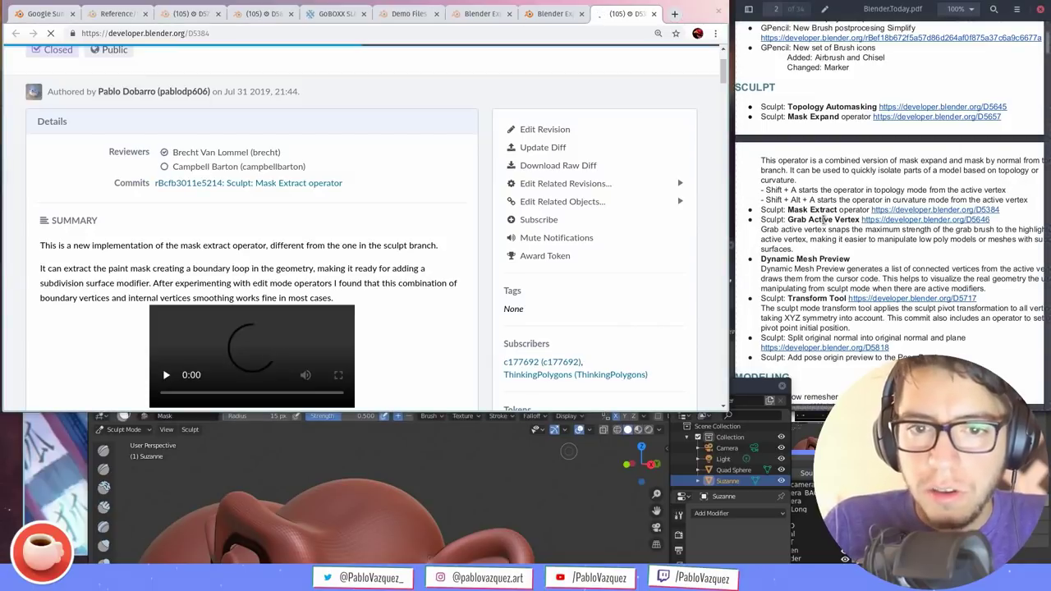
left_click_drag(571, 509, 554, 151, "super")
left_click_drag(453, 223, 444, 219, "super")
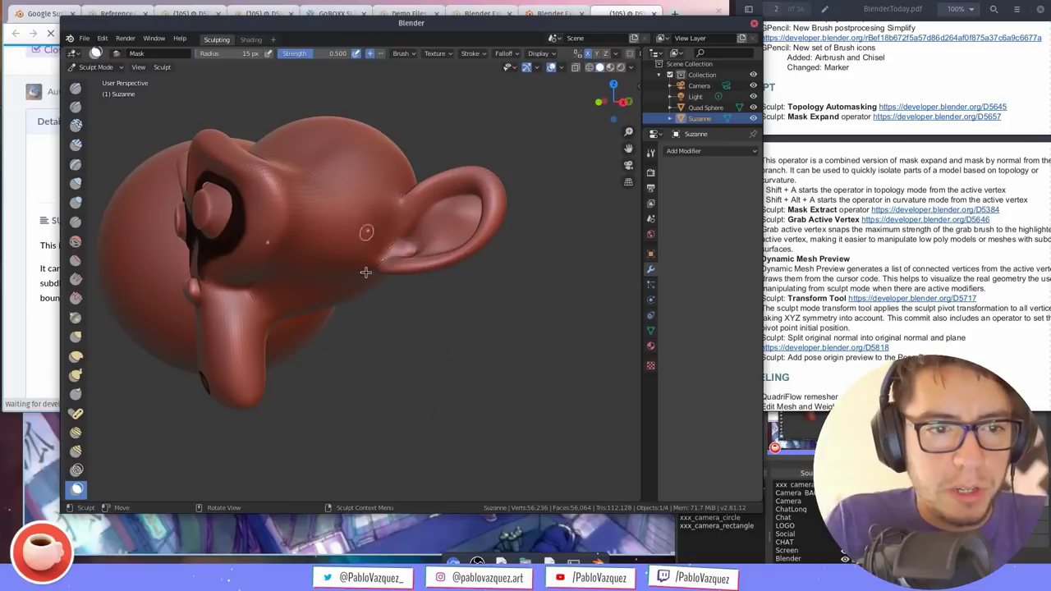
middle_click_drag(389, 216, 444, 220)
middle_click_drag(491, 162, 468, 216, "shift")
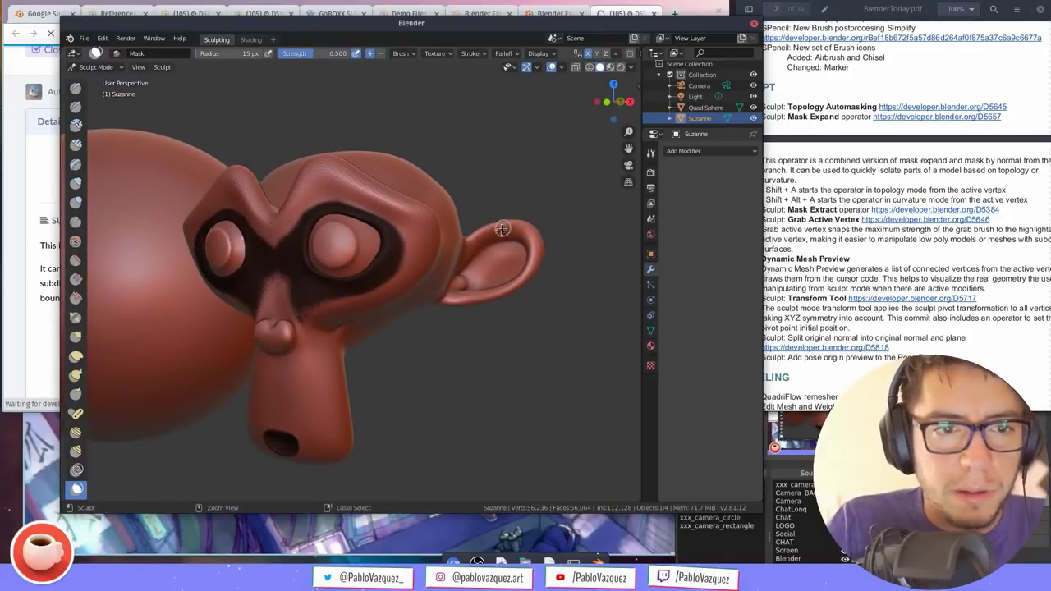
Switch to Object Mode and delete the masked Suzanne head
key("ctrl+Tab")
left_click(410, 259)
key("x")
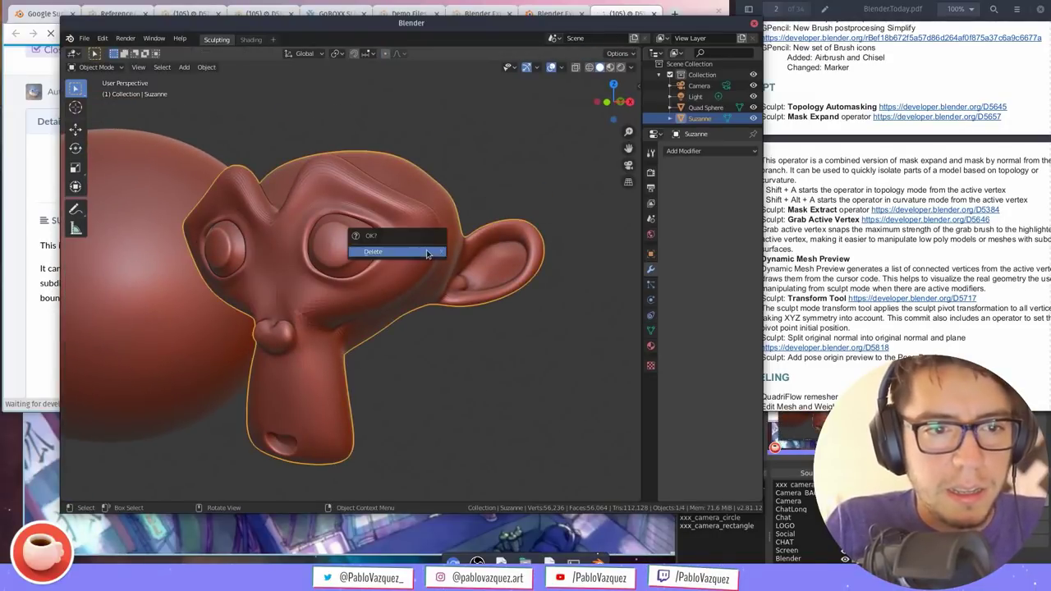
left_click(427, 253)
Add a new Monkey mesh and give it a Subdivision Surface modifier with viewport level 3
key("shift+a")
key("m")
key("Escape")
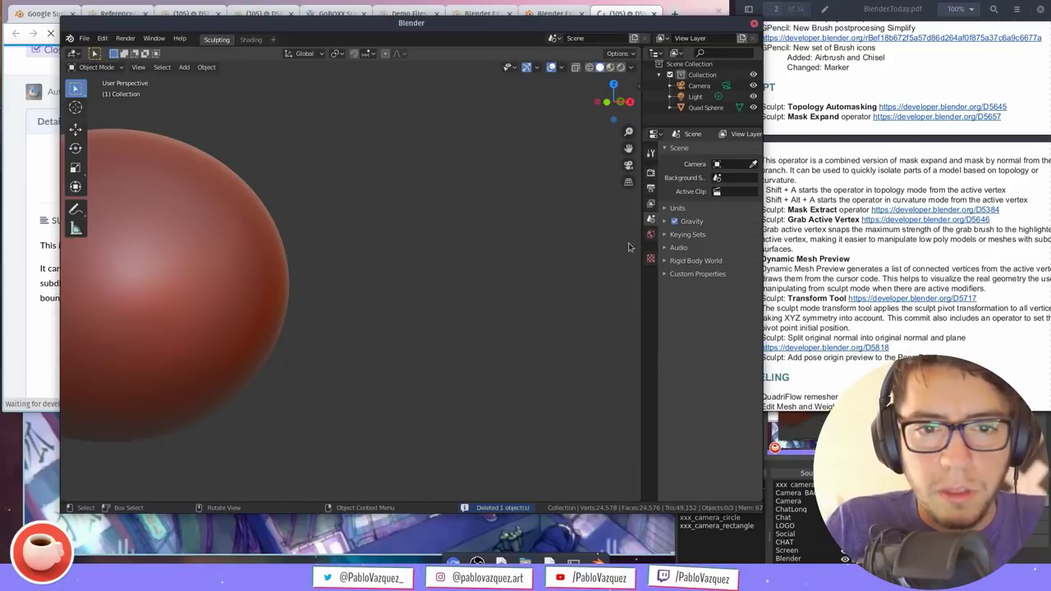
key("shift+a")
mouse_move(404, 257)
left_click(506, 358)
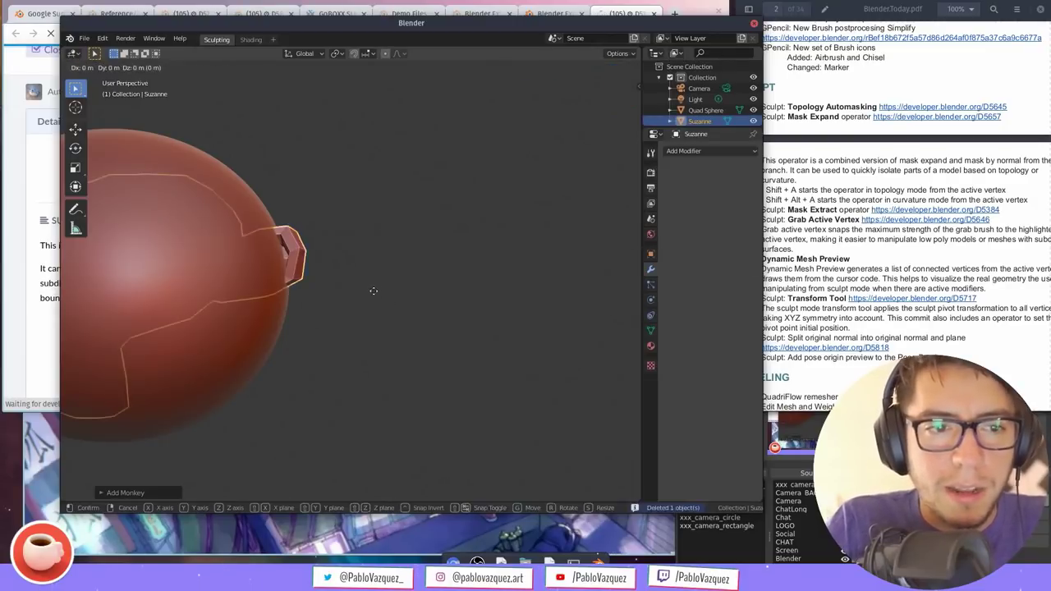
key("KP_Decimal")
key("ctrl+3")
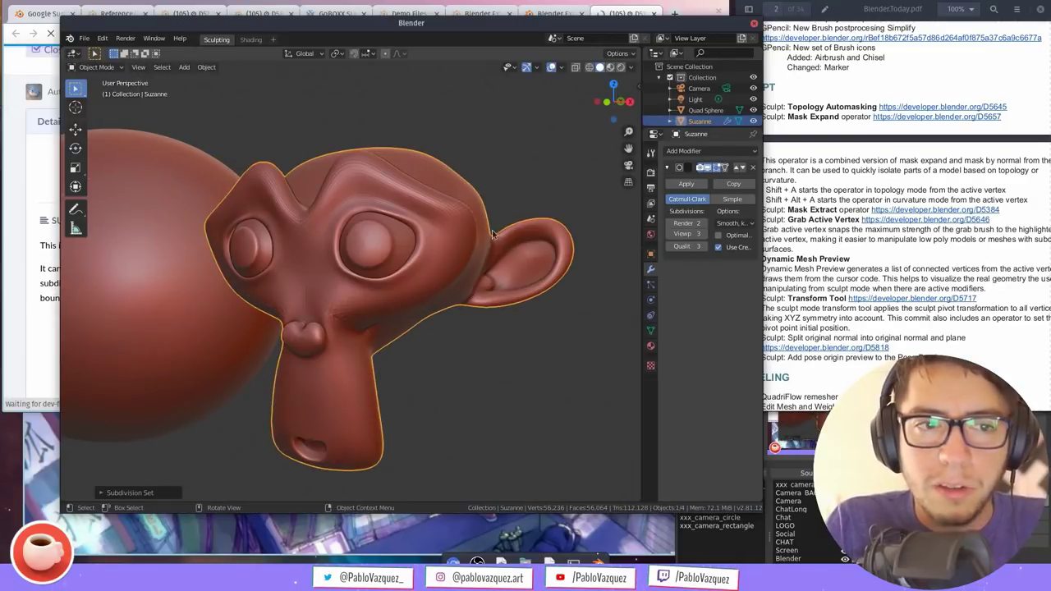
mouse_move(395, 215)
left_mouse_down("super")
mouse_move(572, 214)
mouse_move(517, 220)
mouse_move(397, 199)
left_mouse_up("super")
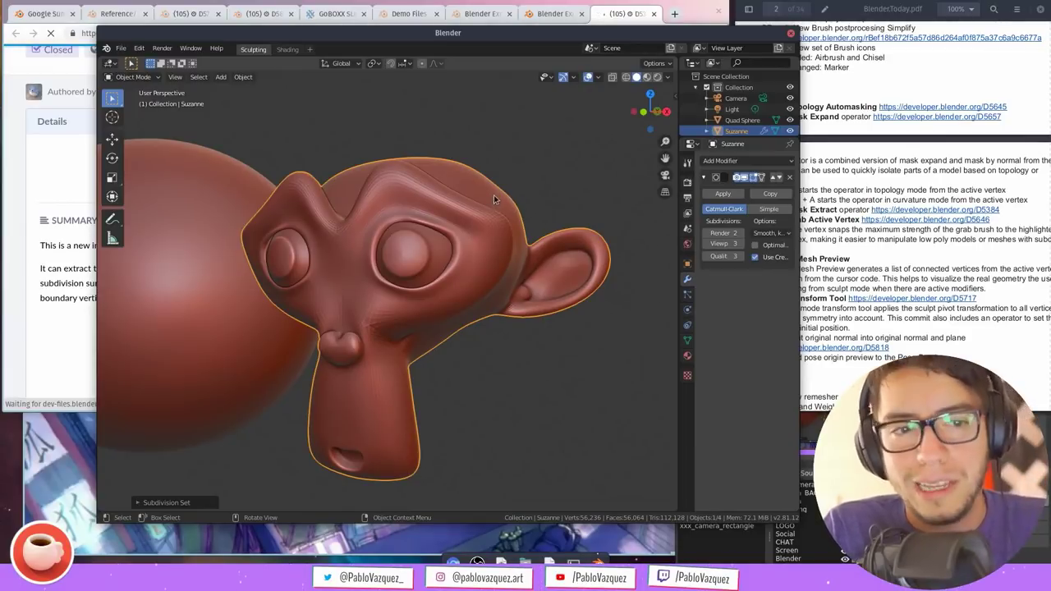
Enter Sculpt Mode, choose the Grab brush with a 64 px radius, and enable Grab Active Vertex in the brush settings
key("ctrl+Tab")
left_click(458, 292)
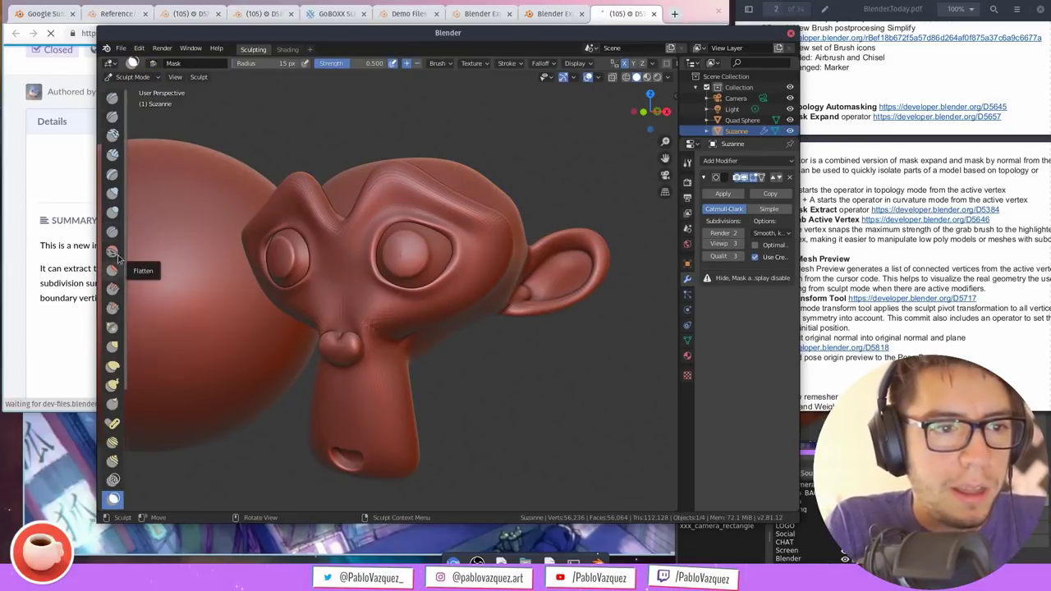
left_click_drag(128, 320, 129, 317)
mouse_move(214, 330)
left_mouse_down()
mouse_move(123, 327)
mouse_move(199, 327)
left_mouse_up()
left_click(157, 349)
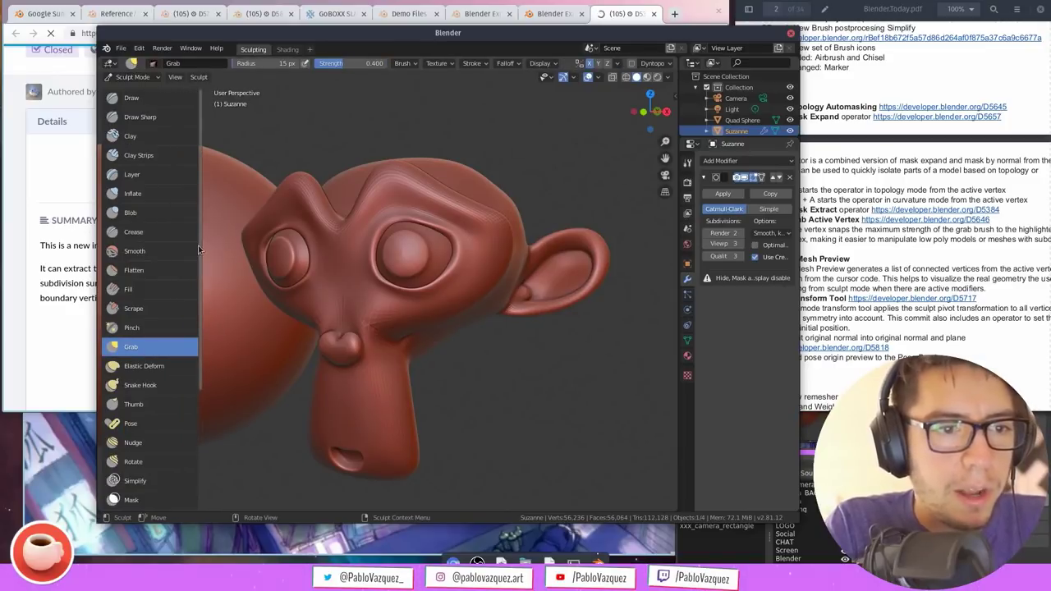
left_click_drag(202, 247, 188, 248)
key("f")
left_click(465, 187)
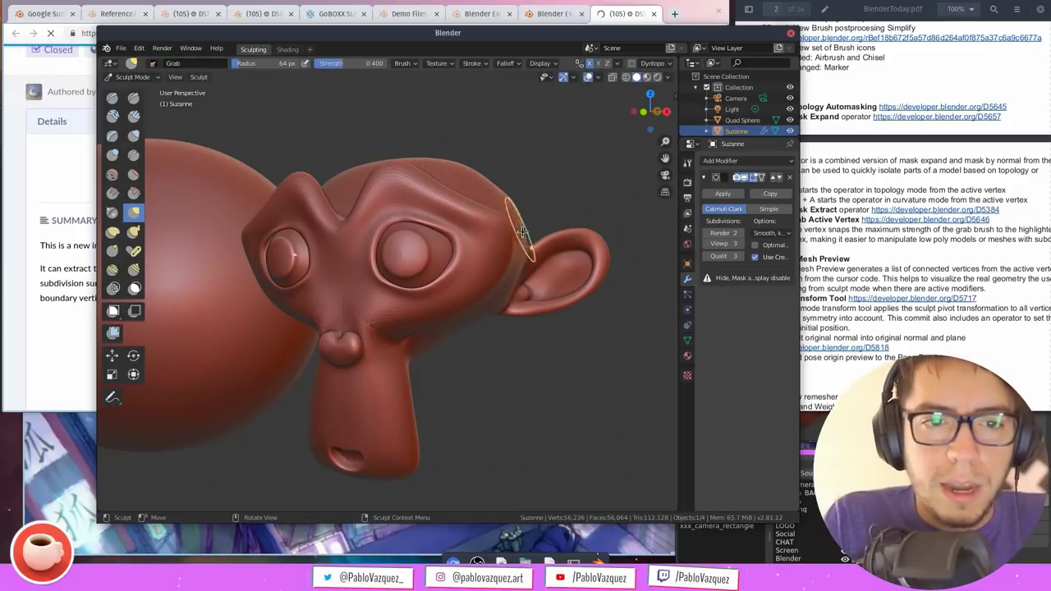
key("n")
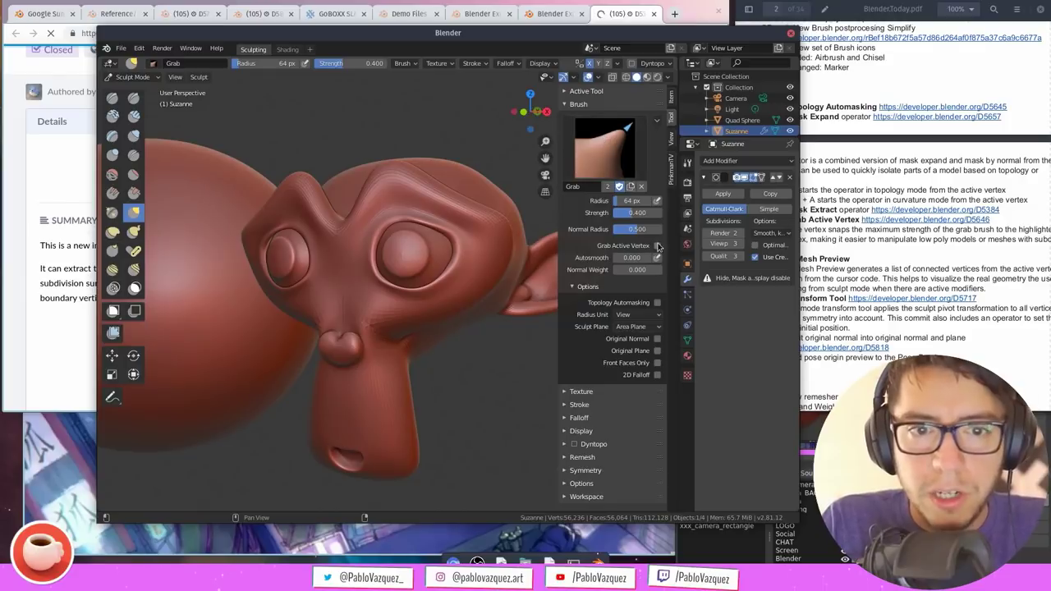
key("n")
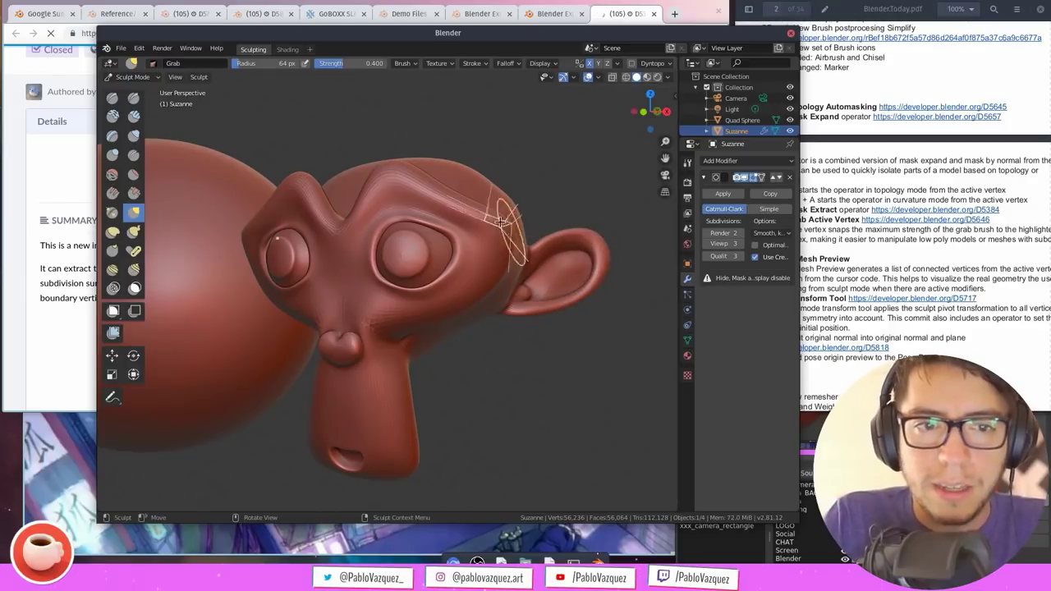
Test the Grab brush on the monkey's brow and forehead with small pulls, following the Dynamic Mesh Preview around the active vertex
middle_click_drag(486, 257, 442, 224)
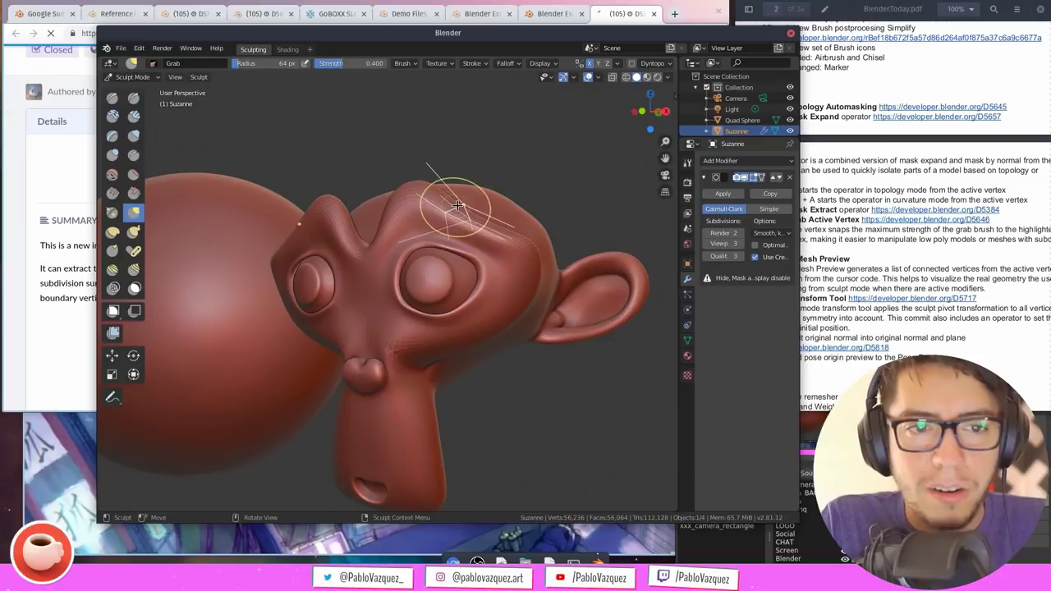
left_click_drag(473, 181, 471, 185)
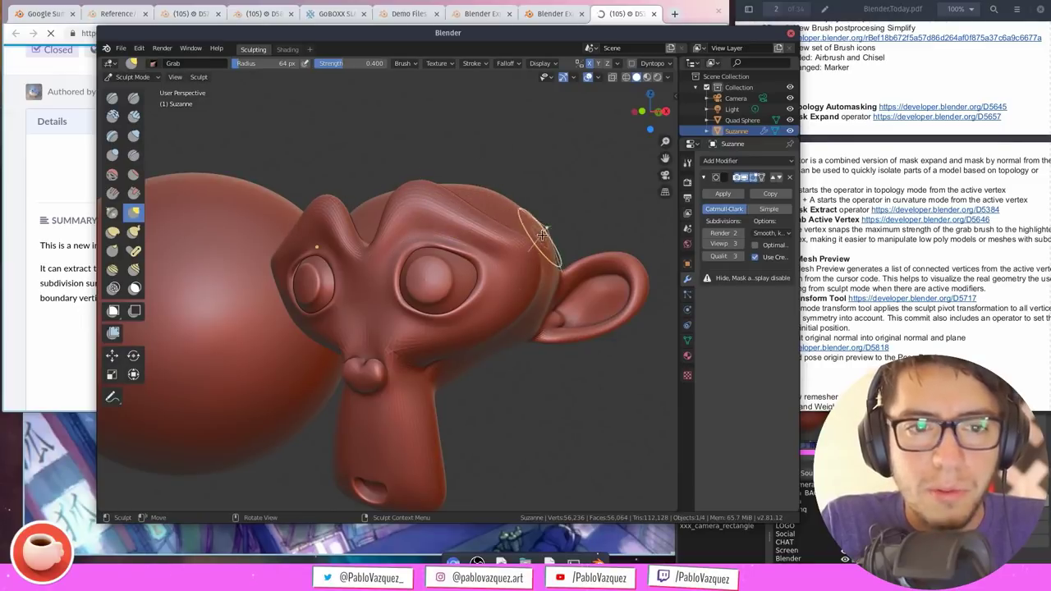
mouse_move(539, 243)
left_mouse_down()
mouse_move(567, 206)
mouse_move(518, 211)
left_mouse_up()
left_click_drag(454, 210, 479, 195)
left_click_drag(404, 222, 406, 229)
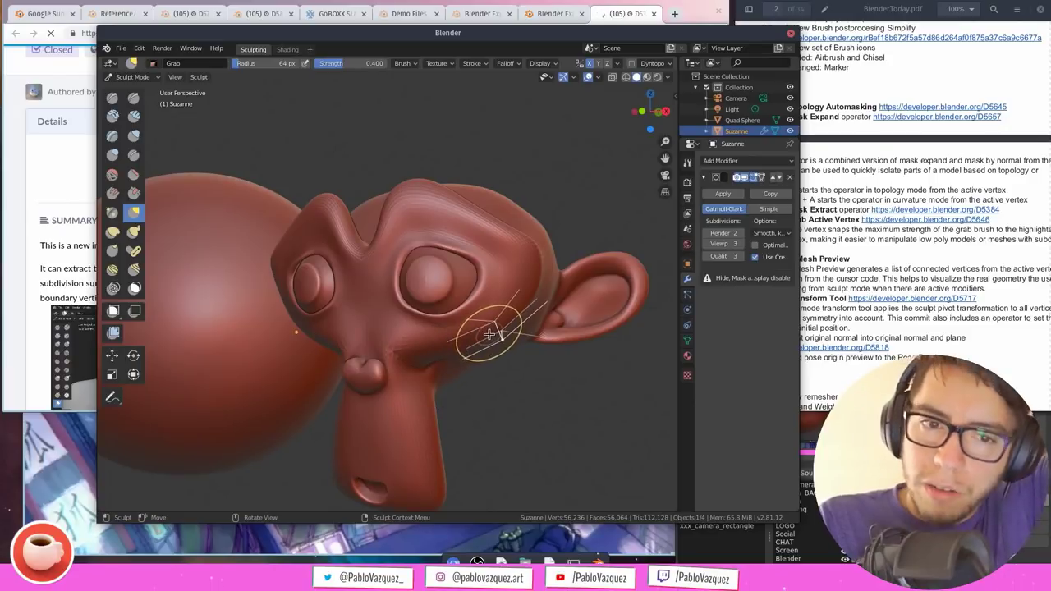
mouse_move(505, 232)
left_mouse_down()
mouse_move(514, 178)
mouse_move(423, 168)
mouse_move(419, 146)
mouse_move(349, 172)
mouse_move(328, 162)
mouse_move(332, 185)
left_mouse_up()
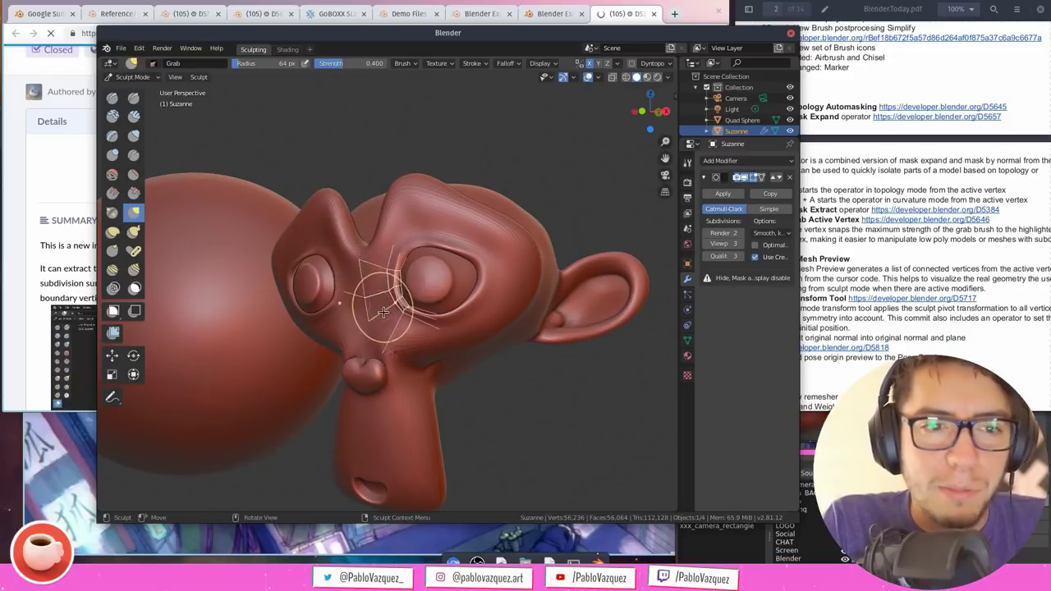
middle_click_drag(459, 250, 535, 256)
scroll(539, 264, "up", 4)
mouse_move(488, 277)
left_mouse_down()
mouse_move(458, 238)
mouse_move(465, 243)
left_mouse_up()
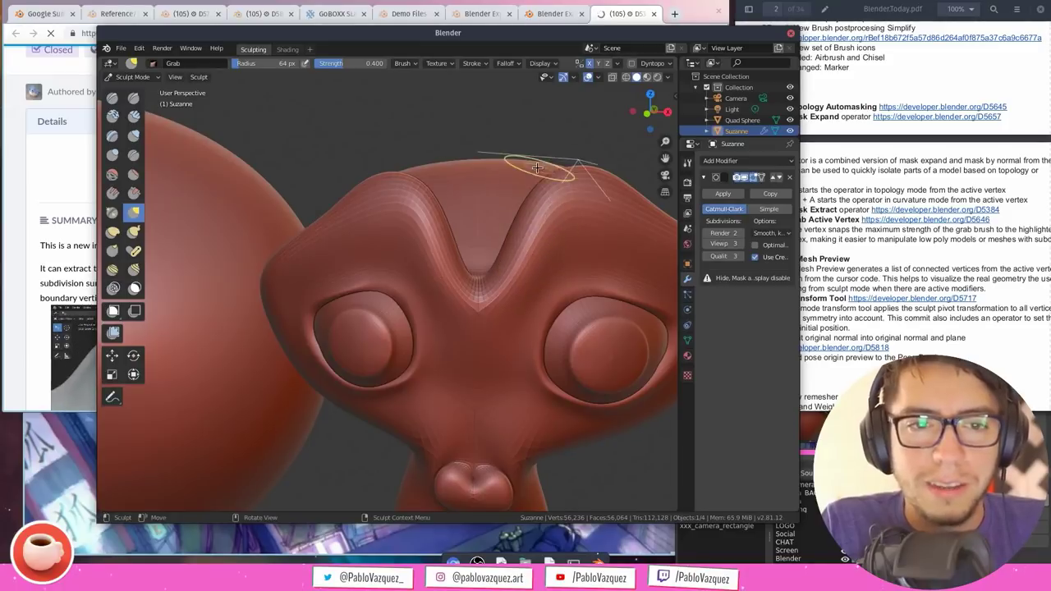
left_click_drag(578, 128, 580, 133)
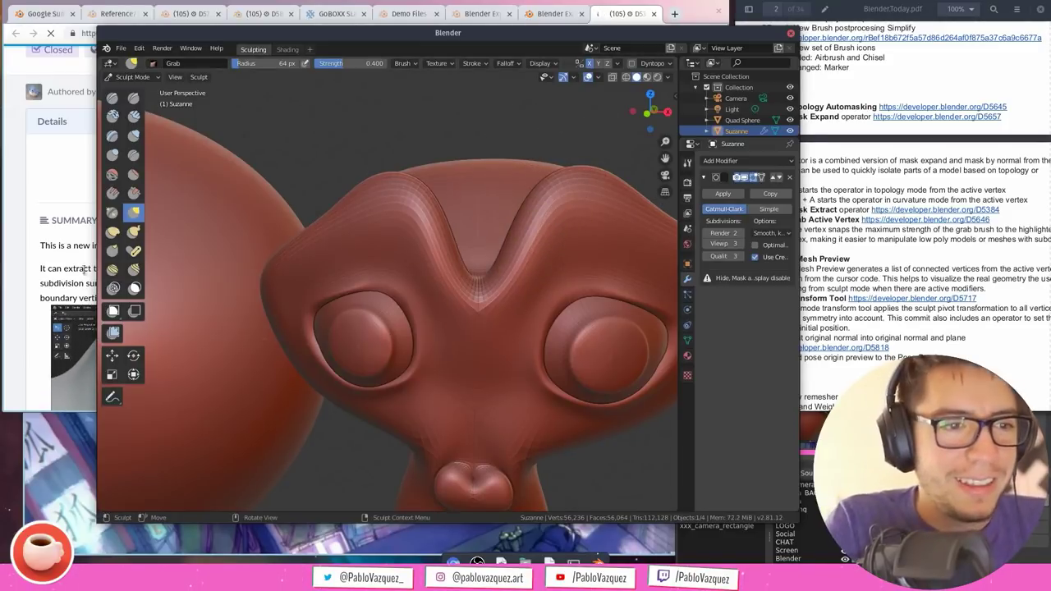
Switch to the browser, enlarge its window and watch the Mask Extract demo video on page D5384
left_click(65, 288)
scroll(725, 77, "down", 4)
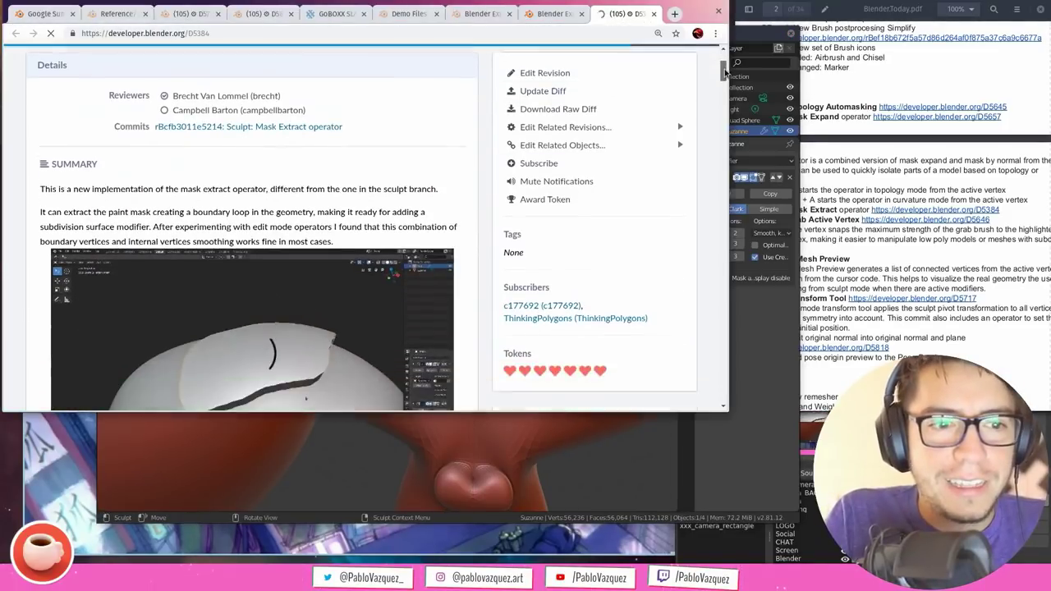
left_click_drag(726, 77, 726, 78)
right_click_drag(539, 351, 547, 424, "alt")
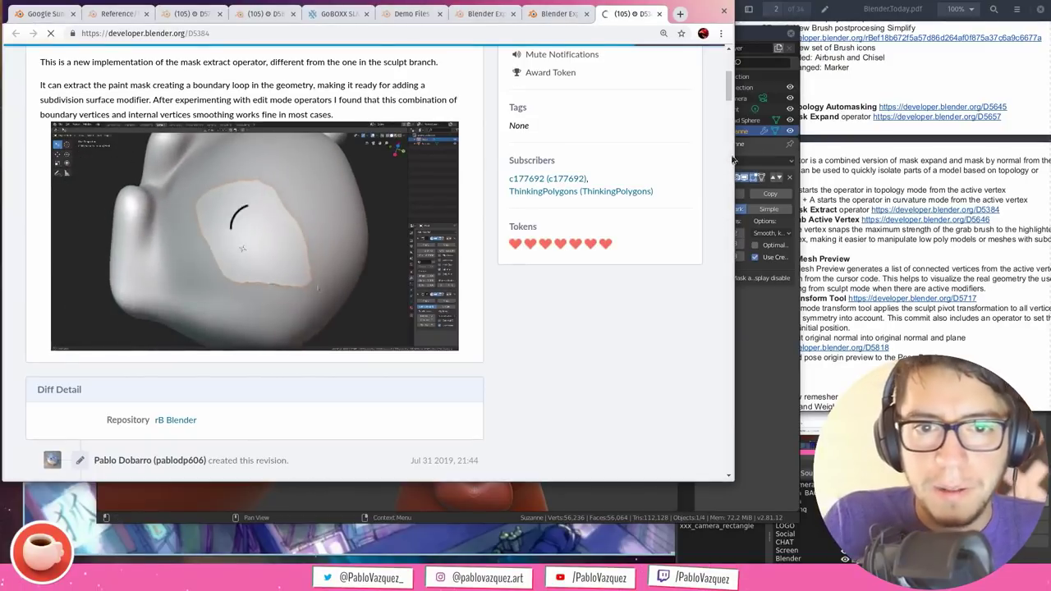
left_click(152, 305)
key("space")
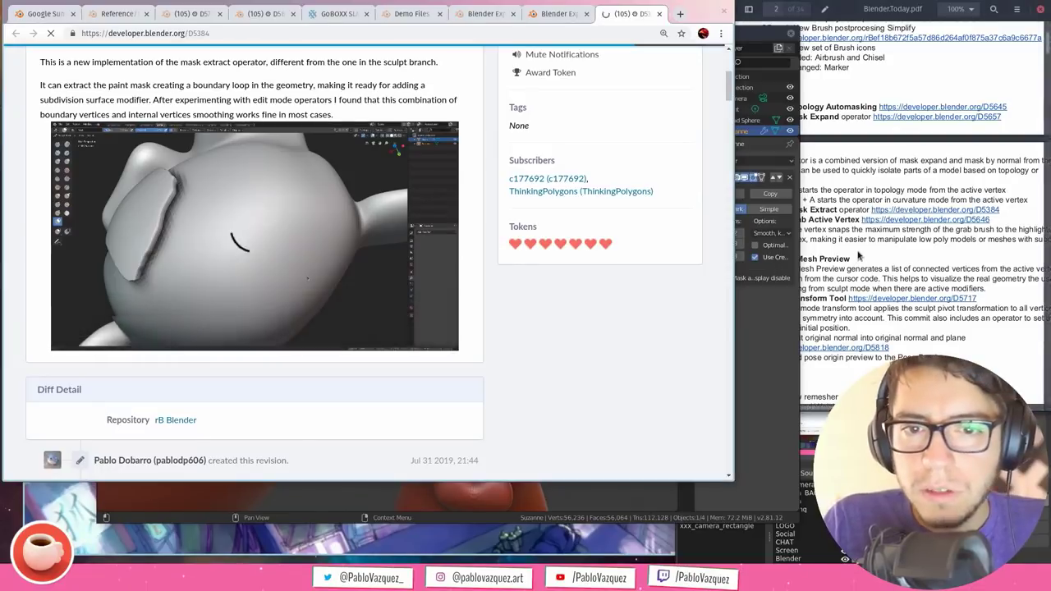
Return to Blender, choose the Mask brush in Sculpt Mode, and apply Suzanne's Subdivision modifier
left_click(767, 347)
left_click(200, 77)
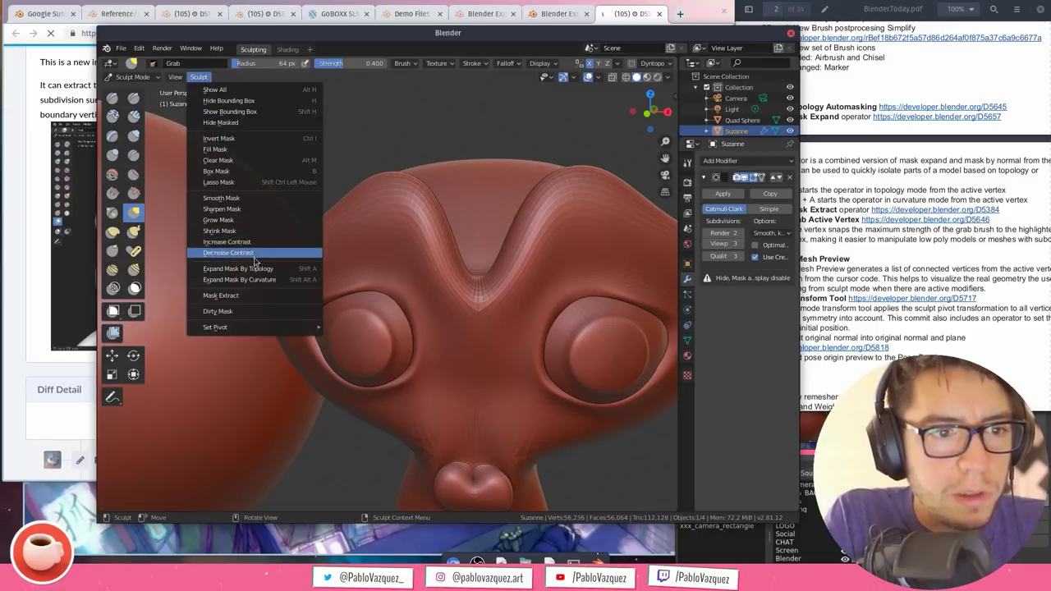
key("Escape")
mouse_move(626, 271)
middle_mouse_down()
mouse_move(526, 279)
mouse_move(541, 267)
mouse_move(494, 309)
middle_mouse_up()
key("ctrl+Tab")
key("ctrl+Tab")
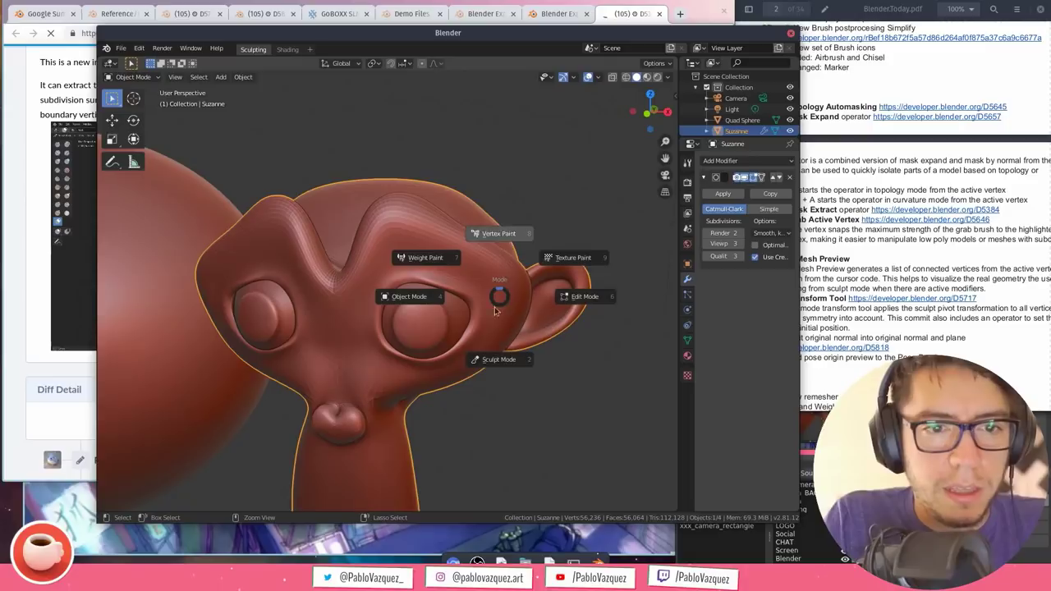
left_click(496, 360)
middle_click_drag(463, 391, 433, 305)
key("m")
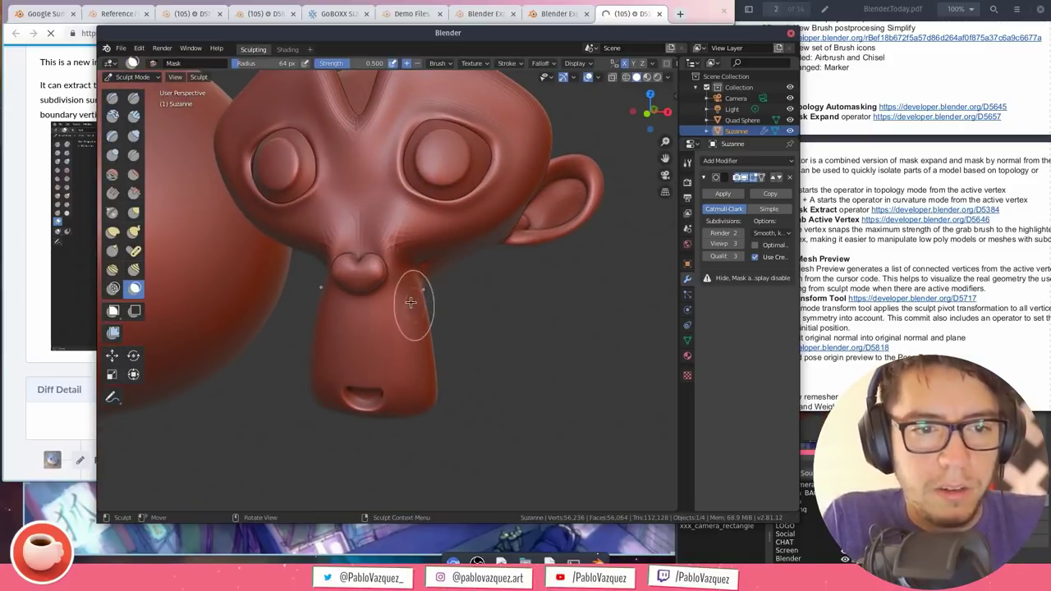
middle_click_drag(392, 377, 384, 333)
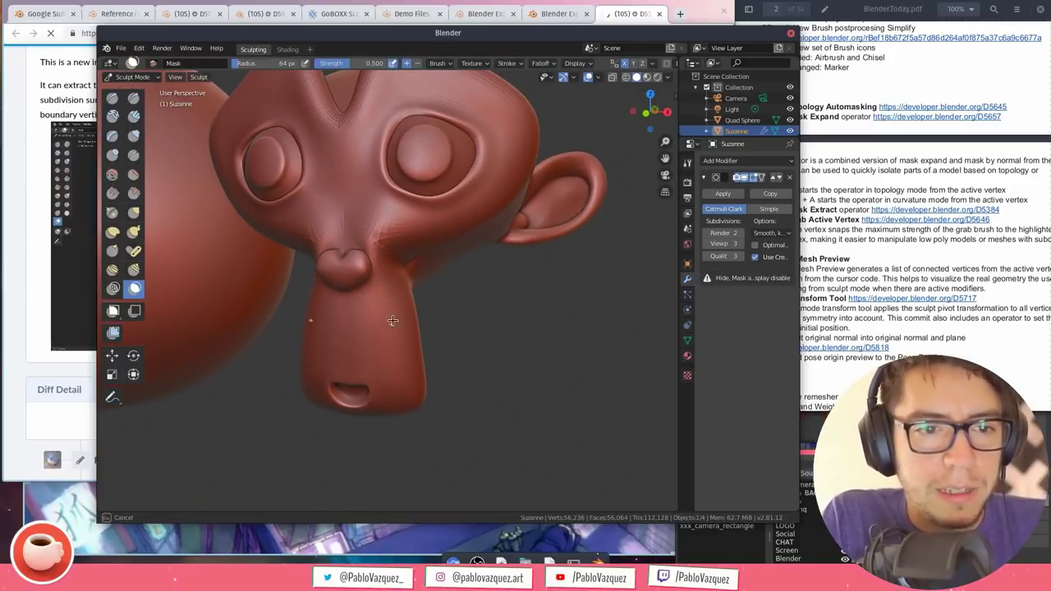
left_click(723, 194)
Paint a mask over the whole lower muzzle and mouth from the front and both sides
mouse_move(382, 350)
left_mouse_down()
mouse_move(410, 329)
mouse_move(369, 334)
mouse_move(413, 397)
mouse_move(385, 369)
left_mouse_up()
middle_click_drag(385, 369, 270, 369)
left_click_drag(271, 369, 265, 365)
mouse_move(322, 294)
middle_mouse_down()
mouse_move(439, 267)
mouse_move(427, 364)
middle_mouse_up()
mouse_move(427, 364)
left_mouse_down()
mouse_move(394, 340)
mouse_move(471, 314)
left_mouse_up()
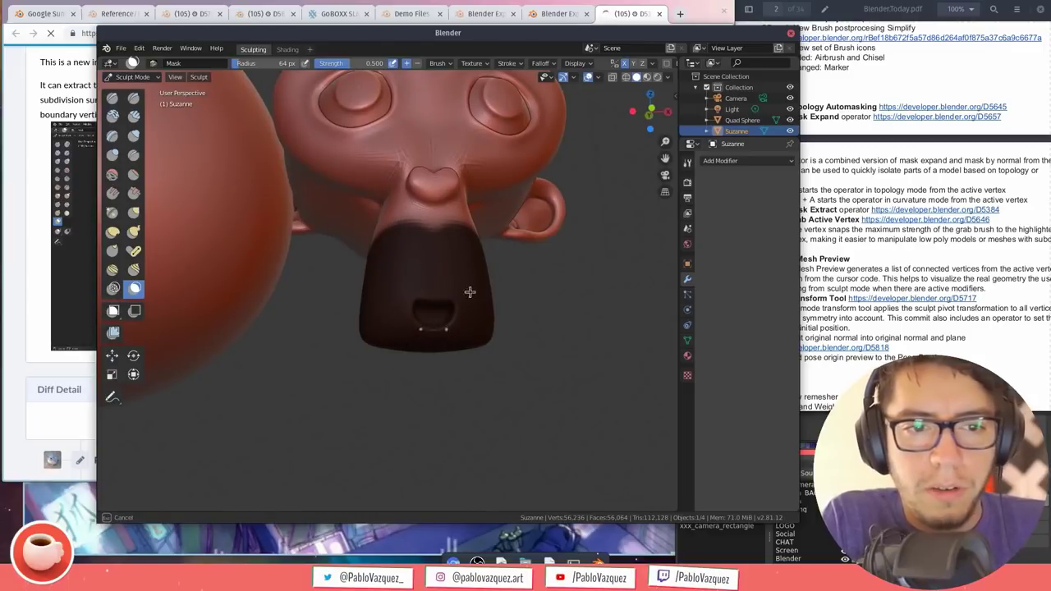
middle_click_drag(424, 271, 466, 326)
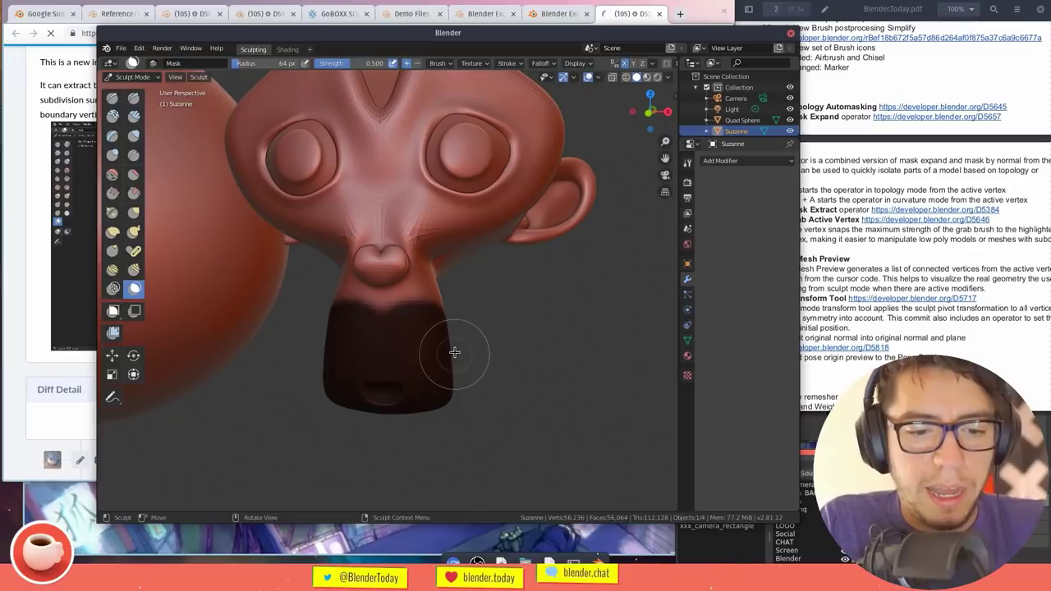
Run Mask Extract on the muzzle mask with threshold 0.500, 4 smooth iterations, Add Boundary Loop, Project to Sculpt and Extract as Solid
left_click(197, 77)
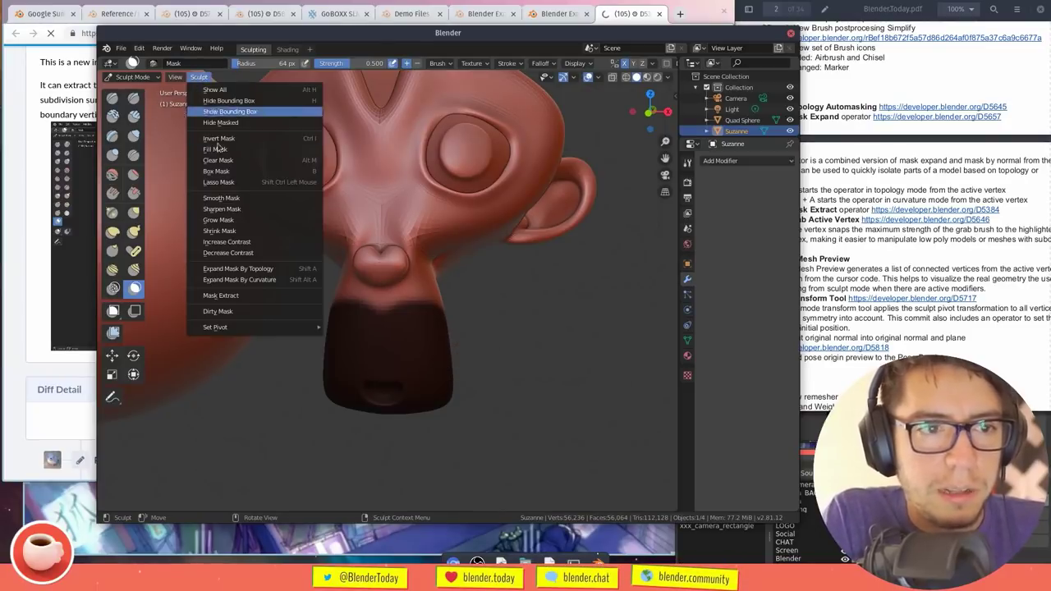
left_click(267, 297)
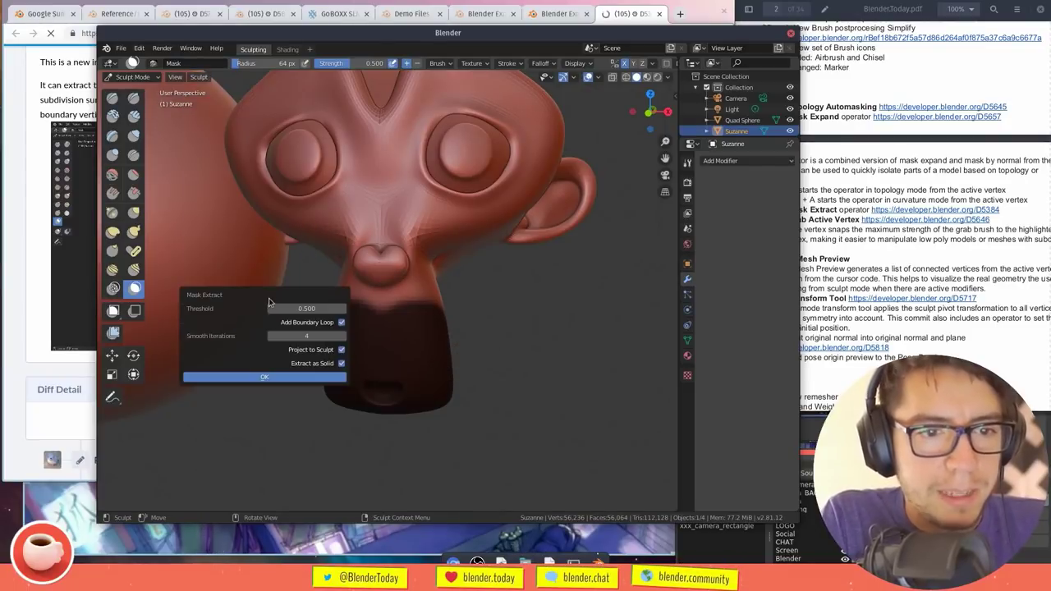
left_click(302, 381)
Try moving the extracted muzzle mesh away from the head
middle_click_drag(277, 330, 455, 285)
key("g")
right_click(388, 302)
key("g")
right_click(458, 286)
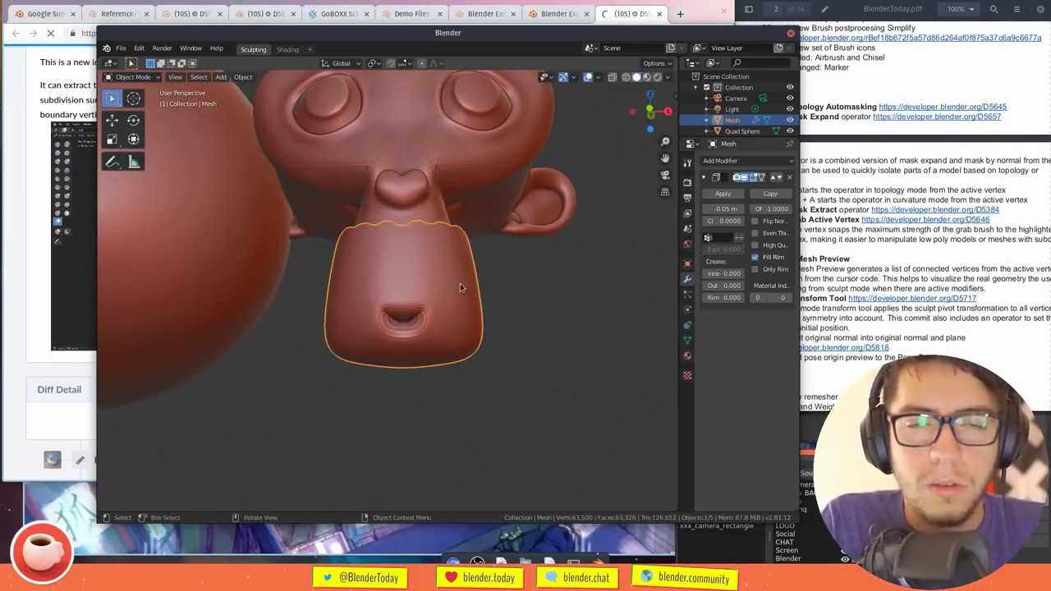
Widen the Properties editor and toggle the viewport display of the mask_extract_solidify modifier to compare the muzzle piece, leaving it off
left_click_drag(677, 219, 544, 222)
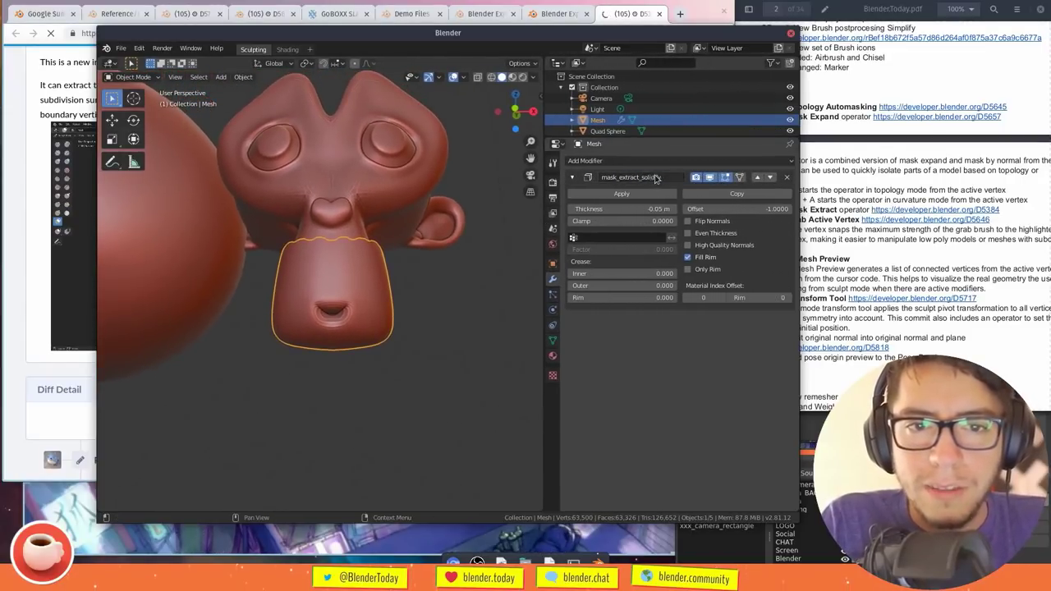
left_click(710, 178)
left_click(710, 177)
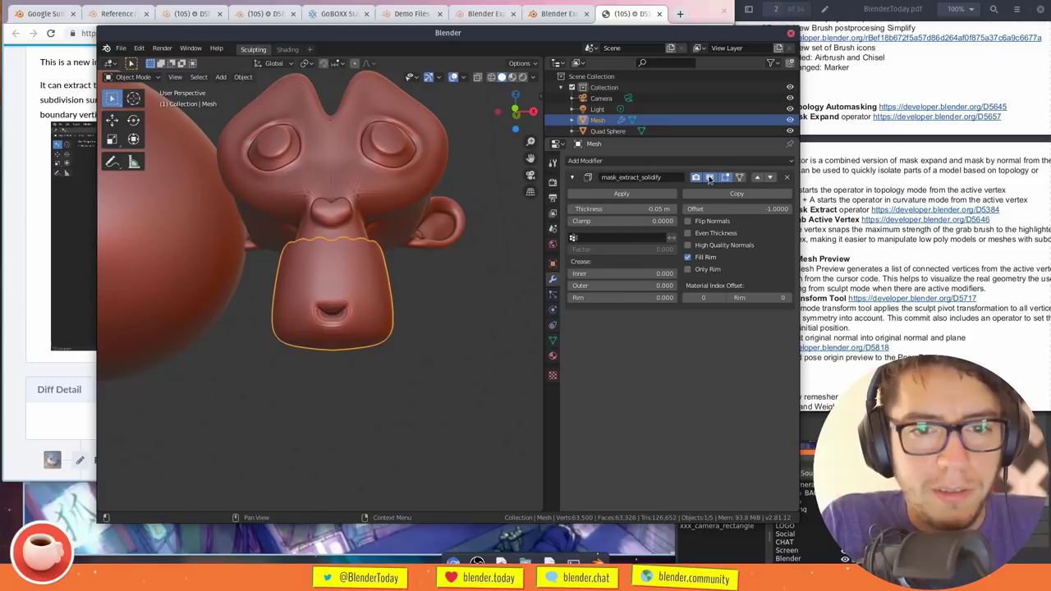
middle_click_drag(422, 288, 394, 310)
left_click(710, 177)
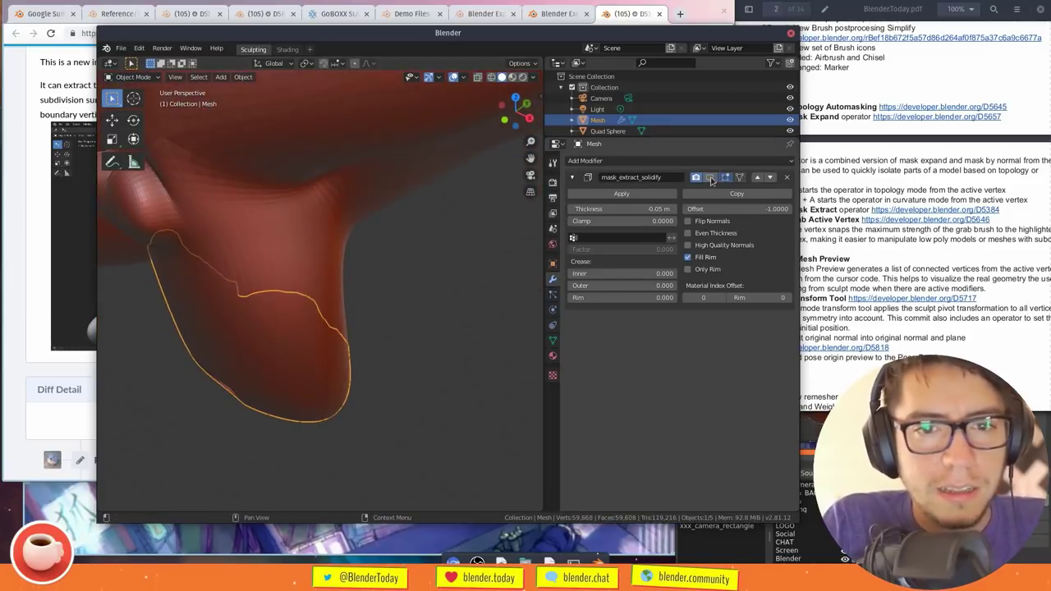
left_click(711, 177)
left_click(711, 178)
middle_click_drag(352, 364, 479, 247)
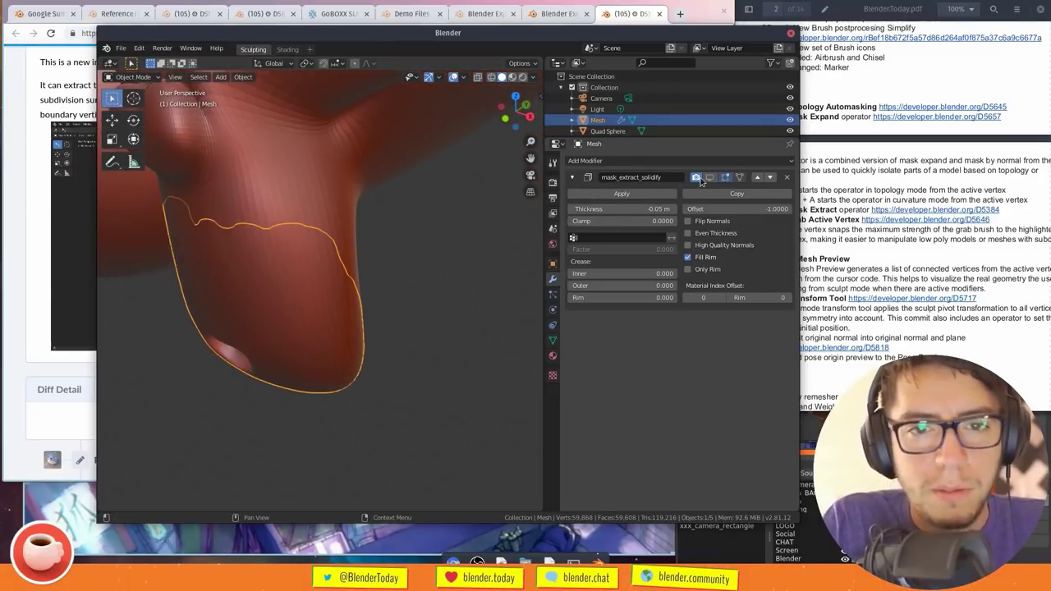
Re-enable the viewport display of the mask_extract_solidify modifier, remove it from the extracted mesh, and narrow the Properties editor
left_click(710, 177)
middle_click_drag(390, 320, 426, 243)
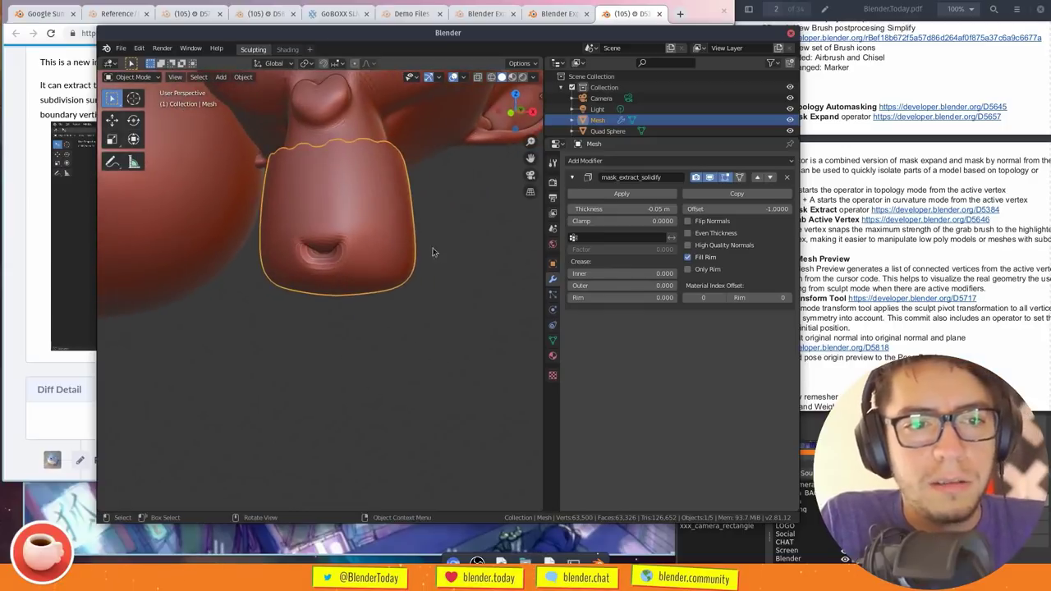
left_click(788, 178)
left_click_drag(549, 231, 628, 234)
Put the extracted muzzle mesh into Sculpt Mode
middle_click_drag(442, 199, 479, 227)
key("Tab")
key("Tab")
key("ctrl+Tab")
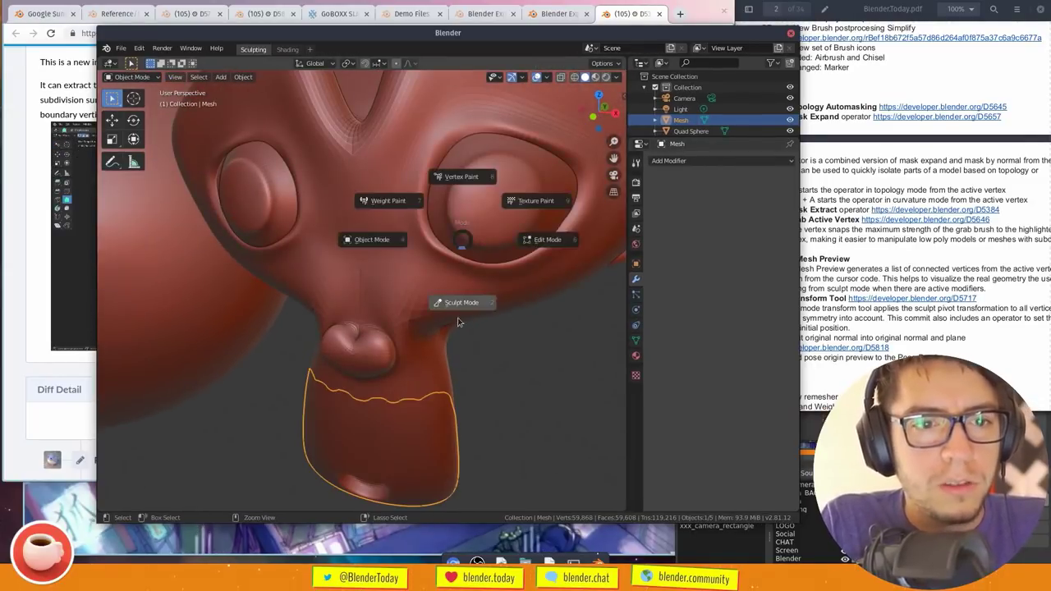
left_click(460, 297)
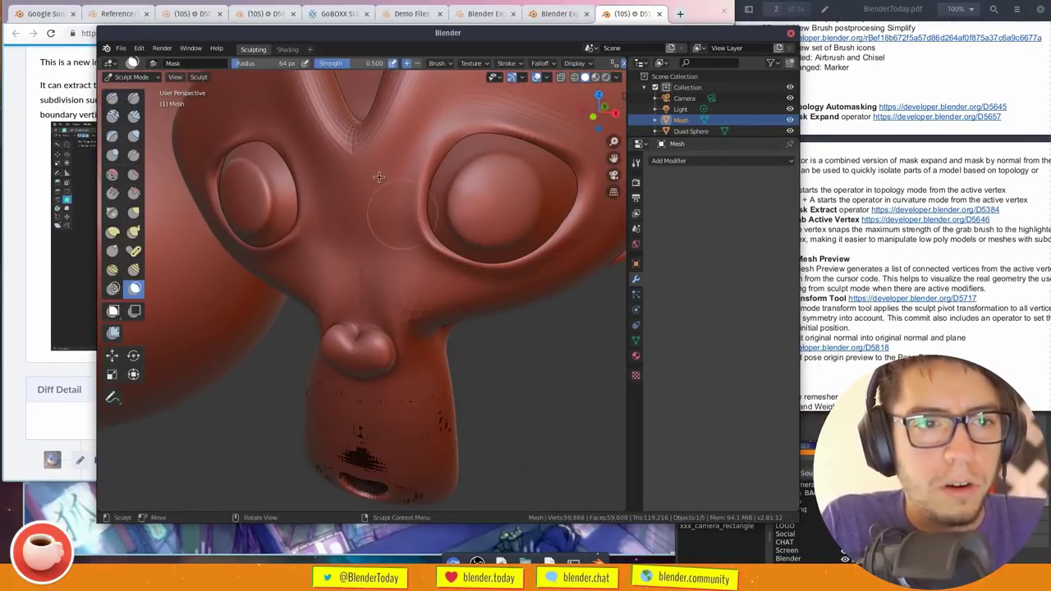
Review the mask commands offered in Sculpt Mode
left_click(200, 77)
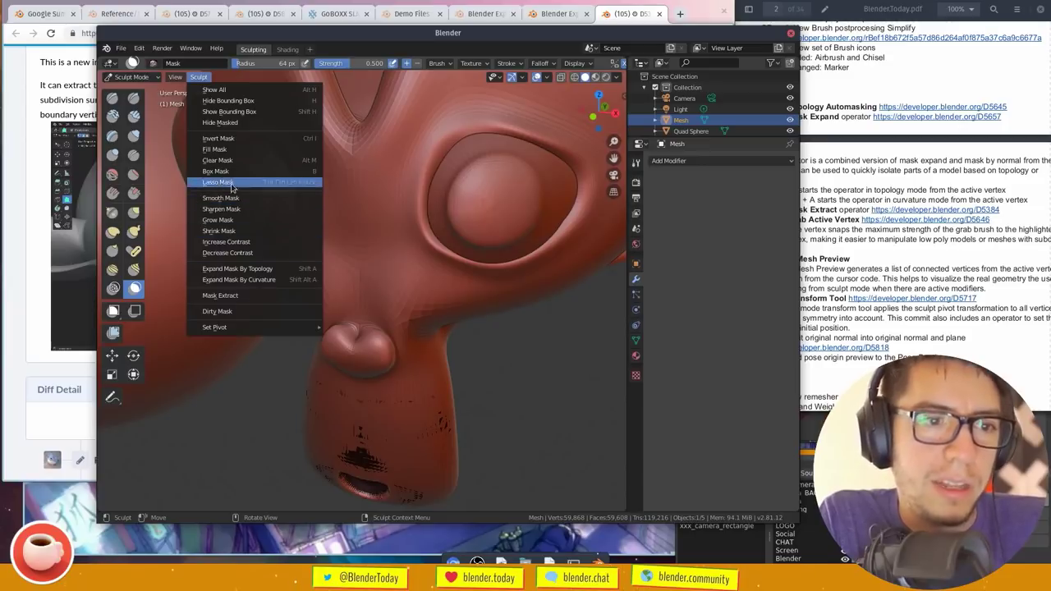
left_click(216, 78)
left_click(199, 77)
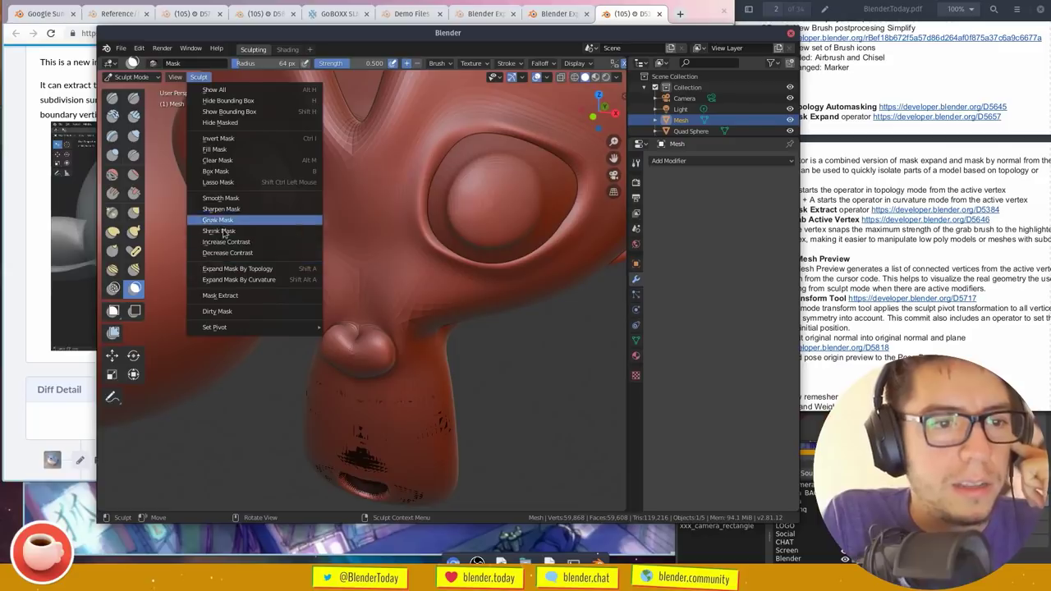
Switch to the browser and close the D5384 Mask Extract revision page
left_click(88, 367)
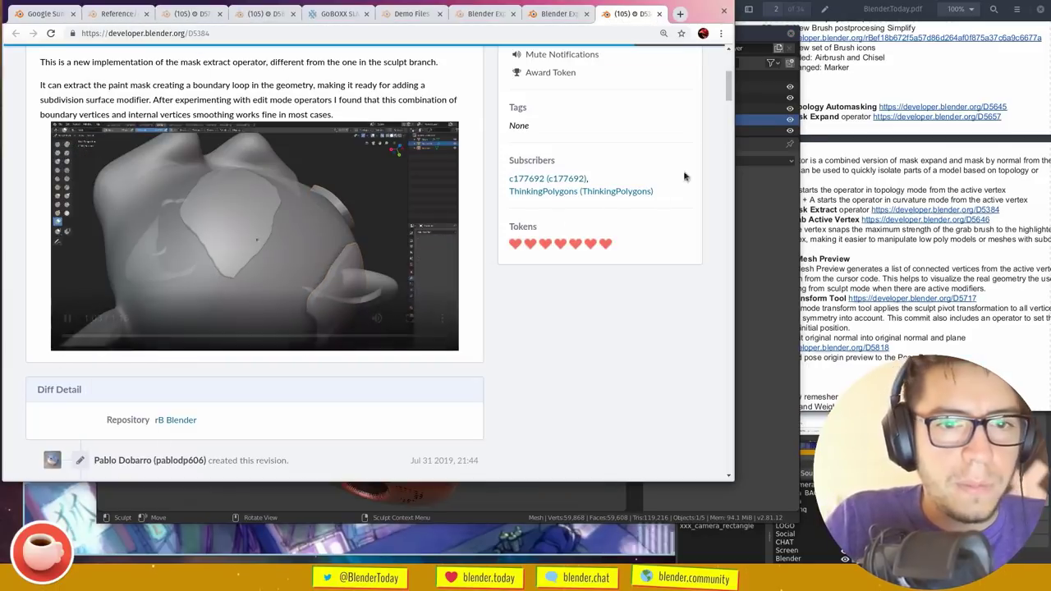
left_click(661, 14)
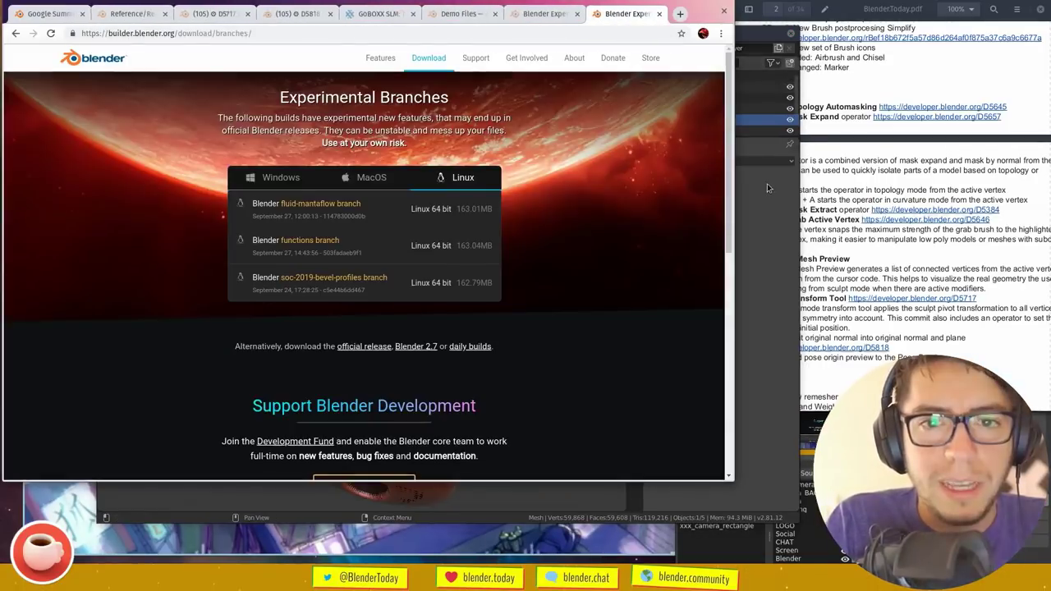
Return to Blender to view the whole head, and bring up the Dynamic Mesh Preview entry in BlenderToday.pdf
left_click(765, 179)
scroll(525, 205, "down", 4)
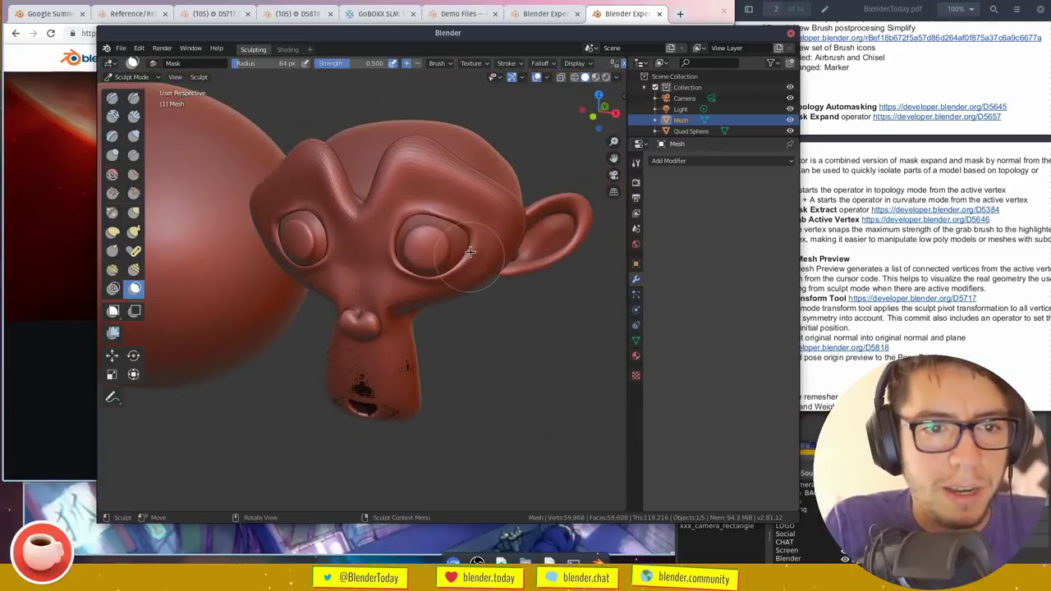
key("a")
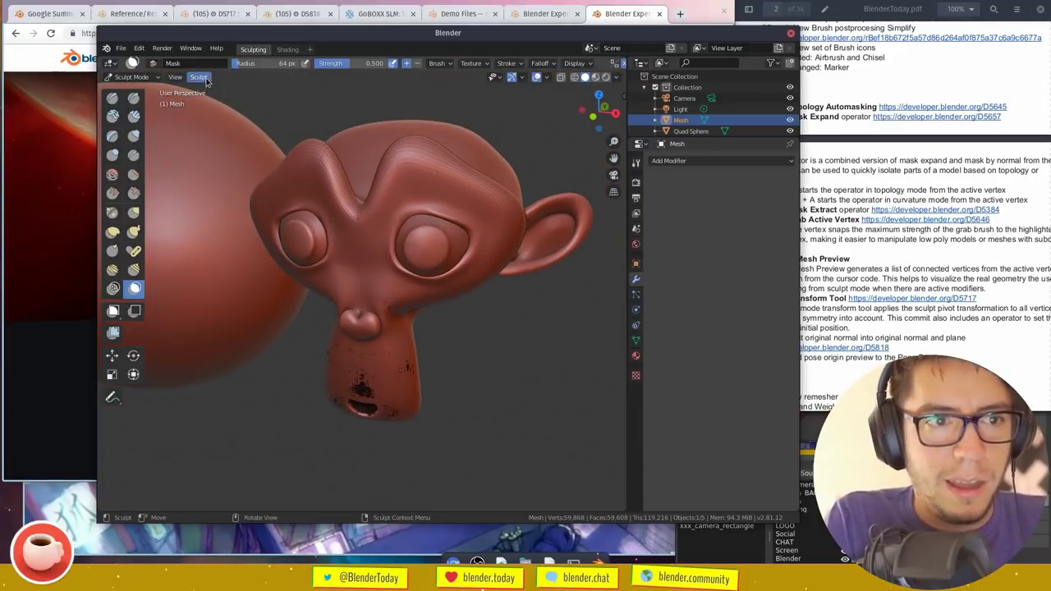
left_click(201, 78)
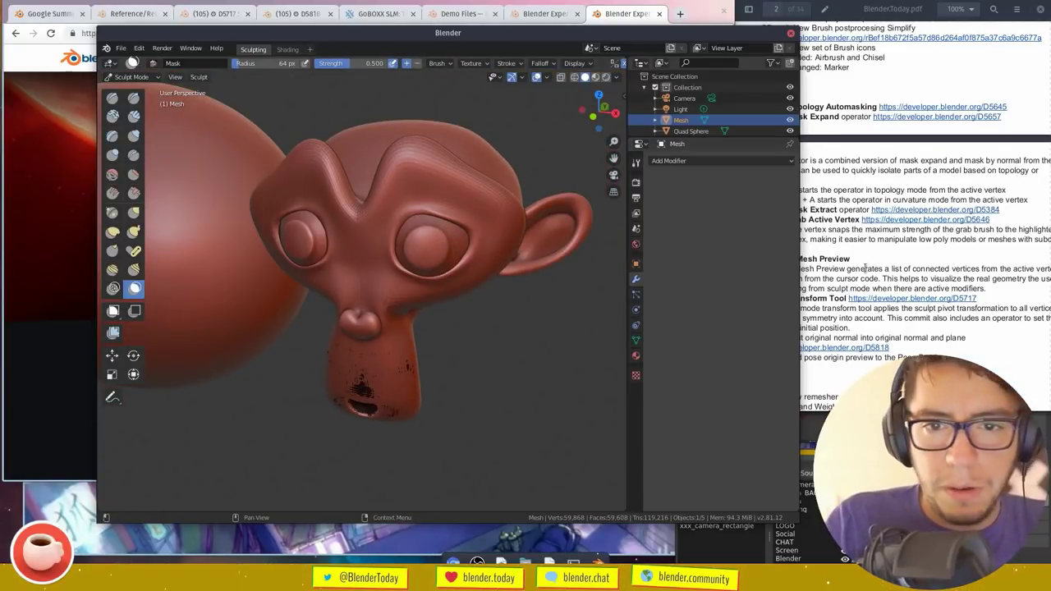
left_click(829, 258)
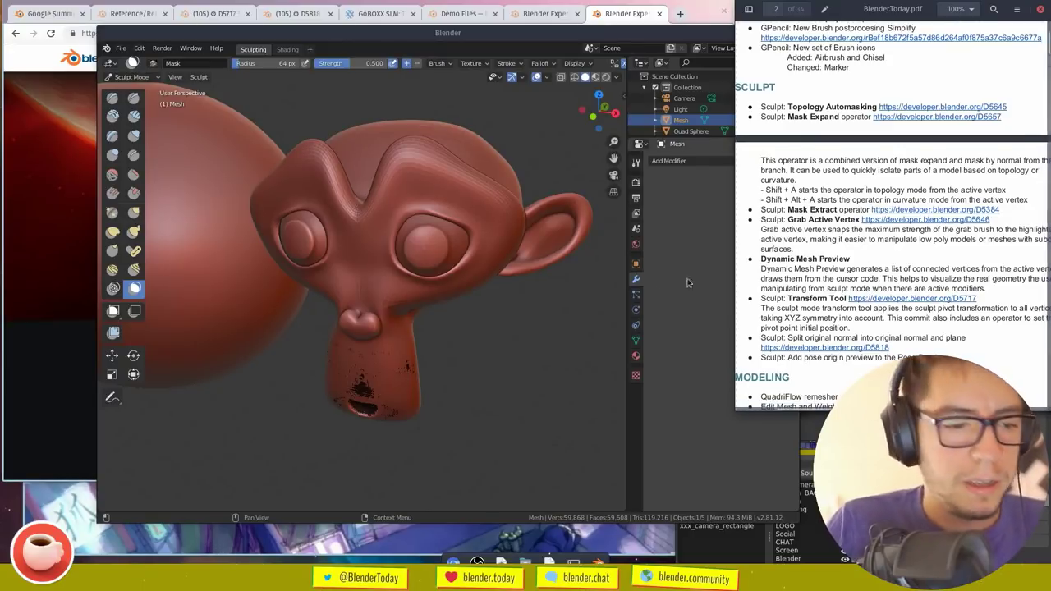
Return the extracted muzzle mesh to Object Mode and delete it from the scene
left_click_drag(686, 291, 666, 283, "alt")
middle_click_drag(489, 348, 481, 315)
key("ctrl+Tab")
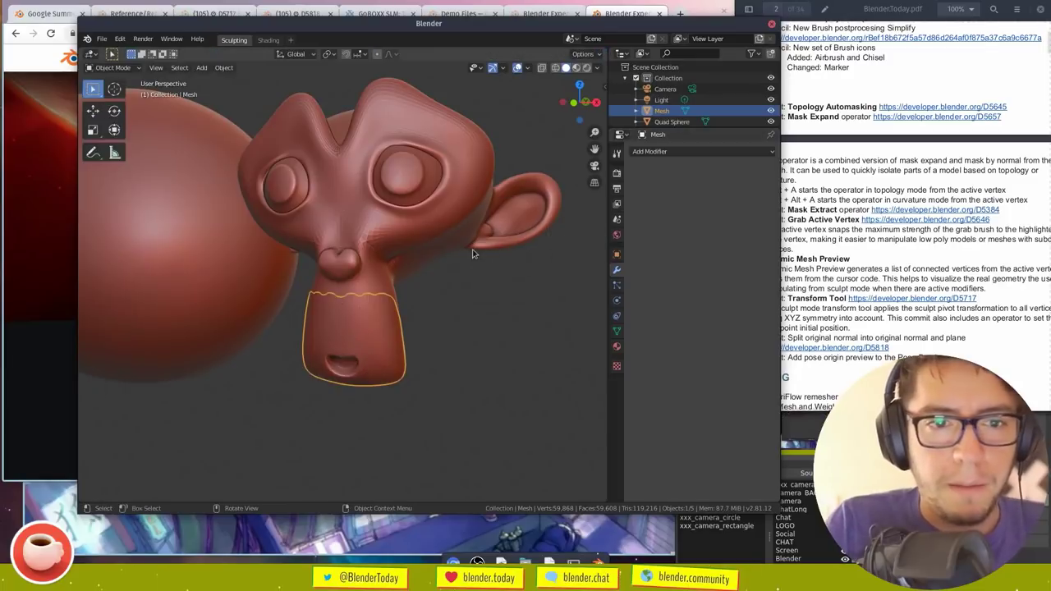
left_click(472, 256)
left_click(839, 283)
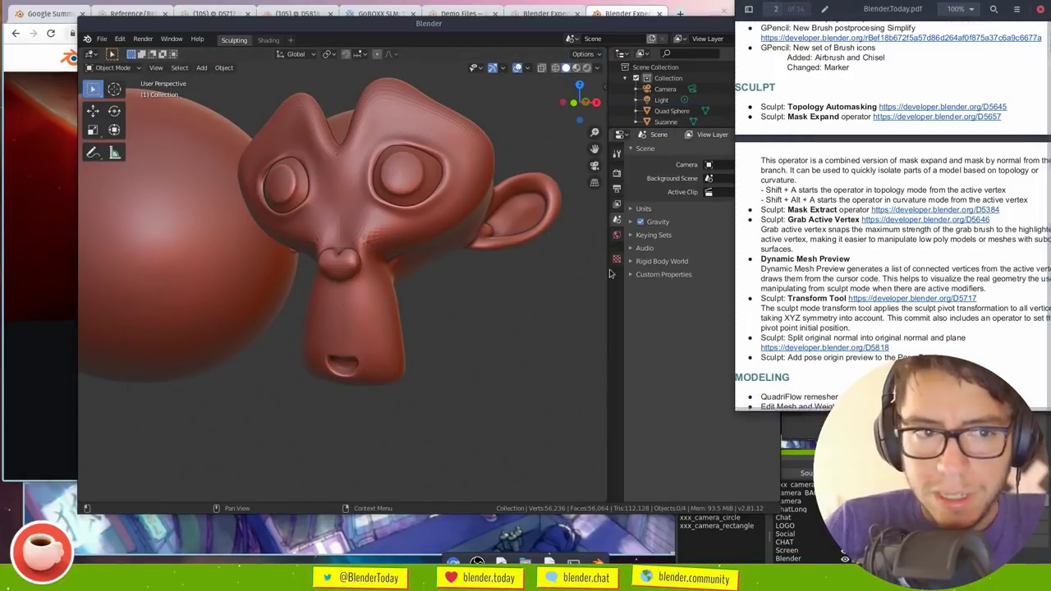
Select Suzanne and put it into Sculpt Mode
left_click(390, 257)
left_click(292, 192)
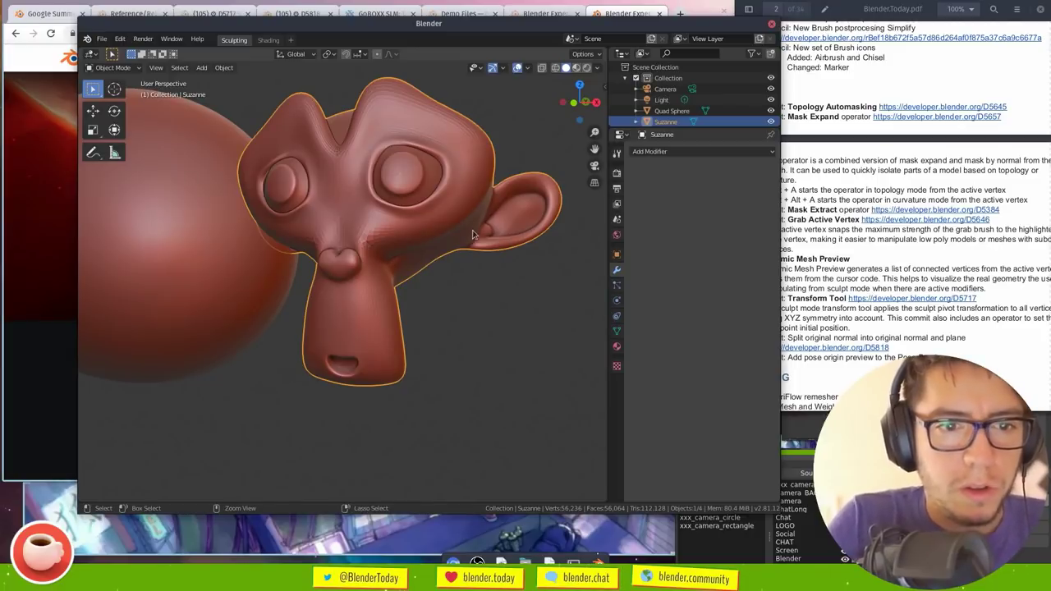
key("ctrl+Tab")
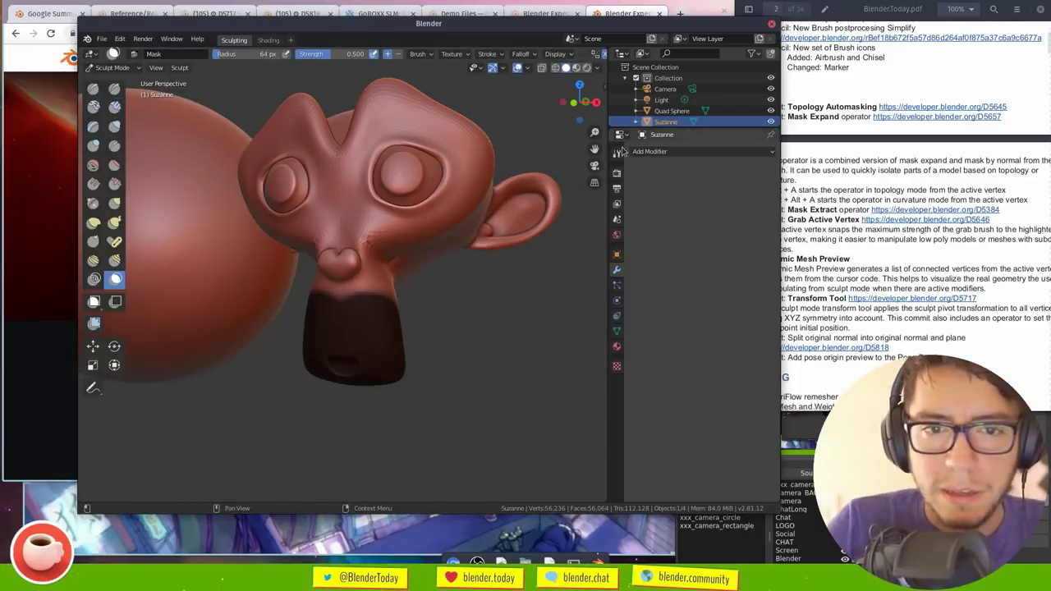
Switch to the browser and open the Transform Tool revision D5717 from the link in the notes
left_click(476, 562)
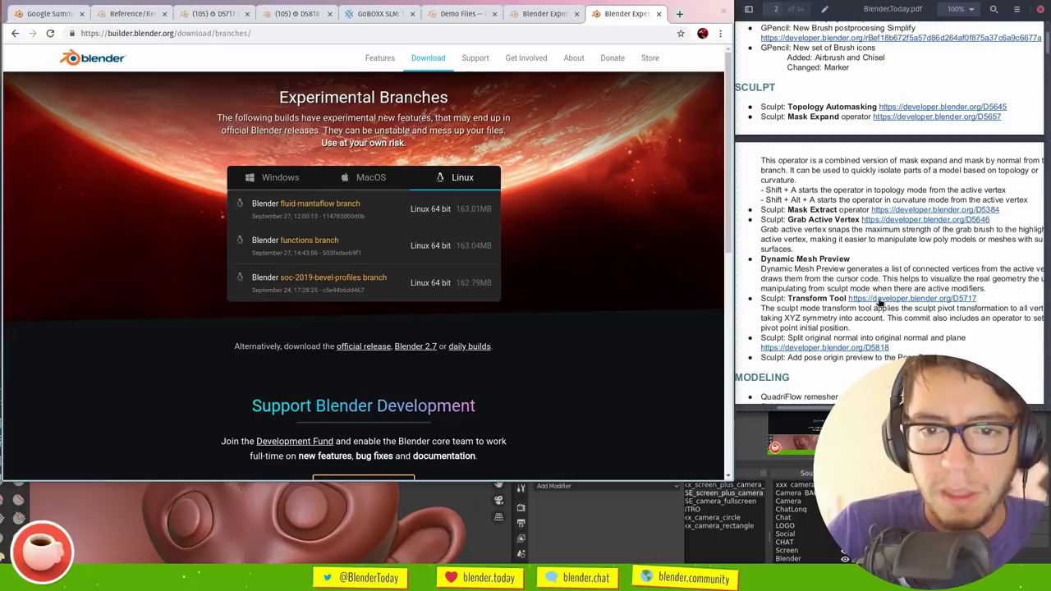
right_click(877, 300)
left_click(894, 308)
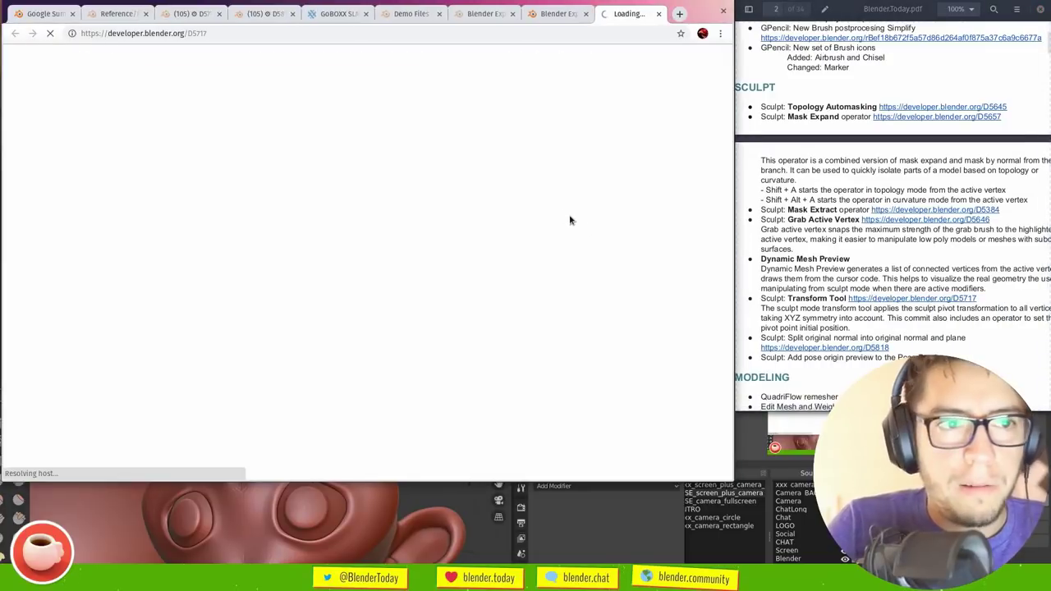
Switch to Blender and narrow the sculpt toolbar to a single column
left_click_drag(582, 537, 750, 162, "super")
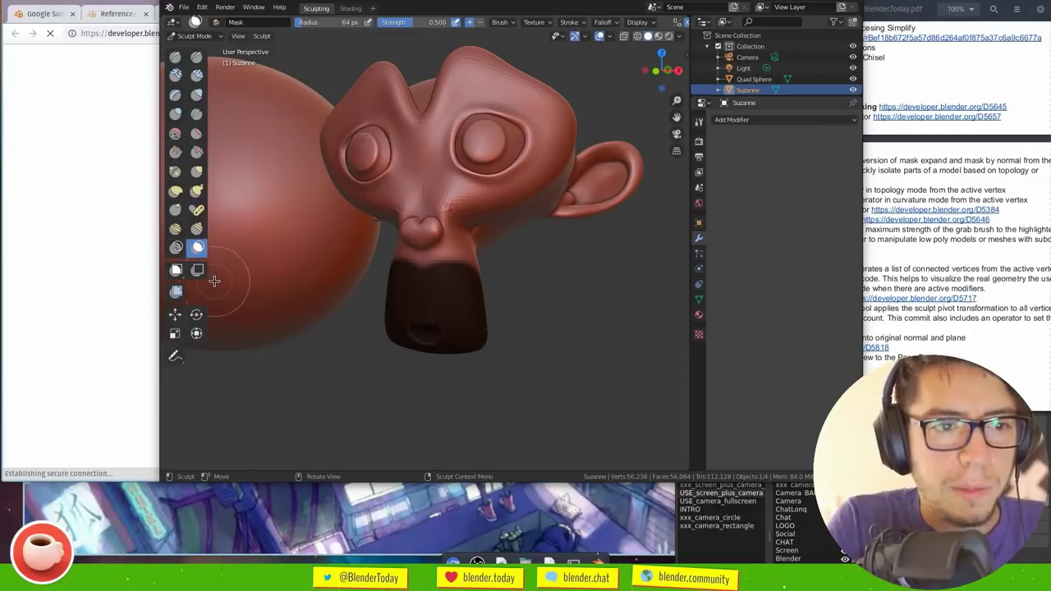
left_click_drag(211, 280, 185, 308)
scroll(176, 364, "down", 5)
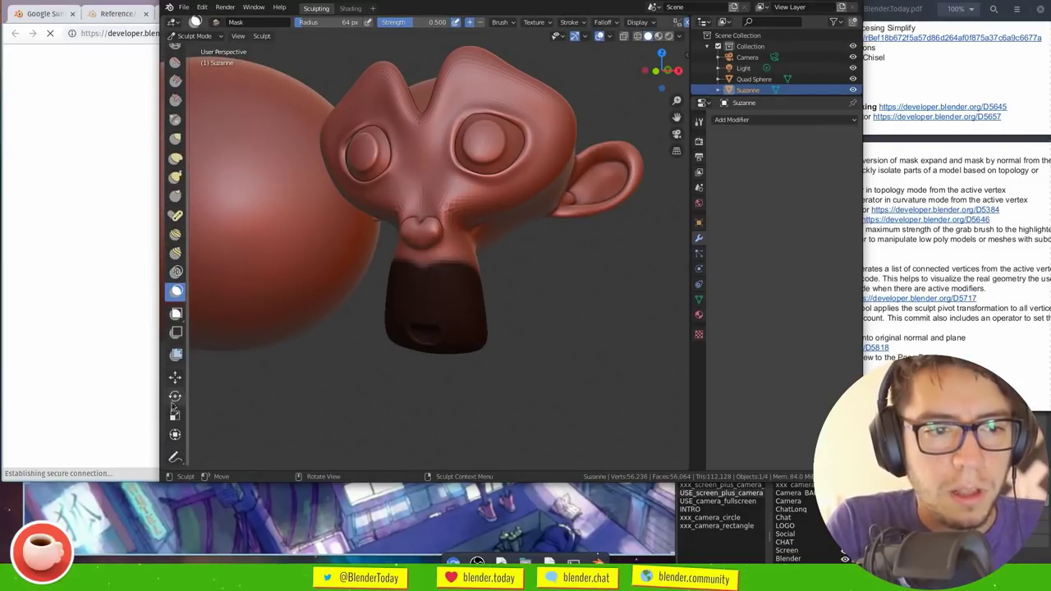
Try moving Suzanne's unmasked area along the X axis with the Move tool
left_click(175, 377)
middle_click_drag(531, 218, 581, 239)
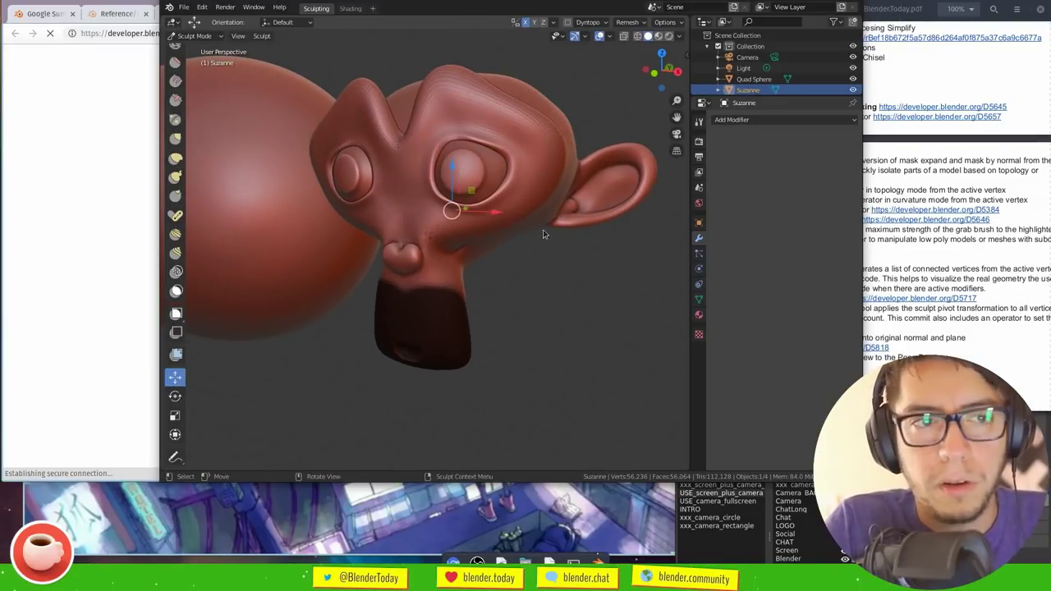
middle_click_drag(543, 230, 542, 244)
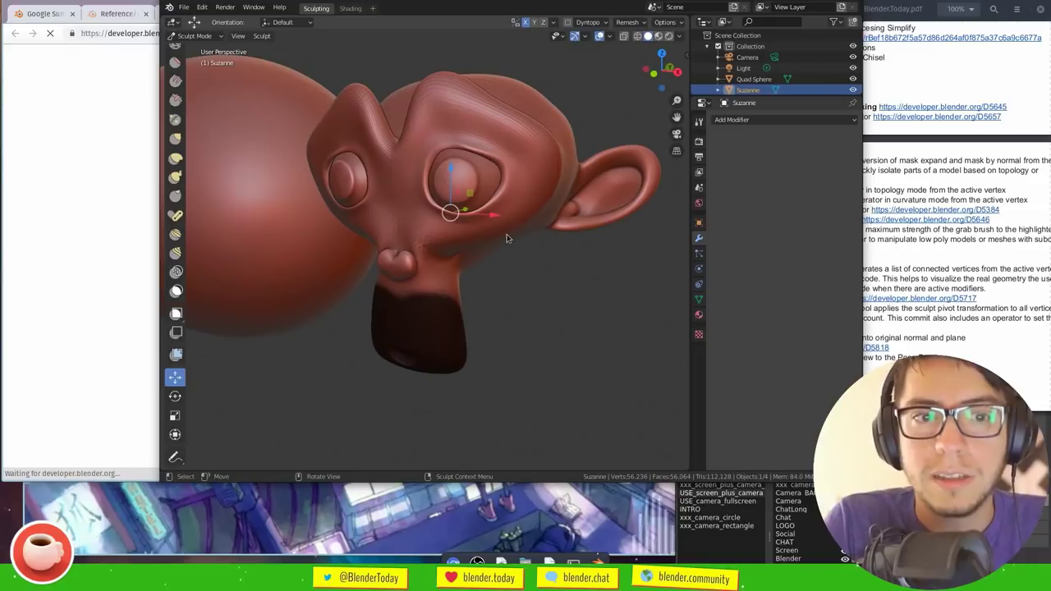
mouse_move(494, 217)
left_mouse_down()
mouse_move(444, 219)
mouse_move(506, 220)
left_mouse_up()
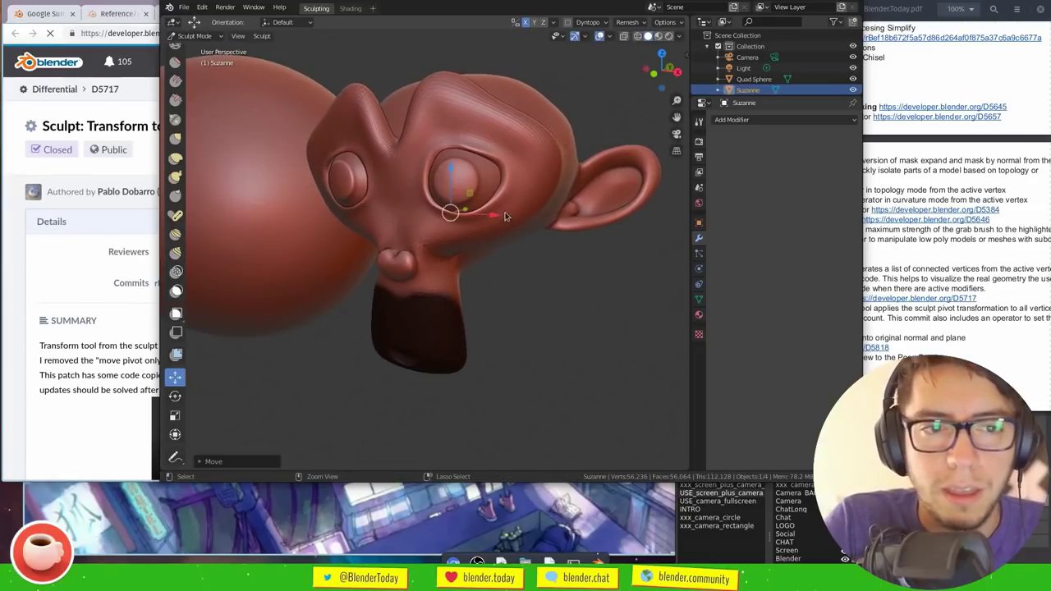
Read the D5717 Transform tool summary in the browser and watch its demo video
left_click(93, 345)
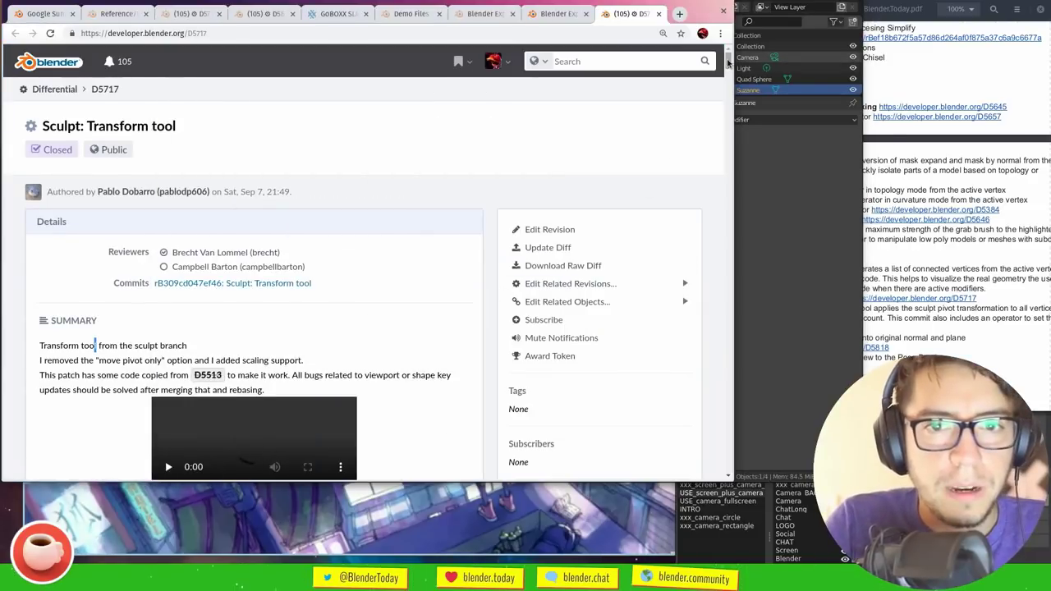
scroll(727, 65, "down", 2)
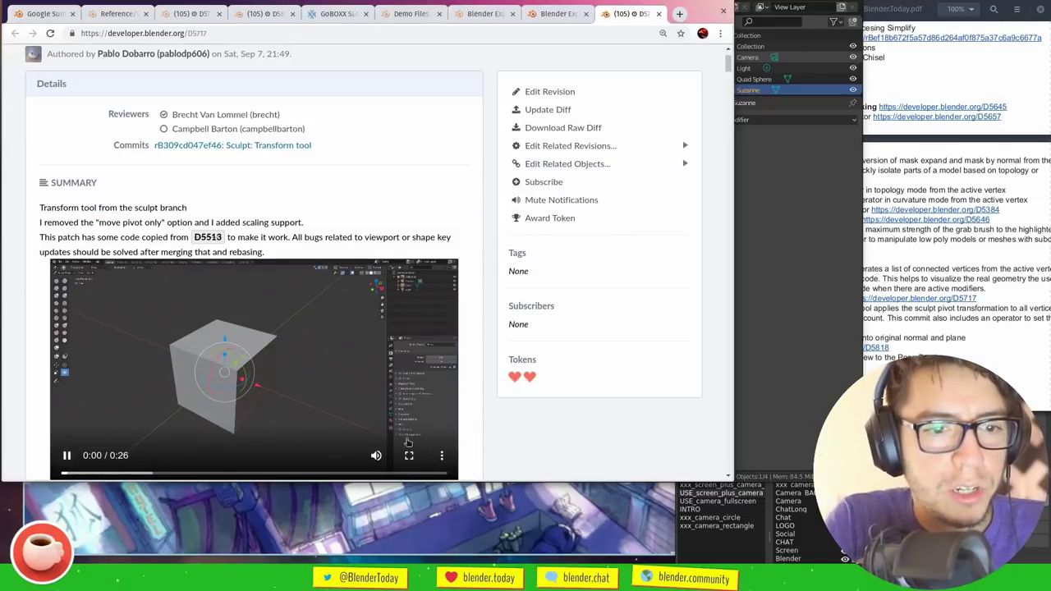
middle_click_drag(692, 426, 699, 475, "super")
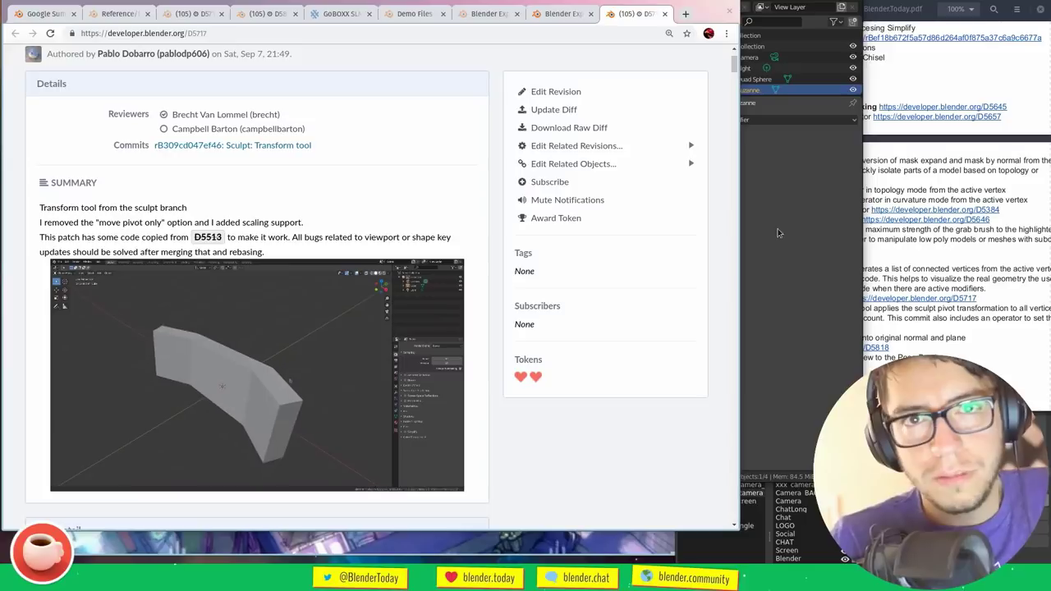
Switch to Blender, move Suzanne's unmasked area along X and rotate it with the Transform tool, undoing the last rotation
left_click(816, 259)
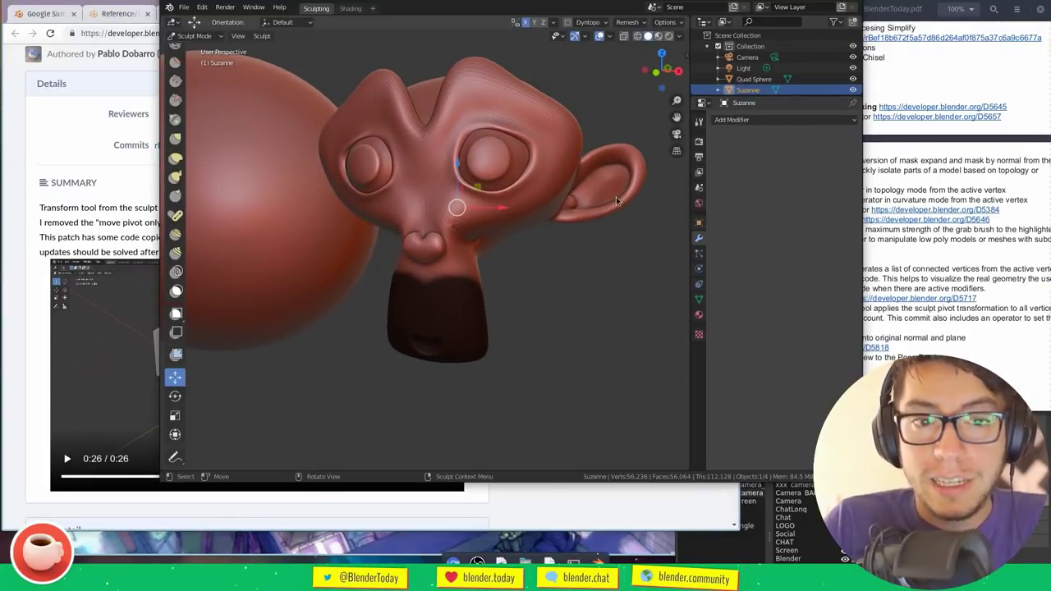
left_click_drag(513, 205, 534, 197)
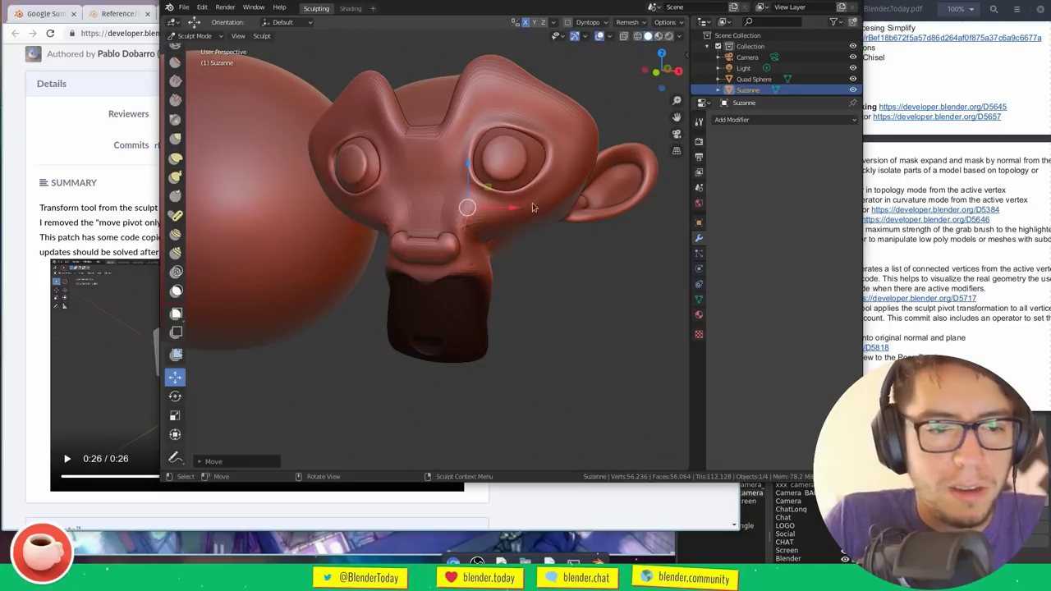
left_click(174, 434)
left_click_drag(500, 182, 490, 175)
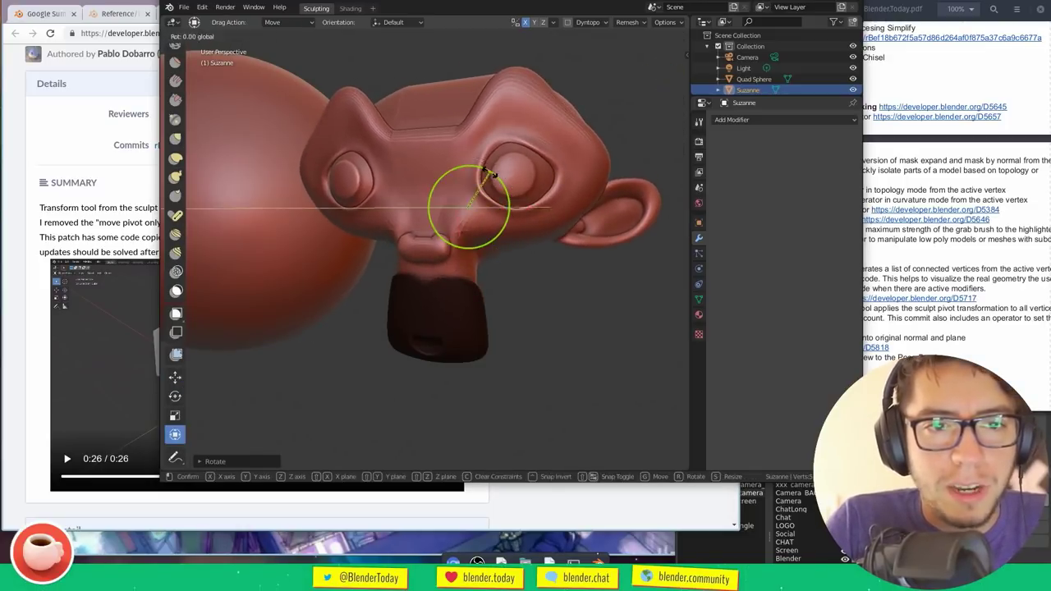
key("ctrl+z")
Voxel remesh Suzanne with a 0.1 m voxel size, 0 m adaptivity, Fix Poles and Preserve Volume
left_click(633, 24)
left_click(629, 116)
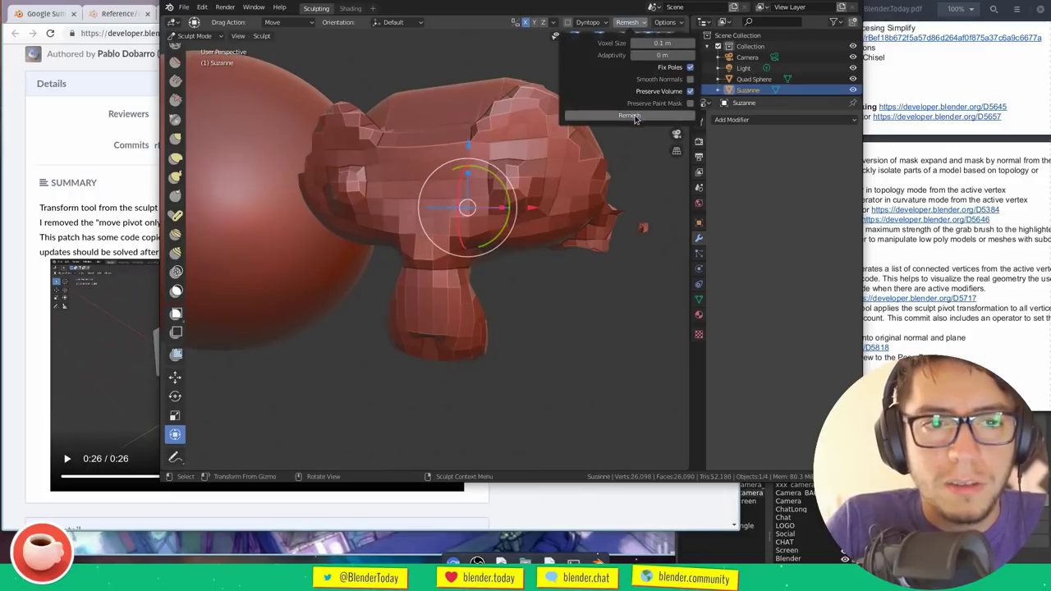
Rotate the remeshed head with the Transform tool, remesh it again at 0.1 m, and undo the last operation
mouse_move(468, 207)
left_mouse_down()
mouse_move(484, 215)
mouse_move(456, 215)
left_mouse_up()
left_click(632, 23)
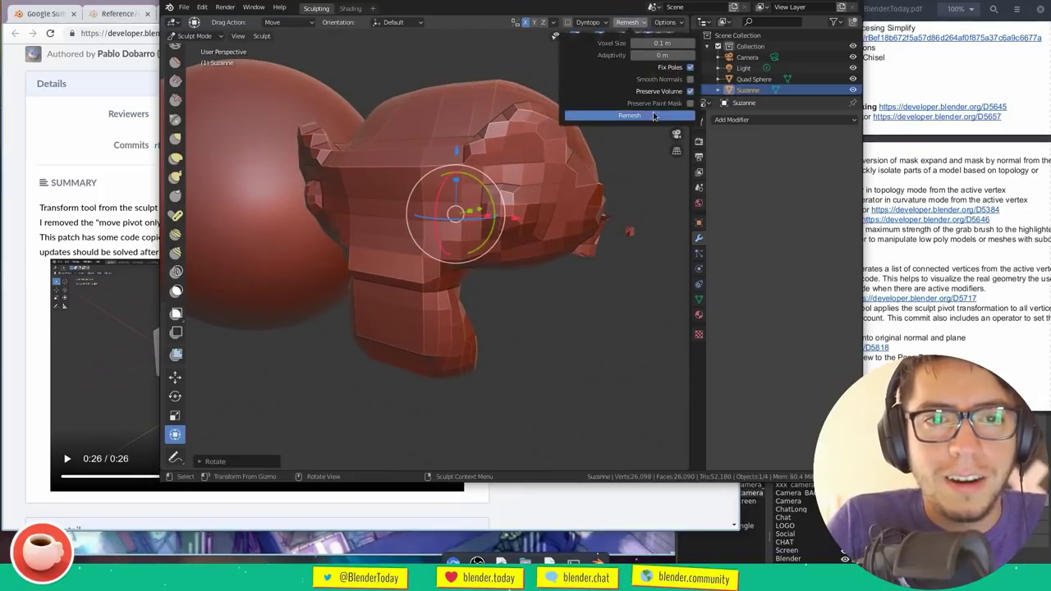
left_click(653, 116)
middle_click_drag(510, 314, 555, 333)
key("ctrl+z")
Switch to the browser, review the top of the D5717 revision page, and close it
left_click(110, 377)
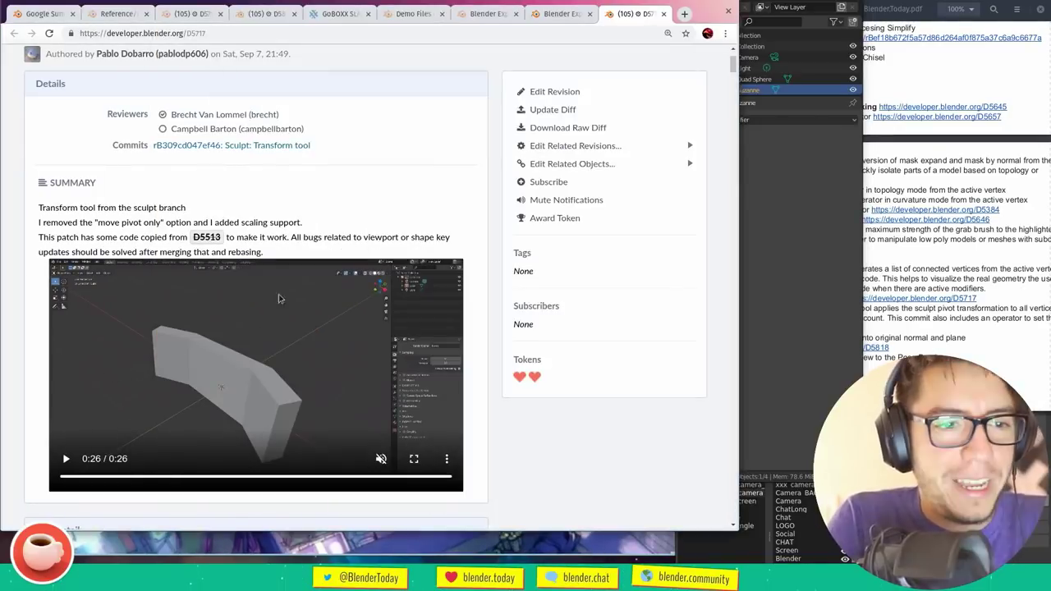
left_click_drag(733, 64, 733, 54)
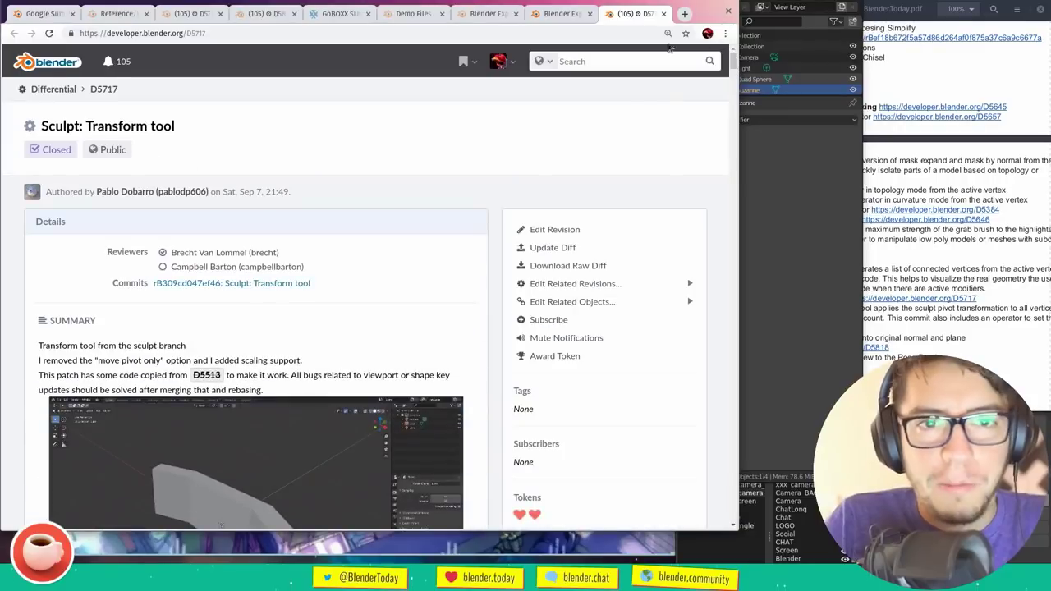
left_click(661, 14)
Open the D5818 revision on splitting original normal and plane from the notes, and play its demo video
left_click(878, 301)
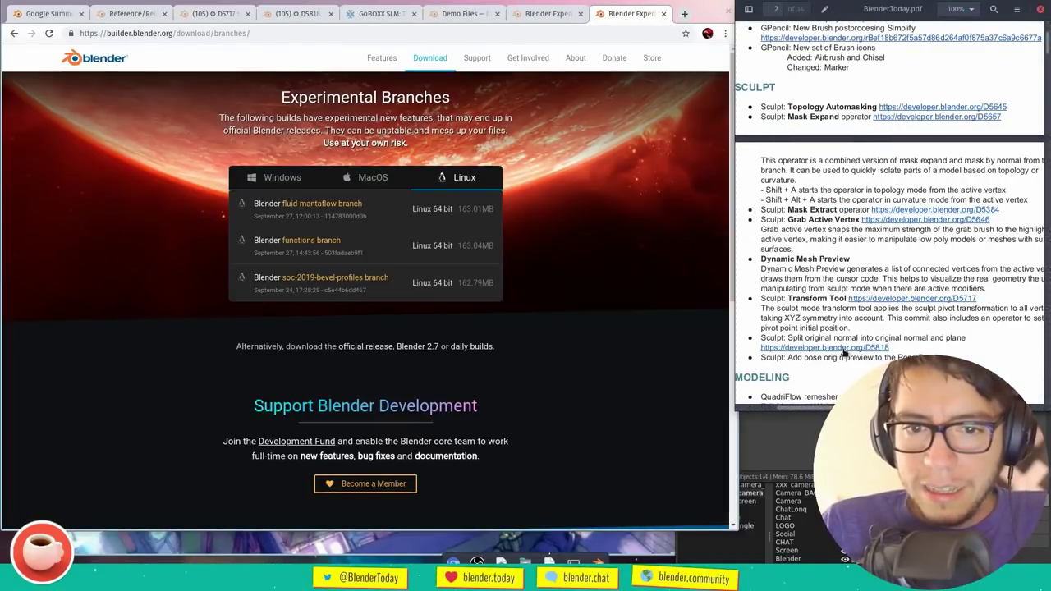
left_click(843, 348)
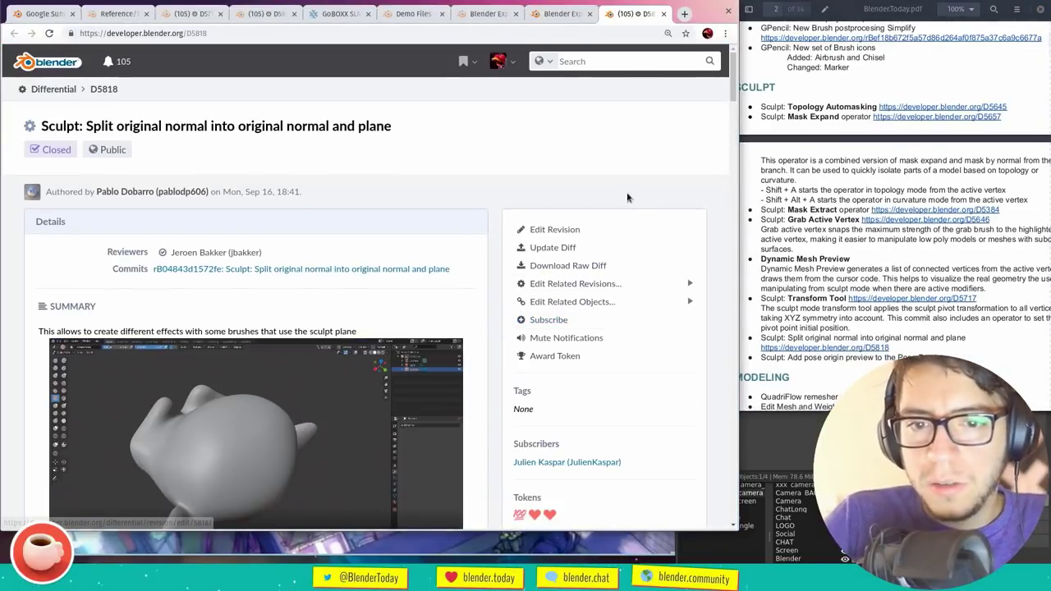
scroll(493, 246, "down", 2)
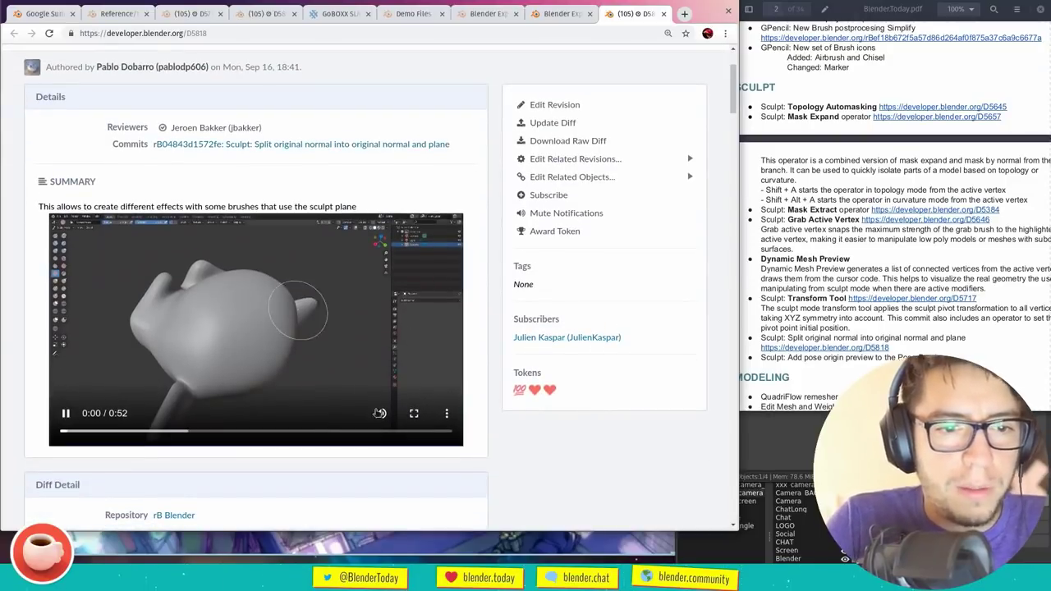
Watch the D5818 demo video in full screen, return to the page, and pause playback
left_click(414, 417)
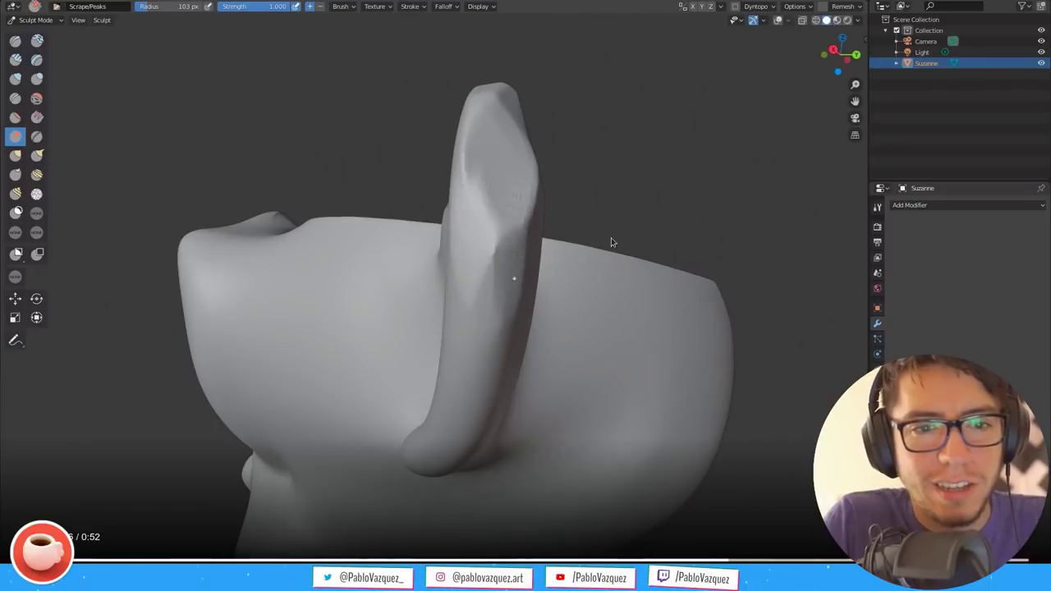
key("Escape")
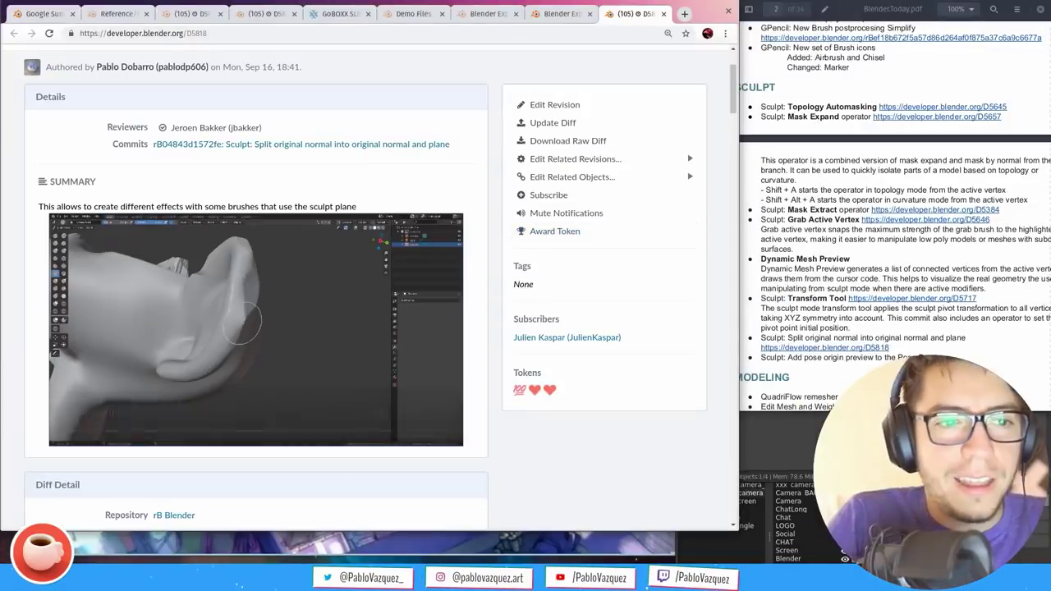
left_click(319, 335)
Switch to Blender, orbit around Suzanne, and activate the Flatten brush
key("super")
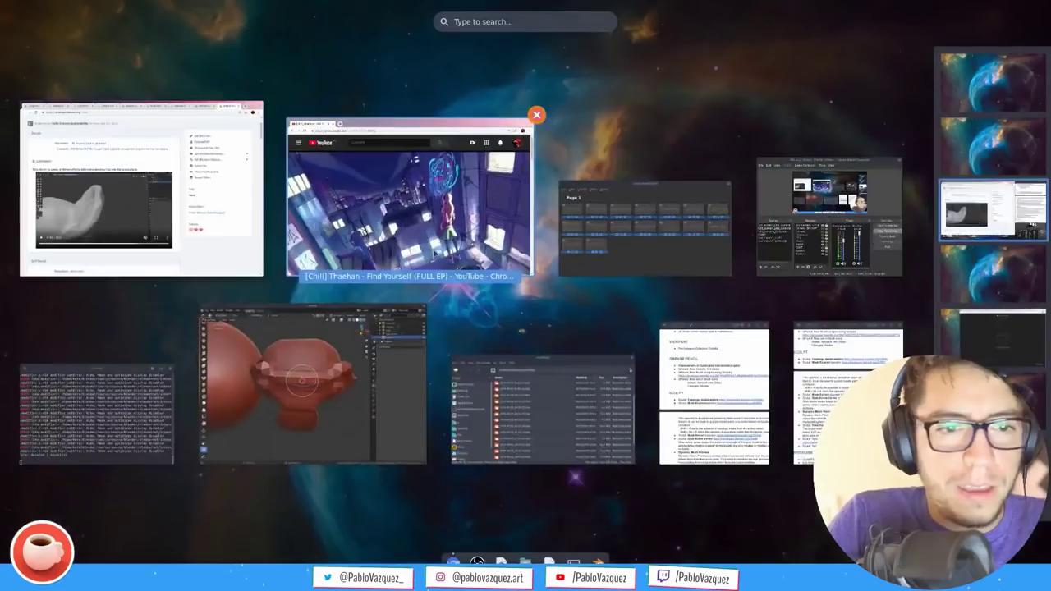
left_click(379, 351)
key("ctrl+Tab")
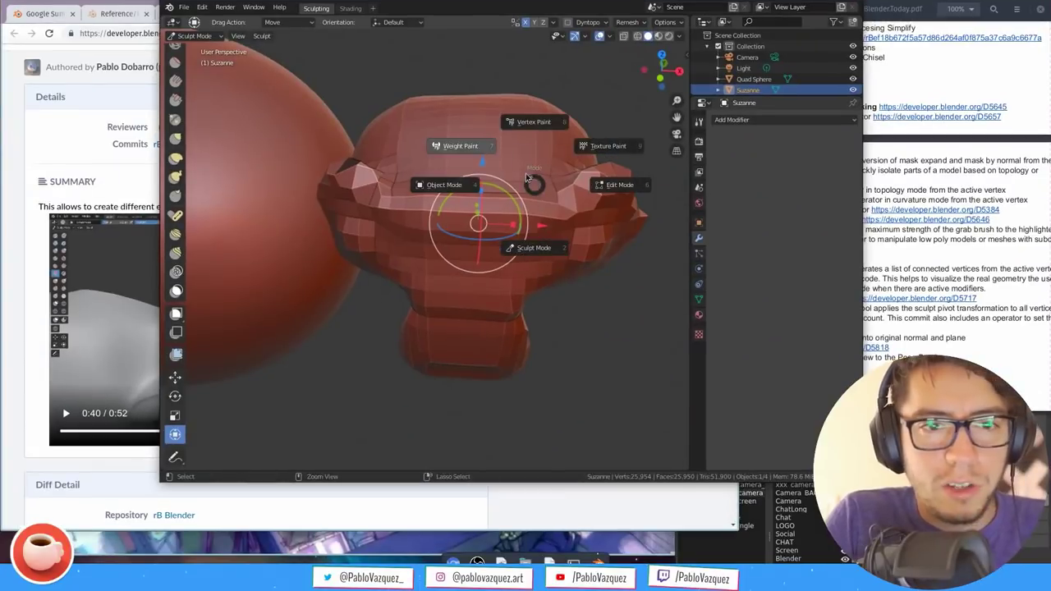
left_click(537, 261)
right_click(544, 199, "super")
key("Escape")
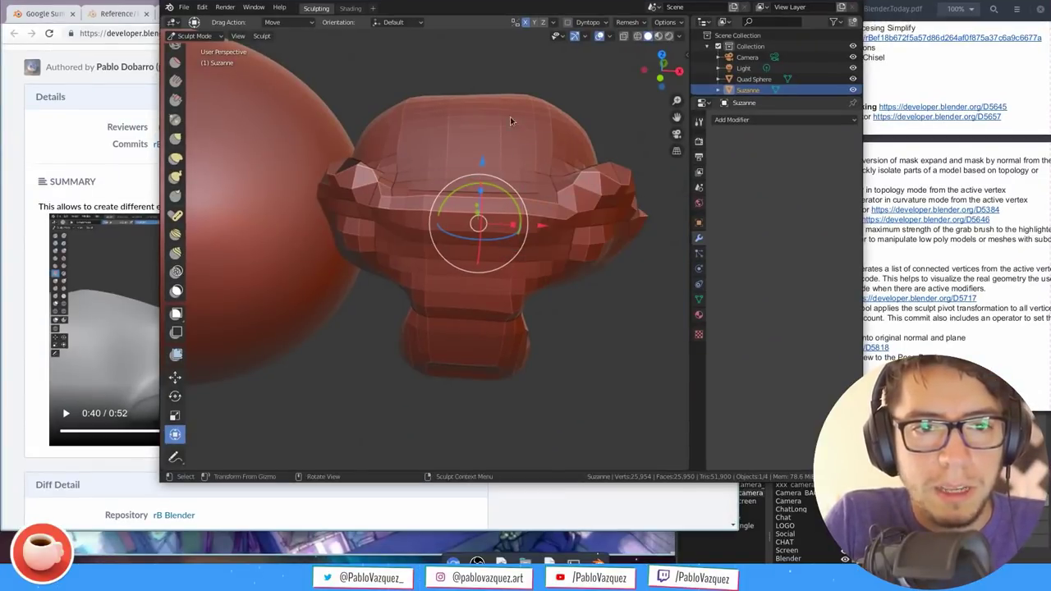
key("shift+f")
key("Escape")
middle_click_drag(564, 186, 531, 197)
left_click(176, 63)
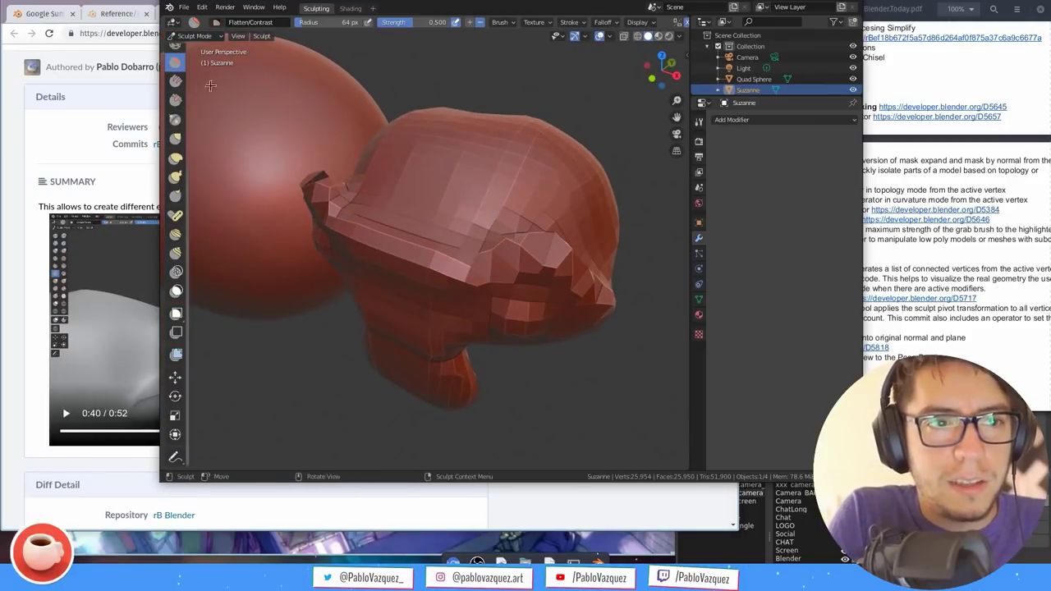
Set the Flatten/Contrast brush's radius to 161 px and its strength to 0.255
key("f")
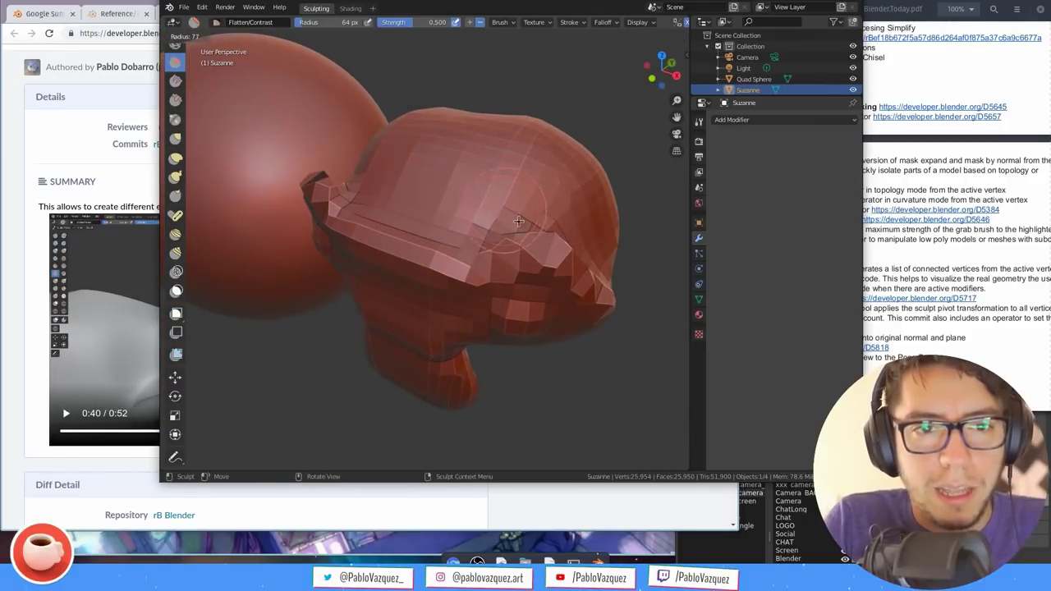
left_click(587, 222)
key("shift+f")
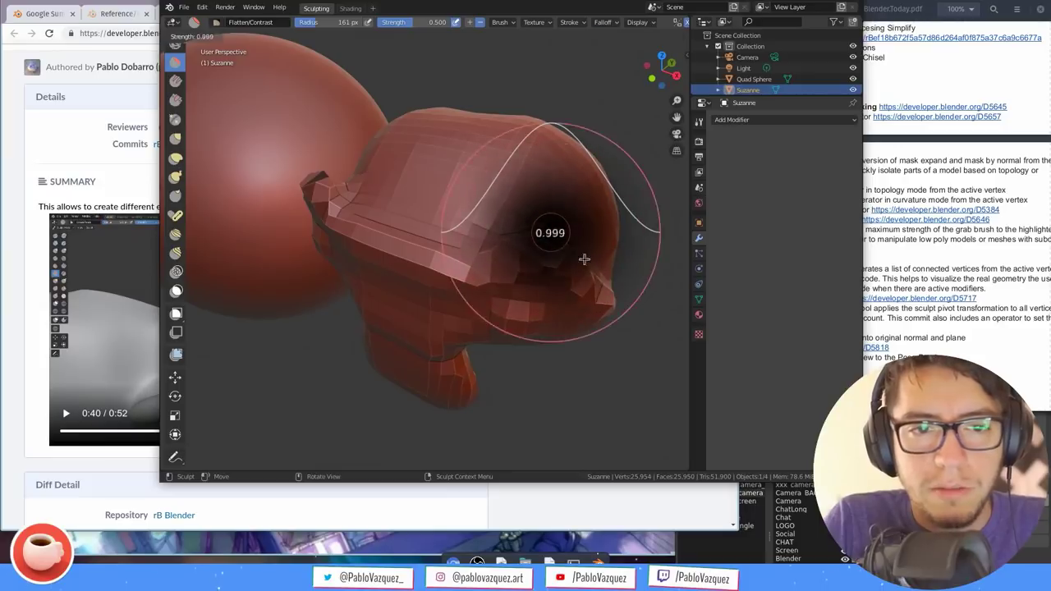
right_click(594, 267)
key("shift+f")
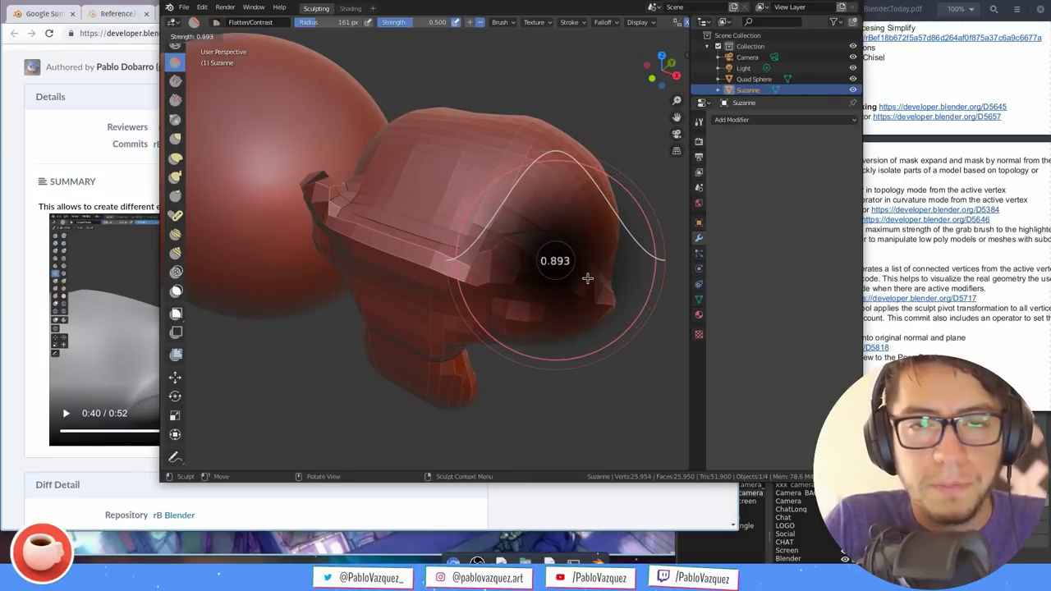
left_click(532, 238)
key("shift+f")
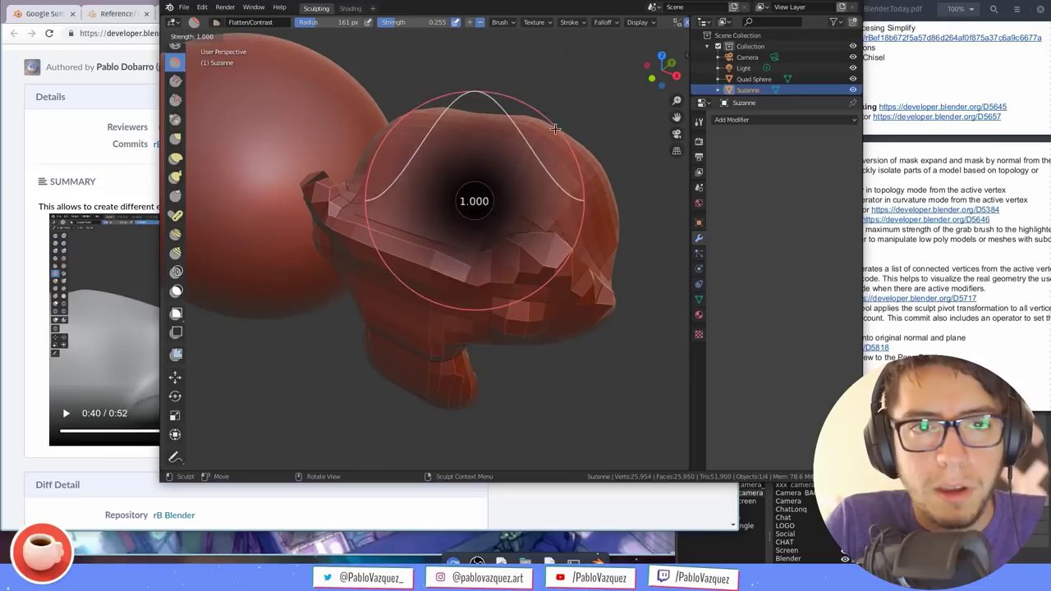
key("Escape")
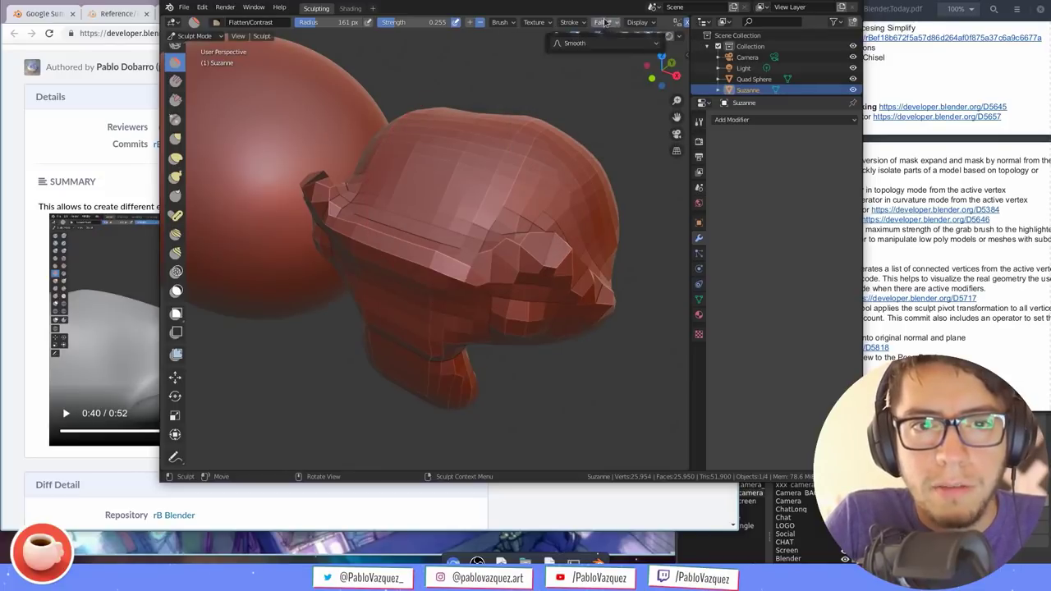
Reshape the Flatten brush's falloff into a custom wavy curve and preview it in the strength overlay on Suzanne
left_click(606, 22)
left_click(575, 43)
left_click(557, 98)
left_click_drag(600, 88, 649, 123)
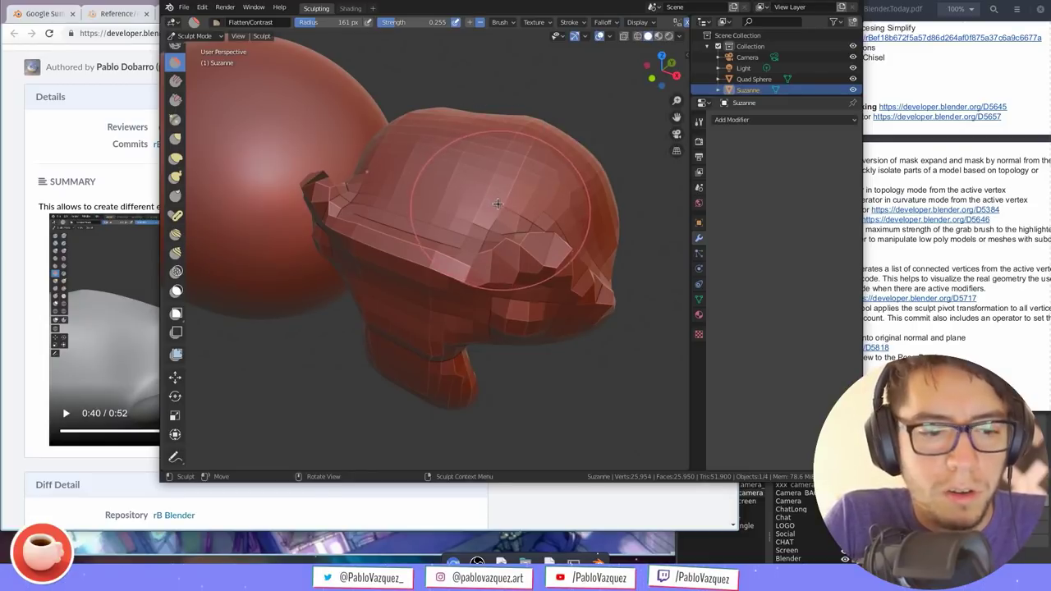
key("shift+f")
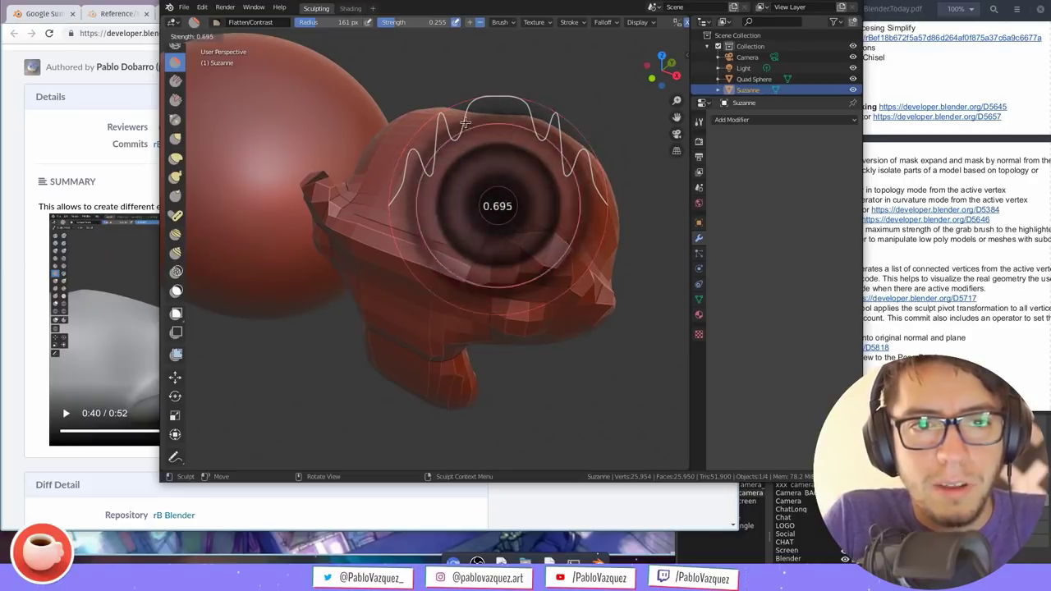
left_click(529, 128)
Move the Blender window clear of the notes and preview the brush's wavy falloff in the strength overlay again
left_click(764, 493)
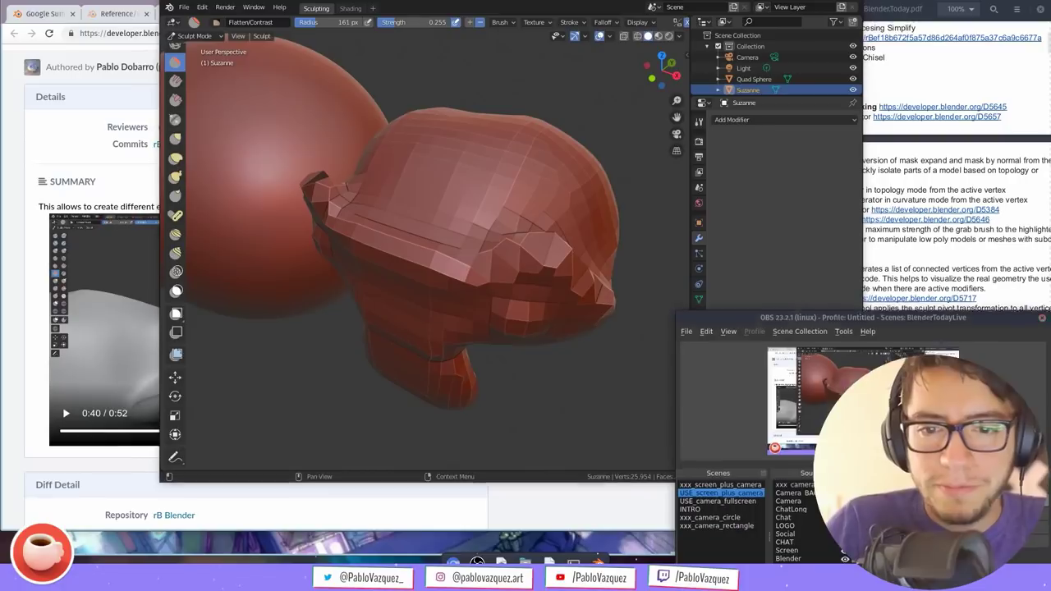
left_click_drag(534, 178, 413, 202, "super")
key("shift+f")
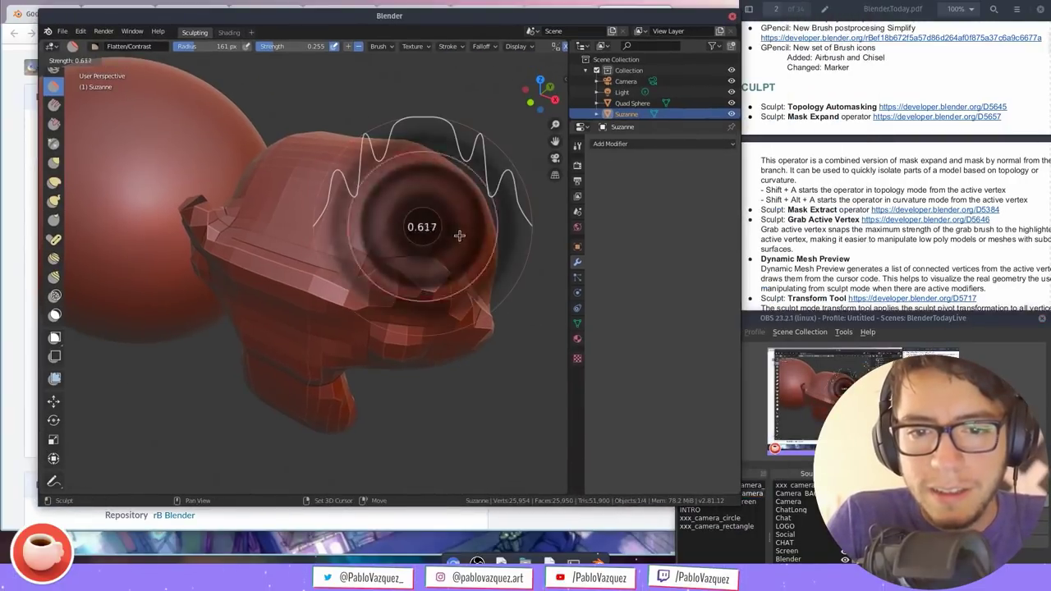
key("Escape")
left_click(836, 238)
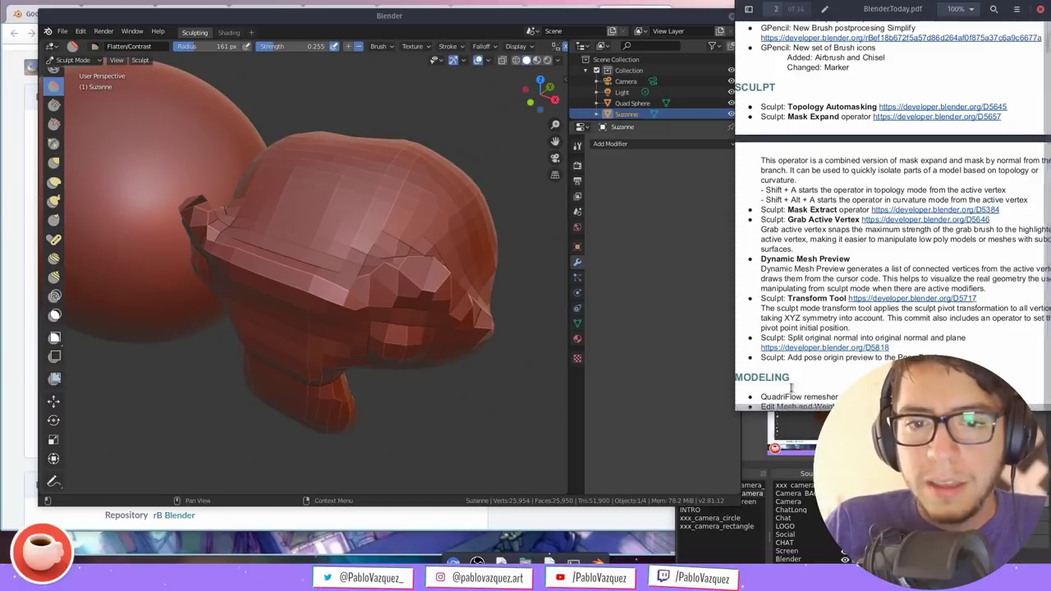
Switch to Object Mode, delete the remeshed Suzanne, and add a new monkey mesh
middle_click_drag(456, 276, 457, 232)
key("ctrl+Tab")
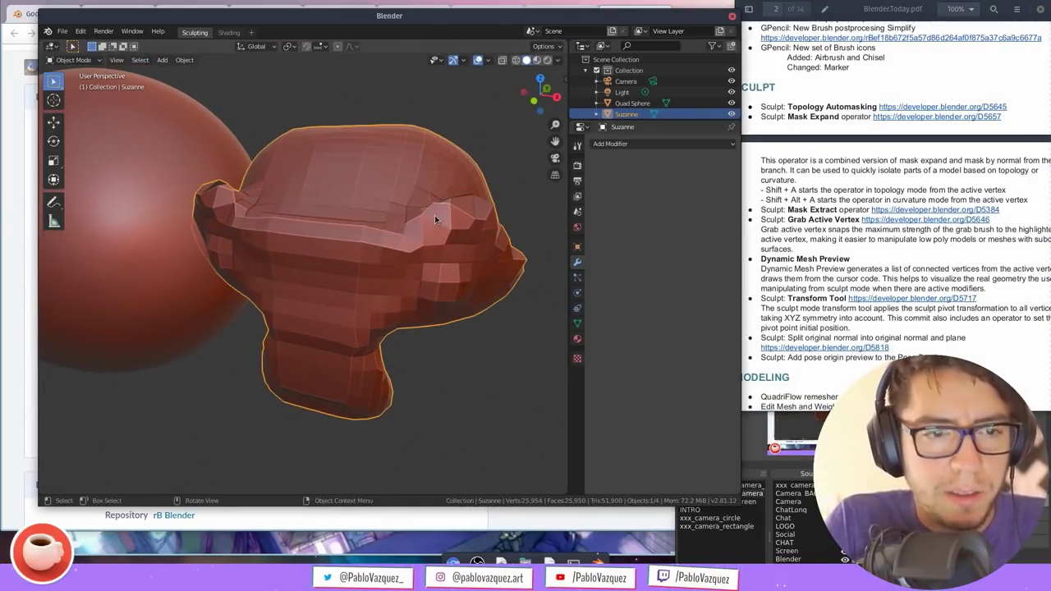
key("Delete")
key("shift+a")
mouse_move(433, 215)
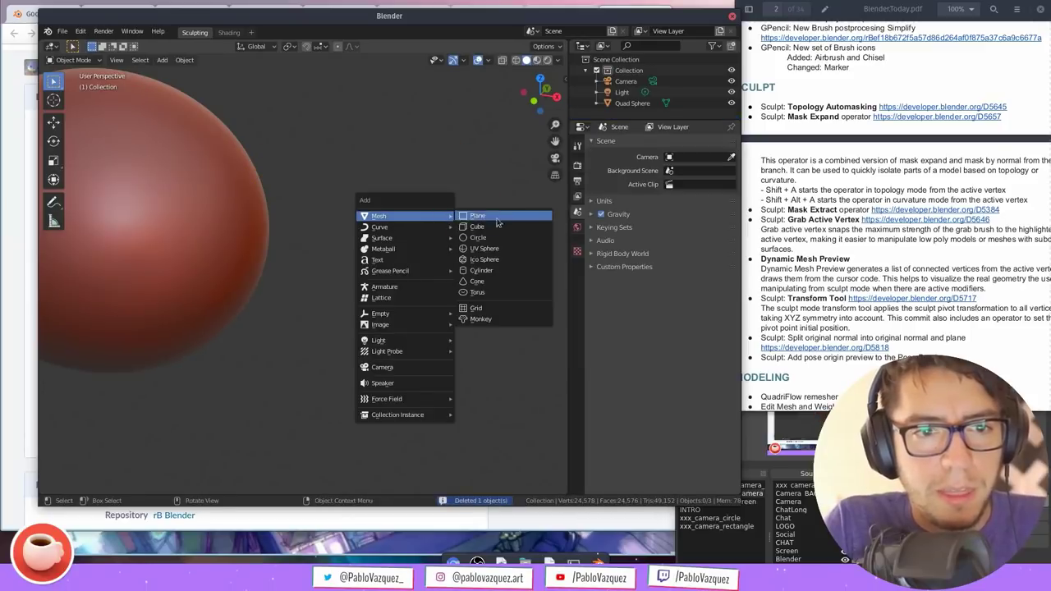
left_click(496, 322)
Subdivide the new monkey at viewport level 3, move it along X beside the sphere, and apply the Subdivision modifier
key("ctrl+3")
key("g")
key("x")
left_click(508, 280)
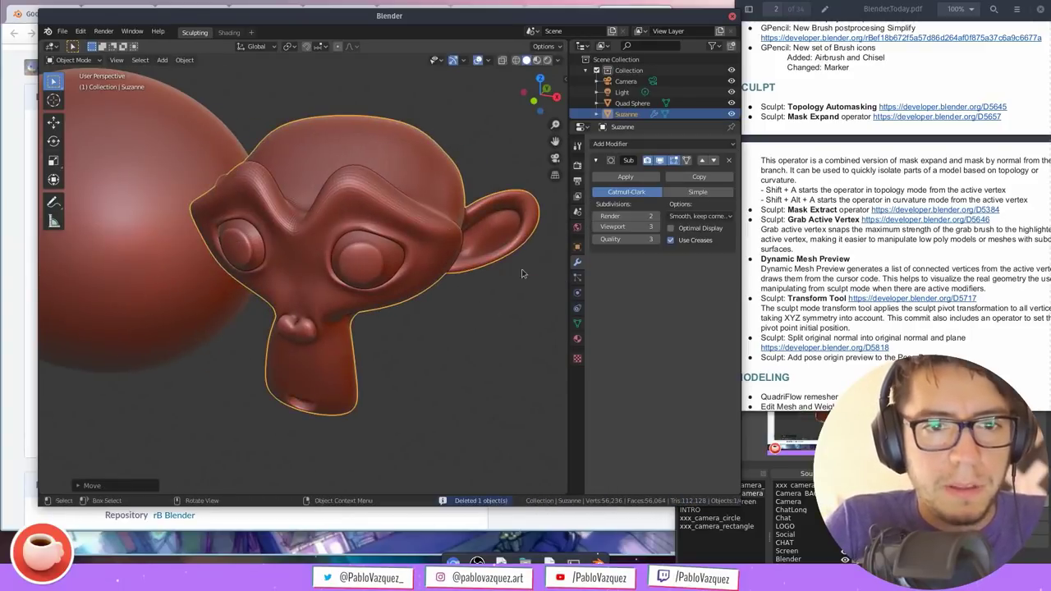
left_click(625, 177)
Enter Sculpt Mode, choose the Pose brush, and widen the tool list until the brush names show
middle_click_drag(488, 213, 390, 176)
key("ctrl+Tab")
left_click(347, 299)
scroll(56, 372, "down", 2)
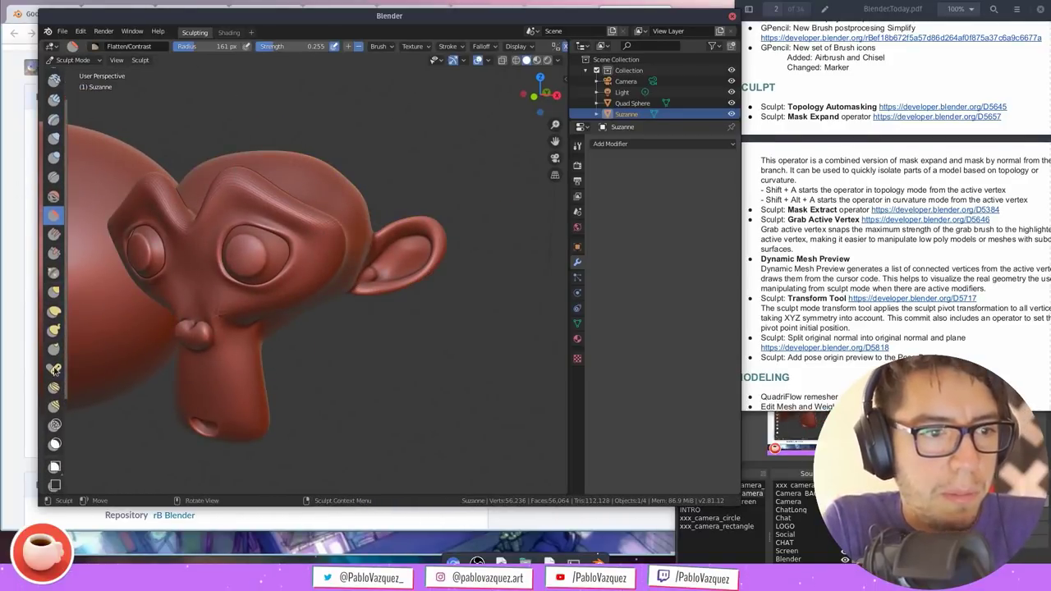
left_click(55, 371)
mouse_move(68, 371)
left_mouse_down()
mouse_move(115, 386)
mouse_move(85, 399)
left_mouse_up()
scroll(91, 386, "down", 4)
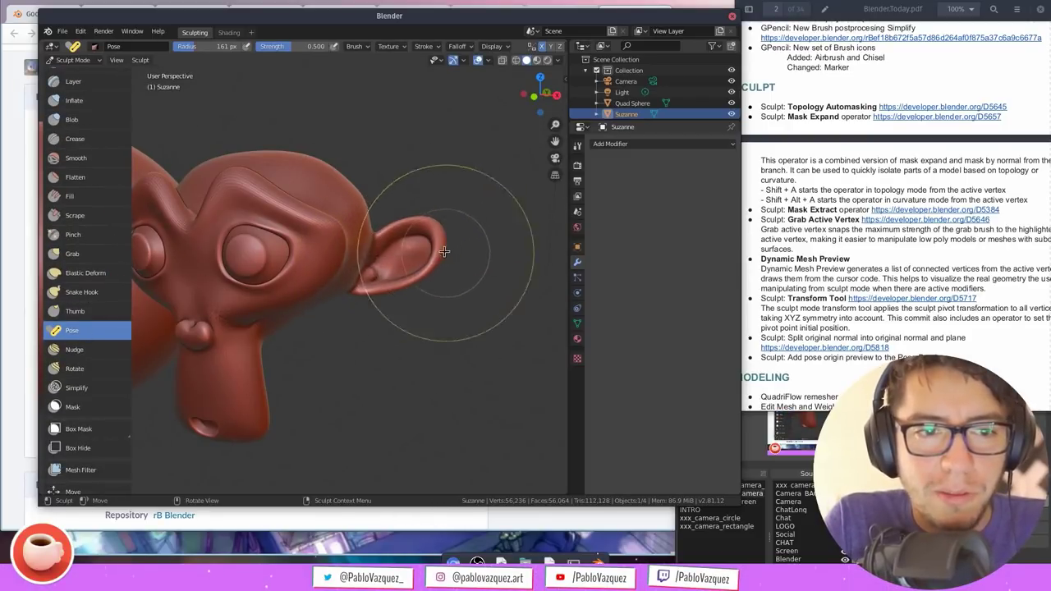
Test the Pose brush on Suzanne's ear, undo the stroke, and set the brush radius to 214 px
mouse_move(450, 253)
middle_mouse_down()
mouse_move(405, 248)
mouse_move(428, 199)
middle_mouse_up()
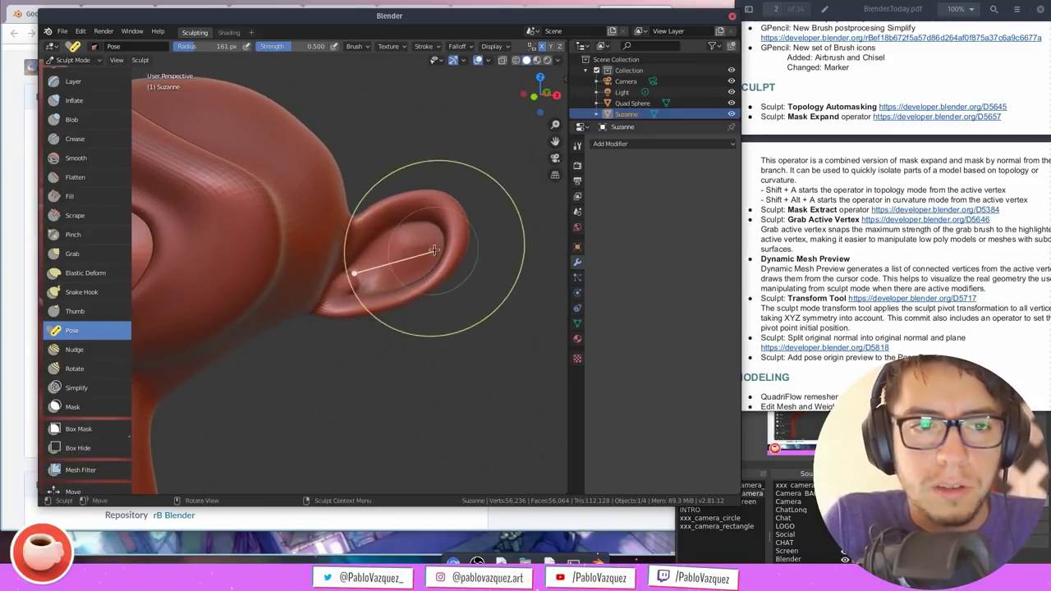
key("f")
left_click(452, 236)
key("f")
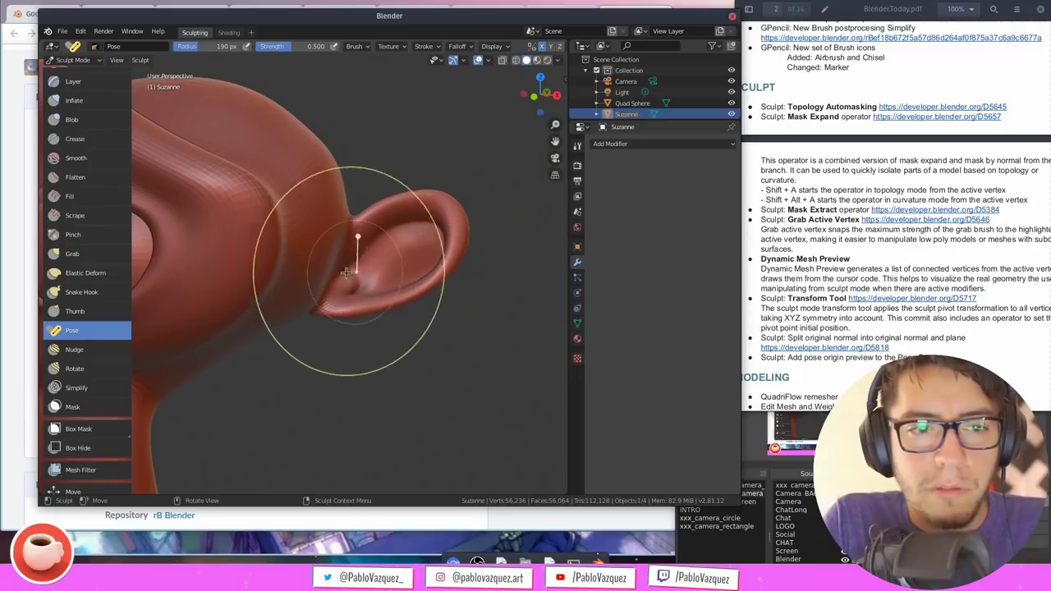
left_click_drag(472, 244, 467, 246)
key("ctrl+z")
key("f")
left_click(472, 241)
Try several Pose brush strengths over the ear and set the strength to 0.311
key("shift+f")
left_click(474, 245)
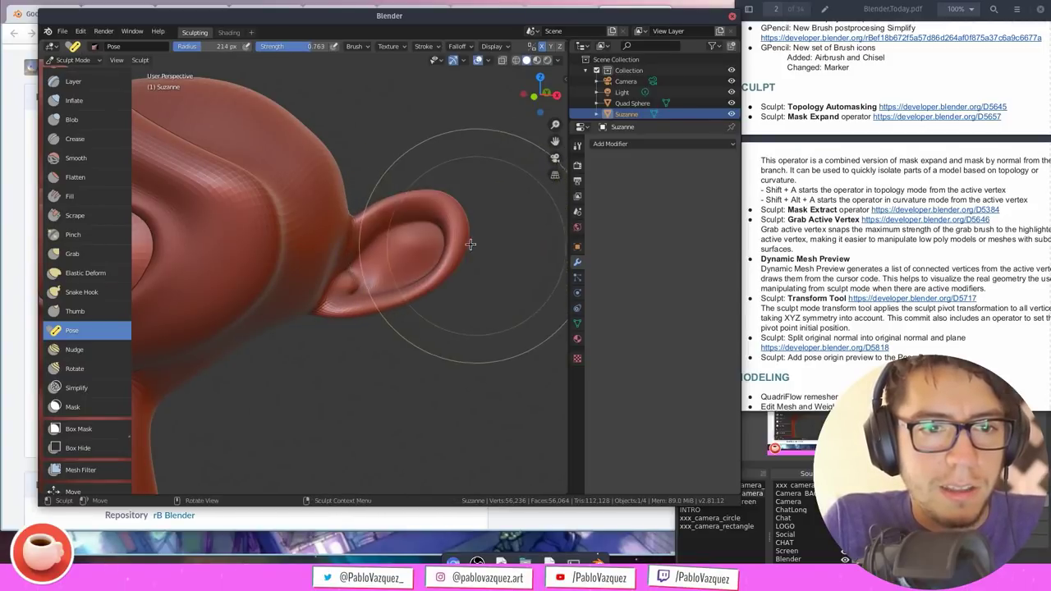
key("shift+f")
left_click(481, 252)
key("shift+f")
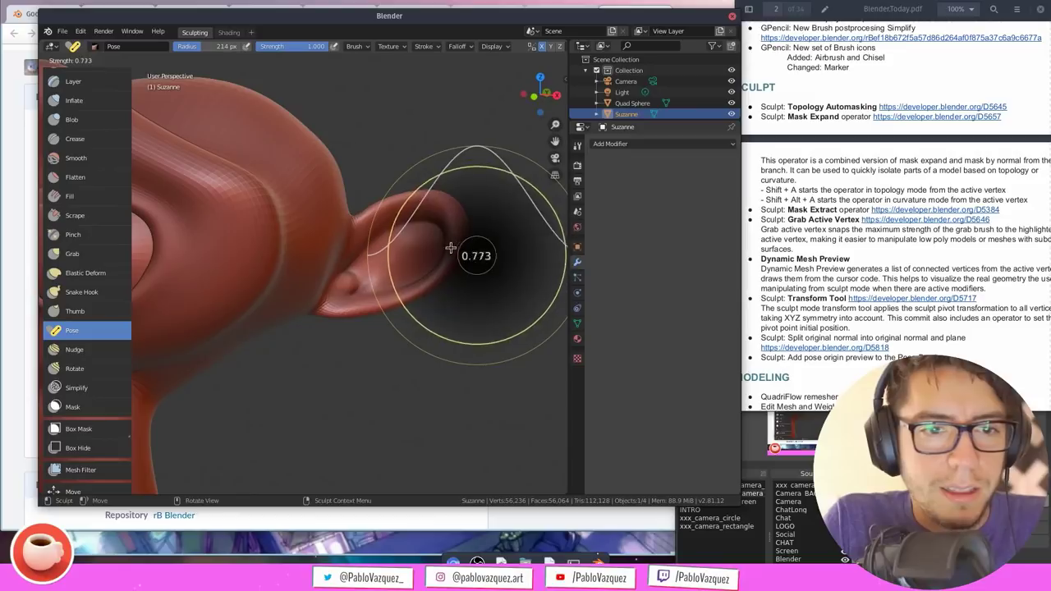
left_click(422, 242)
key("shift+f")
left_click(437, 233)
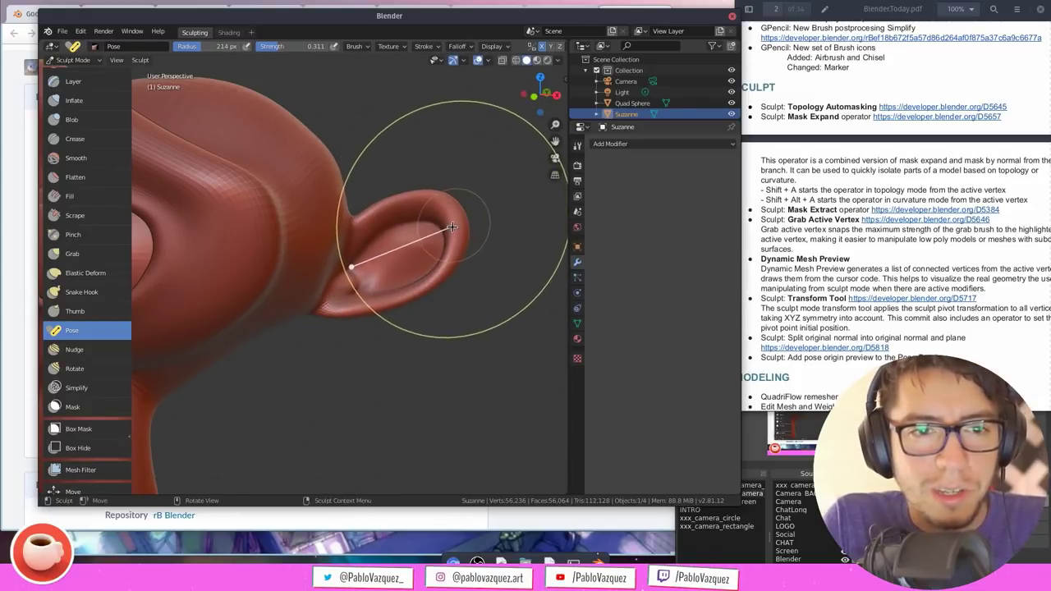
Bend Suzanne's ear downward with the Pose brush
mouse_move(457, 229)
left_mouse_down()
mouse_move(485, 254)
mouse_move(493, 246)
mouse_move(469, 218)
mouse_move(474, 274)
mouse_move(470, 257)
mouse_move(455, 276)
left_mouse_up()
left_click_drag(455, 275, 423, 301)
middle_click_drag(383, 333, 419, 281)
scroll(411, 288, "down", 2)
Pose Suzanne's jaw with the Pose brush and try further strokes on the head from other angles
mouse_move(321, 329)
left_mouse_down()
mouse_move(312, 317)
mouse_move(320, 330)
left_mouse_up()
middle_click_drag(320, 331, 380, 275)
middle_click_drag(413, 220, 417, 241, "shift")
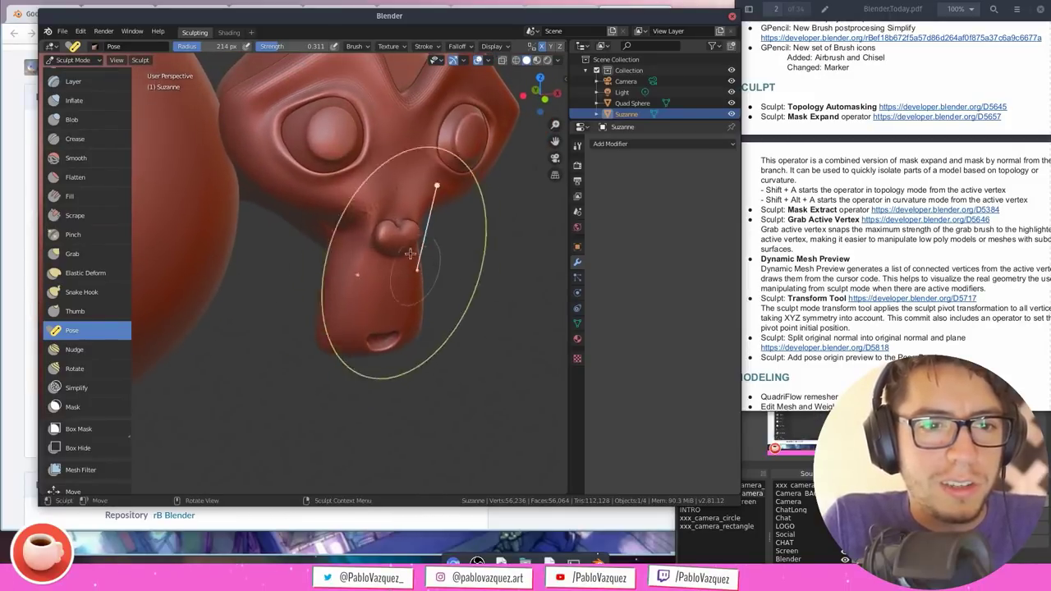
left_click_drag(421, 343, 404, 286)
mouse_move(435, 293)
middle_mouse_down()
mouse_move(410, 291)
mouse_move(386, 314)
mouse_move(353, 303)
middle_mouse_up()
middle_click_drag(436, 235, 393, 268)
left_click_drag(481, 228, 489, 237)
Move the Blender window out of the way and return to the D5818 page in the browser
left_click_drag(513, 98, 417, 437, "super")
left_click(473, 192)
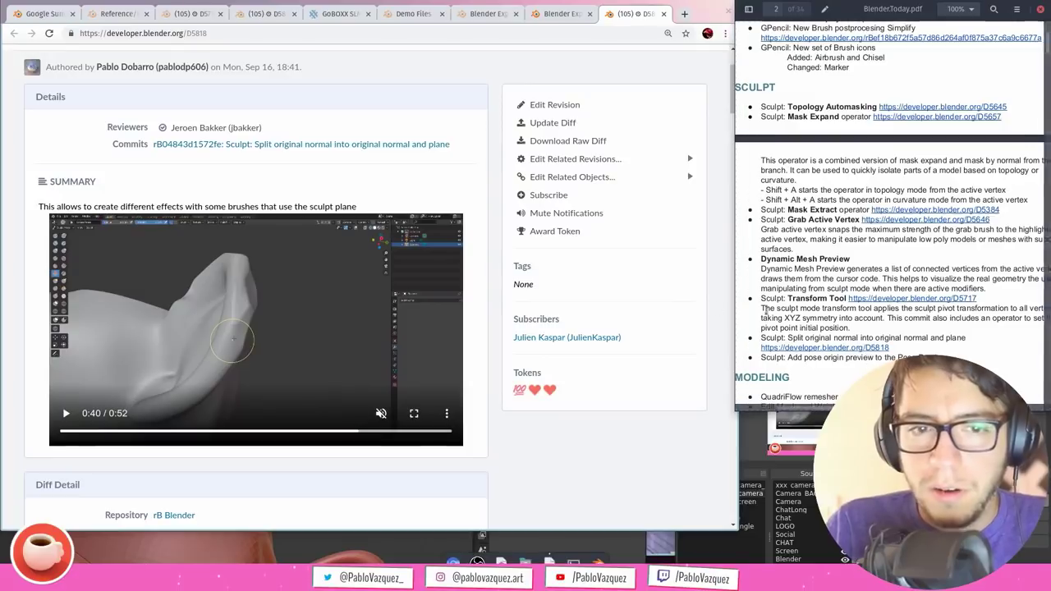
Open the profile page of the revision's author and look at the username
left_click(180, 71)
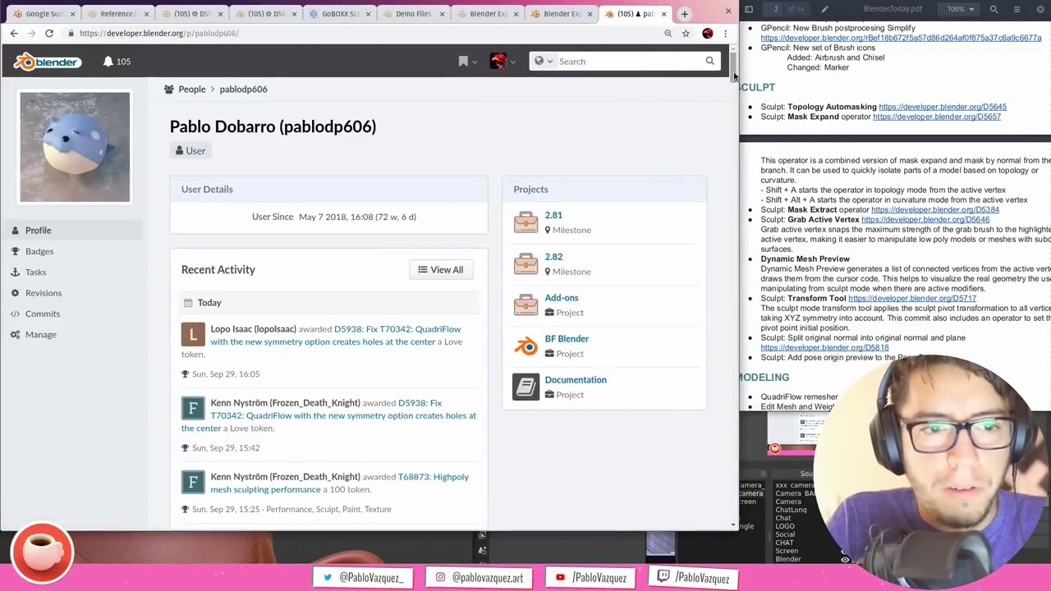
left_click_drag(735, 78, 733, 56)
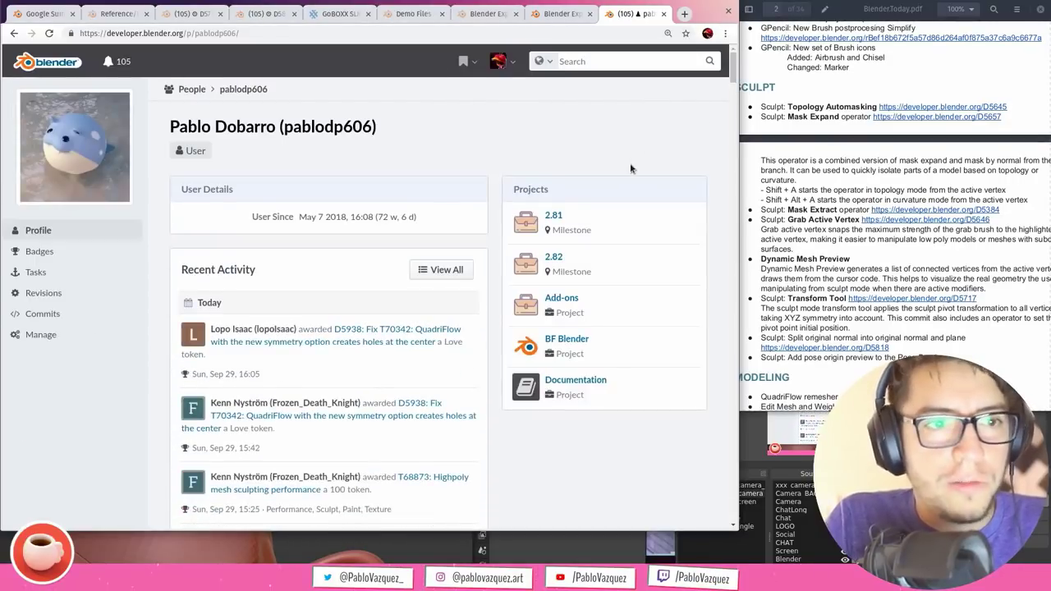
double_click(370, 120)
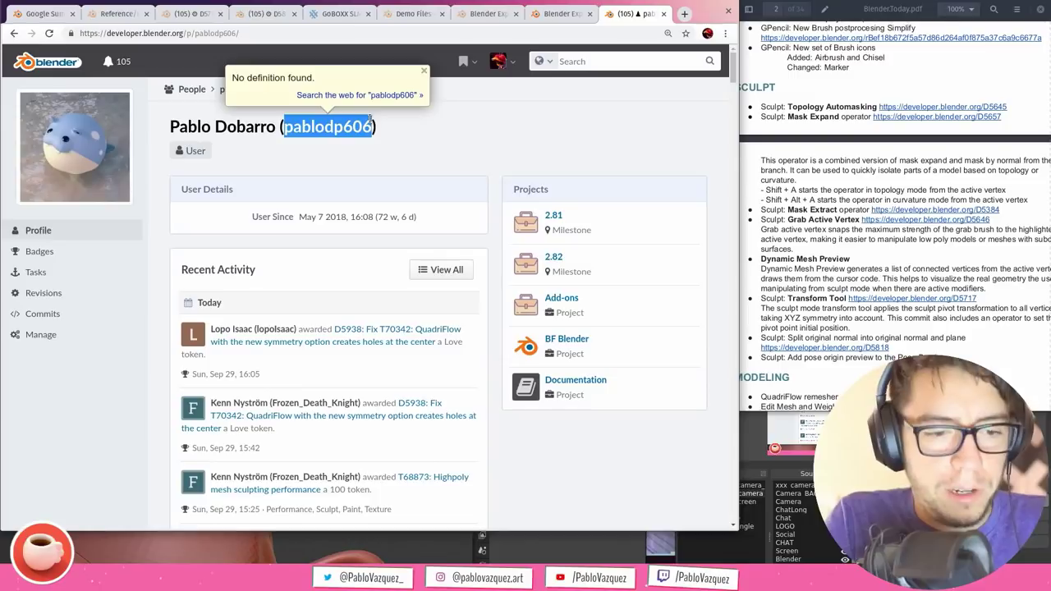
left_click(505, 155)
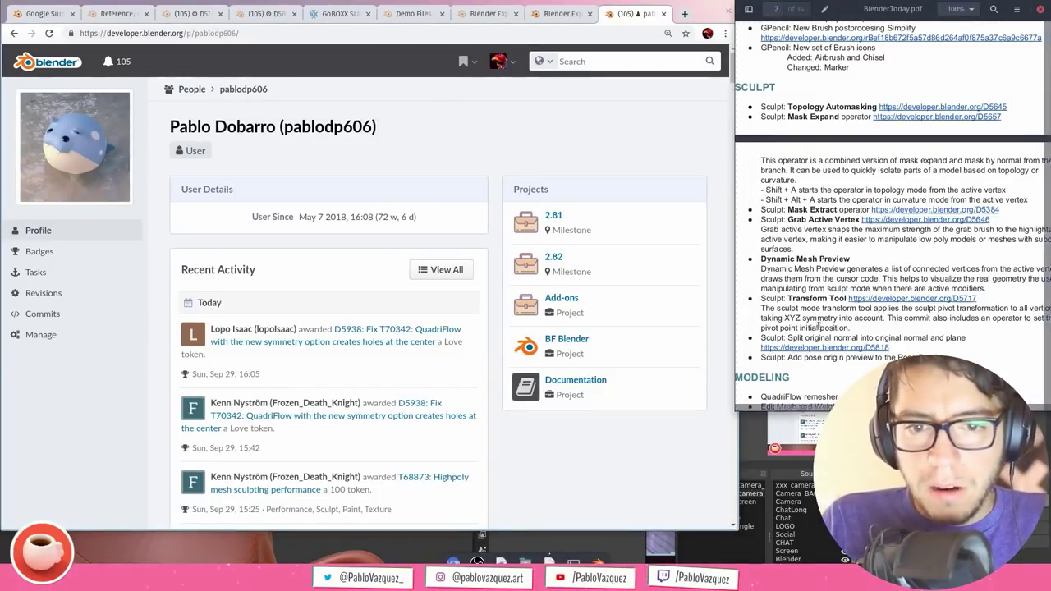
View the Modeling section of the BlenderToday.pdf notes with its bullet points fully readable
scroll(880, 335, "down", 5)
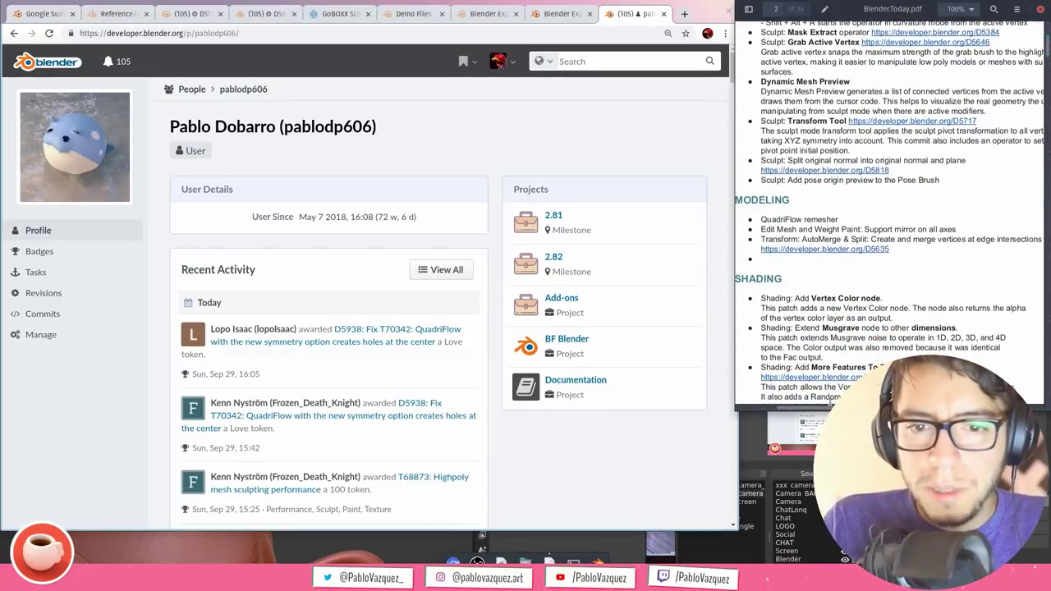
left_click_drag(836, 408, 811, 408)
left_click_drag(824, 408, 821, 408)
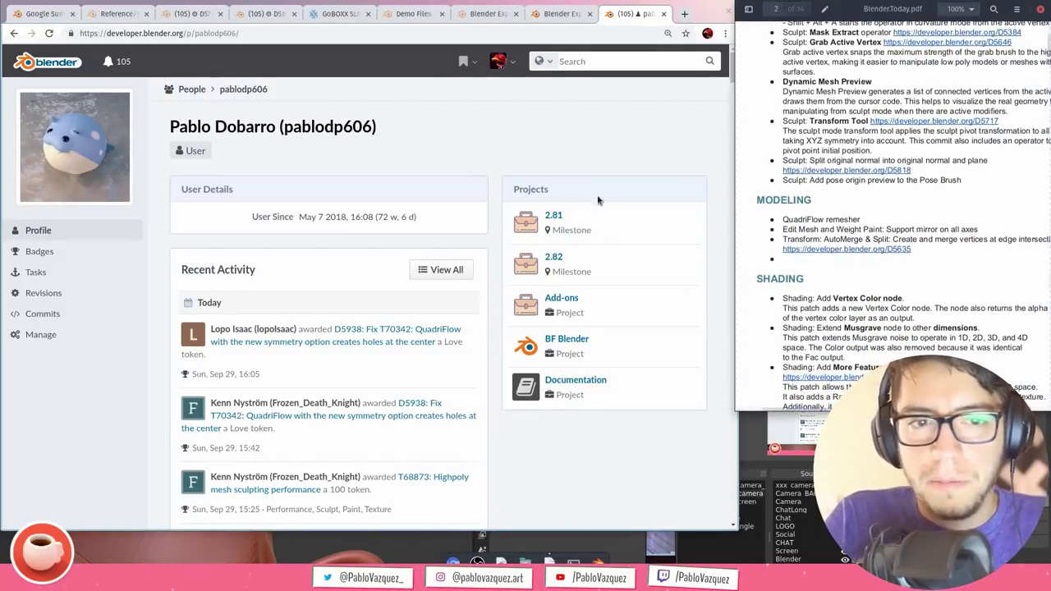
left_click(598, 133)
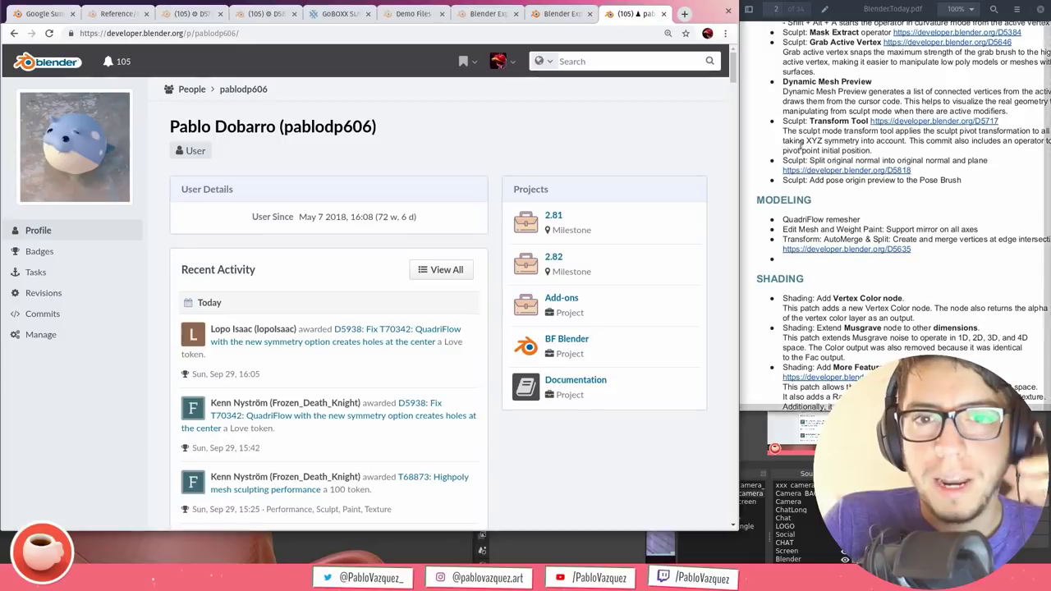
Switch to Blender, take Suzanne out of Sculpt Mode into Object Mode with nothing selected, and hide the viewport tools
left_click(567, 558)
key("ctrl+Tab")
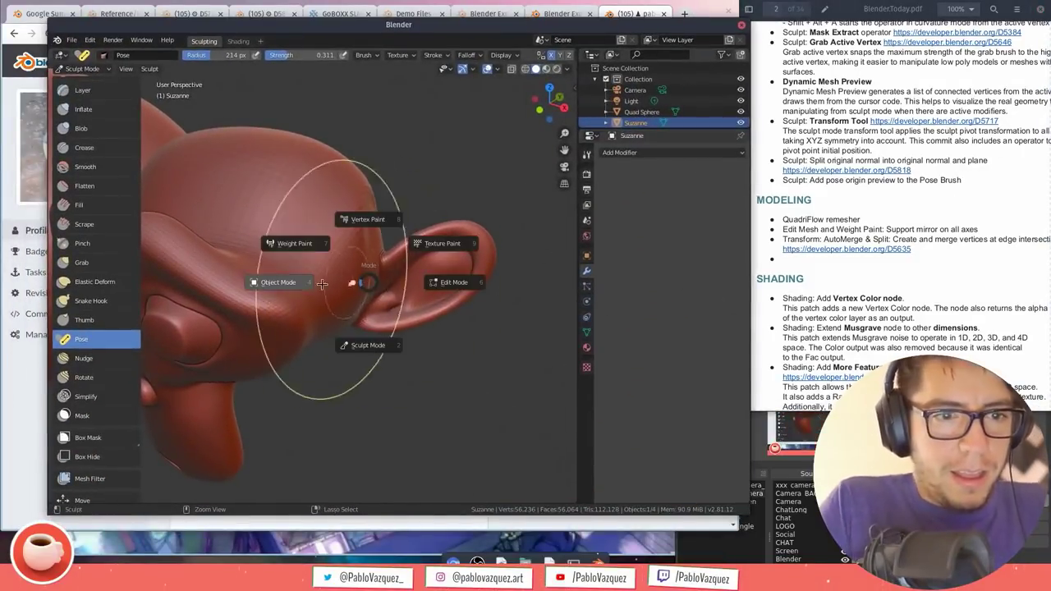
left_click(271, 282)
left_click(398, 213)
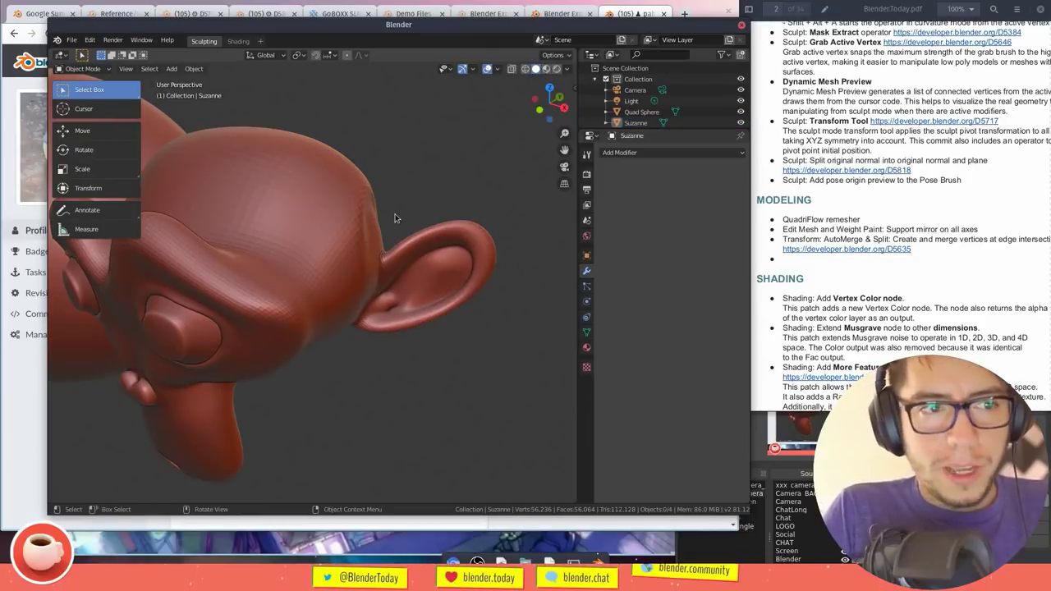
key("t")
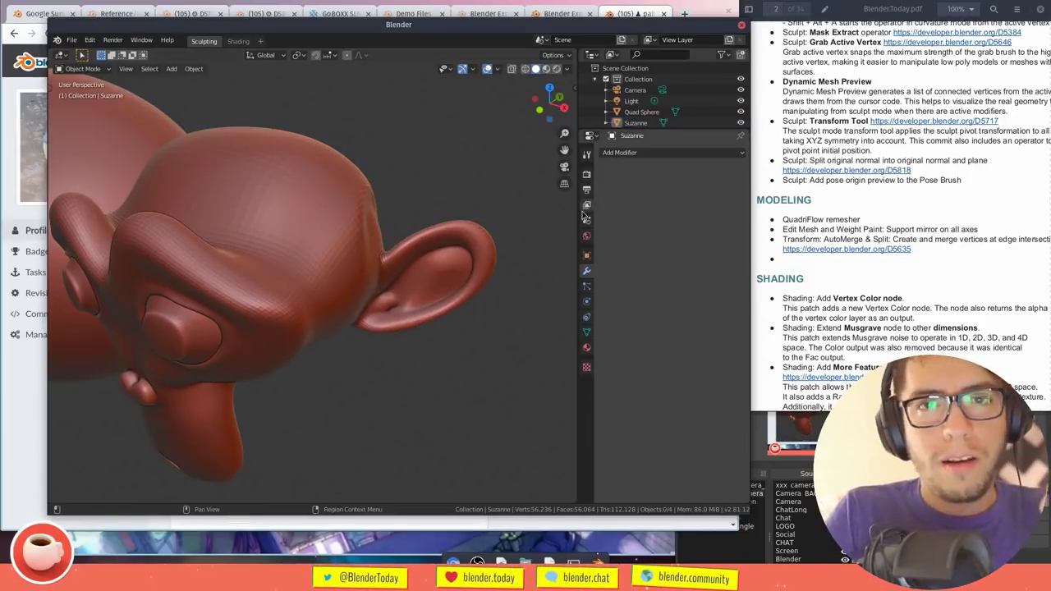
Try a Remesh modifier on Suzanne, look at its mode options and low-poly shape, and remove the modifier
left_click(624, 152)
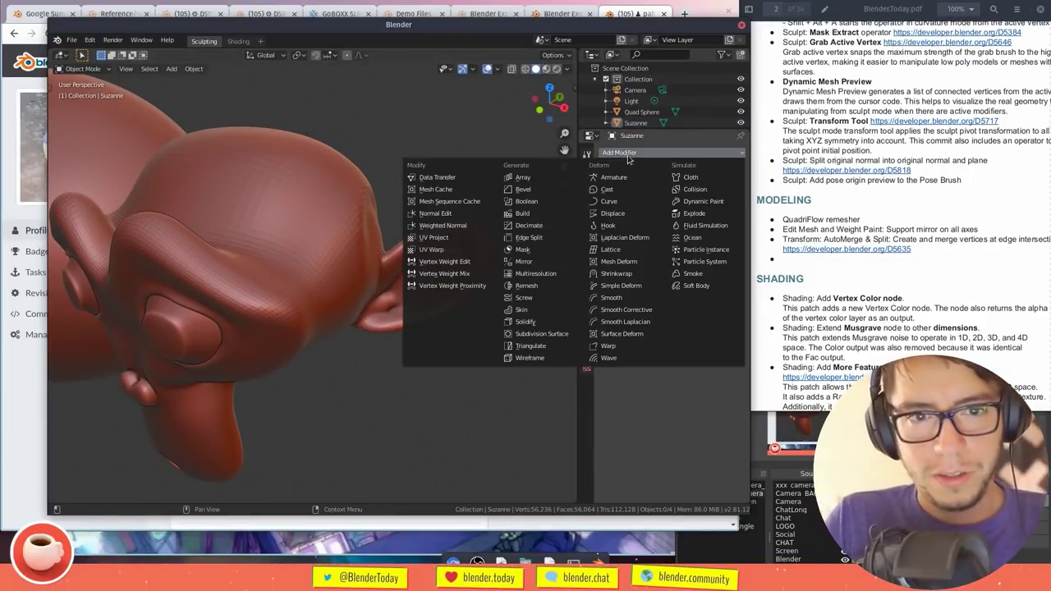
left_click(557, 286)
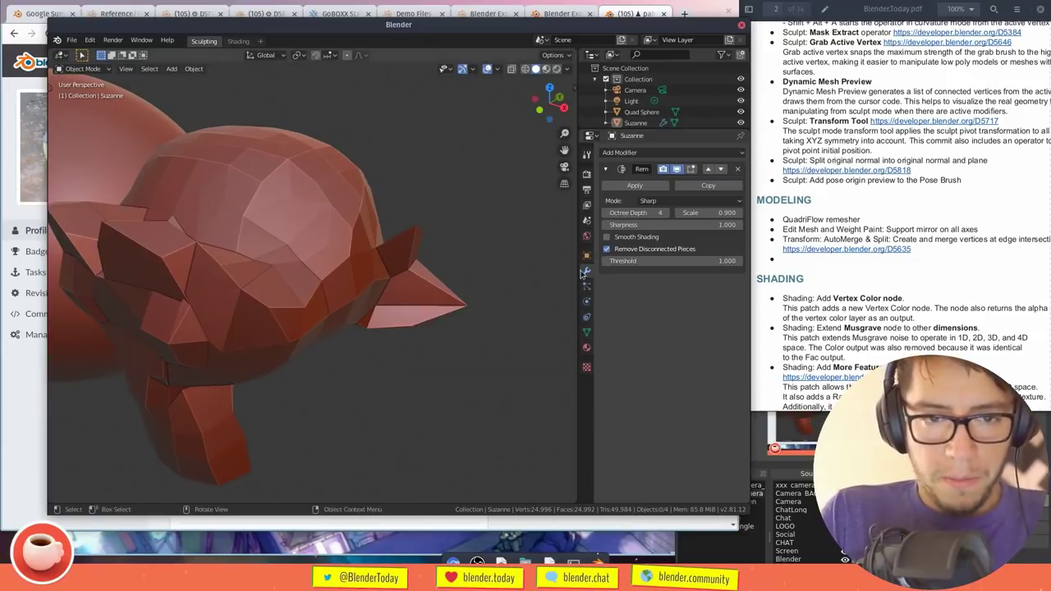
left_click(683, 202)
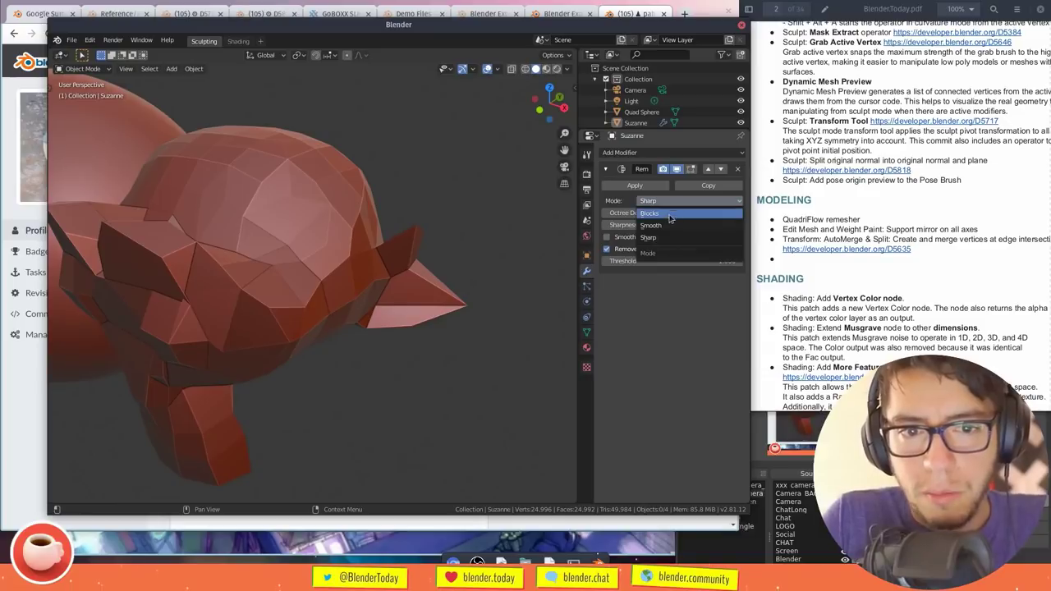
middle_click_drag(408, 333, 443, 316)
scroll(443, 316, "down", 5)
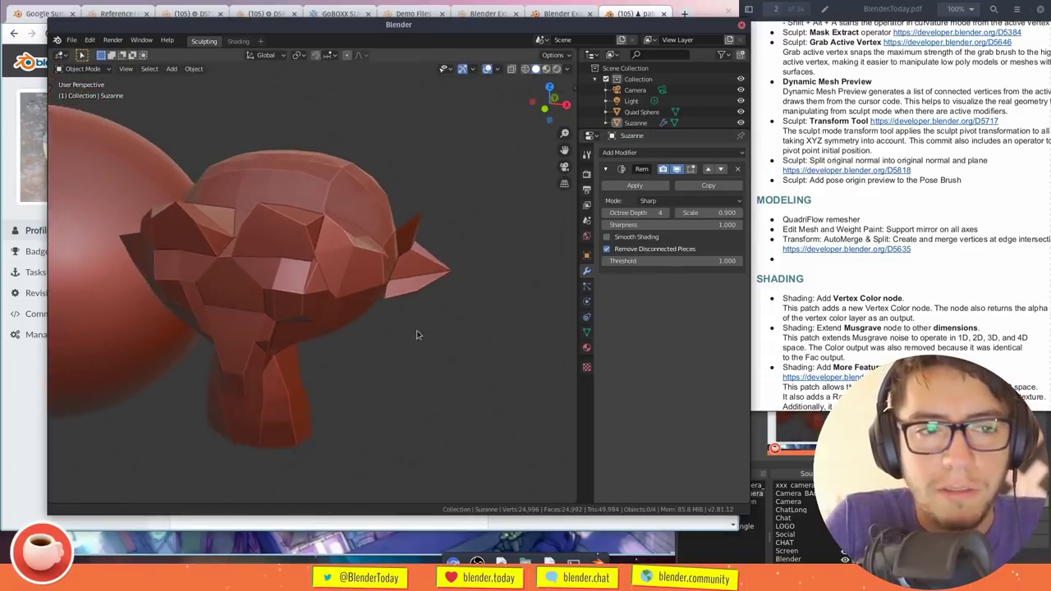
left_click(737, 170)
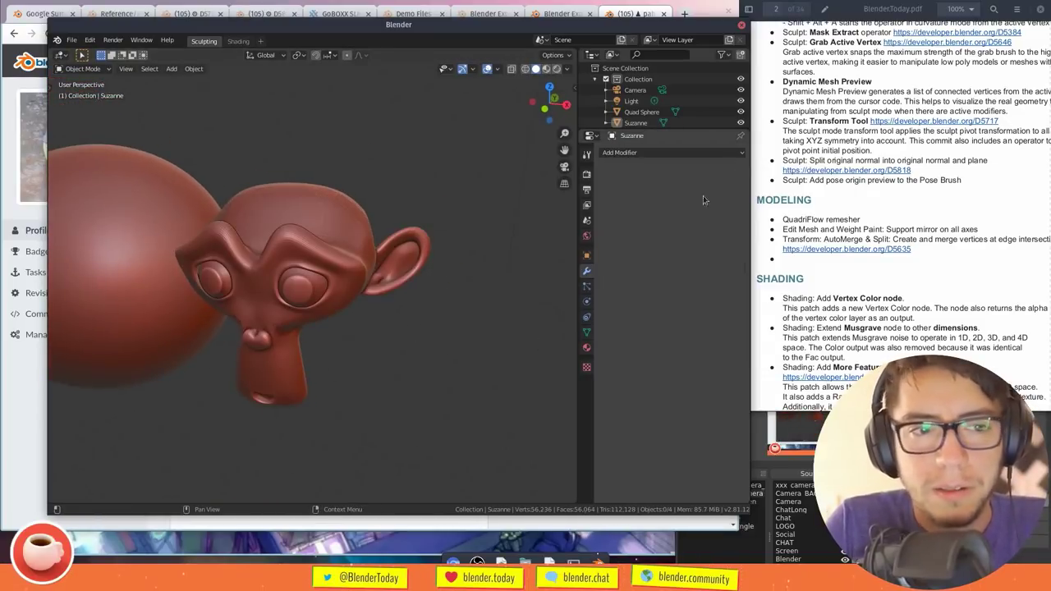
Return Suzanne to Sculpt Mode and view the sculpting Remesh settings
left_click(560, 57)
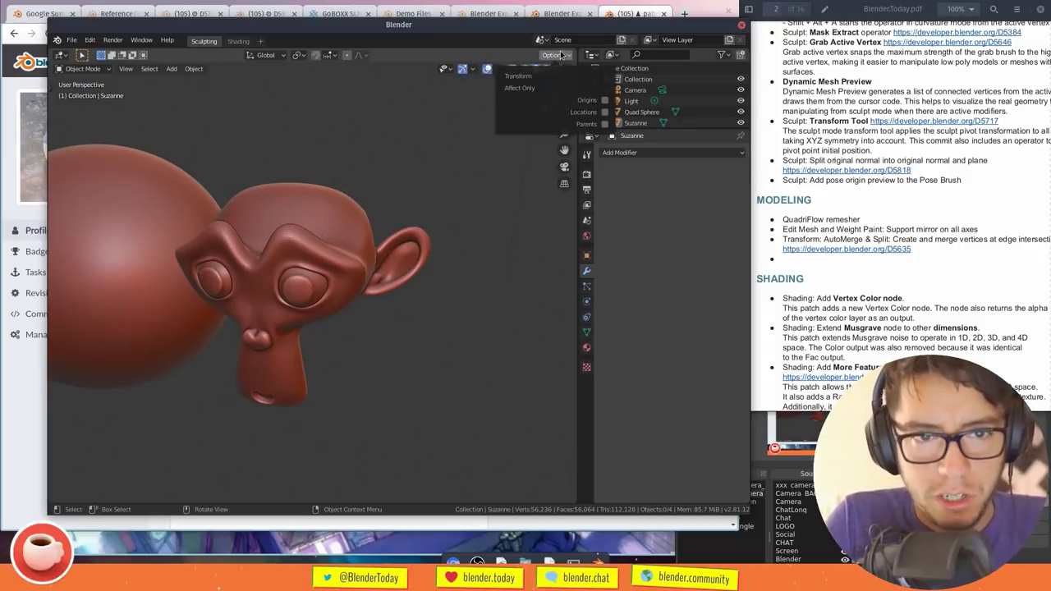
key("ctrl+Tab")
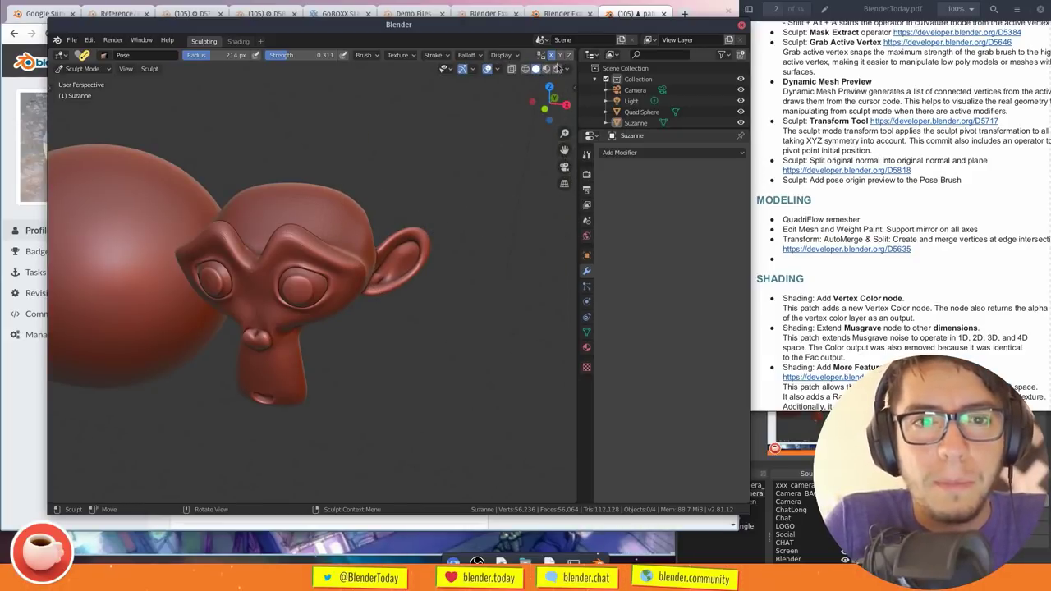
scroll(525, 55, "right", 5)
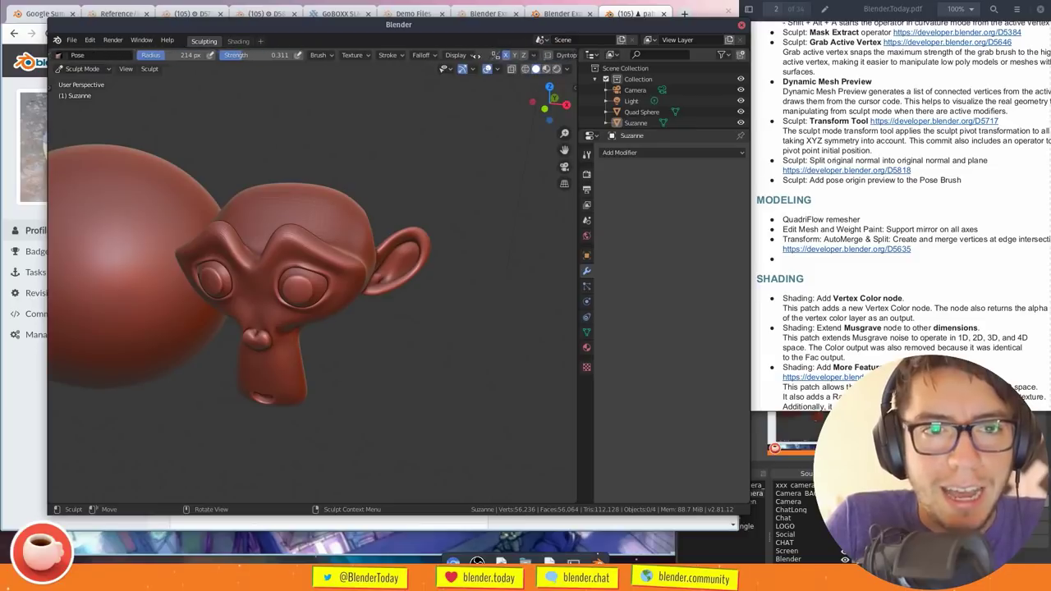
left_click(523, 55)
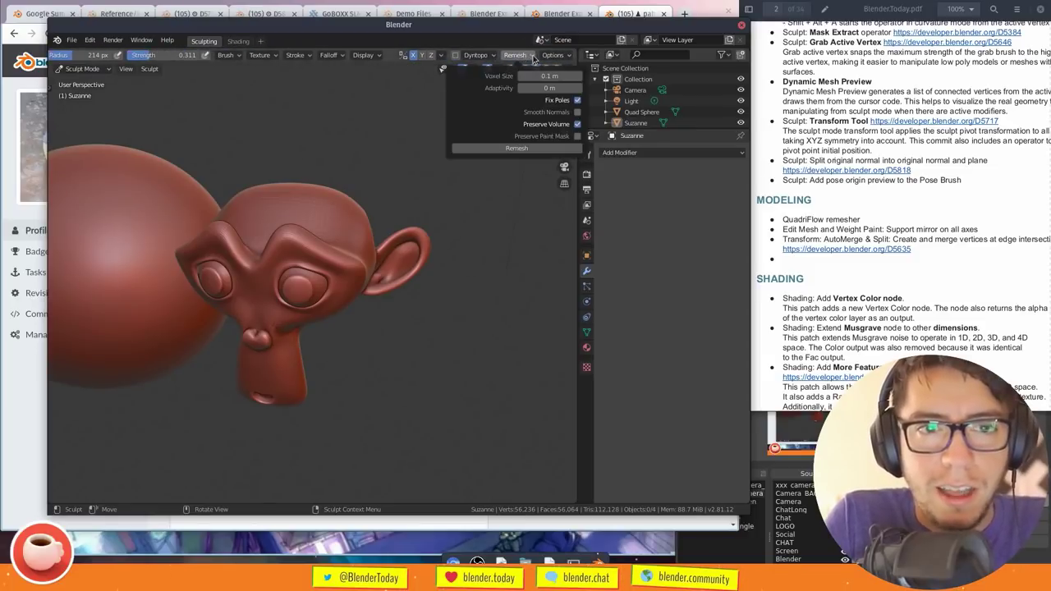
Show the Remesh settings in Suzanne's mesh data properties, with Vertex Groups and Shape Keys collapsed
left_click(586, 331)
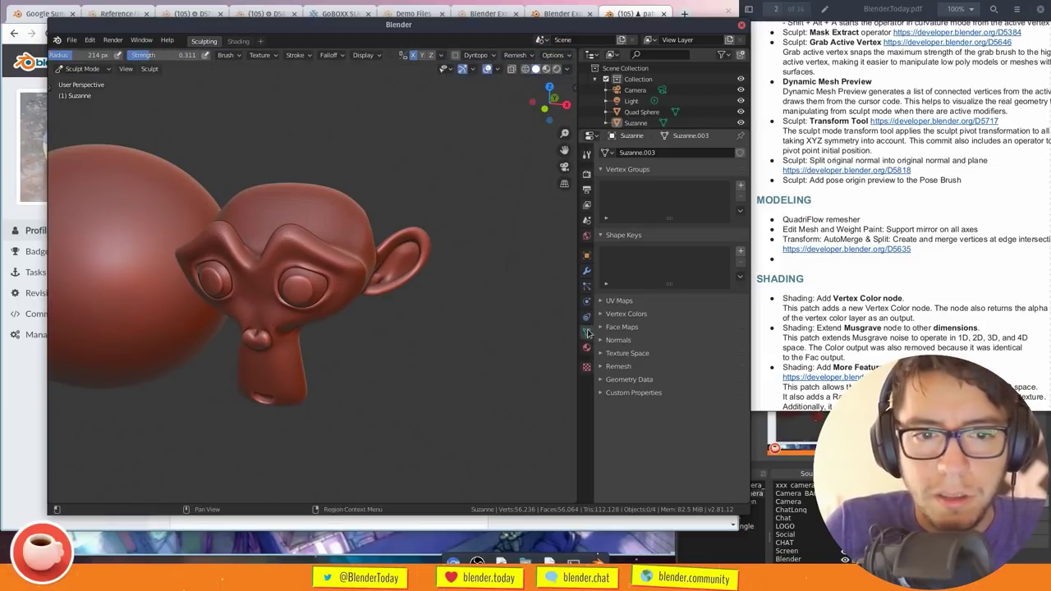
left_click(629, 170)
left_click(628, 182)
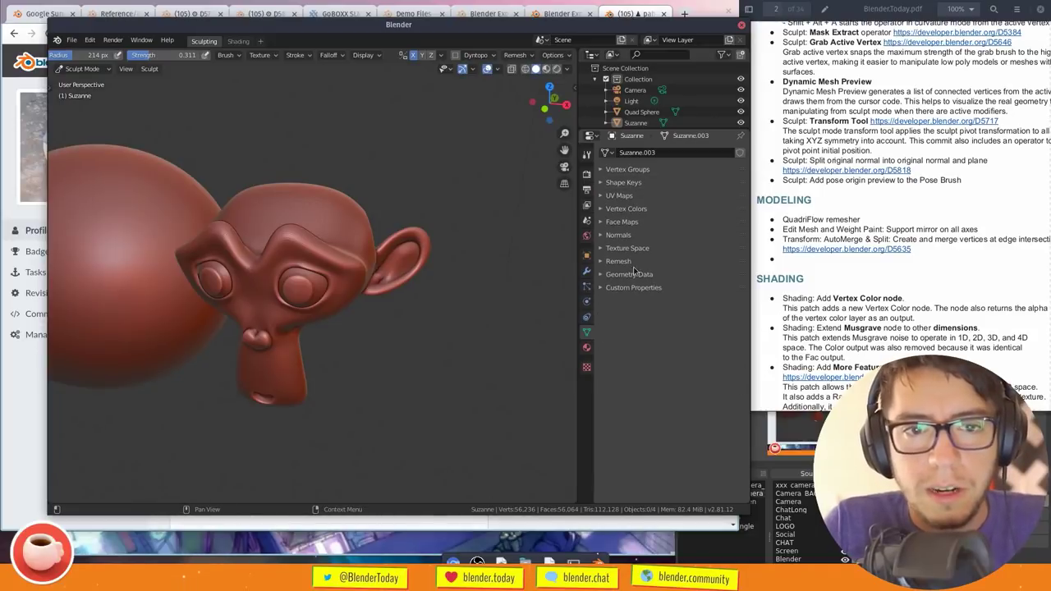
left_click(635, 263)
middle_click_drag(631, 268, 647, 243, "ctrl")
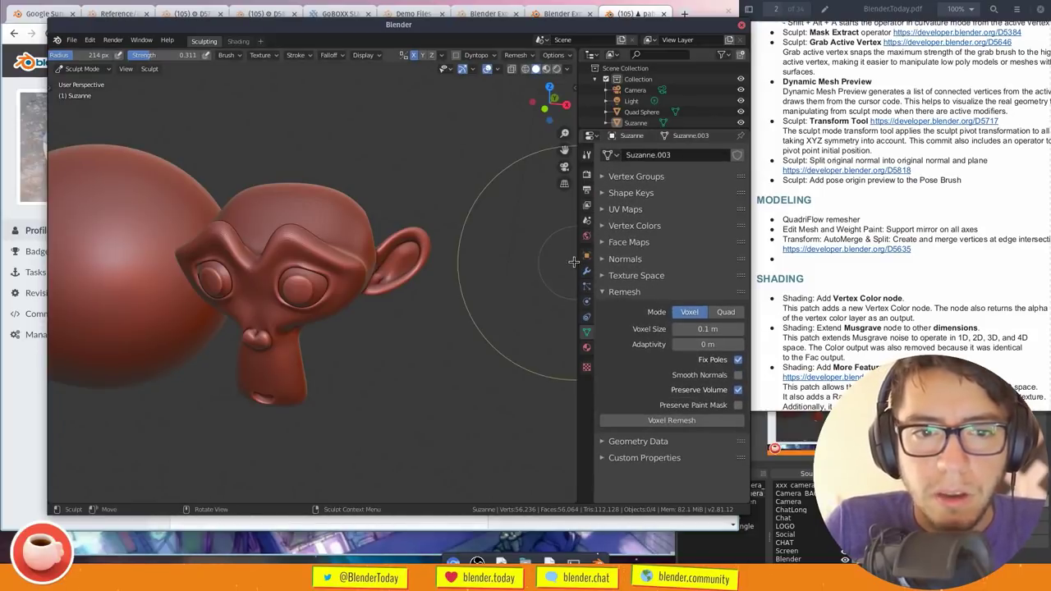
Widen and enlarge the mesh properties area and set the remesh voxel size to 0.036 m
left_click_drag(578, 264, 538, 267)
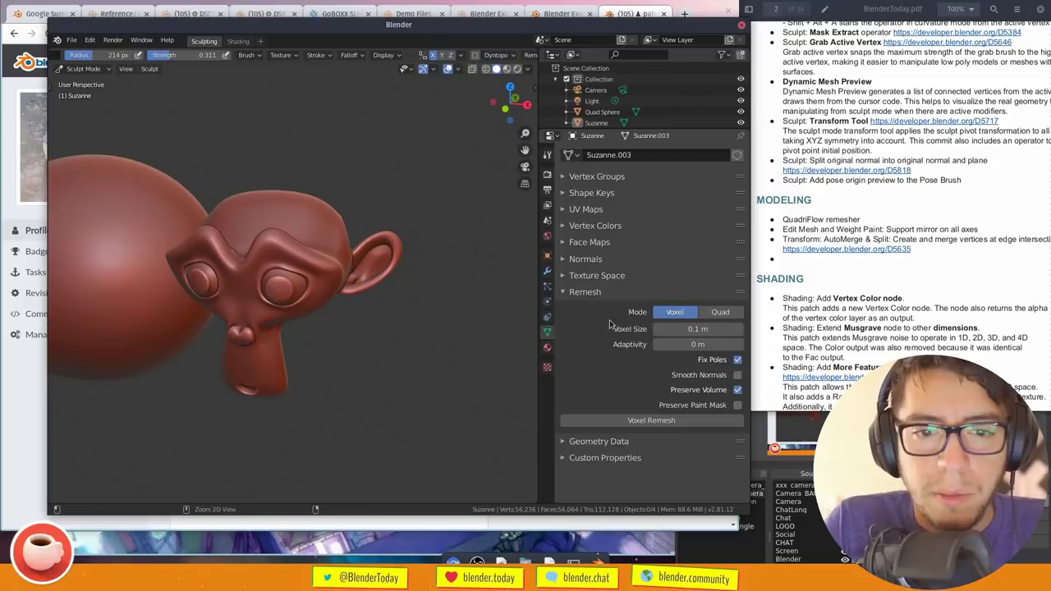
middle_click_drag(607, 321, 645, 315, "ctrl")
scroll(645, 314, "down", 1)
left_click_drag(695, 333, 633, 335)
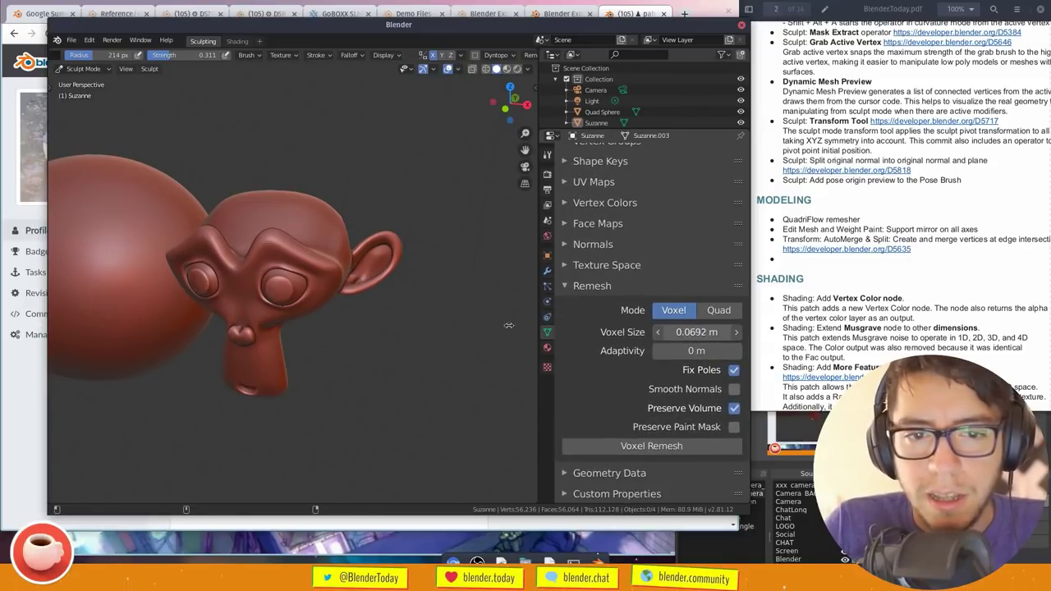
left_click_drag(351, 323, 318, 322)
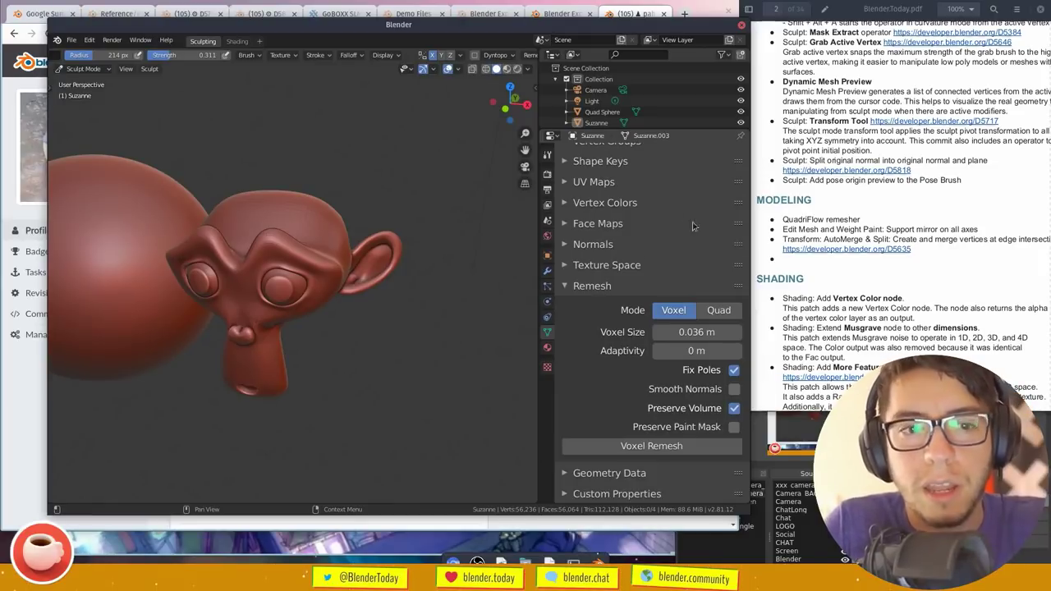
Voxel-remesh Suzanne and inspect the resulting blocky surface up close
left_click(651, 447)
mouse_move(356, 264)
middle_mouse_down()
mouse_move(361, 234)
mouse_move(418, 217)
mouse_move(382, 201)
middle_mouse_up()
scroll(362, 230, "up", 4)
scroll(381, 201, "down", 3)
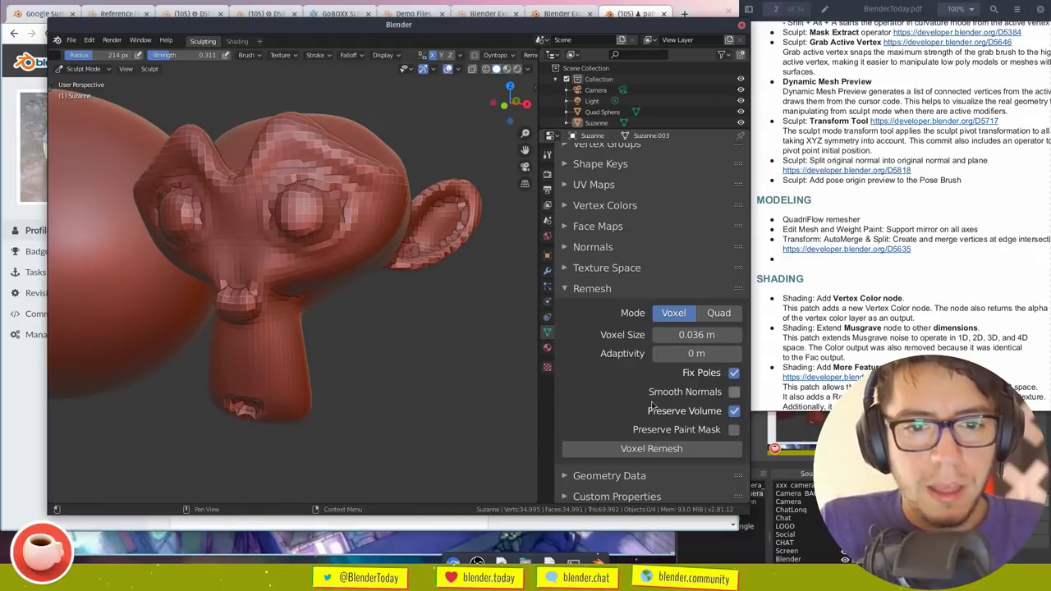
Run the voxel remesh on Suzanne a second time and undo that repeat
left_click(651, 448)
middle_click_drag(464, 271, 526, 393)
key("ctrl+z")
Inspect the topology of Suzanne's remeshed face in wireframe and return to solid shading
mouse_move(448, 287)
middle_mouse_down()
mouse_move(380, 309)
mouse_move(369, 291)
mouse_move(345, 291)
mouse_move(424, 280)
mouse_move(415, 287)
middle_mouse_up()
key("z")
left_click(391, 280)
scroll(362, 289, "up", 2)
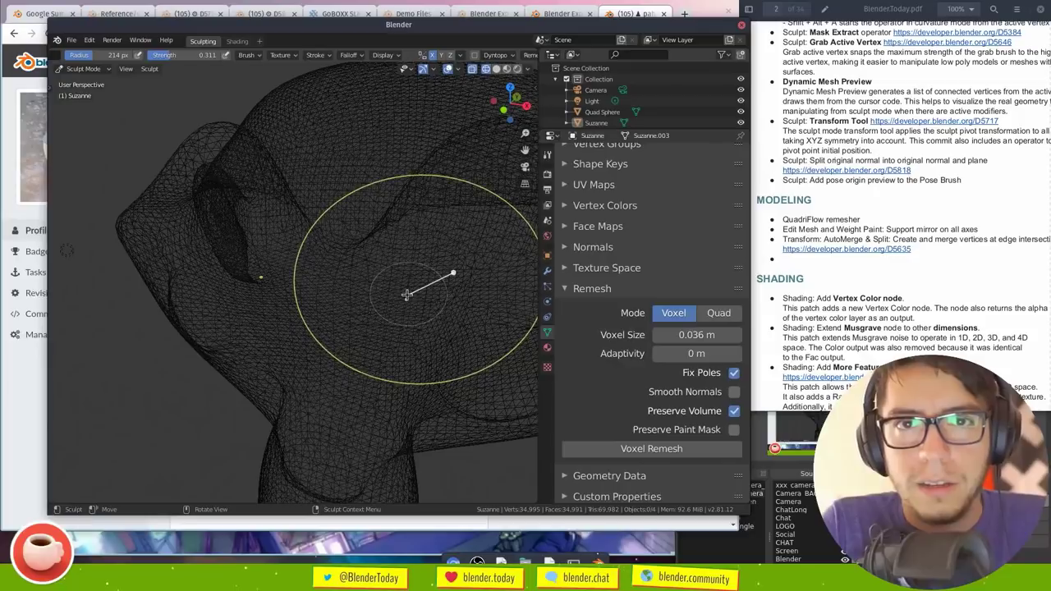
key("shift+z")
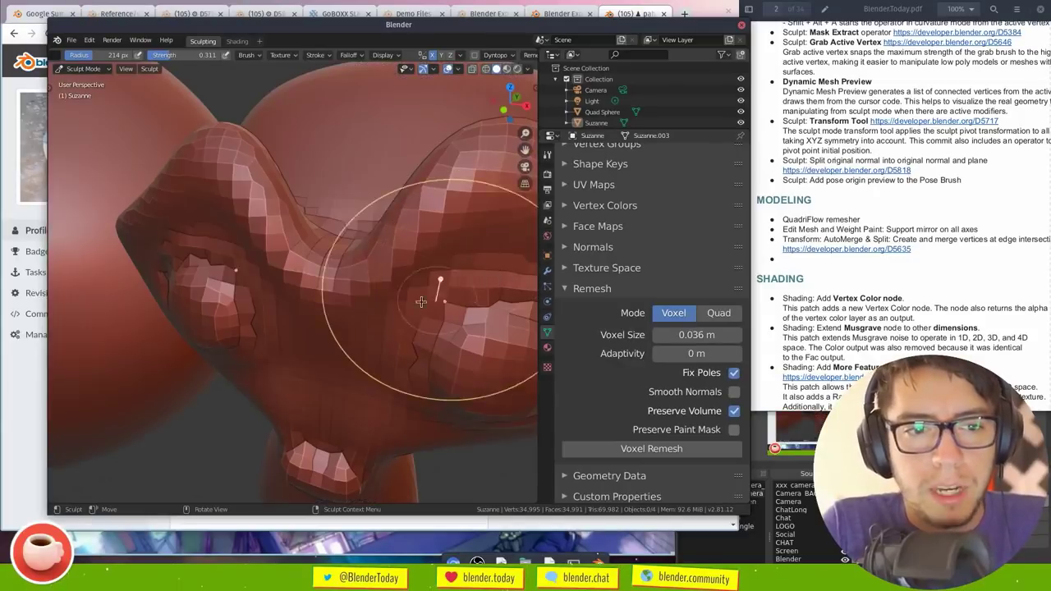
middle_click_drag(438, 282, 430, 289)
scroll(415, 306, "down", 4)
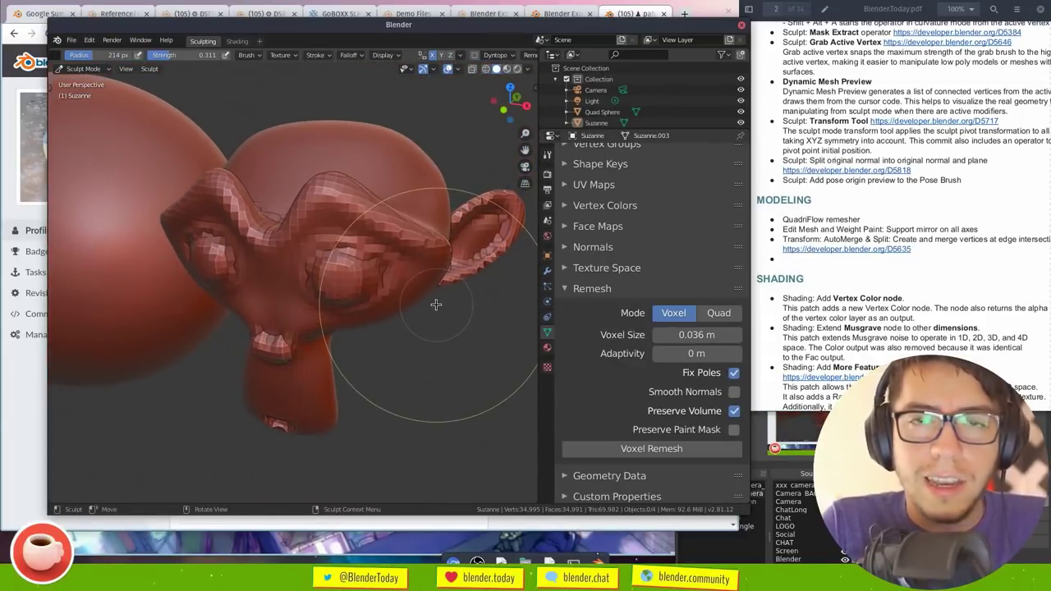
Move the Blender window clear of the PDF notes and undo the voxel remesh on Suzanne
left_click_drag(399, 283, 351, 262, "super")
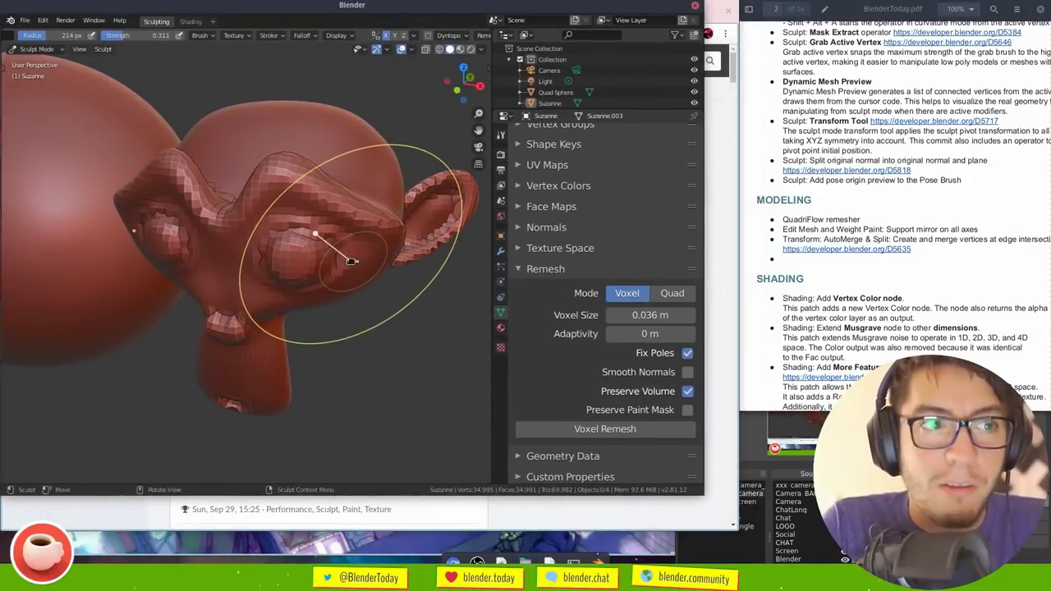
key("ctrl+z")
middle_click_drag(405, 287, 414, 261)
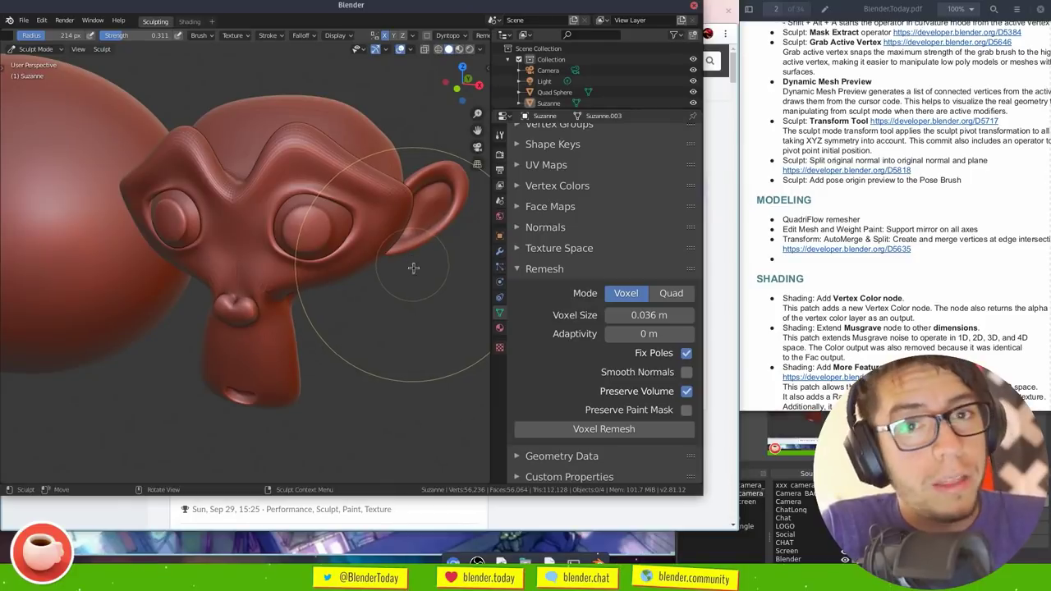
Switch Suzanne from Sculpt Mode back to Object Mode
left_click(808, 221)
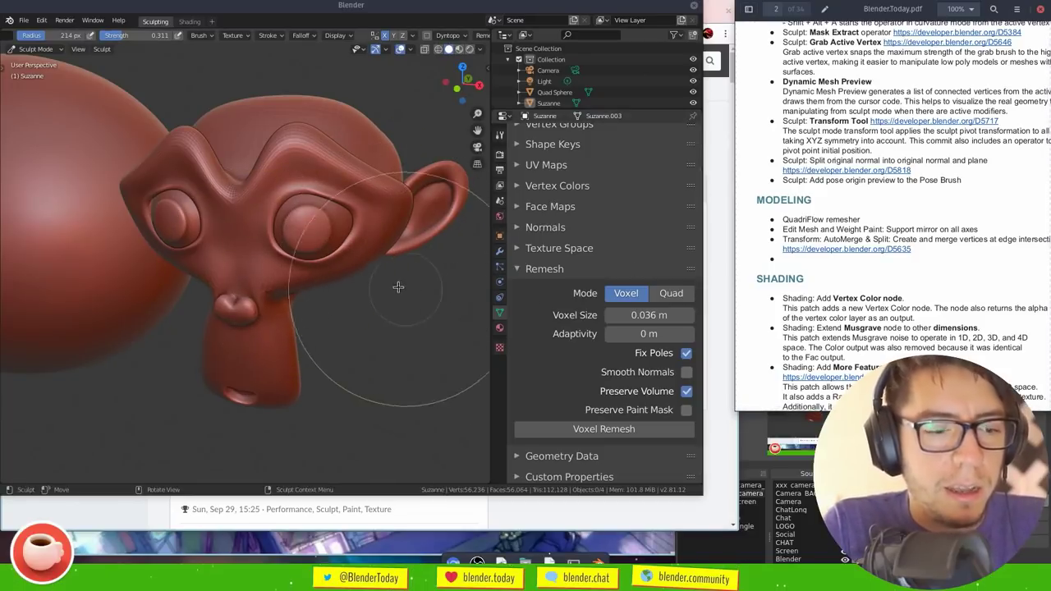
key("ctrl+Tab")
left_click(328, 288)
middle_click_drag(366, 295, 392, 243)
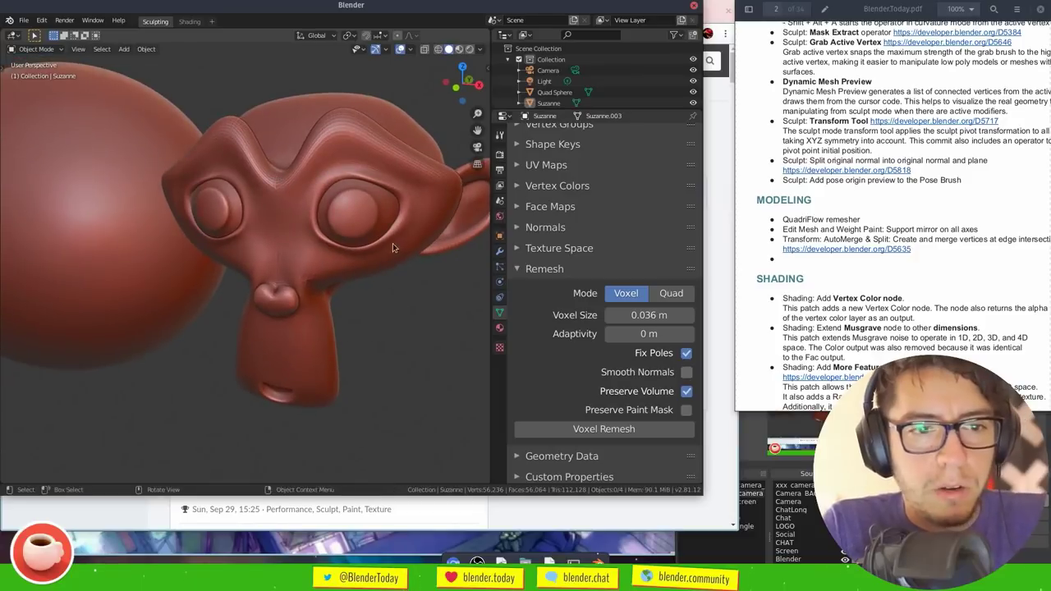
key("F3")
left_click(146, 48)
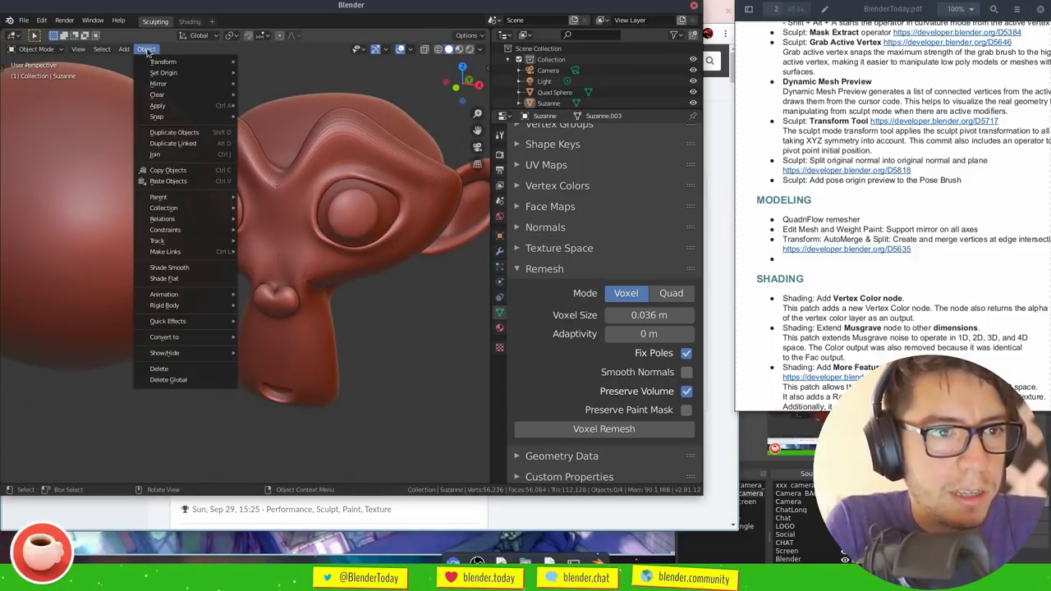
key("F4")
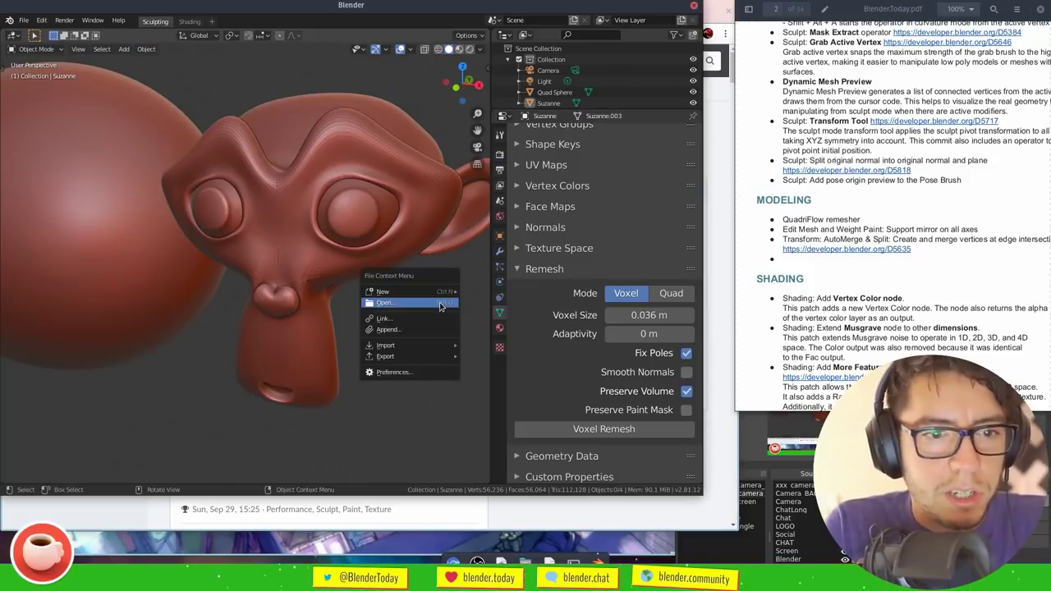
Switch to the browser and read the QuadriFlow Remesh description in the Sculpt & Retopology section of the Blender 2.81 release notes
key("F3")
left_click_drag(502, 6, 442, 265)
left_click(481, 114)
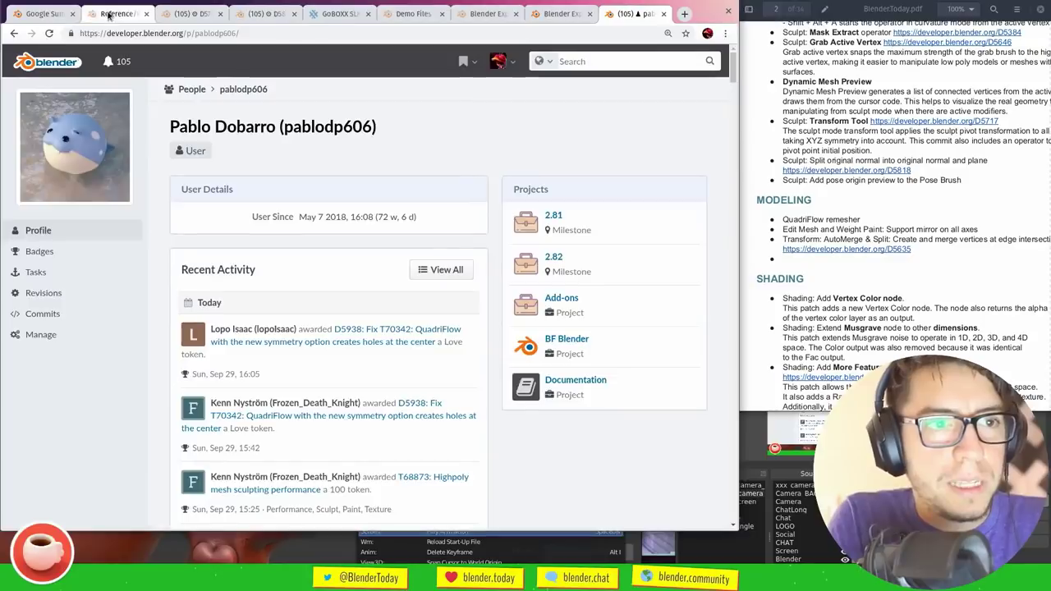
left_click(107, 15)
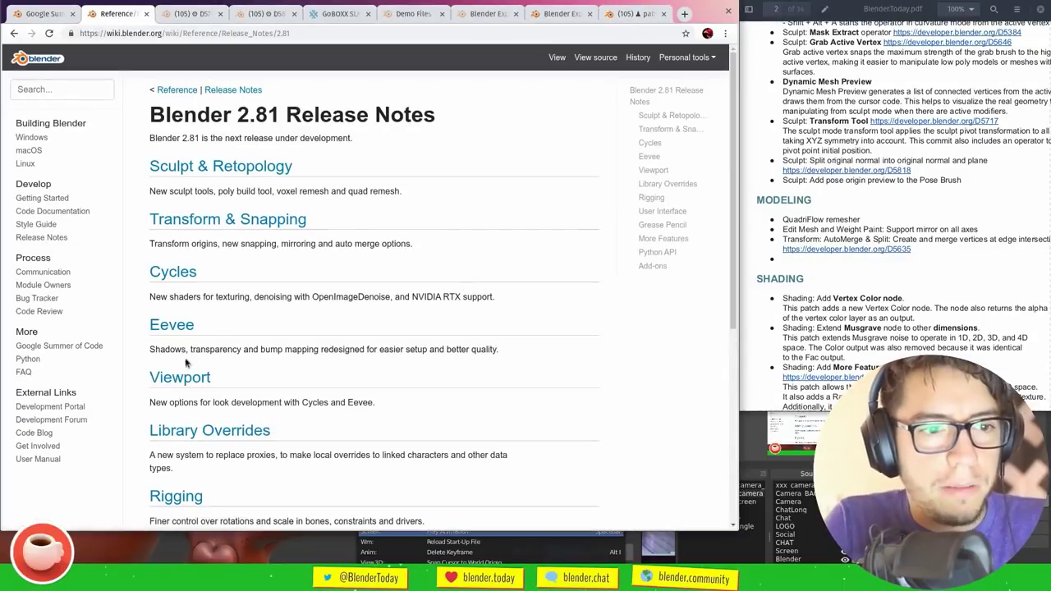
left_click(241, 168)
left_click_drag(727, 109, 734, 358)
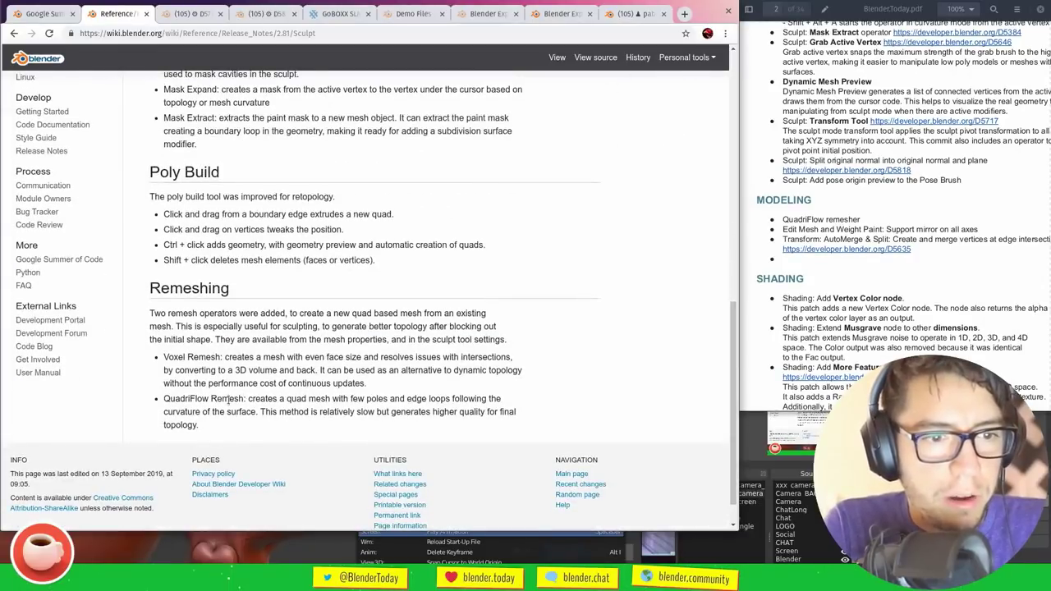
left_click_drag(197, 425, 158, 403)
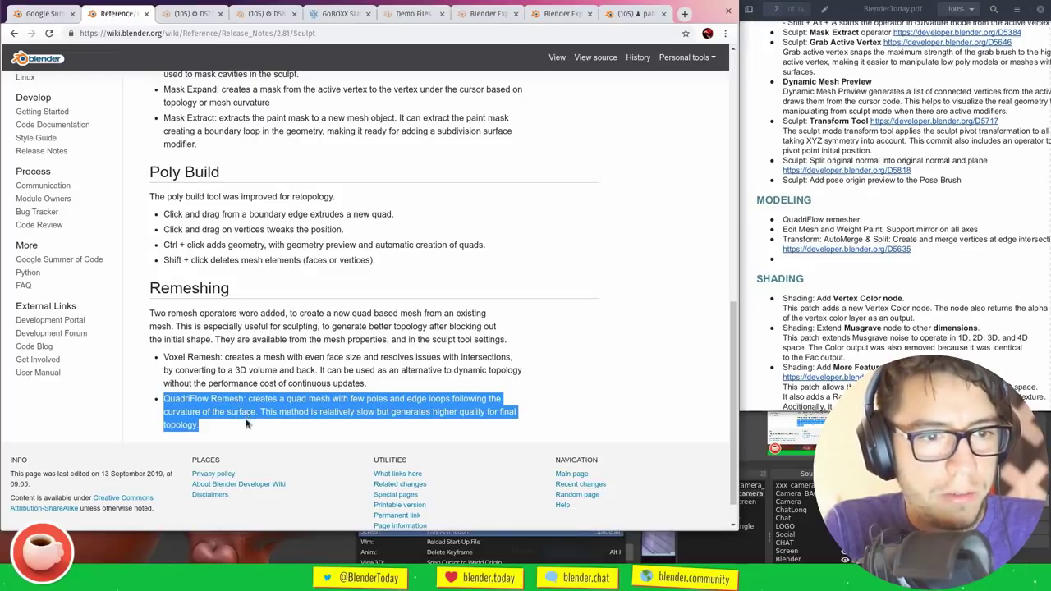
Move the Blender window back over the browser, enlarge it, and show the whole Suzanne head
left_click_drag(270, 545, 305, 287, "super")
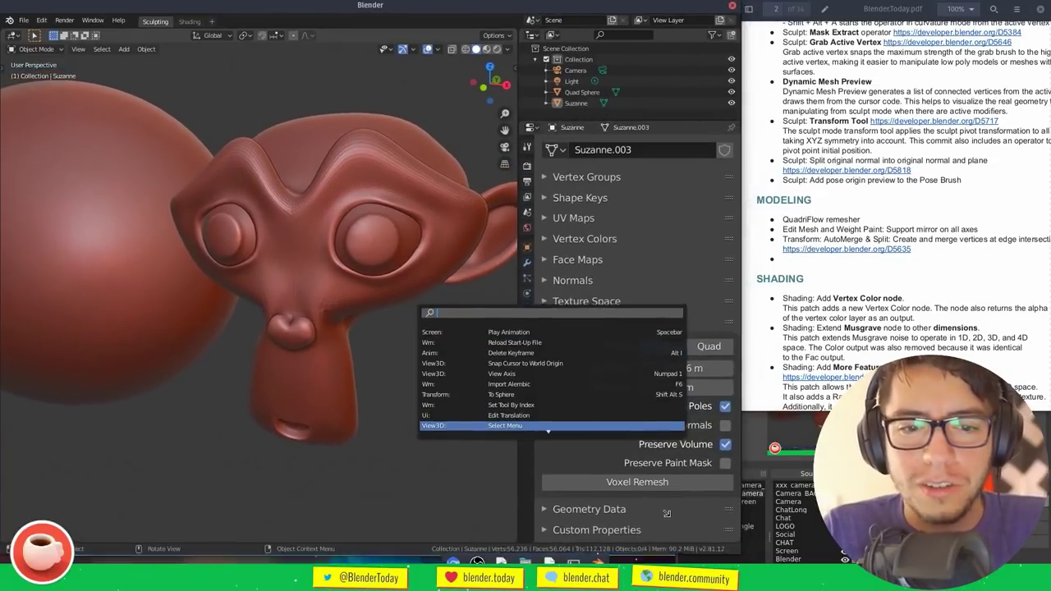
right_click_drag(664, 532, 663, 521, "super")
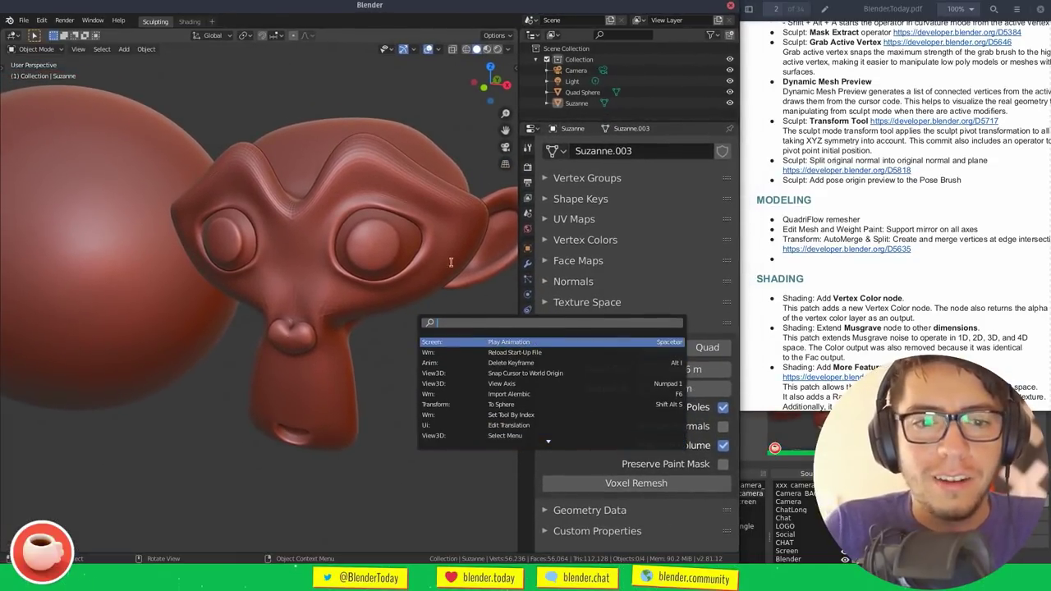
middle_click_drag(410, 211, 373, 278, "ctrl")
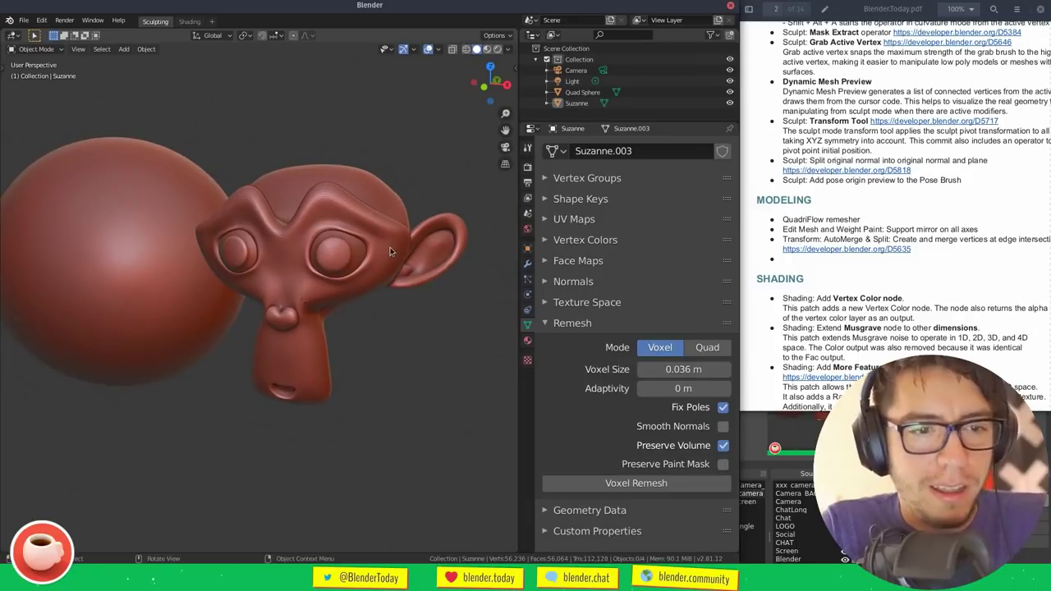
Open QuadriFlow Remesh for Suzanne, try the Edge Length mode, and set the mode to Faces
key("F3")
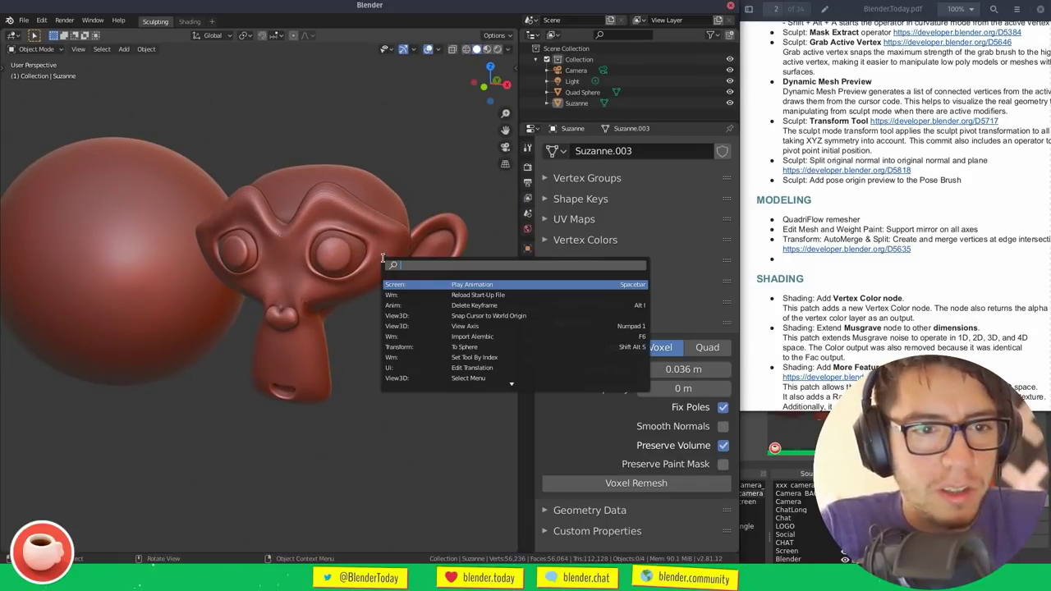
type("quadr")
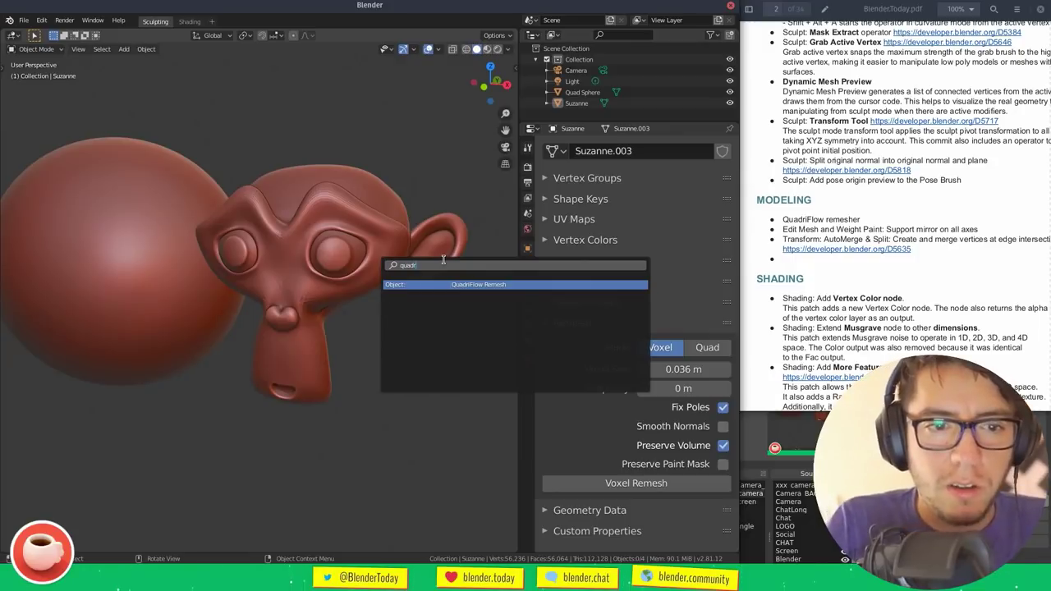
left_click(491, 286)
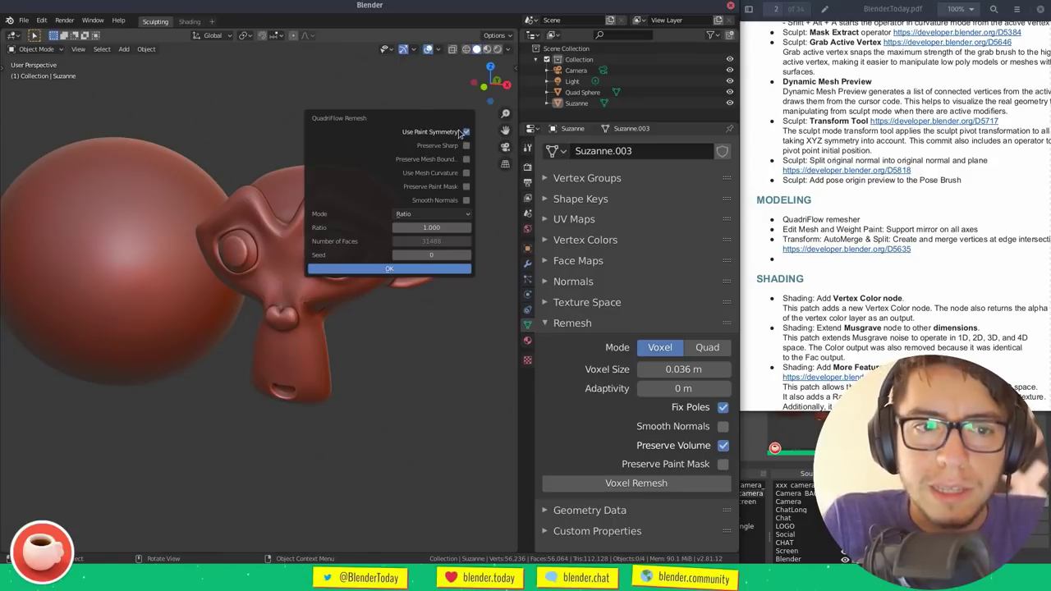
left_click(419, 214)
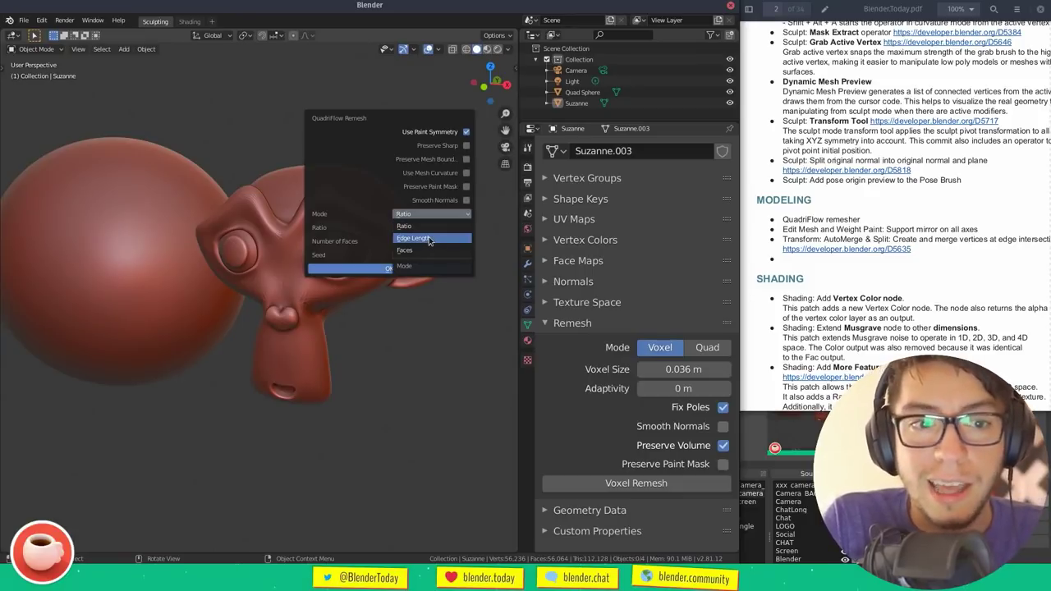
left_click(429, 239)
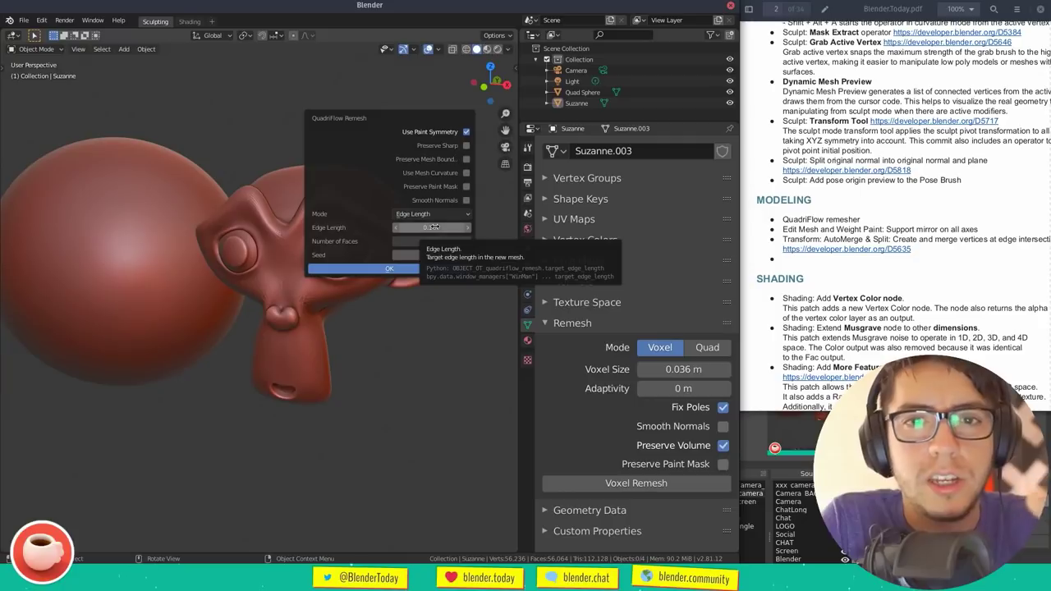
left_click(427, 213)
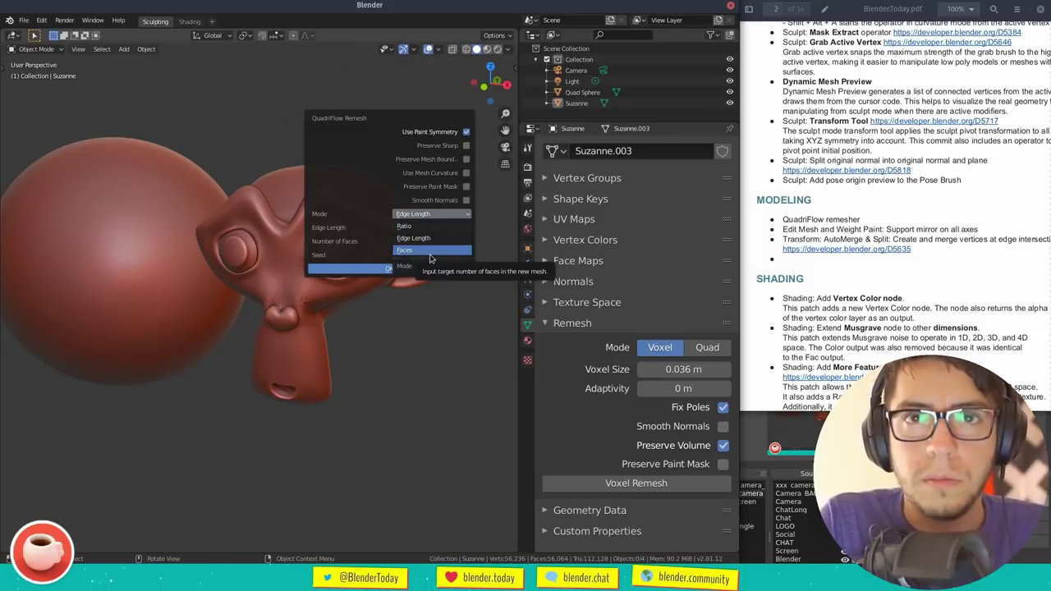
left_click(432, 251)
Set the number of faces to 8000, enable Use Mesh Curvature and Smooth Normals, and run the QuadriFlow remesh
left_click(434, 227)
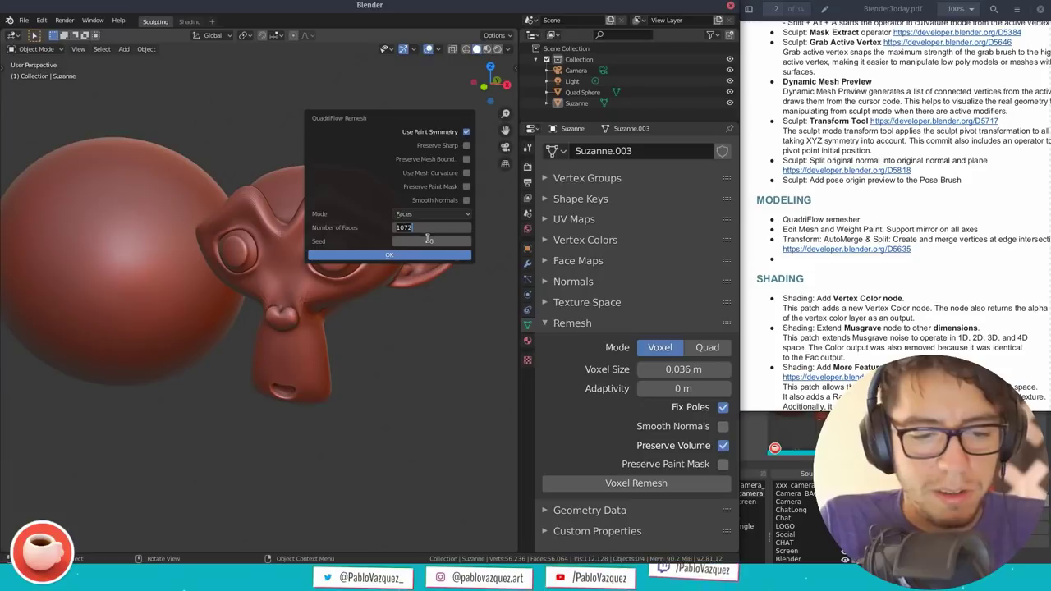
type("000")
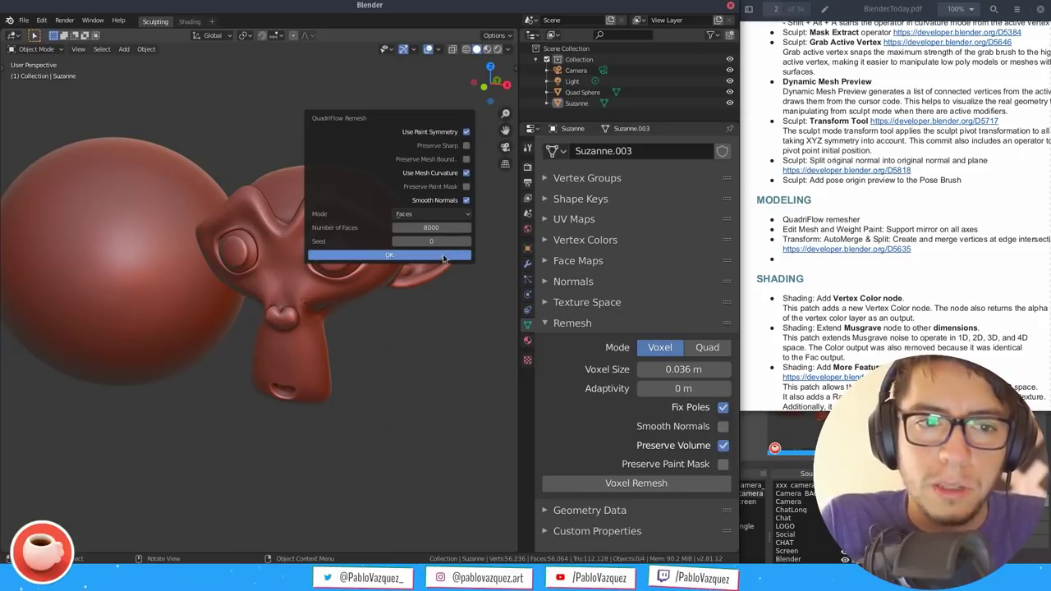
left_click(450, 261)
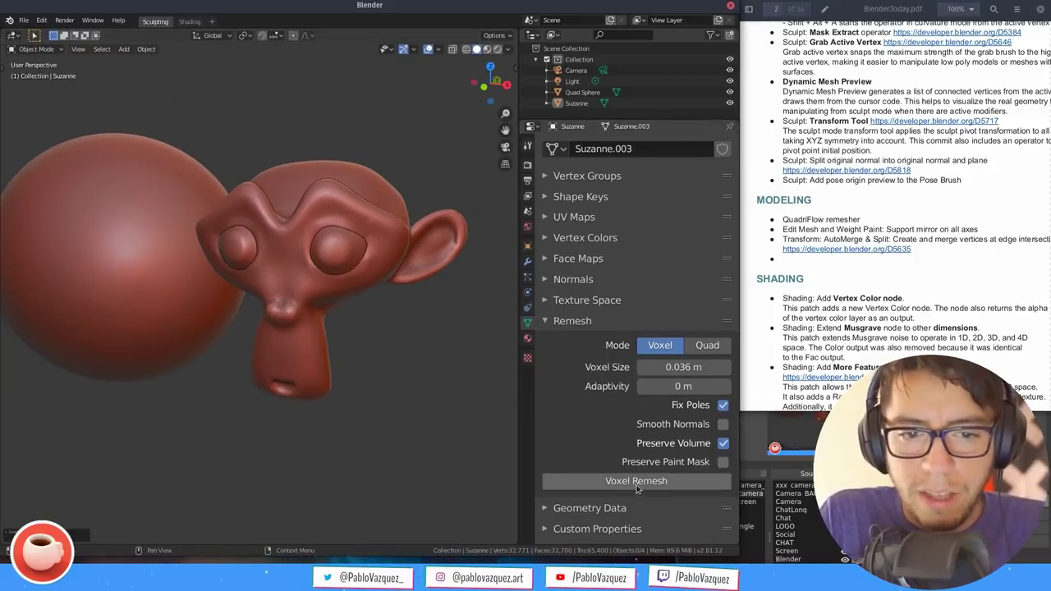
Display Suzanne in wireframe and enter Edit Mode with all of its geometry selected
scroll(393, 293, "up", 5)
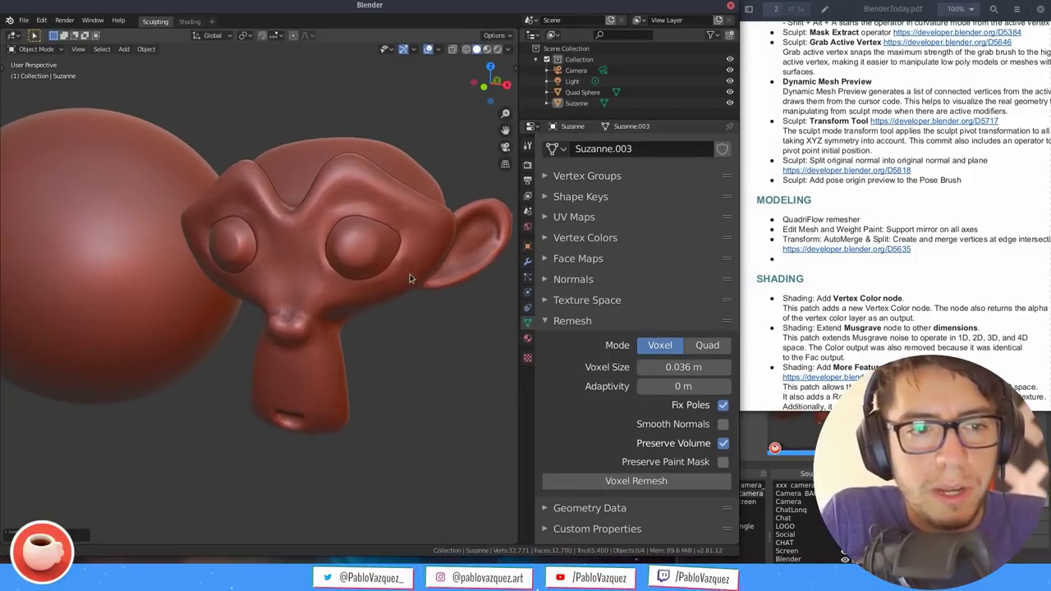
left_click(430, 295)
key("z")
left_click(365, 318)
mouse_move(418, 290)
middle_mouse_down()
mouse_move(413, 261)
mouse_move(415, 283)
mouse_move(394, 312)
middle_mouse_up()
key("Tab")
key("a")
scroll(381, 336, "up", 3)
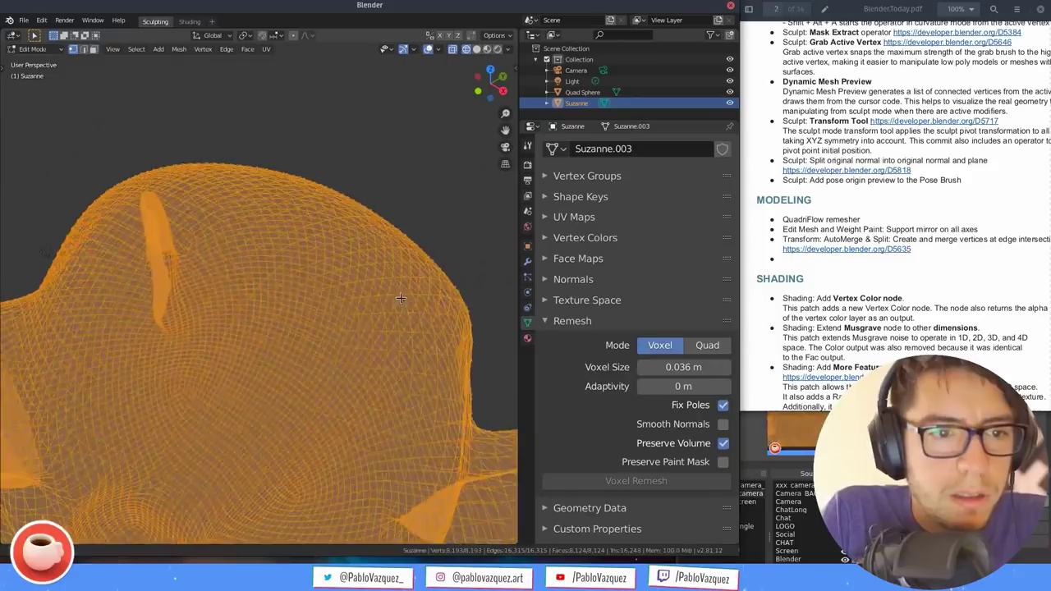
Disable X-ray, inspect the remeshed quad flow around Suzanne's head, and return to Object Mode
key("alt+z")
middle_click_drag(385, 294, 409, 261)
scroll(402, 279, "up", 4)
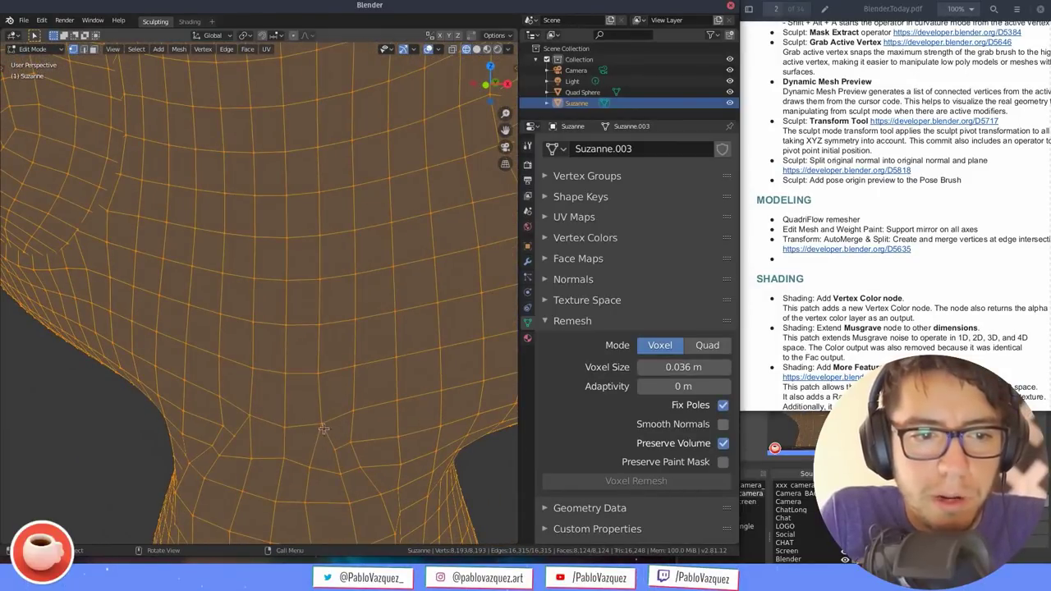
middle_click_drag(363, 393, 381, 302)
scroll(365, 311, "down", 5)
scroll(380, 304, "up", 4)
scroll(322, 285, "up", 3)
key("Tab")
key("alt+z")
key("alt+z")
middle_click_drag(427, 275, 428, 269, "ctrl")
middle_click_drag(411, 324, 433, 302, "ctrl")
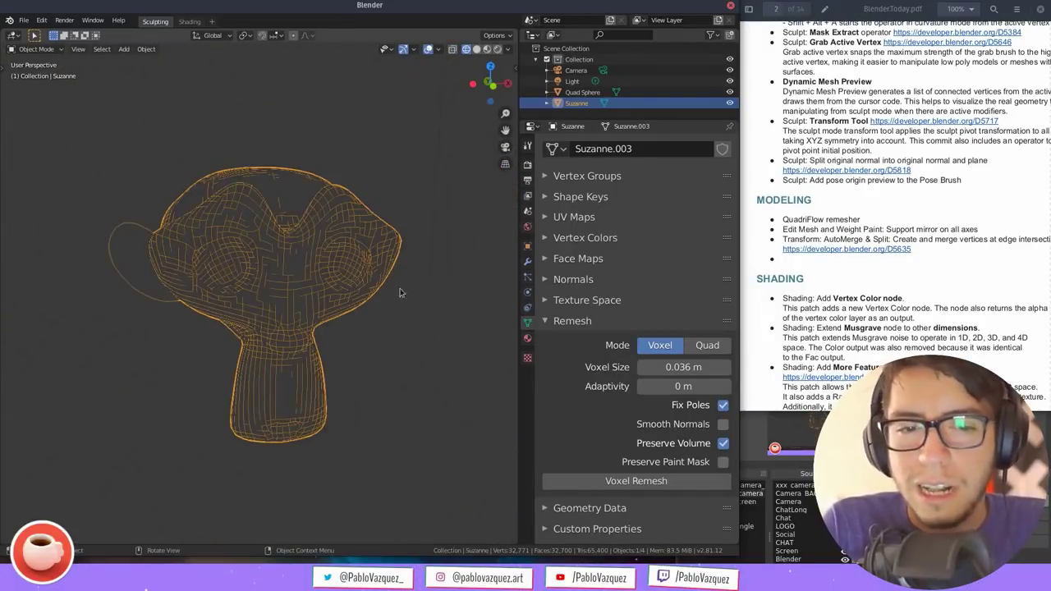
Switch Suzanne to Sculpt Mode and add the Voxel Remesh operator to Quick Favorites
left_click(610, 478)
key("ctrl+Tab")
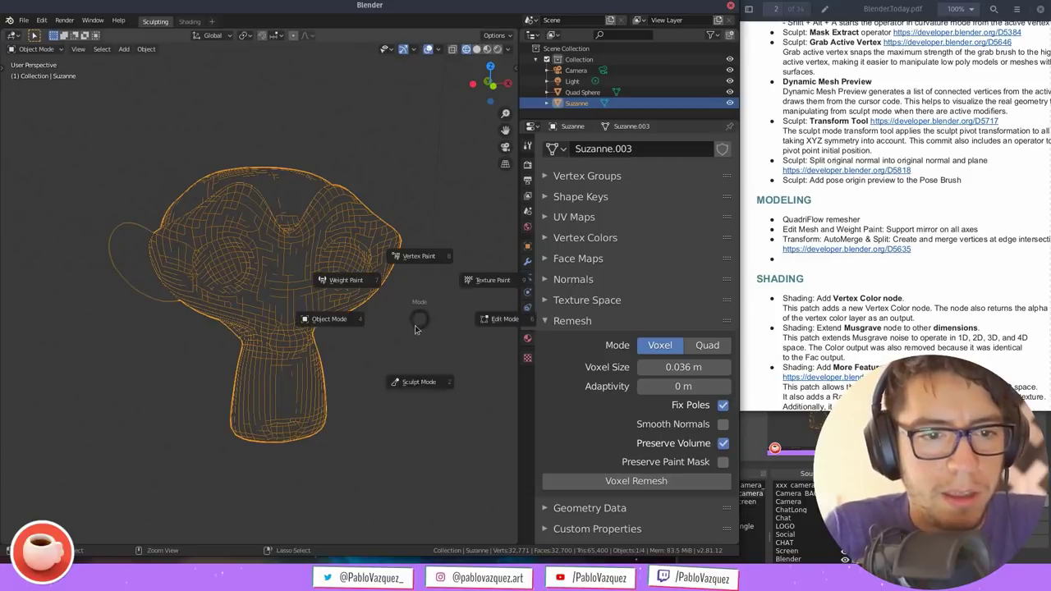
left_click(421, 383)
key("q")
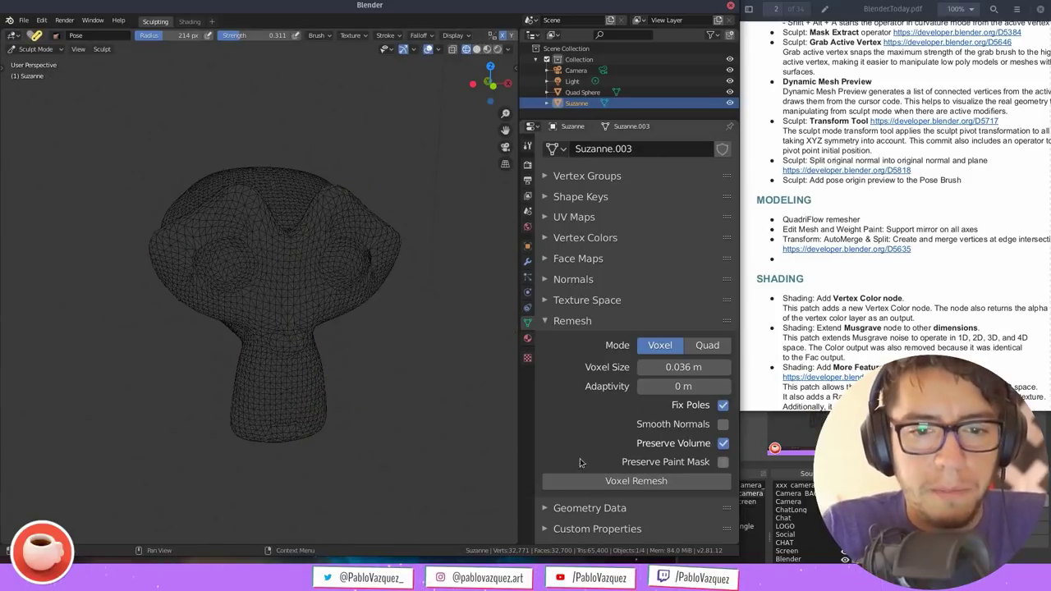
right_click(587, 481)
left_click(577, 480)
Deform Suzanne's head with a Pose brush stroke and rebuild the mesh with Voxel Remesh
mouse_move(436, 287)
middle_mouse_down()
mouse_move(432, 253)
mouse_move(346, 264)
mouse_move(271, 238)
mouse_move(353, 197)
mouse_move(353, 235)
mouse_move(395, 242)
mouse_move(382, 235)
middle_mouse_up()
left_click_drag(383, 235, 381, 180)
key("q")
left_click(382, 182)
middle_click_drag(382, 182, 361, 268)
key("q")
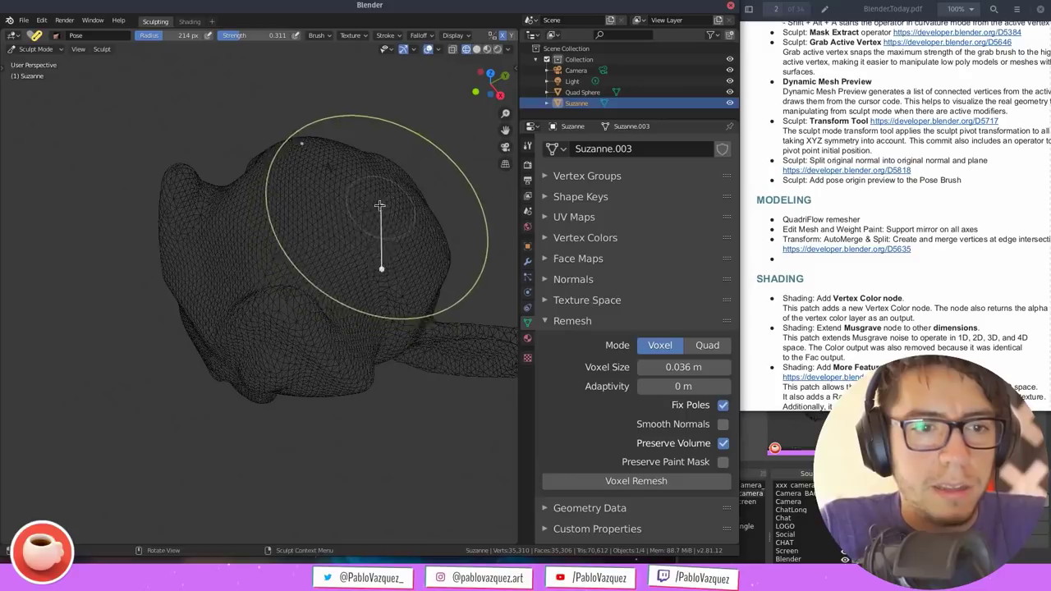
key("q")
left_click(398, 209)
middle_click_drag(398, 211, 467, 320)
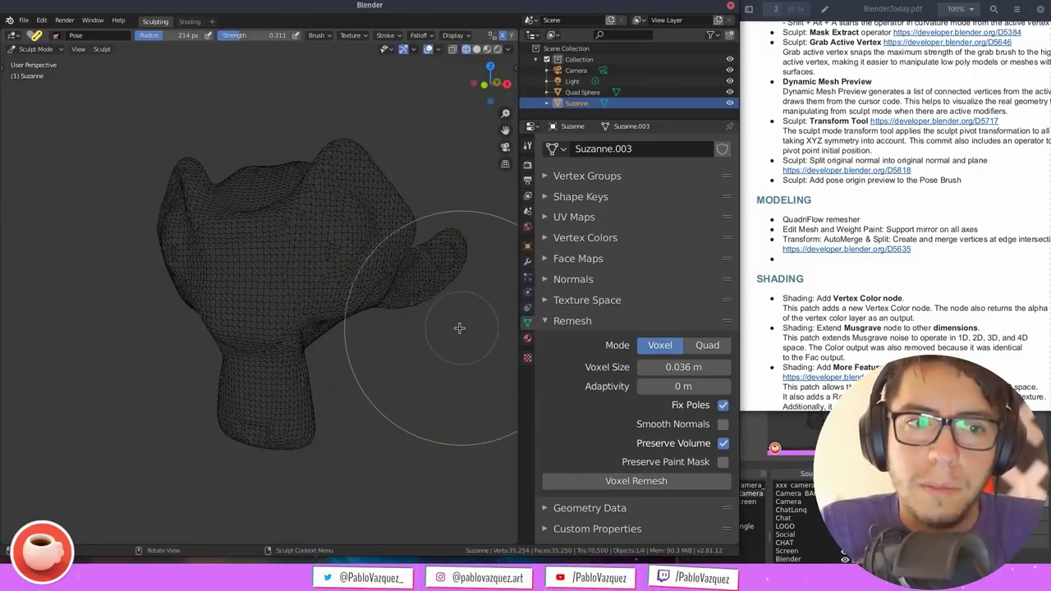
Run QuadriFlow Remesh on the posed Suzanne while in Sculpt Mode
scroll(390, 243, "up", 3)
scroll(390, 243, "up", 4)
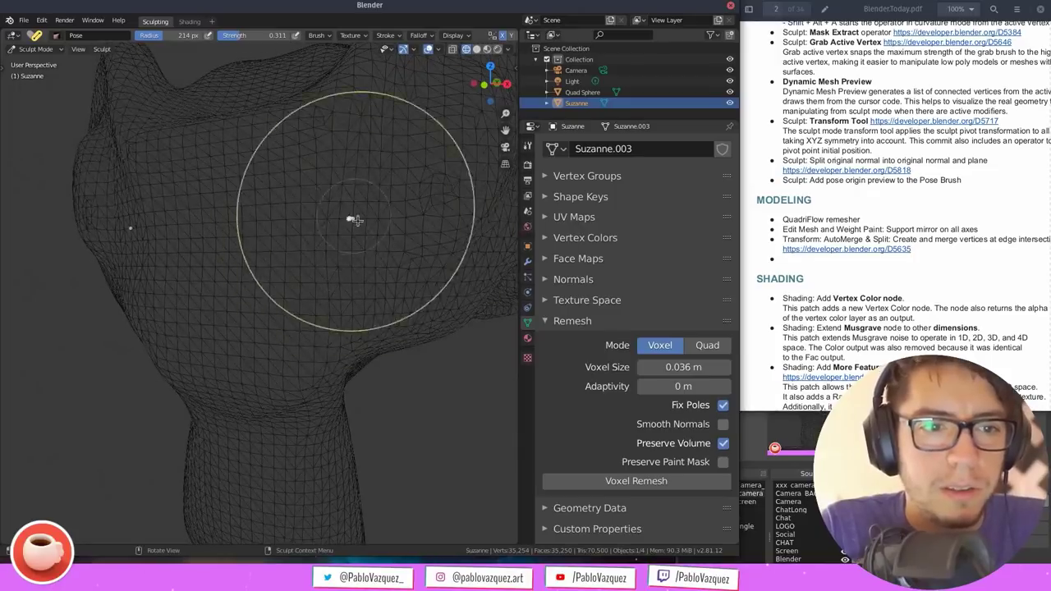
scroll(405, 285, "down", 4)
key("F3")
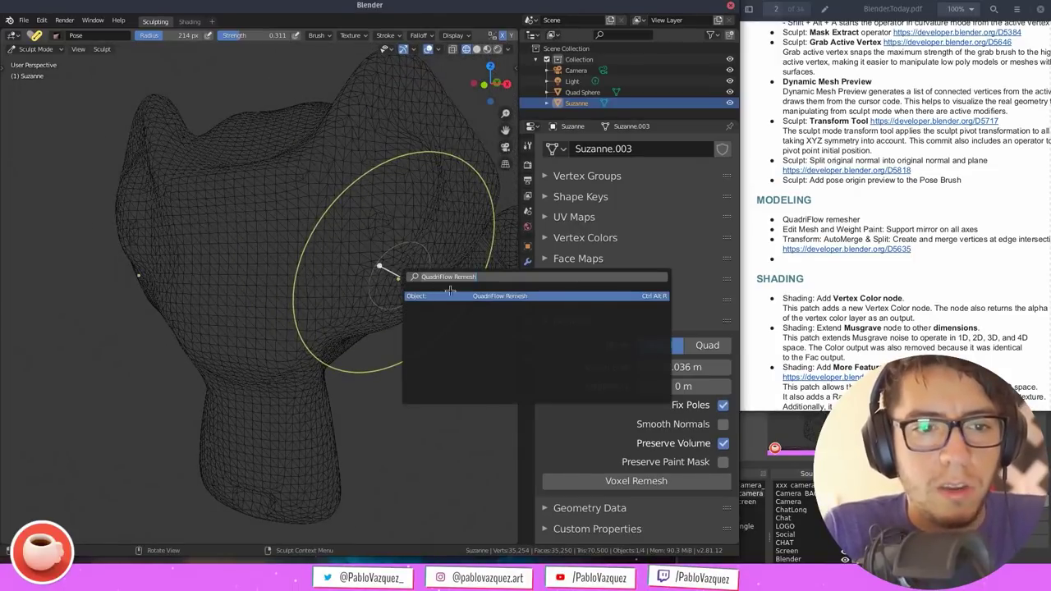
left_click(464, 296)
left_click(469, 435)
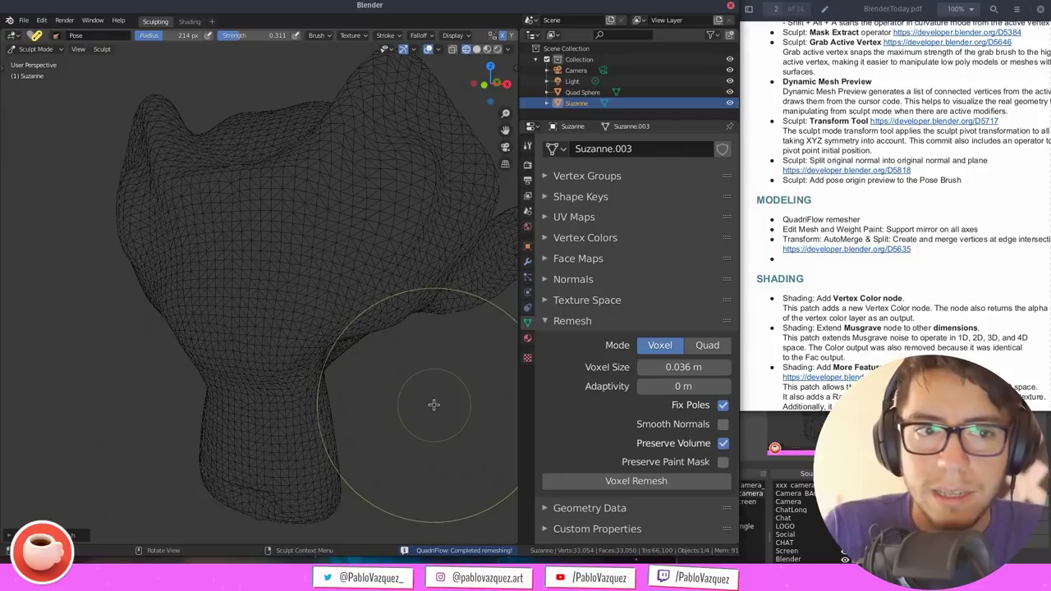
Return Suzanne to Object Mode, enter Edit Mode with all geometry selected, and inspect the new quad topology
left_click_drag(488, 254, 480, 235, "super")
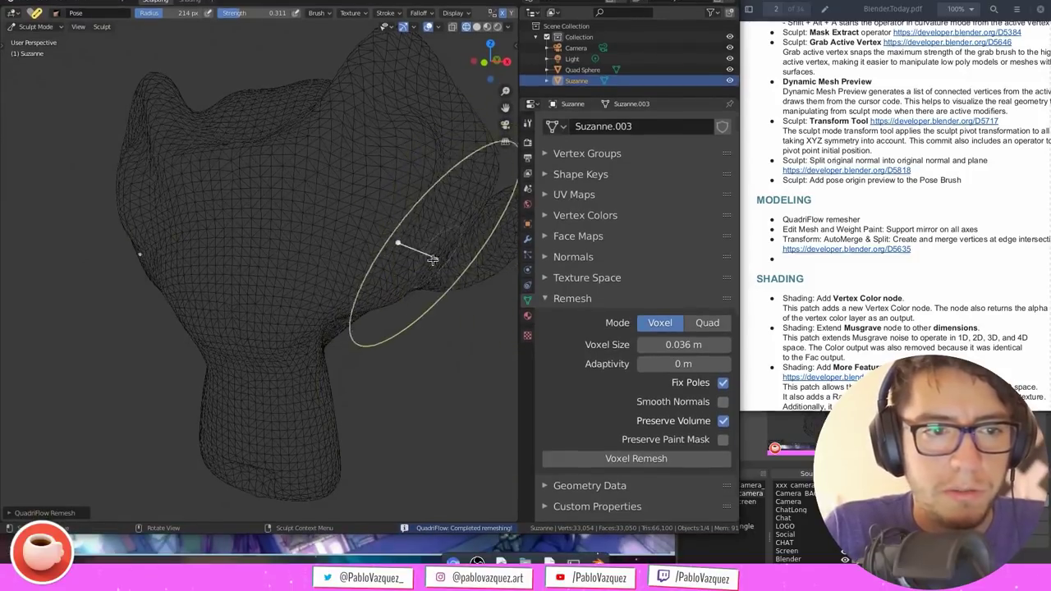
key("KP_1")
key("ctrl+Tab")
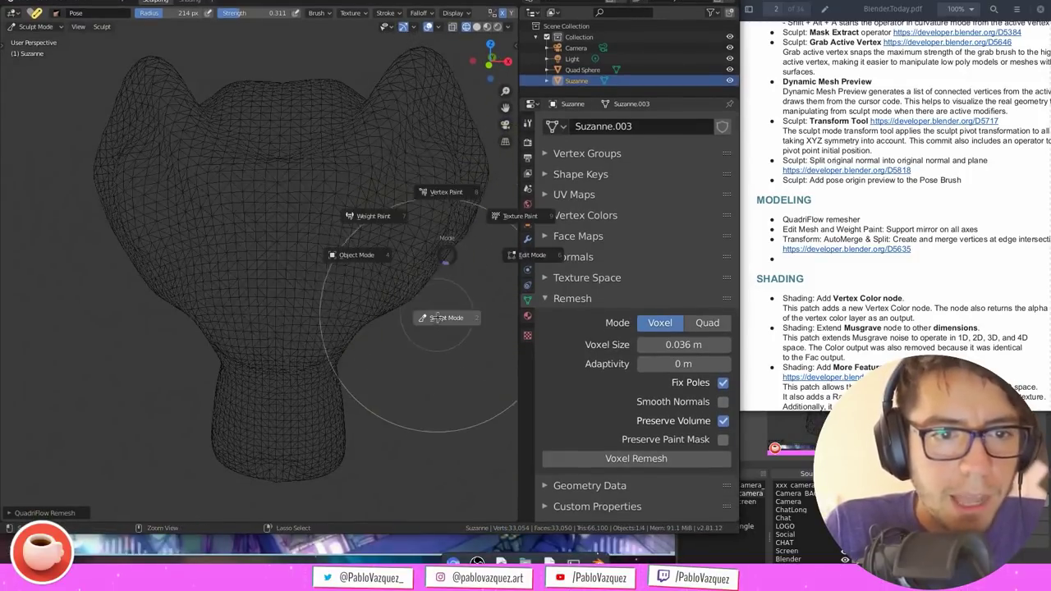
left_click(356, 255)
key("alt+z")
key("Tab")
key("a")
middle_click_drag(441, 247, 420, 239)
scroll(421, 238, "up", 2)
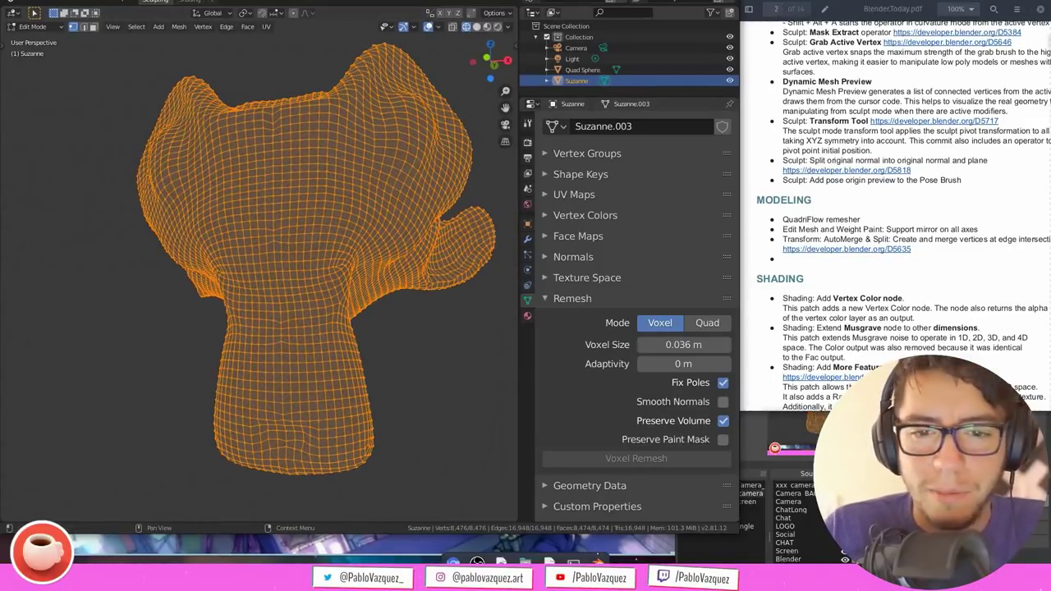
Move the OBS window aside and bring the PDF notes back to the front
key("alt+Tab")
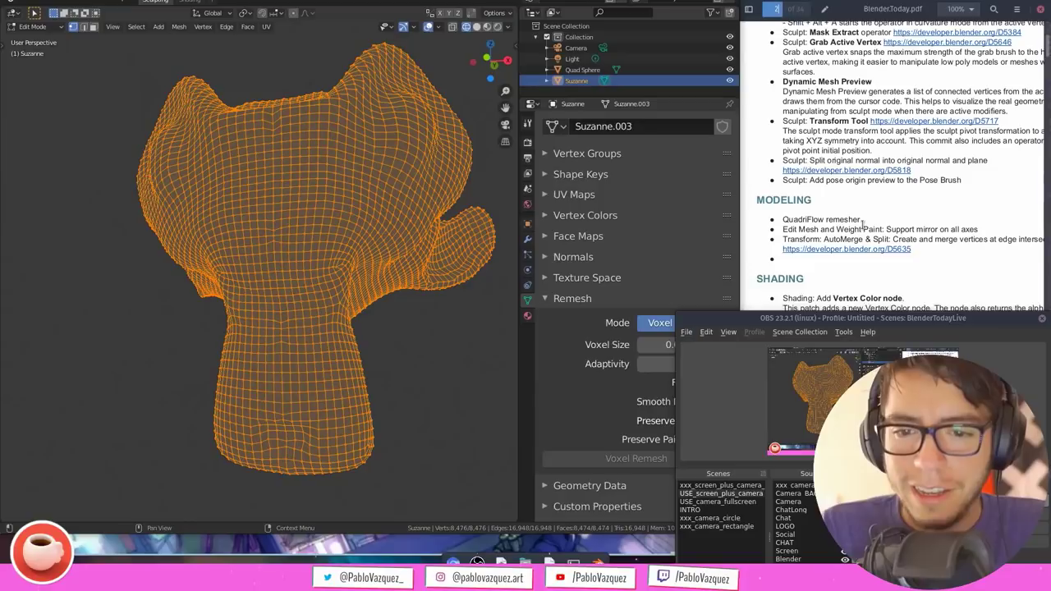
mouse_move(847, 398)
left_mouse_down("super")
mouse_move(839, 338)
mouse_move(858, 382)
left_mouse_up("super")
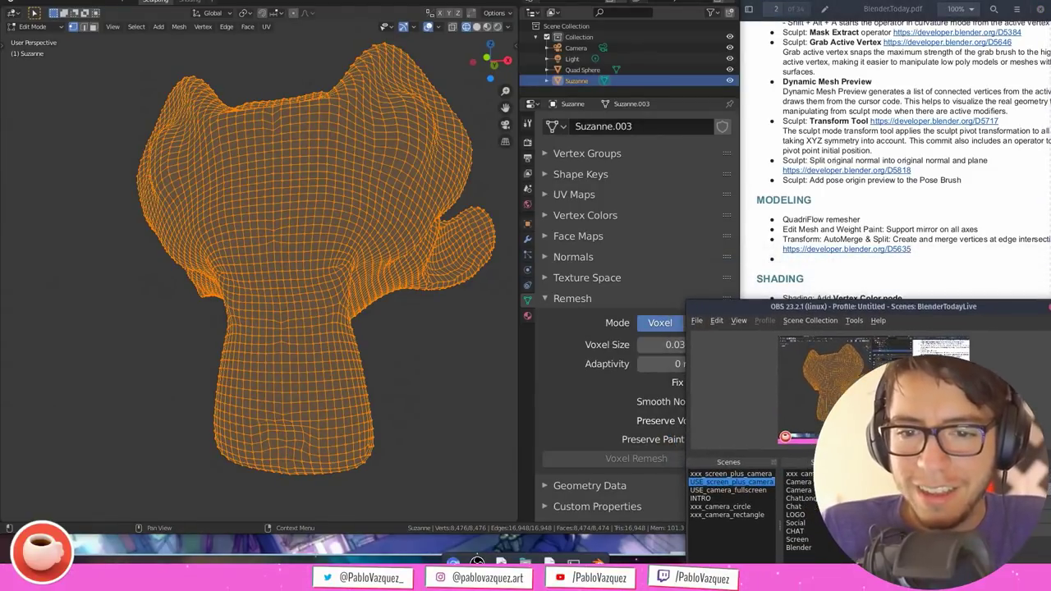
left_click(833, 251)
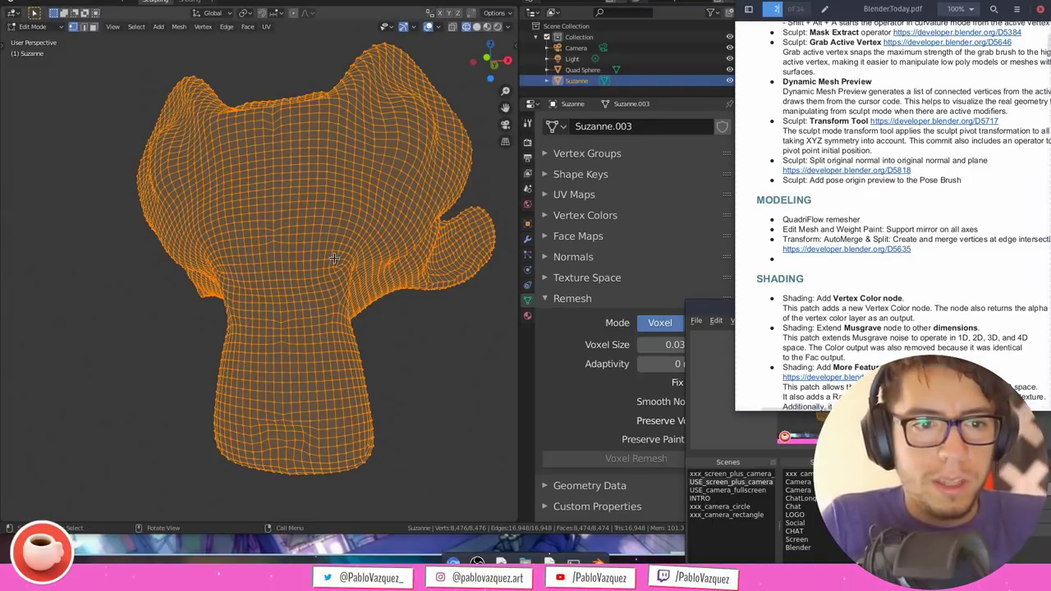
Undo the last two operations on Suzanne and redo both of them
middle_click_drag(329, 262, 358, 268)
key("ctrl+z")
key("ctrl+z")
key("ctrl+shift+z")
key("ctrl+shift+z")
Leave Edit Mode, reset Suzanne's location to the world origin, delete the Quad Sphere, and reselect Suzanne
scroll(358, 268, "down", 3)
key("Tab")
key("KP_1")
key("alt+g")
middle_click_drag(268, 311, 389, 300, "shift")
left_click(274, 322)
key("x")
left_click(274, 320)
left_click(260, 232)
middle_click_drag(317, 273, 370, 293, "shift")
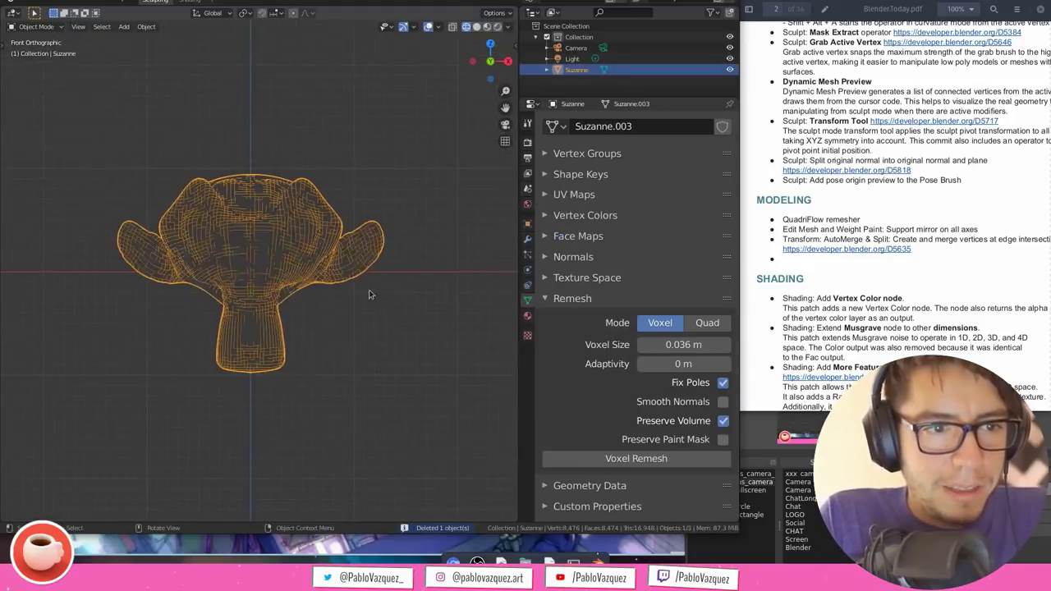
Enter Edit Mode on Suzanne and examine the symmetry of its quad topology from the front
key("Tab")
middle_click_drag(371, 249, 371, 198, "ctrl")
scroll(371, 198, "up", 2)
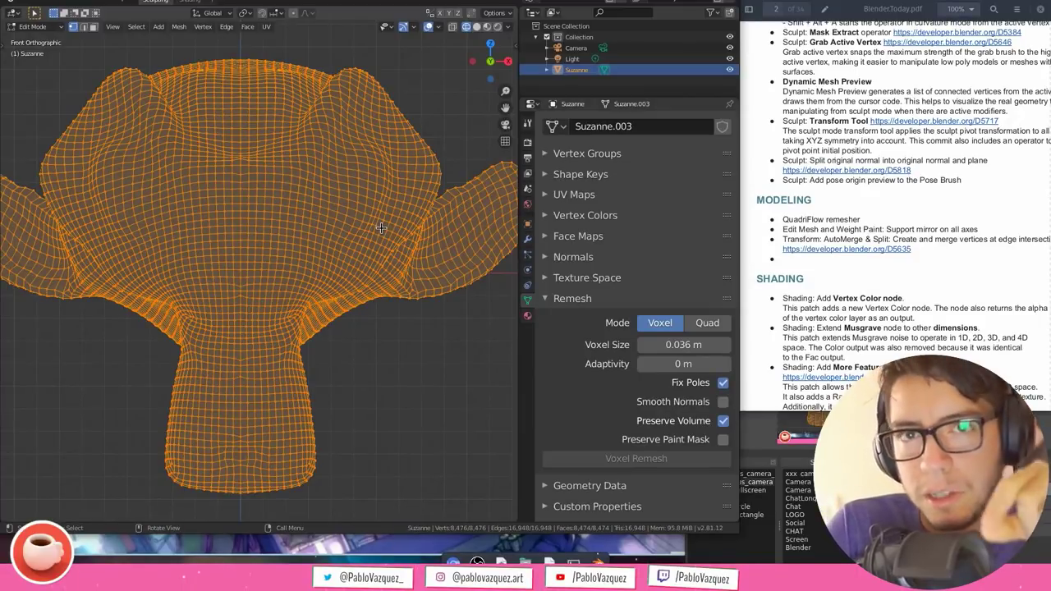
Enable X-axis mirror editing for Suzanne's mesh and select a single vertex at the tip of the ear
left_click(418, 131)
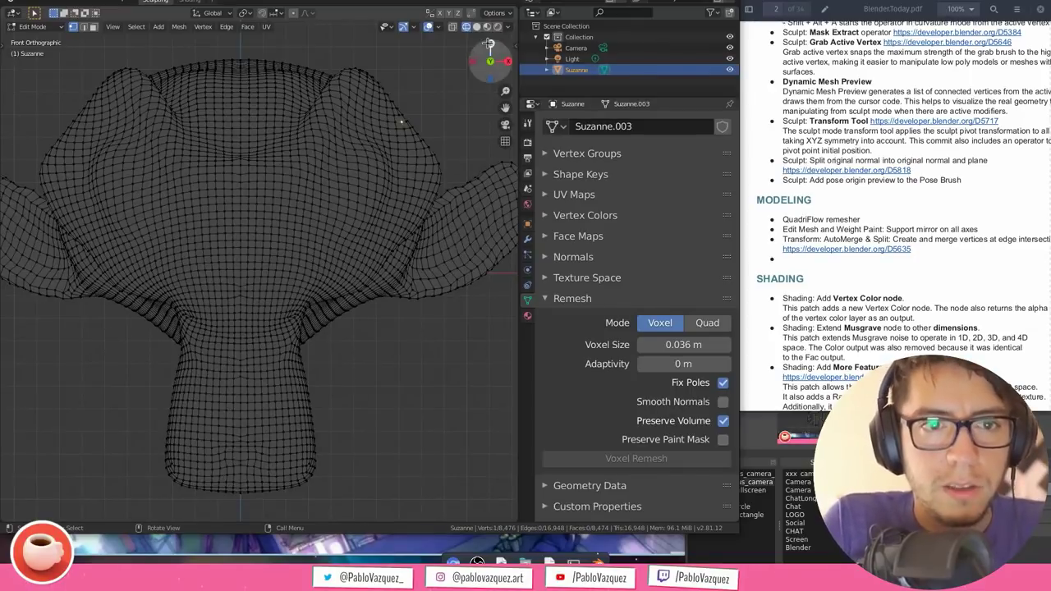
left_click(497, 13)
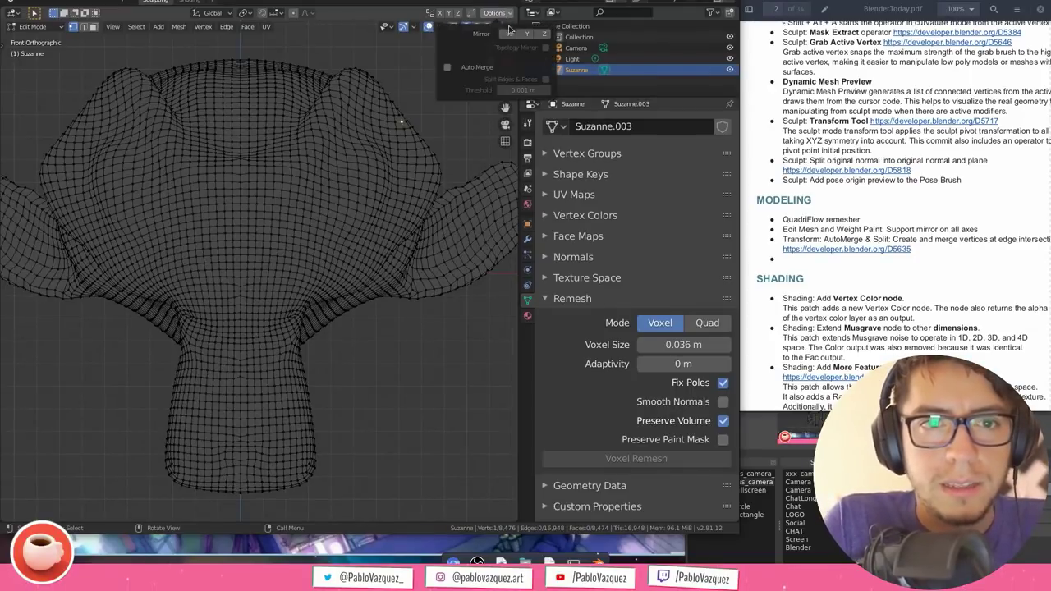
middle_click_drag(413, 151, 416, 169, "shift")
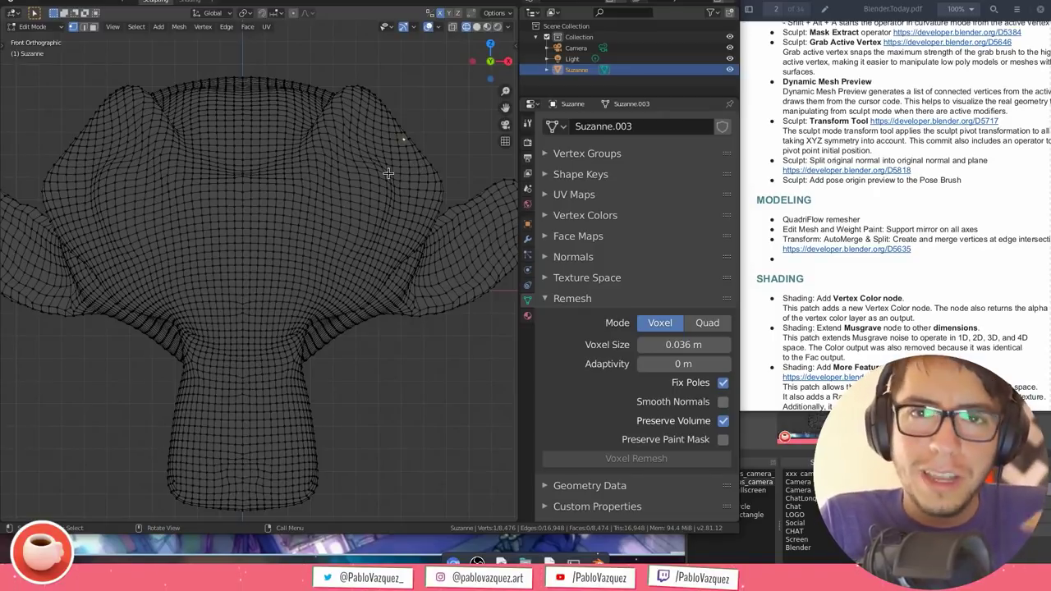
scroll(425, 148, "down", 2)
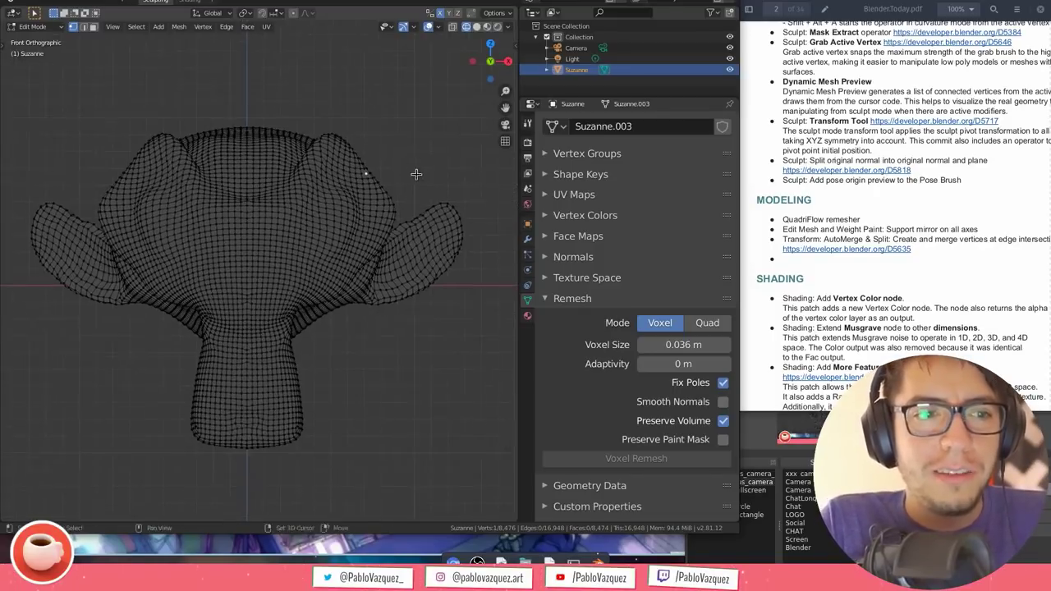
key("g")
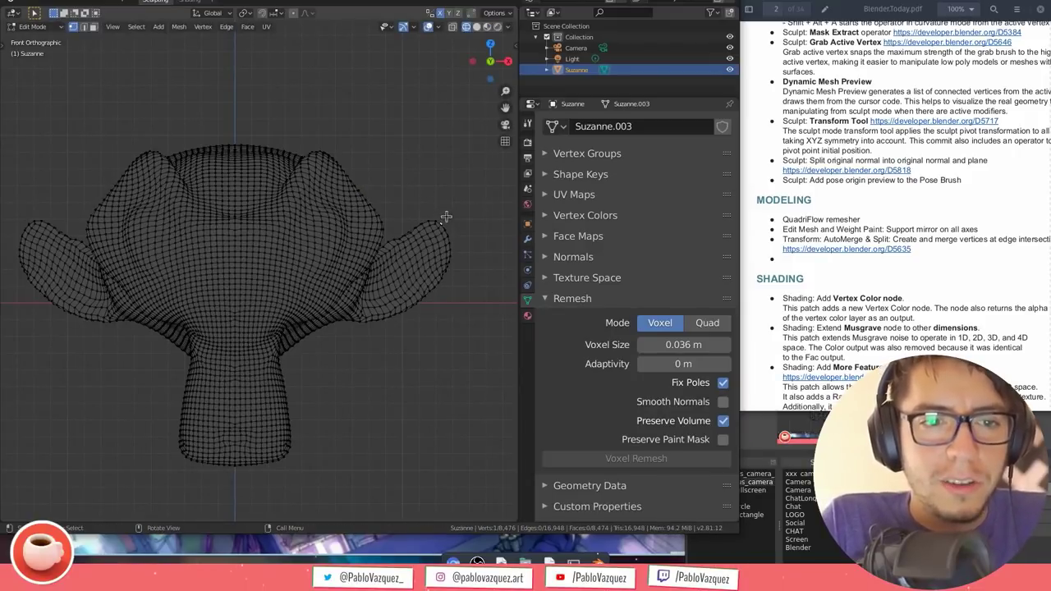
key("Escape")
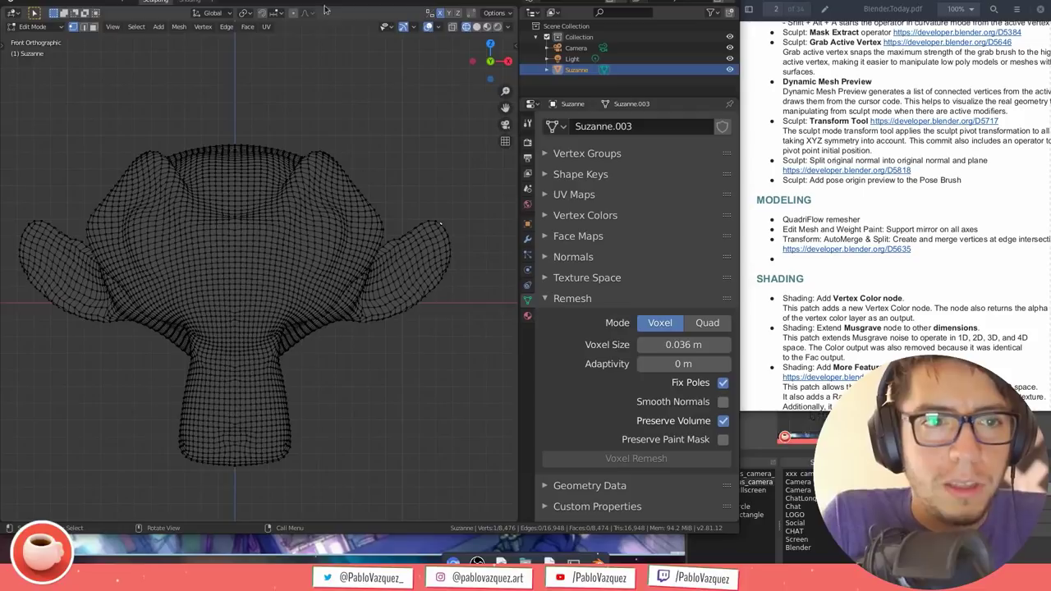
Turn on proportional editing and move the ear-tip vertex so that both of Suzanne's ears bend down symmetrically
left_click(293, 16)
key("g")
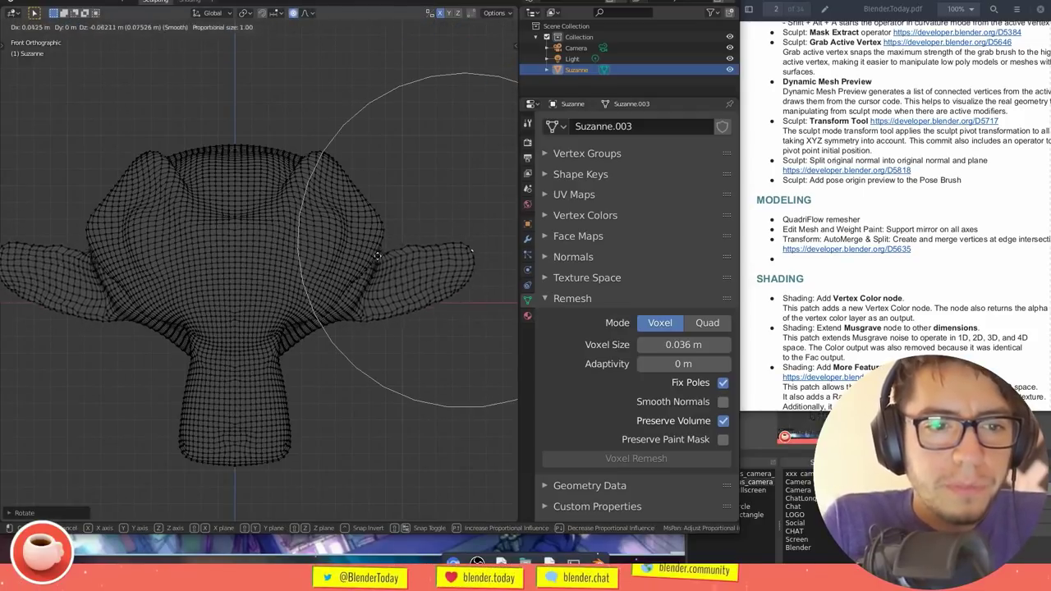
left_click(375, 261)
scroll(398, 242, "down", 3)
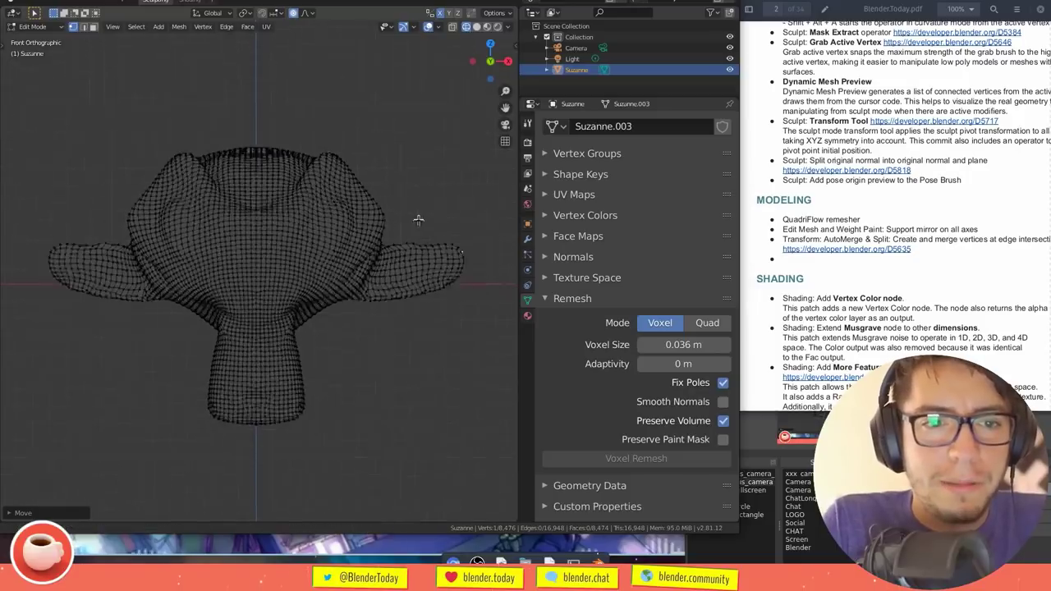
key("g")
left_click(408, 235)
middle_click_drag(410, 248, 410, 234, "ctrl")
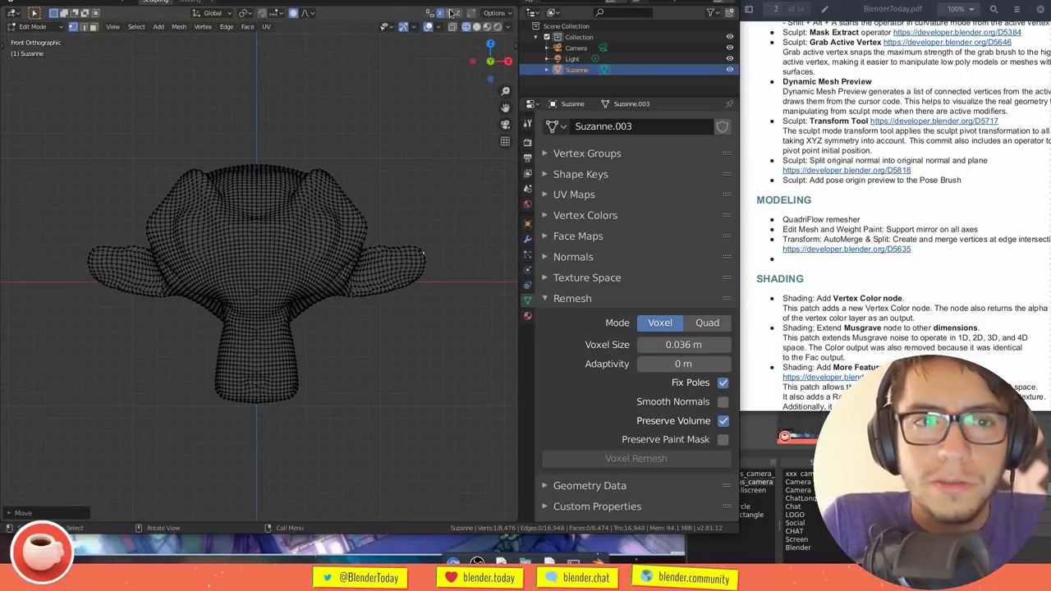
Turn off X mirroring on Suzanne, leave Edit Mode, and add a UV sphere to the scene
left_click(495, 14)
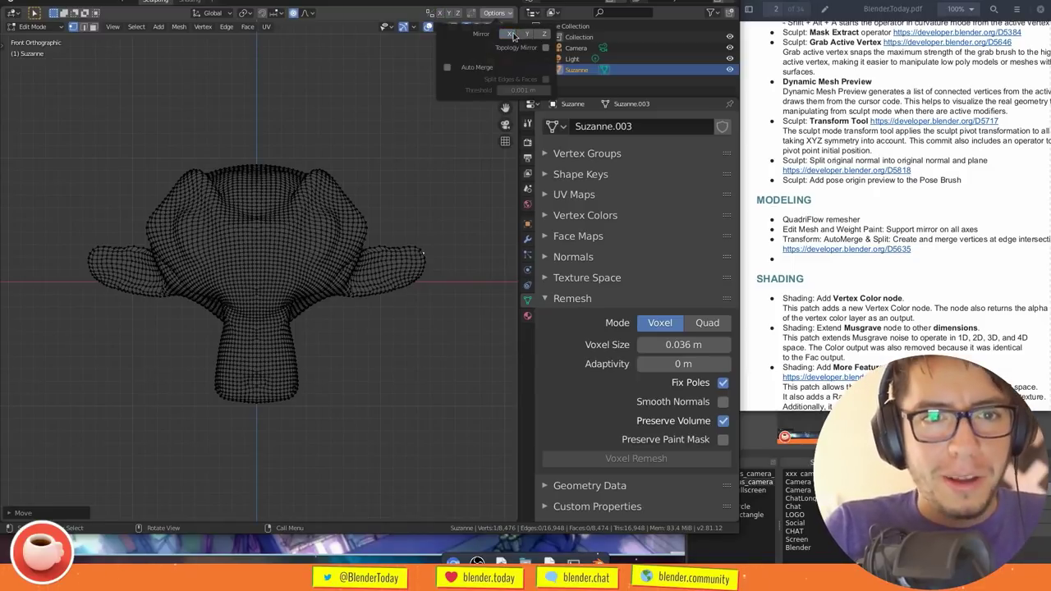
left_click(511, 34)
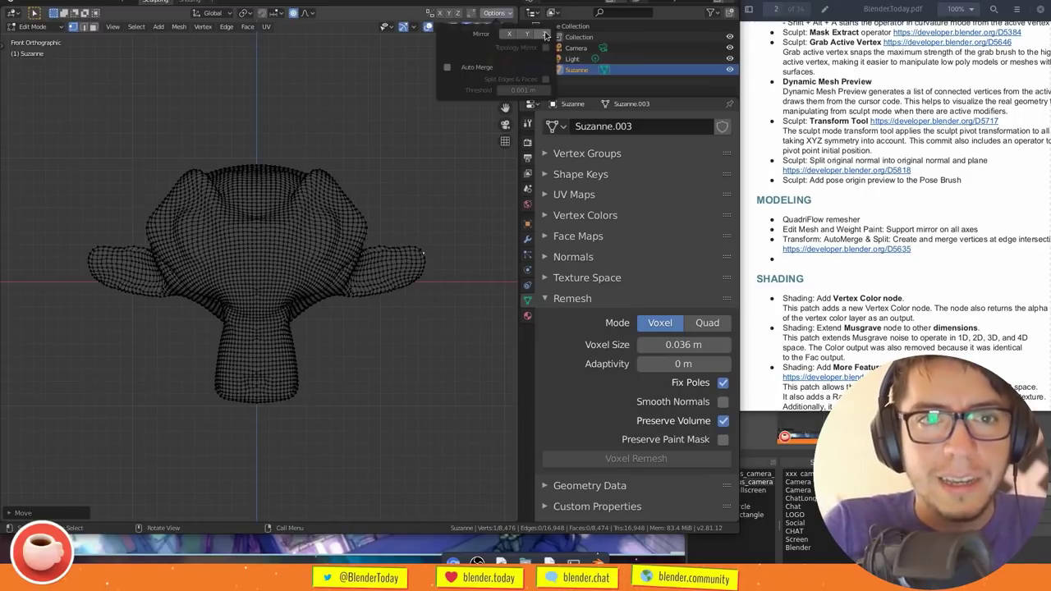
key("Tab")
scroll(364, 227, "down", 5)
key("shift+a")
mouse_move(361, 183)
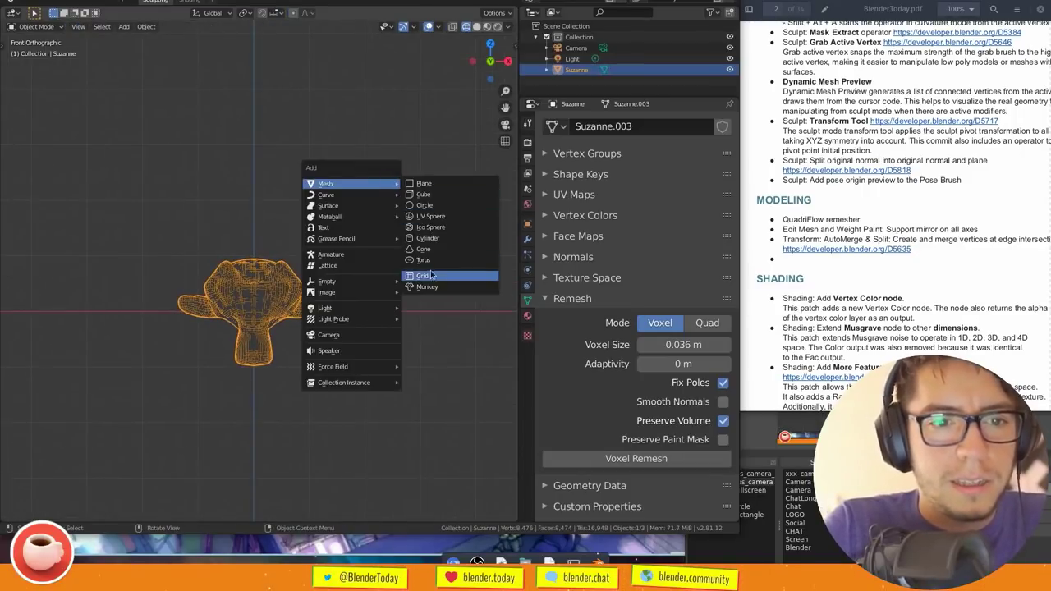
left_click(431, 216)
Enter Edit Mode on the sphere and rotate its lower vertices with proportional editing and Z-axis mirroring
key("Tab")
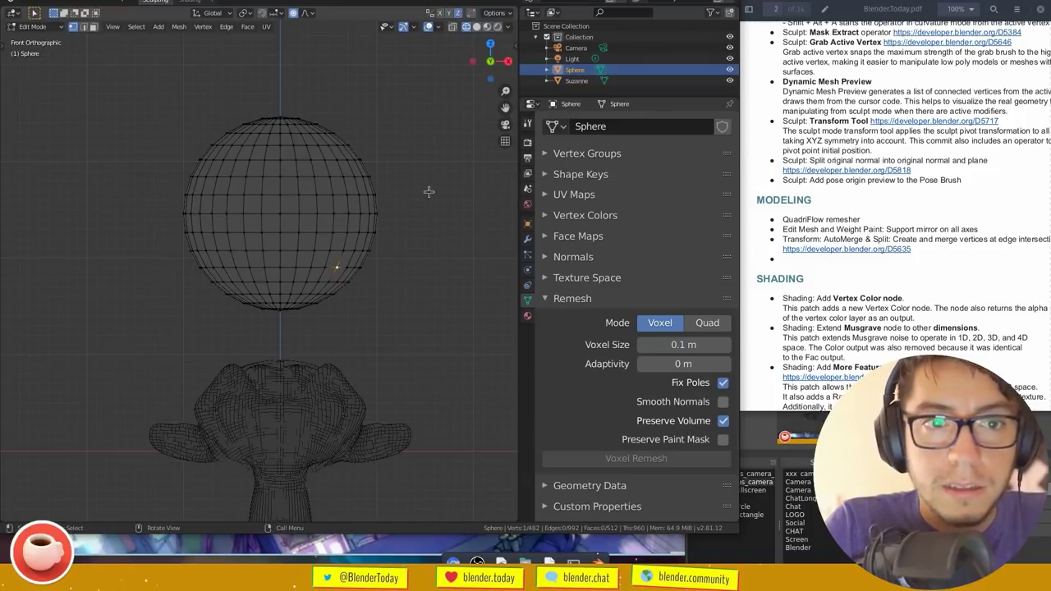
key("g")
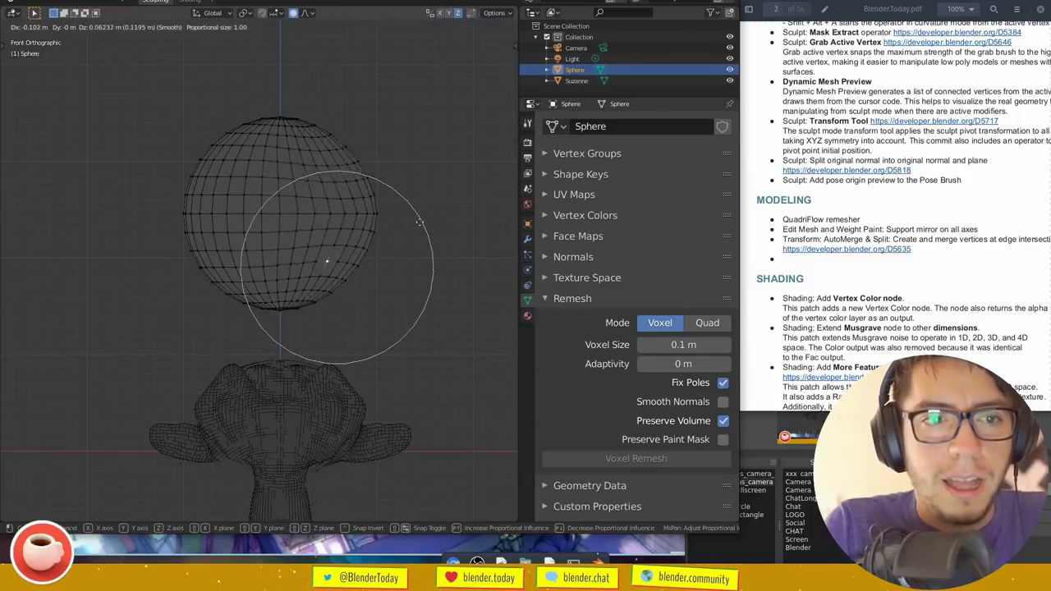
key("Escape")
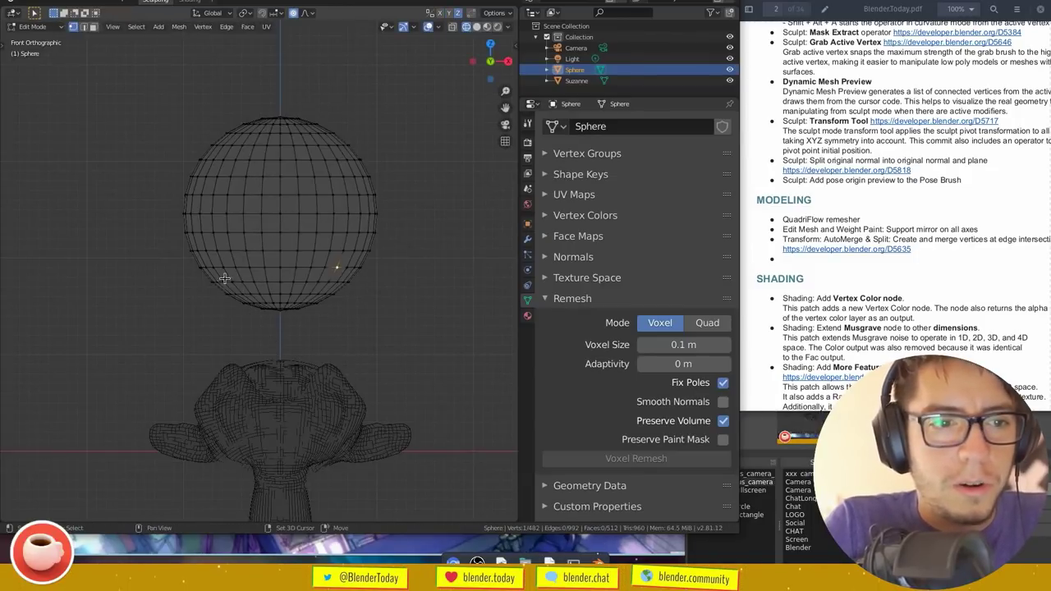
key("r")
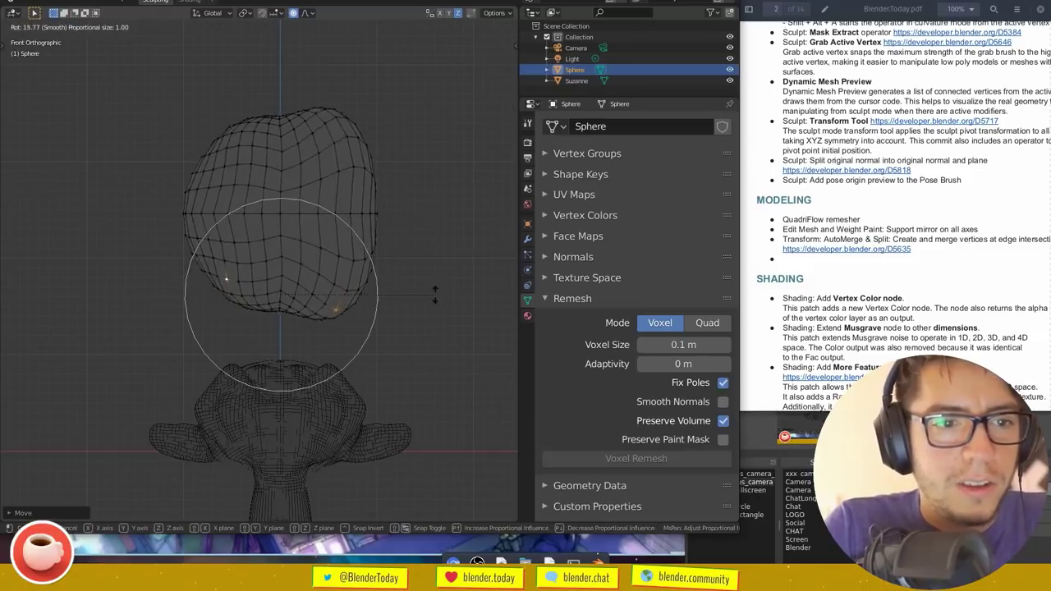
left_click(395, 193)
Select a single vertex on the deformed sphere's lower side and try to move it with mirror editing on
key("Tab")
middle_click_drag(397, 219, 378, 276)
key("KP_1")
key("Tab")
key("a")
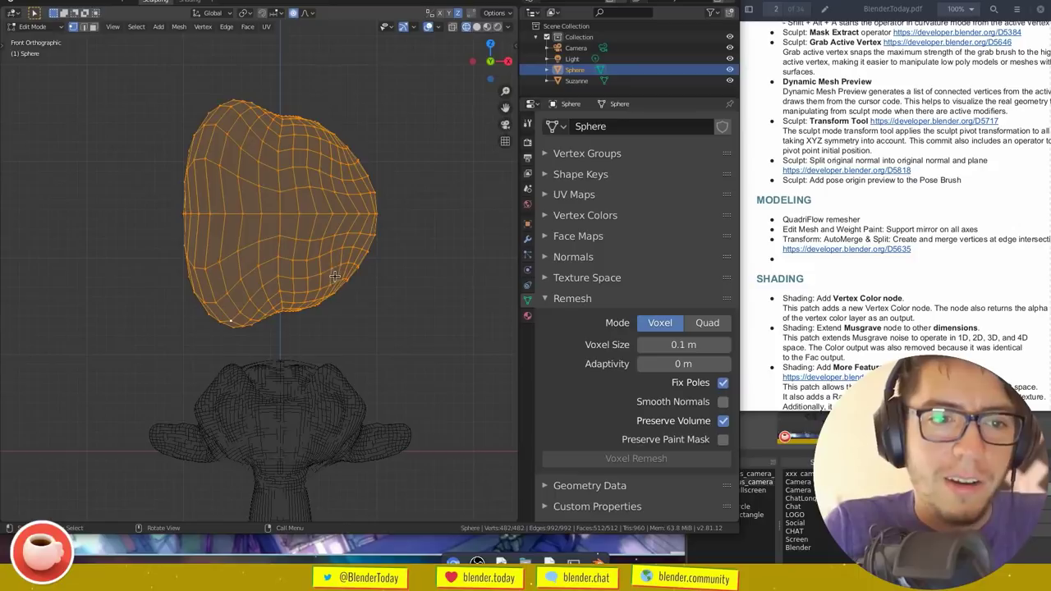
left_click(246, 314)
left_click(337, 260)
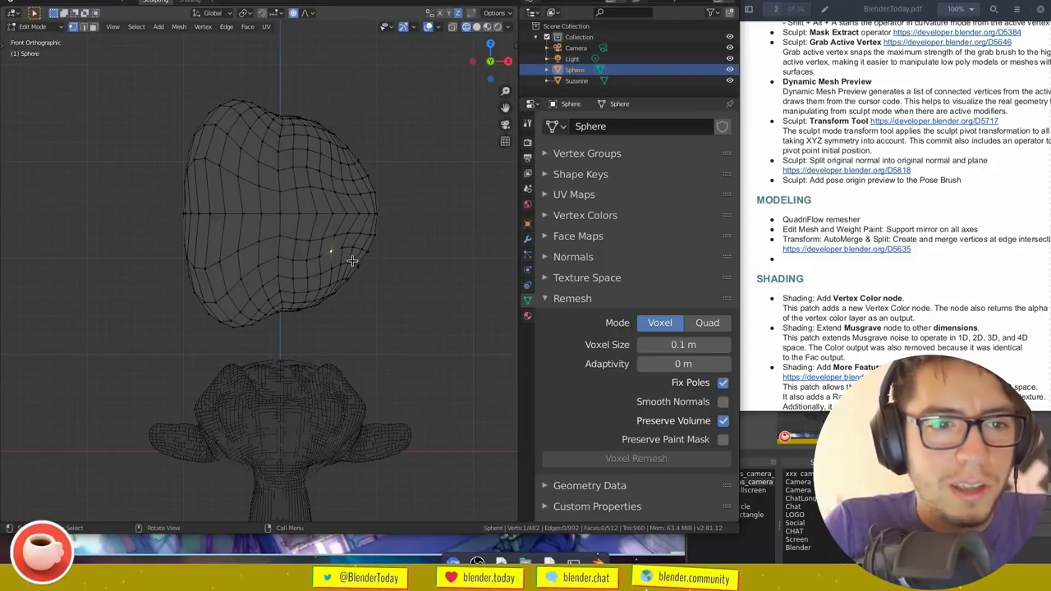
key("g")
right_click(354, 265)
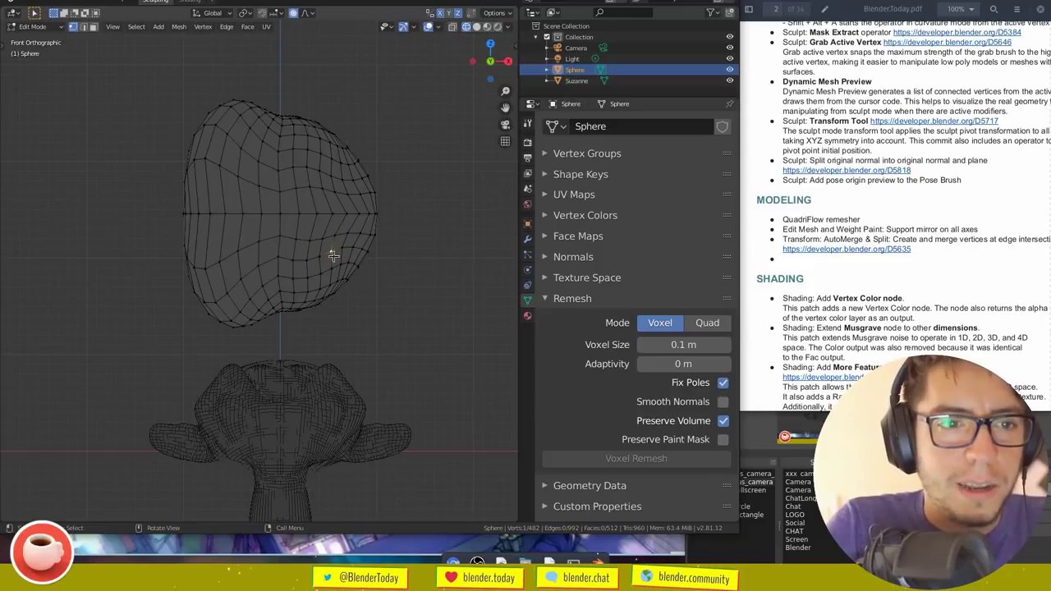
key("g")
left_click(370, 197)
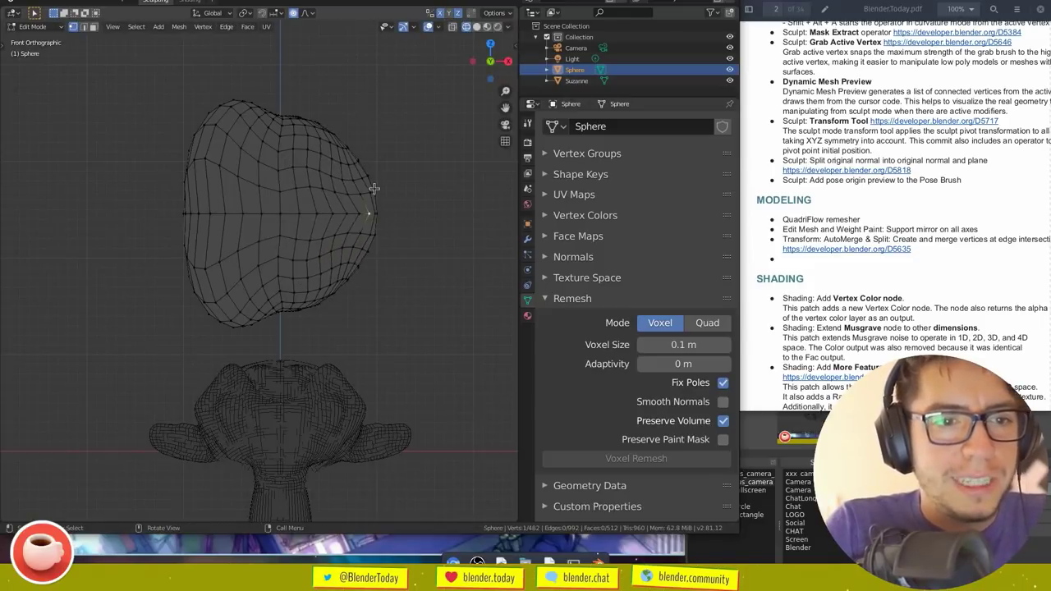
Leave Edit Mode and switch the deformed sphere to Weight Paint mode
middle_click_drag(370, 197, 291, 227)
key("Tab")
mouse_move(354, 257)
middle_mouse_down()
mouse_move(392, 212)
mouse_move(402, 217)
mouse_move(384, 243)
mouse_move(402, 236)
middle_mouse_up()
key("ctrl+Tab")
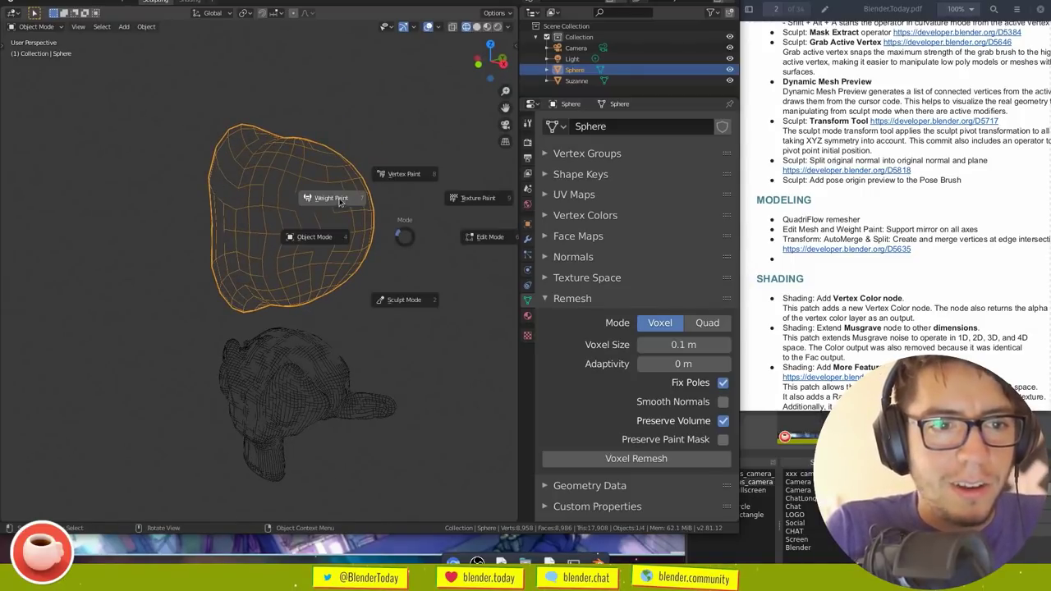
left_click(340, 199)
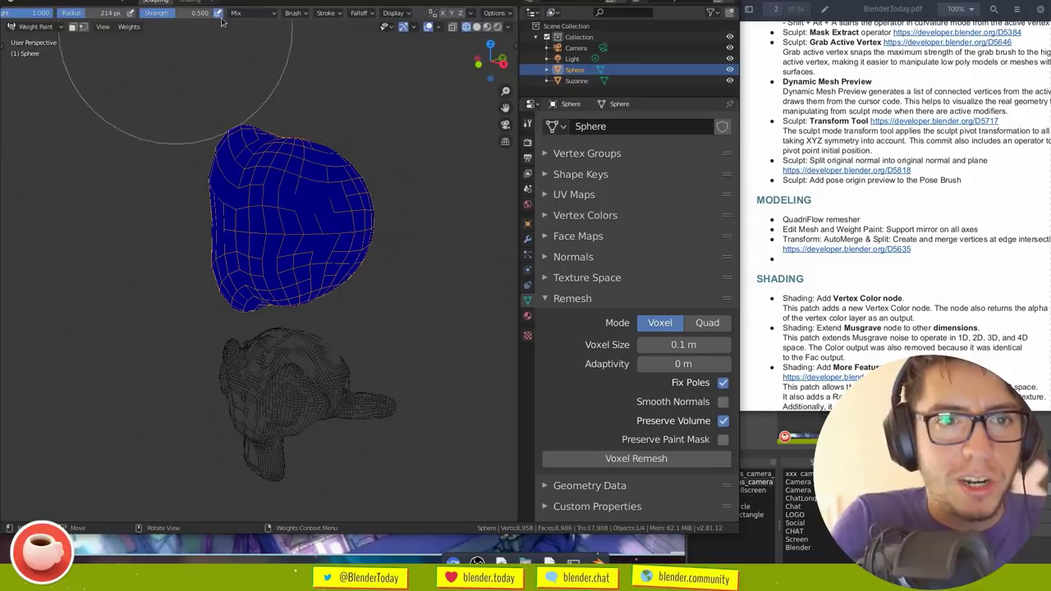
Enable X-axis mirroring for weight painting and set the brush radius to 63 px
left_click(444, 13)
middle_click_drag(354, 198, 363, 200)
key("f")
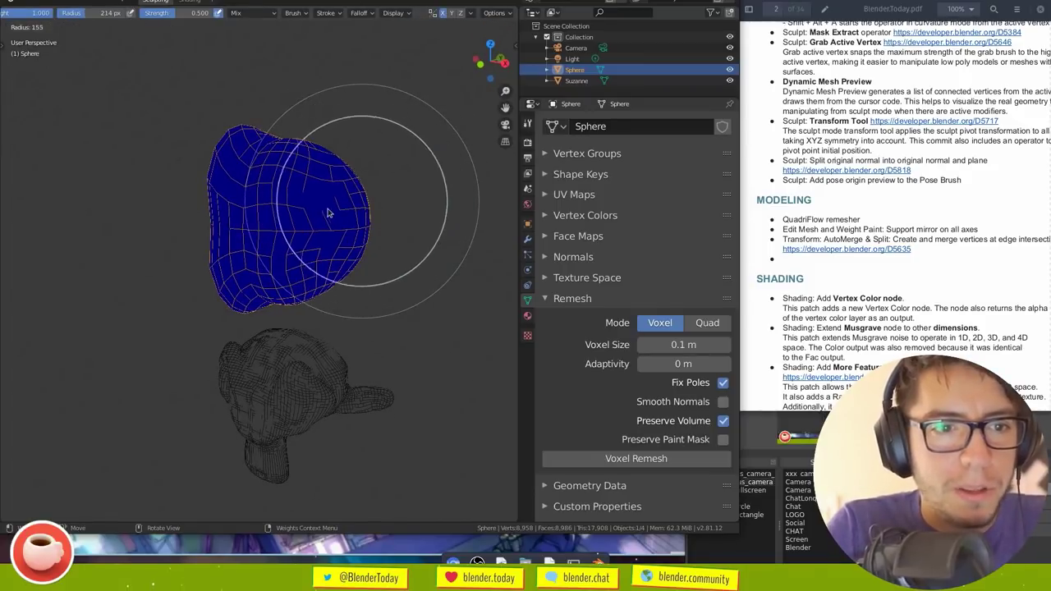
left_click(277, 216)
Paint test weight strokes on the sphere with X and Y mirroring in turn, undoing each one
left_click_drag(338, 201, 346, 195)
mouse_move(346, 195)
middle_mouse_down()
mouse_move(396, 192)
mouse_move(348, 188)
mouse_move(354, 173)
middle_mouse_up()
key("ctrl+z")
middle_click_drag(355, 243, 345, 232)
left_click_drag(342, 240, 340, 257)
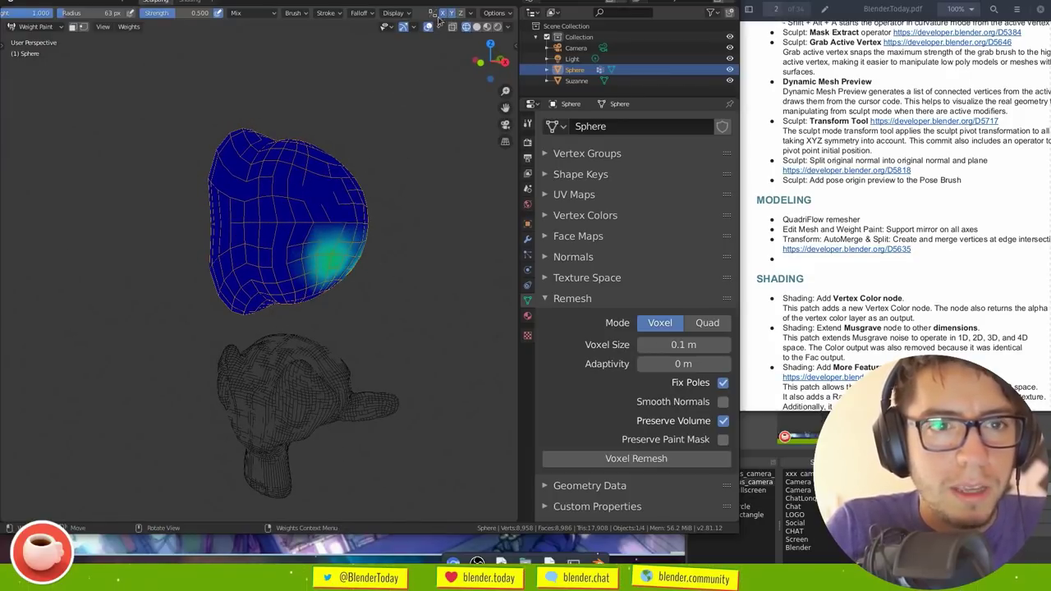
key("ctrl+z")
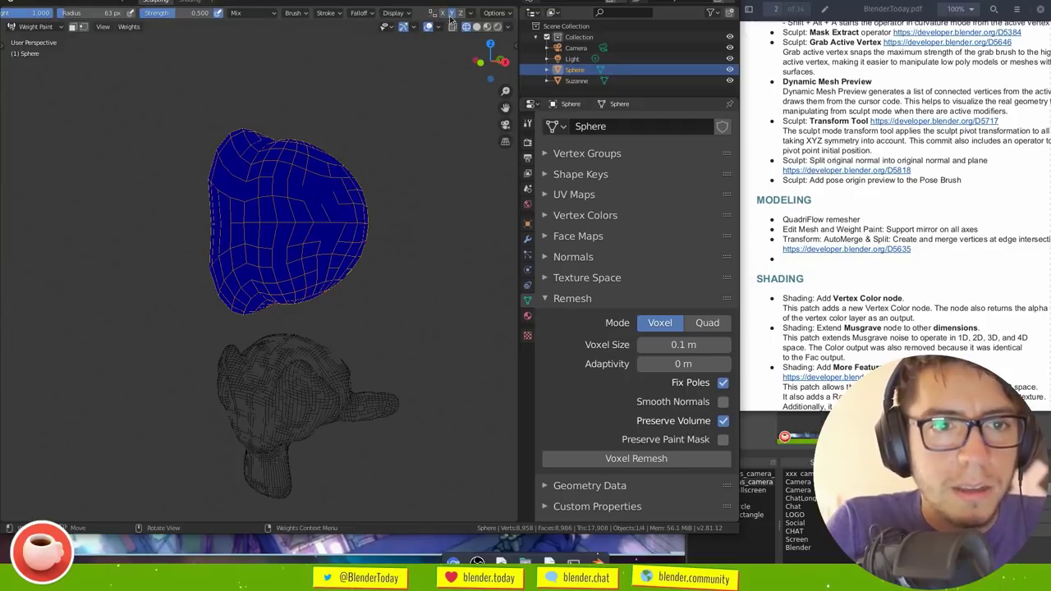
mouse_move(345, 231)
middle_mouse_down()
mouse_move(285, 227)
mouse_move(329, 205)
middle_mouse_up()
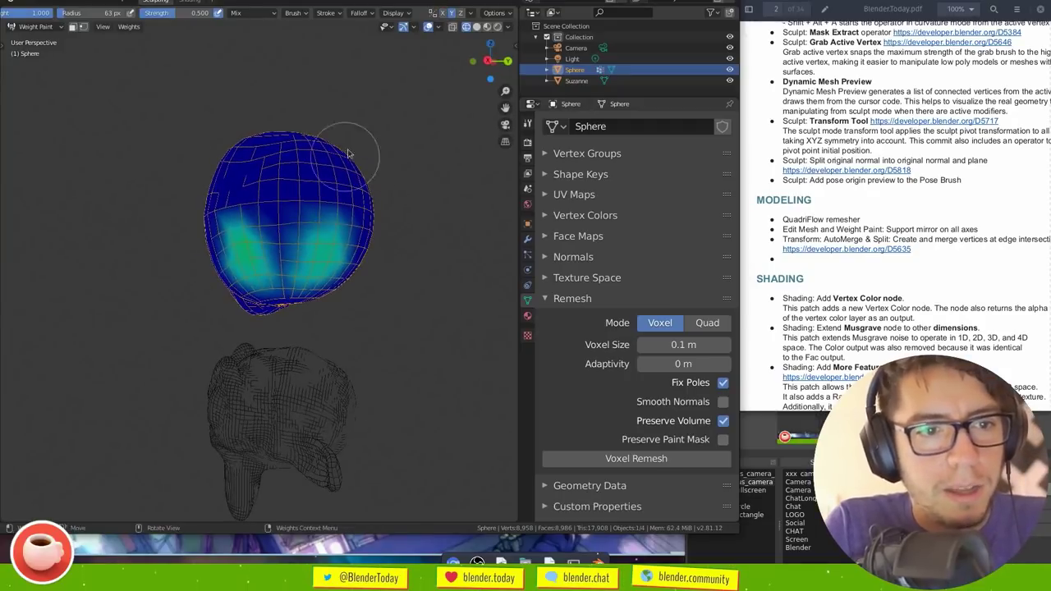
key("ctrl+z")
Enable Z-axis mirroring, paint mirrored weights on the sphere's side and lower edge, and inspect them from several angles
left_click(462, 13)
middle_click_drag(271, 263, 369, 256)
mouse_move(328, 251)
left_mouse_down()
mouse_move(314, 258)
mouse_move(327, 254)
left_mouse_up()
middle_click_drag(327, 255, 349, 265)
left_click_drag(349, 265, 341, 266)
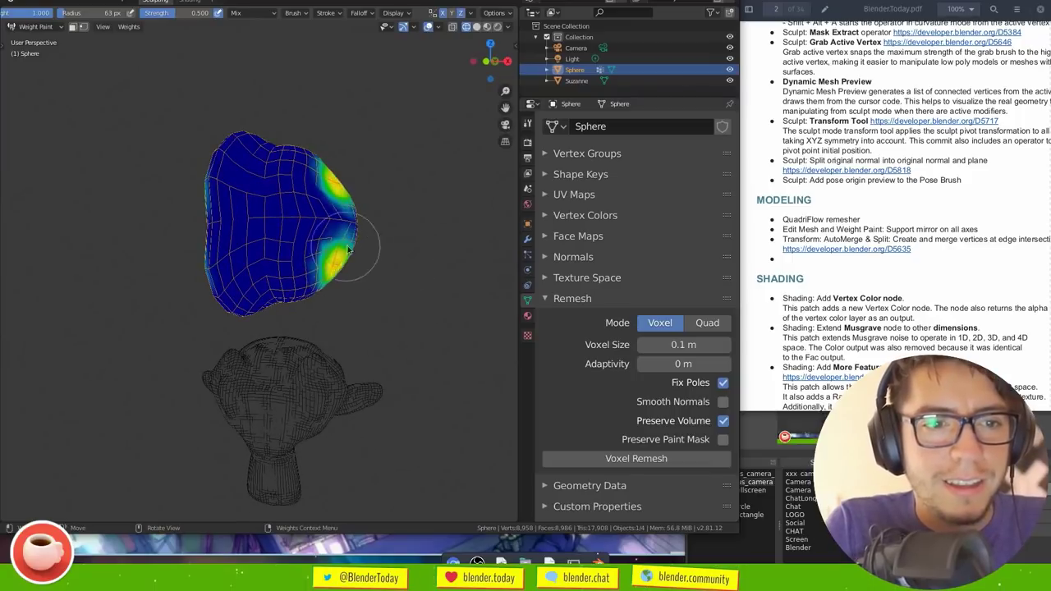
middle_click_drag(342, 266, 345, 271)
key("KP_1")
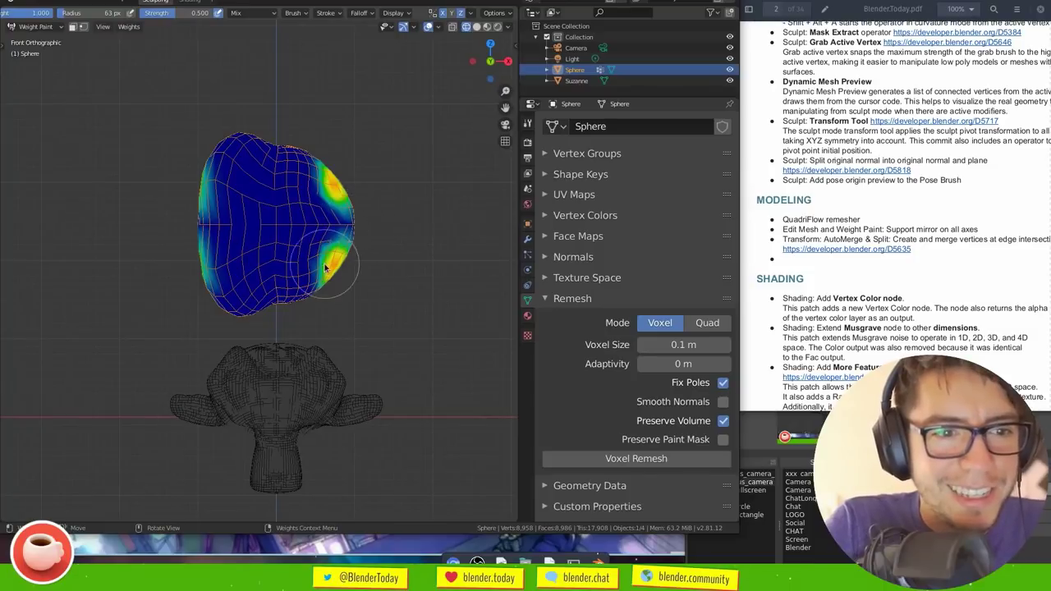
mouse_move(238, 312)
left_mouse_down()
mouse_move(285, 293)
mouse_move(238, 296)
mouse_move(255, 290)
mouse_move(247, 284)
left_mouse_up()
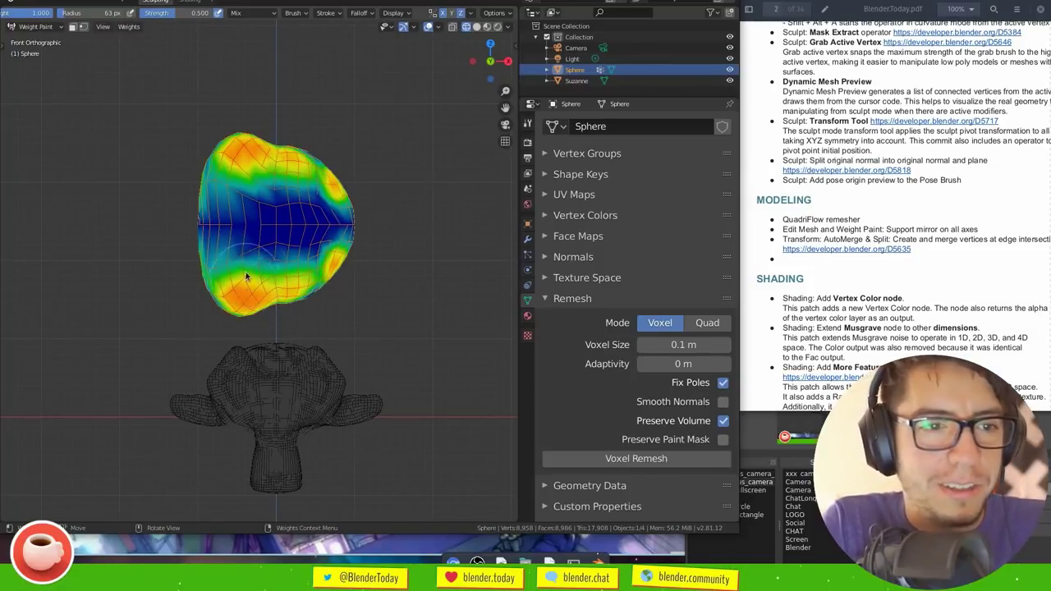
middle_click_drag(246, 284, 320, 267)
mouse_move(249, 303)
middle_mouse_down()
mouse_move(308, 268)
mouse_move(480, 301)
mouse_move(452, 268)
middle_mouse_up()
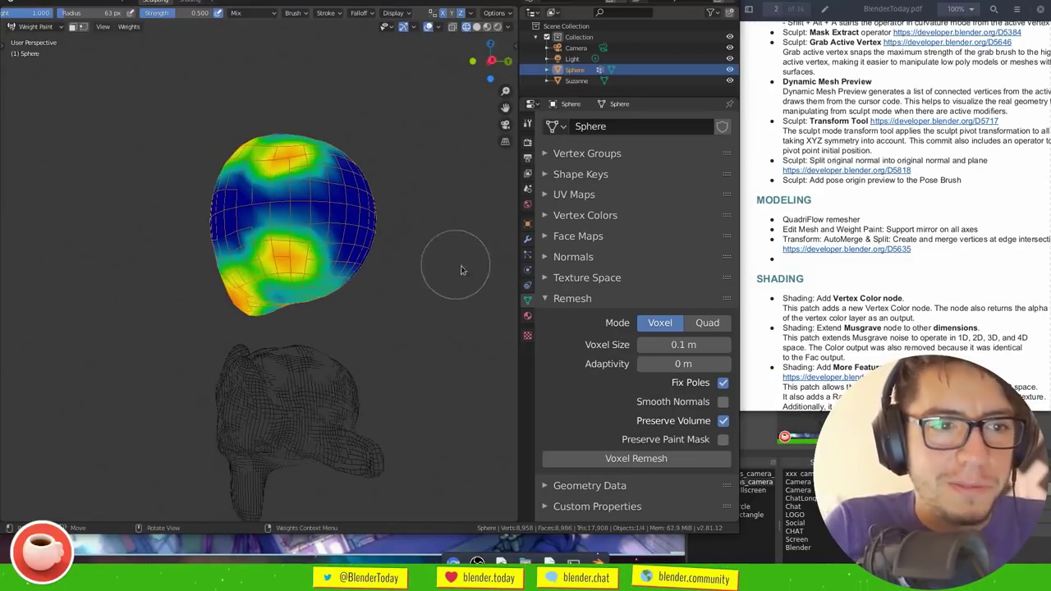
middle_click_drag(413, 220, 406, 170)
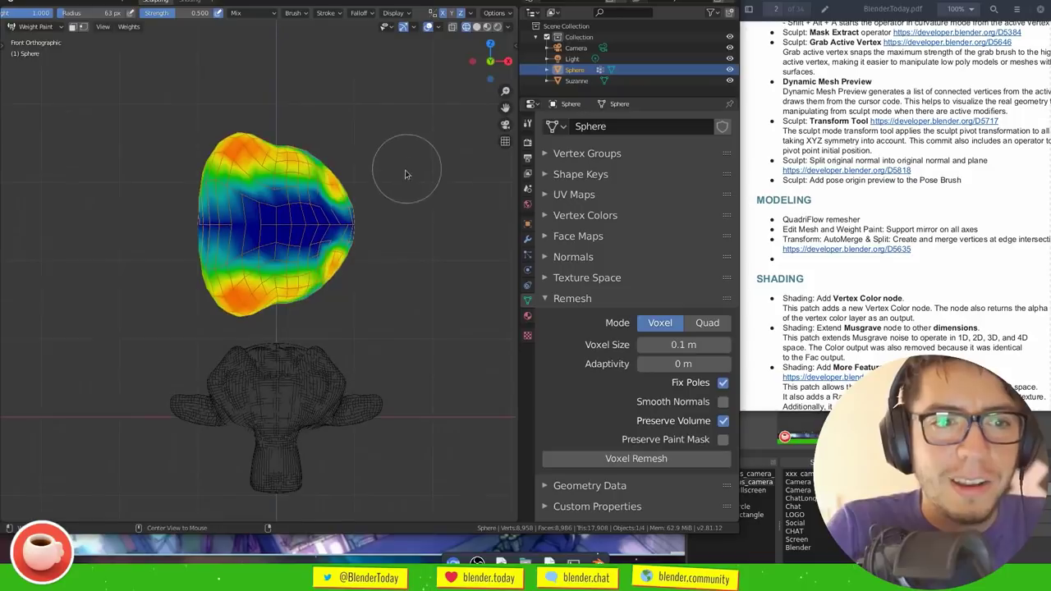
Switch the sphere to Vertex Paint mode and paint a mirrored black stroke along its lower edge
key("ctrl+Tab")
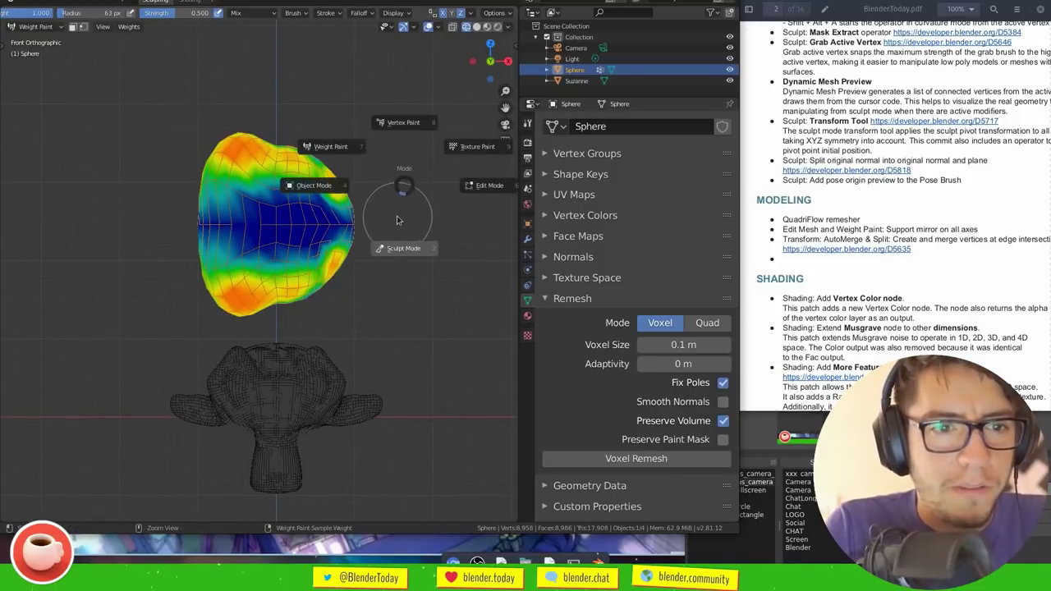
left_click(418, 125)
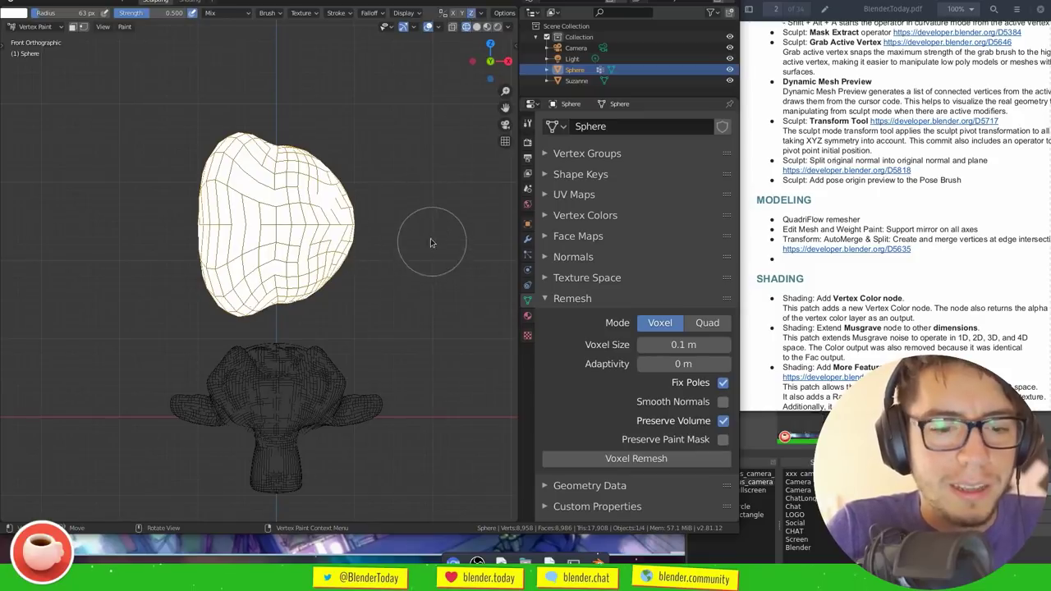
key("n")
left_click(465, 266)
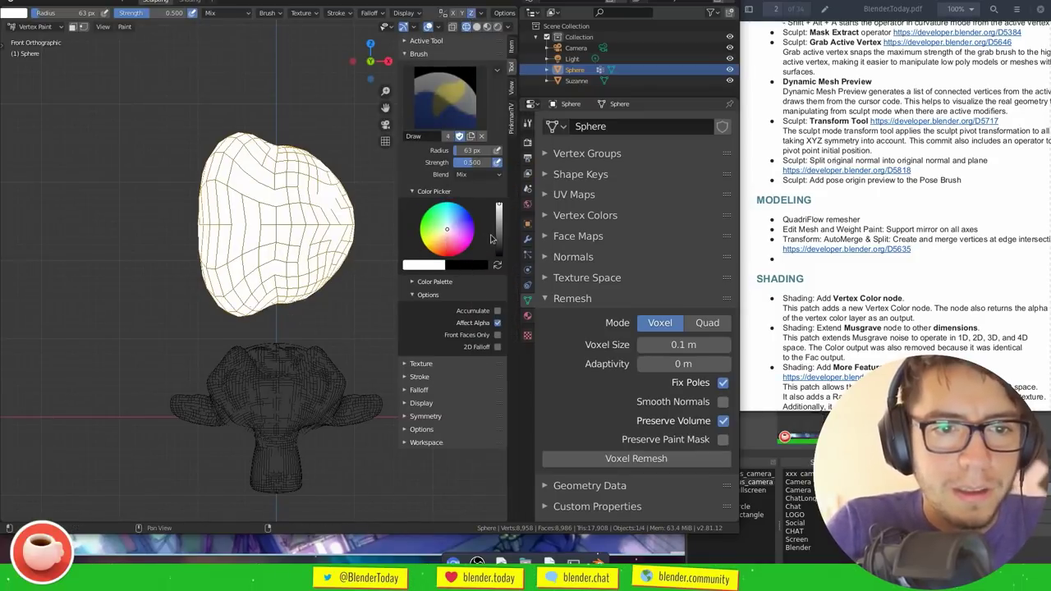
left_click_drag(500, 237, 499, 261)
mouse_move(326, 276)
left_mouse_down()
mouse_move(242, 276)
mouse_move(228, 289)
mouse_move(255, 312)
mouse_move(283, 300)
left_mouse_up()
key("n")
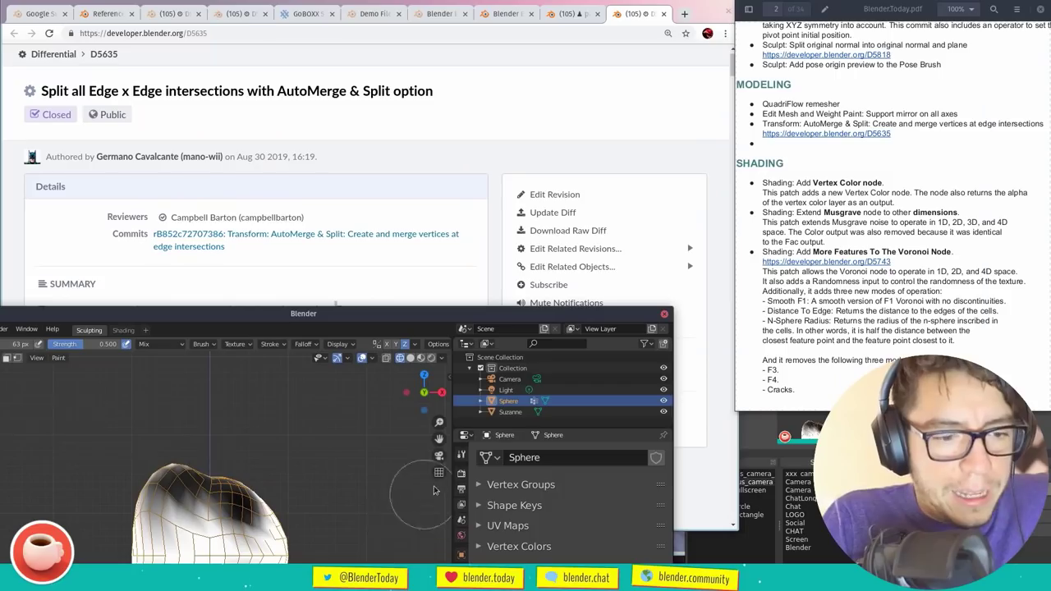
Start a new General file, discarding the changes, and bring the Shading section of the release notes into view
left_click_drag(366, 314, 422, 29)
key("ctrl+n")
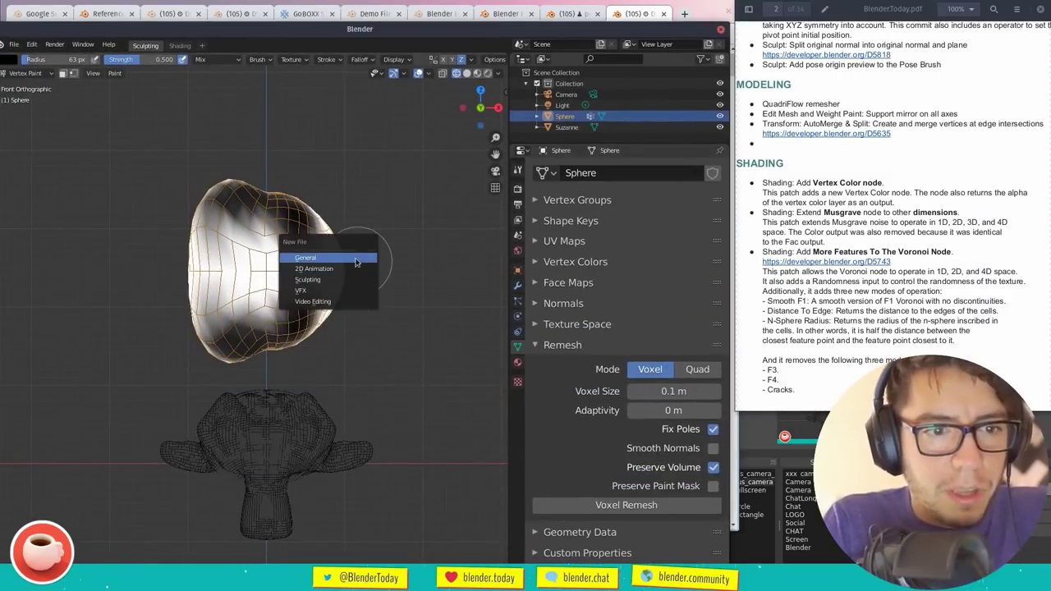
left_click(353, 260)
key("d")
left_click_drag(388, 219, 400, 189, "super")
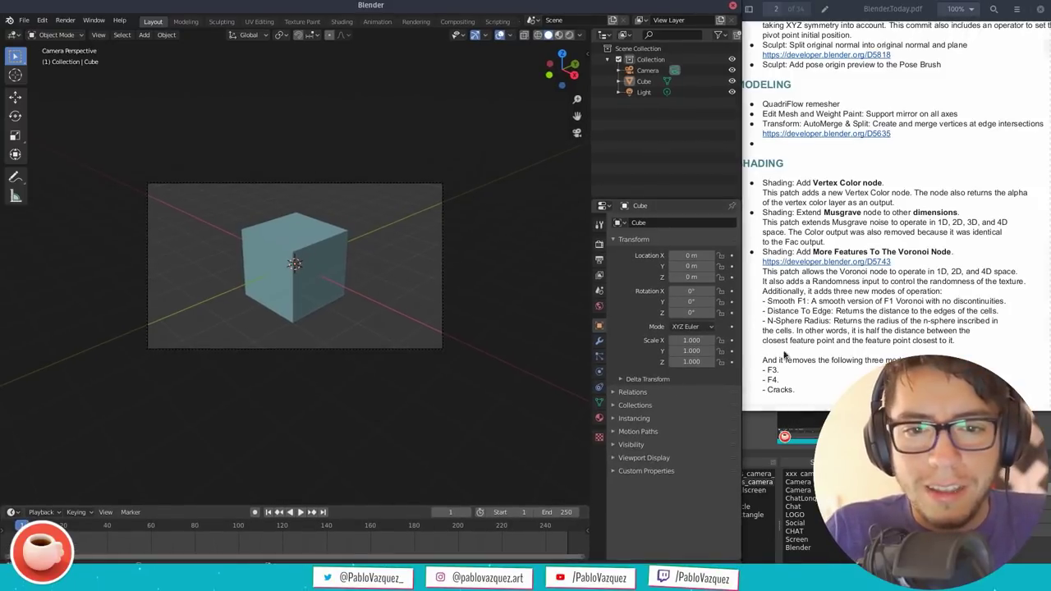
scroll(804, 197, "left", 1)
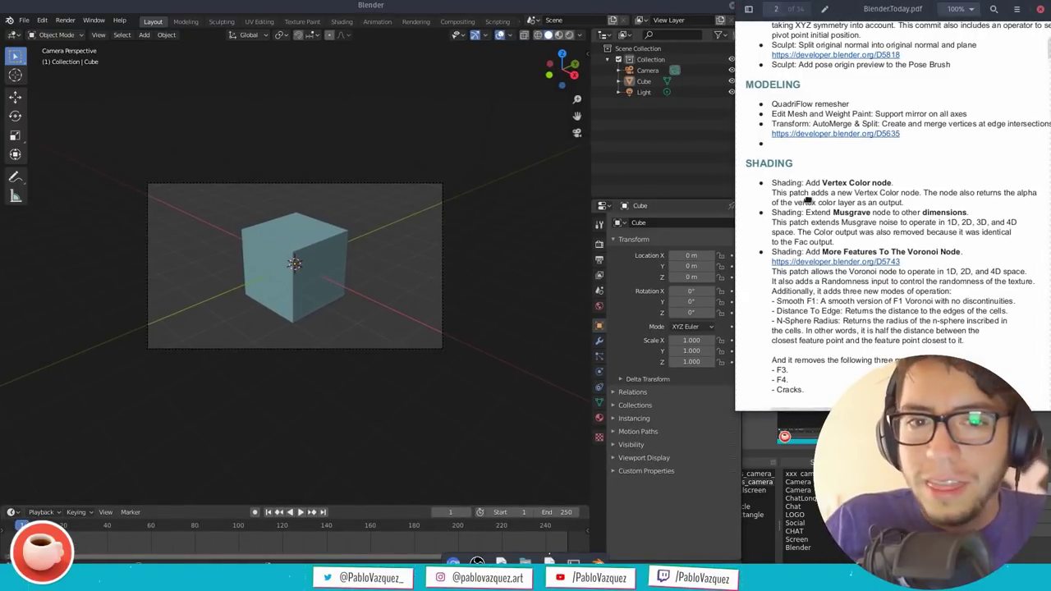
scroll(830, 177, "down", 3)
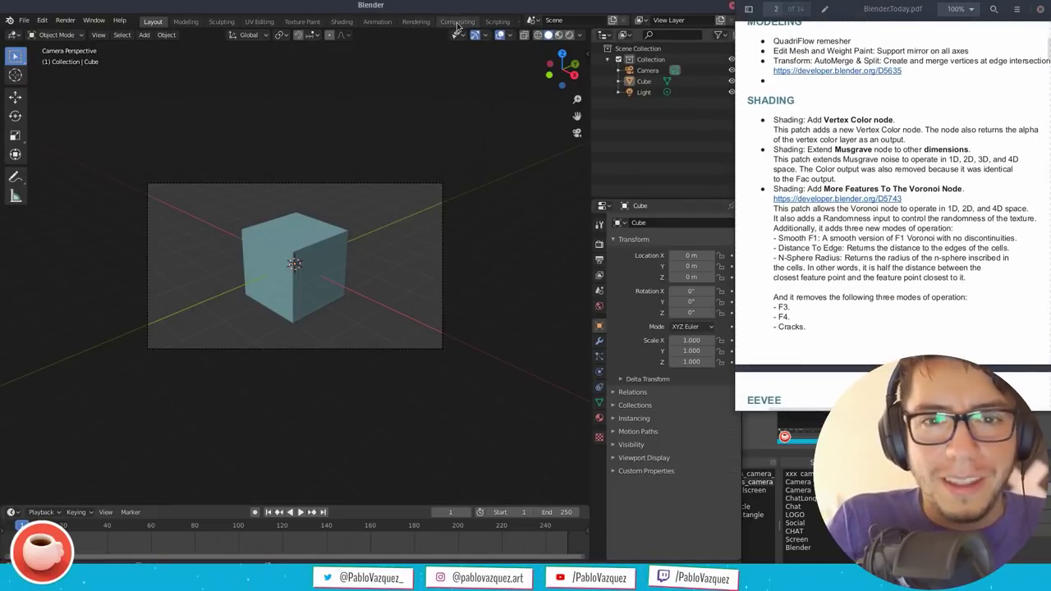
Switch to the Shading workspace and delete the default cube
left_click(343, 23)
middle_click_drag(395, 230, 433, 191, "ctrl")
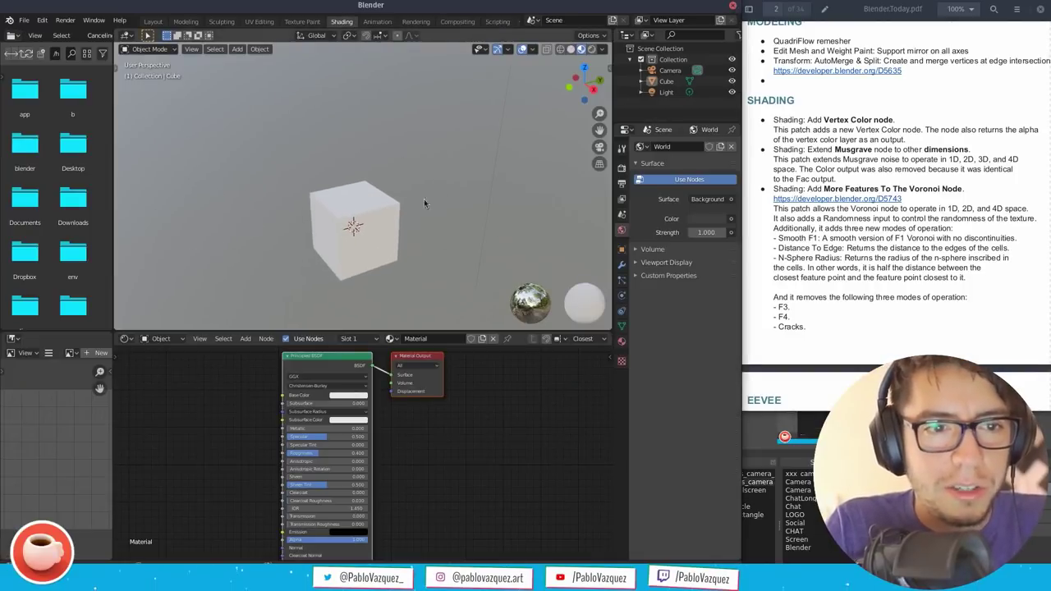
left_click(397, 234)
middle_click_drag(398, 234, 420, 188)
key("x")
left_click(419, 182)
Add a monkey mesh with a subdivision surface at viewport level 3 and give it a new material
key("shift+a")
mouse_move(427, 181)
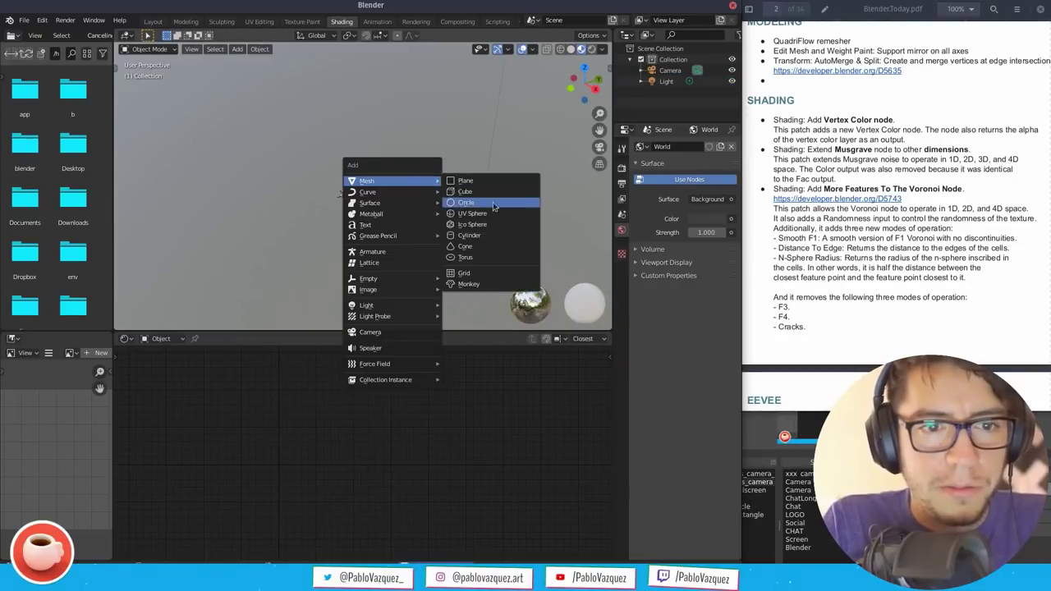
left_click(468, 283)
key("ctrl+2")
left_click(622, 249)
left_click(622, 264)
scroll(412, 212, "up", 6)
middle_click_drag(424, 196, 485, 139)
left_click(386, 338)
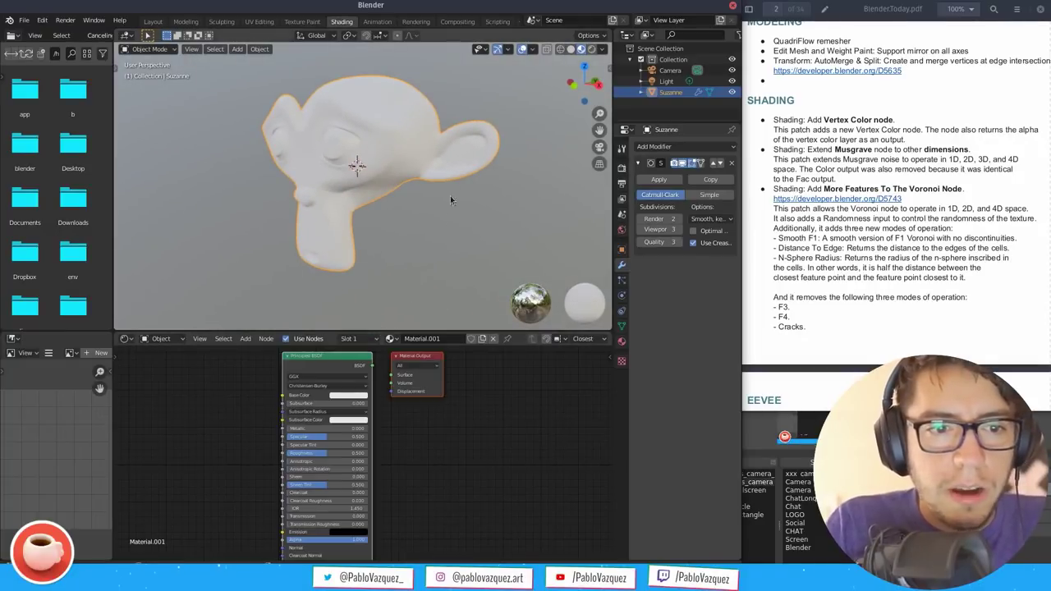
Toggle the monkey's Edit Mode repeatedly and cycle the viewport shading modes, ending on Material Preview
key("Home")
left_click(458, 405)
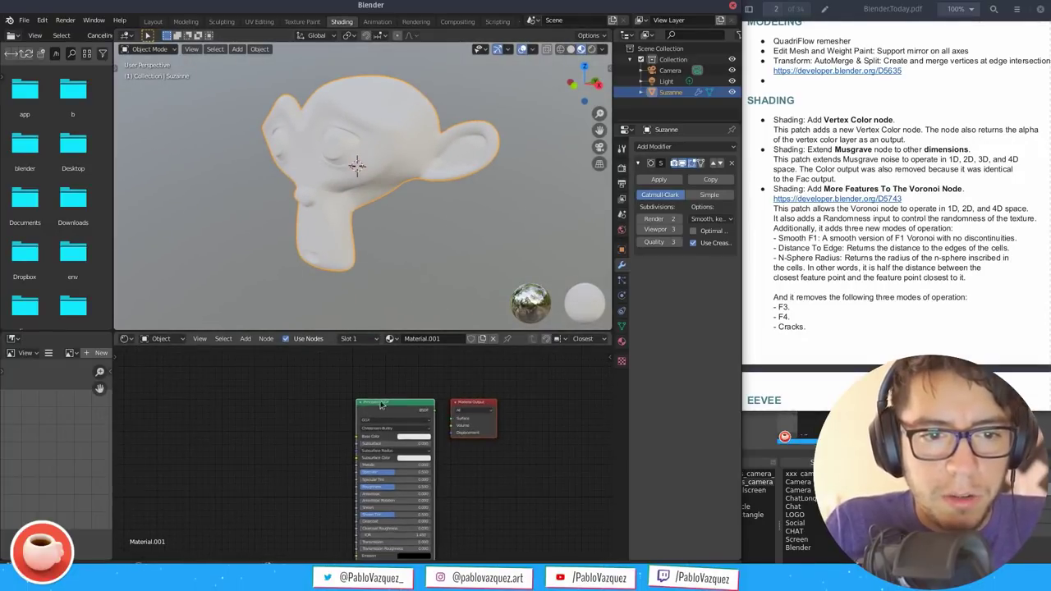
key("Tab")
key("Tab")
middle_click_drag(431, 392, 465, 415, "ctrl")
middle_click_drag(464, 415, 441, 353)
left_click(439, 385)
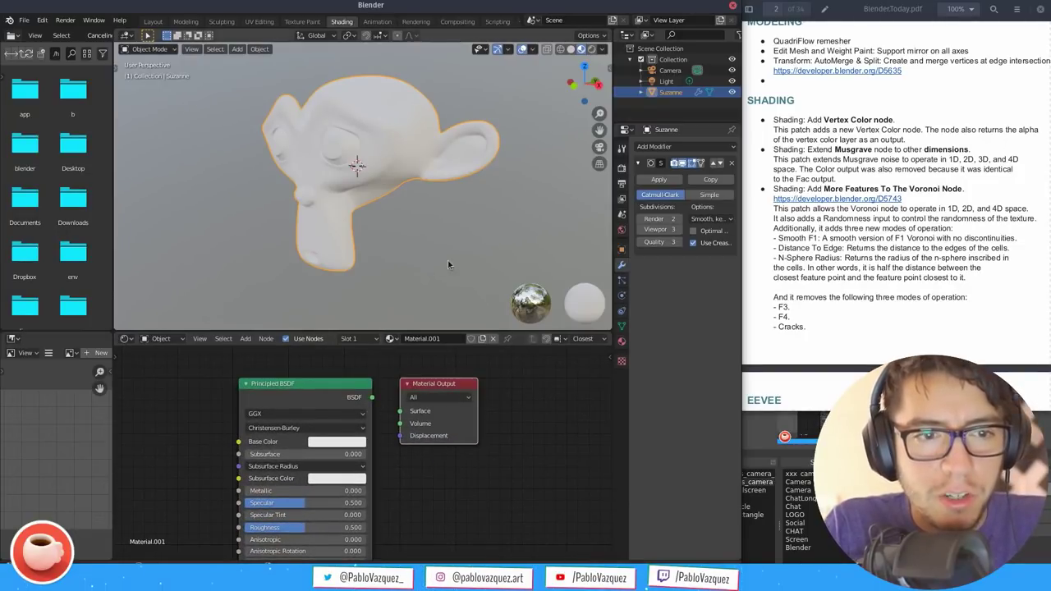
key("Tab")
key("Tab")
key("Tab")
key("Tab")
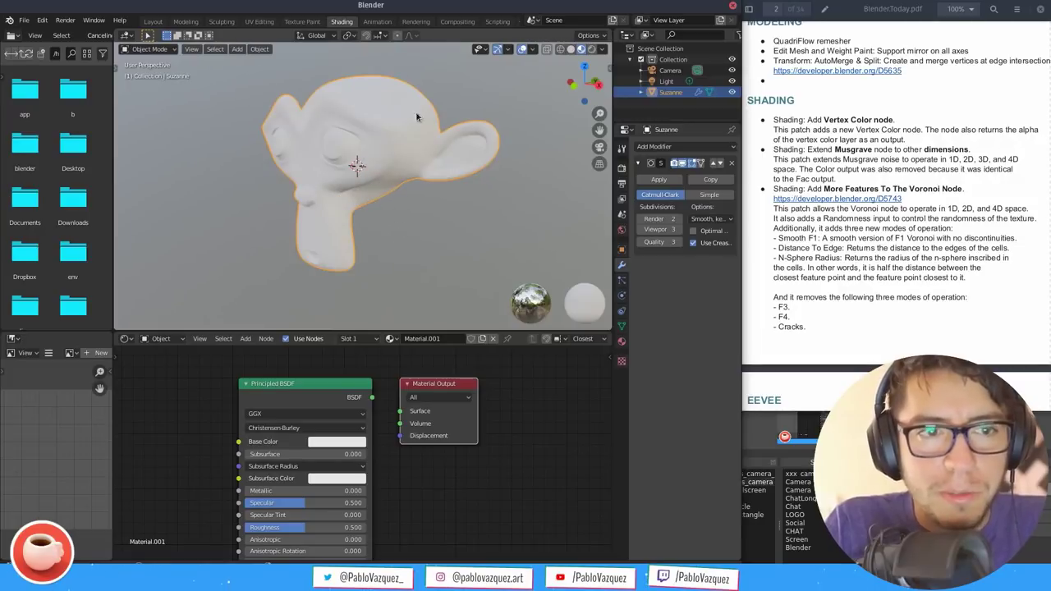
left_click(571, 49)
left_click(560, 49)
left_click(571, 49)
left_click(581, 50)
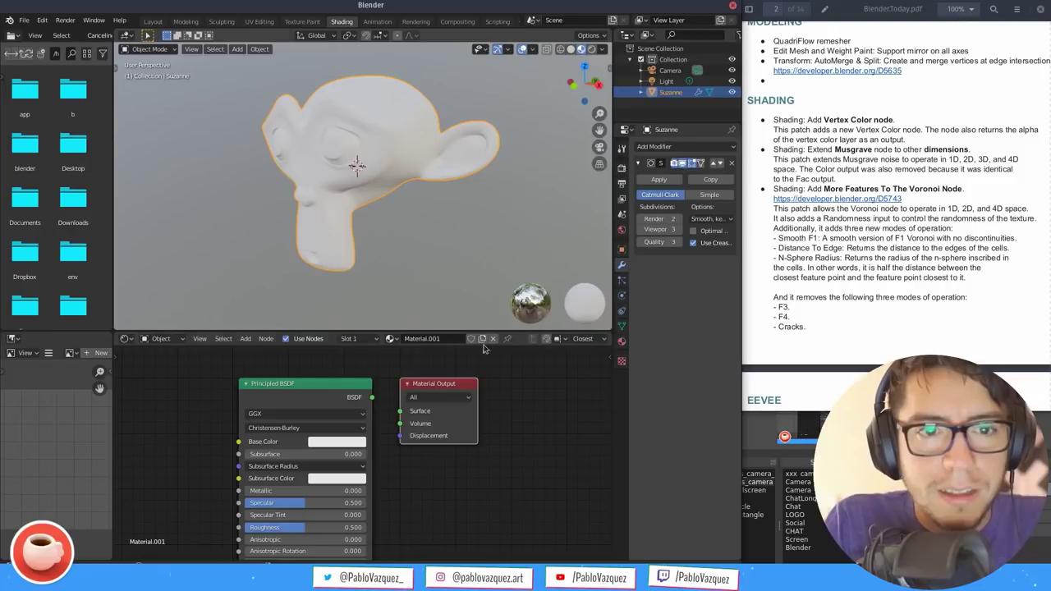
Set the Principled BSDF base color to pinkish red and enlarge the shader node area
left_click_drag(434, 391, 441, 389)
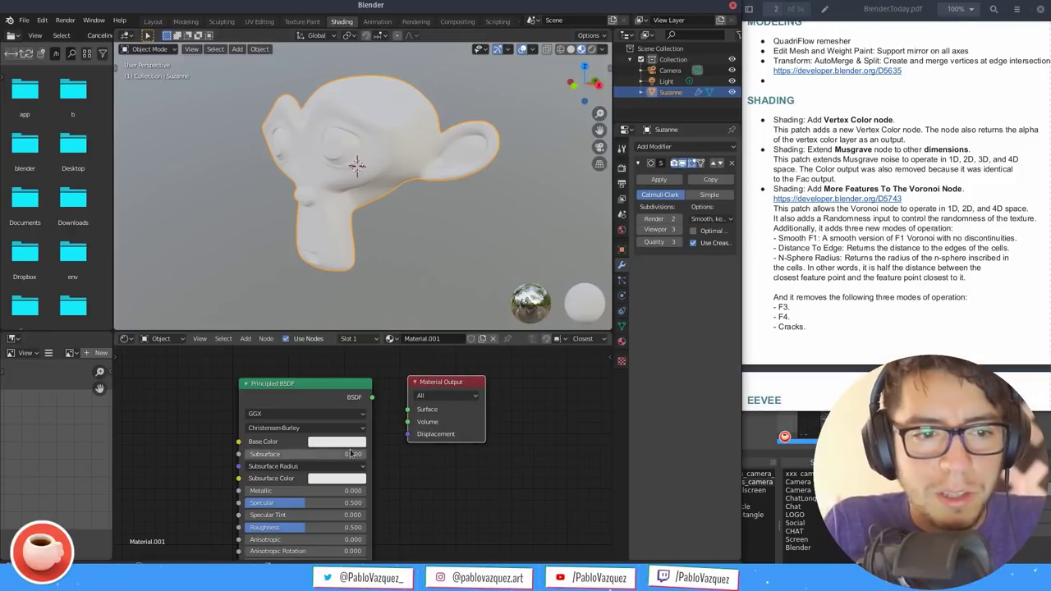
left_click(336, 442)
left_click(367, 354)
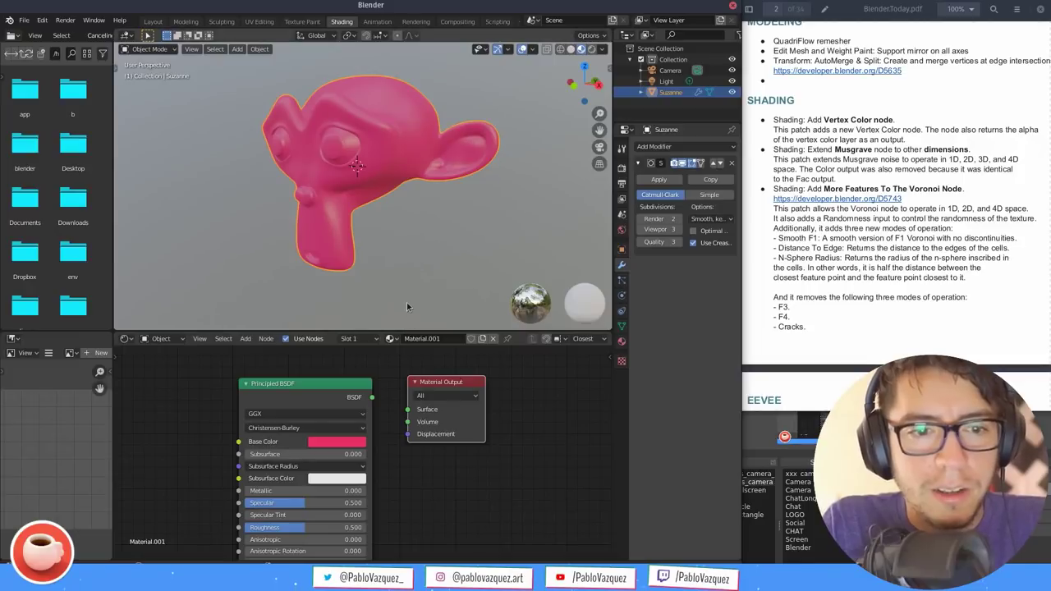
left_click_drag(414, 329, 414, 289)
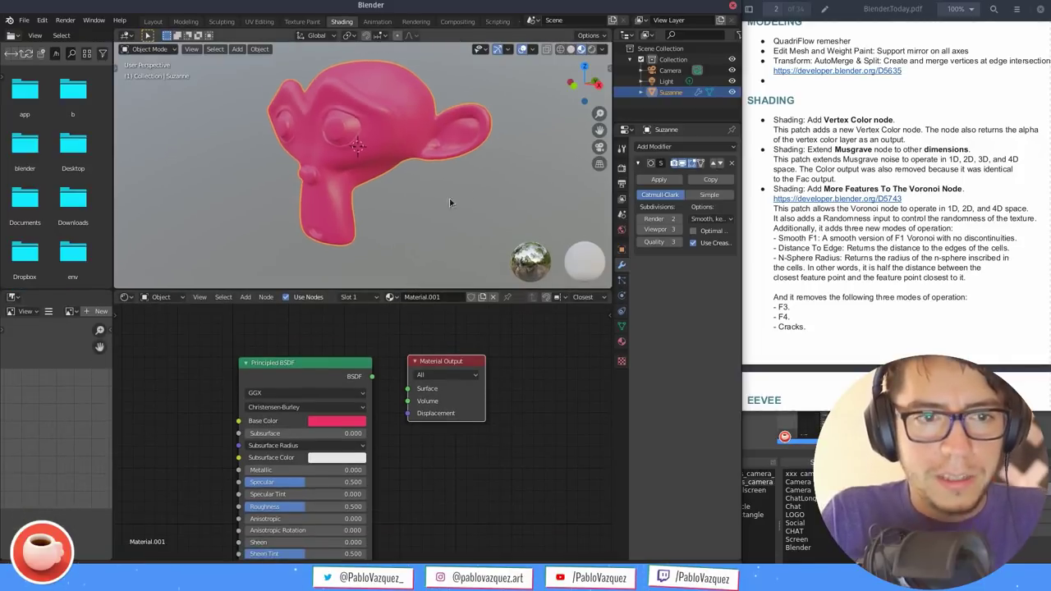
left_click(426, 224)
Add an Attribute node in front of the Principled BSDF node
middle_click_drag(369, 446, 495, 433)
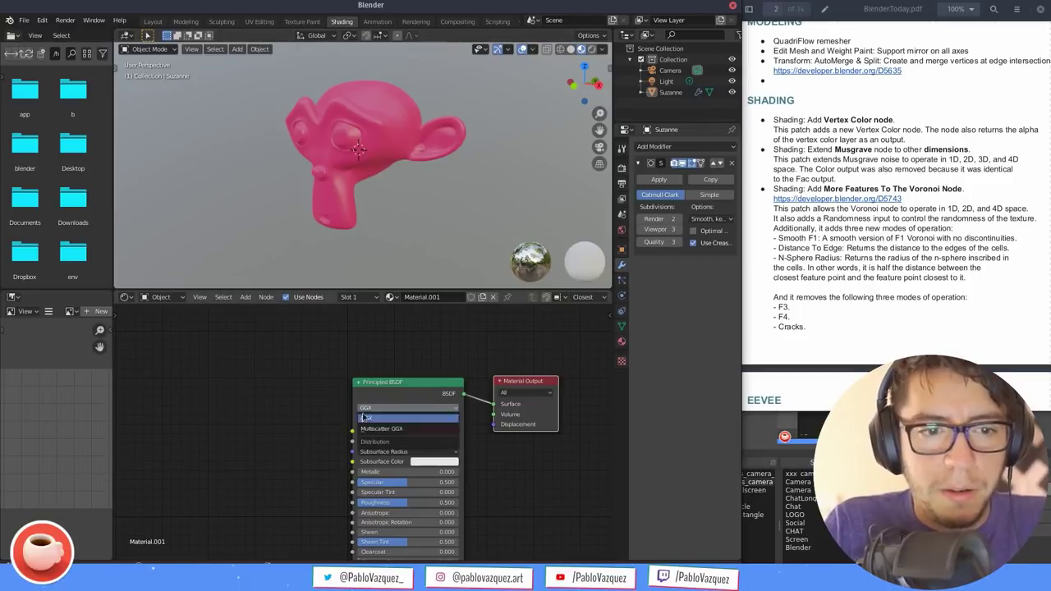
scroll(336, 353, "left", 2, "ctrl")
key("shift+a")
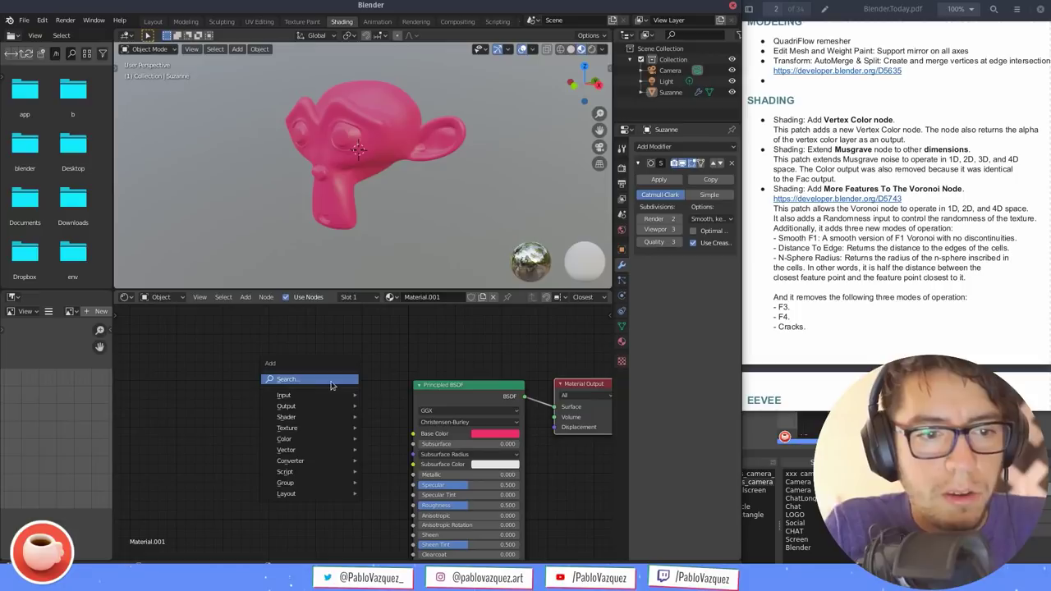
left_click(325, 379)
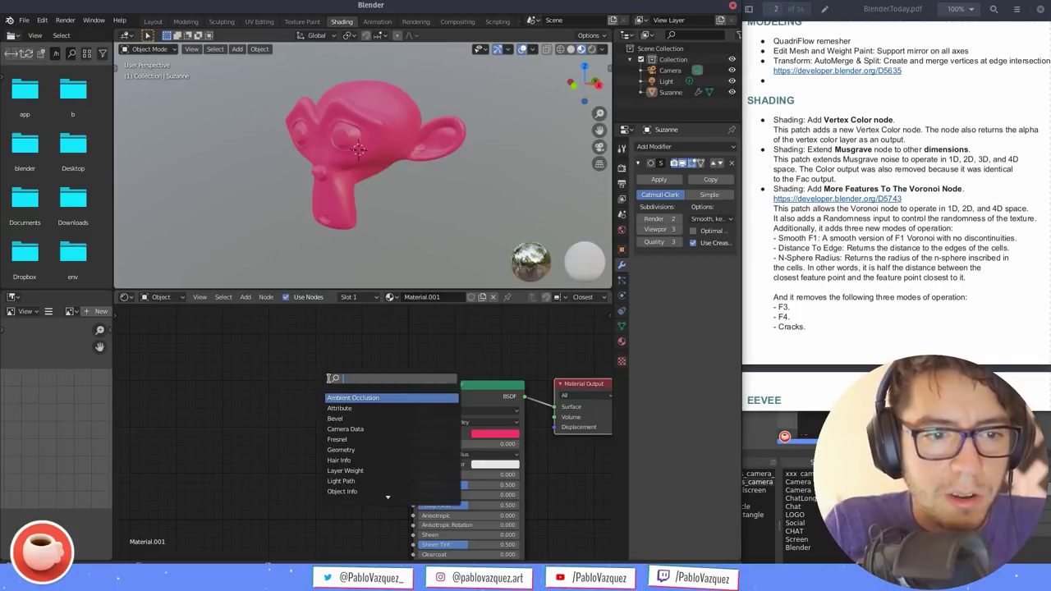
type("att")
left_click(350, 398)
left_click(316, 402)
Switch the monkey to Vertex Paint mode and set the brush color to pinkish red
key("ctrl+Tab")
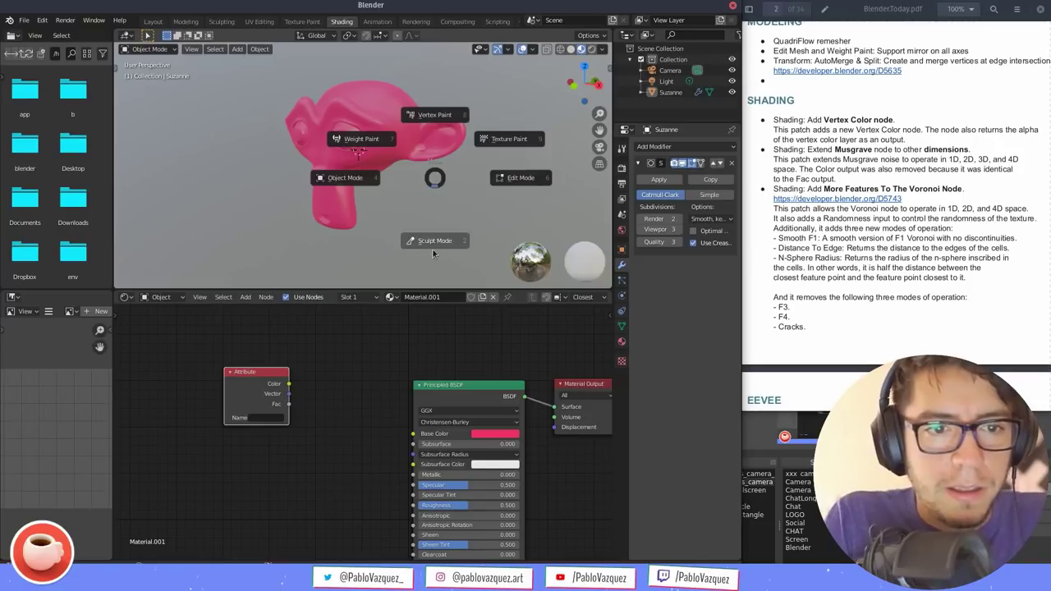
left_click(437, 118)
left_click(270, 39)
left_click(313, 117)
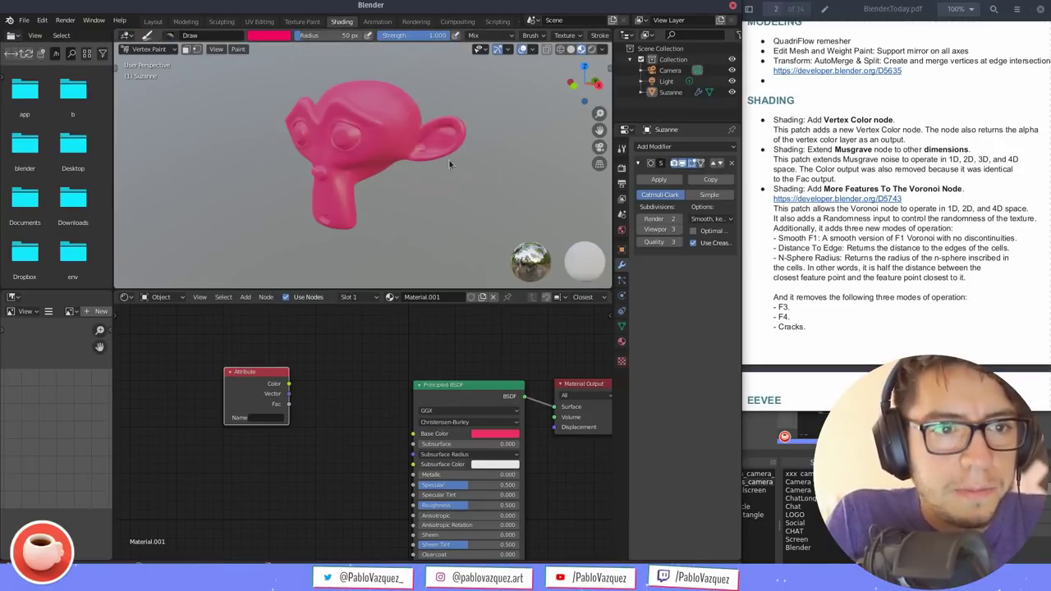
left_click(275, 37)
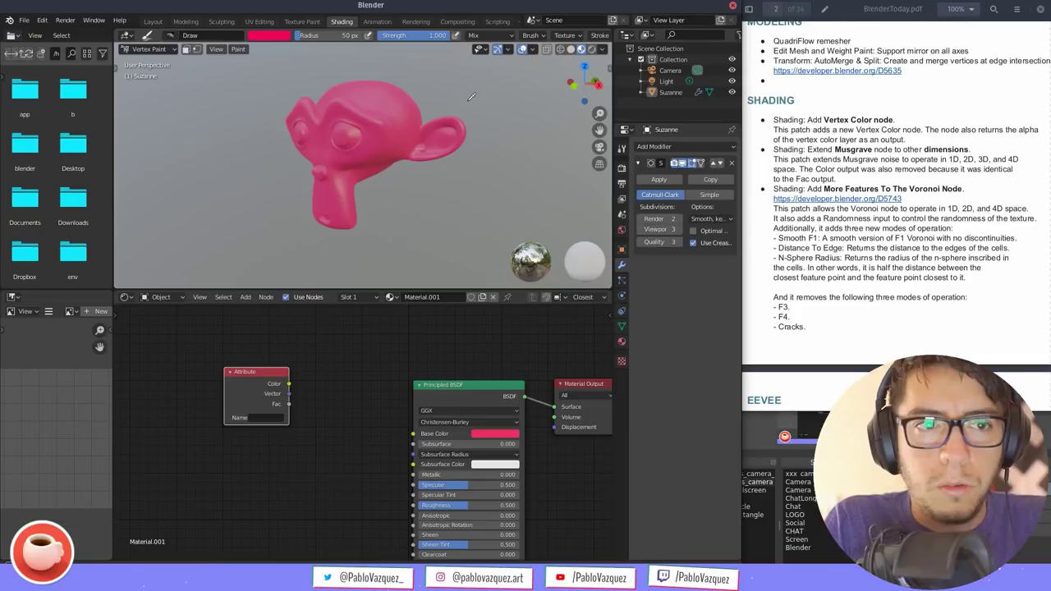
Set the vertex paint color to black and paint over the monkey's ear and the side of its head
key("Tab")
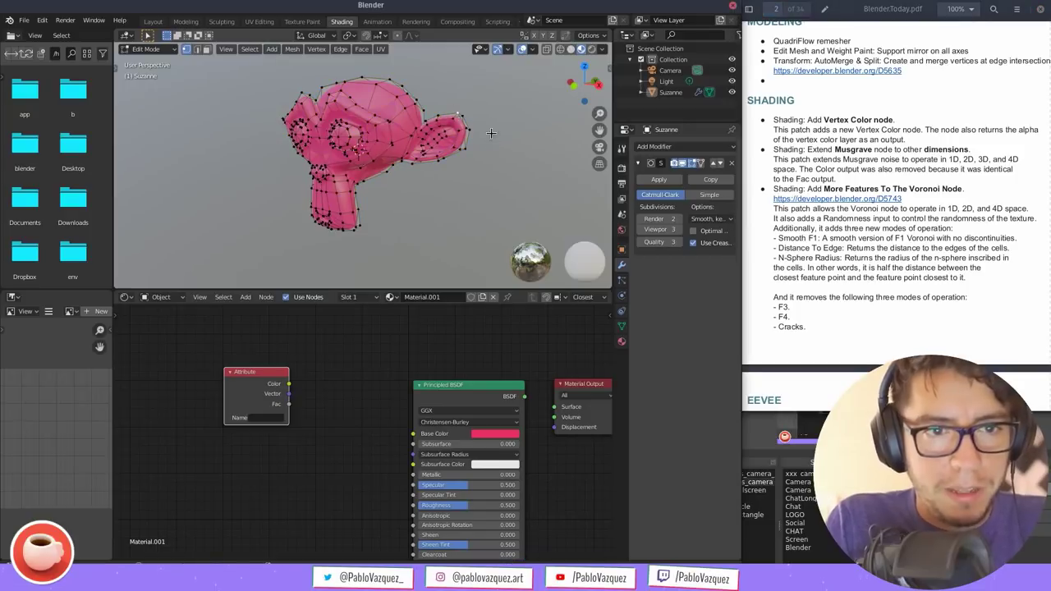
key("Tab")
left_click(283, 37)
left_click_drag(344, 103, 345, 129)
mouse_move(444, 142)
left_mouse_down()
mouse_move(415, 115)
mouse_move(394, 123)
mouse_move(402, 168)
left_mouse_up()
mouse_move(414, 188)
middle_mouse_down()
mouse_move(484, 154)
mouse_move(445, 146)
middle_mouse_up()
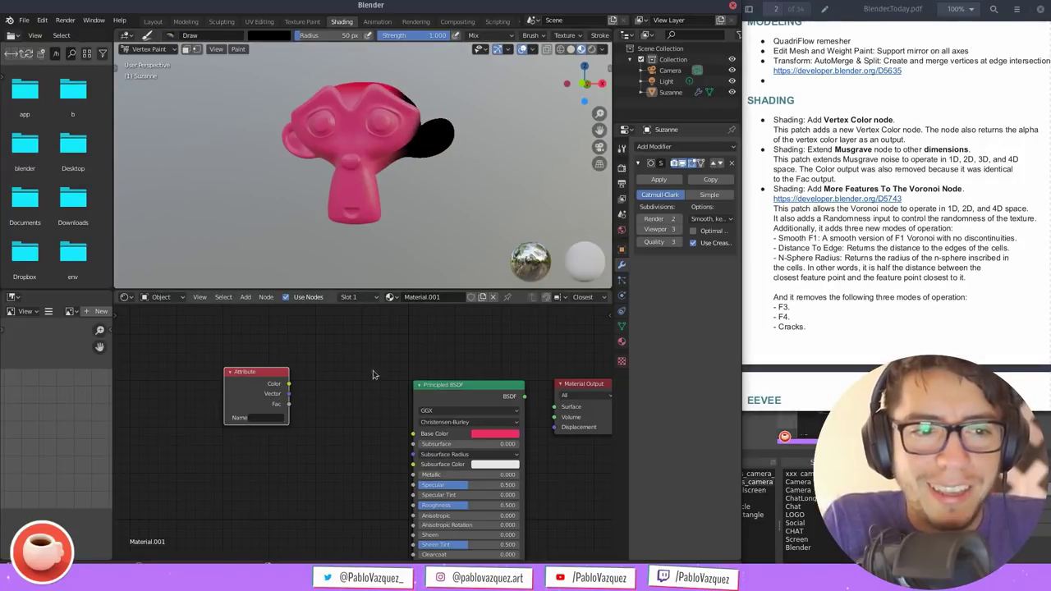
Set the Attribute node's name to "Col" and rename the mesh's vertex color layer to "Col wattt"
scroll(335, 384, "up", 2)
left_click_drag(217, 383, 240, 390)
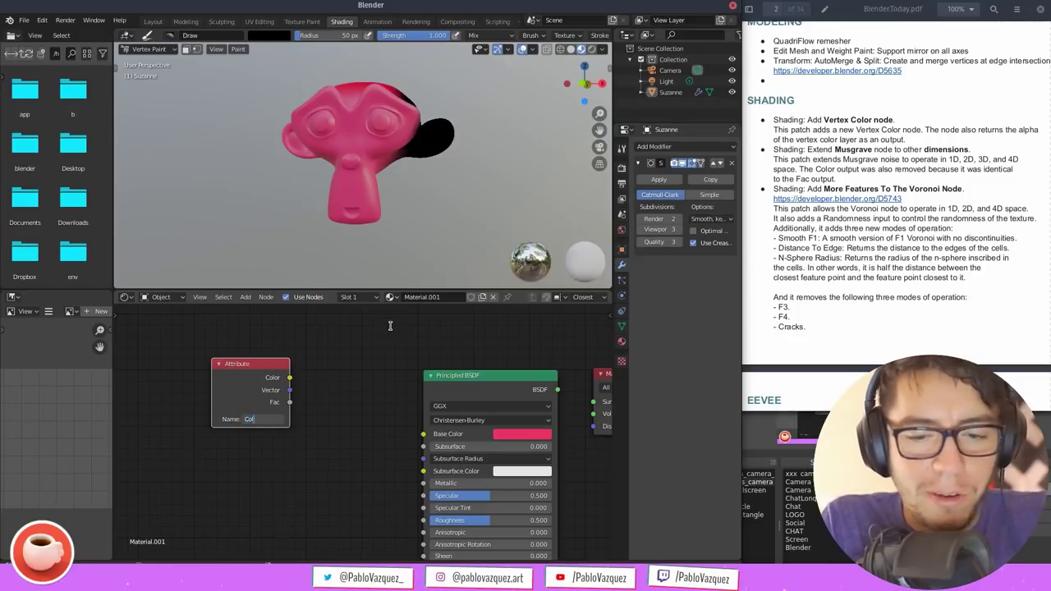
left_click(621, 326)
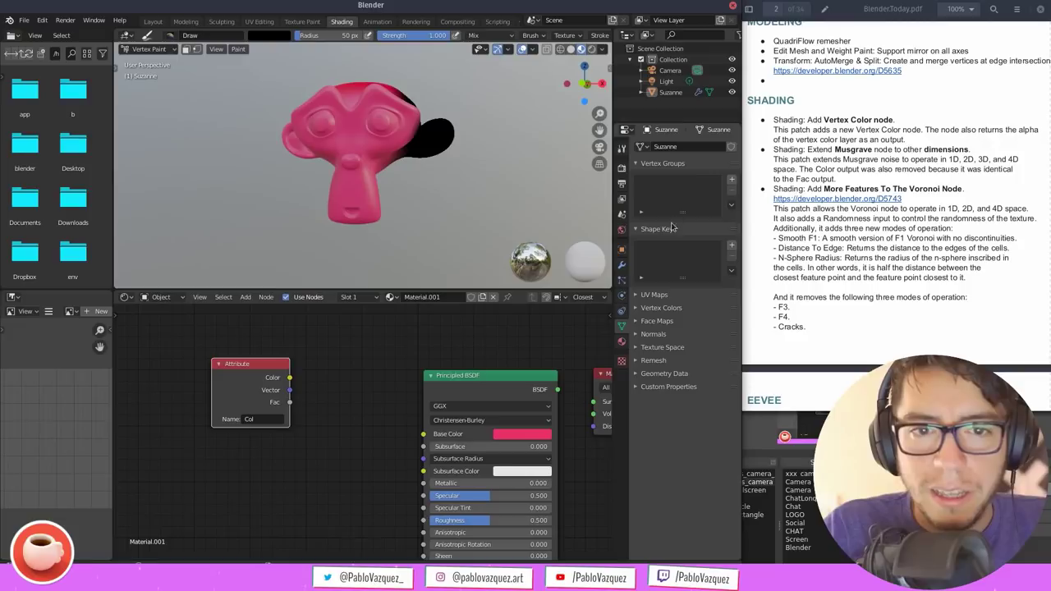
left_click(657, 308)
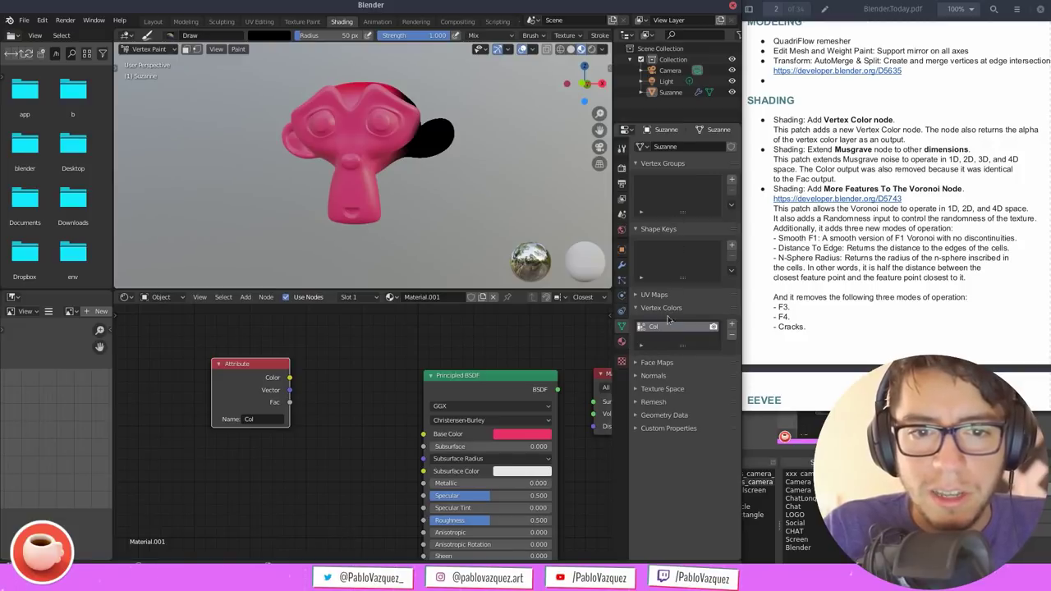
double_click(656, 329)
left_click(675, 329)
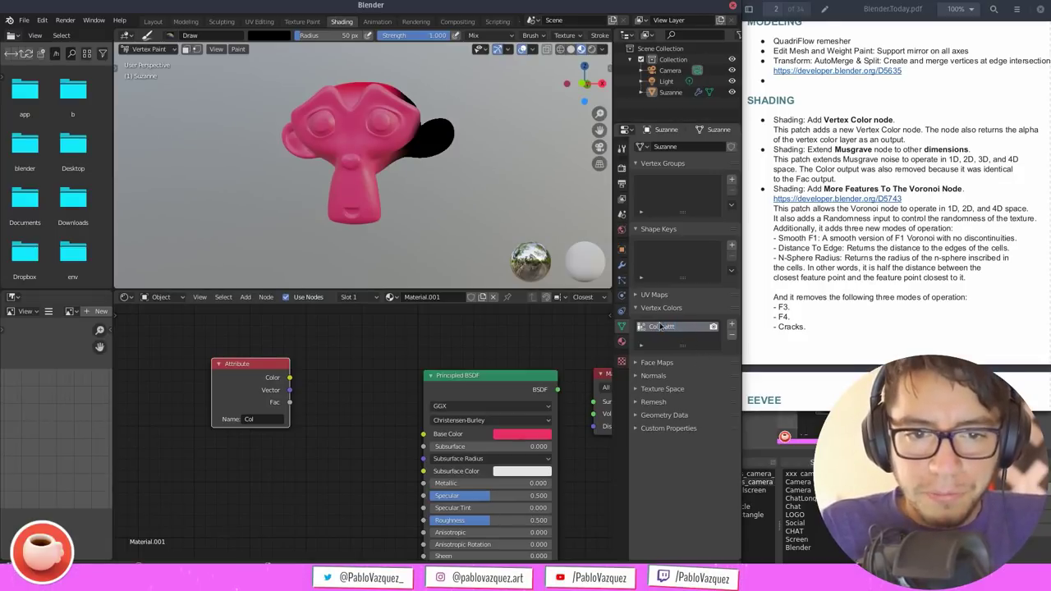
Connect the Attribute node's Color output to the Principled BSDF's Base Color
left_click_drag(295, 375, 419, 446)
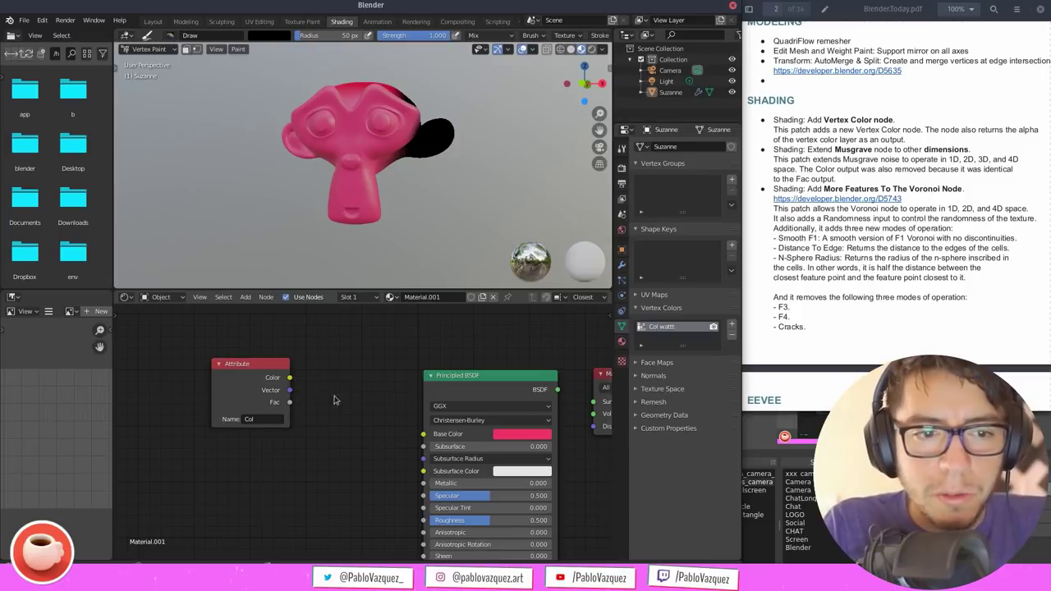
left_click_drag(289, 377, 423, 433)
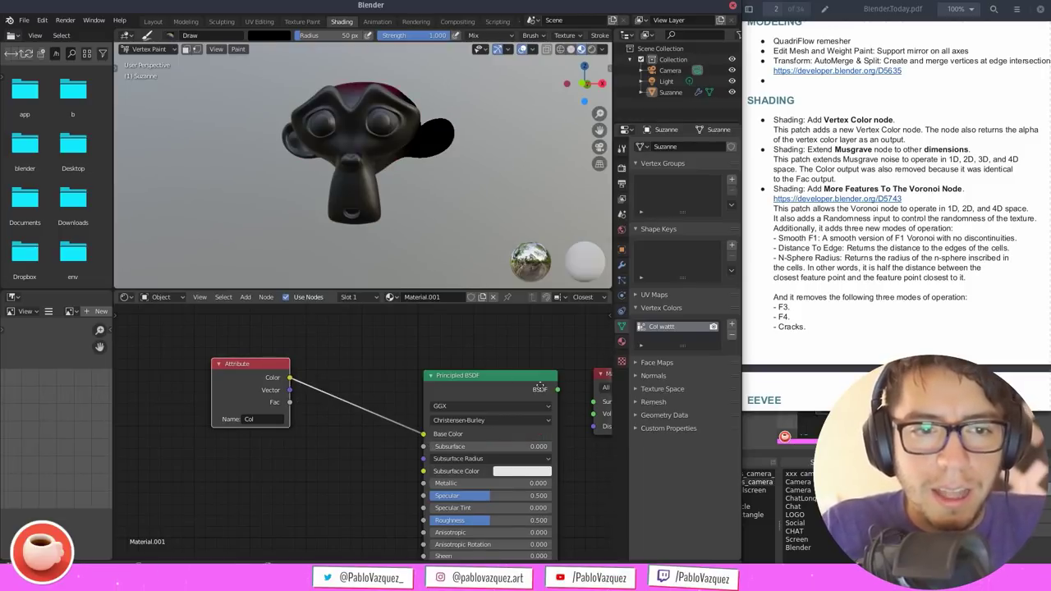
middle_click_drag(460, 493, 437, 488)
middle_click_drag(524, 197, 467, 220)
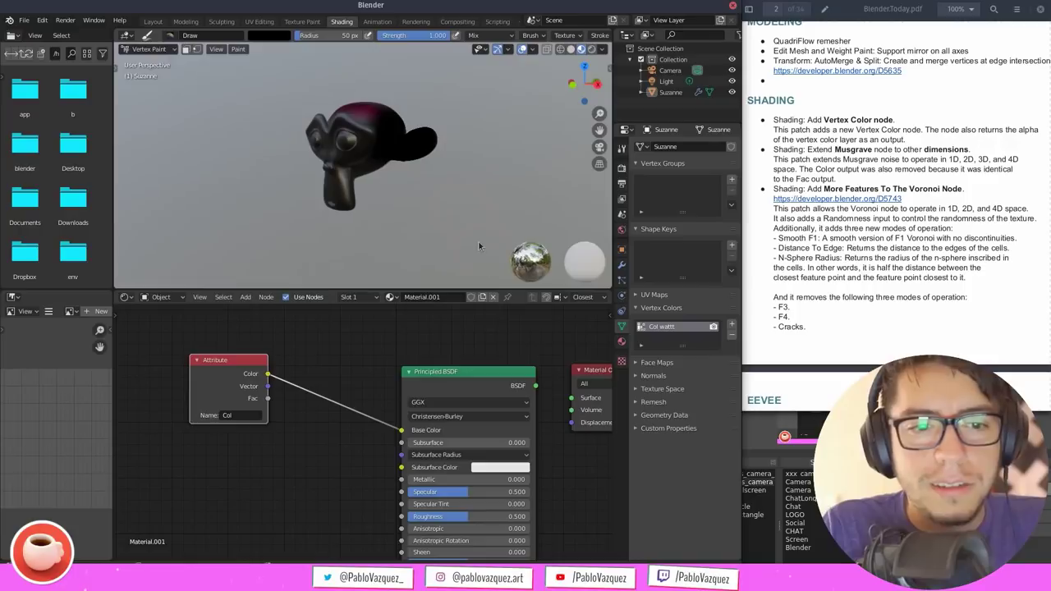
left_click_drag(240, 399, 235, 400)
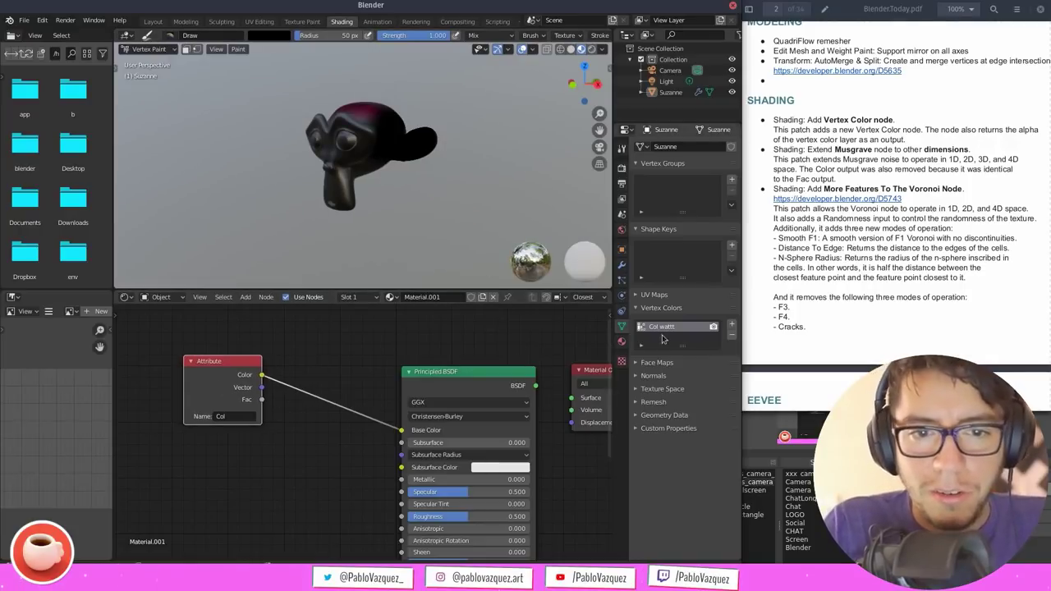
Copy the vertex color layer's name "Col wattt" into the Attribute node's name
left_click_drag(680, 328, 633, 328)
key("ctrl+c")
left_click(370, 349)
left_click(239, 417)
key("ctrl+v")
key("Return")
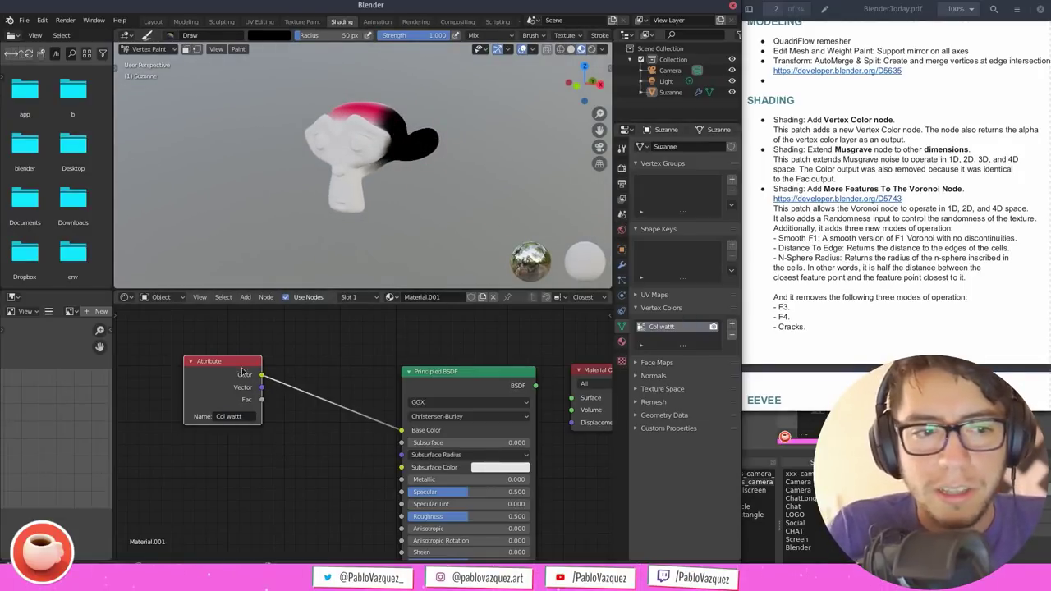
Move the Attribute node down and place a new Vertex Color node above it
left_click_drag(241, 366, 238, 471)
key("shift+a")
left_click(271, 393)
type("ver")
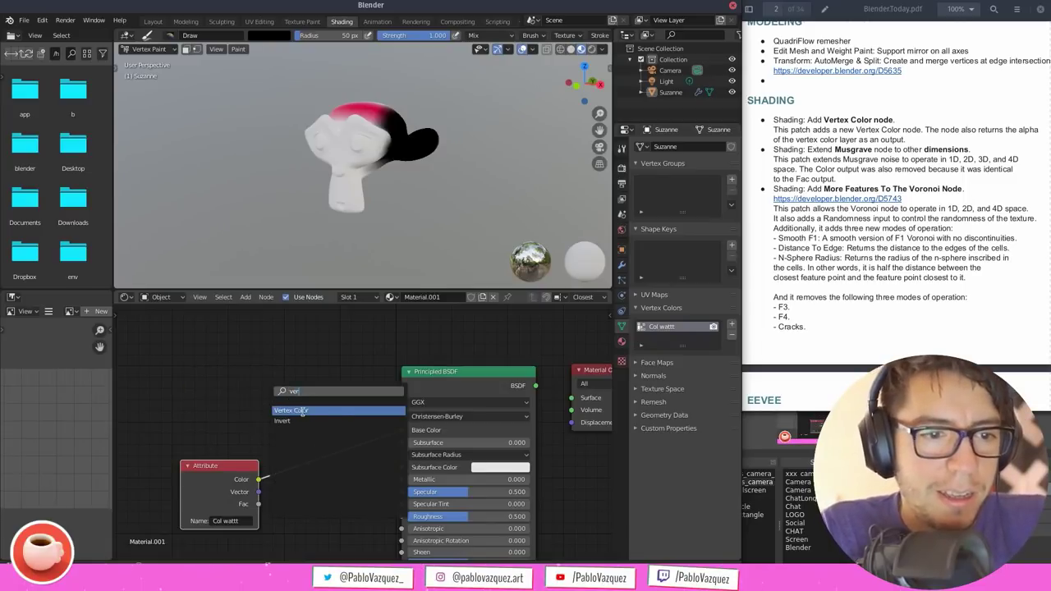
left_click(303, 411)
left_click(279, 381)
Choose the "Col wattt" layer in the Vertex Color node and connect its Color output to Base Color
middle_click_drag(305, 399, 343, 395)
left_click(295, 389)
left_click(292, 405)
left_click_drag(335, 361, 470, 407)
Rename the mesh's vertex color layer to "chanege" and shift the Vertex Color node slightly away from the Principled BSDF
double_click(672, 328)
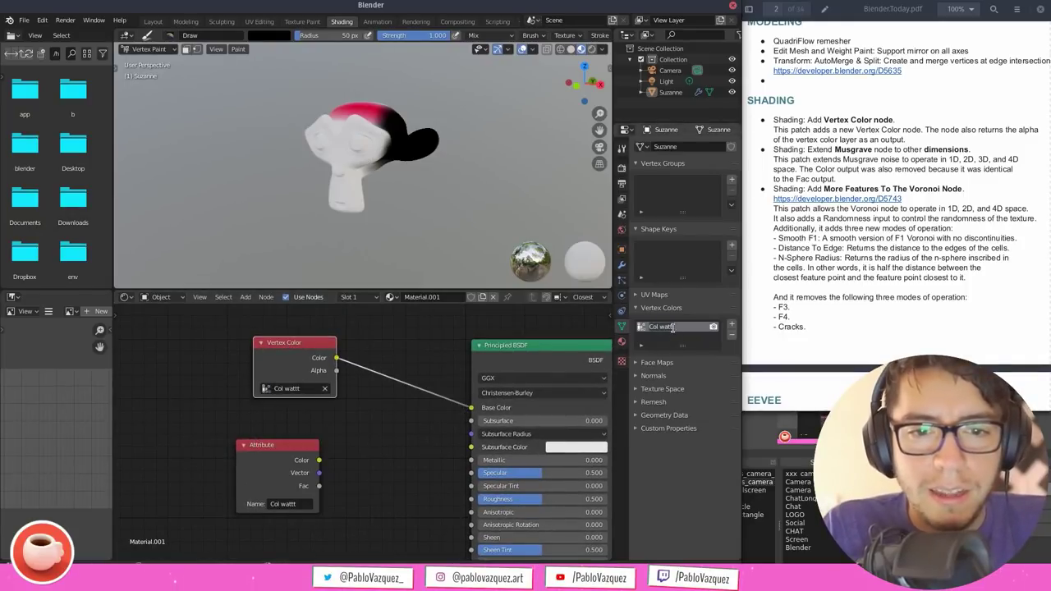
type("changge")
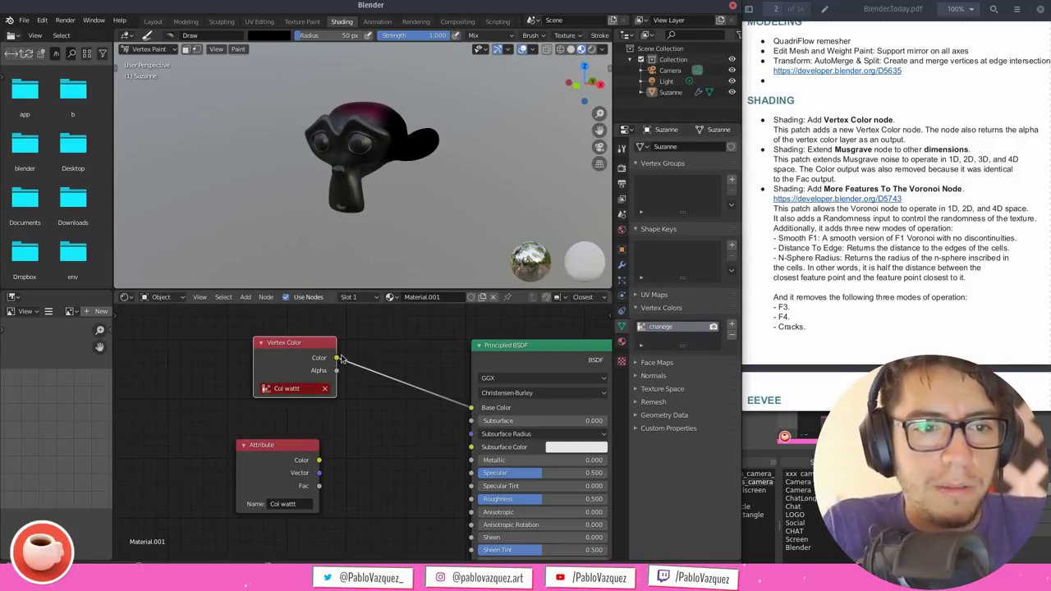
left_click_drag(330, 356, 317, 354)
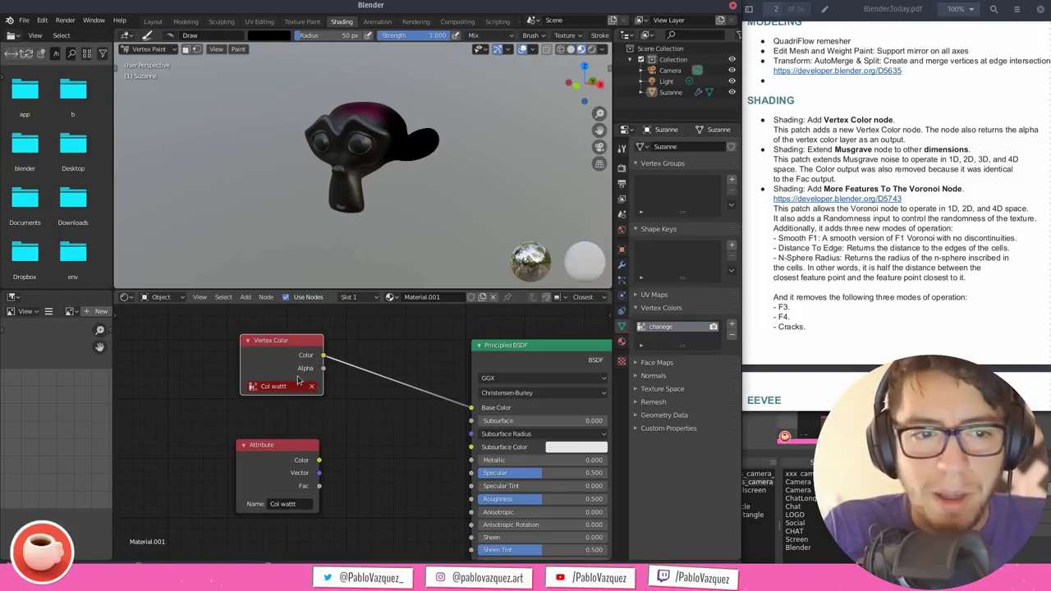
Move the Vertex Color node closer to the Attribute node and choose the renamed "chanege" layer in it
left_click_drag(307, 362, 305, 375)
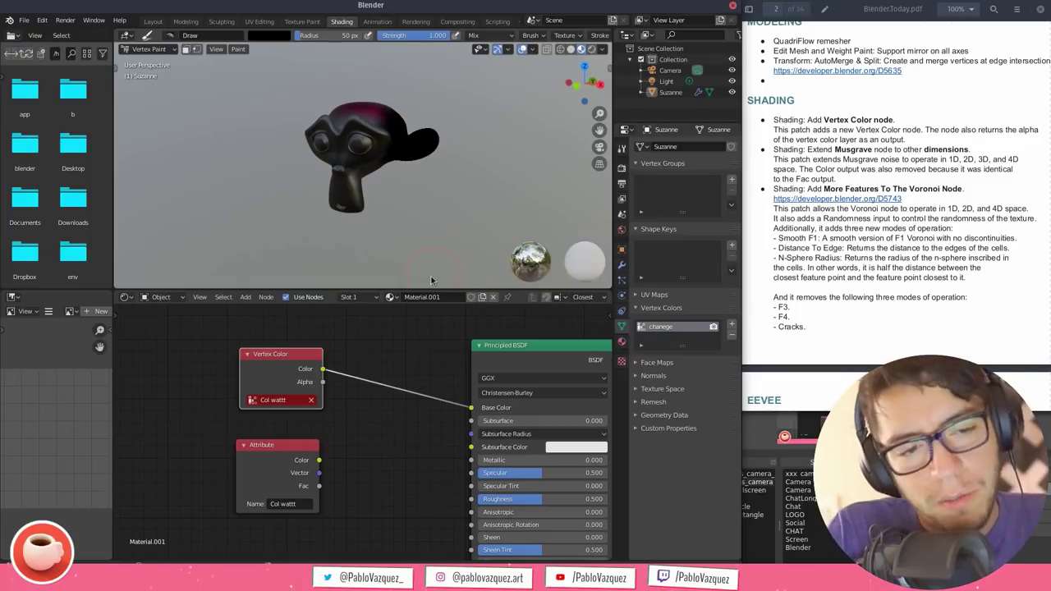
middle_click_drag(402, 362, 414, 331)
scroll(414, 331, "down", 1)
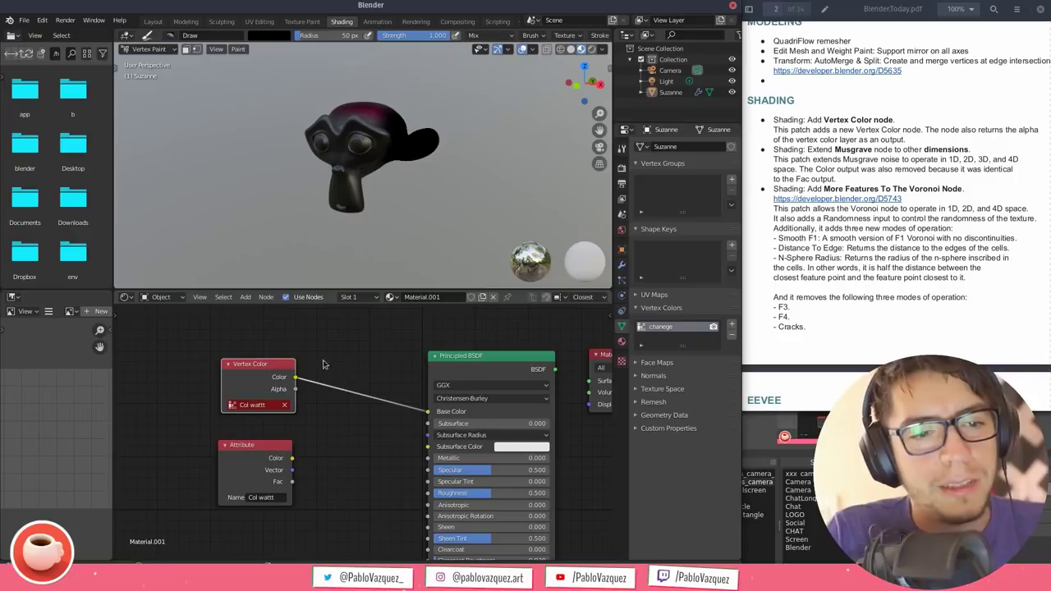
left_click_drag(265, 376, 259, 379)
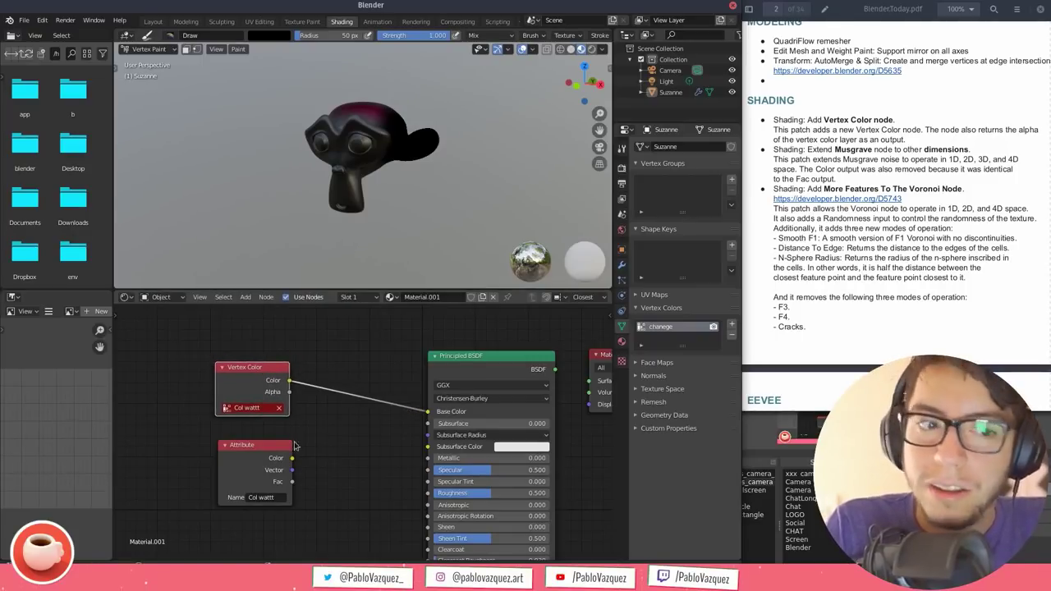
left_click(264, 408)
left_click(256, 422)
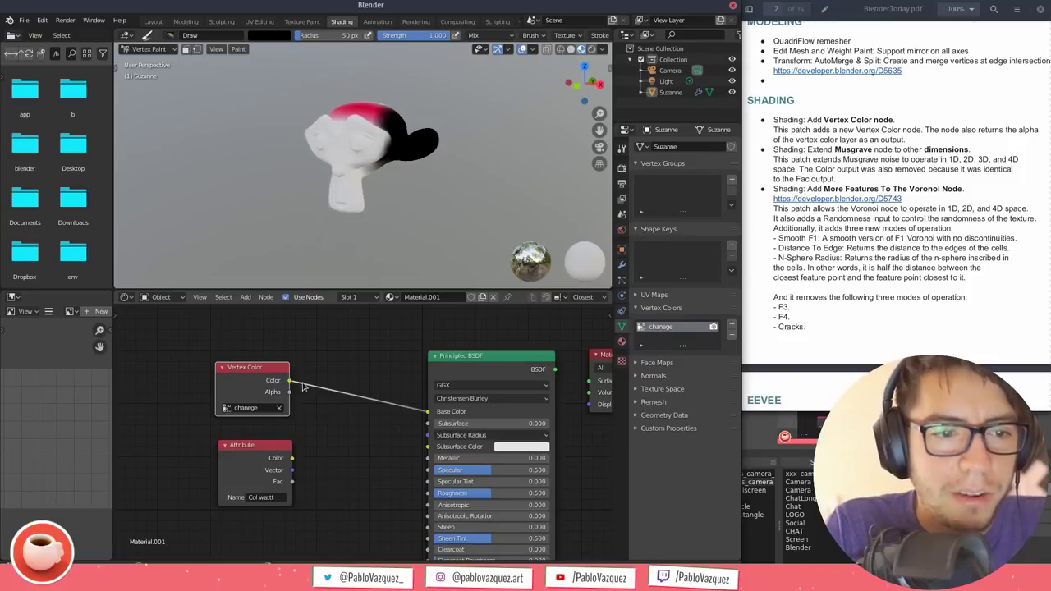
Reselect the "chanege" layer in the Vertex Color node and delete the Attribute node below it
left_click(264, 408)
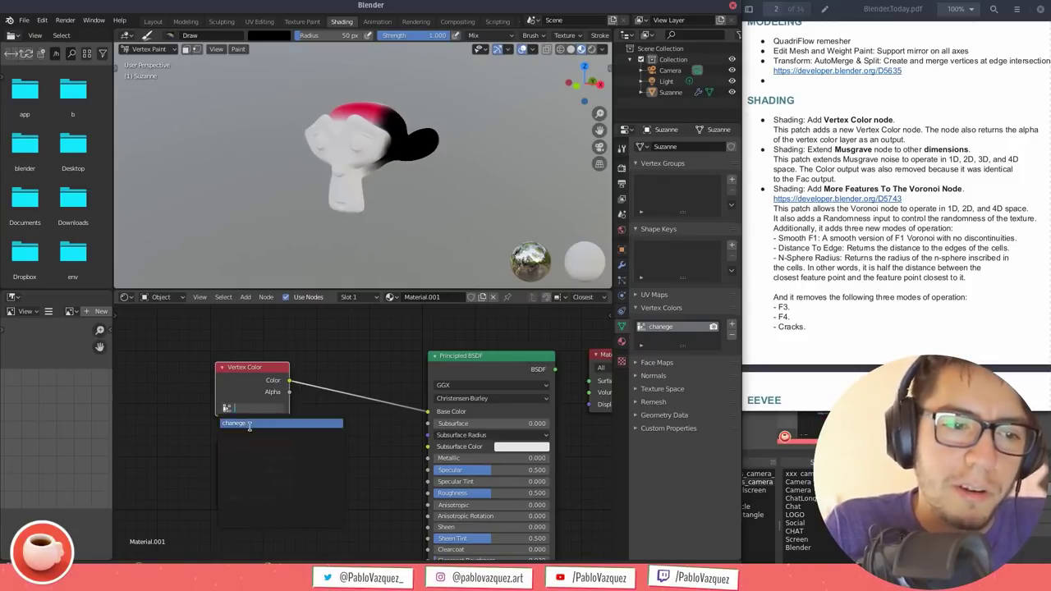
left_click(251, 422)
left_click(257, 482)
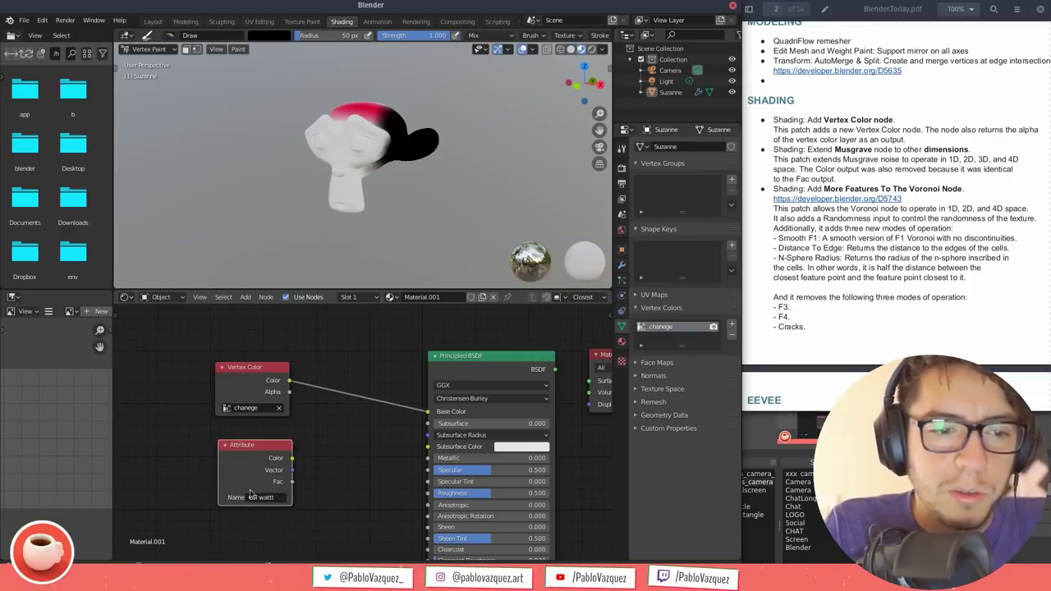
key("x")
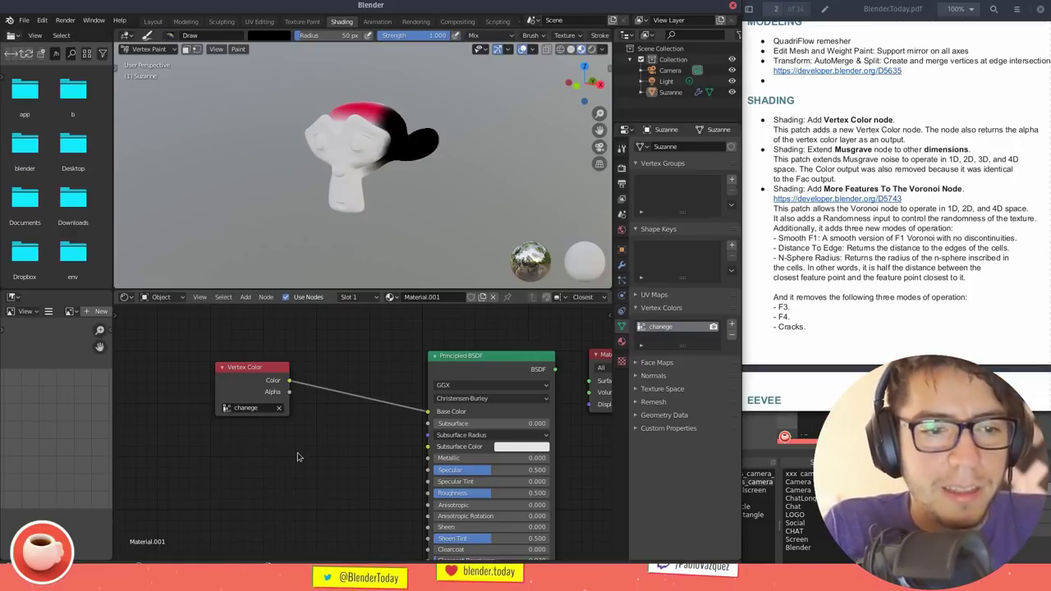
Add a Principled Volume node and place it below the Vertex Color node
middle_click_drag(296, 434, 335, 419)
key("shift+a")
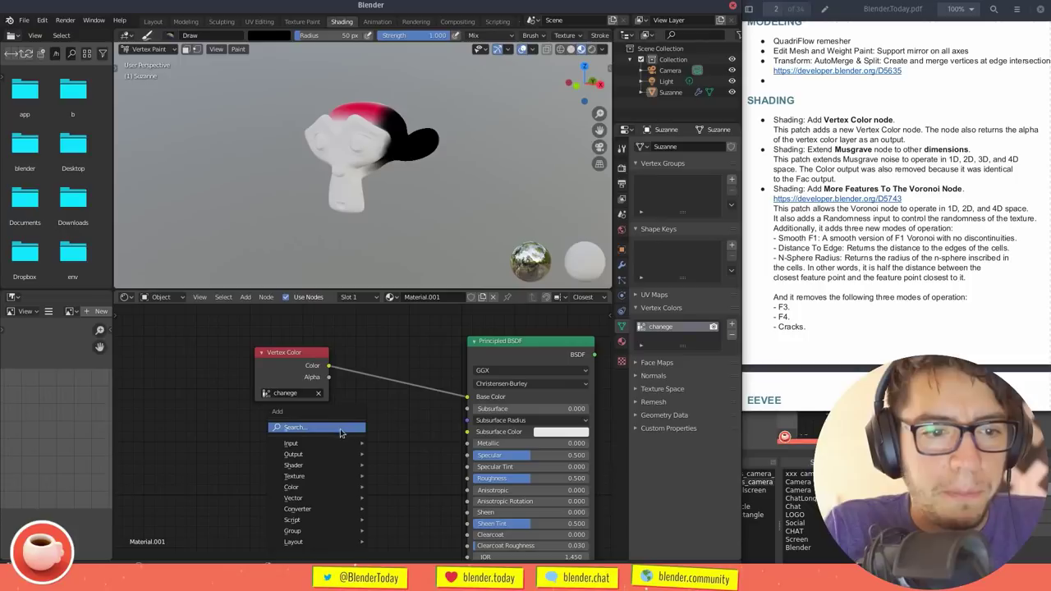
left_click(343, 427)
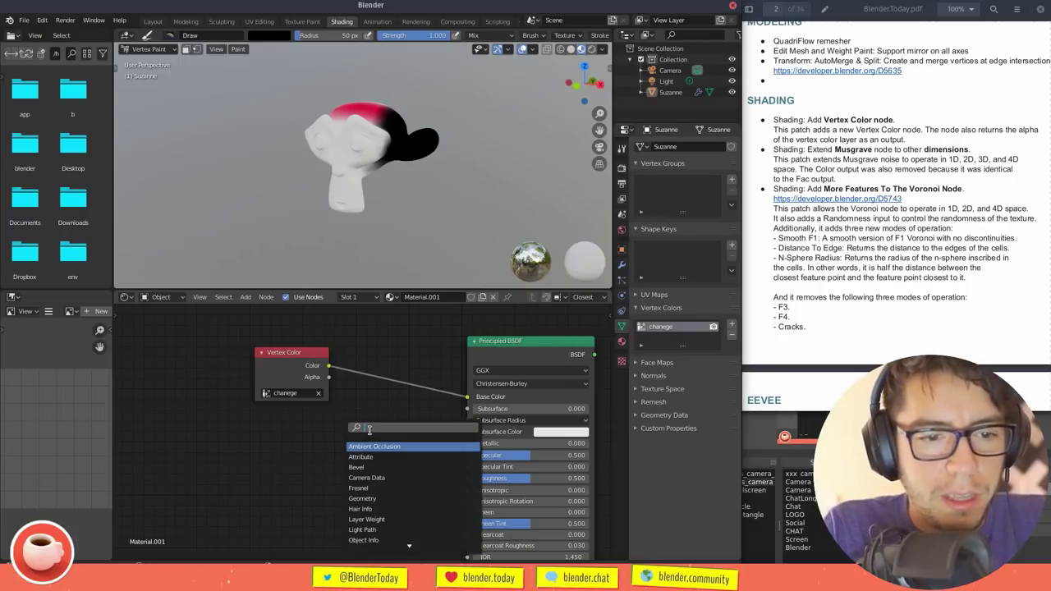
type("vol")
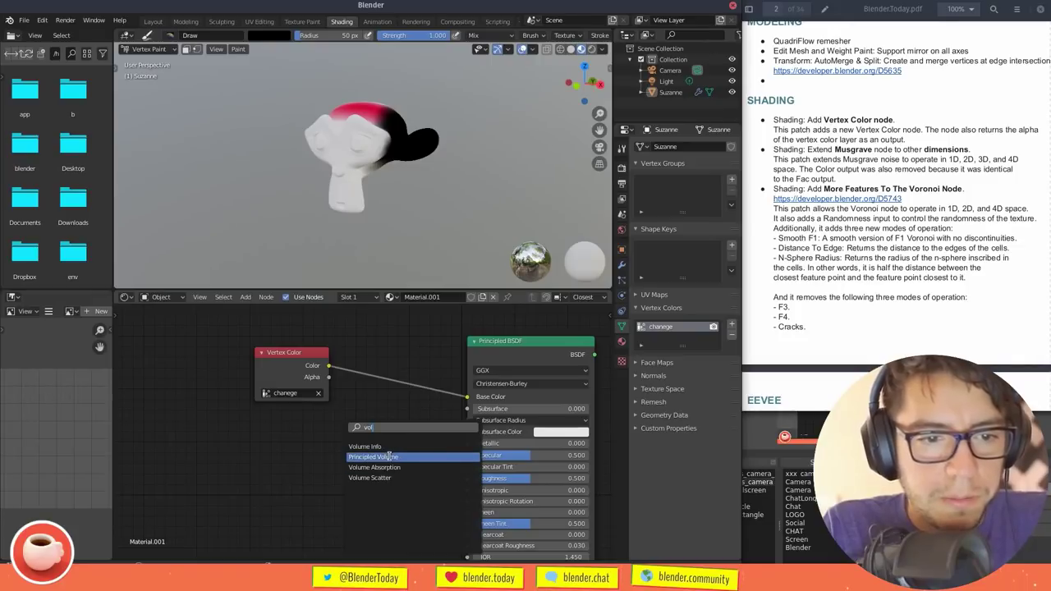
left_click(387, 457)
left_click(223, 454)
middle_click_drag(339, 453, 380, 408)
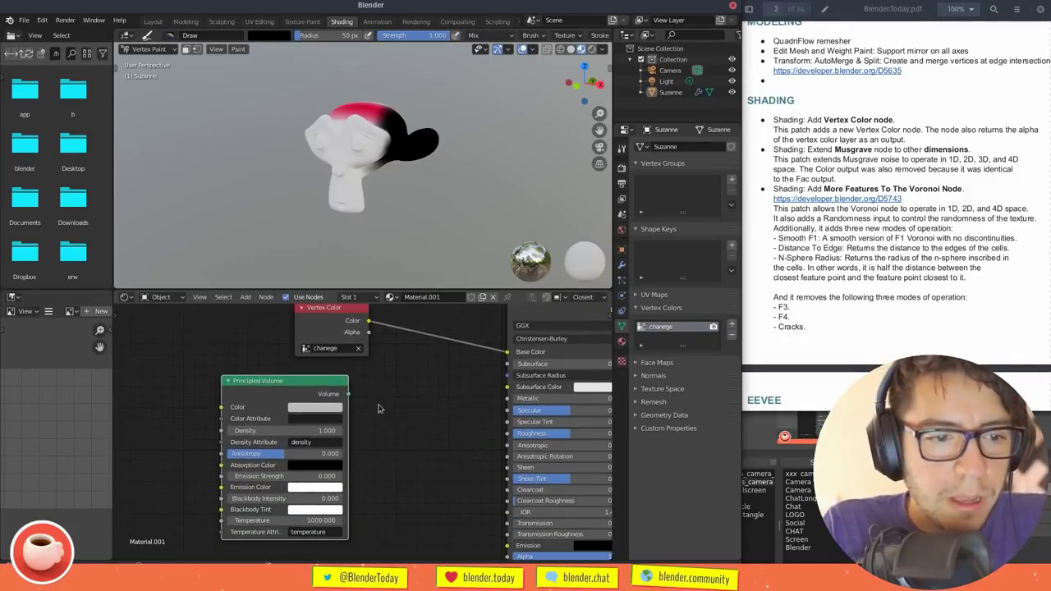
Clear the Principled Volume's Density Attribute name and delete the node
left_click(305, 443)
key("BackSpace")
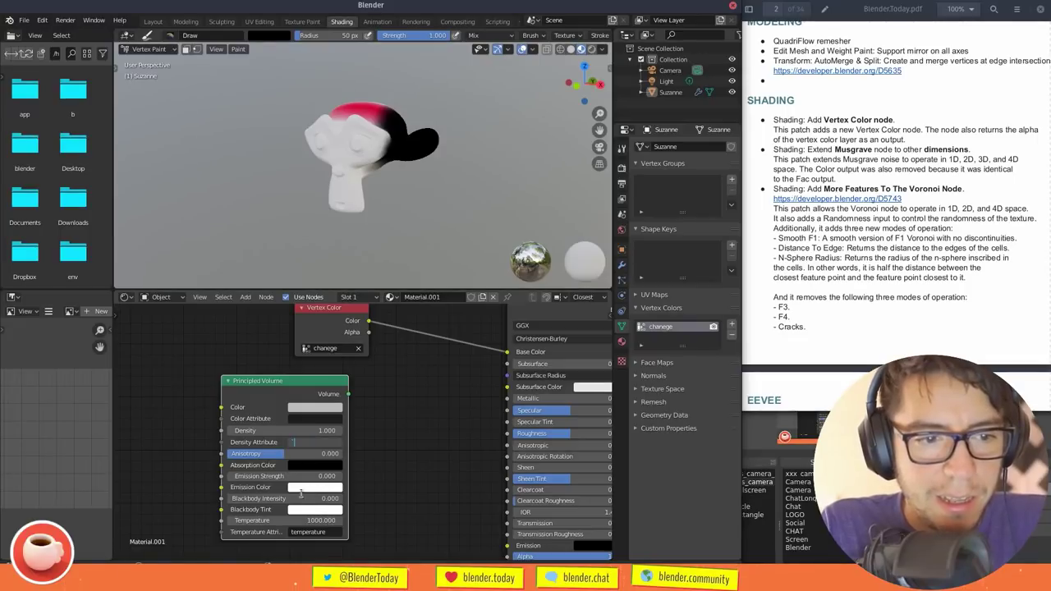
key("Return")
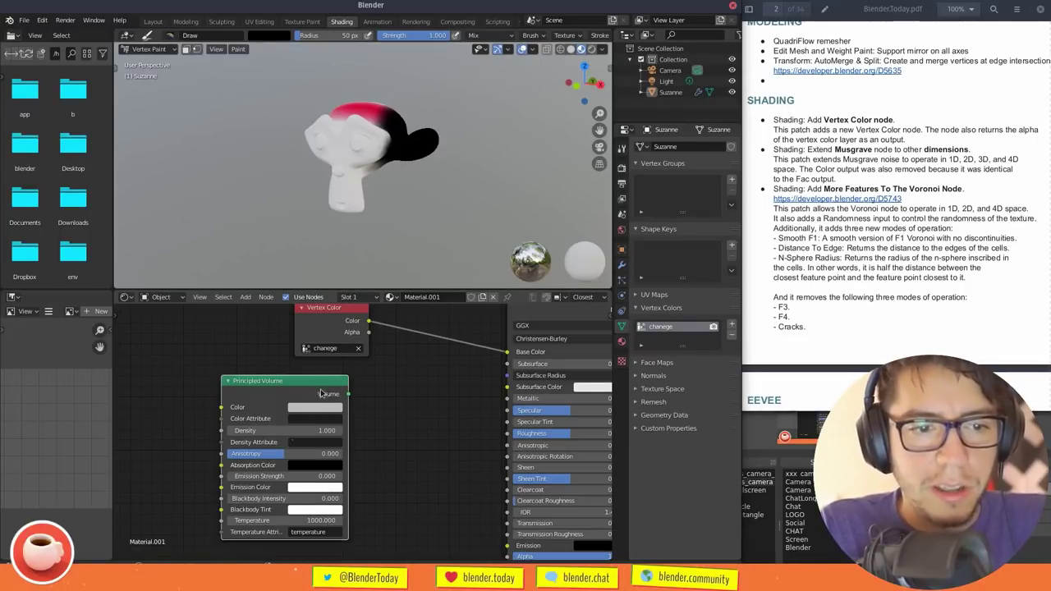
key("x")
key("Home")
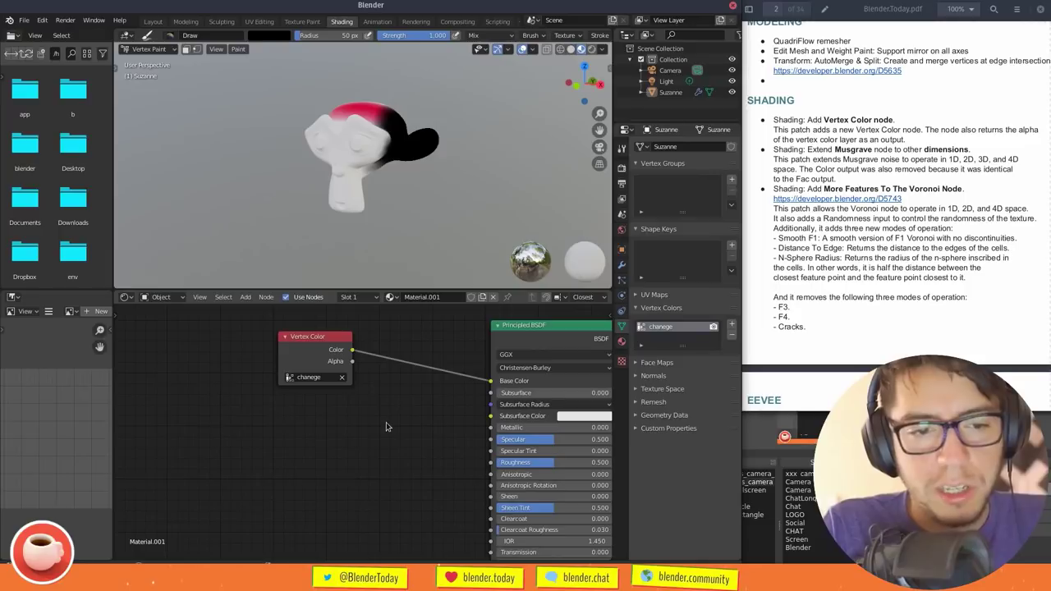
Add a Musgrave Texture node and place it between the Vertex Color node and the Principled BSDF
key("shift+a")
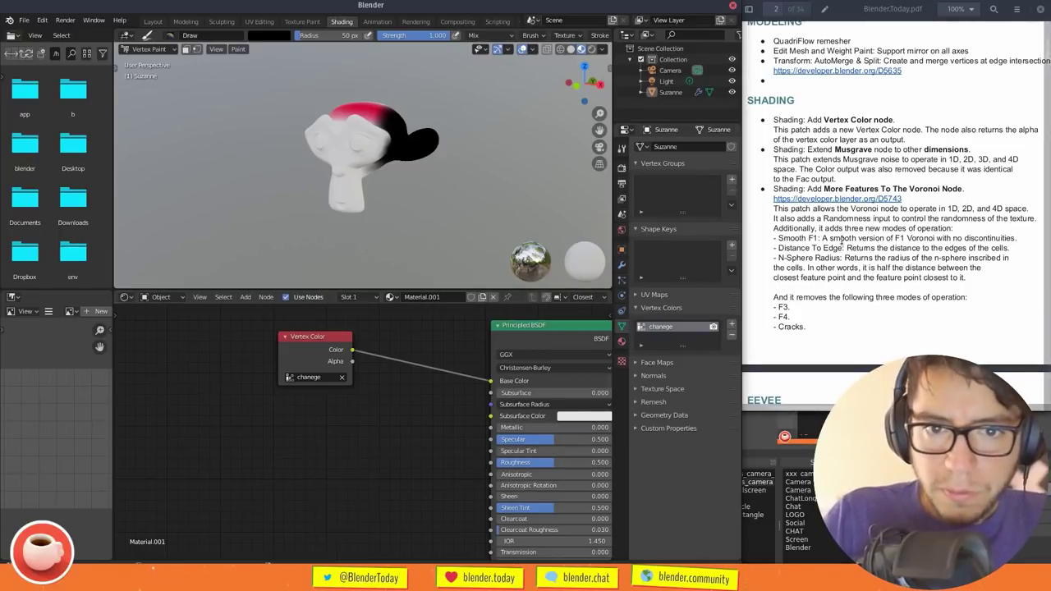
left_click(911, 234)
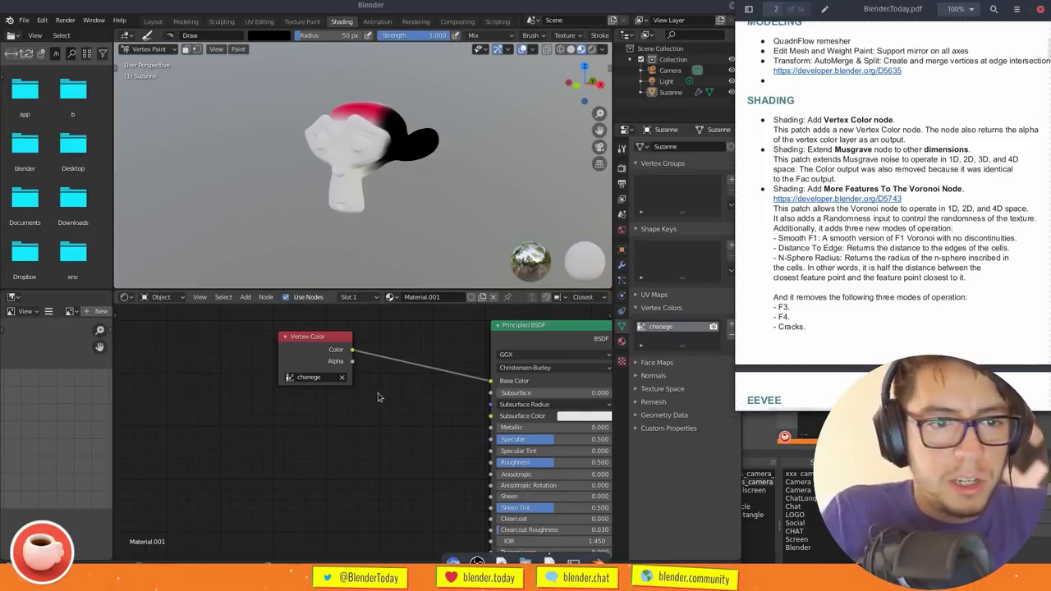
left_click(377, 422)
key("shift+a")
left_click(377, 422)
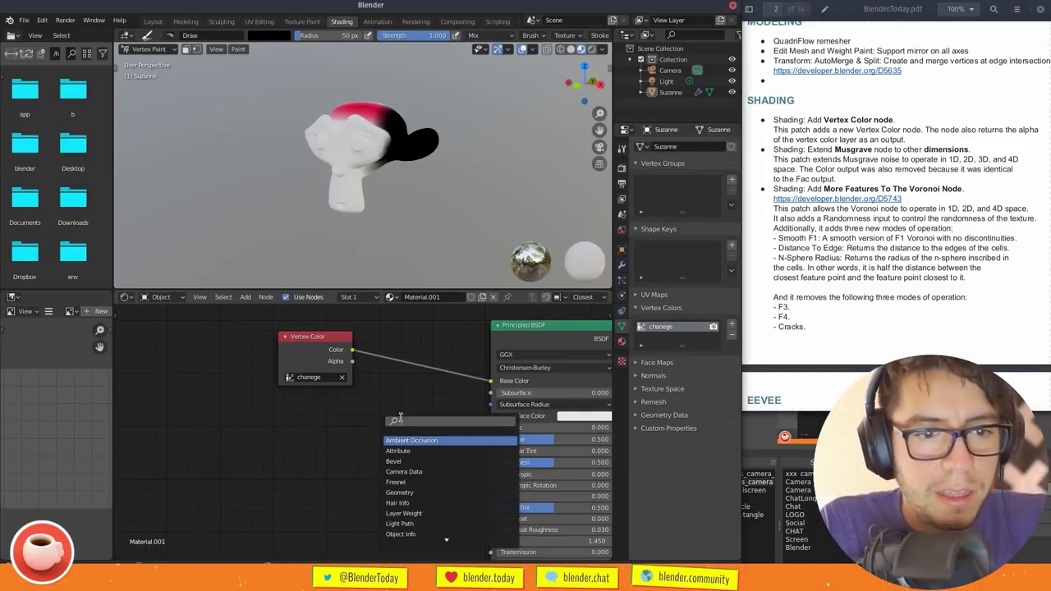
type("musgrave")
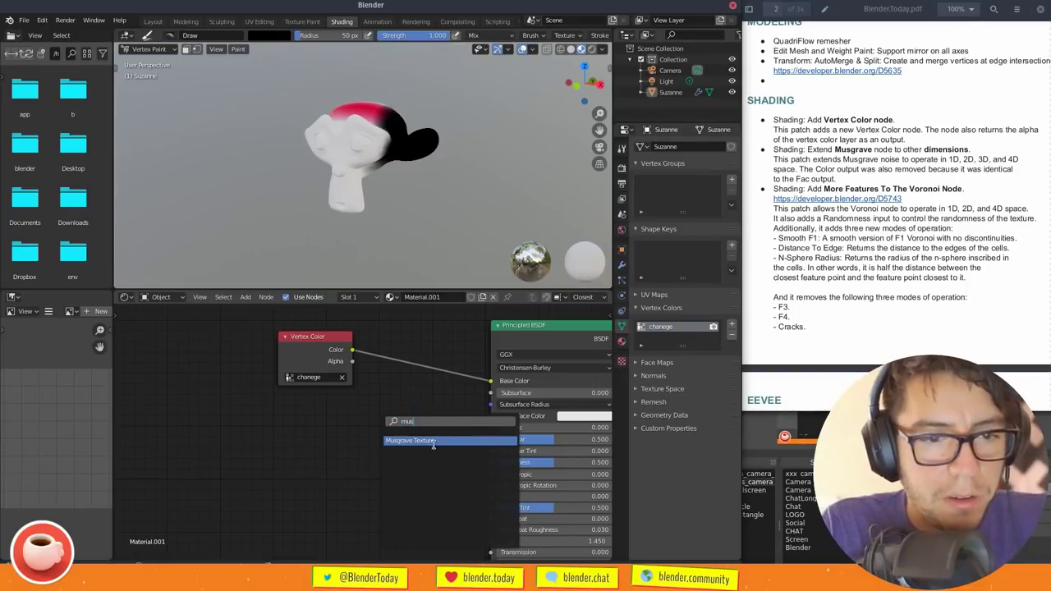
key("Return")
scroll(386, 460, "up", 1)
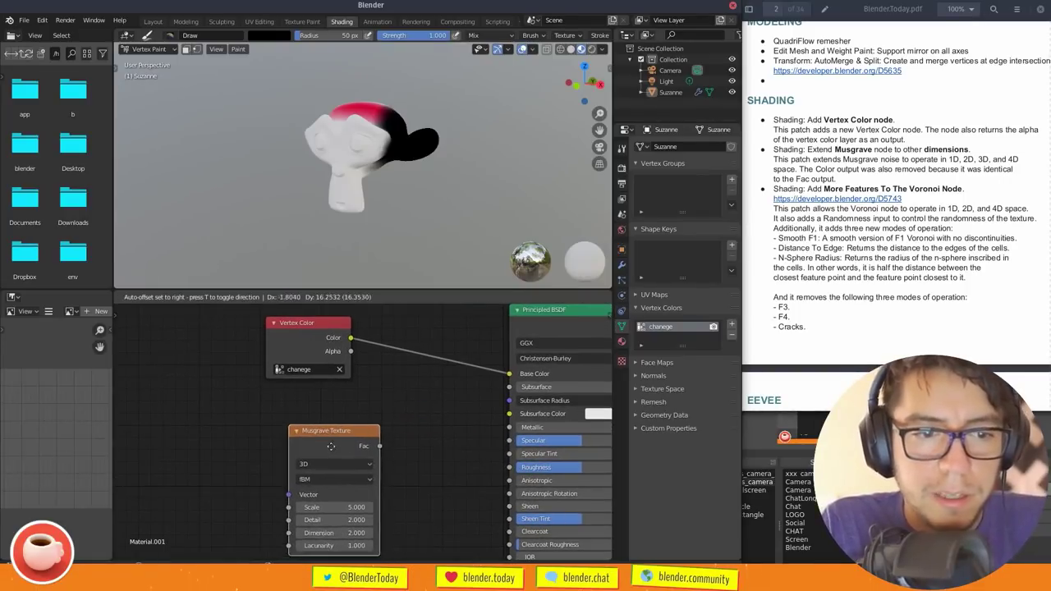
left_click(386, 417)
Check the Musgrave Texture's dimension options, nudge the node away from the Principled BSDF and set it to 4D
left_click(371, 436)
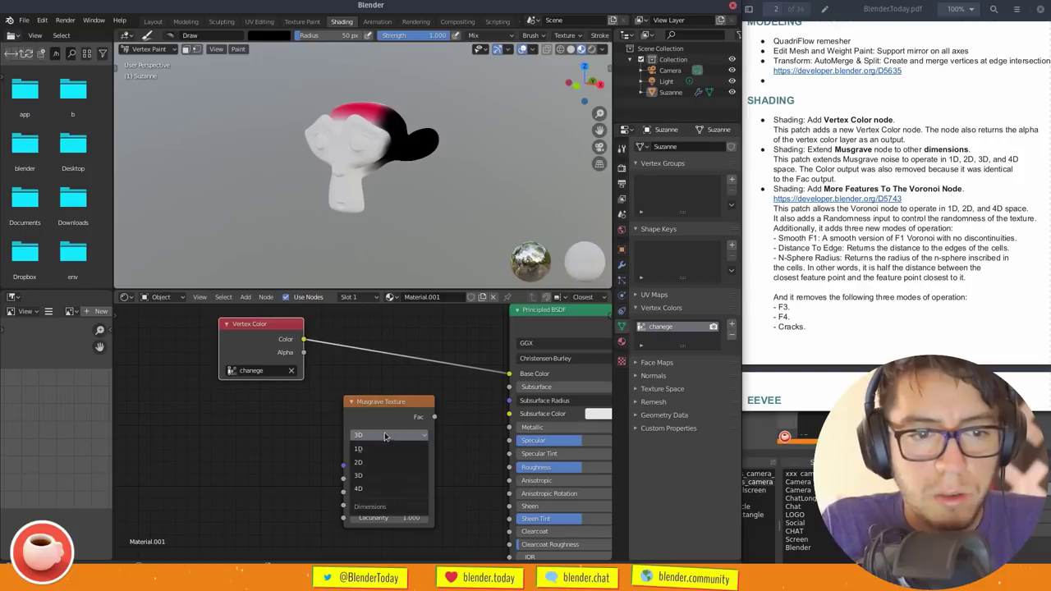
left_click(378, 436)
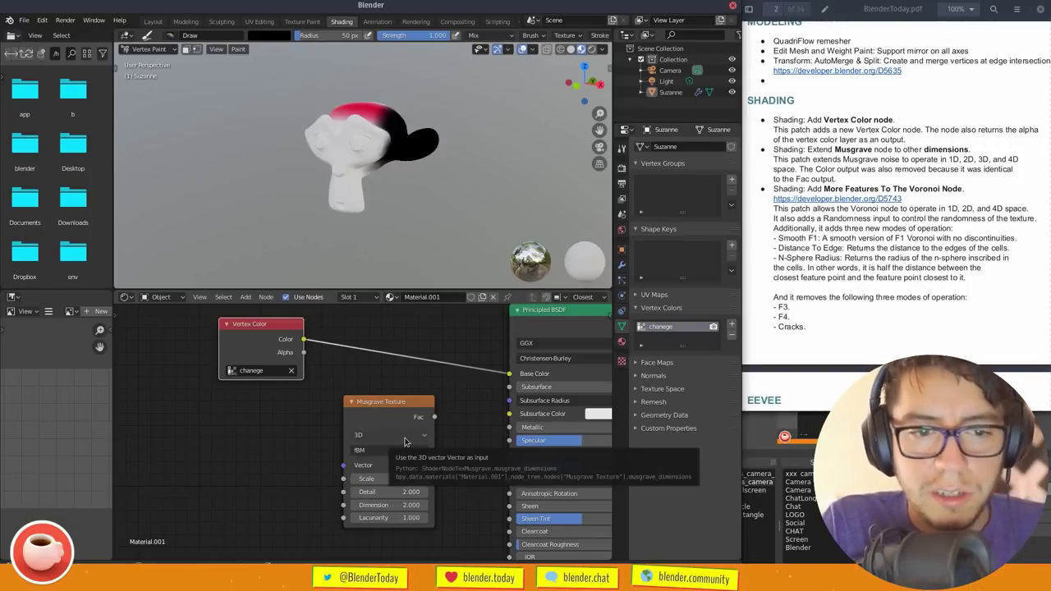
left_click_drag(397, 417, 381, 410)
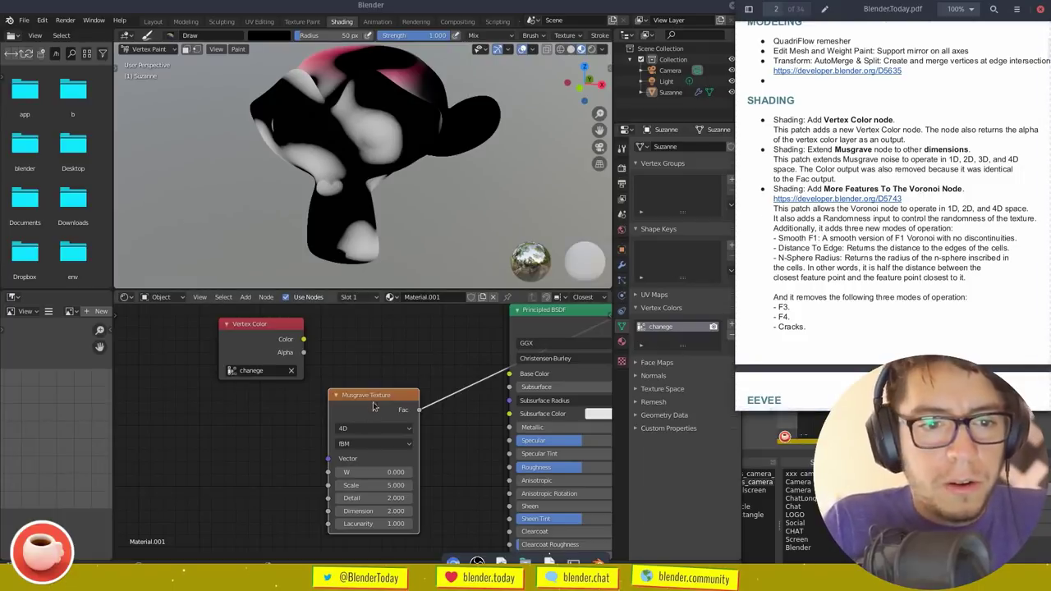
Delete the Musgrave Texture and Vertex Color nodes from the material
key("x")
left_click(271, 336)
key("x")
Add a Voronoi Texture node and place it in front of the Principled BSDF
mouse_move(422, 362)
middle_mouse_down()
mouse_move(381, 381)
mouse_move(377, 421)
middle_mouse_up()
middle_click_drag(397, 380, 377, 380)
key("shift+a")
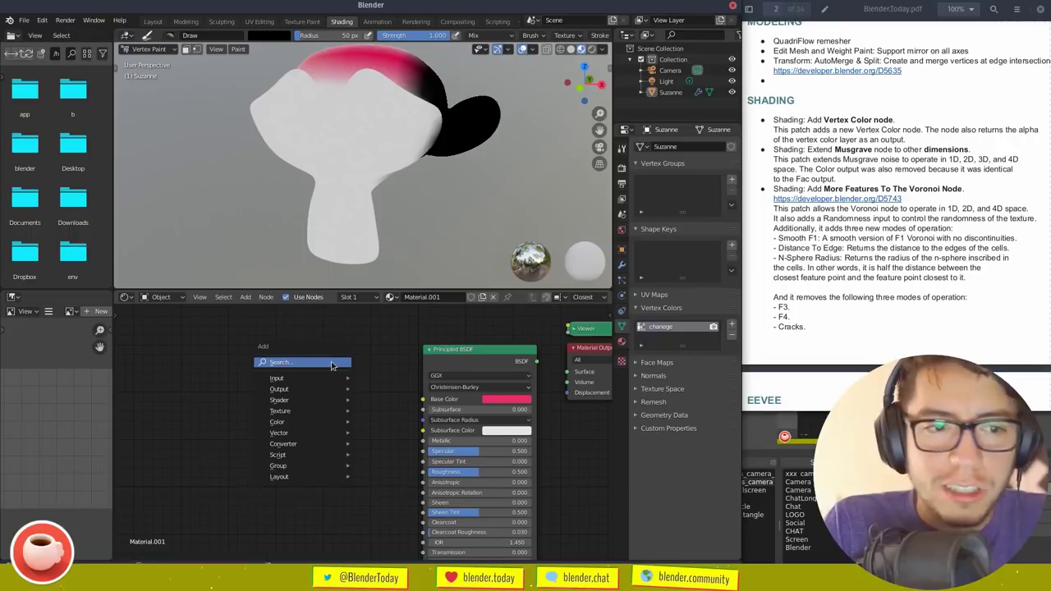
left_click(331, 363)
type("vor")
left_click(394, 381)
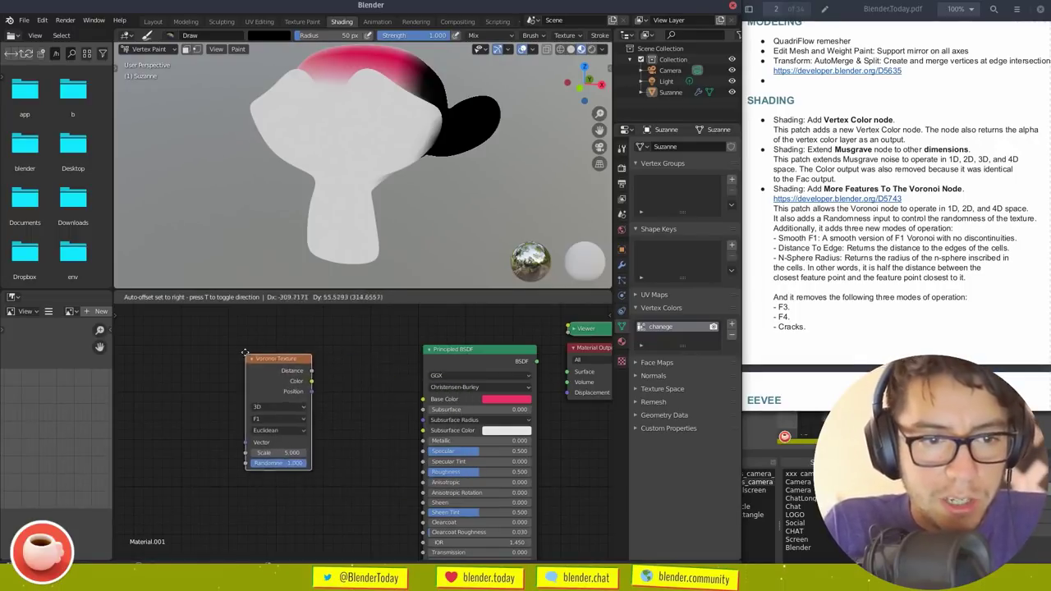
left_click(244, 354)
Connect the Voronoi Texture's Distance output to Base Color, and replace that link with its Color output
scroll(343, 373, "up", 3)
left_click_drag(296, 363, 439, 391)
left_click_drag(253, 376, 293, 396)
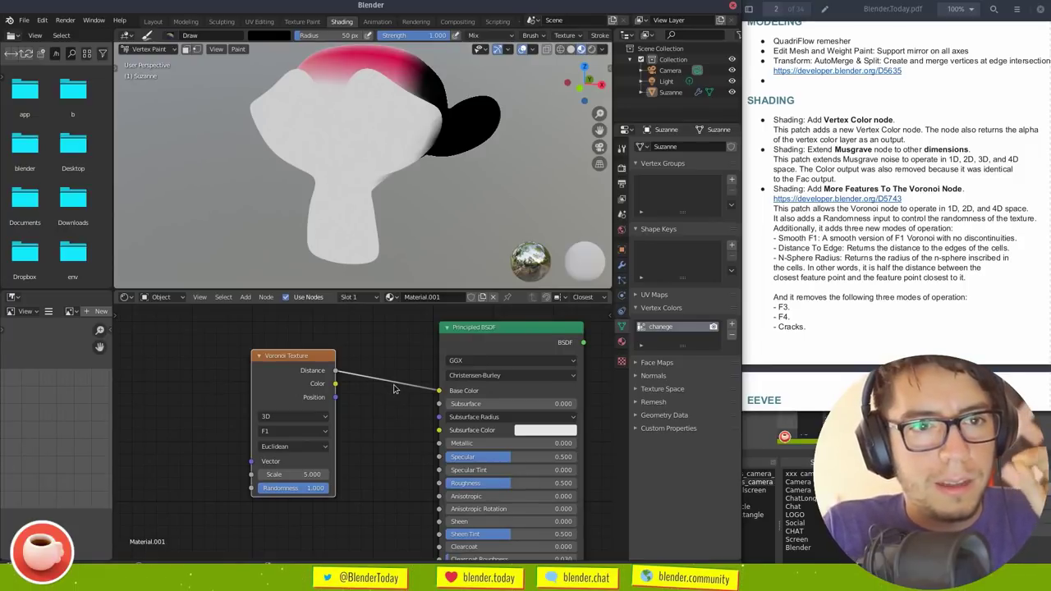
left_click_drag(335, 383, 439, 390)
Connect the Principled BSDF's output to the Surface input of the Material Output
key("g")
middle_click_drag(506, 337, 404, 352)
left_click_drag(482, 358, 519, 371)
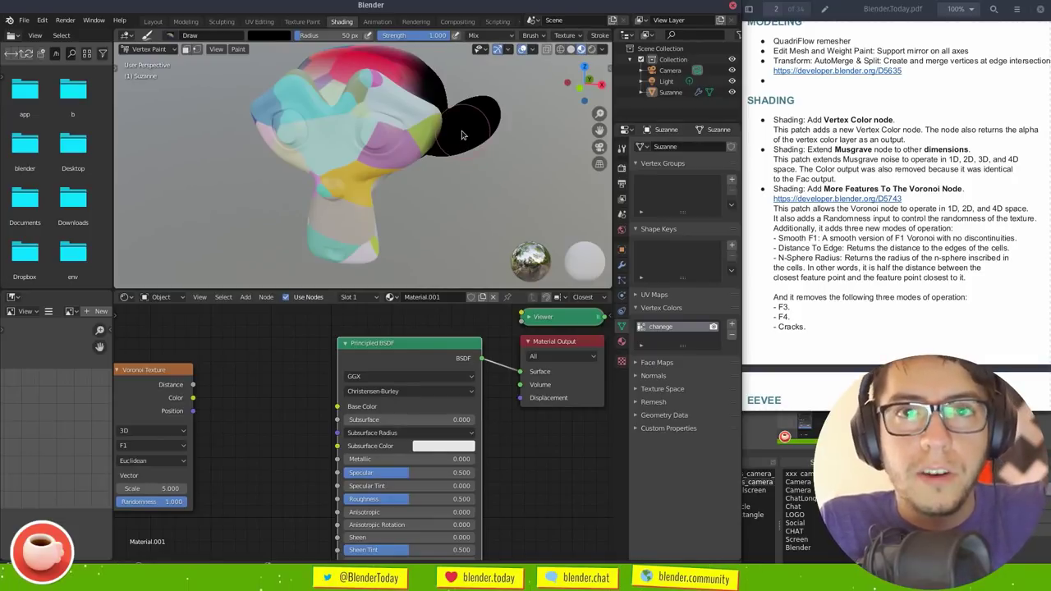
Switch the Voronoi Texture's dimensions to 2D, 4D and 1D in turn, and set them back to 2D
middle_click_drag(285, 408, 415, 415)
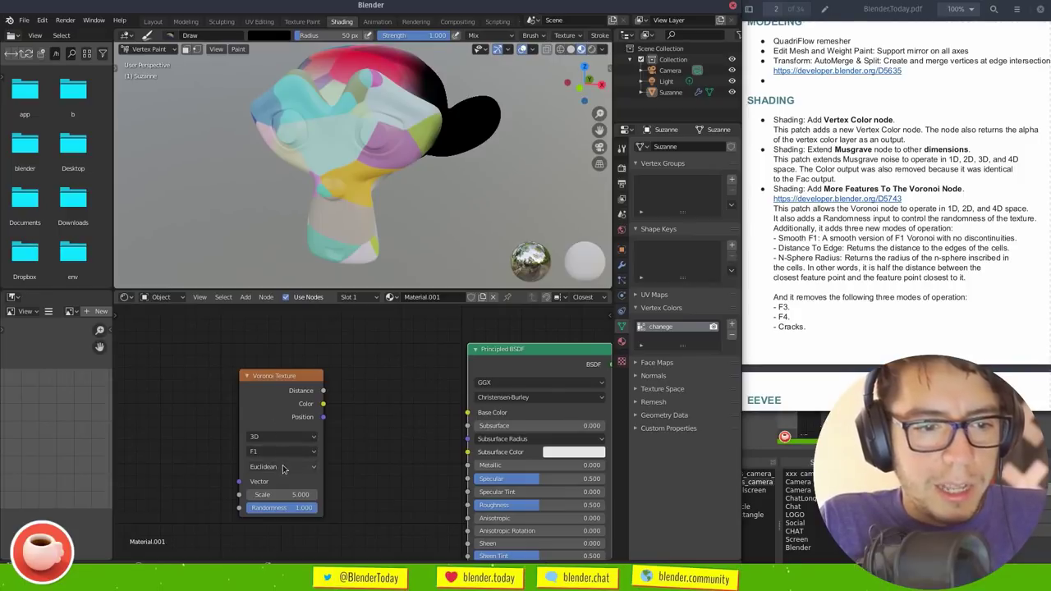
left_click(283, 467)
mouse_move(280, 436)
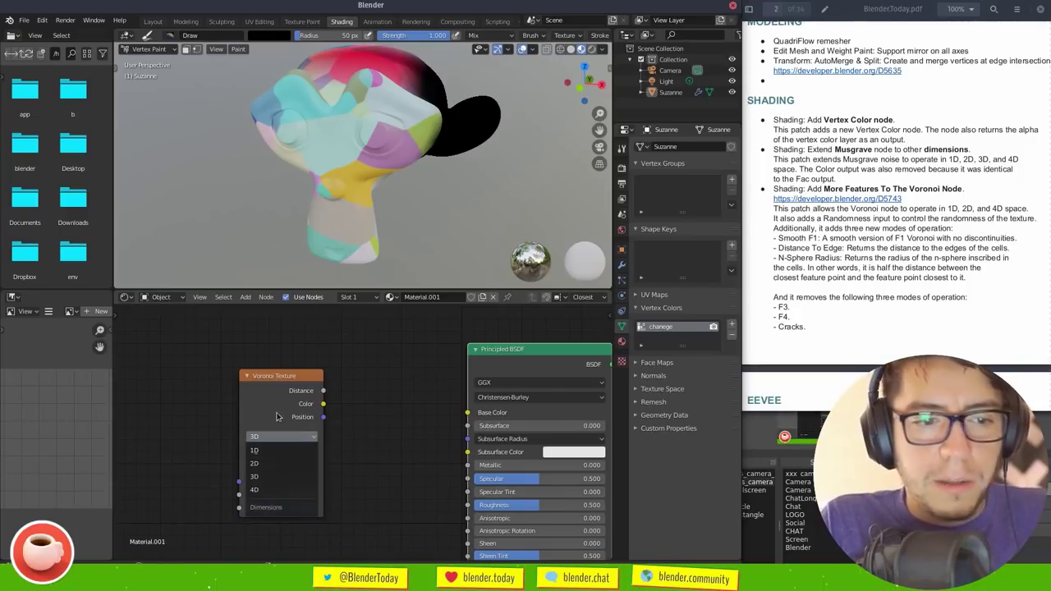
left_click(276, 463)
left_click(266, 439)
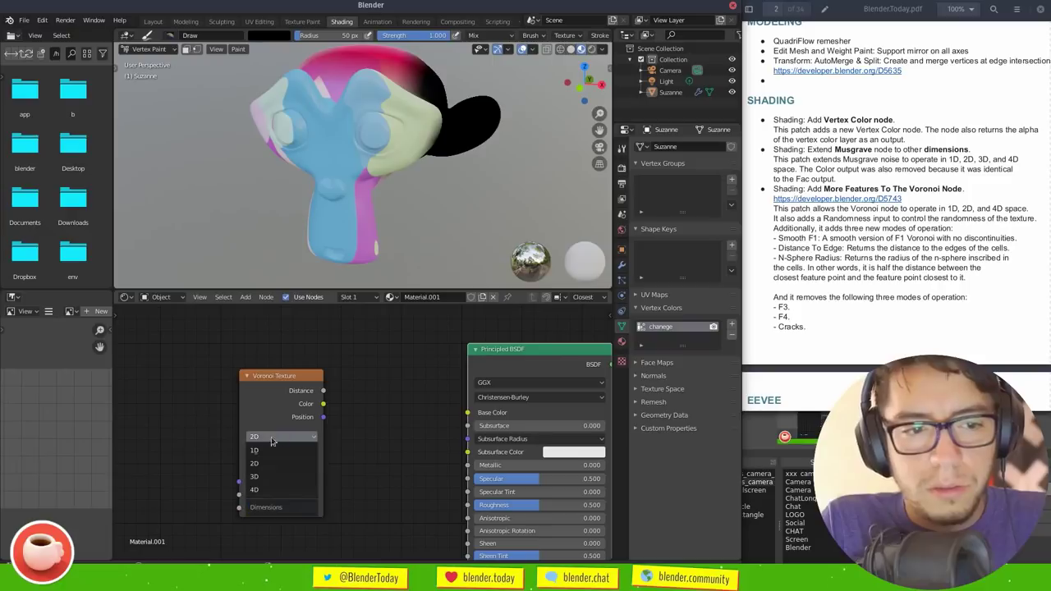
left_click(277, 489)
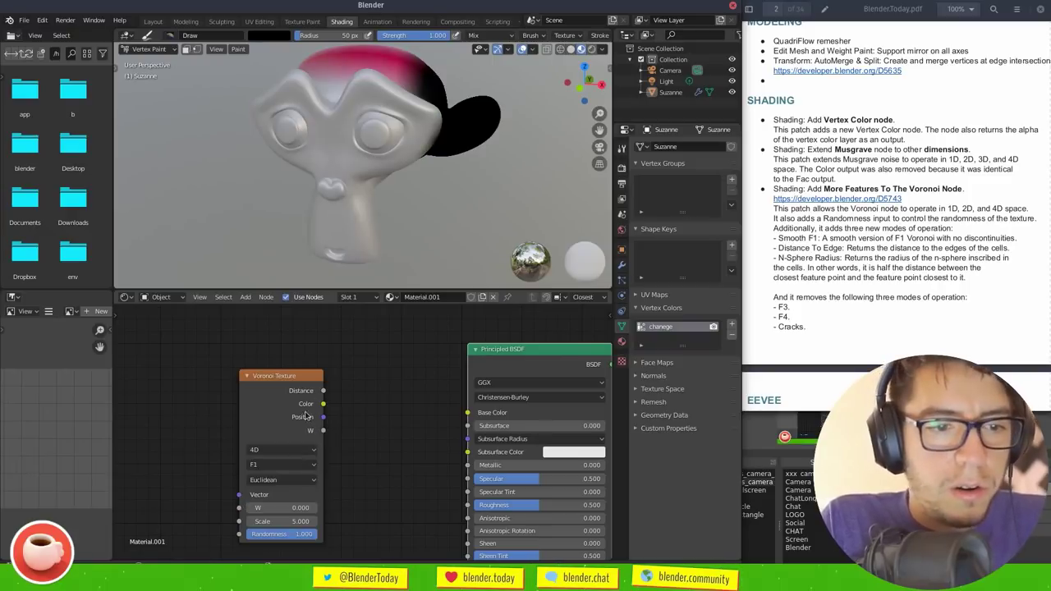
left_click(287, 450)
left_click(293, 465)
left_click(291, 439)
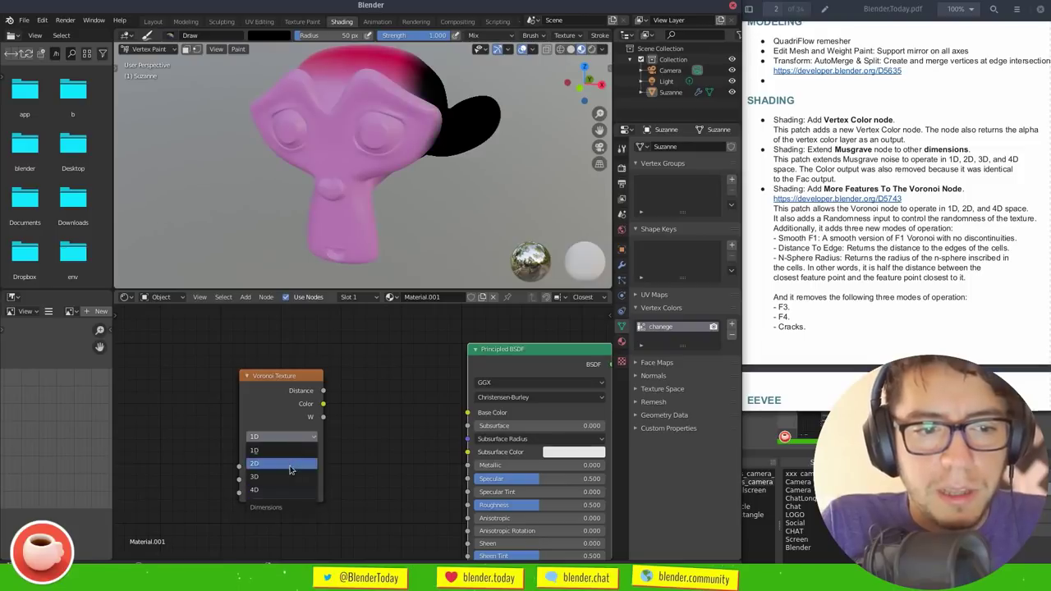
left_click(291, 455)
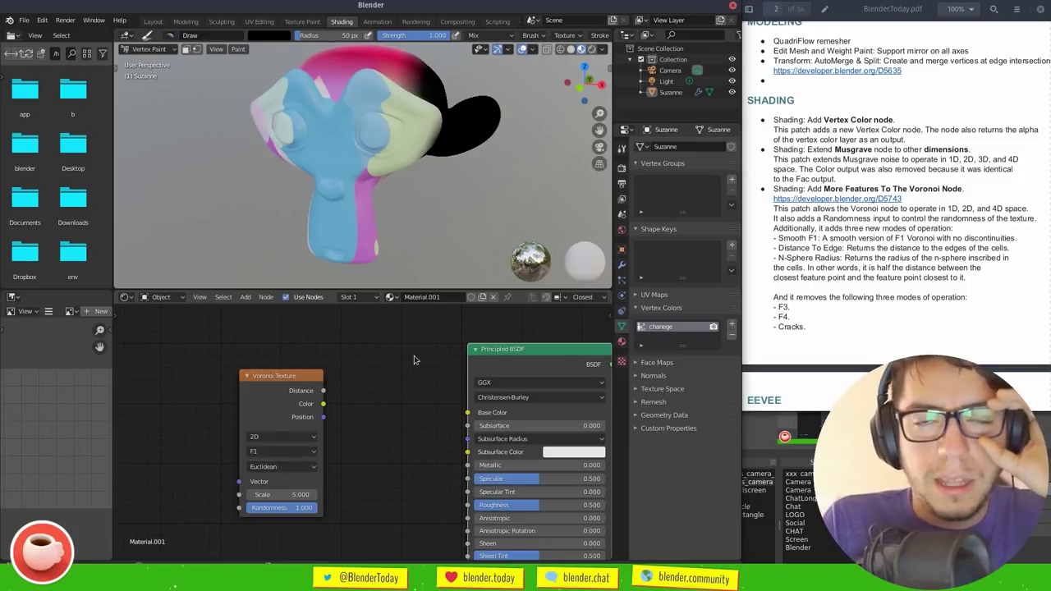
Shift the Voronoi Texture node up slightly and open the D5743 link about the Voronoi features from the PDF notes
middle_click_drag(374, 353, 381, 328)
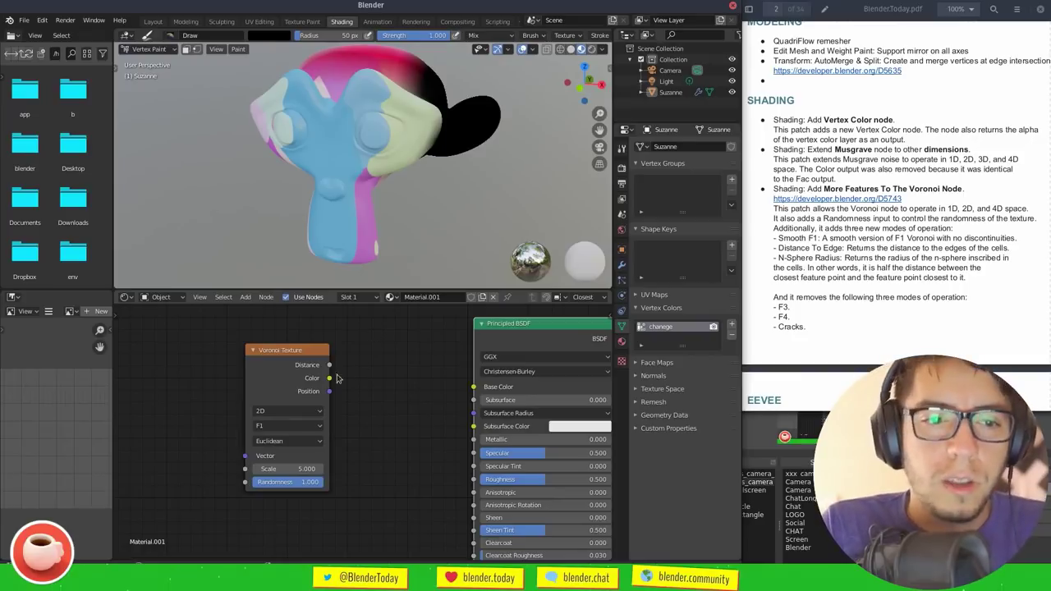
left_click_drag(299, 390, 297, 380)
middle_click_drag(405, 405, 399, 390)
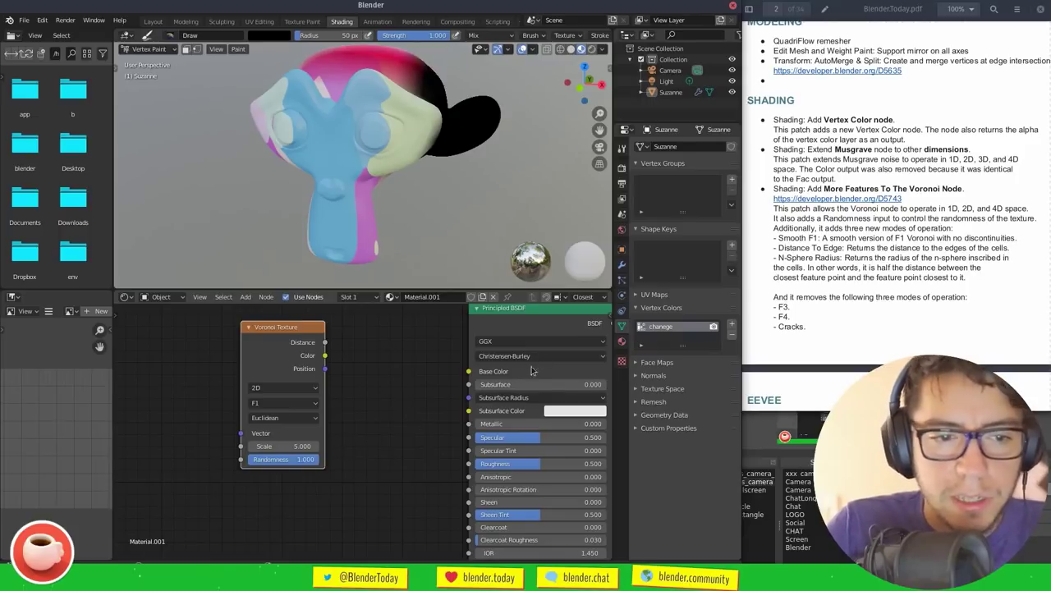
left_click(875, 198)
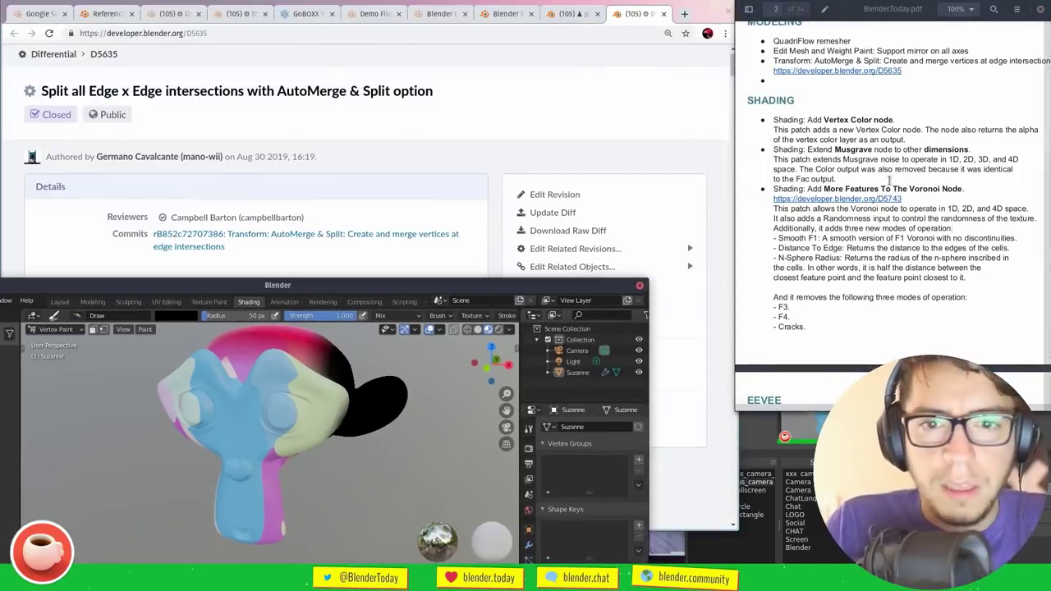
Open the D5743 link from the PDF notes and enlarge the test comparison image in the comments
right_click(877, 195)
left_click(895, 207)
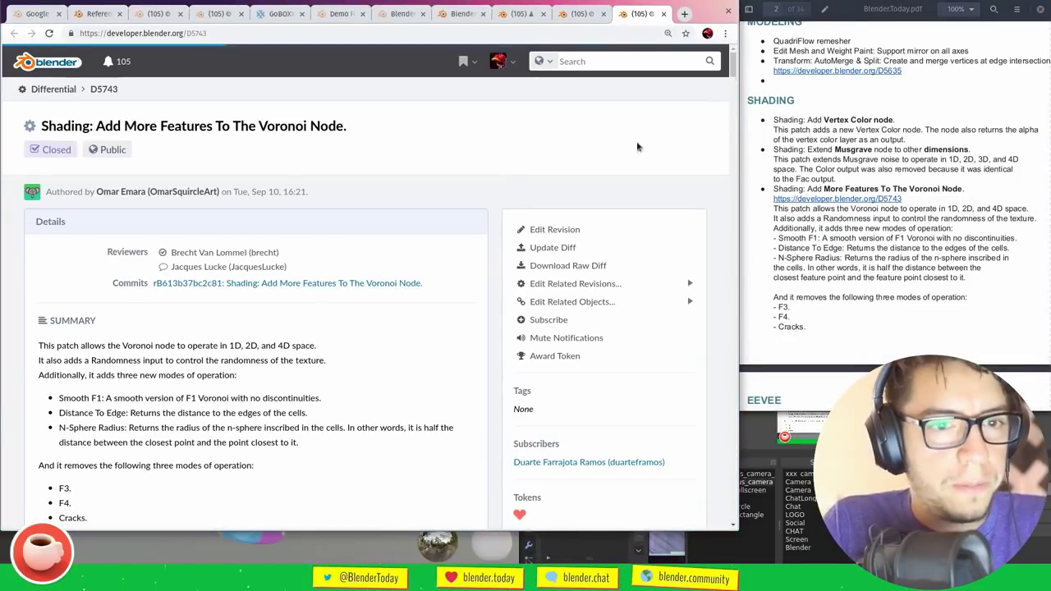
left_click_drag(733, 68, 737, 85)
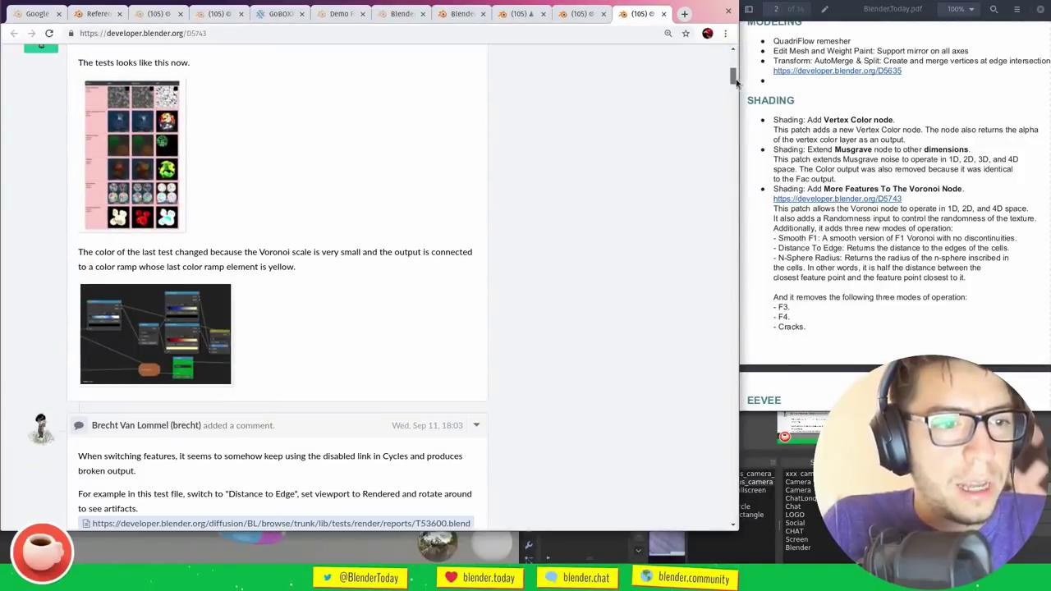
left_click(165, 200)
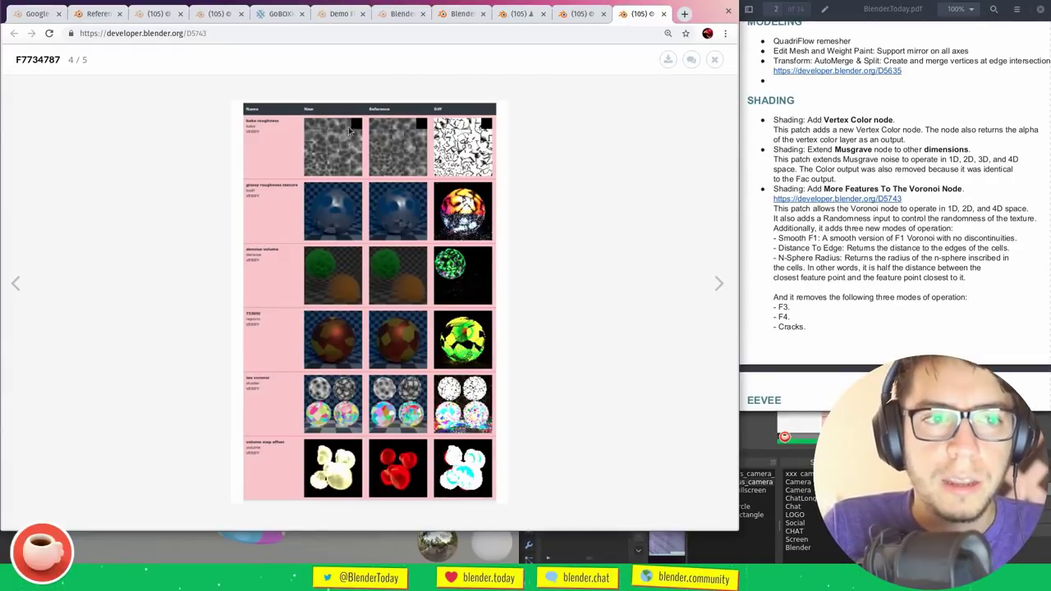
View the enlarged test comparison image in its own browser tab, and close that tab and the image overlay
right_click(371, 156)
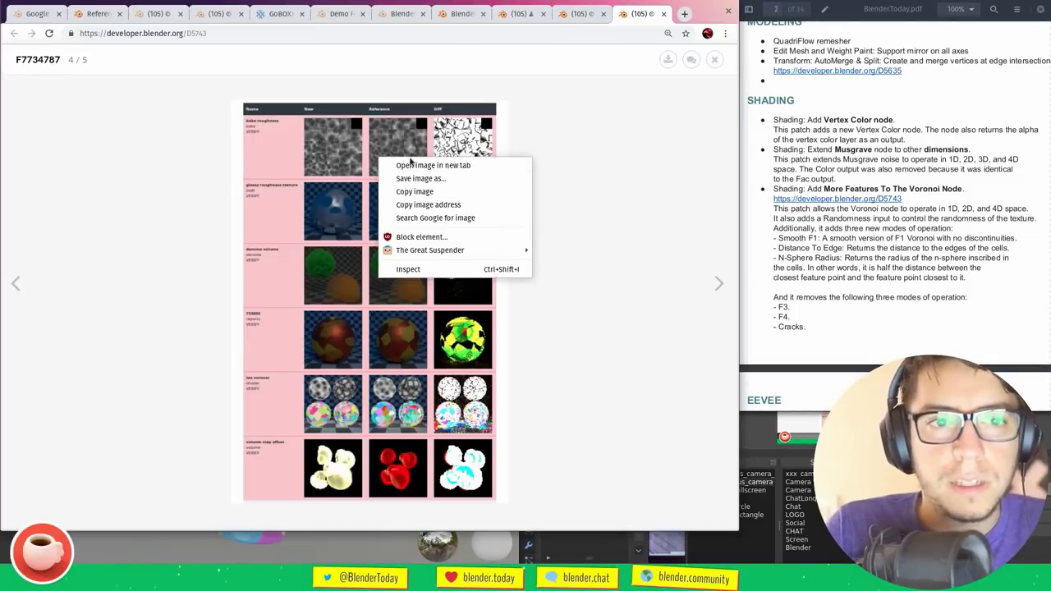
left_click(406, 164)
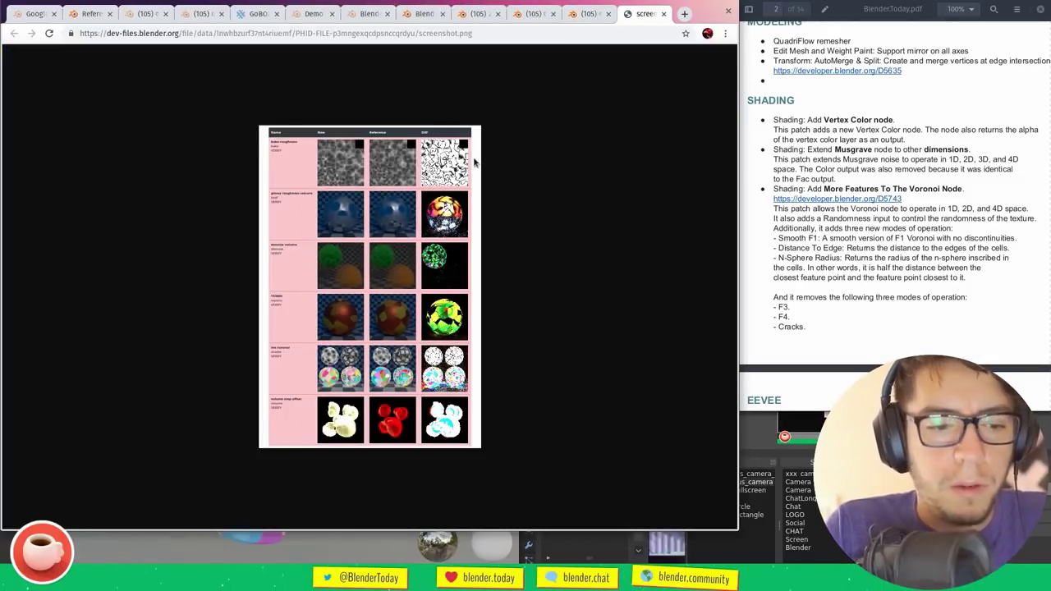
key("ctrl+w")
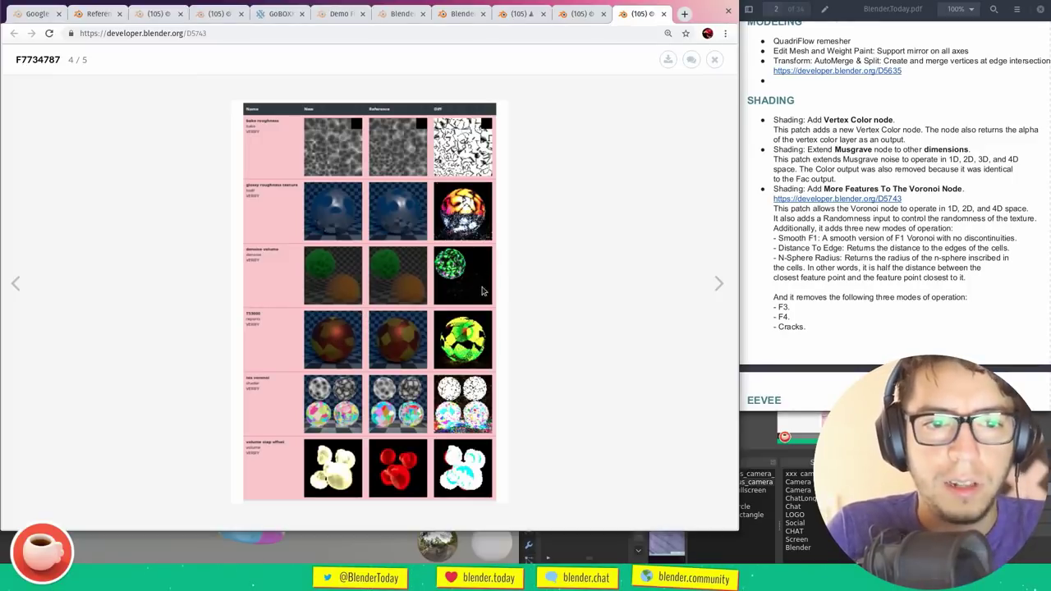
left_click(612, 164)
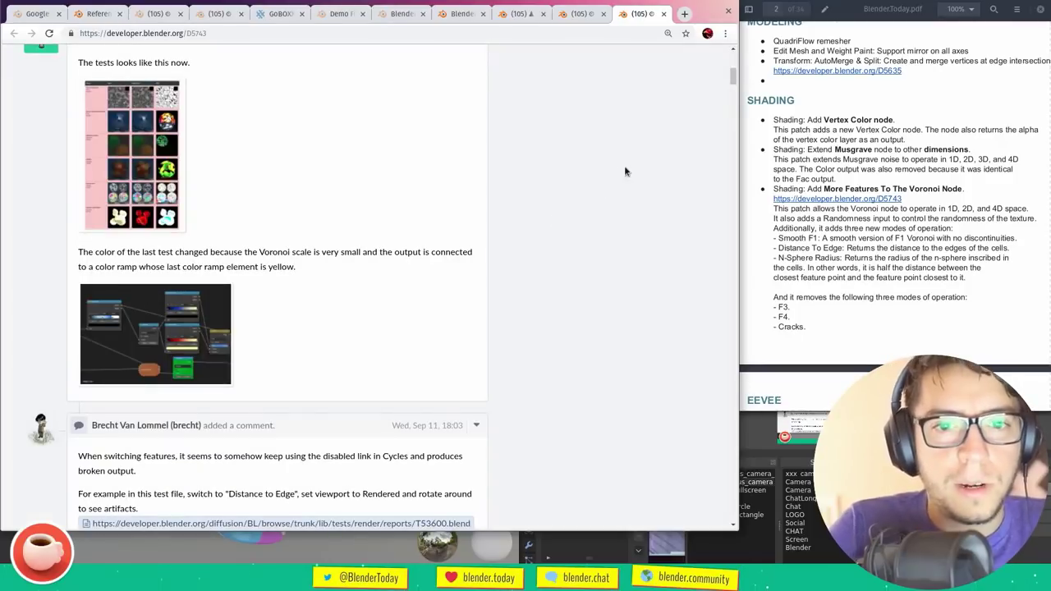
Look over the earlier D5743 comments, and switch back to Blender, moving its window up so the node editor is in view
mouse_move(733, 77)
left_mouse_down()
mouse_move(734, 87)
mouse_move(734, 72)
left_mouse_up()
key("alt+Tab")
key("alt+Tab")
key("alt+Tab")
key("alt+Tab")
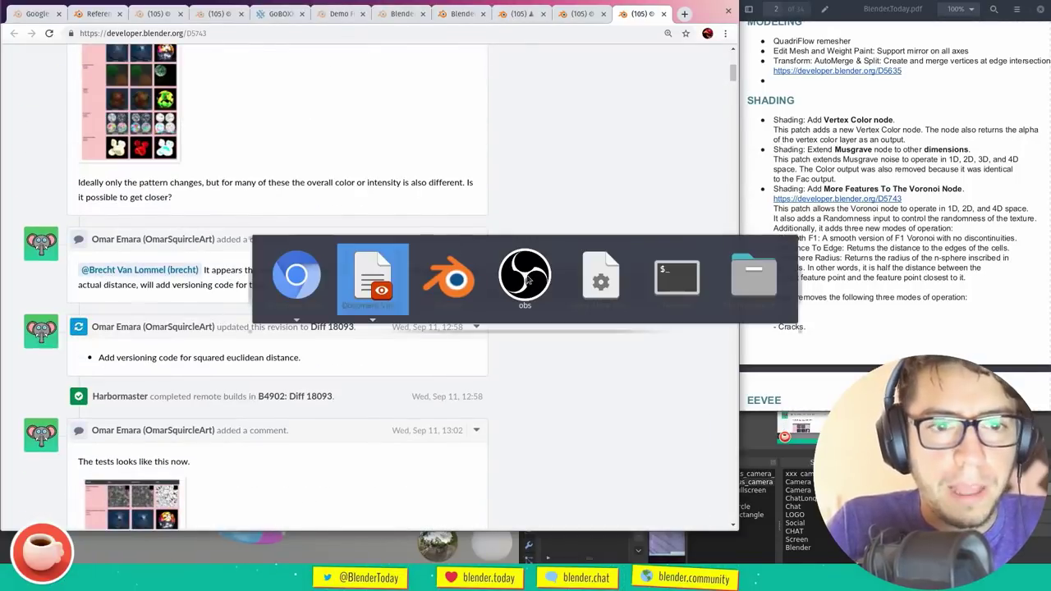
left_click(451, 286)
left_click_drag(485, 418, 591, 130, "alt")
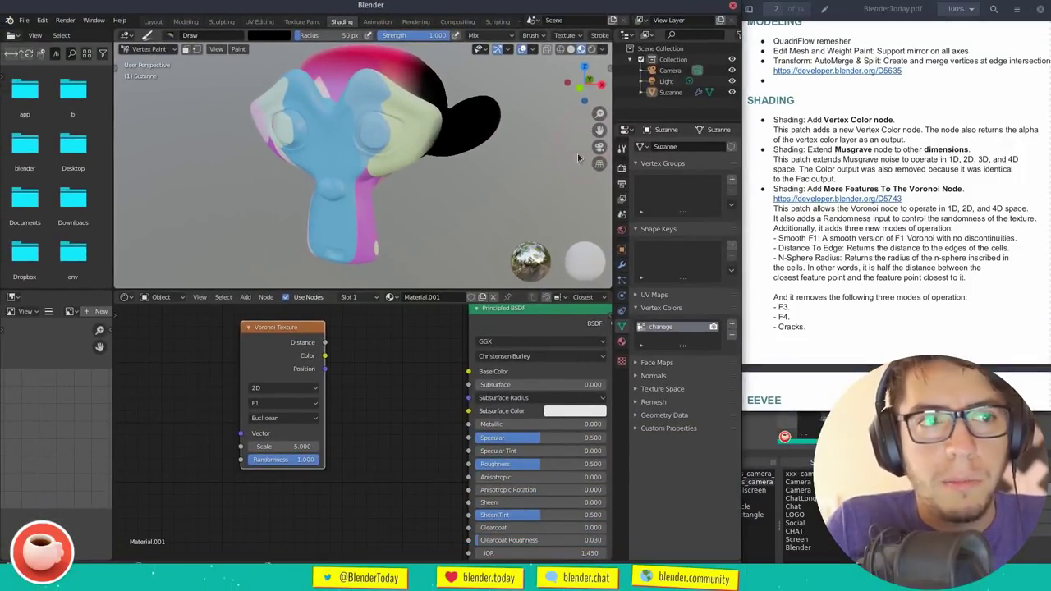
Read the Voronoi mode changes and the EEVEE entries in the PDF notes, checking the Voronoi Texture node's feature options
left_click(840, 151)
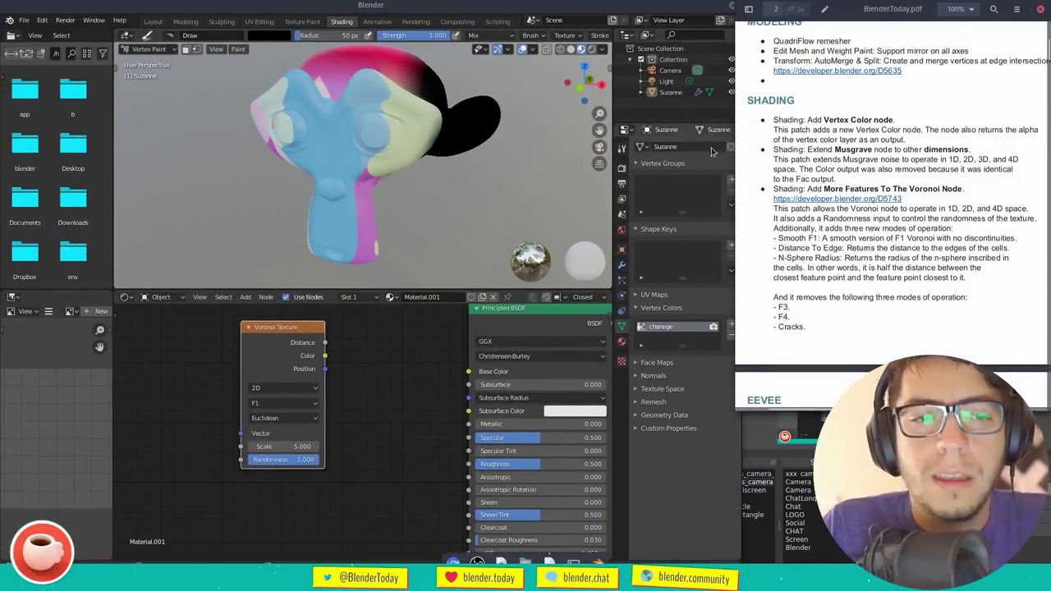
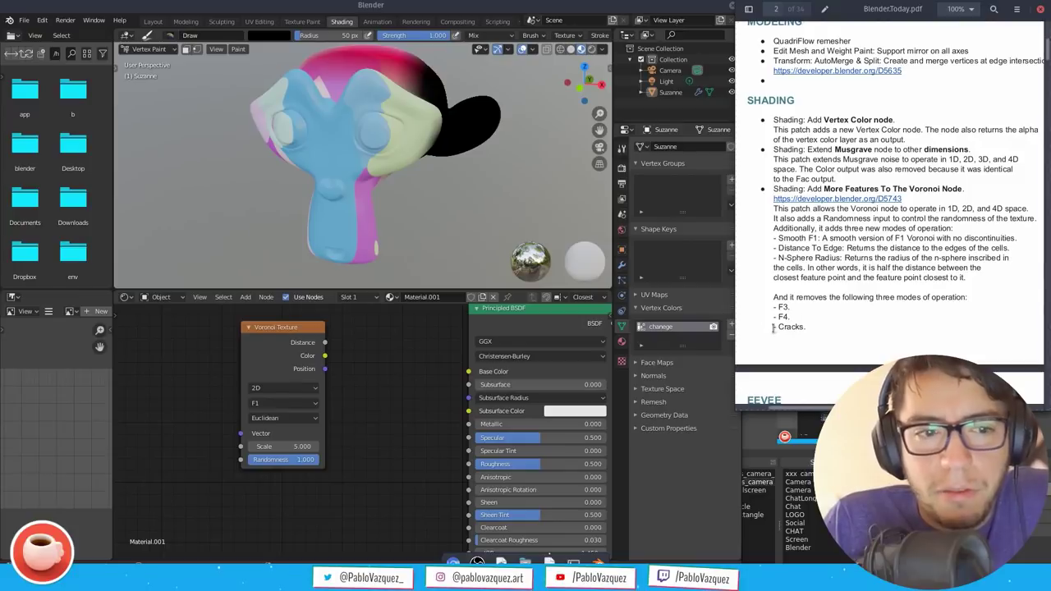
left_click(294, 403)
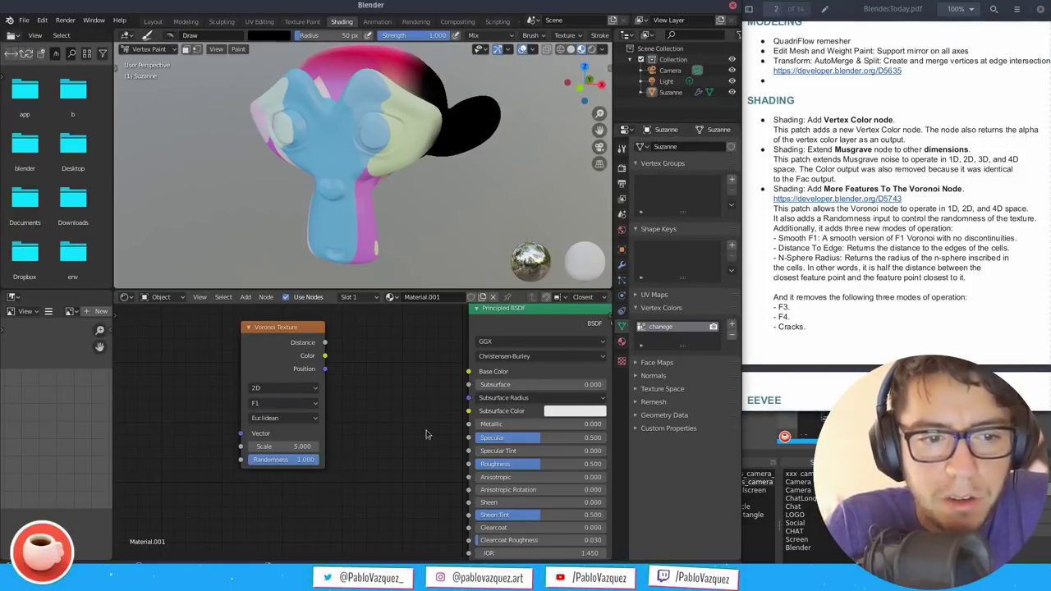
left_click(847, 278)
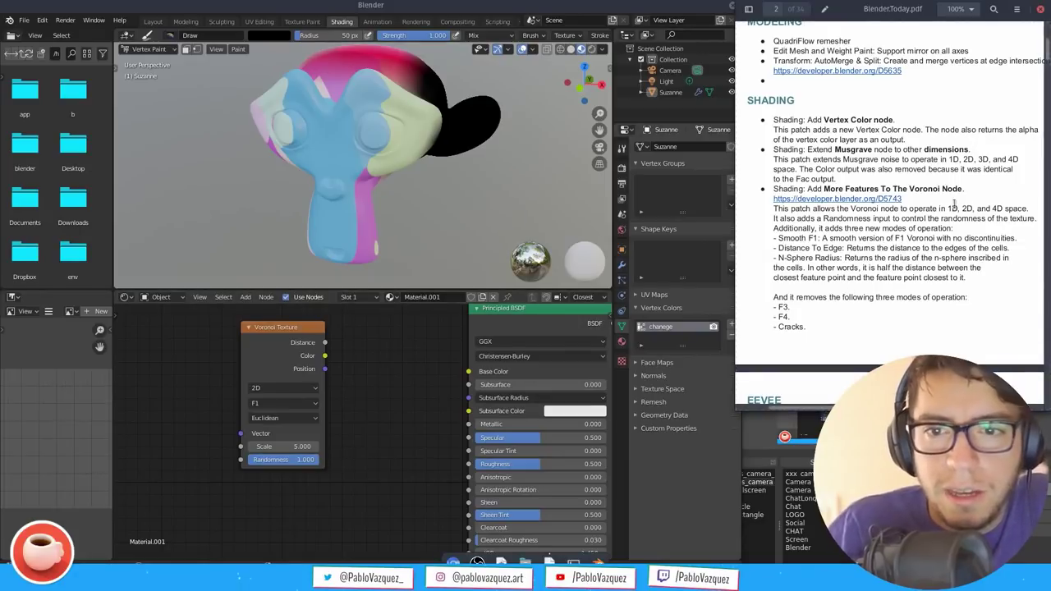
scroll(1046, 51, "down", 5)
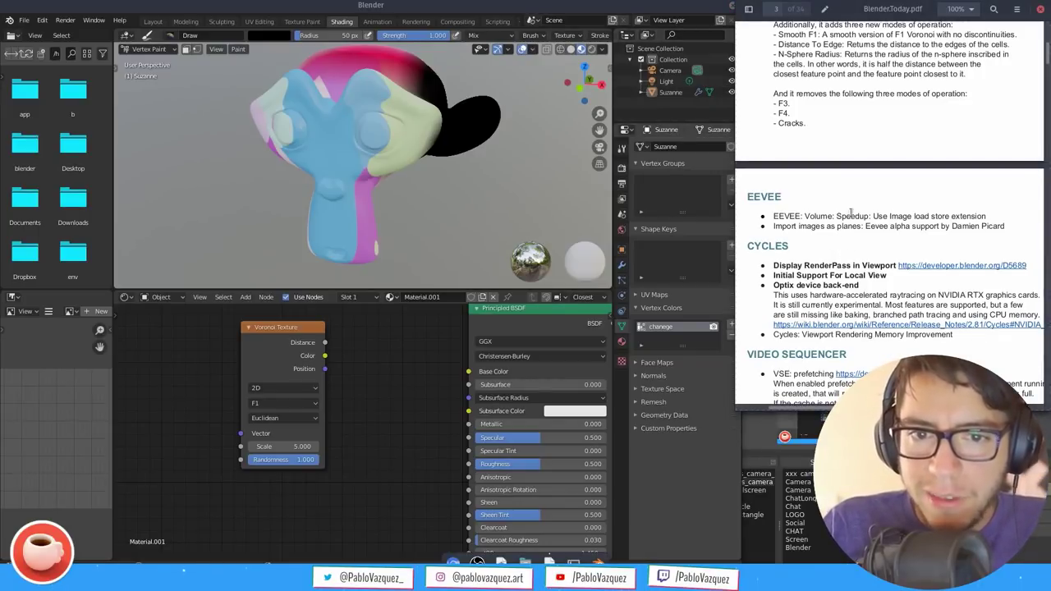
left_click_drag(816, 216, 900, 217)
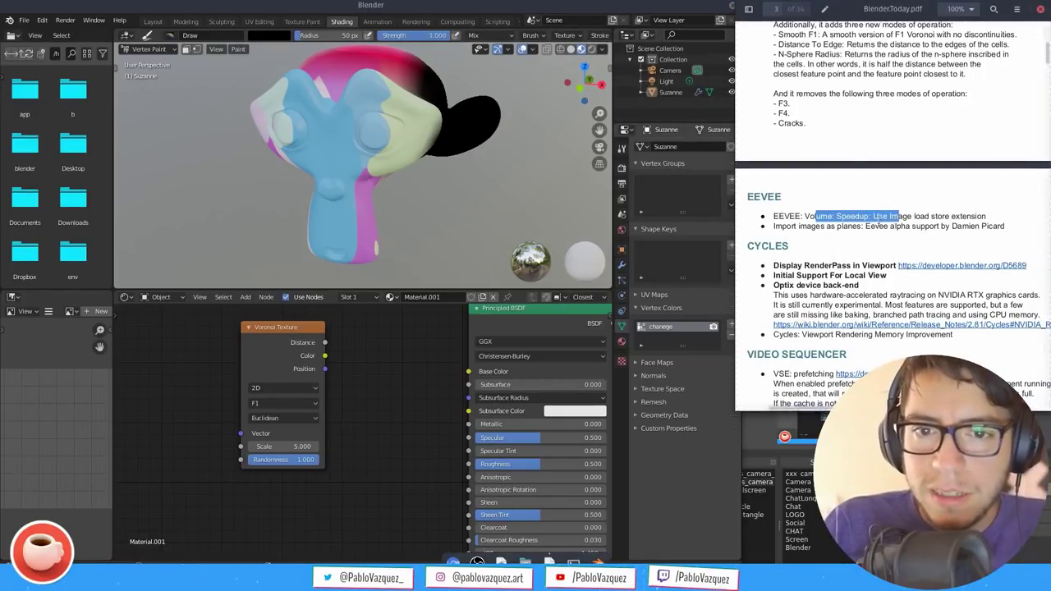
left_click(849, 197)
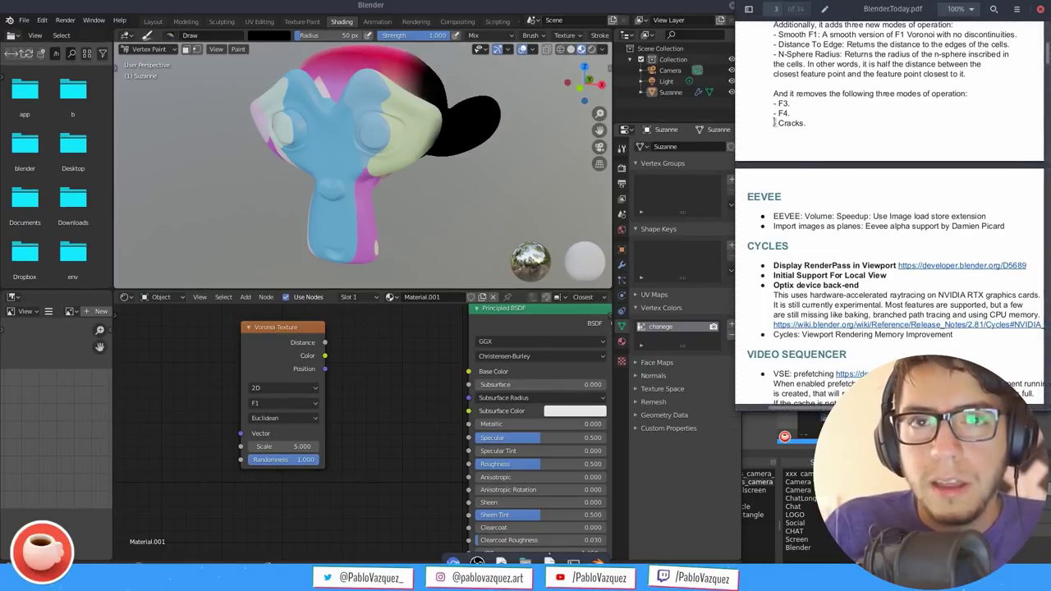
Narrow the Blender window slightly so it stops overlapping the PDF notes
left_click(700, 8)
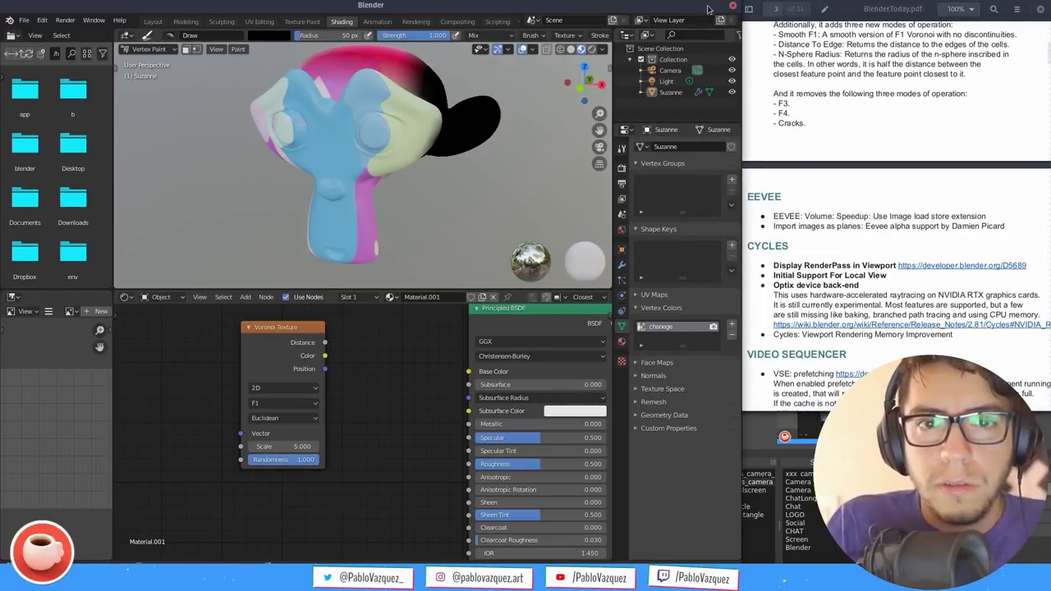
mouse_move(741, 41)
left_mouse_down()
mouse_move(691, 46)
mouse_move(734, 54)
left_mouse_up()
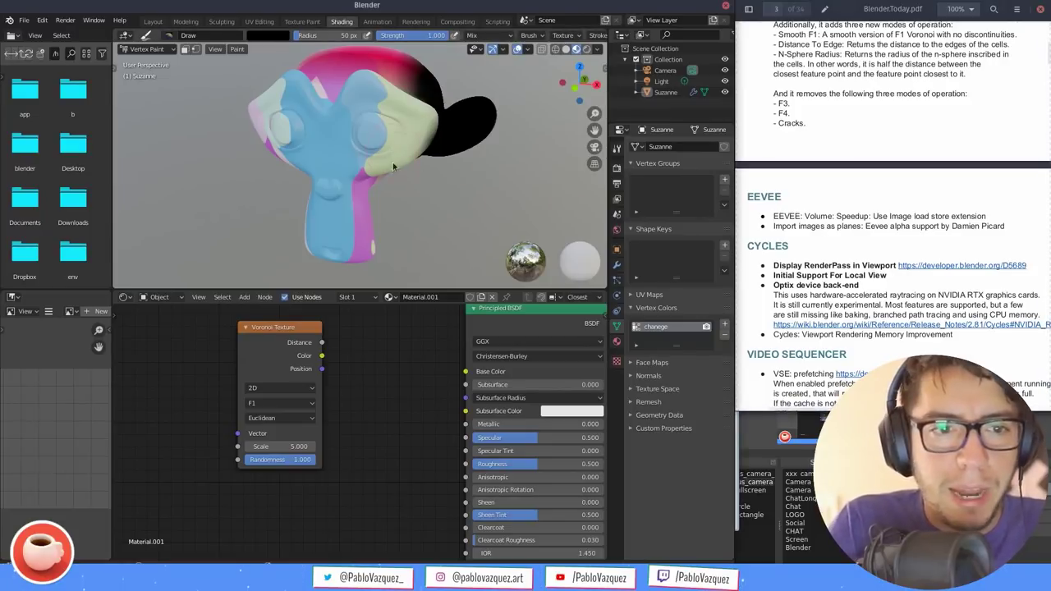
Search the add-ons preferences for "impo", enable Import-Export: Import Images as Planes, and close the preferences
key("F4")
left_click(349, 270)
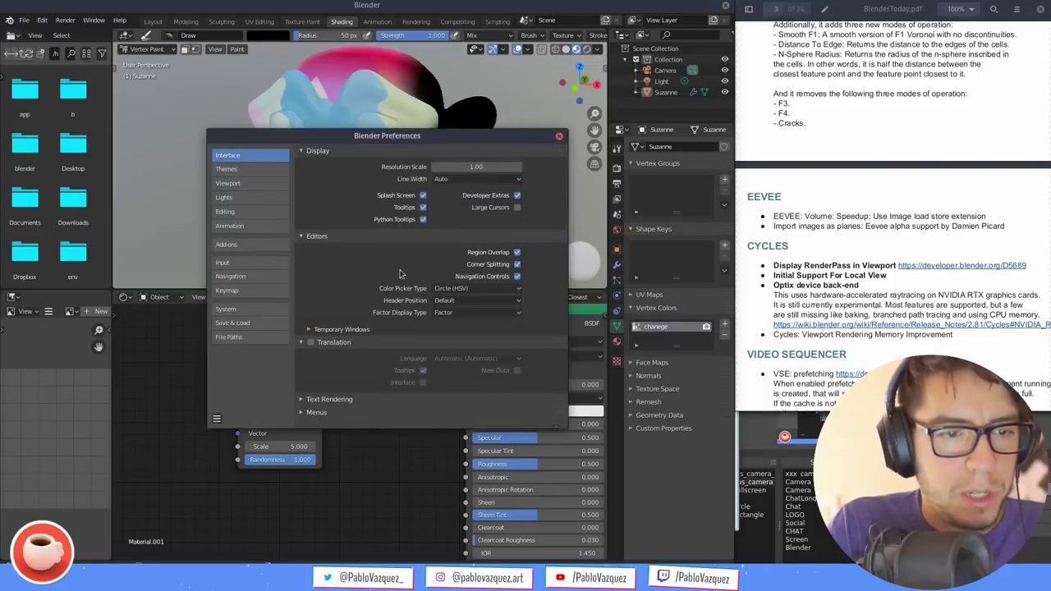
left_click(303, 237)
left_click(542, 161)
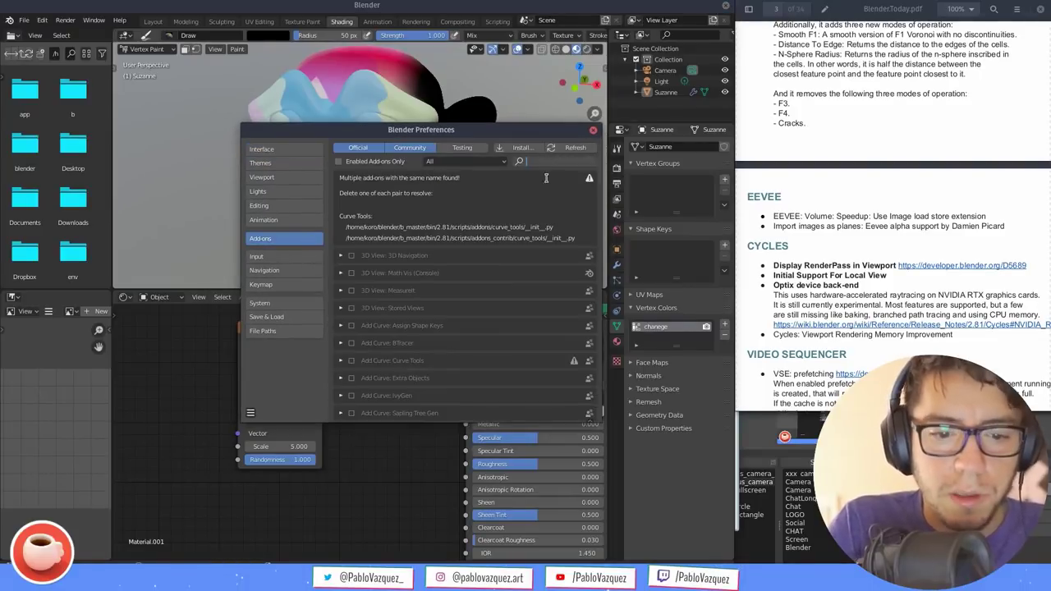
type("impo")
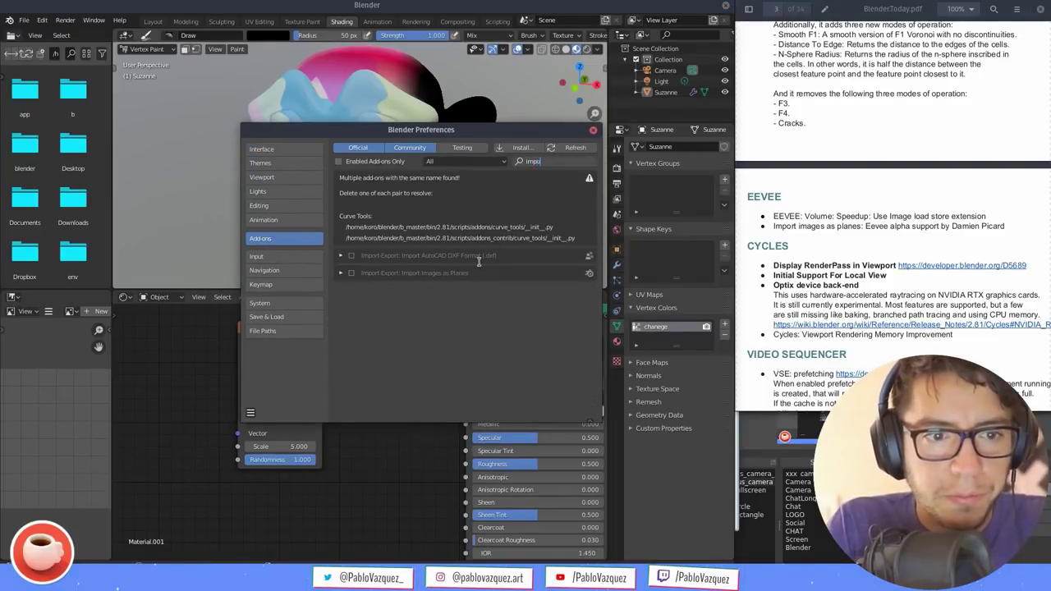
key("Return")
left_click(351, 273)
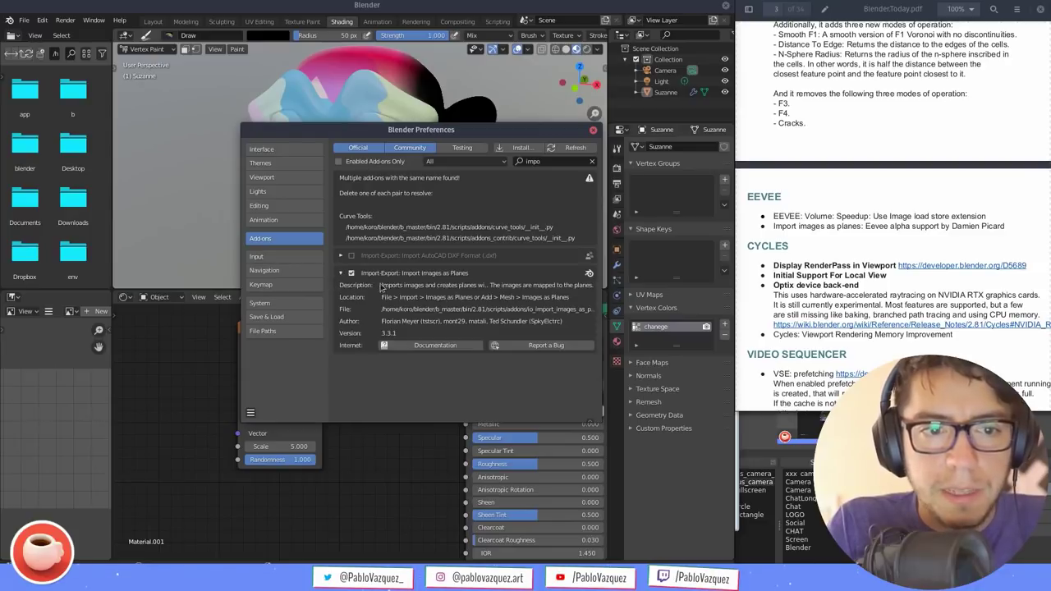
left_click_drag(517, 257, 416, 292, "super")
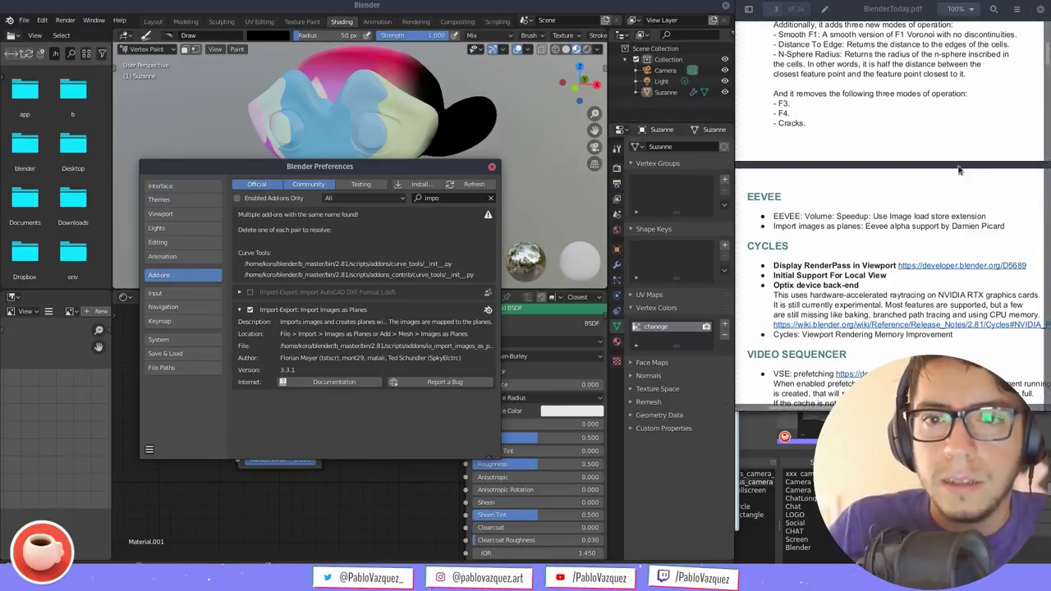
scroll(1047, 57, "down", 1)
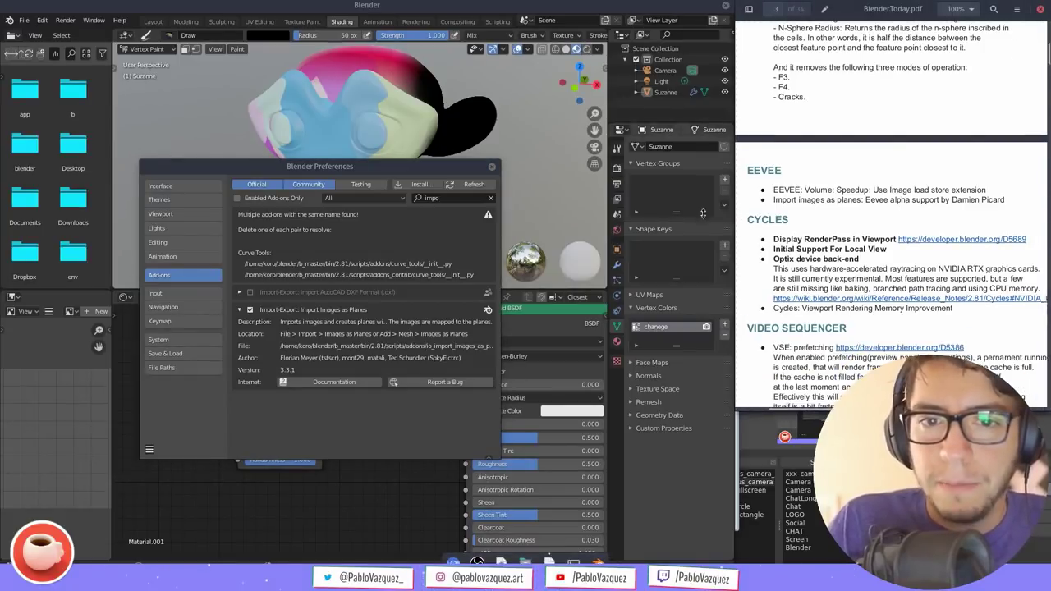
left_click(492, 168)
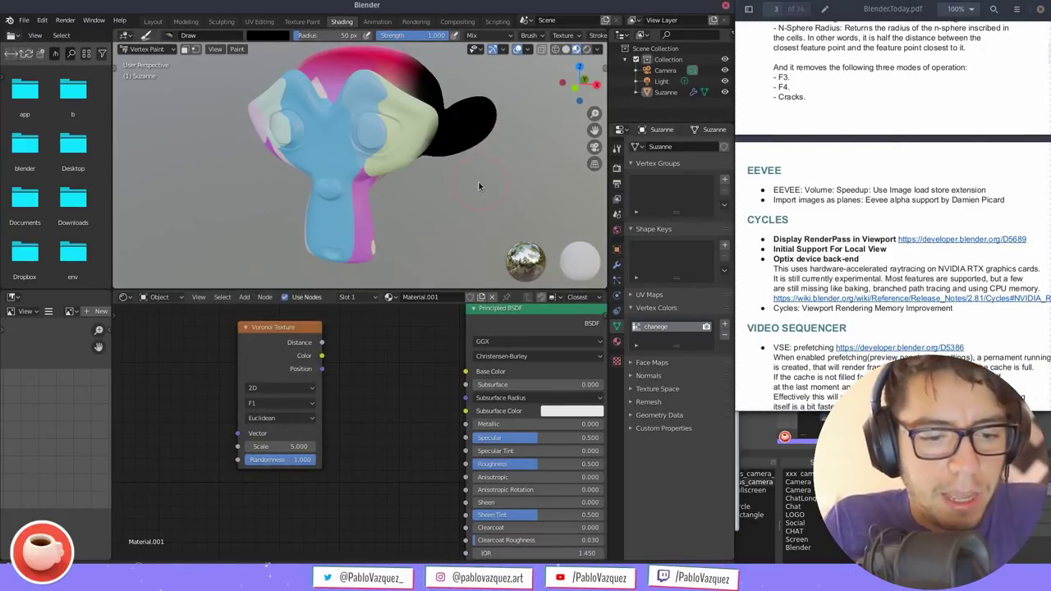
Open the recent file splash_spring.blend without saving the current scene
key("ctrl+n")
key("Escape")
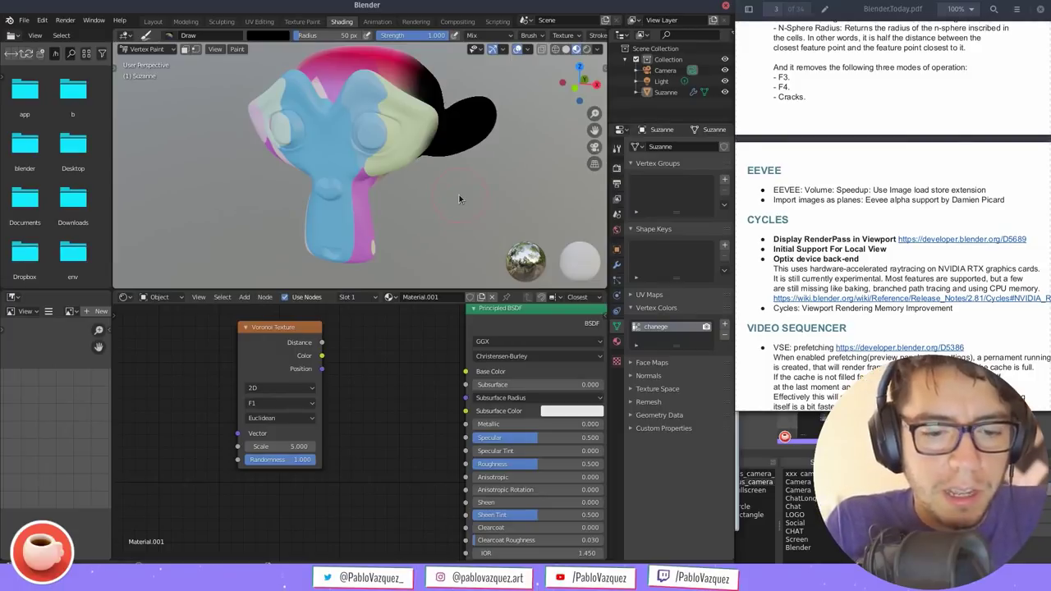
key("ctrl+shift+o")
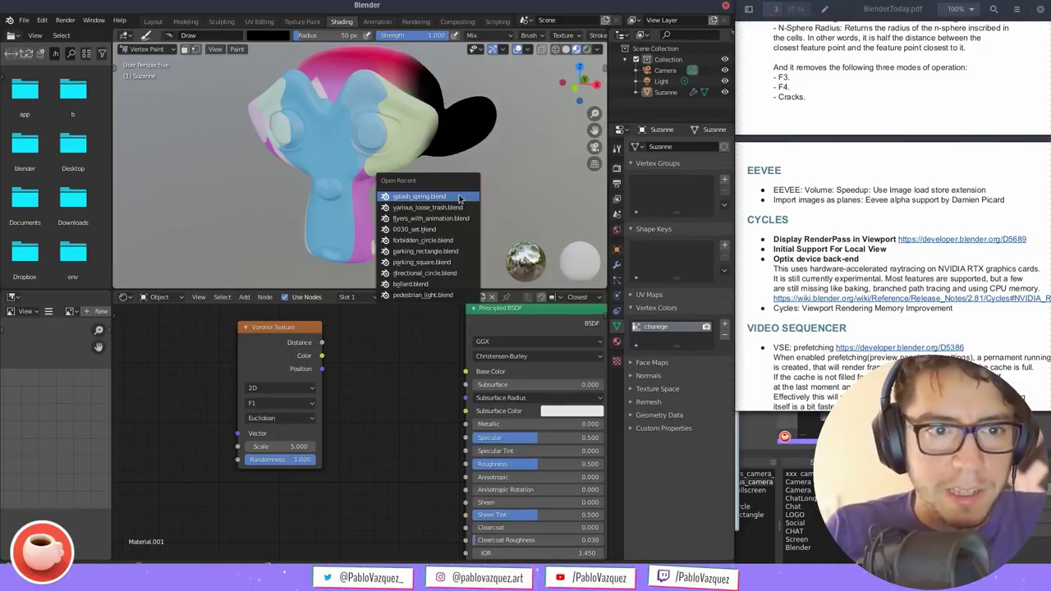
left_click(459, 198)
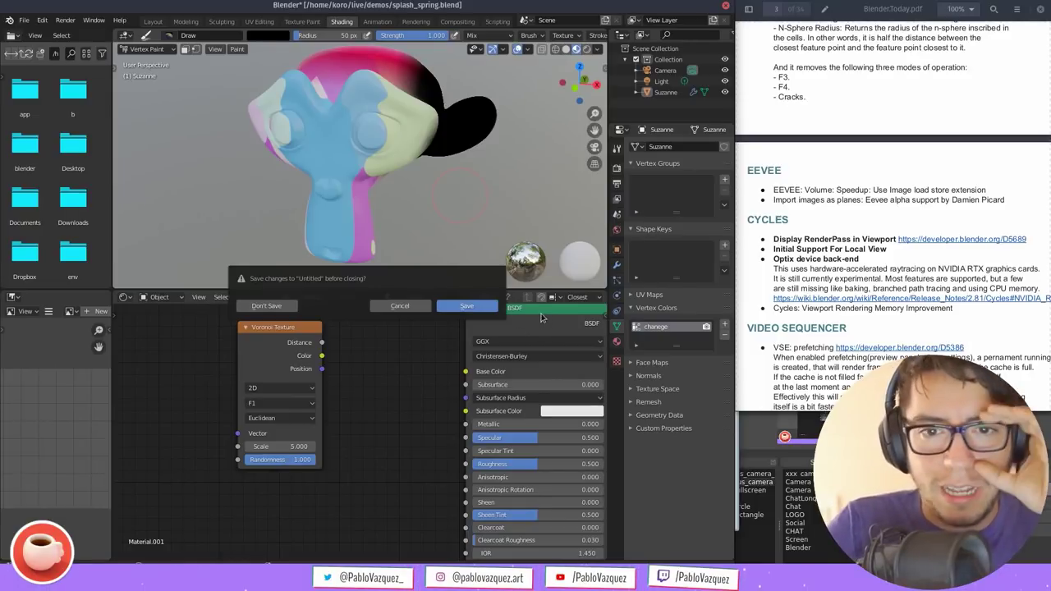
left_click(797, 435)
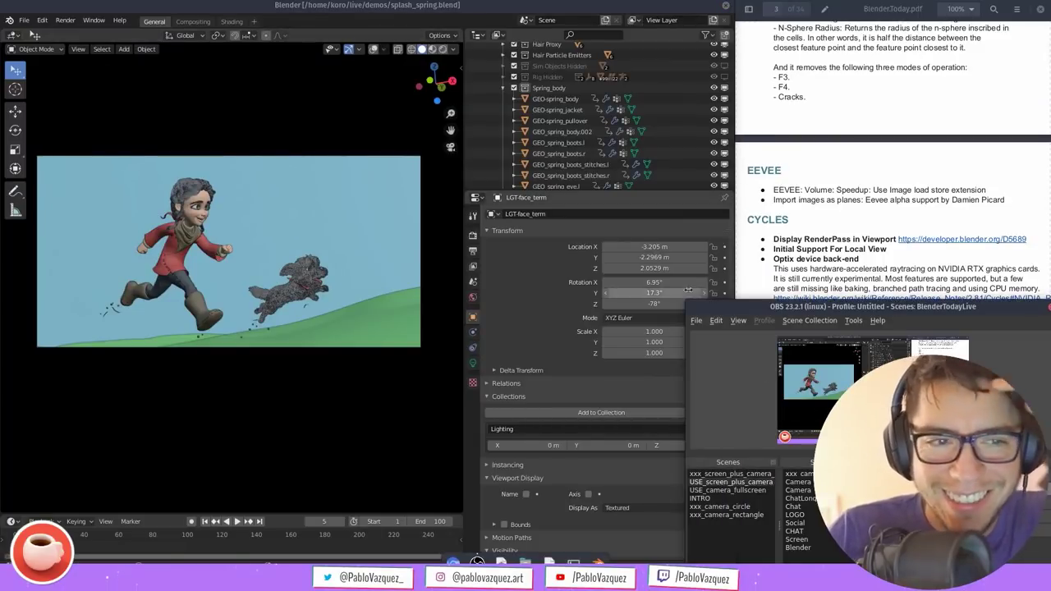
Switch the viewport to rendered shading and enlarge the camera view around the running girl and dog
left_click(383, 310)
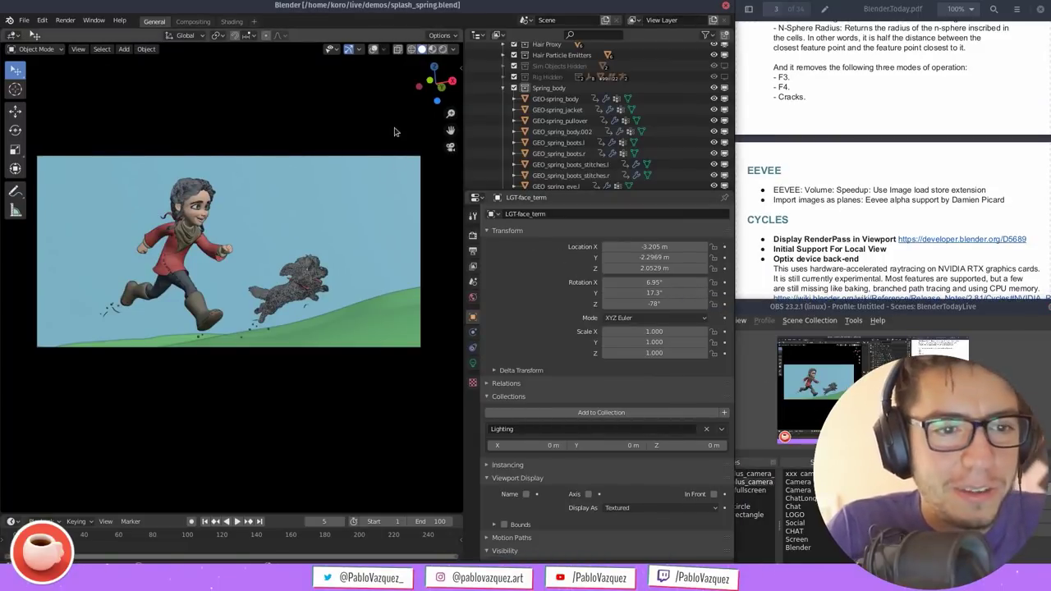
key("z")
left_click(383, 230)
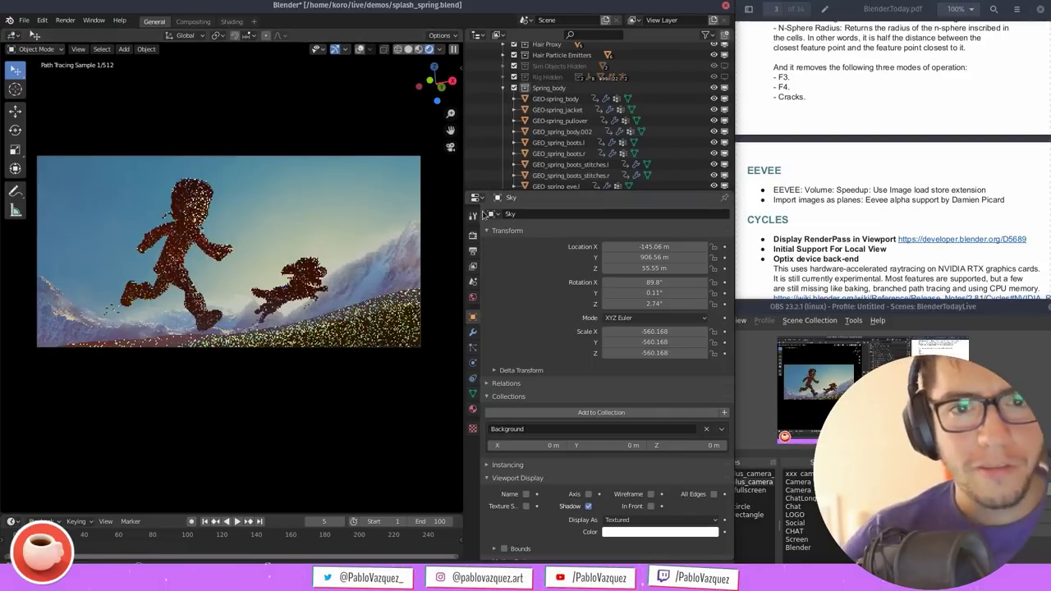
key("KP_0")
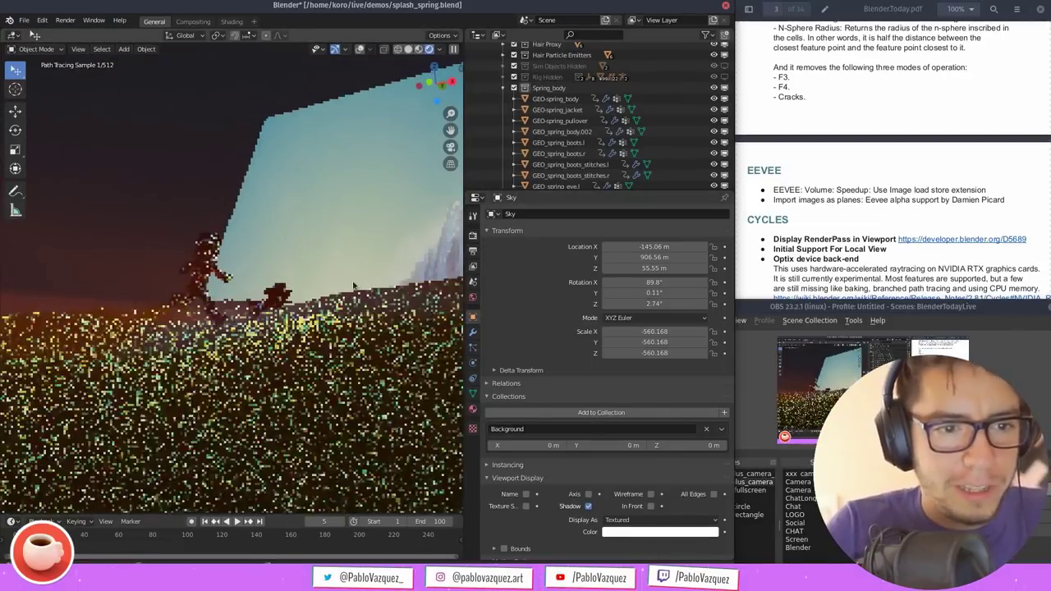
key("KP_0")
scroll(373, 273, "up", 5)
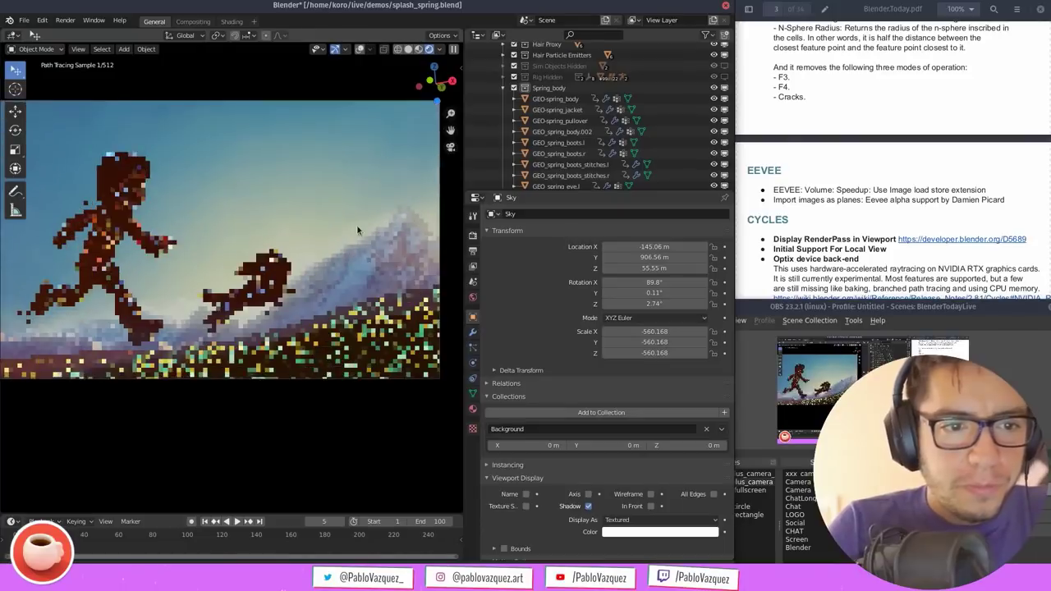
middle_click_drag(317, 283, 363, 265, "ctrl")
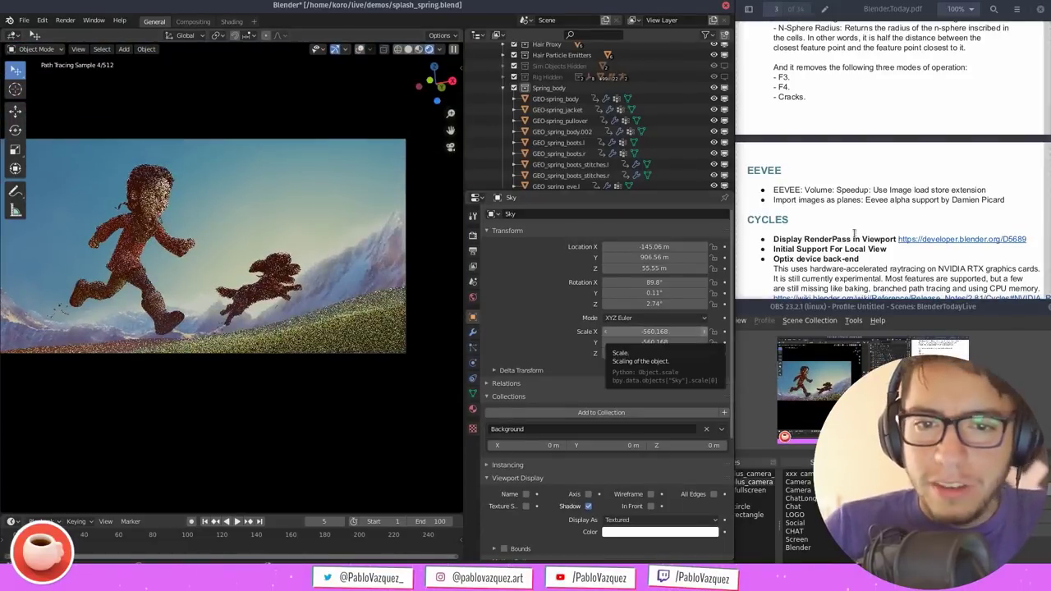
Turn Scene Lights and Scene World off and back on in the viewport shading options, and restart the rendered view
left_click(439, 49)
left_click(435, 49)
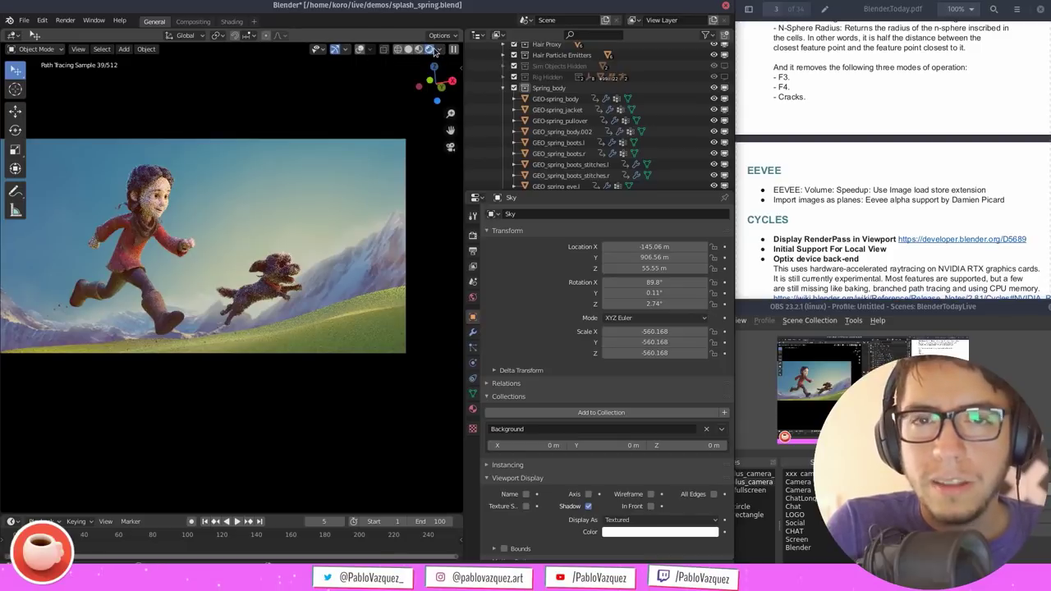
left_click(436, 51)
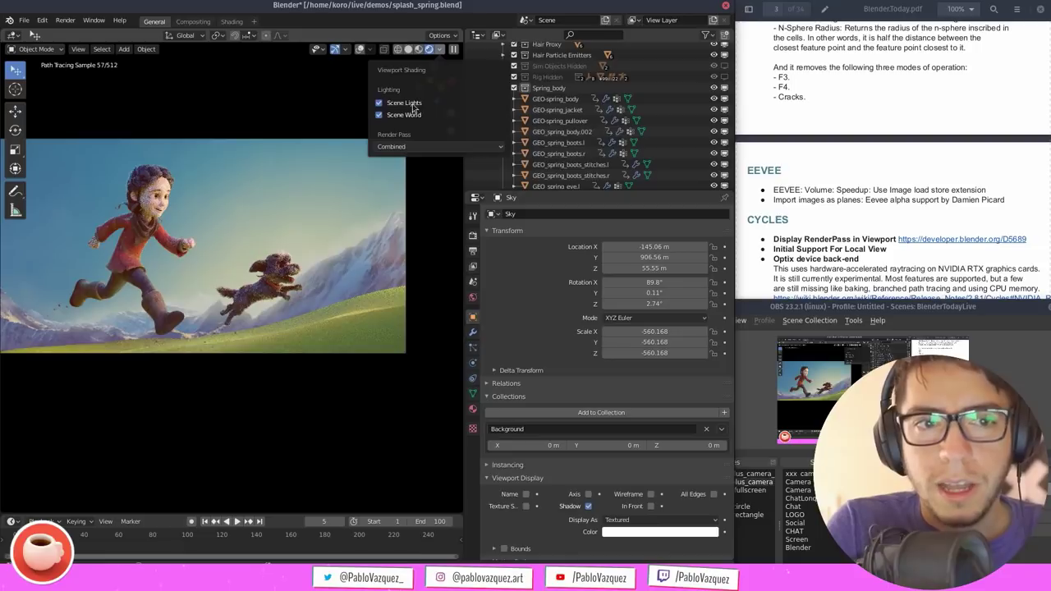
left_click(409, 104)
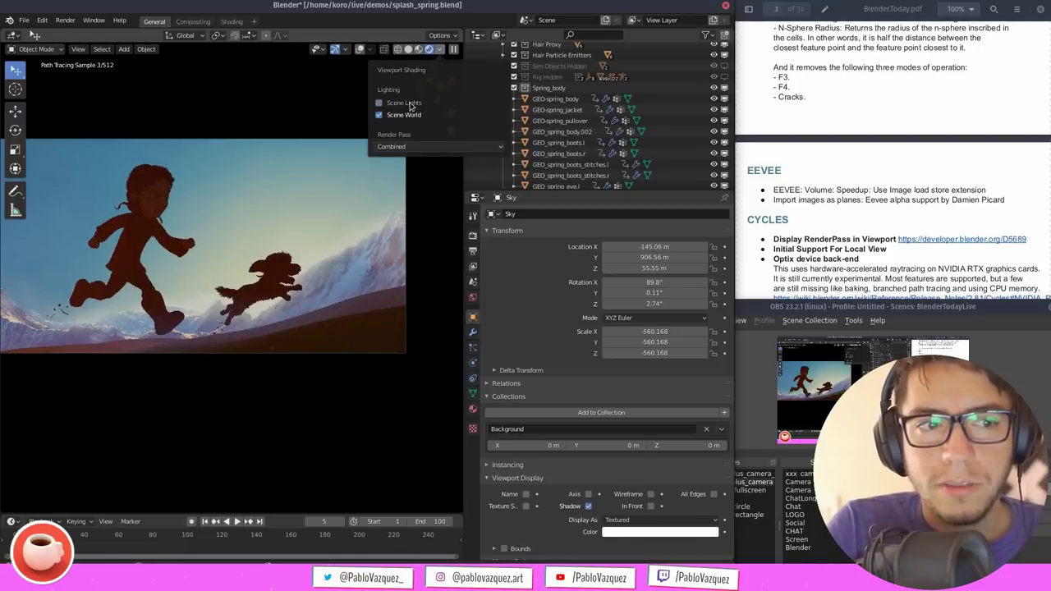
left_click(408, 116)
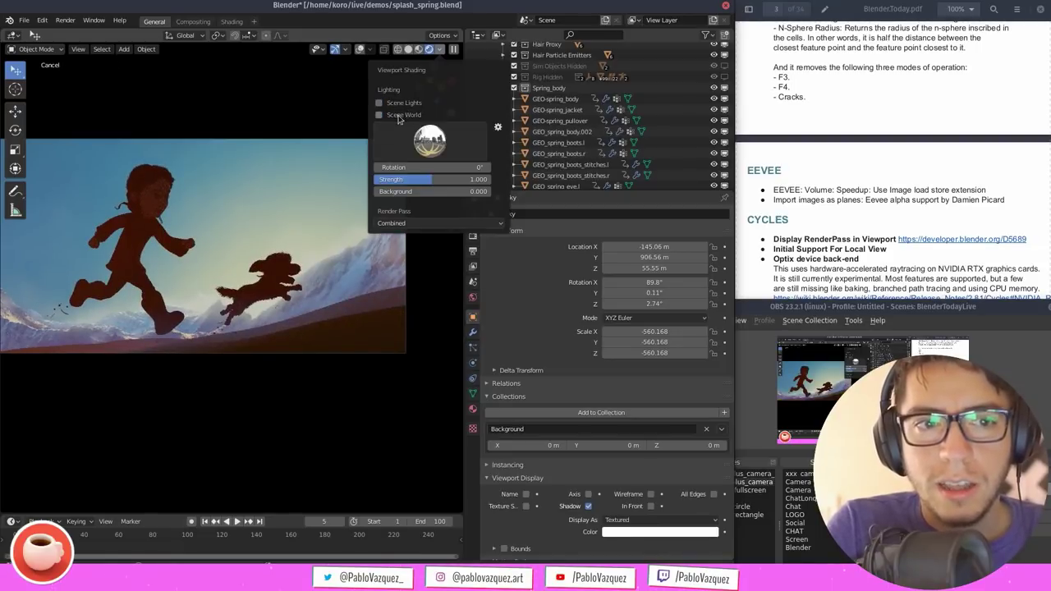
left_click(408, 116)
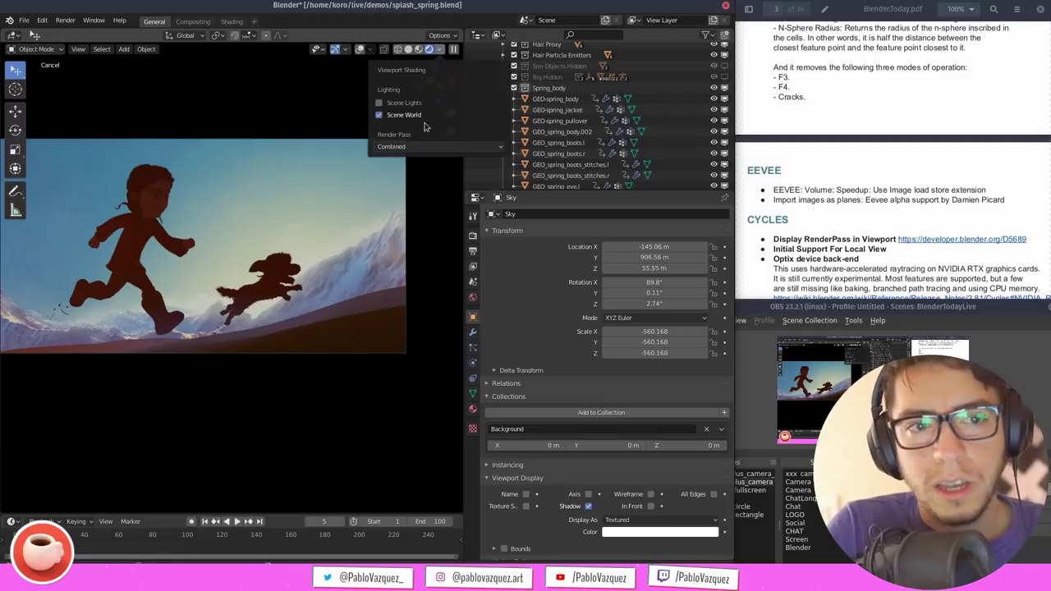
left_click(411, 104)
key("z")
left_click(358, 283)
key("z")
left_click(353, 117)
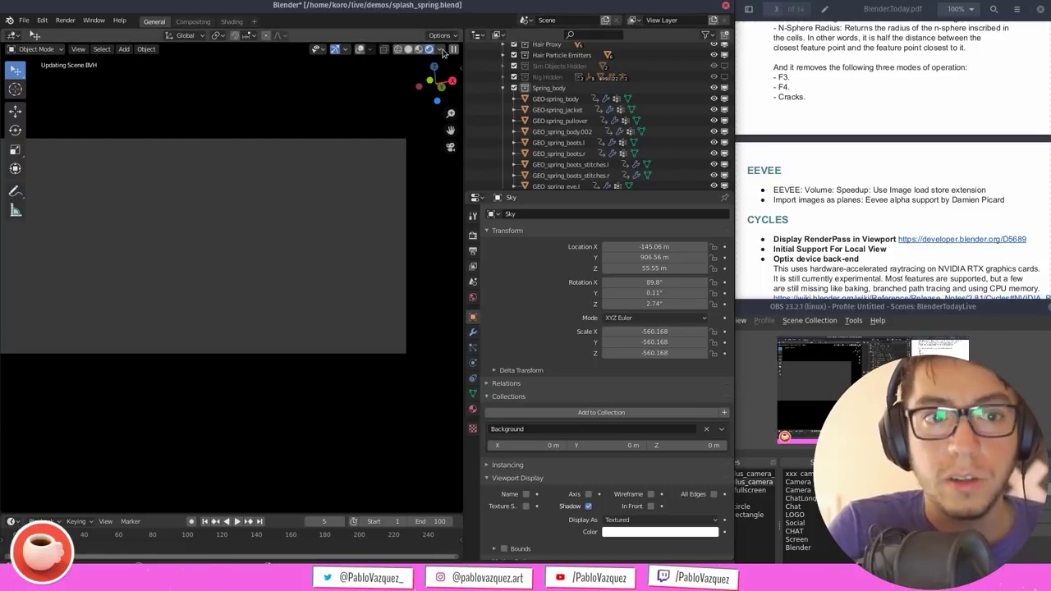
Display the Ambient Occlusion render pass in the viewport and limit rendering to a region around the girl's upper body
left_click(441, 51)
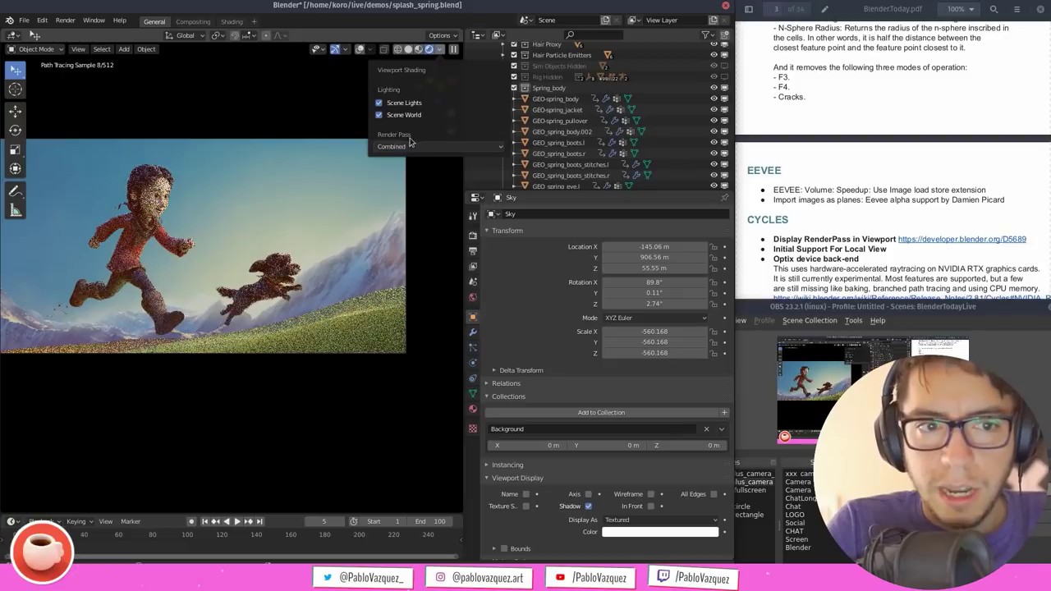
left_click(408, 147)
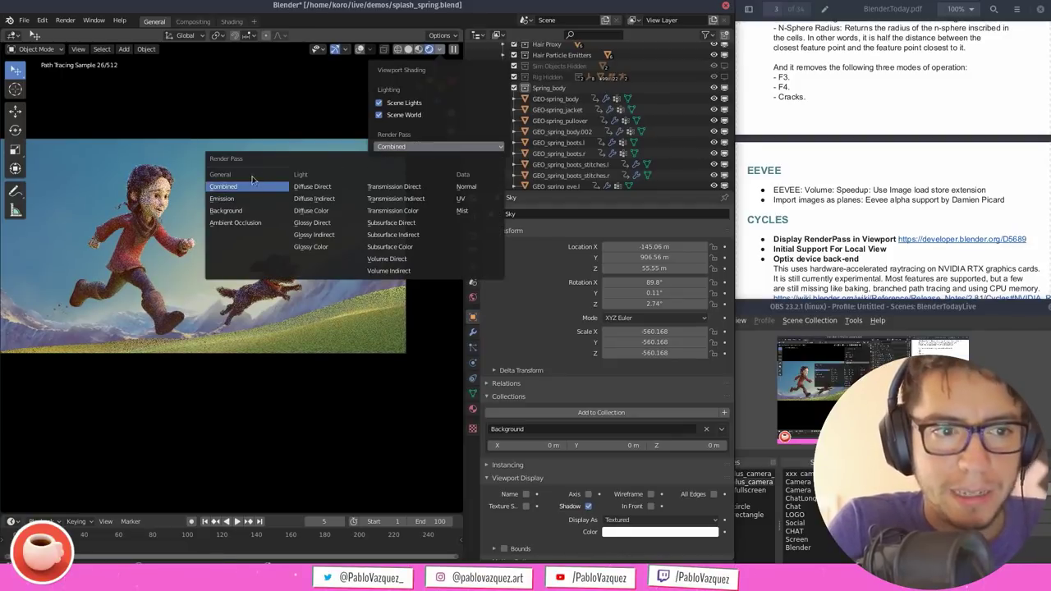
left_click(259, 223)
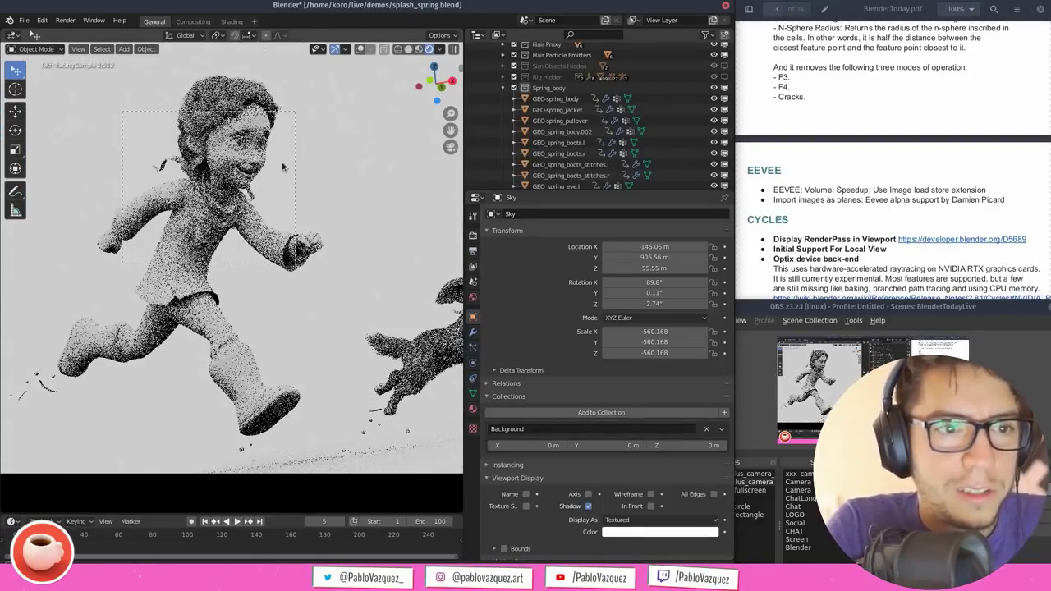
key("ctrl+b")
left_click_drag(122, 112, 294, 264)
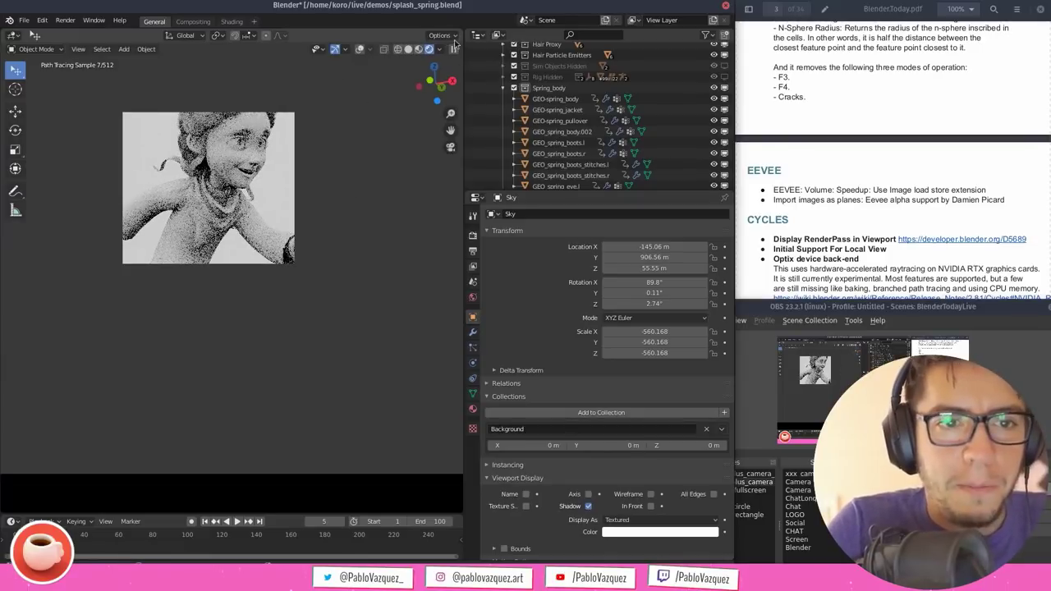
Preview the Normal, Mist and Diffuse Color render passes one after another in the viewport
left_click(440, 49)
left_click(435, 148)
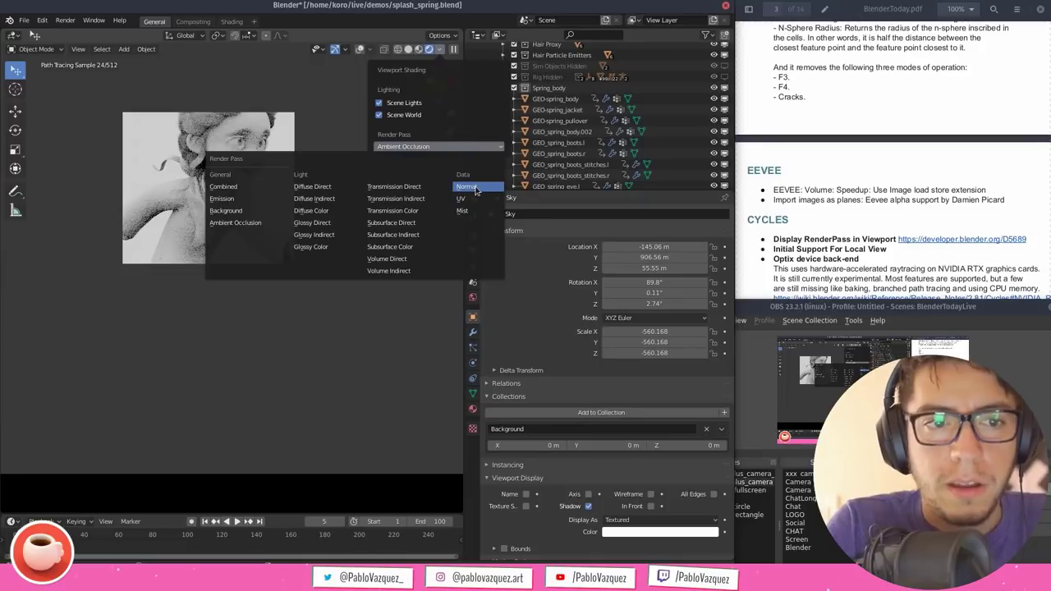
left_click(465, 185)
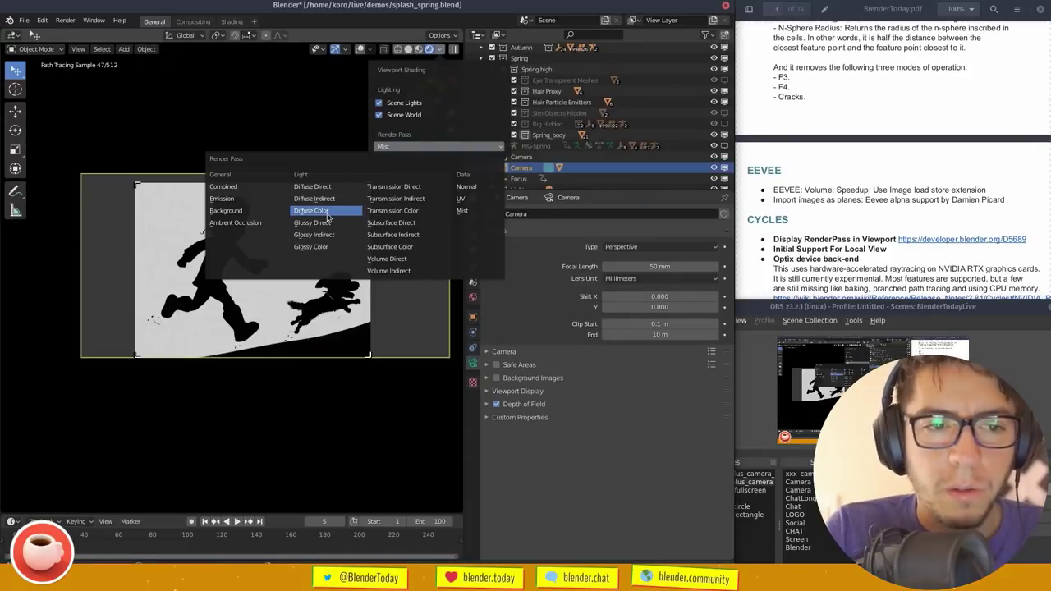
left_click(328, 216)
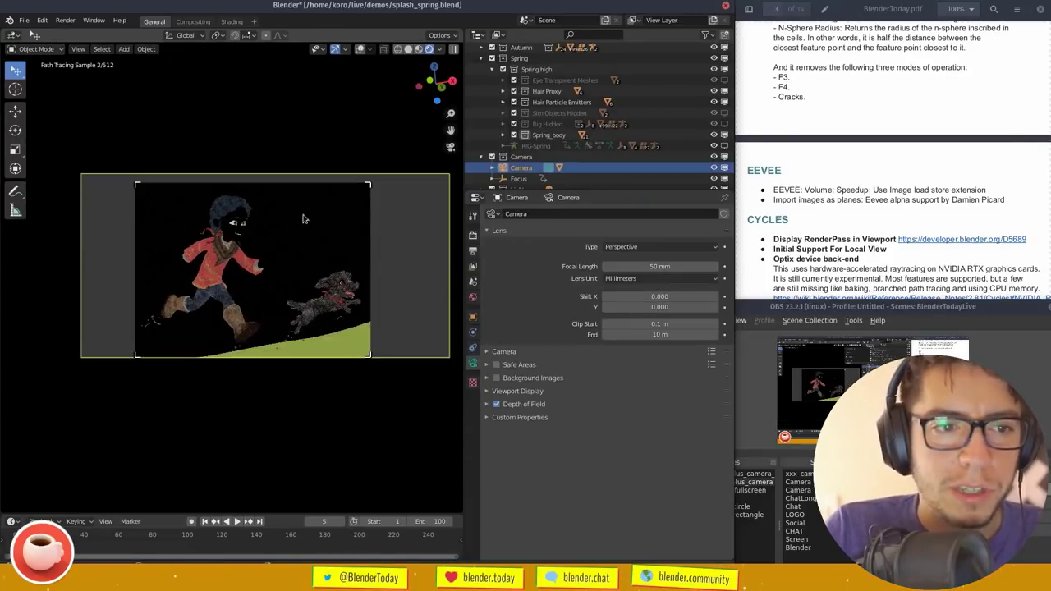
Limit the render region to the girl's face and display the Subsurface Direct render pass
left_click(440, 51)
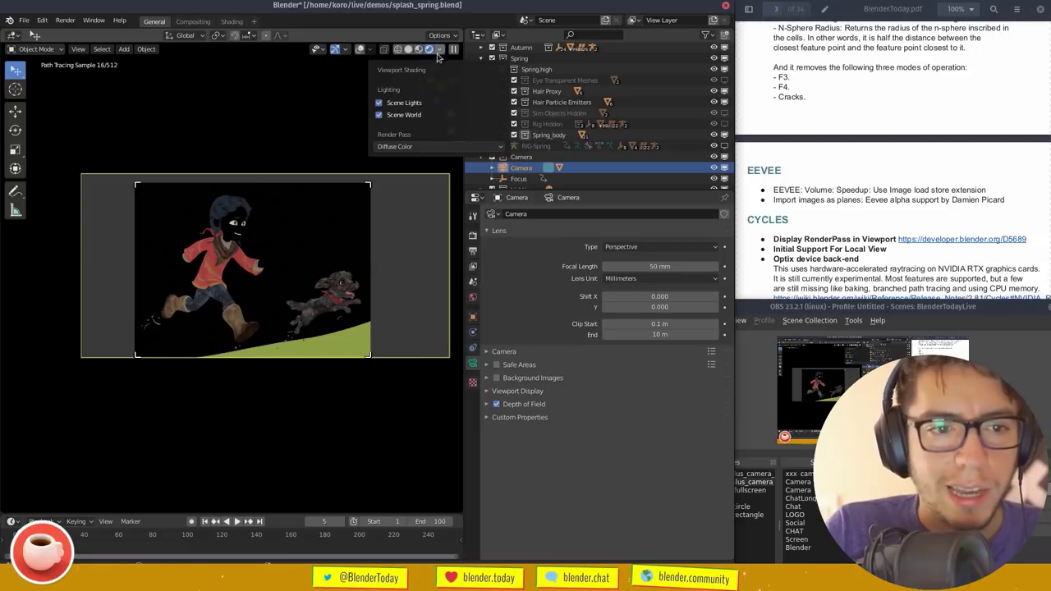
left_click(415, 148)
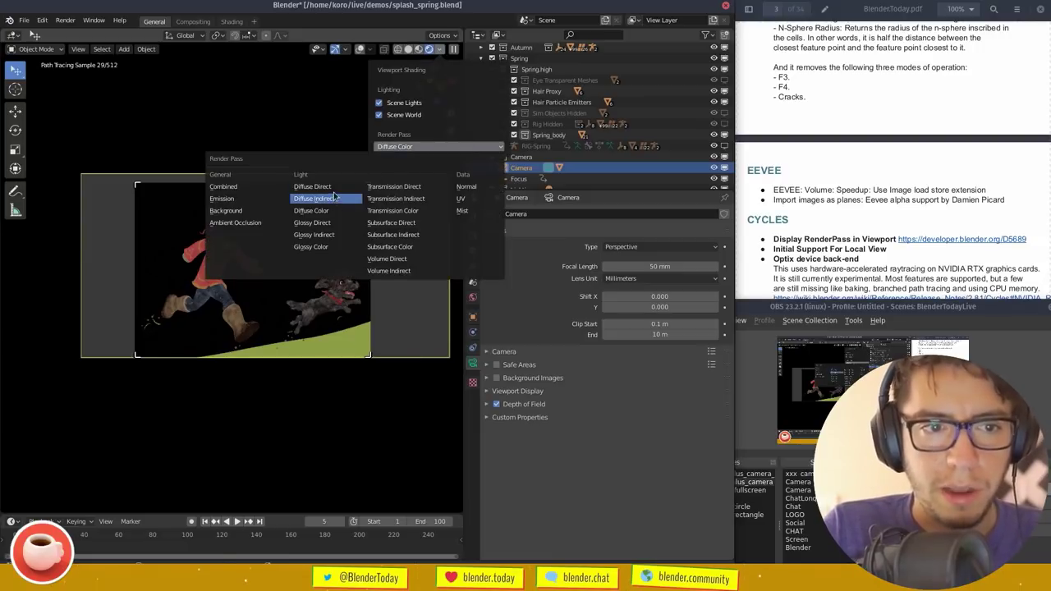
middle_click_drag(245, 220, 270, 173, "ctrl")
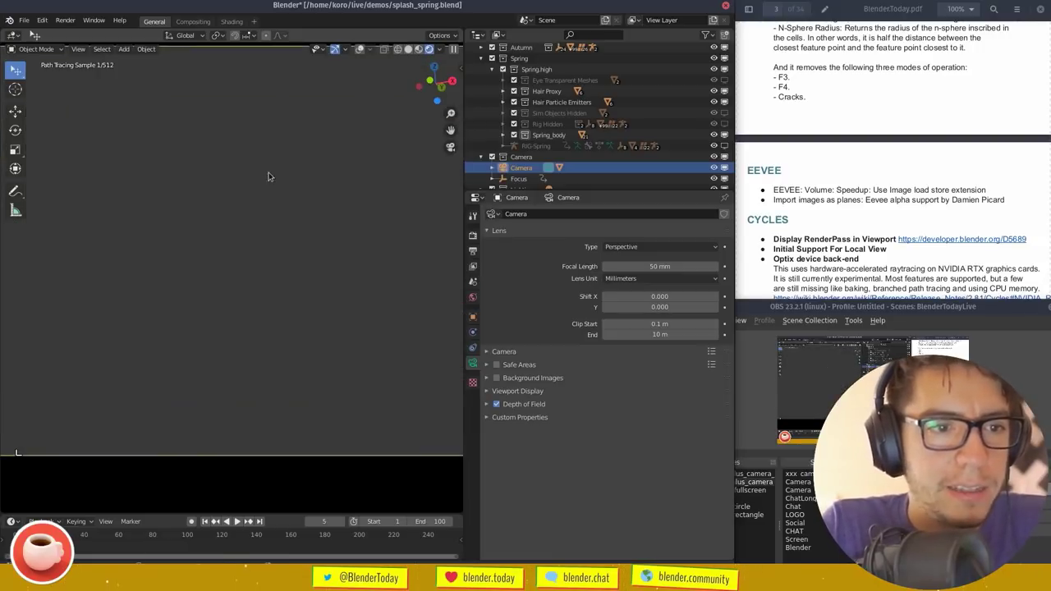
key("ctrl+b")
left_click_drag(294, 215, 168, 94)
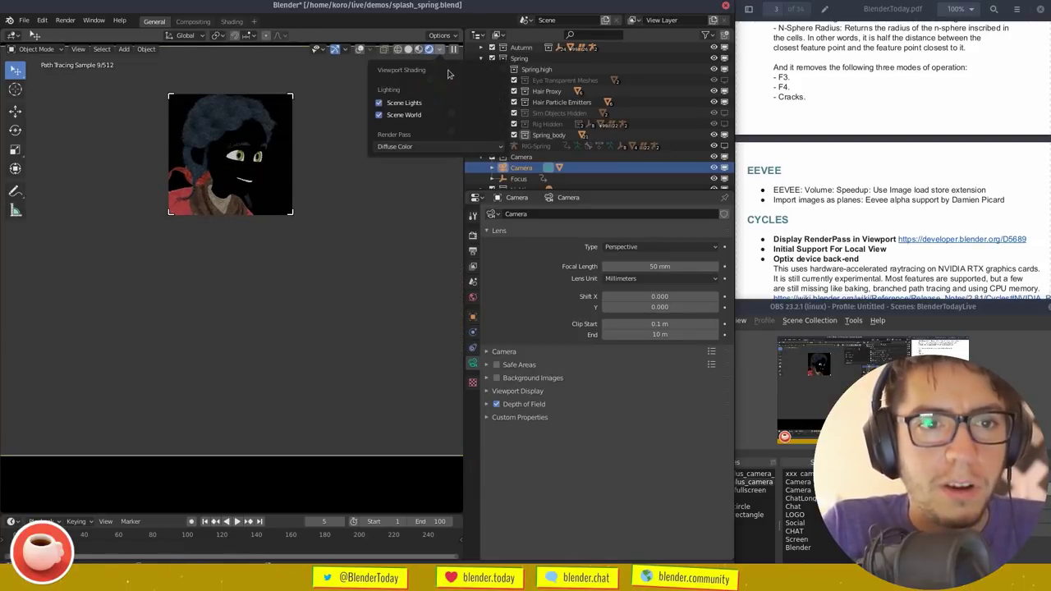
left_click(439, 145)
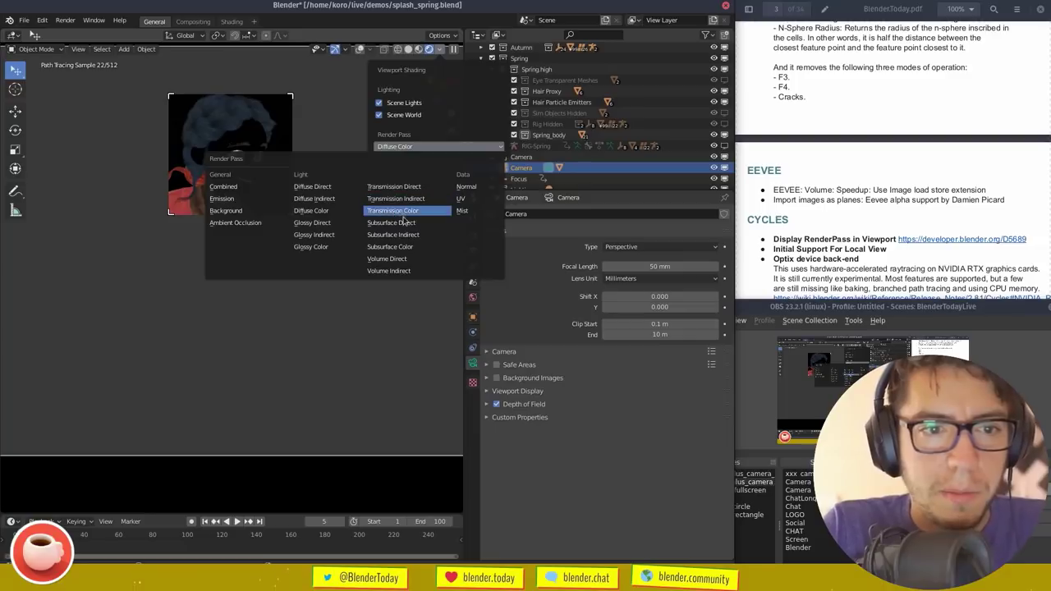
left_click(416, 224)
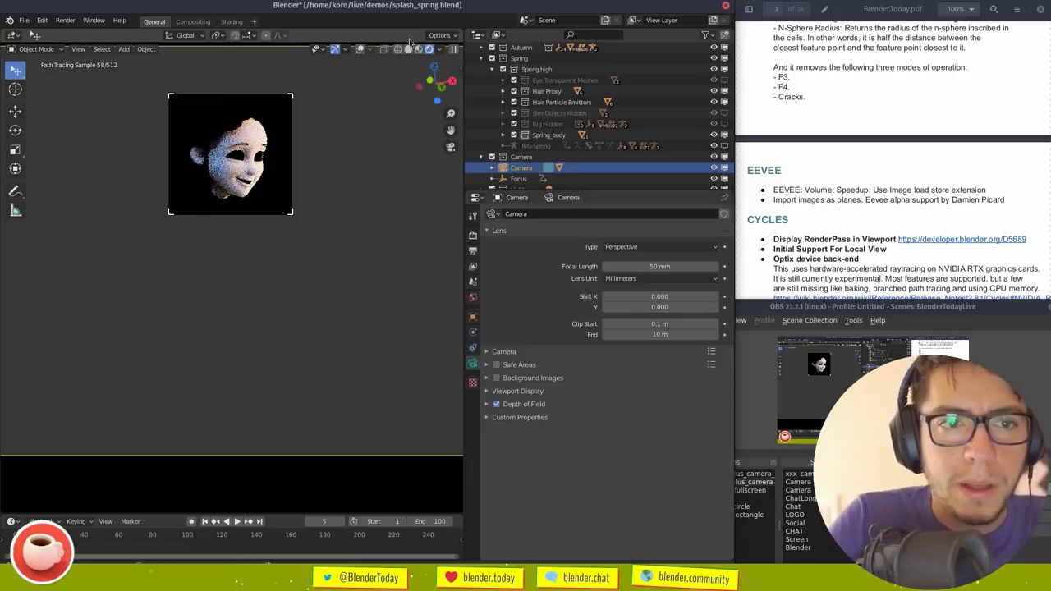
Examine the Cycles sampling settings of the scene, including the Advanced options
left_click(473, 236)
left_click(550, 286)
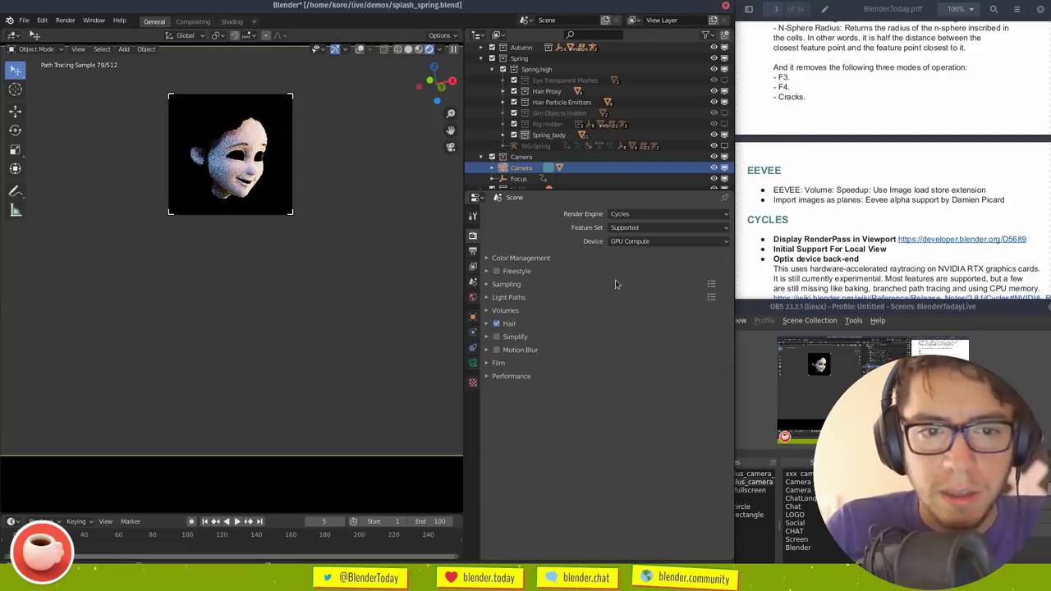
left_click(541, 284)
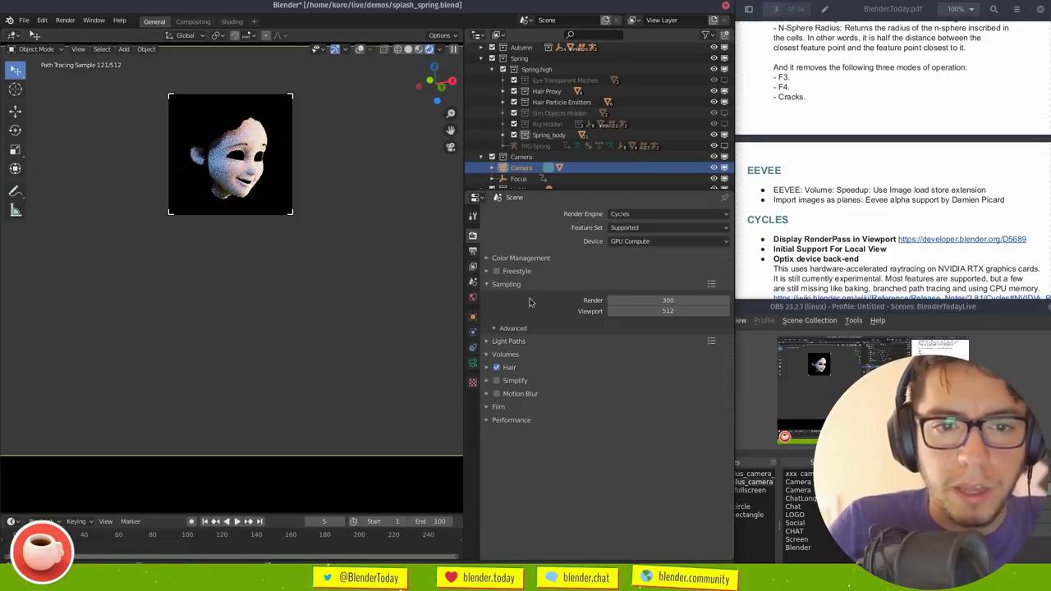
left_click(523, 330)
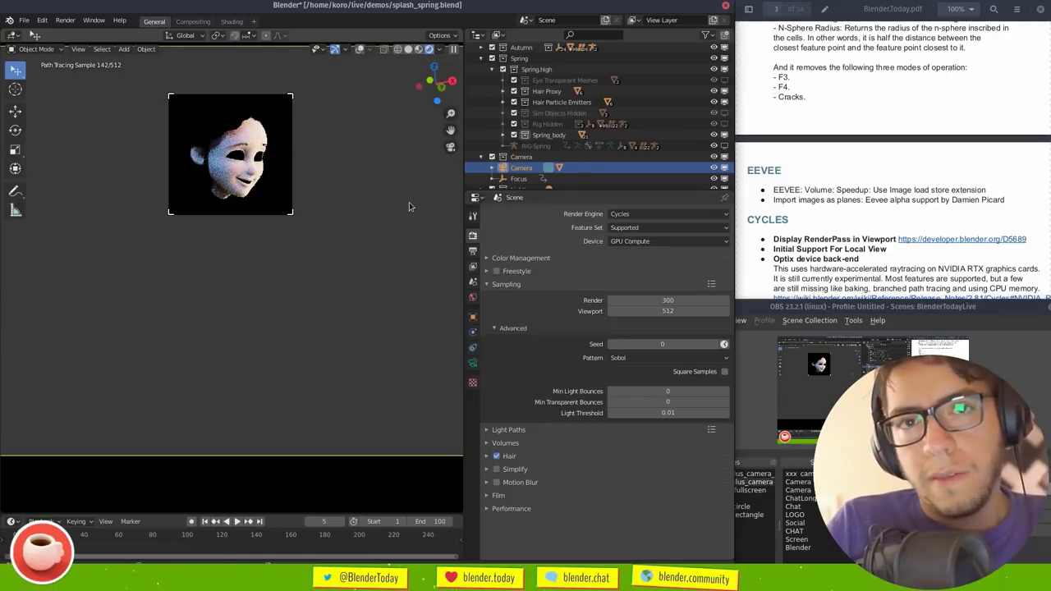
Switch the viewport's render pass to Emission
left_click(442, 49)
left_click(432, 147)
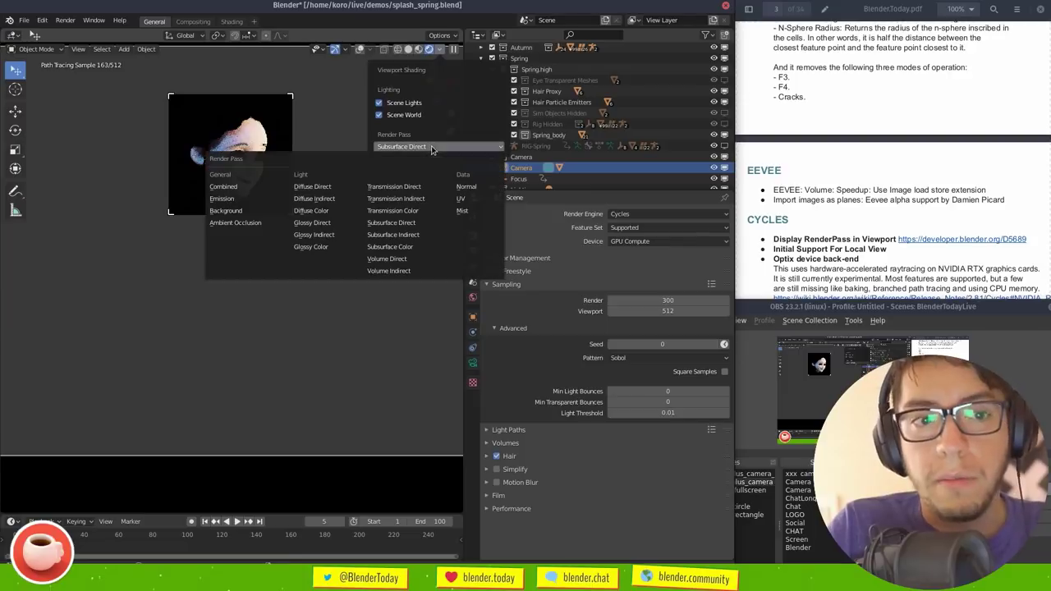
left_click(268, 207)
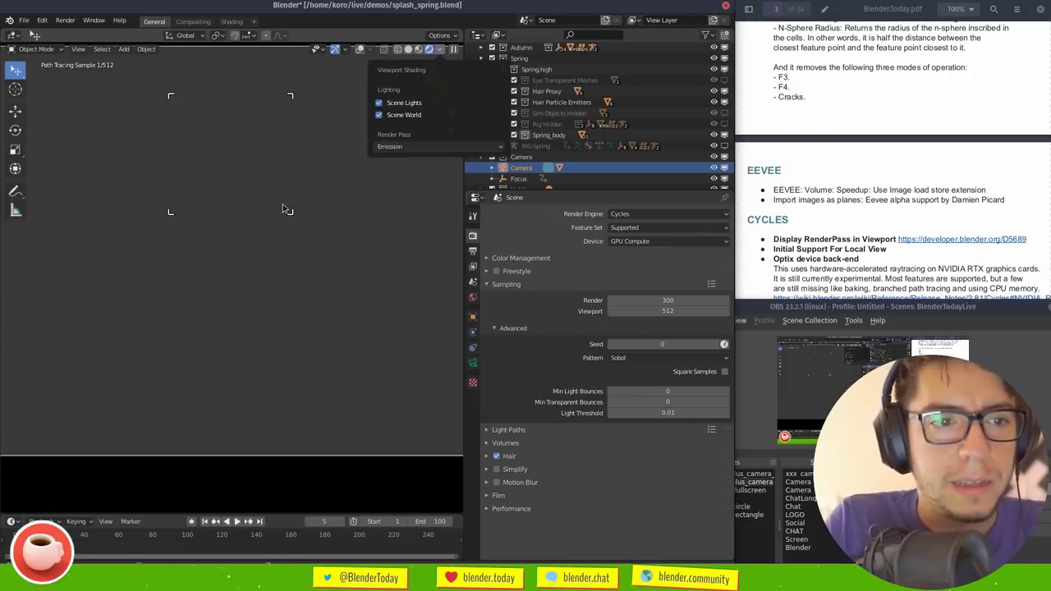
Enlarge the render region in stages until it covers the whole camera frame
scroll(359, 317, "down", 3)
key("ctrl+b")
left_click_drag(359, 422, 247, 186)
key("ctrl+b")
left_click_drag(447, 405, 82, 85)
middle_click_drag(371, 272, 342, 296, "ctrl")
key("ctrl+b")
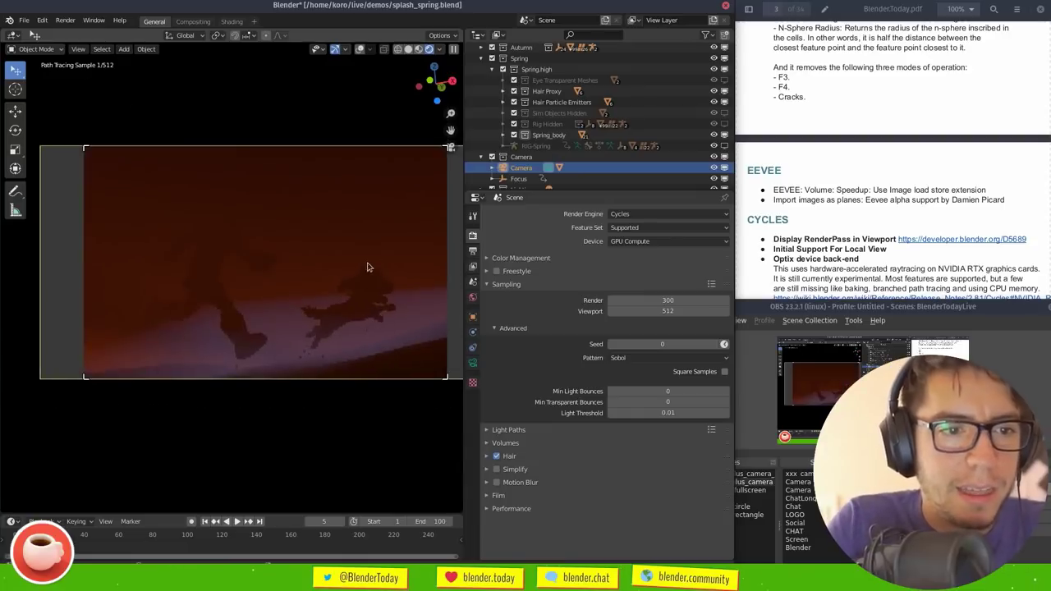
left_click_drag(448, 379, 97, 175)
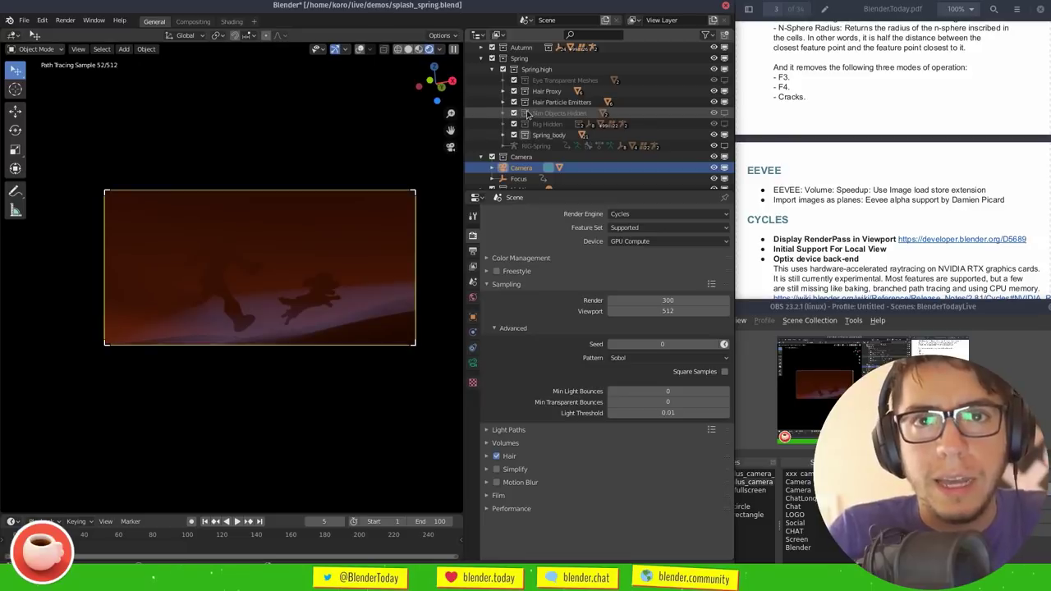
Set the viewport's render pass back to Combined
left_click(441, 50)
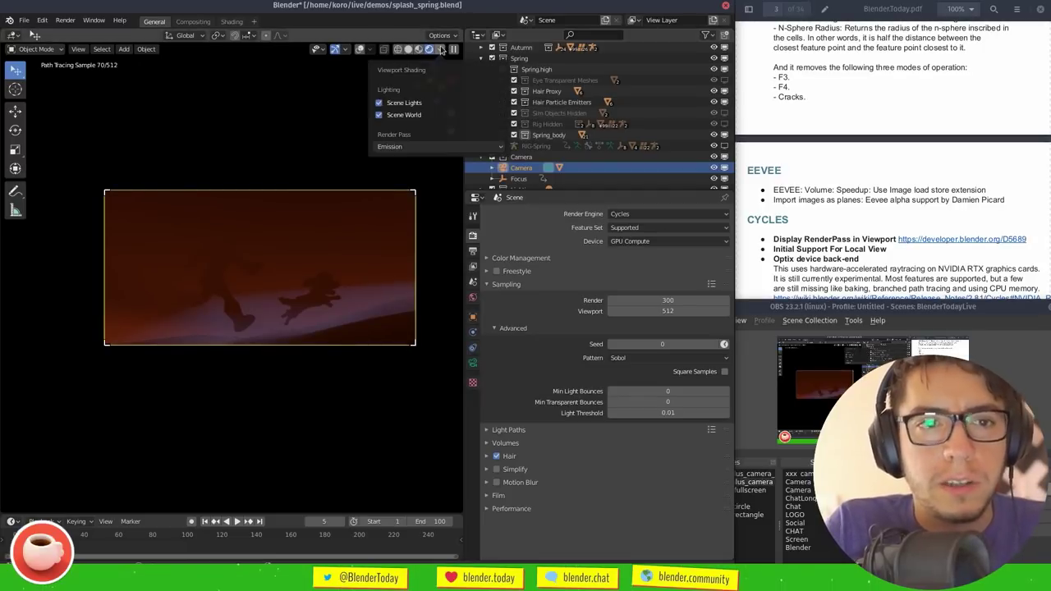
left_click(405, 146)
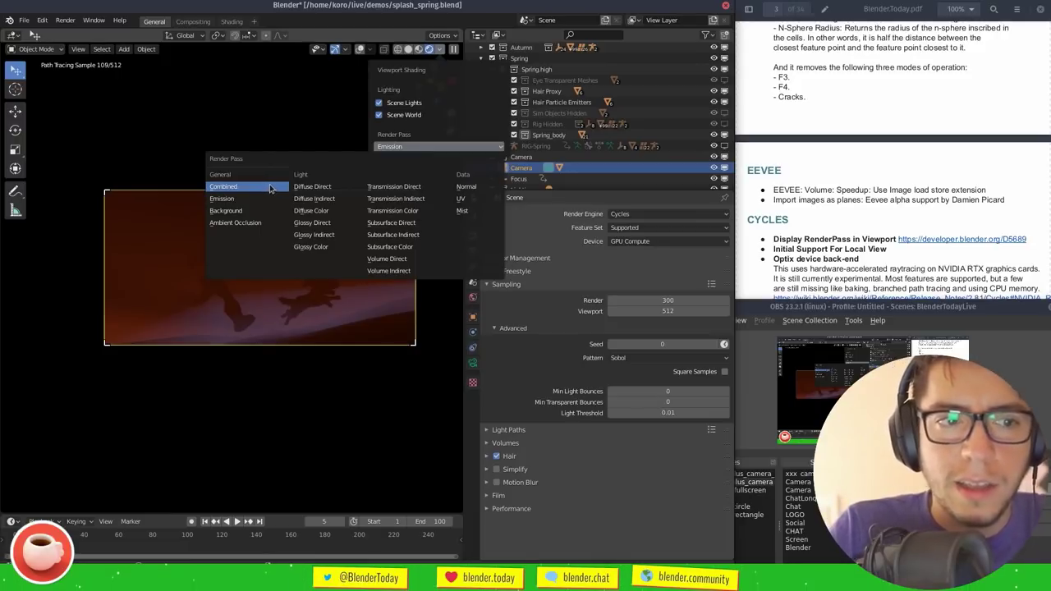
left_click(271, 189)
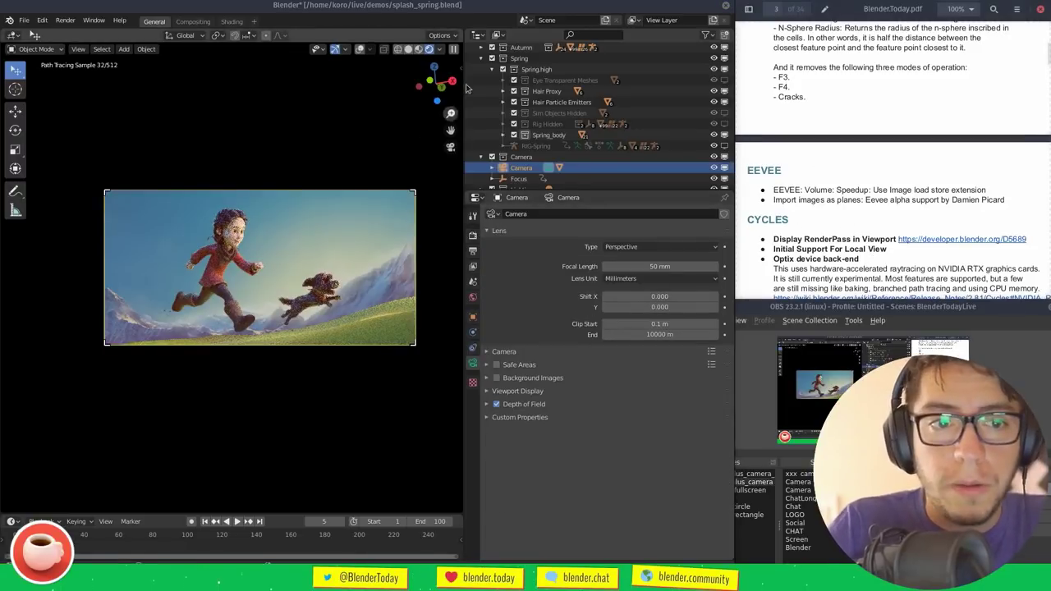
left_click(459, 64)
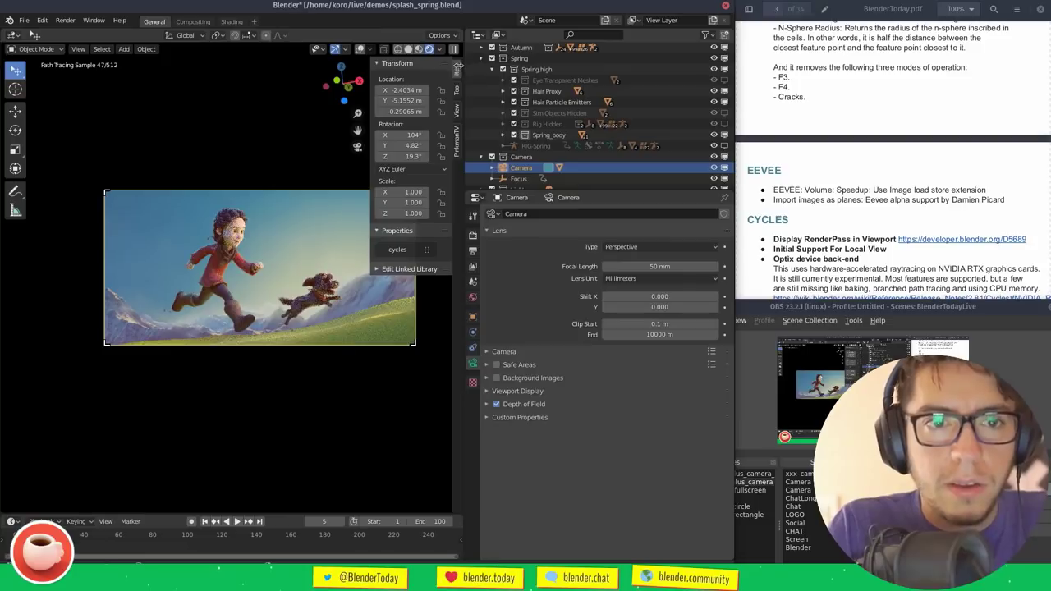
key("n")
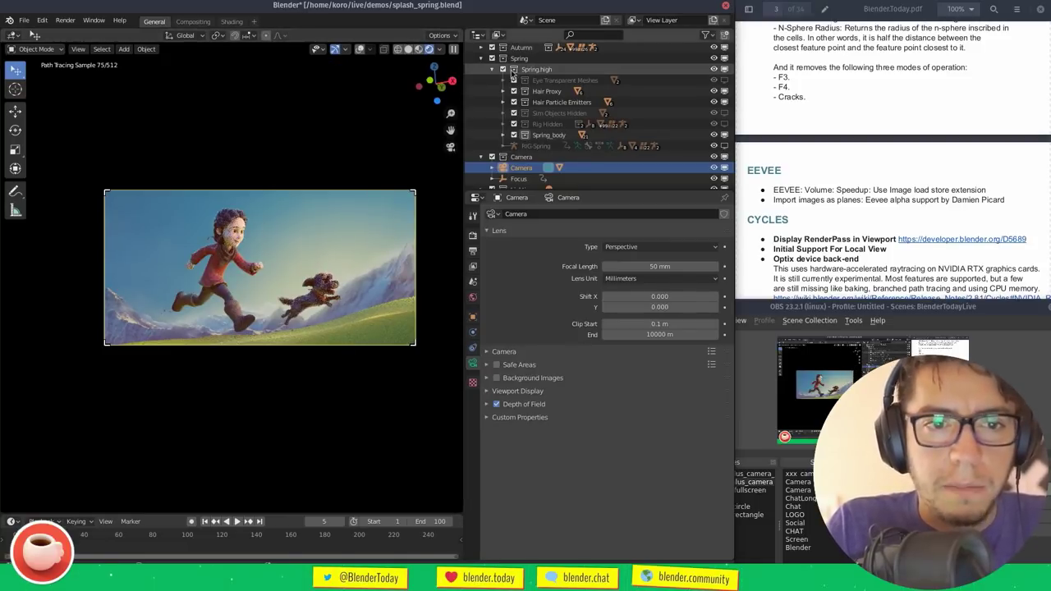
Isolate GEO-spring_body from the Spring_body collection in local view, inspect it, and return to the camera view
left_click(503, 134)
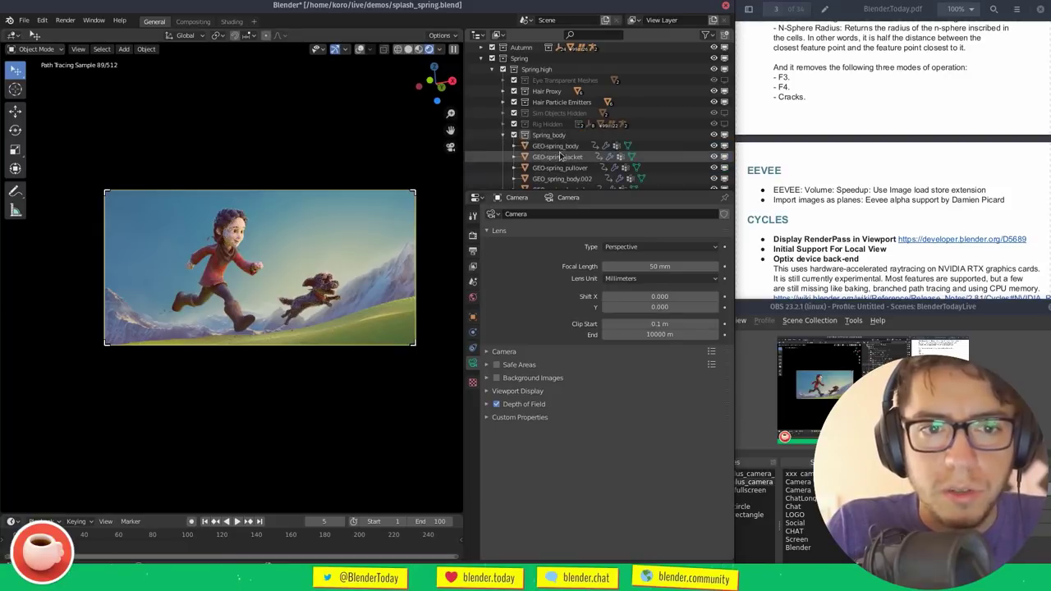
left_click(555, 145)
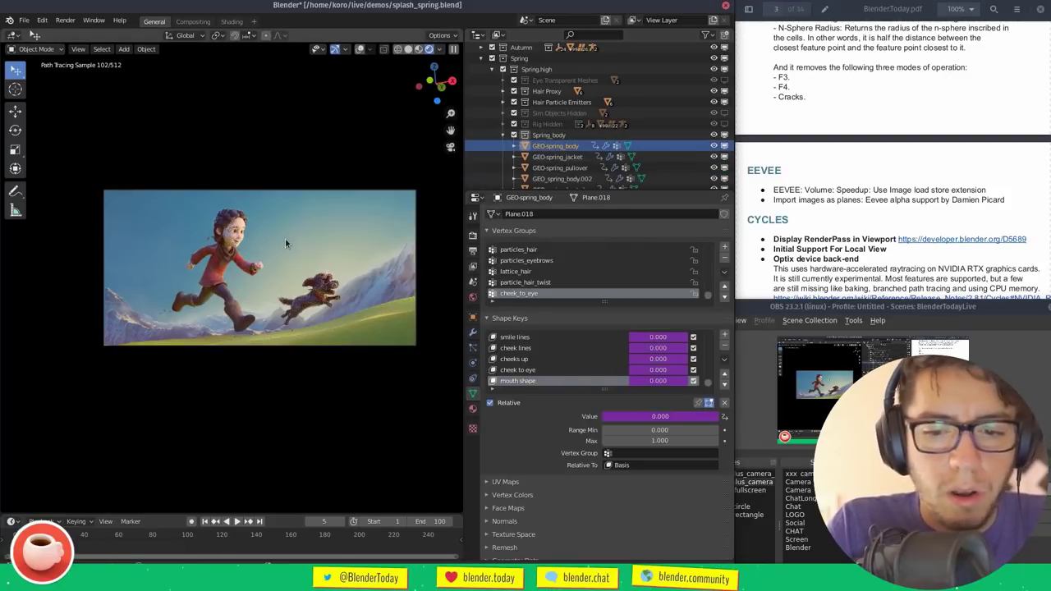
key("slash")
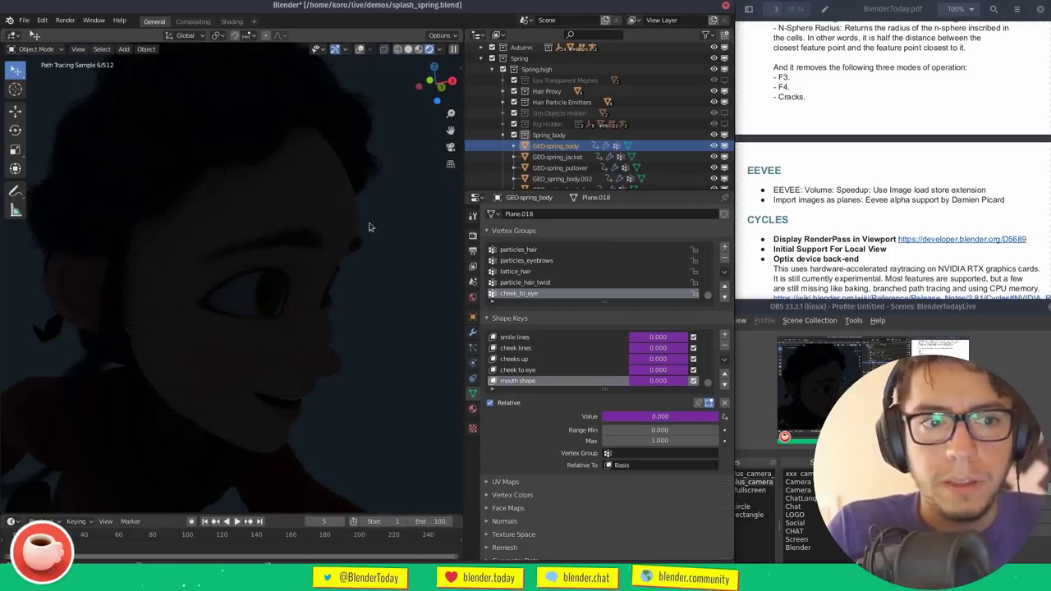
scroll(358, 255, "down", 6)
middle_click_drag(348, 280, 346, 220)
key("KP_0")
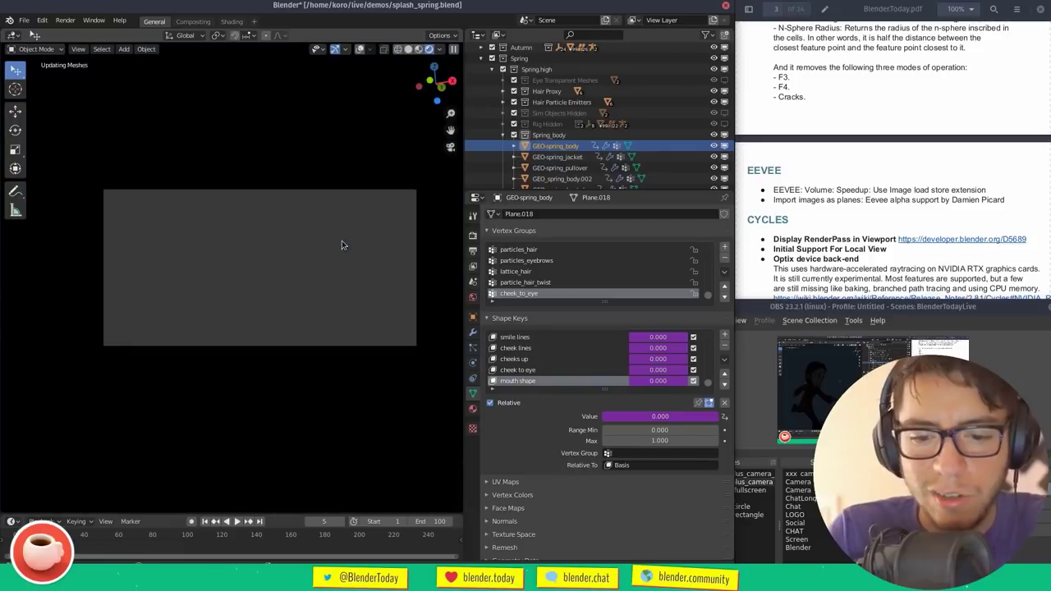
Enlarge the Outliner, collapse the Spring.high collection, and expand the Camera and Lighting collections
middle_click_drag(515, 150, 515, 122)
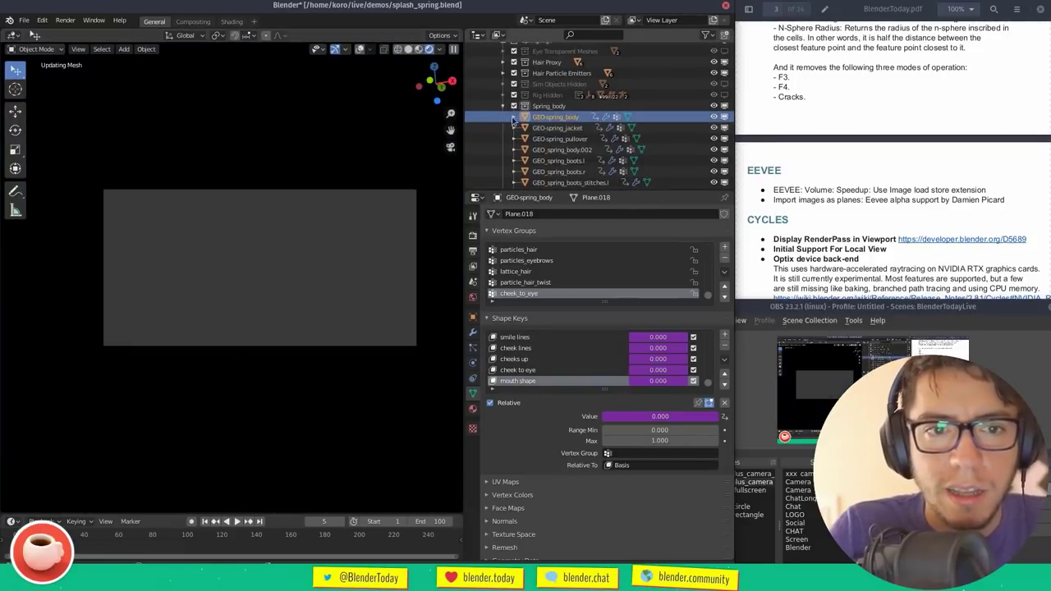
scroll(542, 115, "up", 3)
left_click_drag(549, 191, 550, 346)
scroll(495, 120, "up", 3)
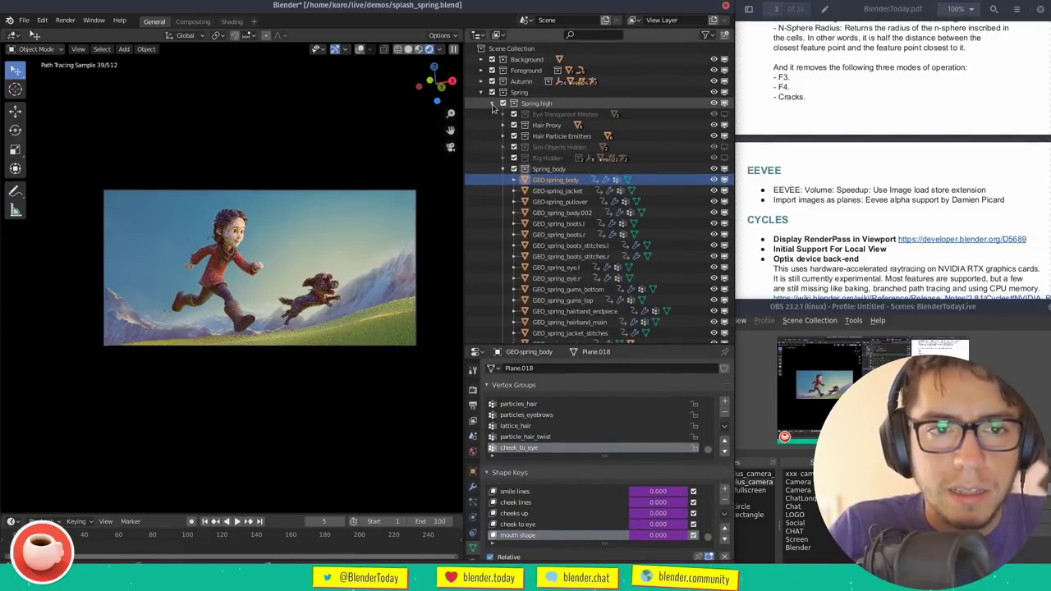
left_click(495, 105)
left_click(481, 113)
left_click(481, 146)
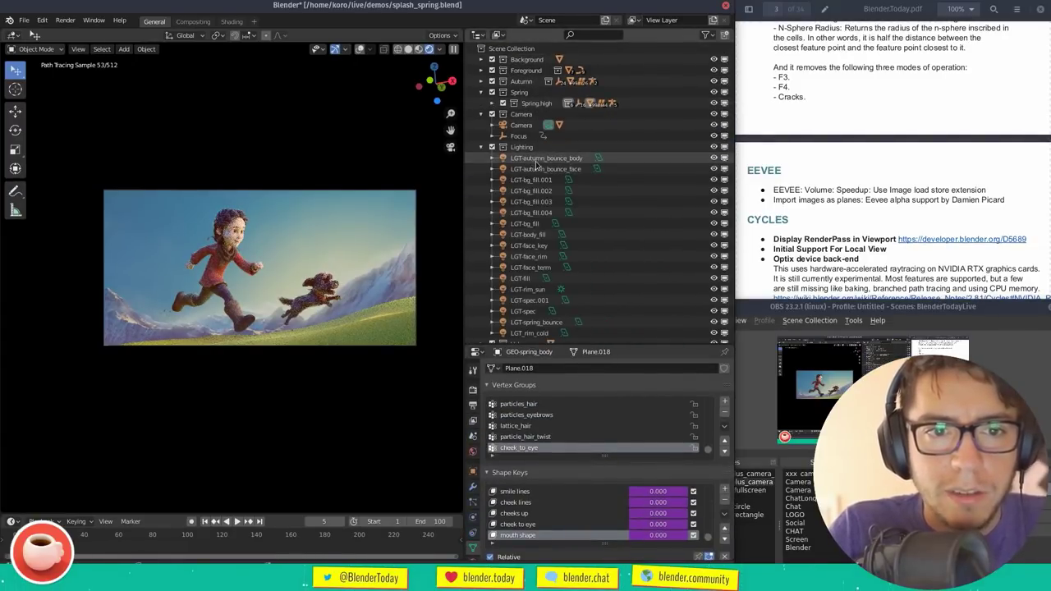
Select all lights in the Lighting collection, from LGT-autumn_bounce_body through LGT_rim_cold
left_click(532, 180)
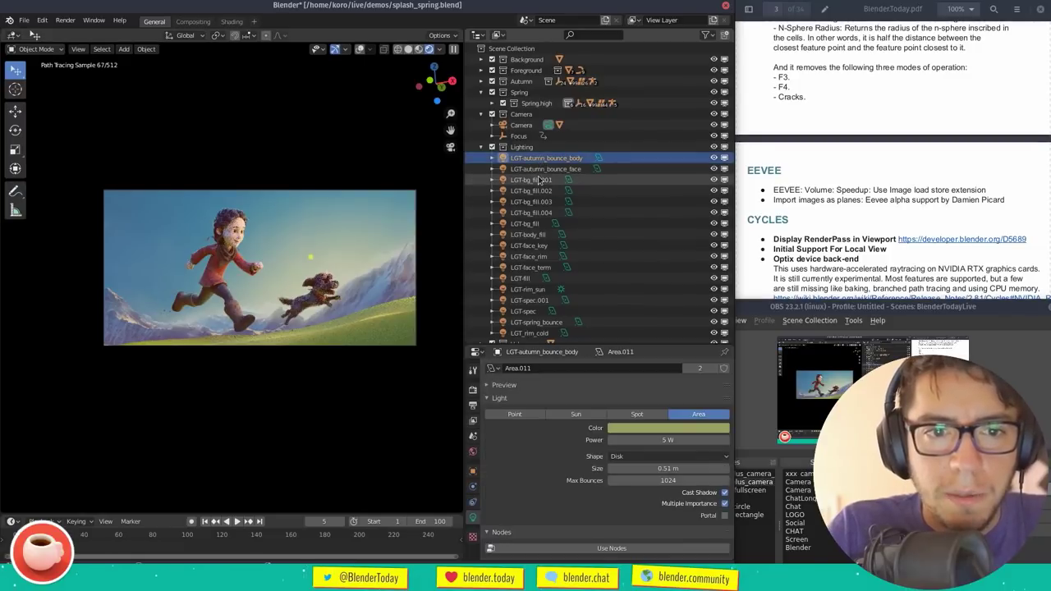
left_click(529, 289, "ctrl")
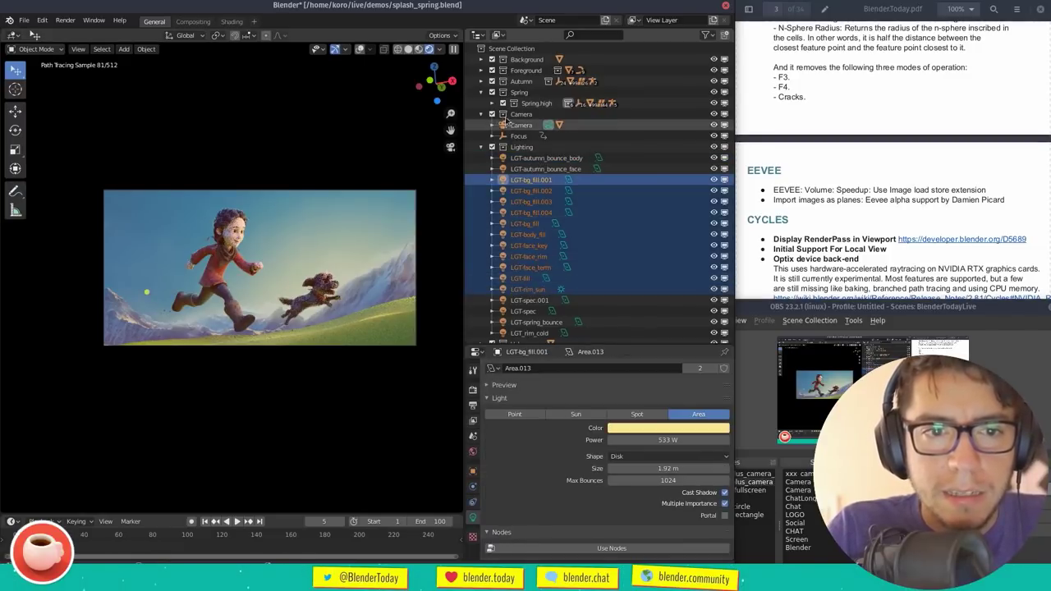
left_click(529, 333)
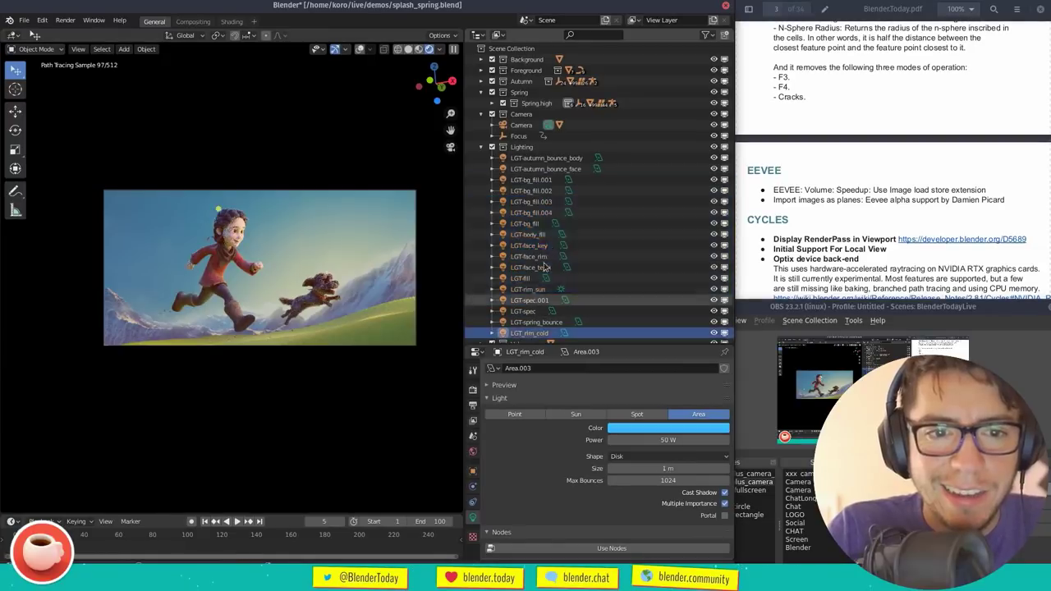
left_click(534, 158, "shift")
Add GEO-spring_body from Spring_body to the selected lights, isolate them in local view, and frame the head
left_click(492, 102)
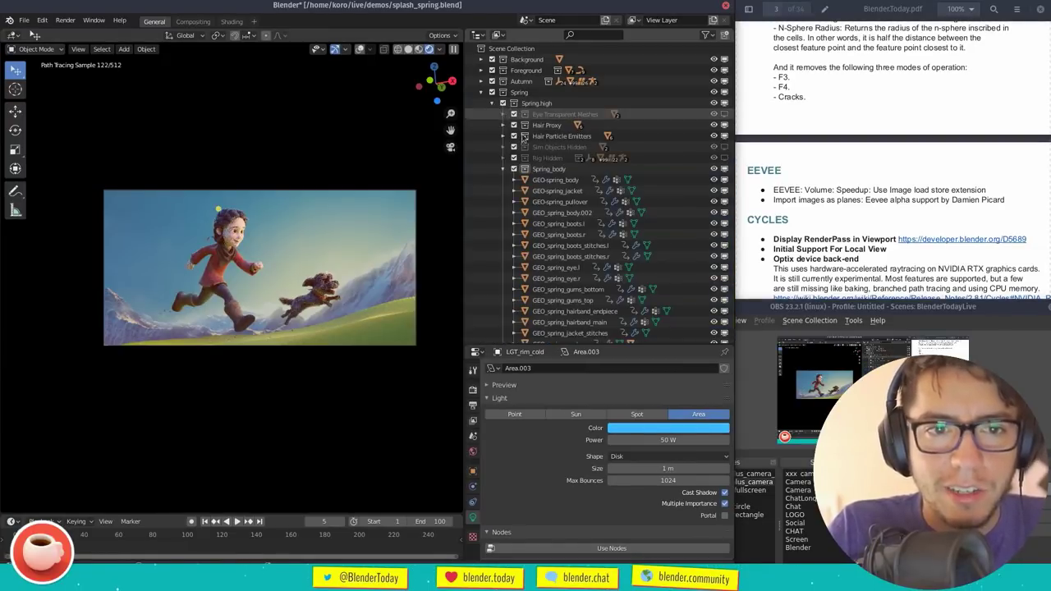
left_click(502, 169)
left_click(561, 180)
key("KP_Divide")
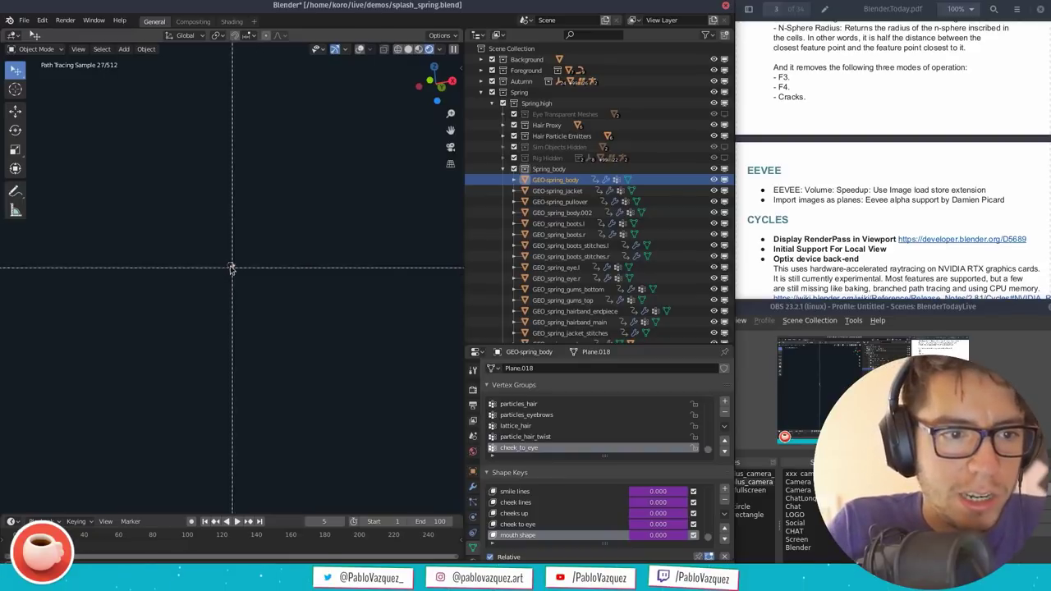
key("KP_Decimal")
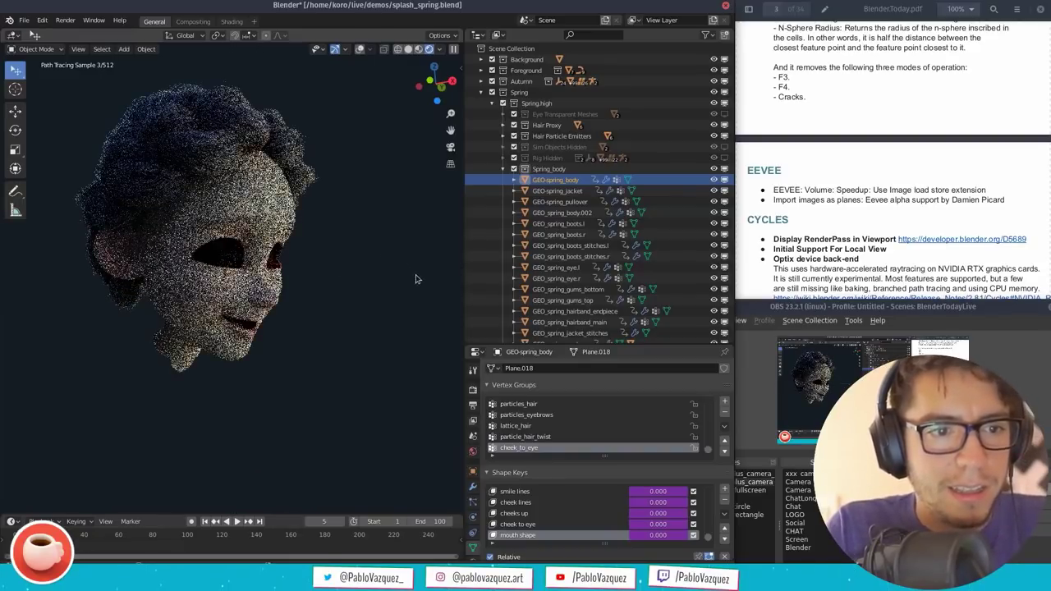
Inspect the lit, isolated head up close, return to the camera view, and fit the camera frame
mouse_move(396, 270)
middle_mouse_down()
mouse_move(418, 267)
mouse_move(384, 252)
mouse_move(399, 183)
middle_mouse_up()
scroll(384, 251, "up", 3)
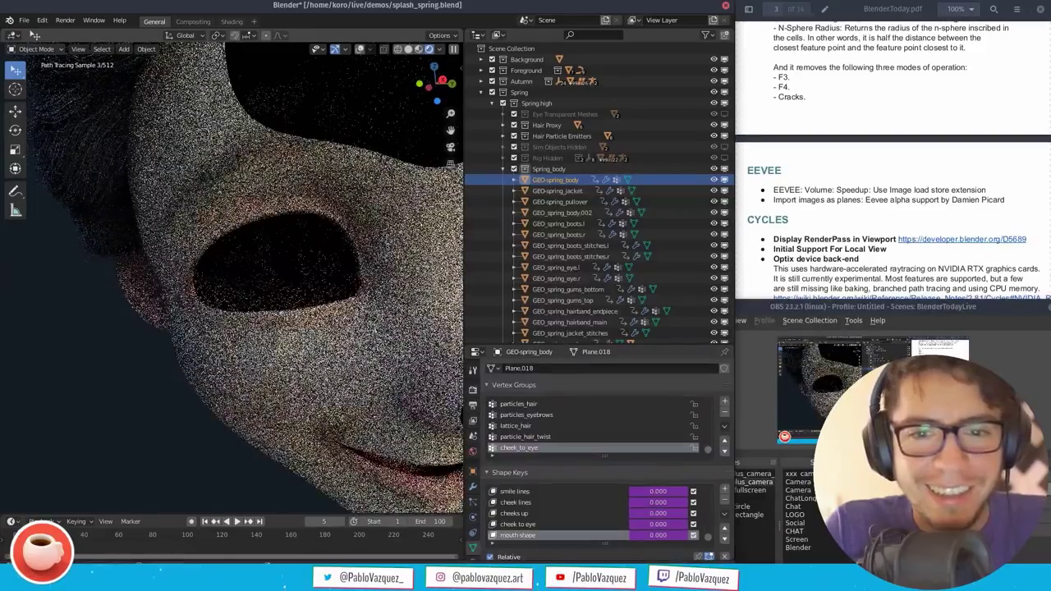
scroll(324, 339, "down", 3)
key("KP_0")
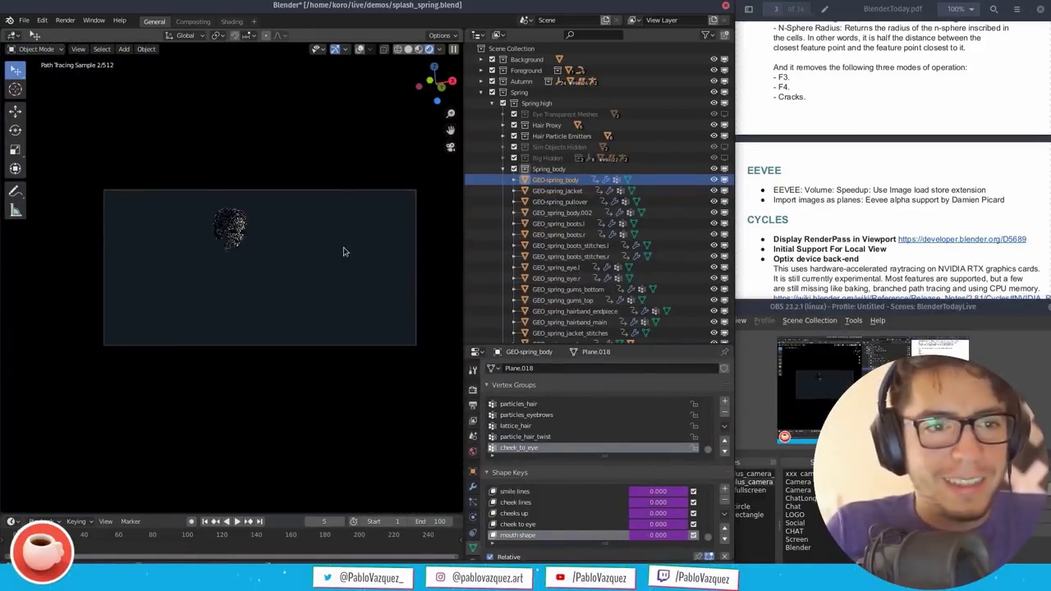
key("Home")
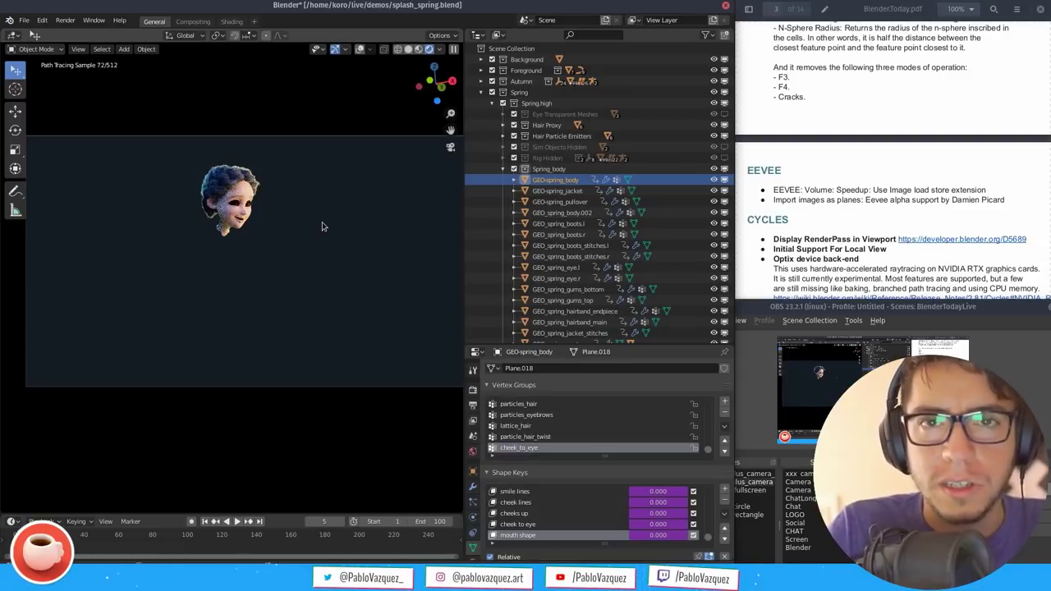
Switch the viewport to Solid shading and examine the isolated head up close
key("z")
left_click(437, 315)
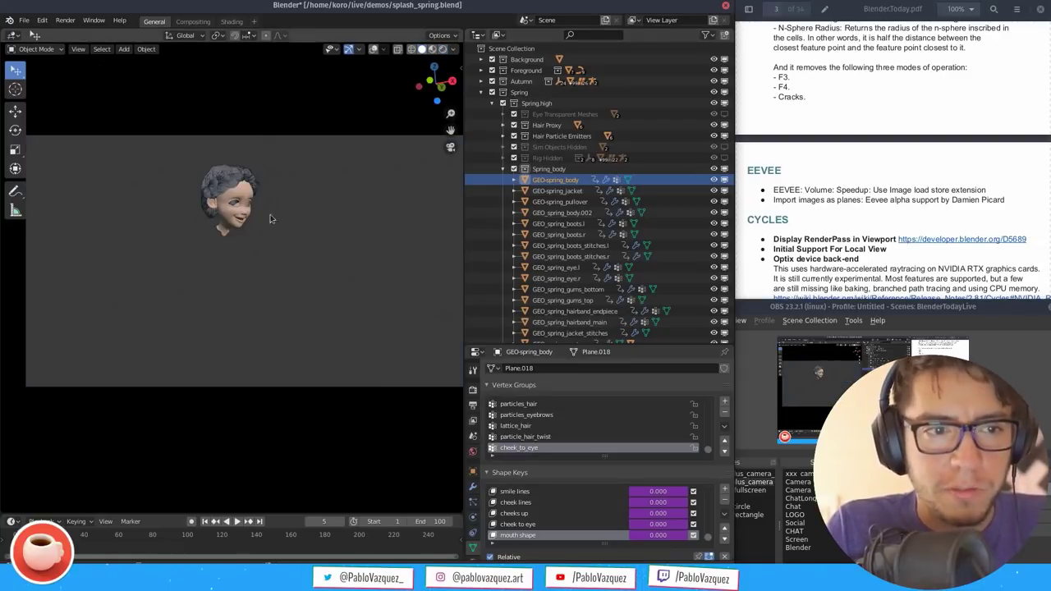
scroll(329, 199, "up", 8)
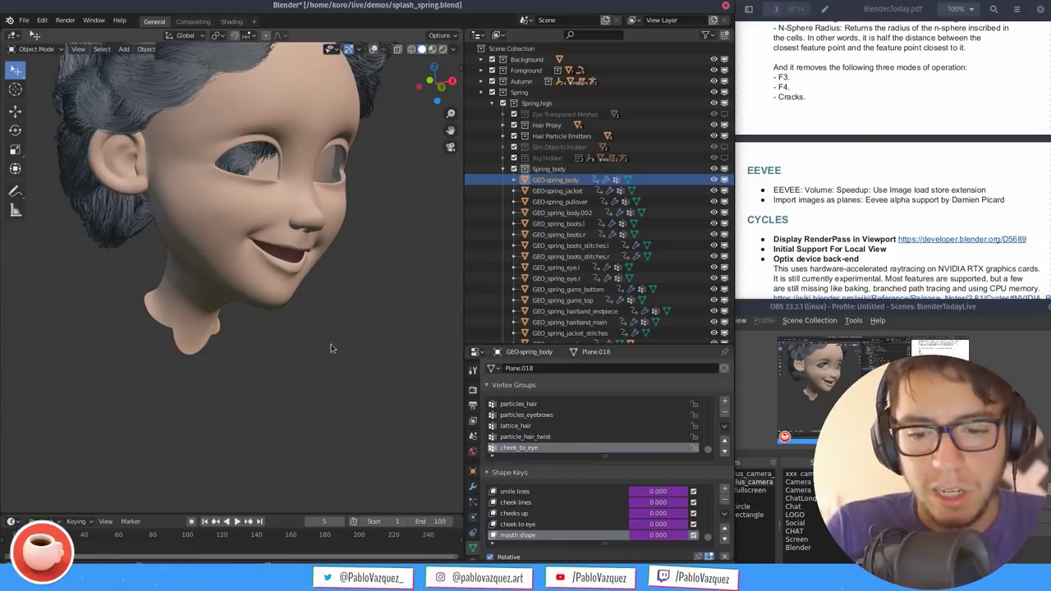
Return to the full scene in the camera view outside local view and restore Rendered shading
key("KP_0")
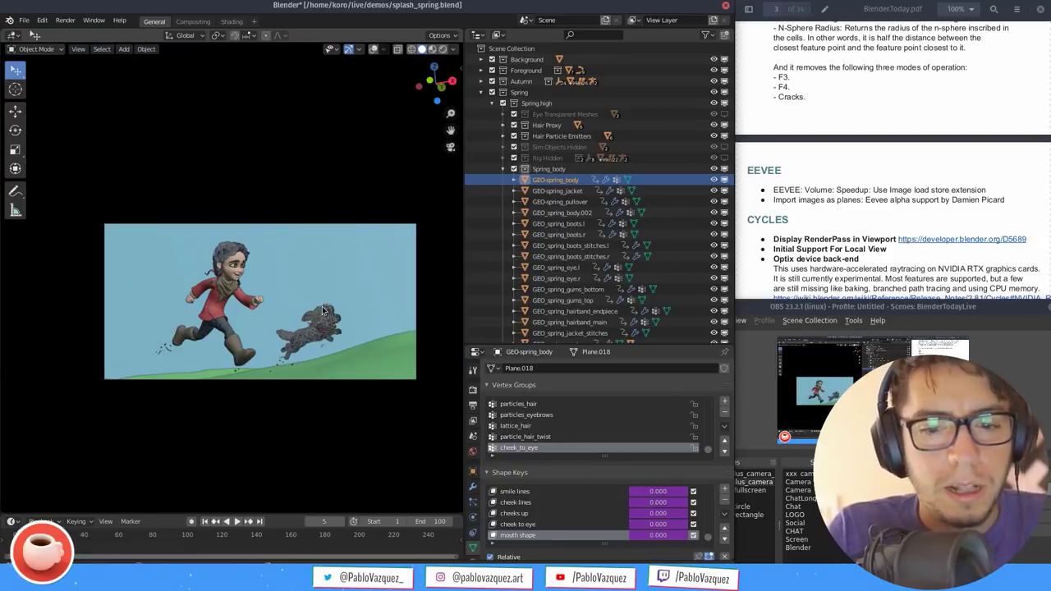
key("KP_Divide")
key("KP_Divide")
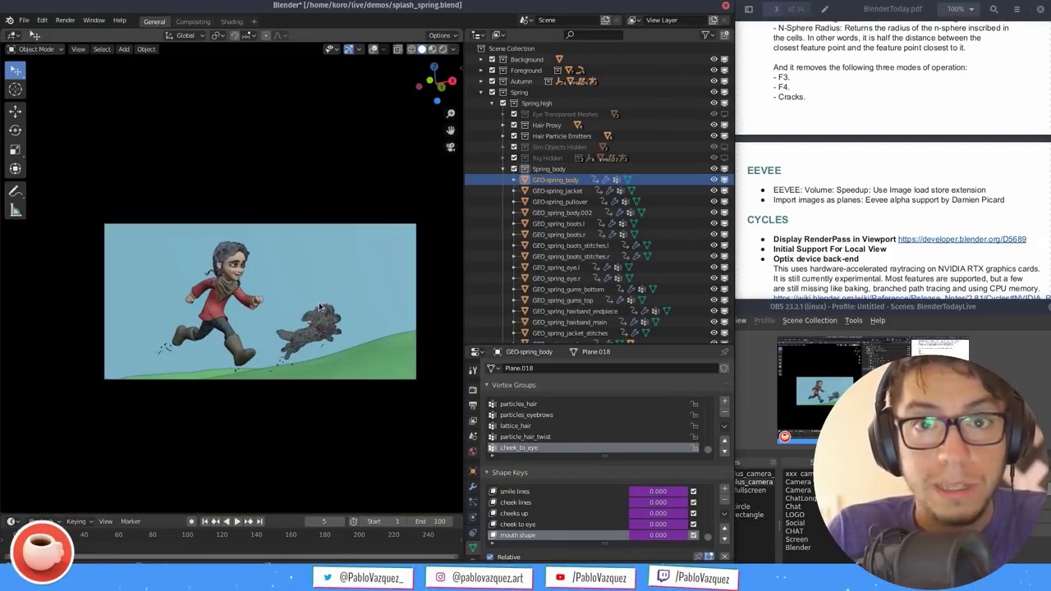
key("z")
left_click(336, 231)
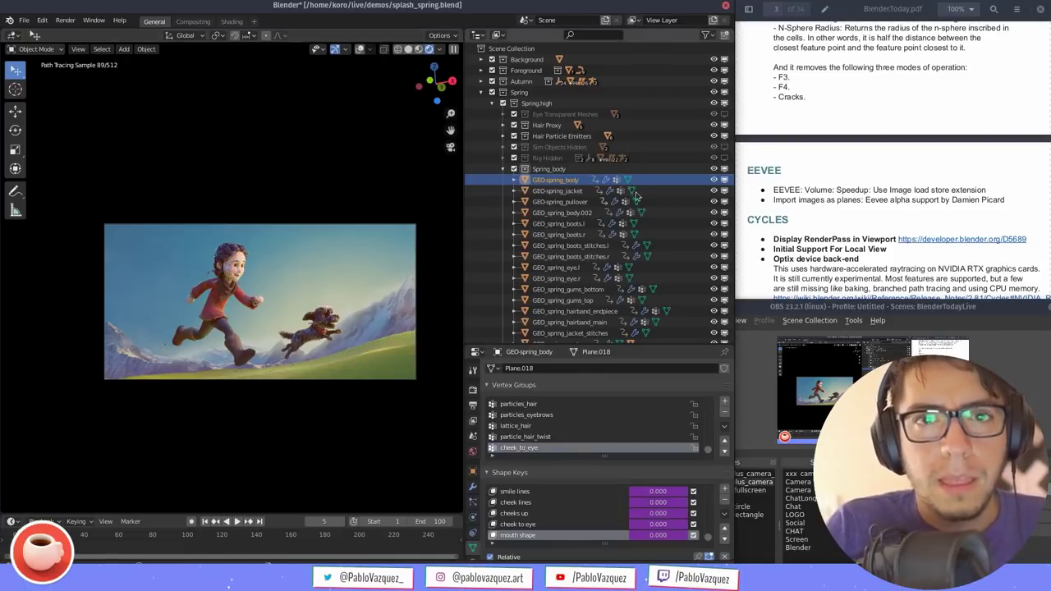
Collapse the Spring_body collection and open the Outliner's filter options
scroll(559, 150, "down", 3)
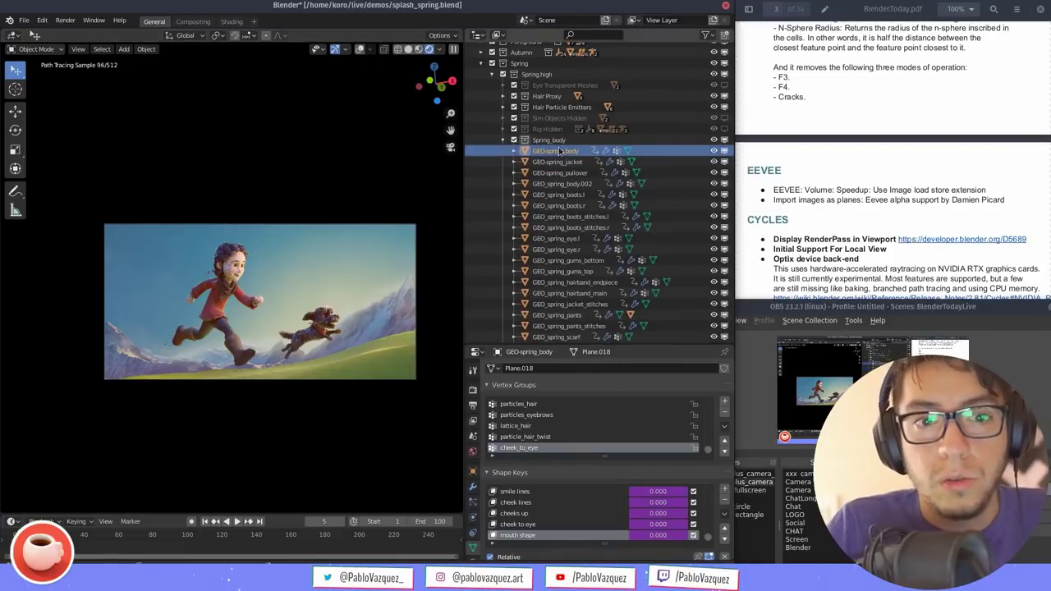
left_click(502, 140)
scroll(542, 189, "down", 1)
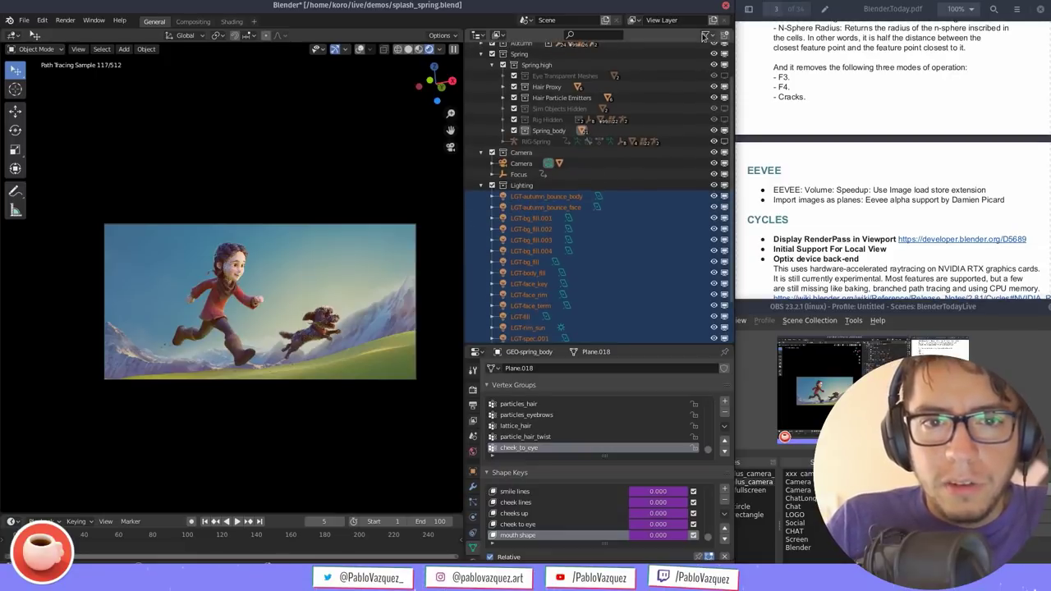
left_click(706, 35)
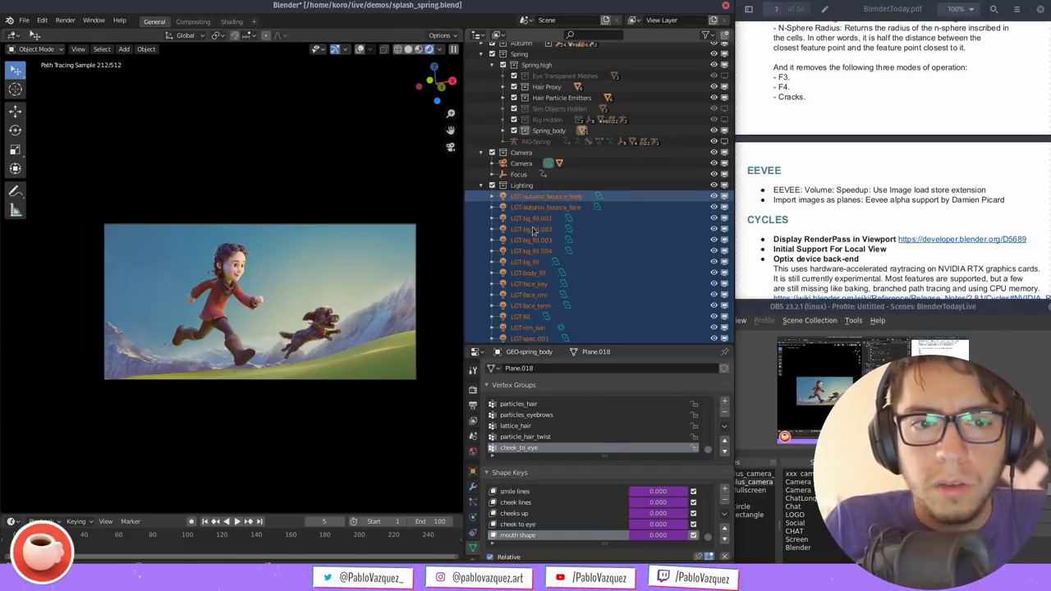
Select the LGT-autumn_bounce_body light on its own, followed by the LGT-bg_fill light
left_click(542, 197)
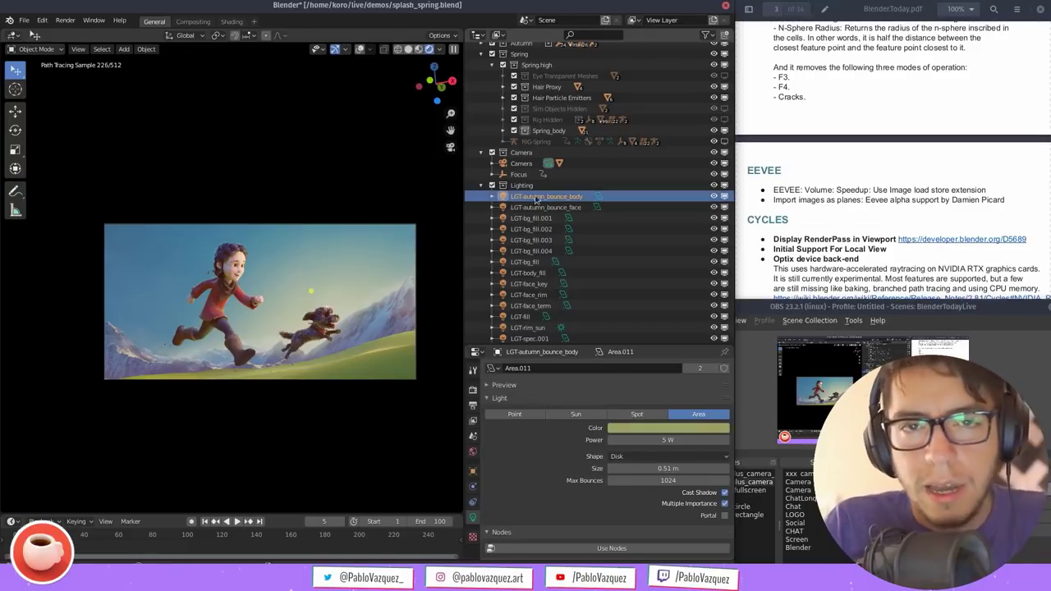
scroll(532, 254, "down", 2)
scroll(531, 254, "up", 1)
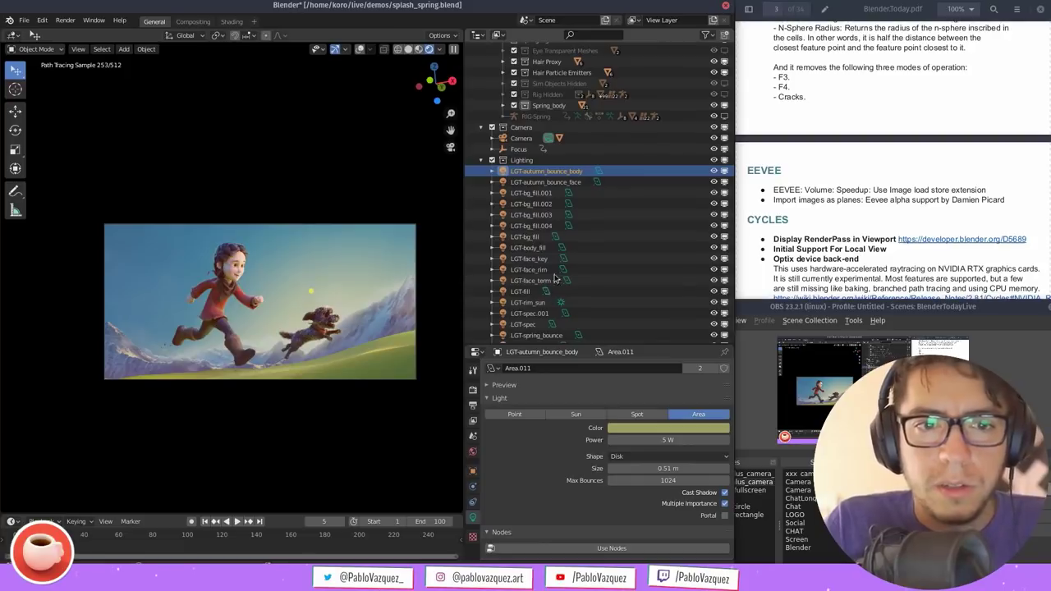
left_click(525, 237)
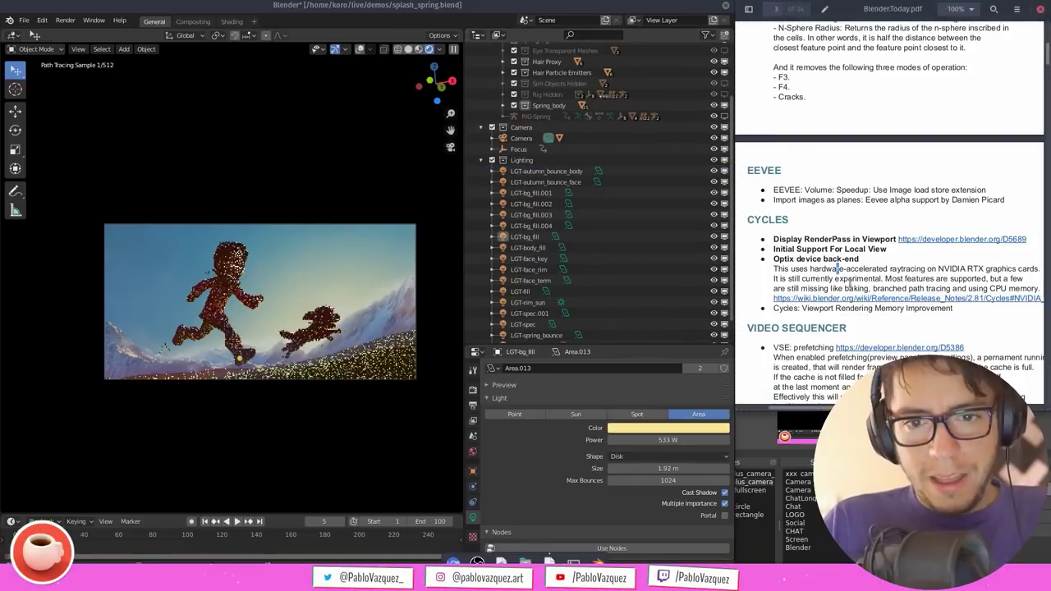
Limit the viewport's render region to the running dog's head and front paw
middle_click_drag(352, 284, 357, 262)
scroll(359, 267, "up", 5)
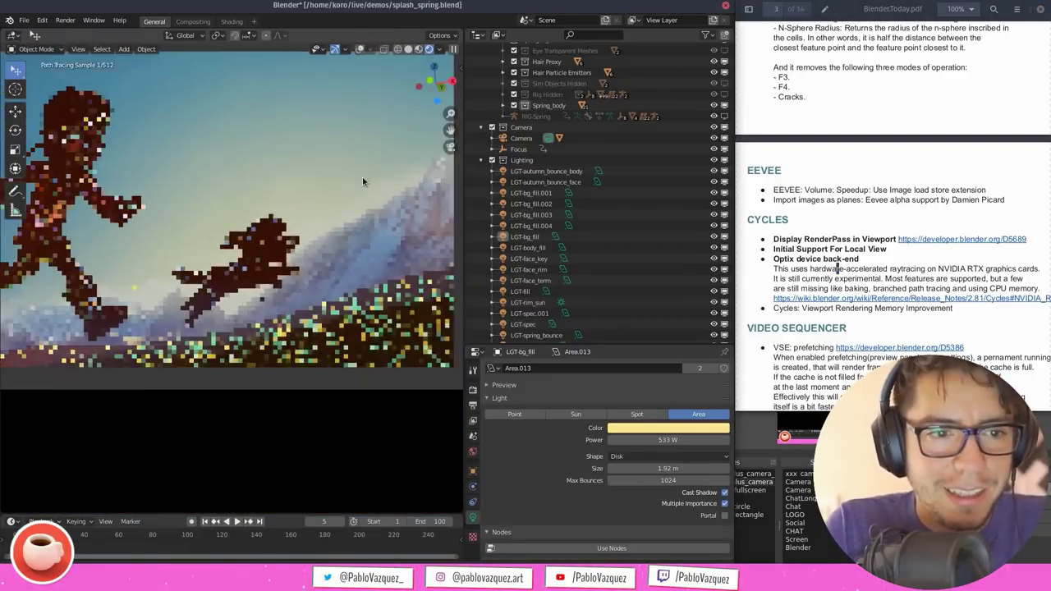
middle_click_drag(363, 178, 375, 142, "ctrl")
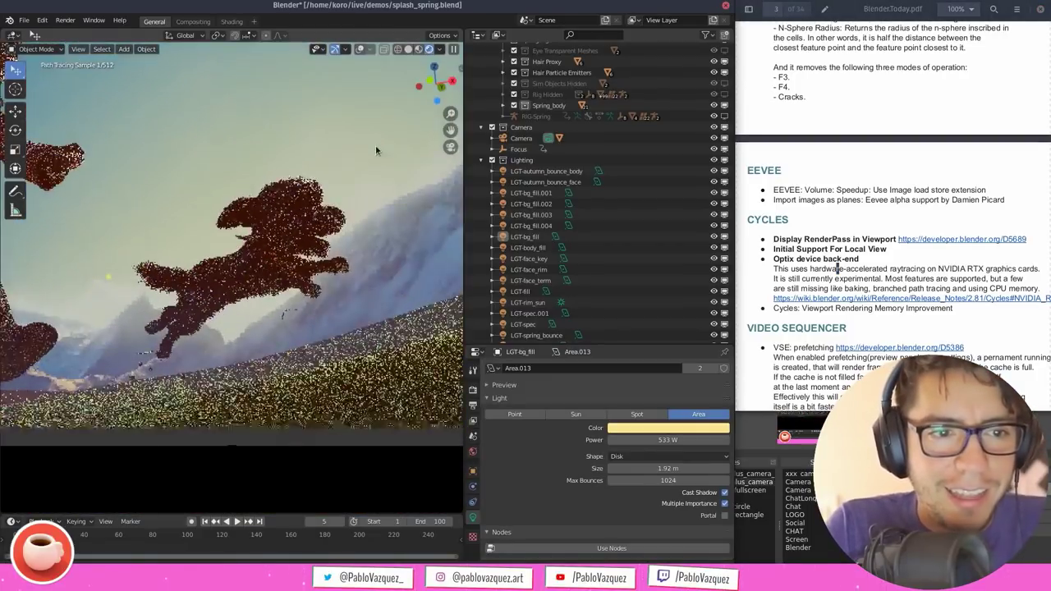
key("ctrl+b")
left_click_drag(392, 291, 283, 205)
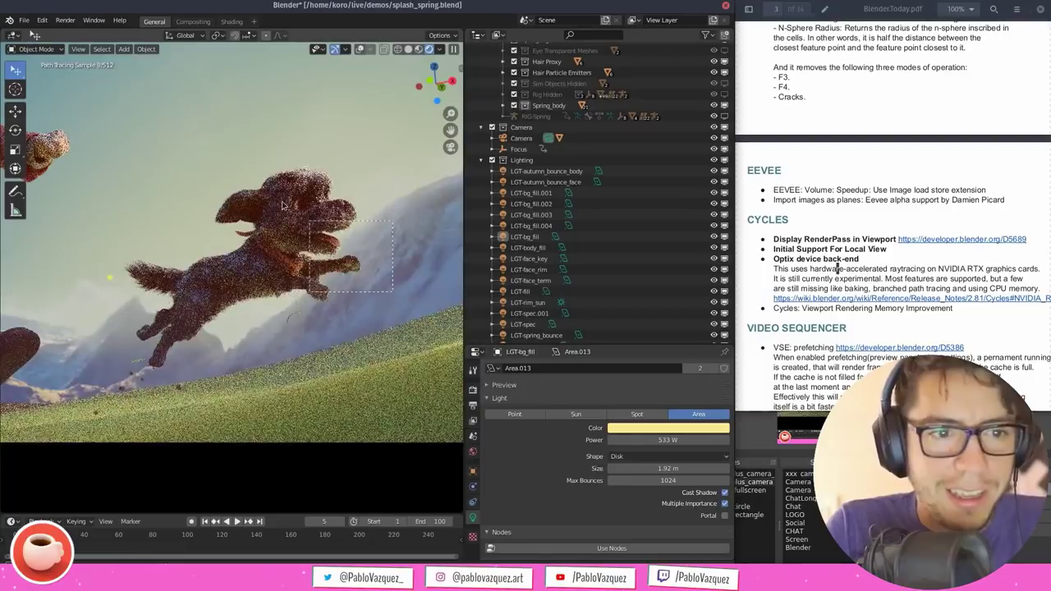
Narrow the render region to the dog's muzzle and open mouth for a close-up
scroll(282, 206, "up", 5)
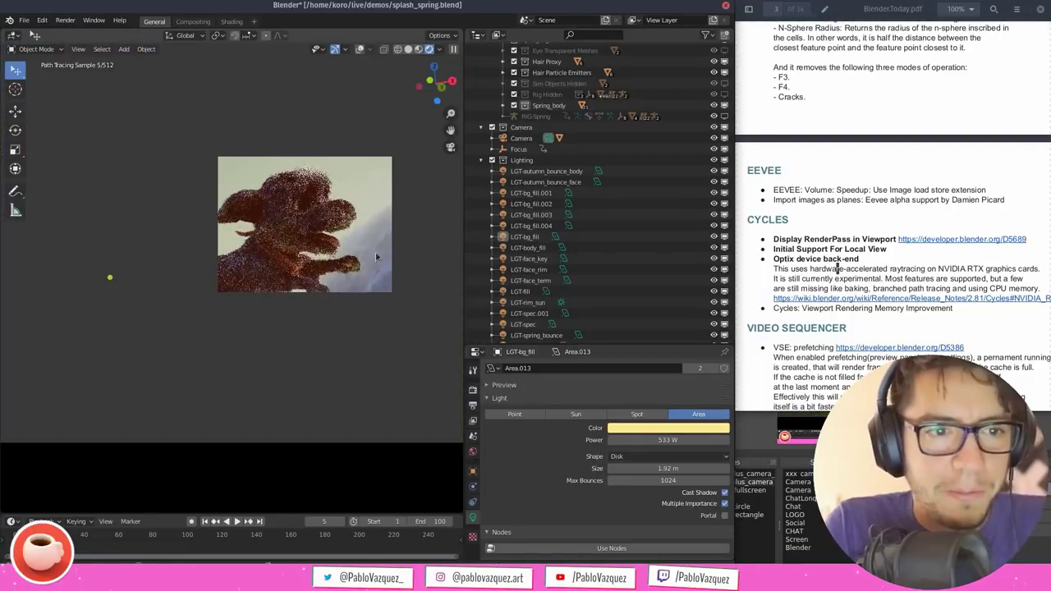
middle_click_drag(281, 206, 249, 204, "shift")
key("ctrl+b")
left_click_drag(395, 315, 246, 191)
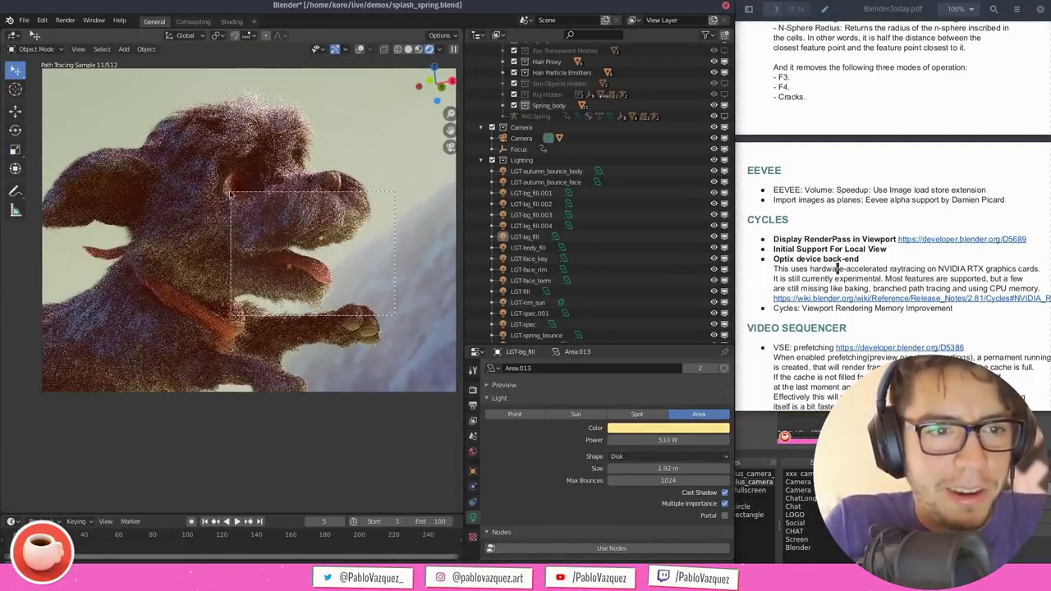
scroll(357, 264, "up", 5)
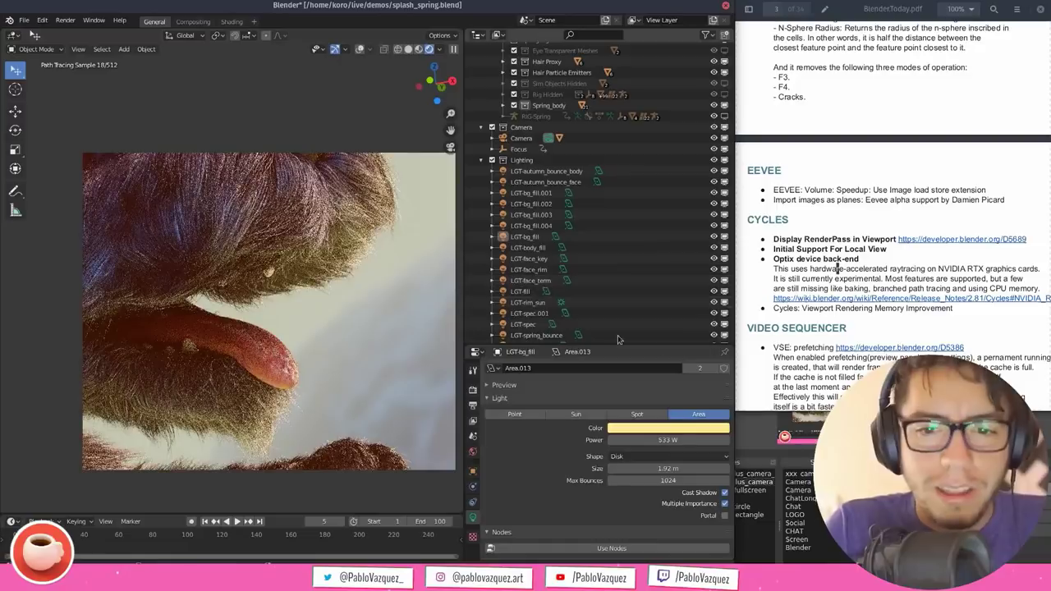
Open the System settings in Preferences to show the Cycles Render Devices, and move the window clear of the top edge
left_click(477, 562)
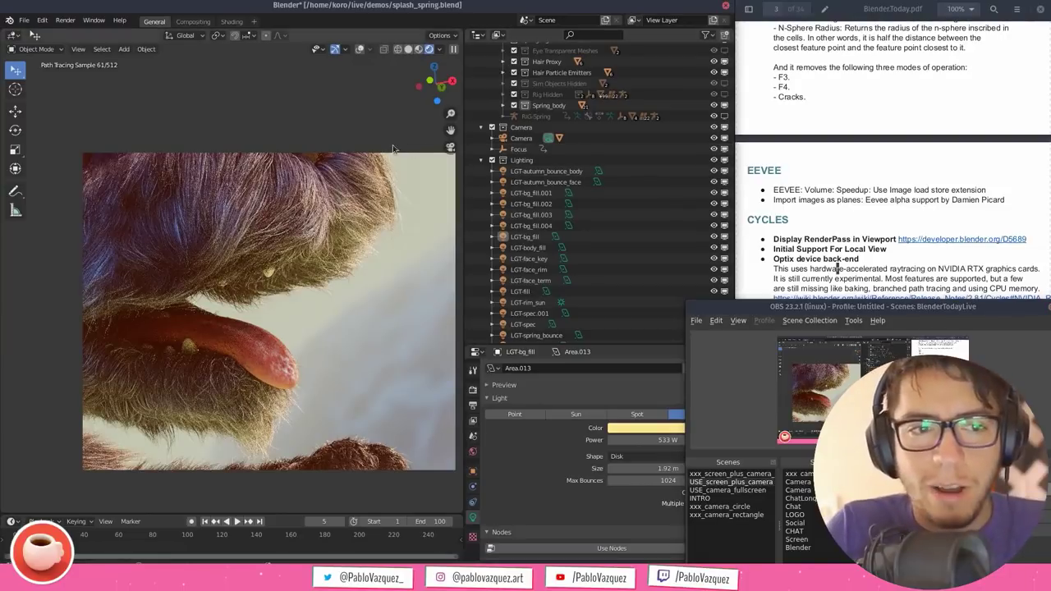
key("F4")
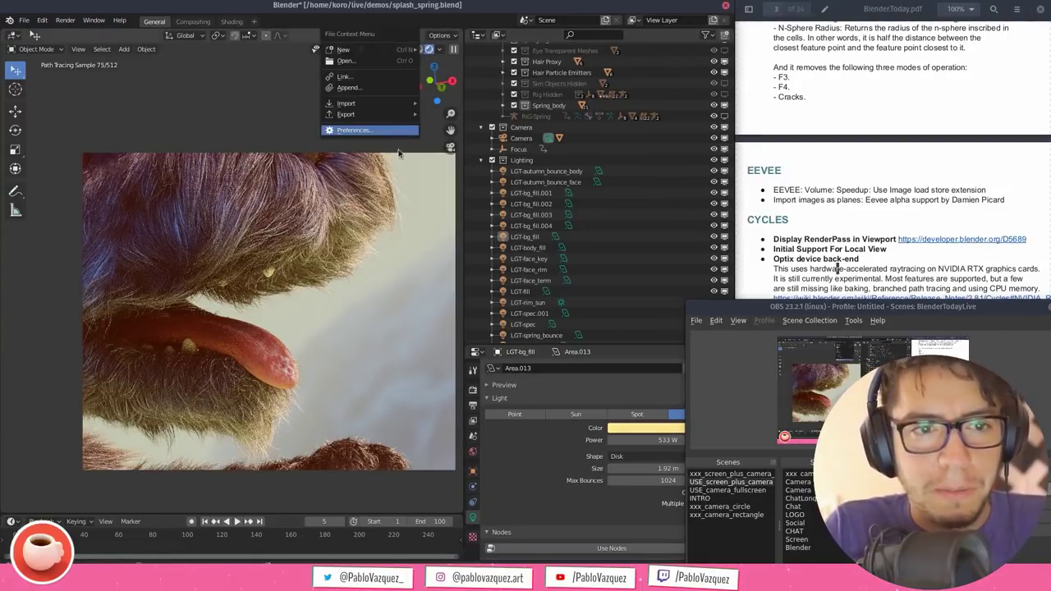
left_click(402, 133)
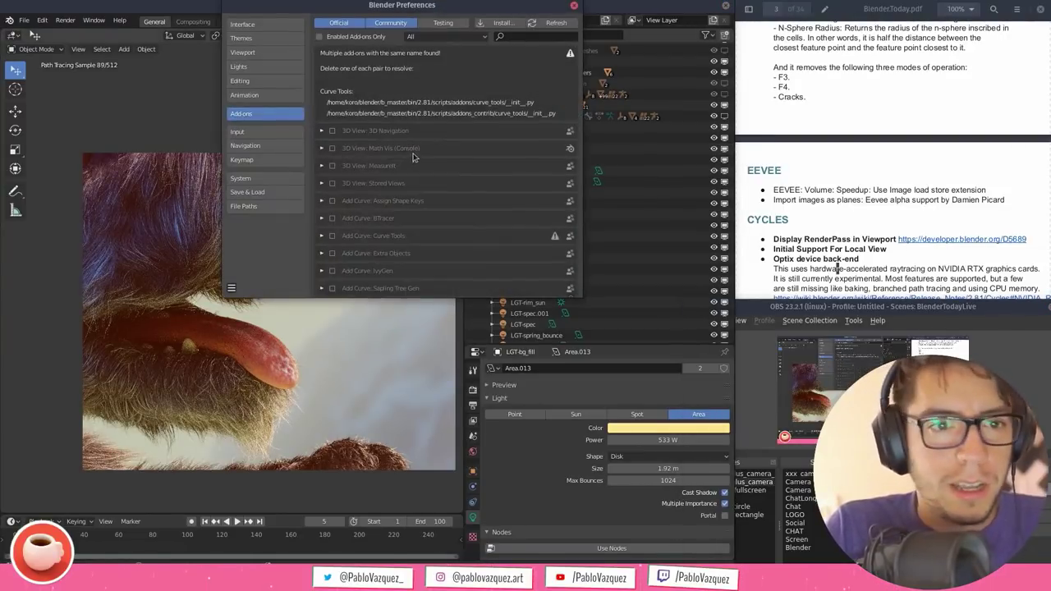
left_click_drag(450, 181, 652, 215, "alt")
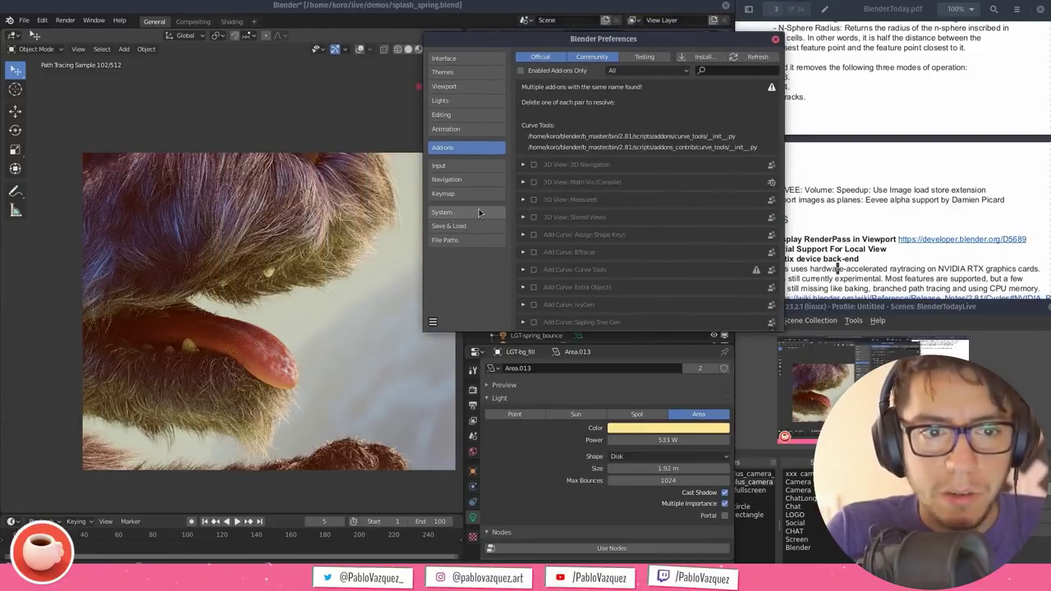
left_click(478, 210)
middle_click_drag(622, 116, 624, 167, "ctrl")
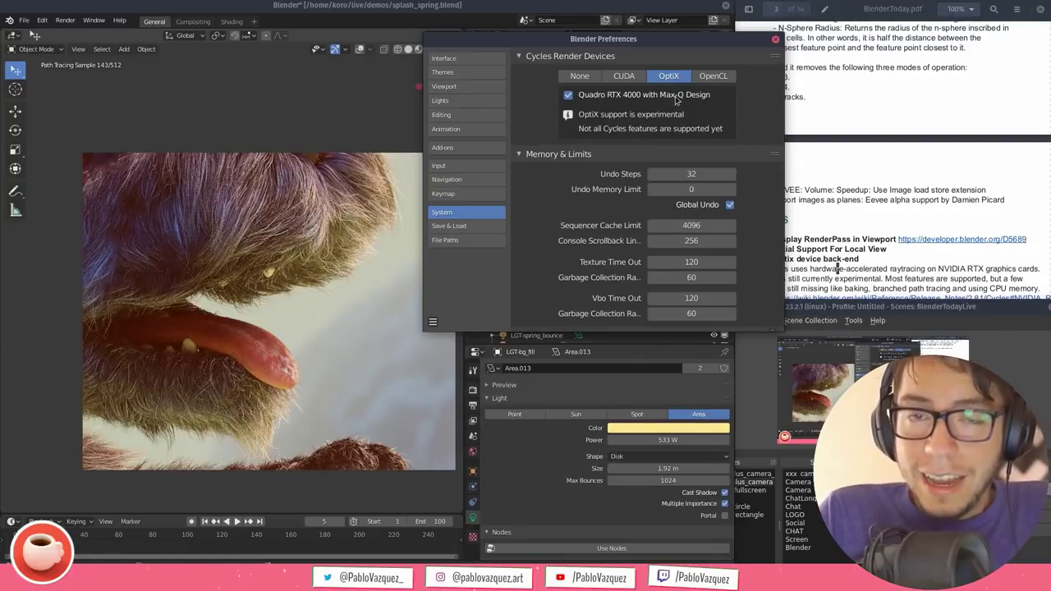
left_click_drag(674, 45, 675, 137)
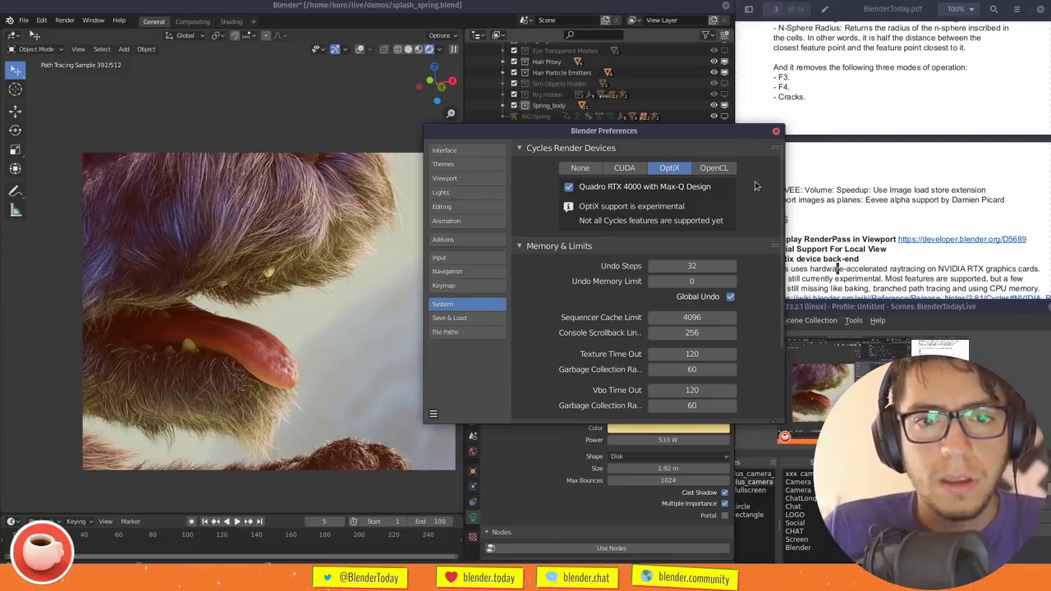
Close the Preferences window and highlight the "Cycles: Viewport Rendering Memory Improvement" line in the BlenderToday.pdf notes
left_click_drag(750, 138, 751, 143)
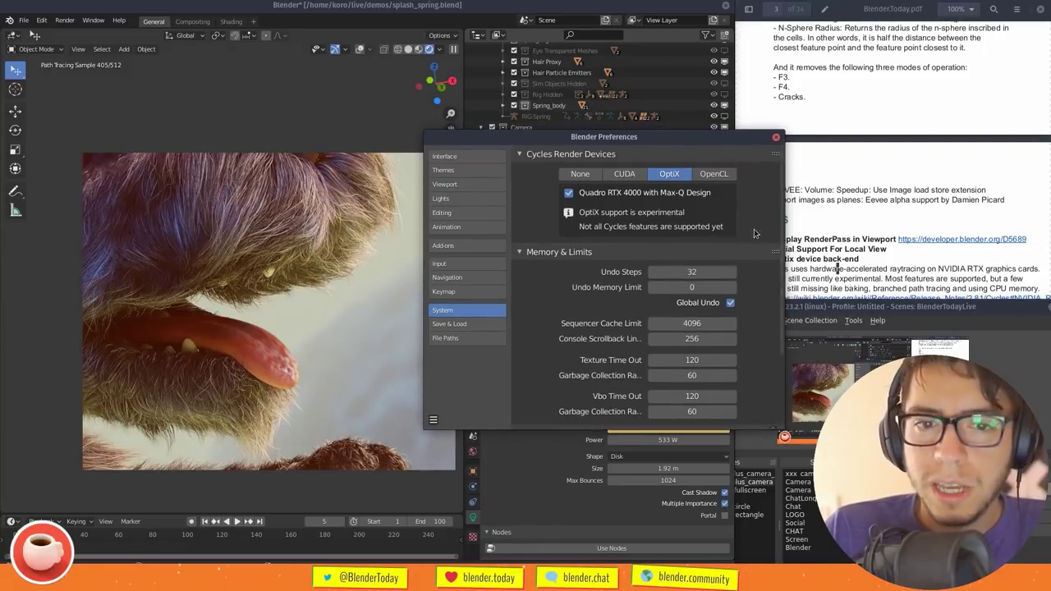
left_click(849, 273)
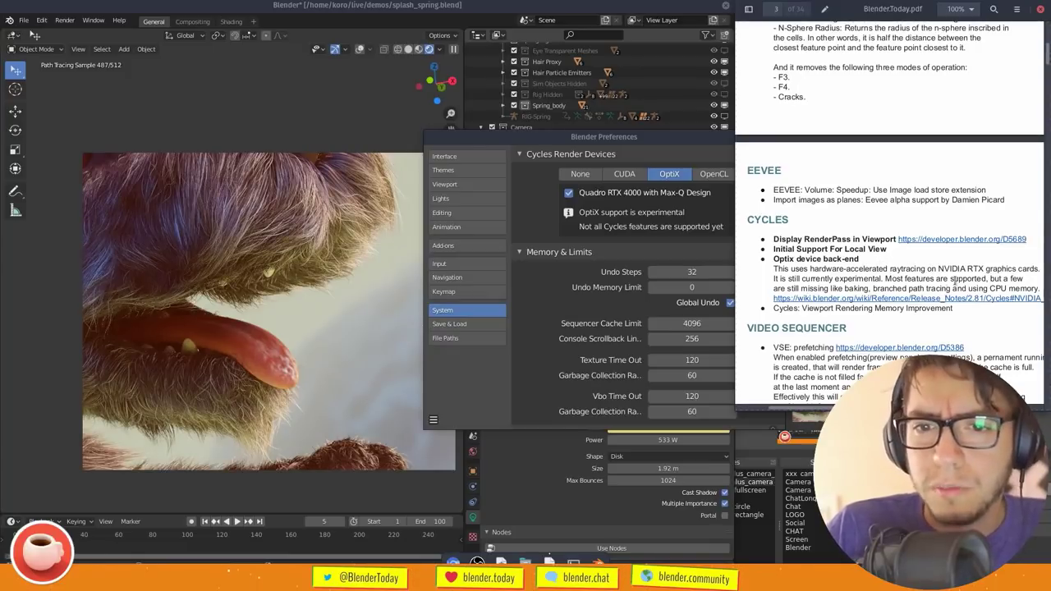
scroll(1046, 55, "down", 3)
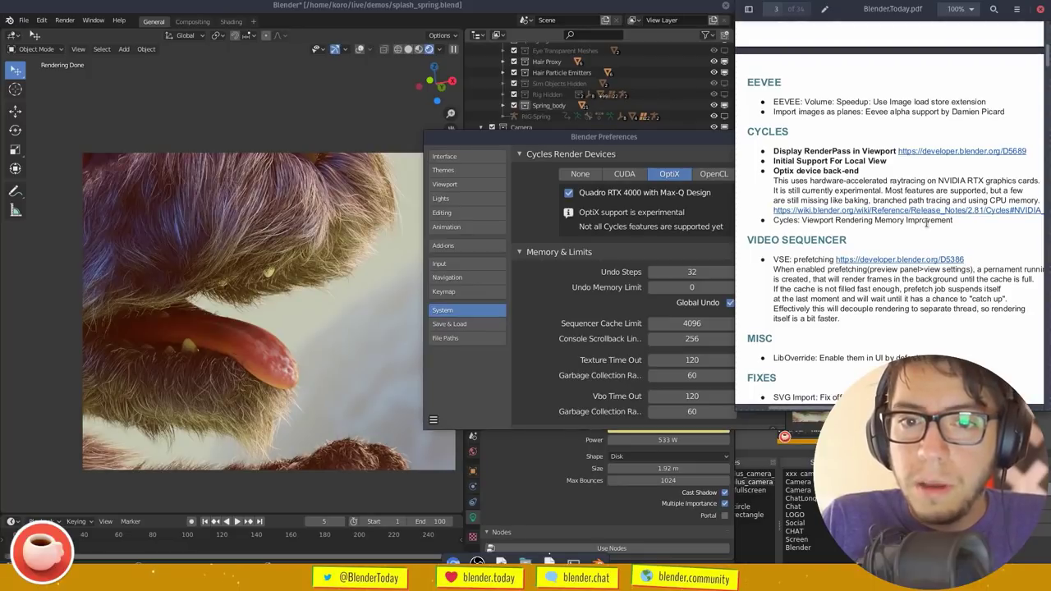
left_click_drag(698, 138, 711, 159)
left_click_drag(784, 161, 791, 257)
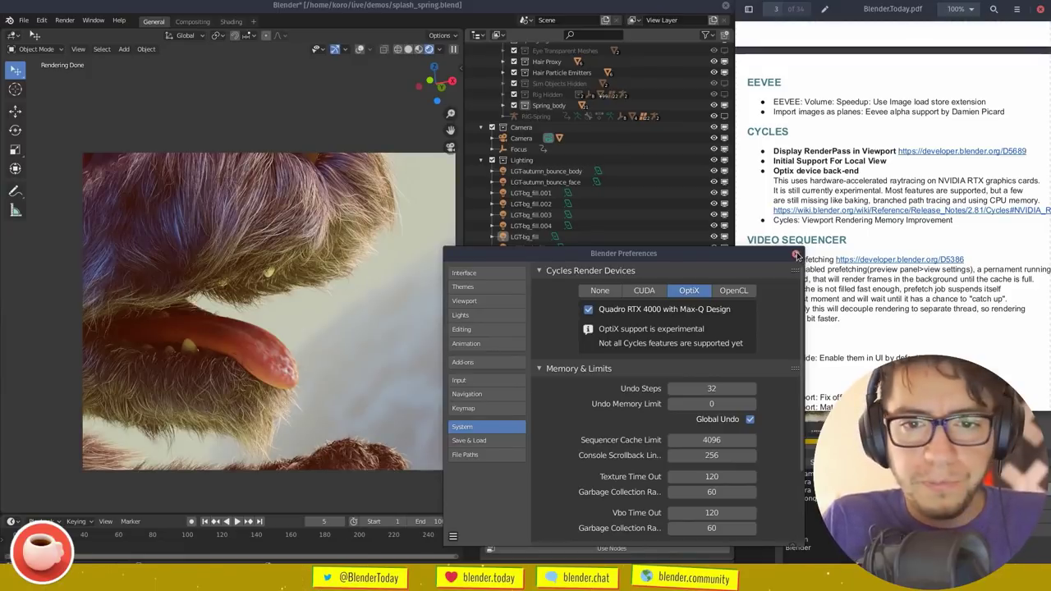
left_click(796, 257)
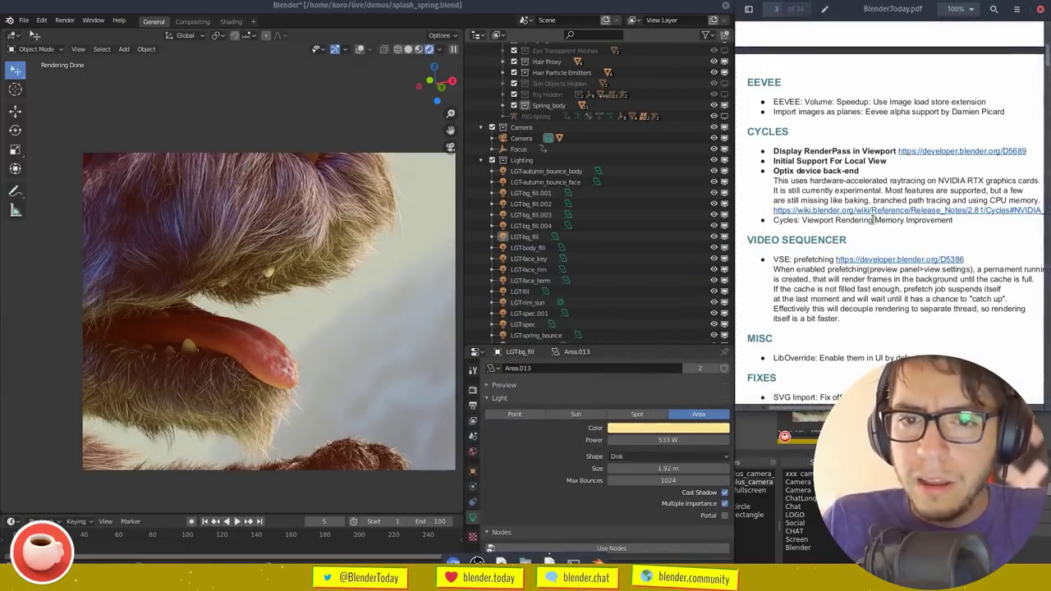
triple_click(873, 220)
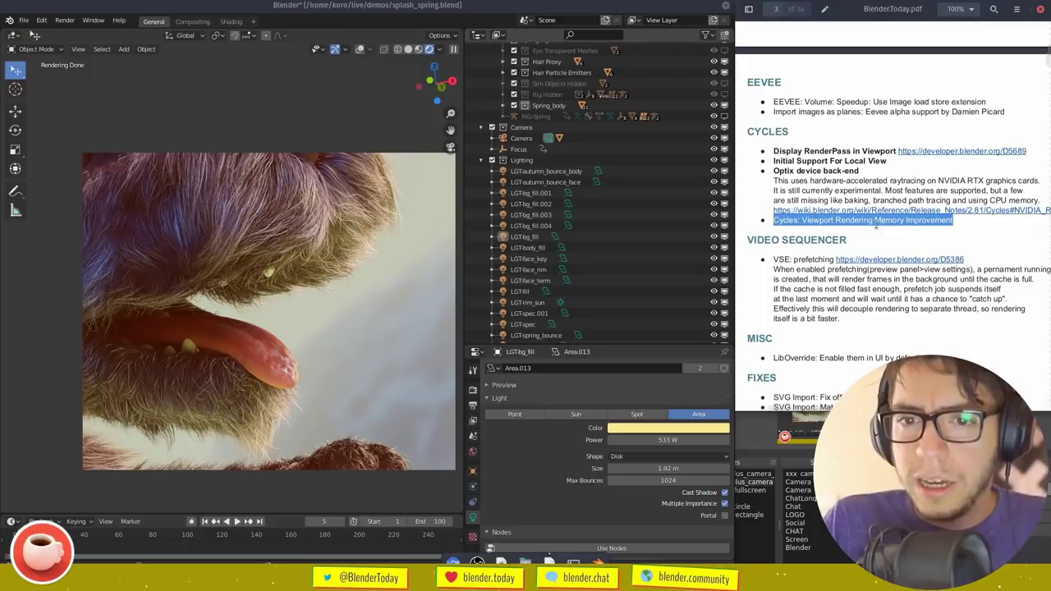
Move the Blender window down to uncover the browser, and open the Optix release notes link from the PDF's Cycles section
left_click_drag(694, 5, 825, 42)
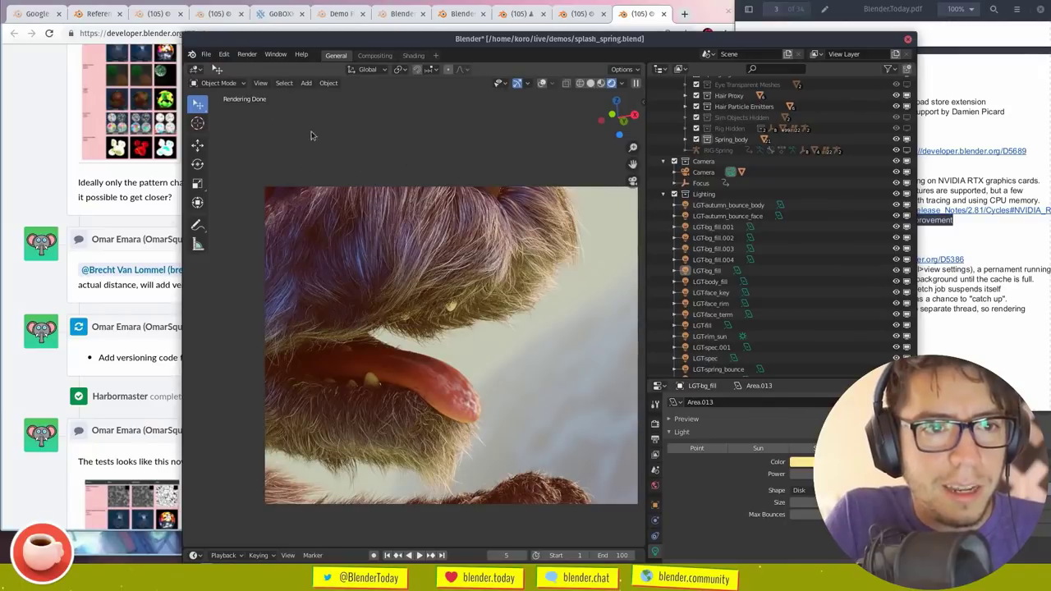
left_click_drag(672, 40, 475, 90)
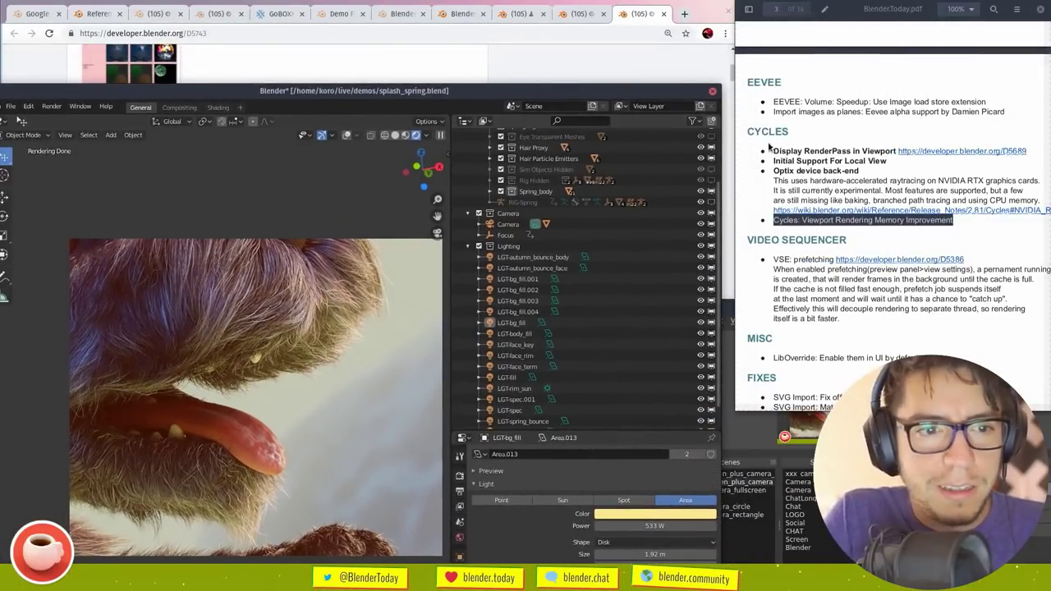
left_click(788, 200)
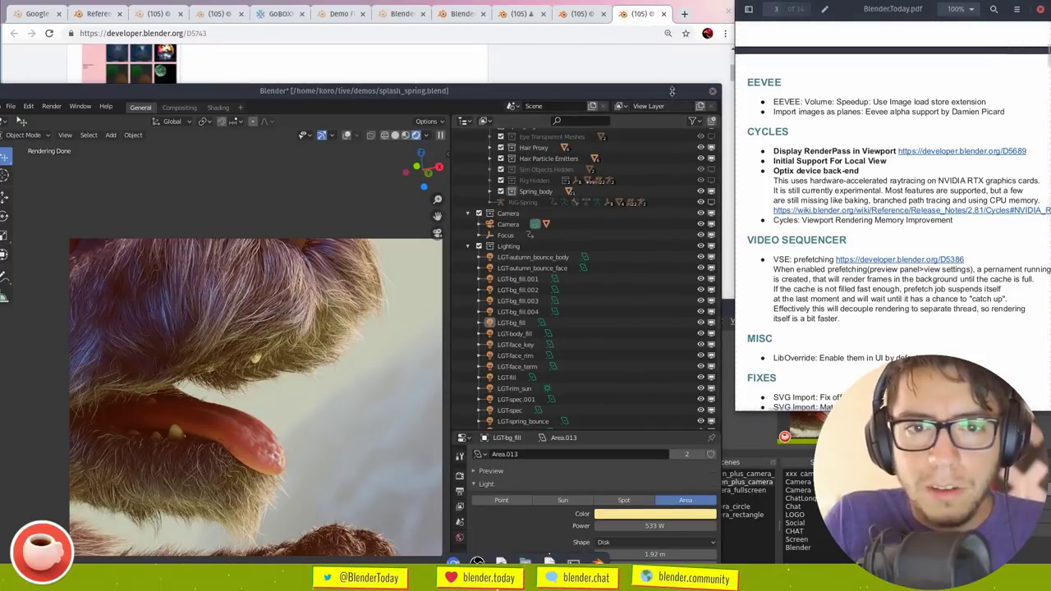
right_click(787, 210)
left_click(801, 219)
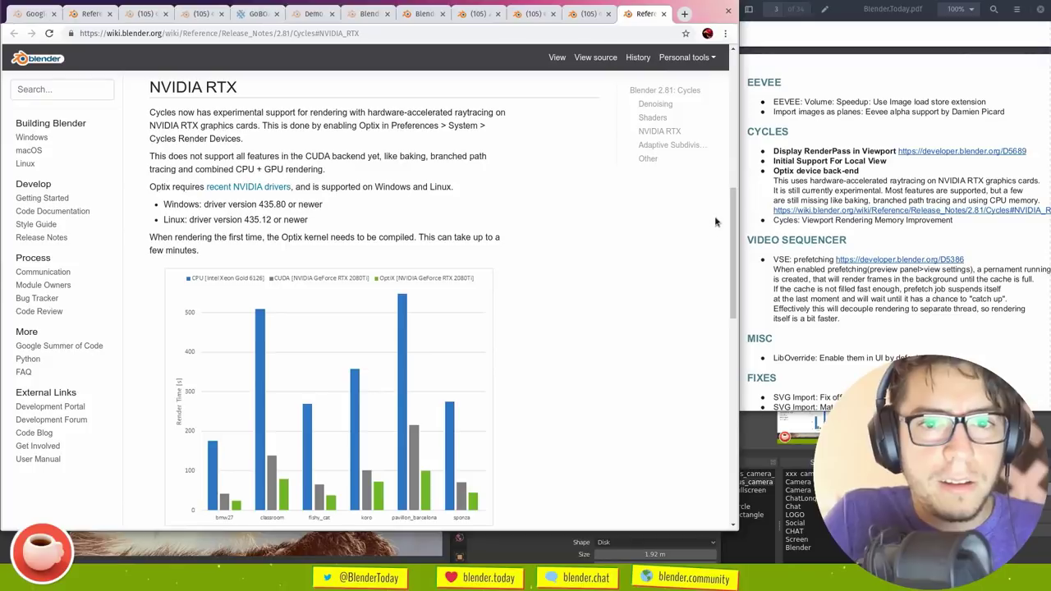
Examine the Blender 2.81 Cycles release notes, including the Optix performance chart, the Adaptive Subdivision and Other sections, and the page start
left_click_drag(734, 226, 741, 167)
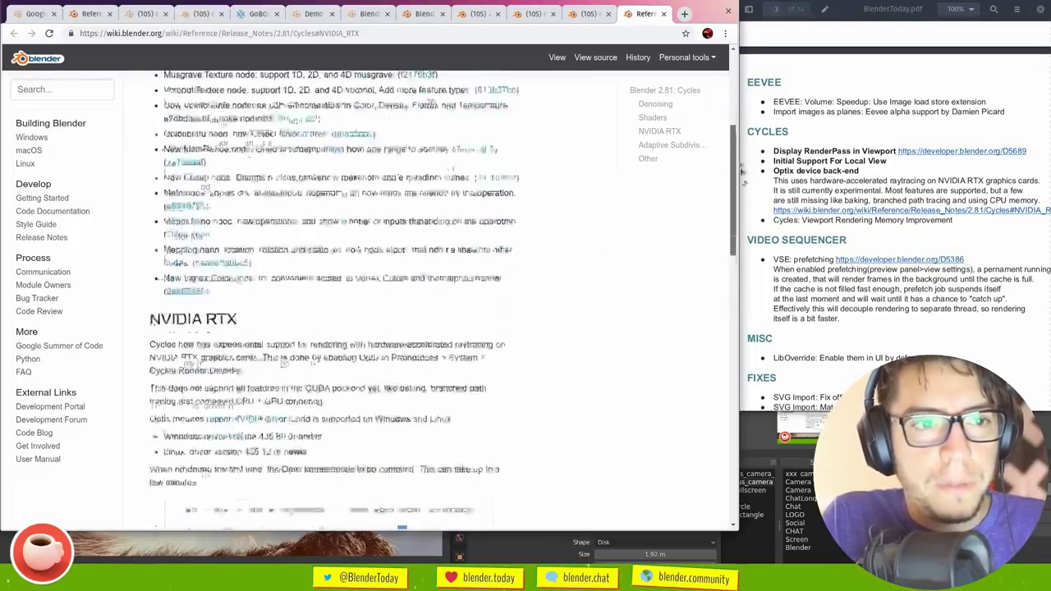
scroll(332, 377, "down", 4)
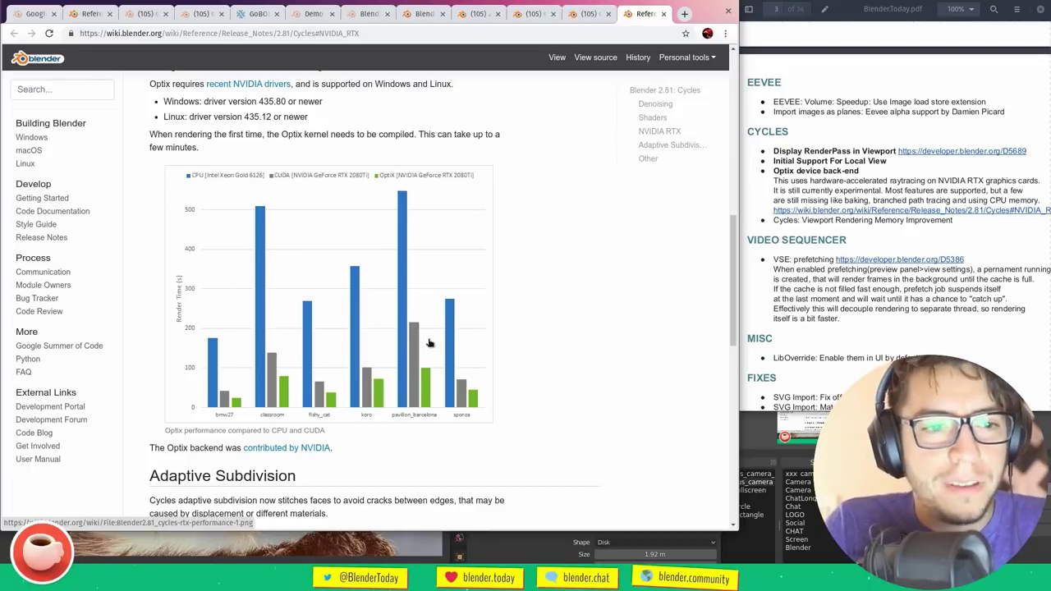
left_click_drag(734, 240, 537, 297)
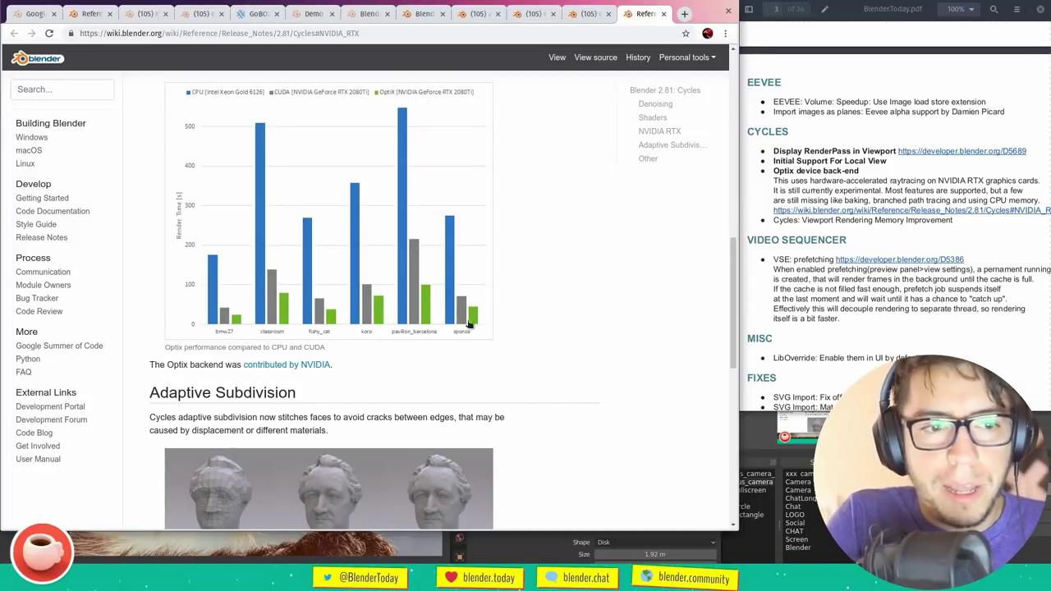
left_click_drag(731, 271, 721, 408)
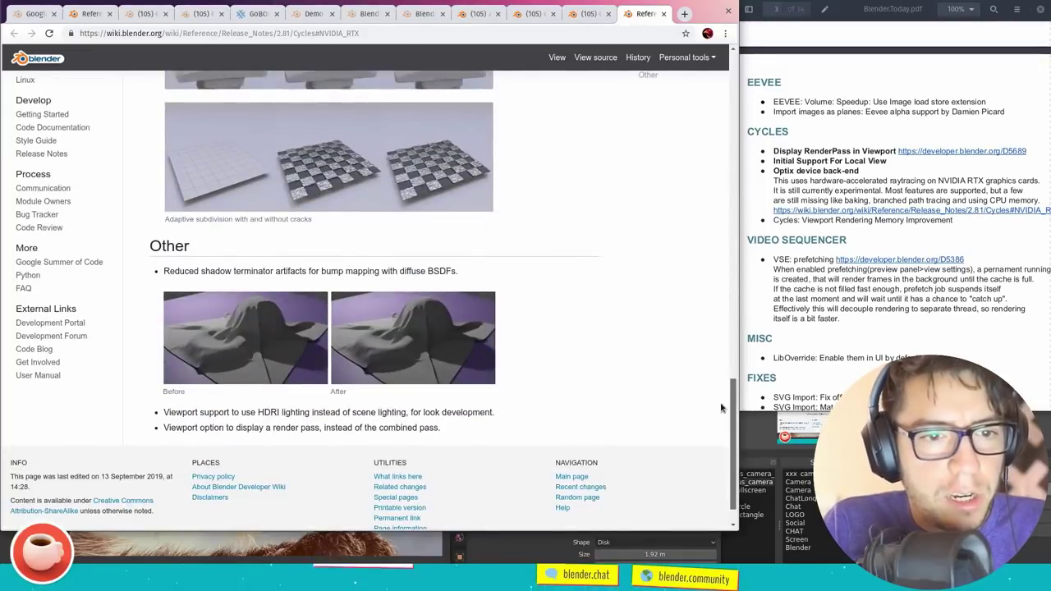
left_click_drag(721, 408, 701, 77)
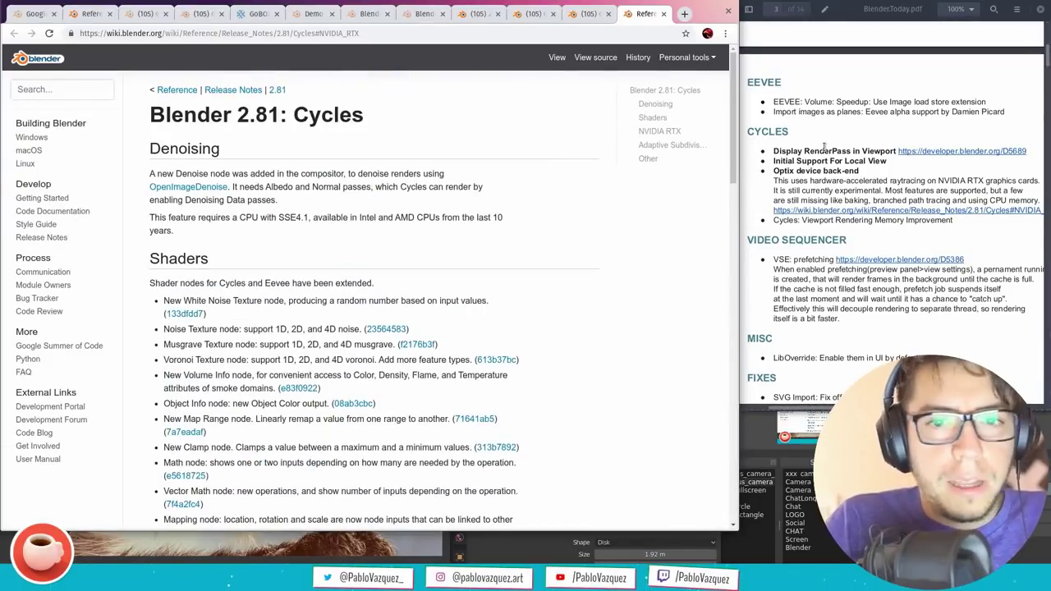
Switch back to Blender, start a new Video Editing file without saving splash_spring, and return the window to the screen's upper corner
left_click(512, 534)
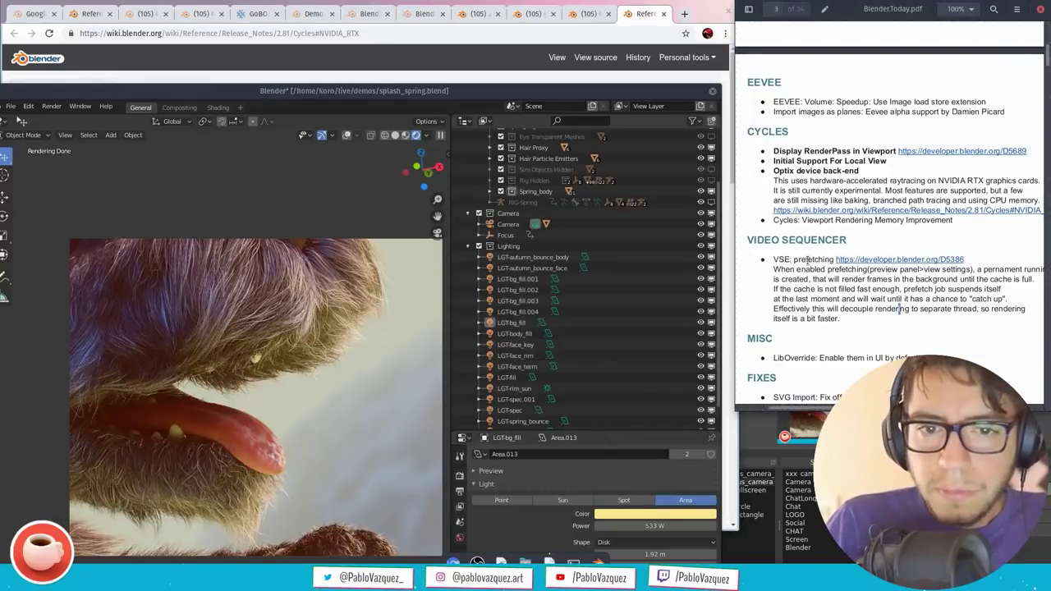
left_click_drag(518, 90, 624, 44)
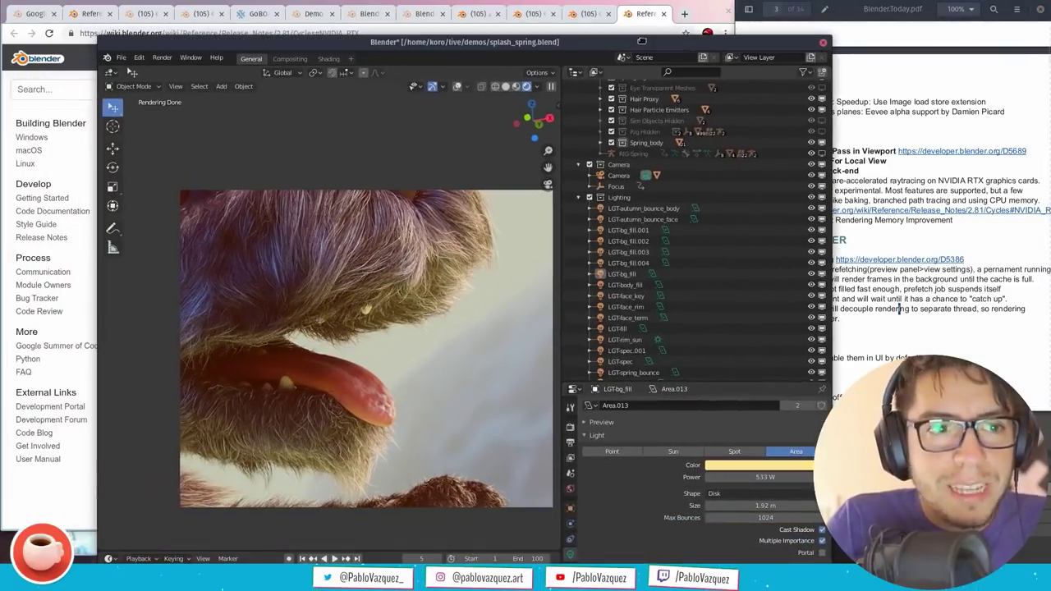
key("ctrl+n")
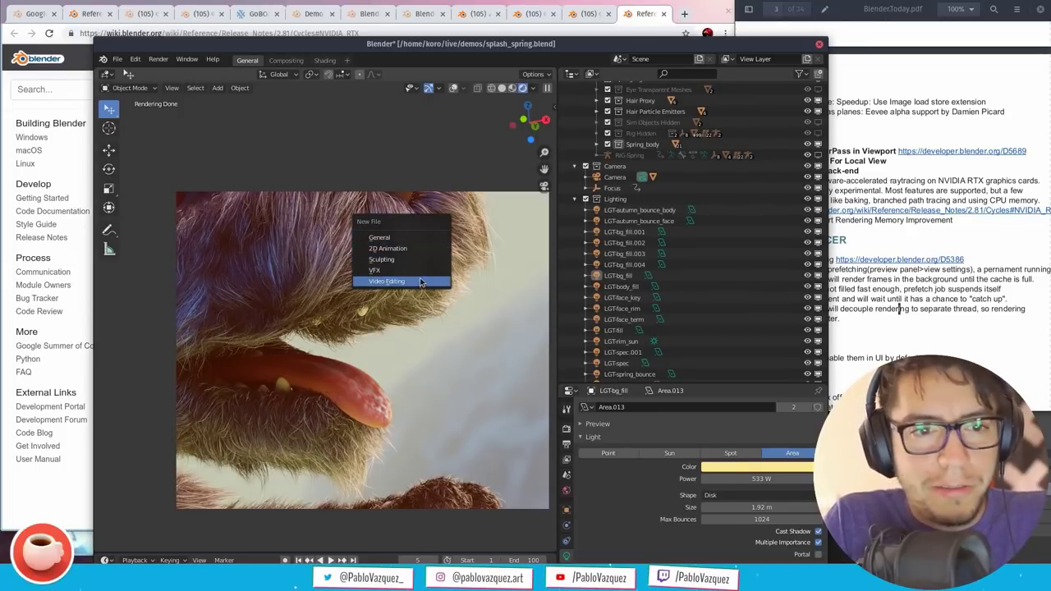
left_click(421, 281)
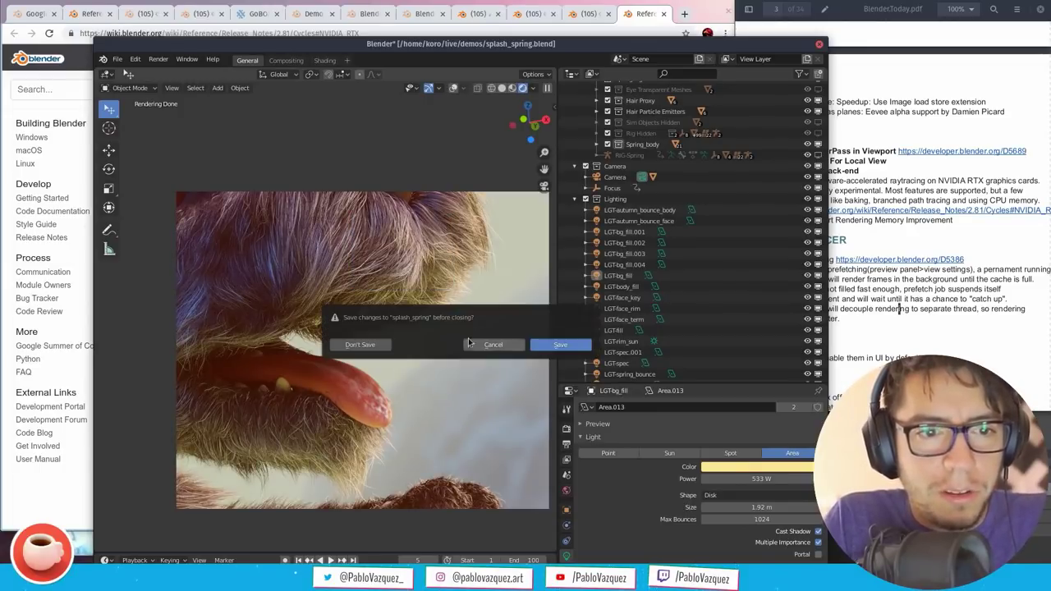
left_click(361, 345)
left_click_drag(529, 281, 412, 239, "alt")
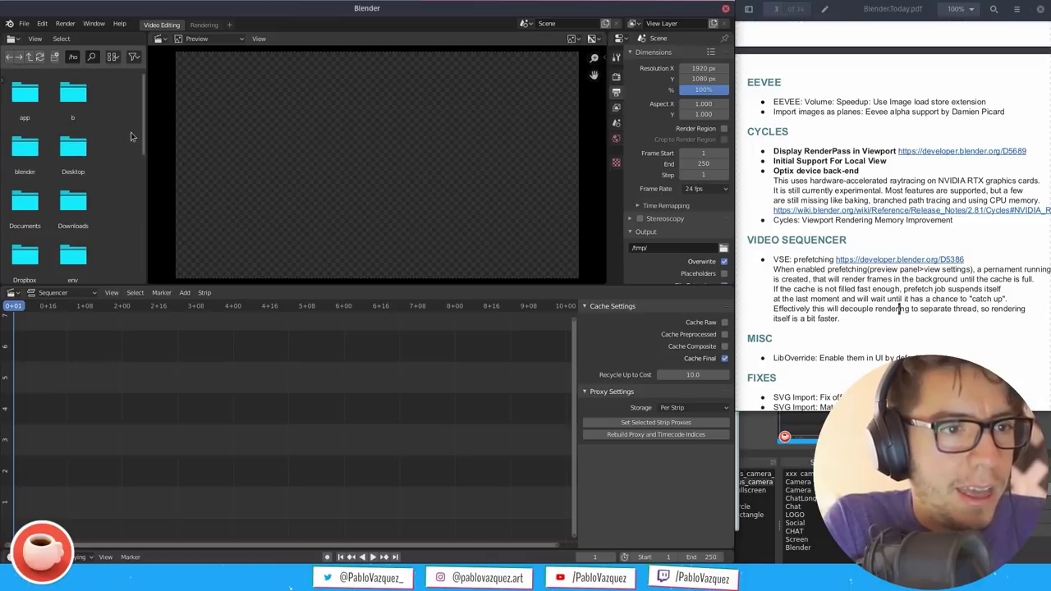
Browse to the recordings folder inside live and add the clip 2019-09-28_18-31-57.mkv to the sequencer at the first frame
scroll(66, 187, "down", 5)
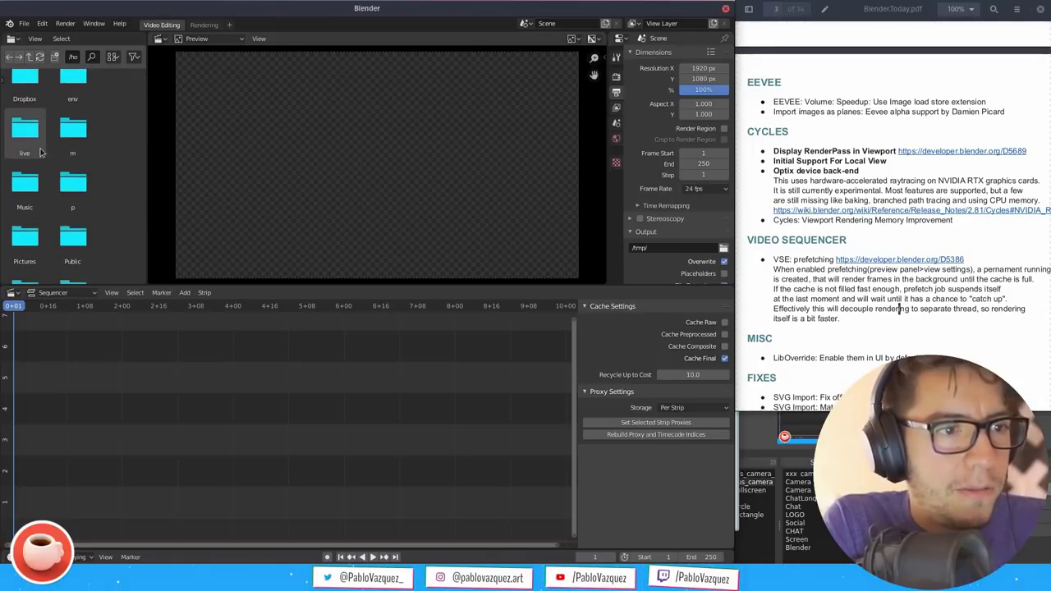
scroll(46, 159, "down", 5)
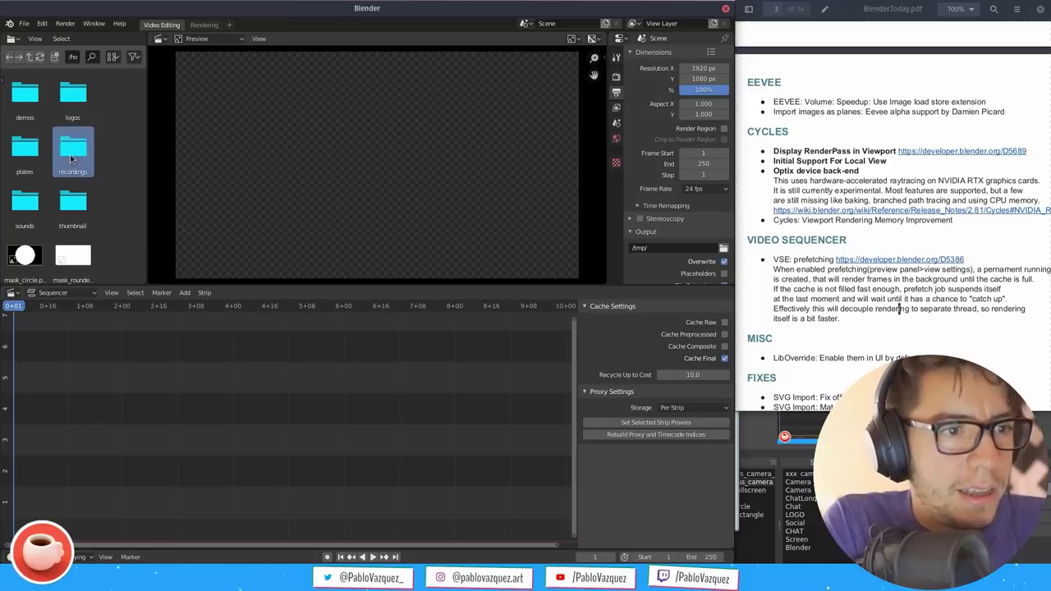
double_click(72, 156)
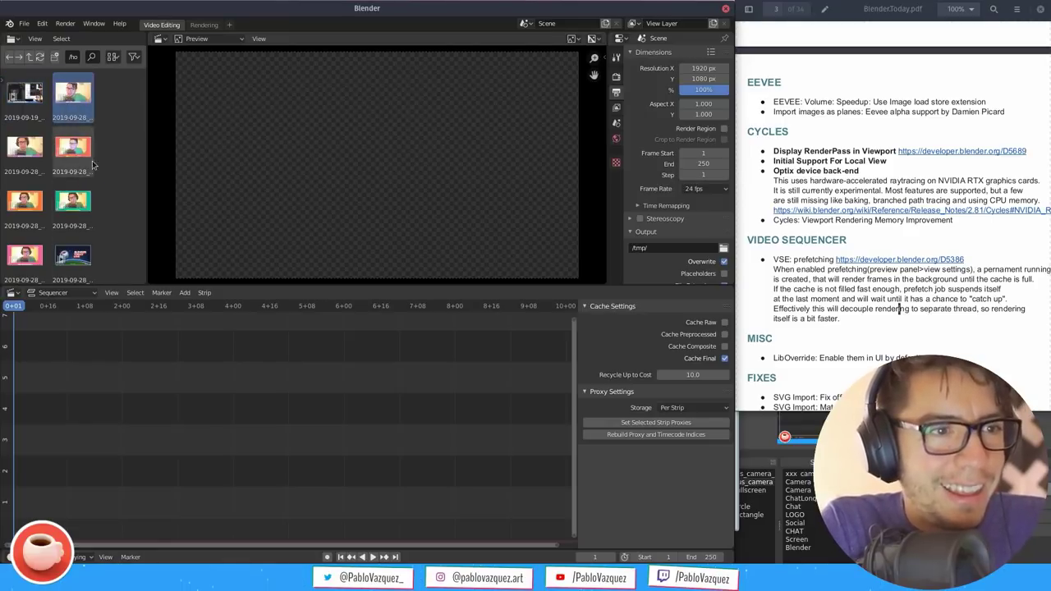
left_click_drag(16, 102, 98, 419)
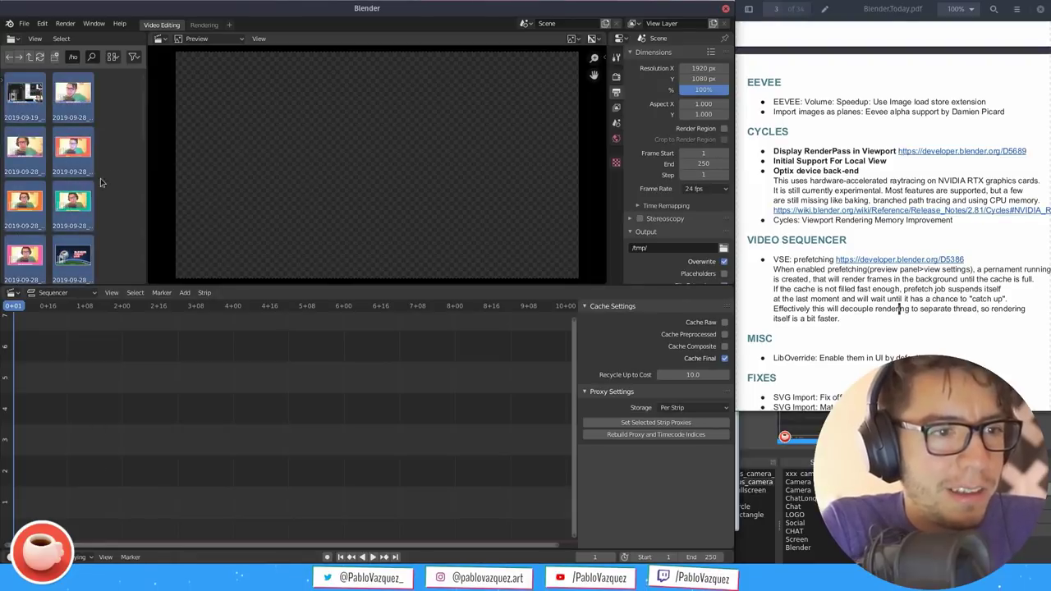
left_click_drag(91, 200, 94, 443)
middle_click_drag(287, 388, 366, 375)
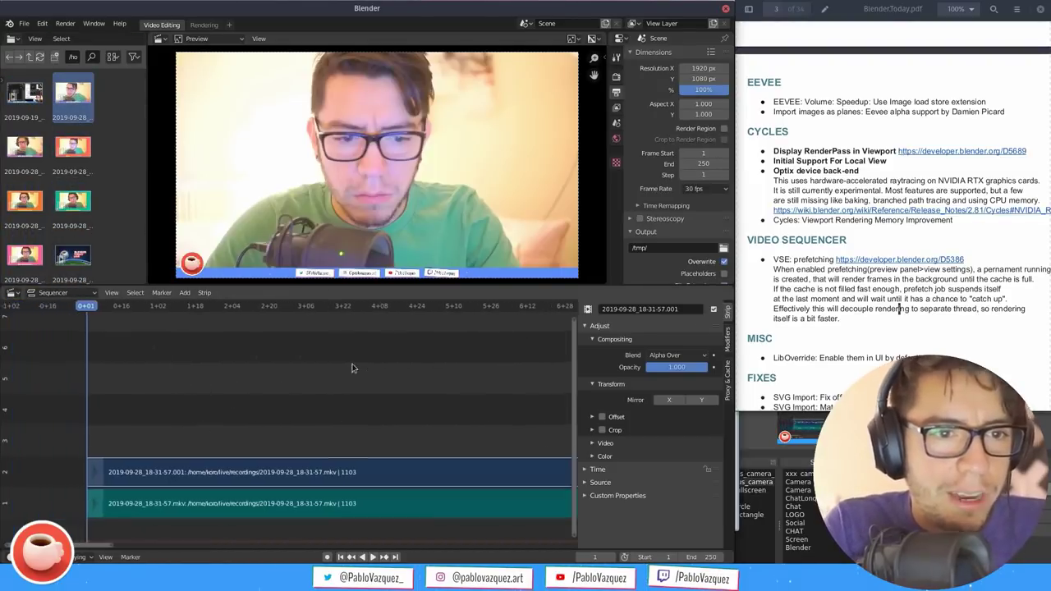
Play the recording in the sequencer and scrub the playhead through its first few seconds
left_click(187, 311)
key("space")
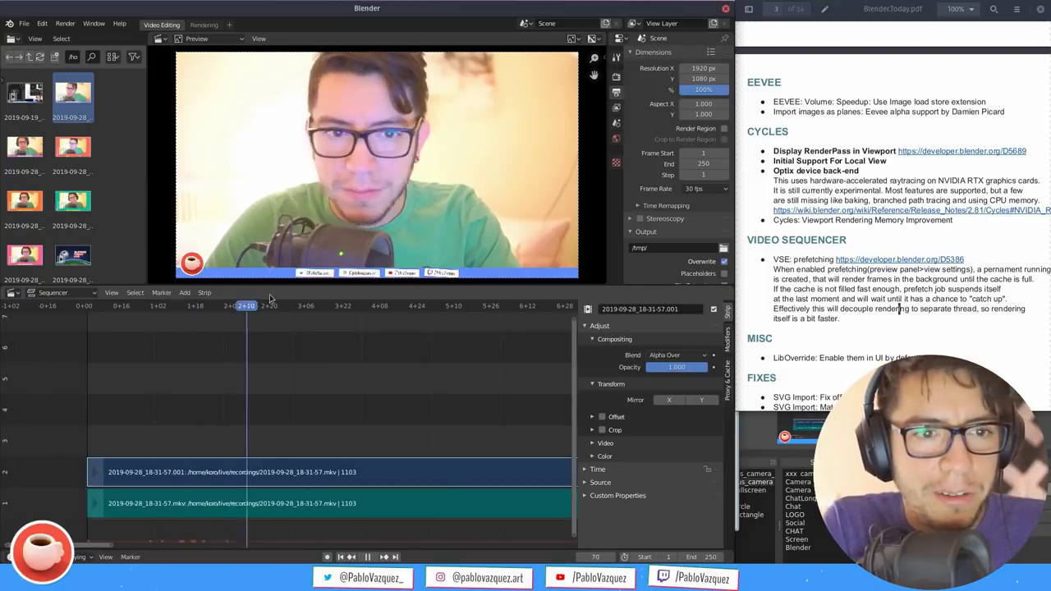
left_click_drag(159, 299, 244, 305)
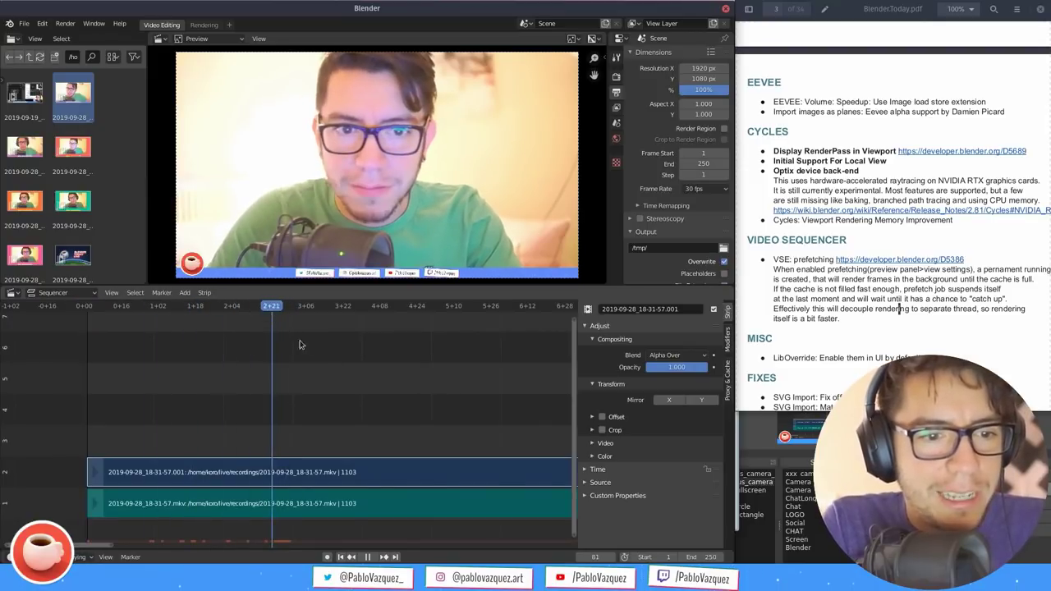
middle_click_drag(355, 448, 342, 399)
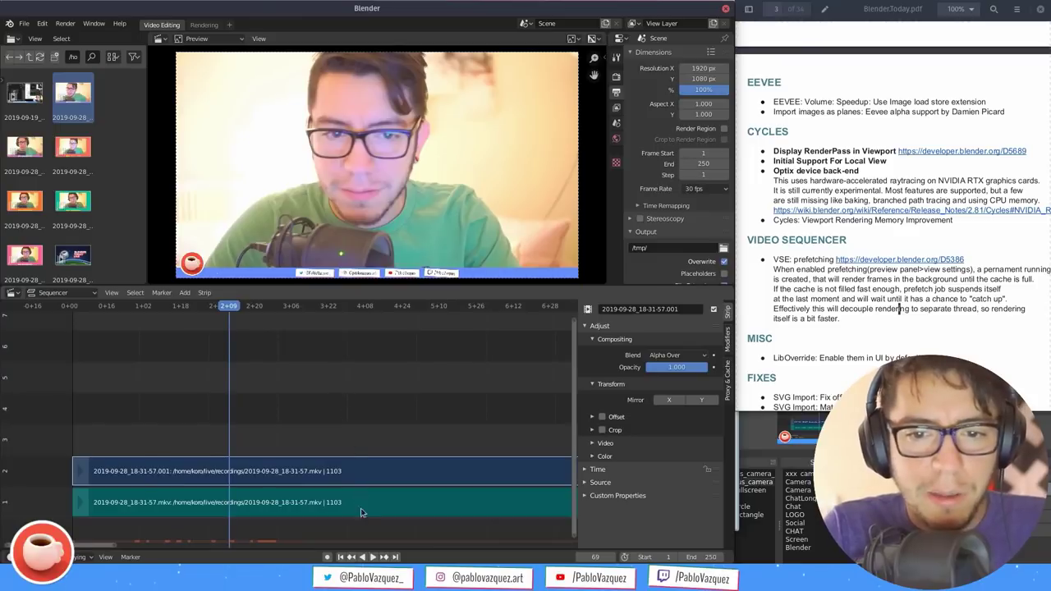
Shorten the Blender window until its status bar shows, and move the playhead to 3+16, 4+07 and 2+21
right_click_drag(362, 509, 359, 482, "super")
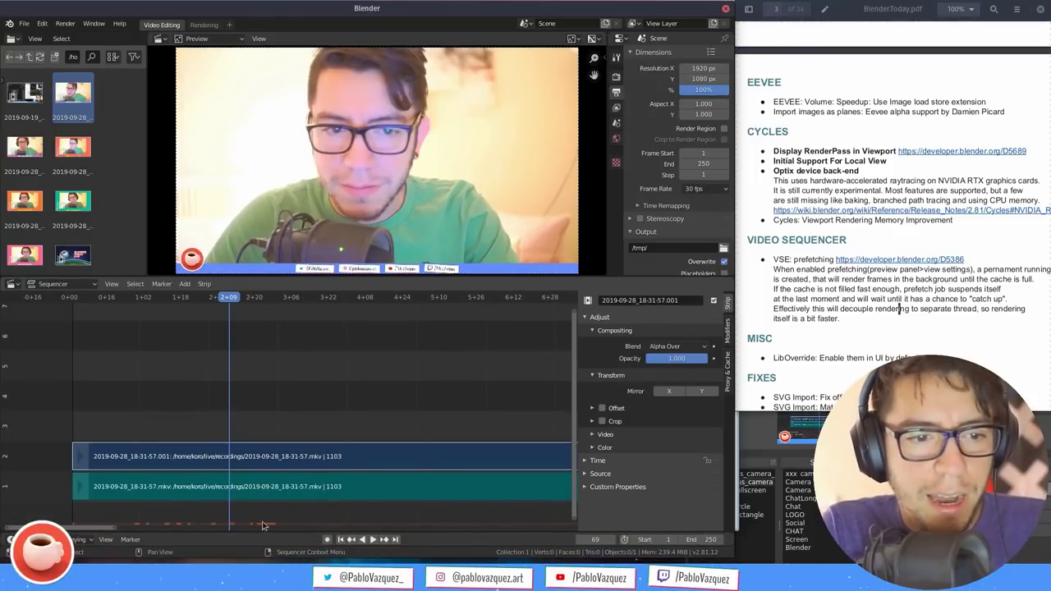
left_click(317, 299)
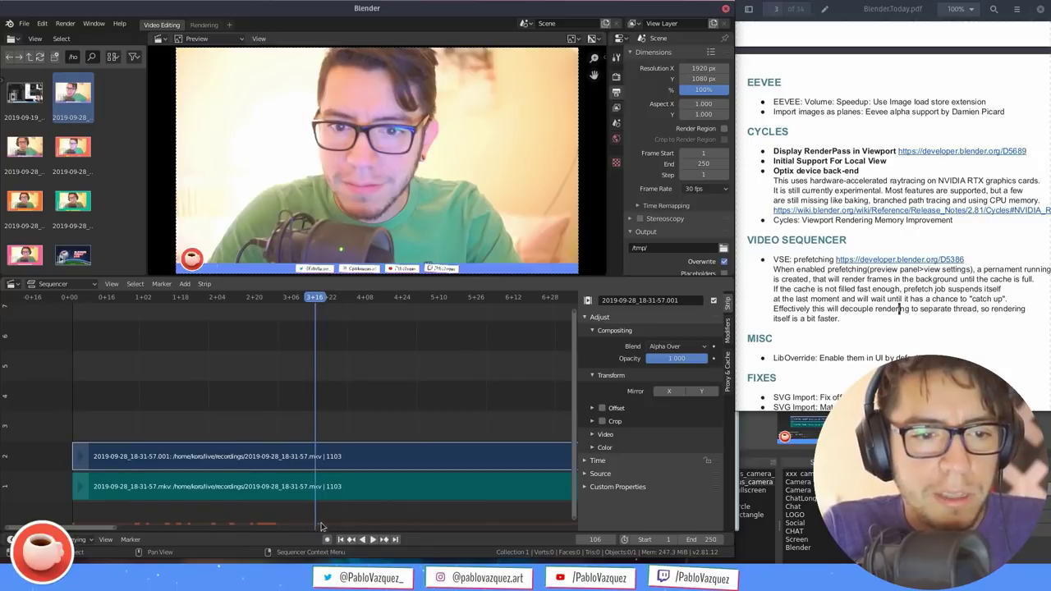
left_click(364, 299)
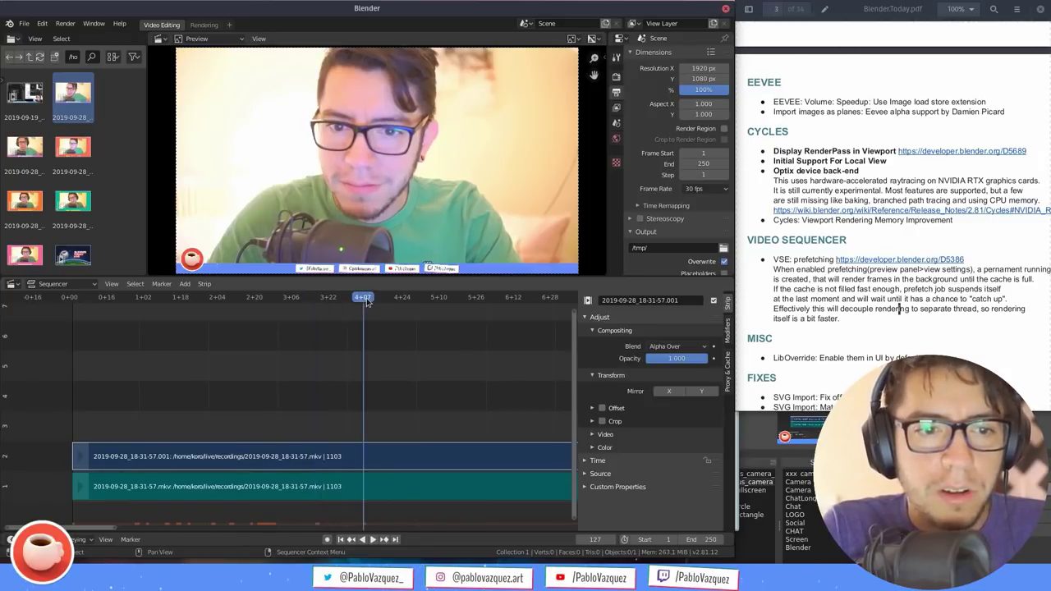
left_click_drag(268, 301, 255, 300)
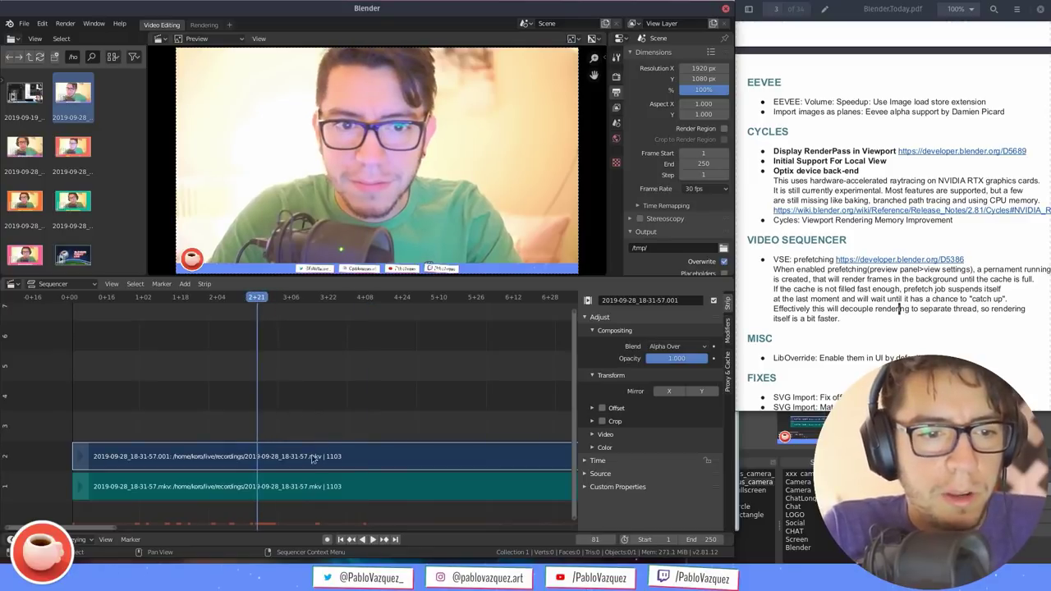
Mute the recording's sound strip and play the video from 2+21, then replay it from slightly earlier
left_click(337, 486)
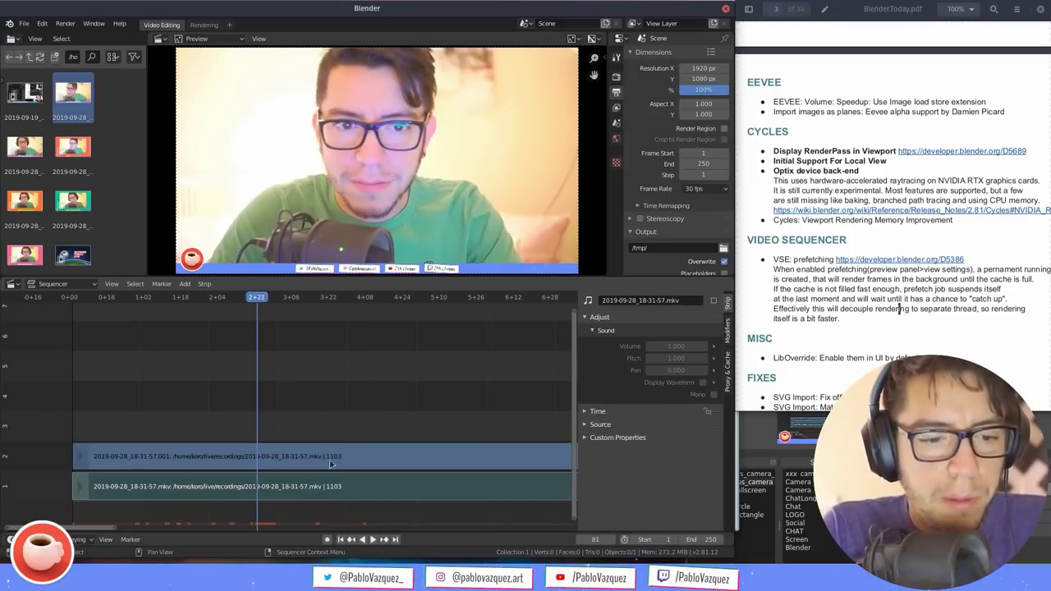
key("space")
key("space")
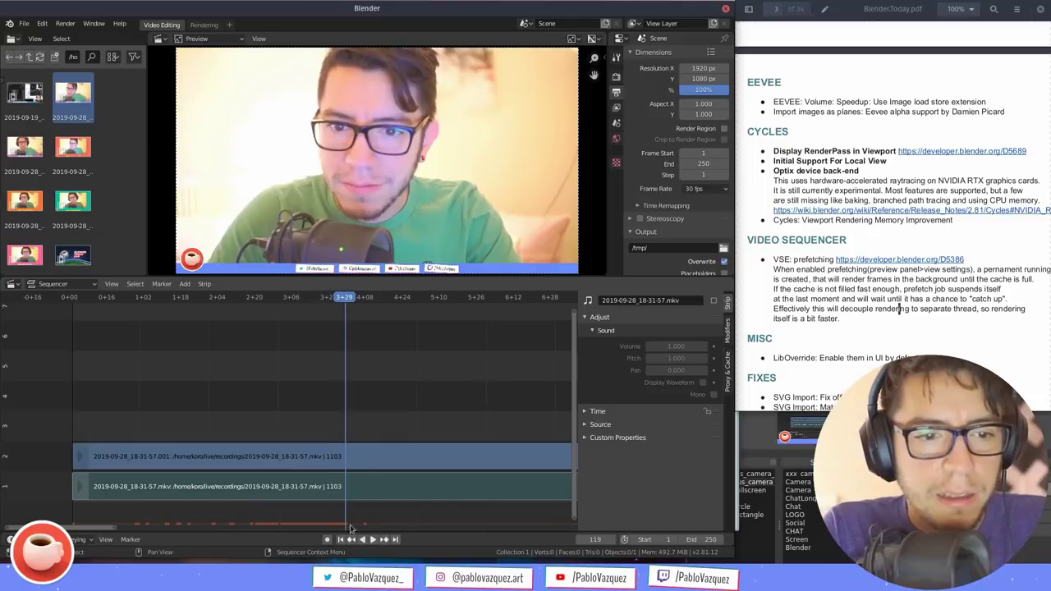
left_click(250, 301)
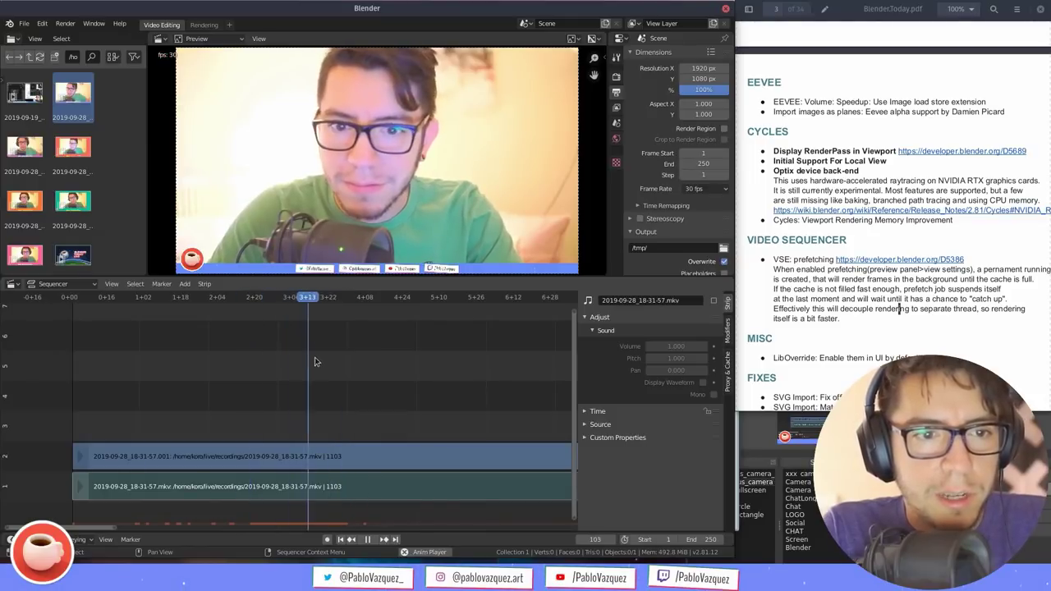
Stop playback, enable Prefetch frames in the preview's View Settings, and select the video strip on channel 2
key("space")
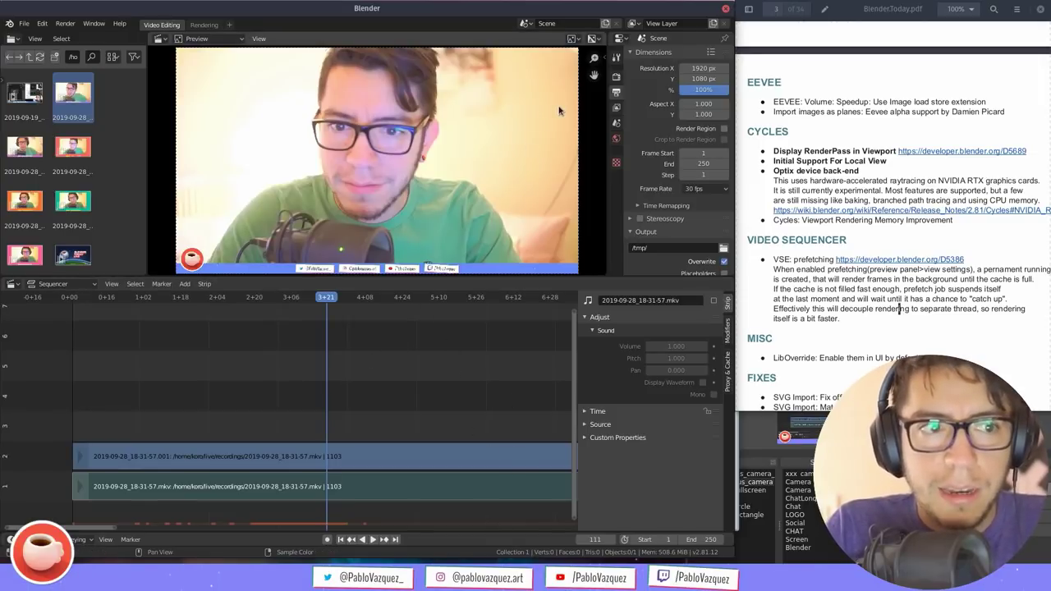
key("n")
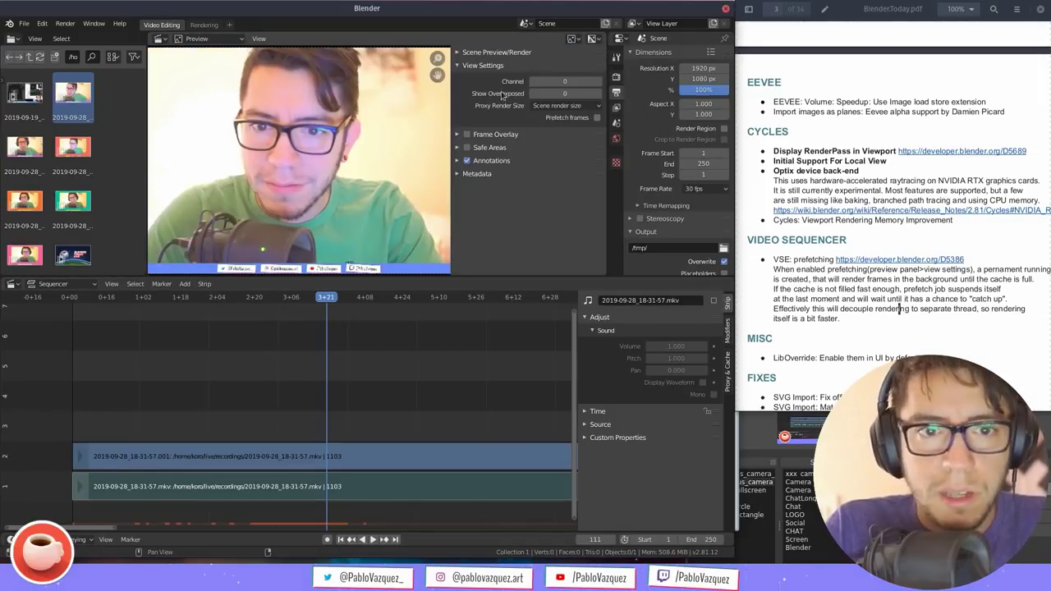
left_click(394, 467)
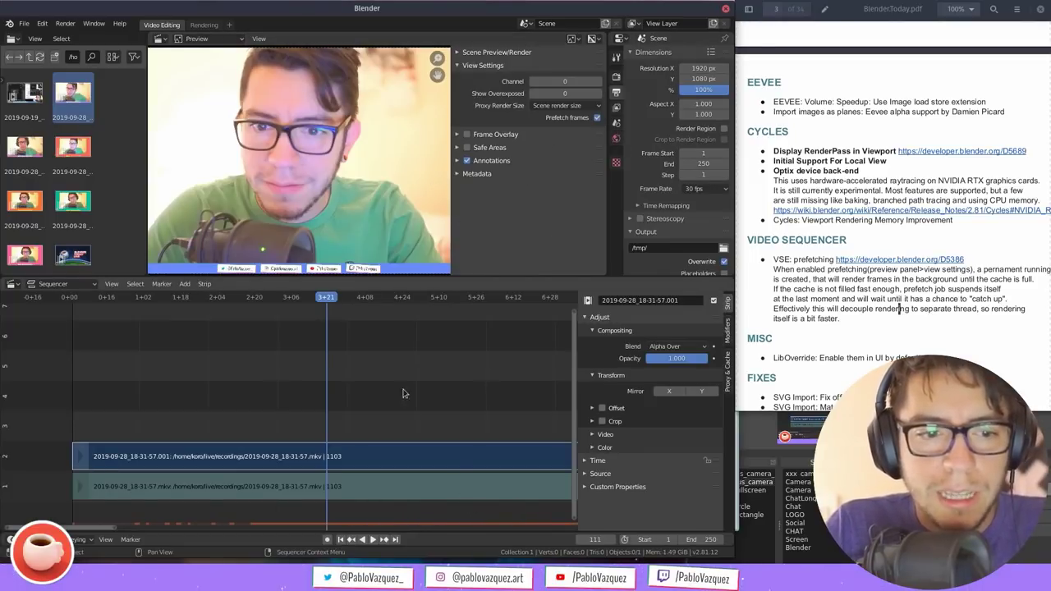
Move the playhead to 0+15 and play the recording with prefetching enabled
middle_click_drag(309, 471, 393, 392)
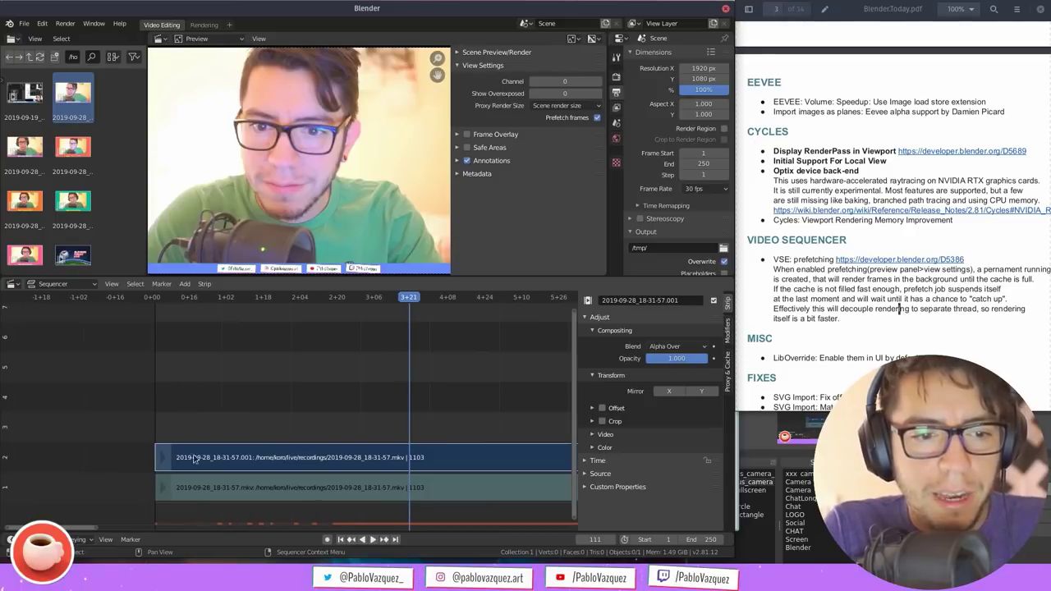
left_click(188, 298)
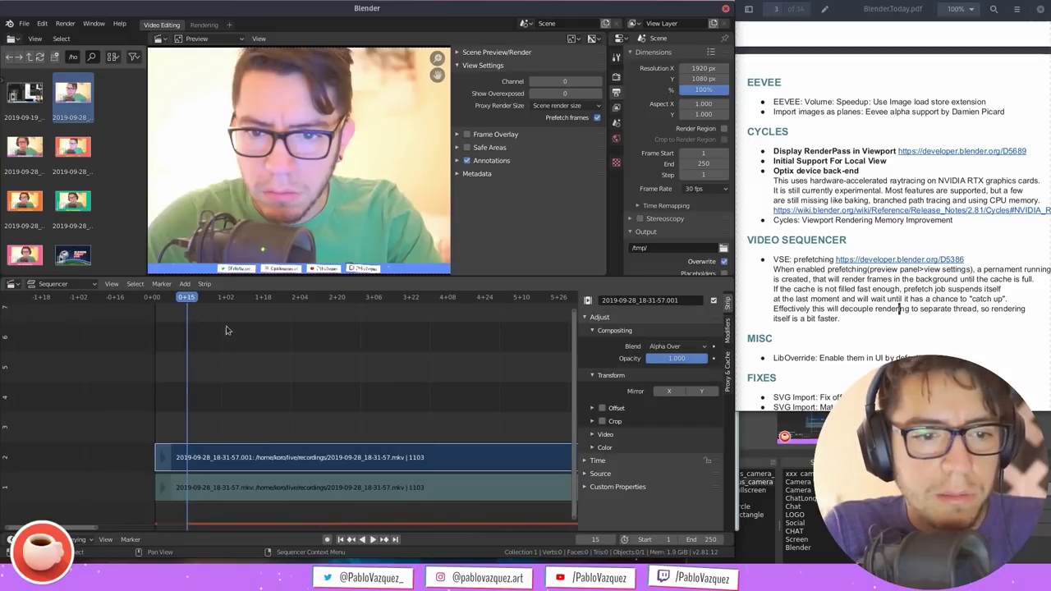
key("space")
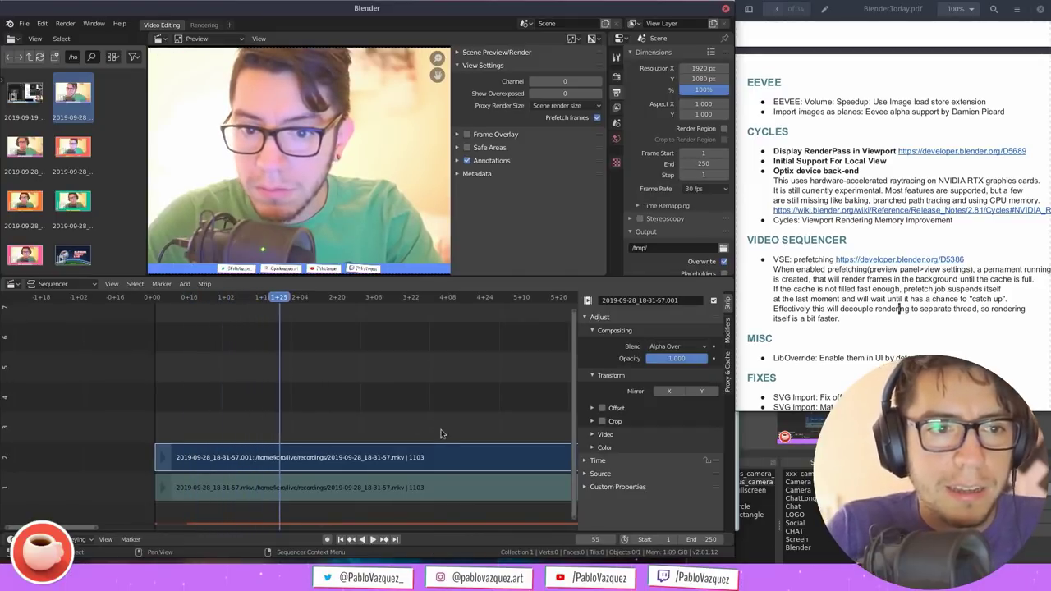
Scrub the playhead forward and back through the recording, leaving it at 2+26
middle_click_drag(440, 432, 389, 419)
left_click_drag(383, 297, 483, 303)
middle_click_drag(483, 303, 380, 386)
scroll(356, 320, "down", 4)
scroll(368, 356, "up", 1)
middle_click_drag(380, 386, 412, 385)
left_click_drag(354, 297, 179, 315)
middle_click_drag(340, 374, 394, 381)
middle_click_drag(356, 493, 377, 471, "ctrl")
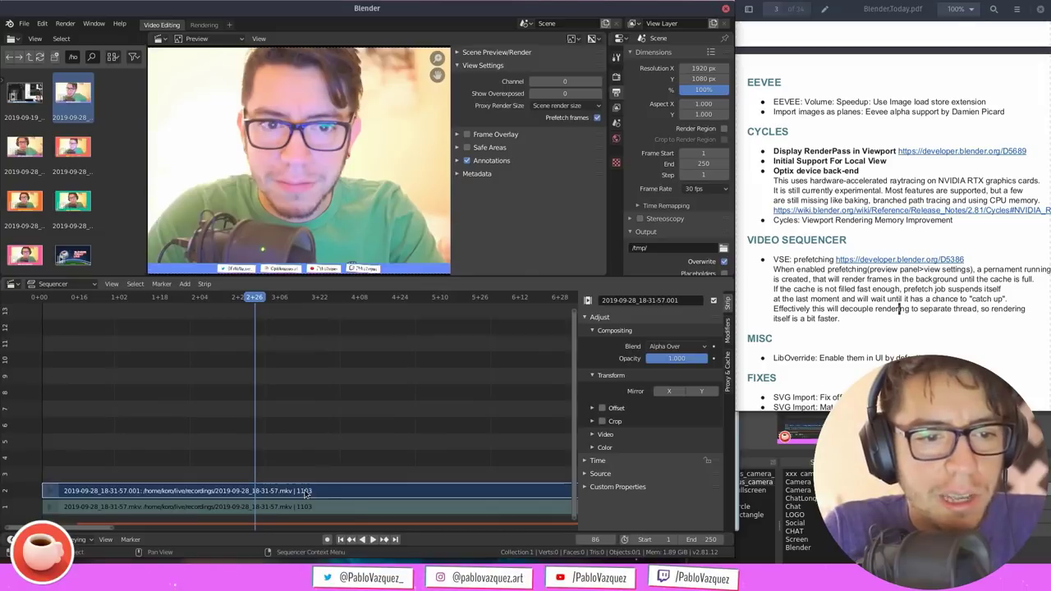
Duplicate the video strip twice, placing one staggered copy on channel 6 and another on channel 9
key("shift+d")
left_click(456, 427)
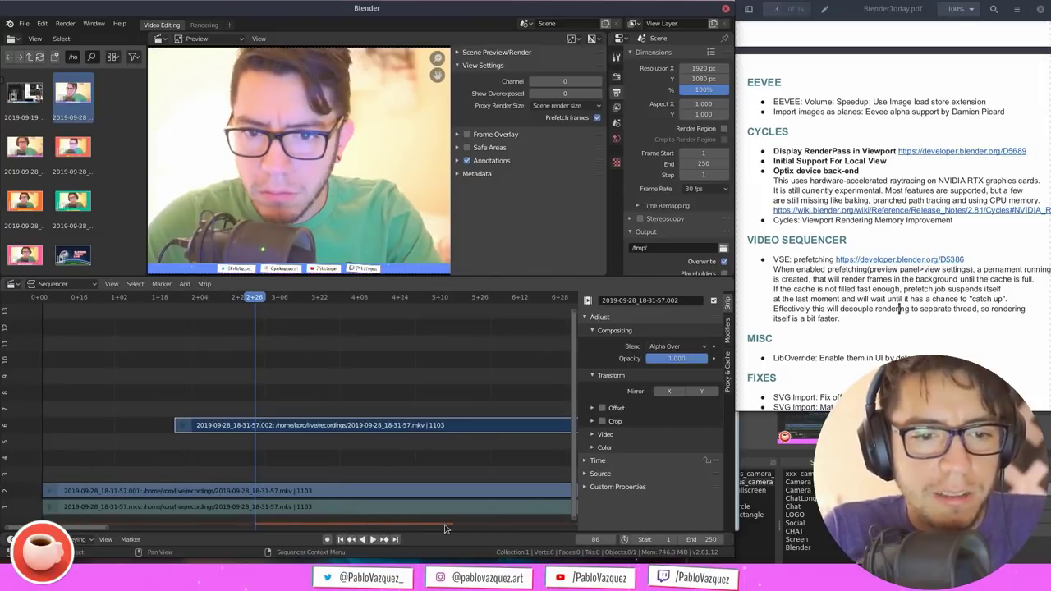
key("shift+d")
left_click(394, 391)
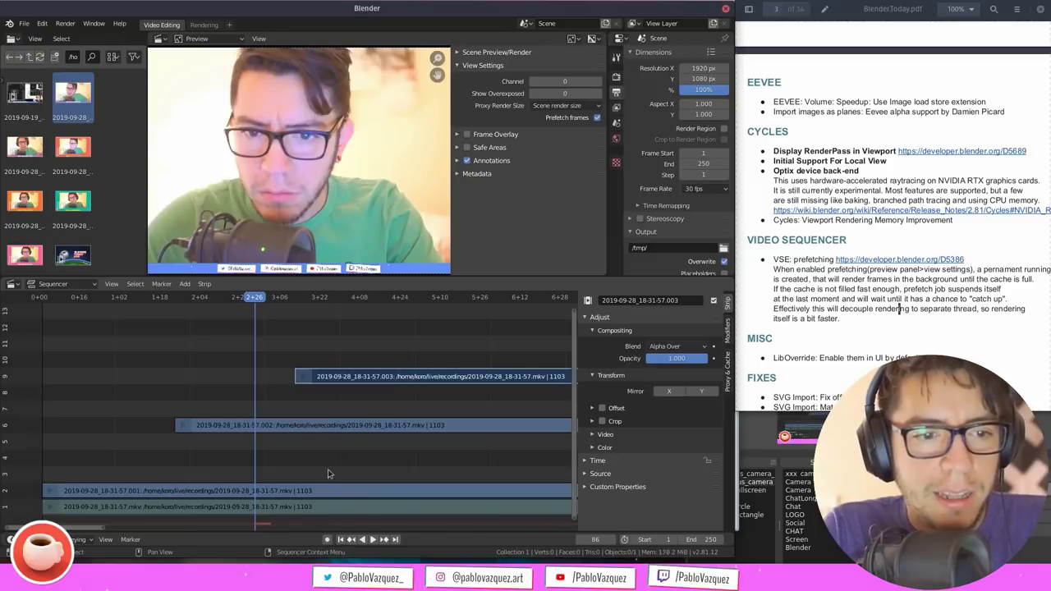
Play the stacked strips from 2+26, stop, and replay them from about 2+14
key("space")
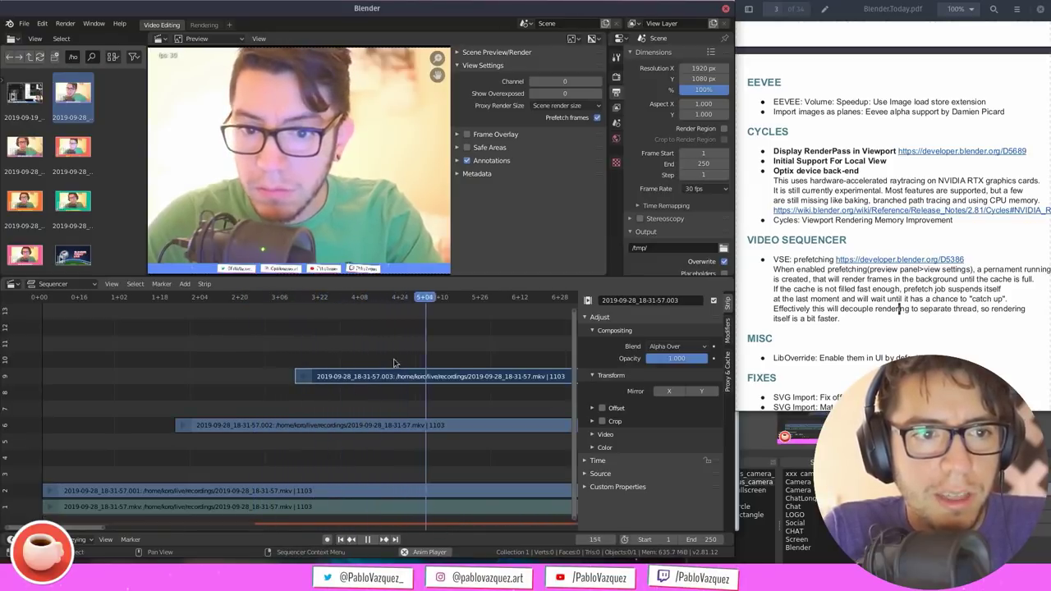
key("space")
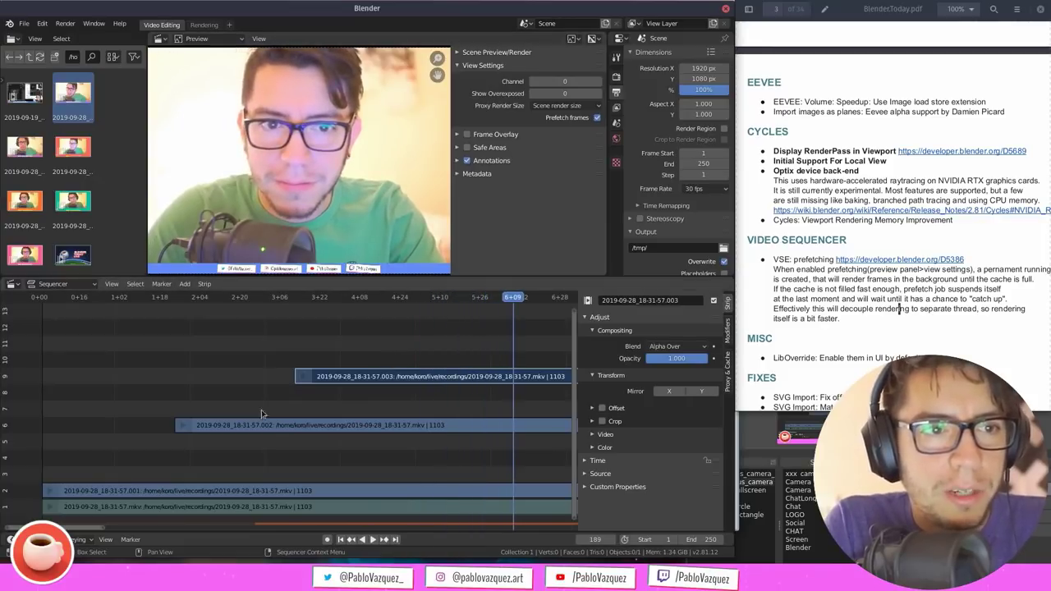
left_click(230, 301)
key("space")
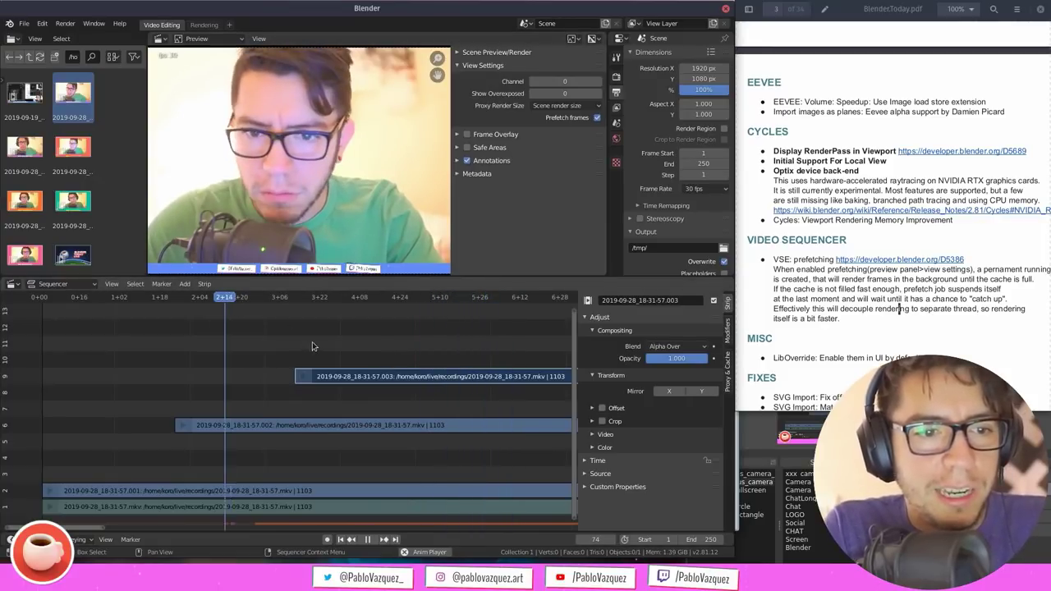
key("space")
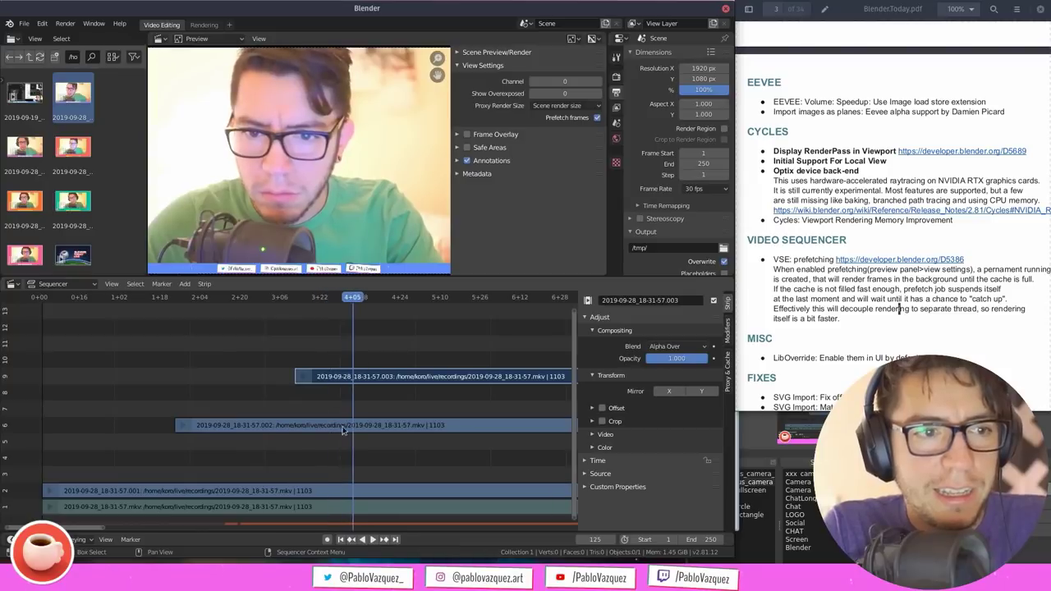
Select all strips in the sequencer, lower the Blender window, and switch to the web browser
left_click(448, 376)
key("x")
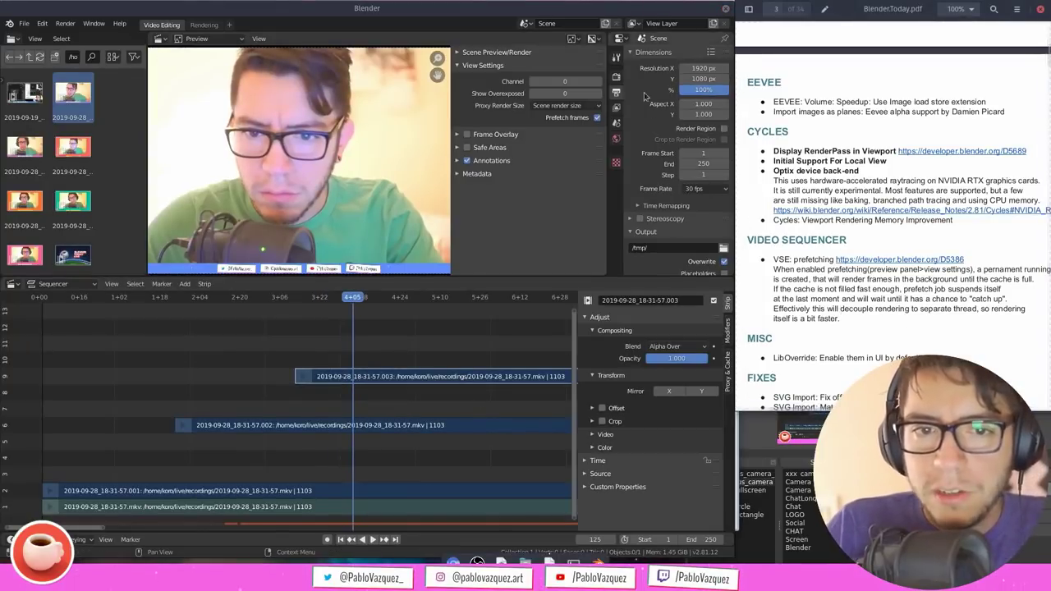
left_click_drag(575, 8, 477, 409)
left_click(652, 253)
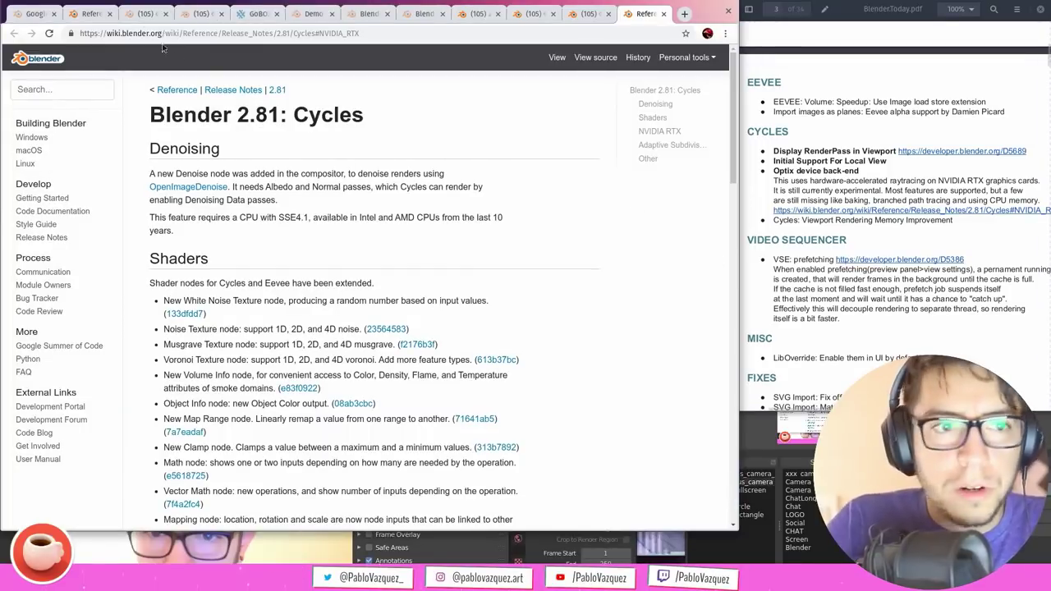
Return to the main Blender 2.81 Release Notes page and try to open More Features
left_click(92, 15)
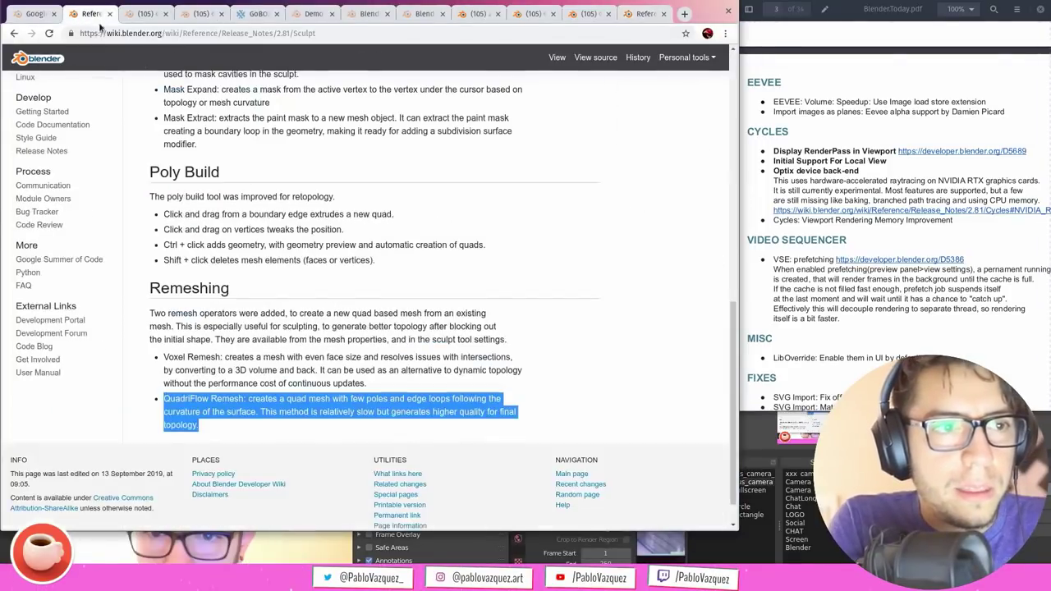
left_click(469, 289)
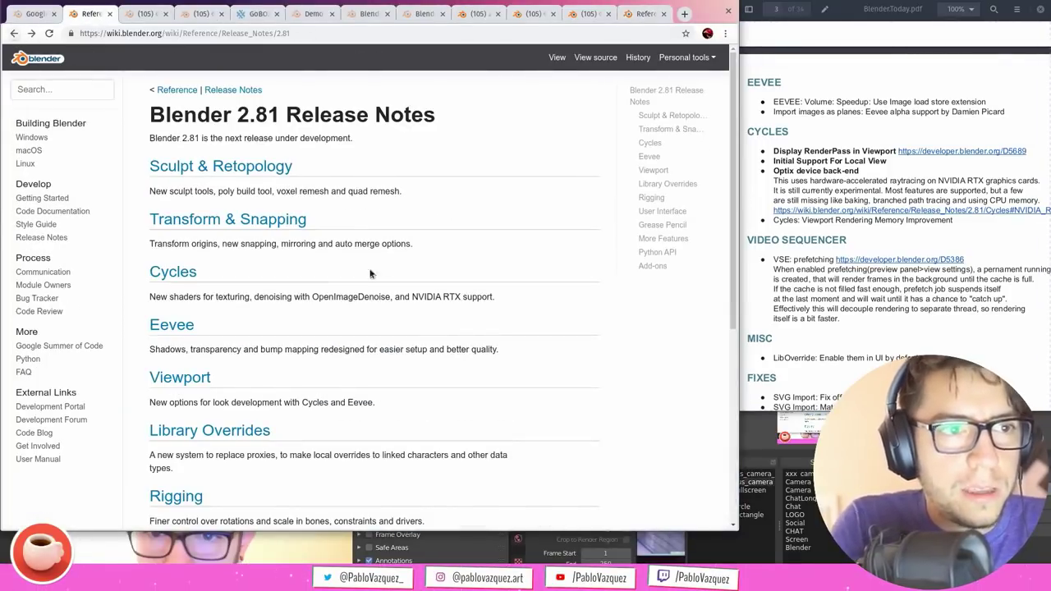
scroll(626, 352, "down", 5)
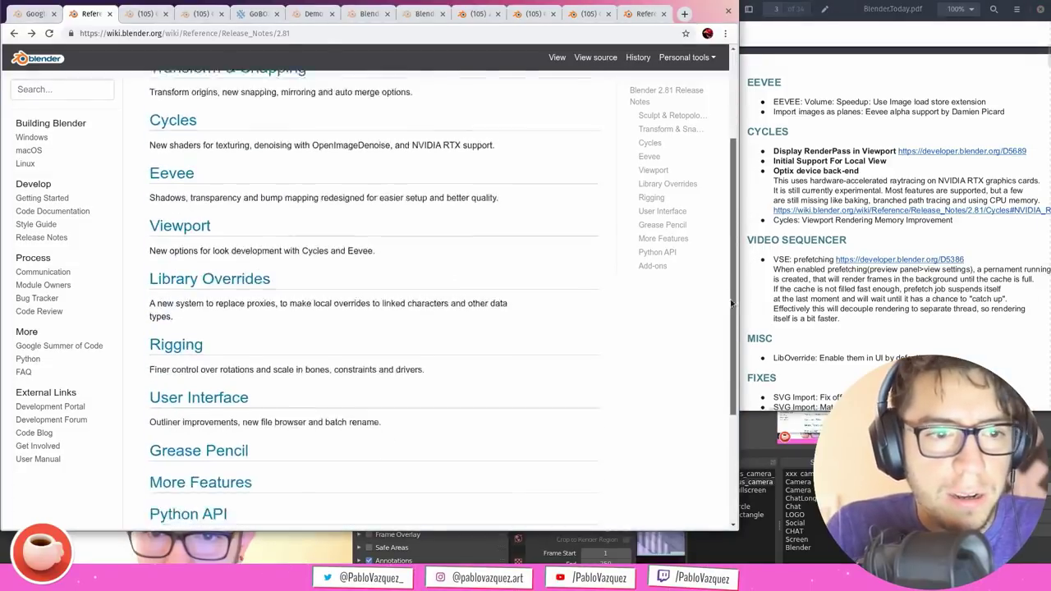
left_click(219, 354)
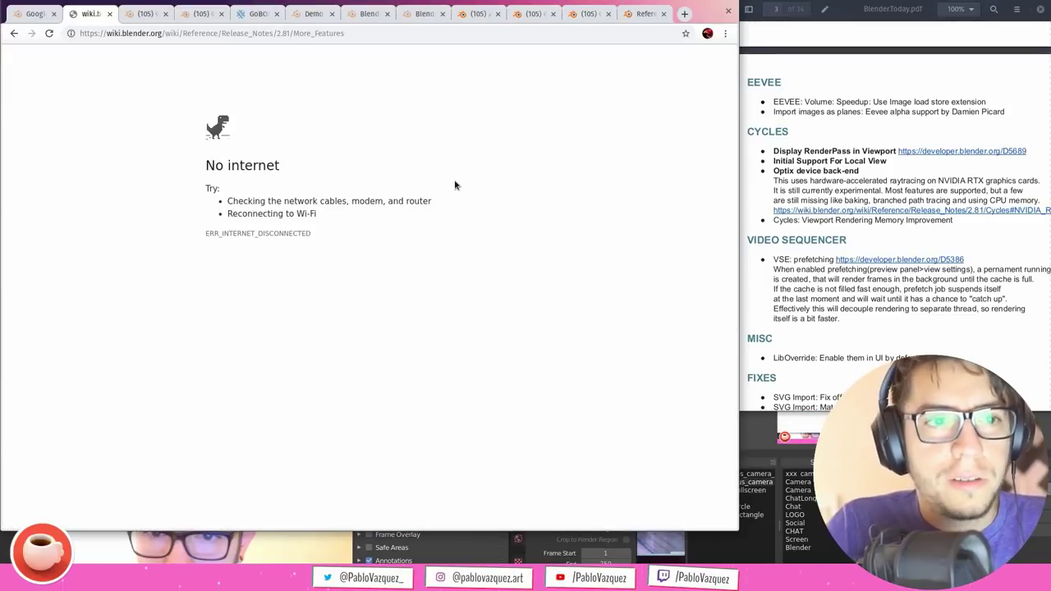
Play a round of the browser's offline dinosaur game
key("space")
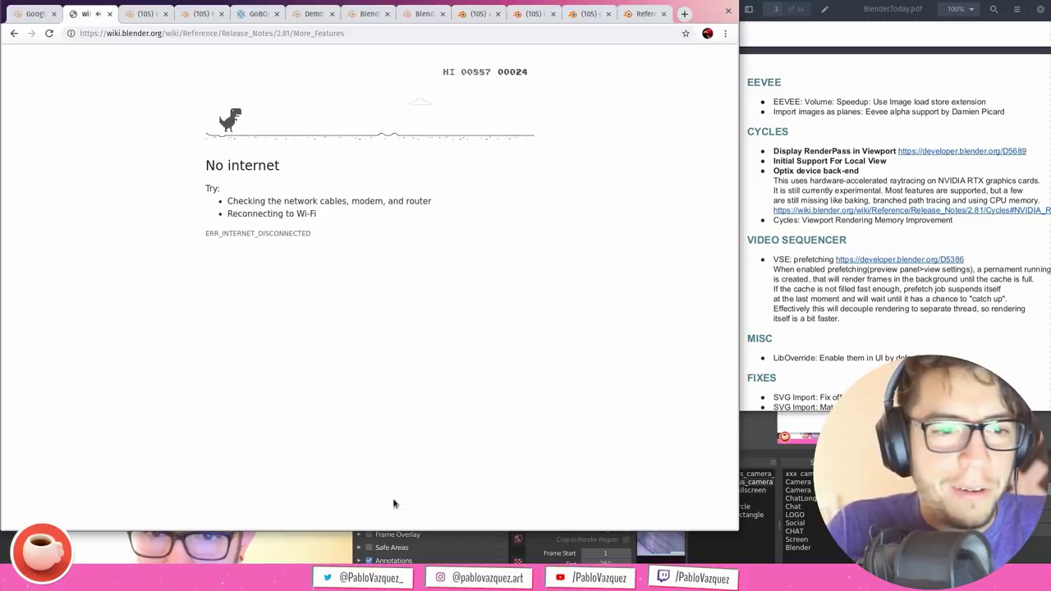
key("space")
key("space")
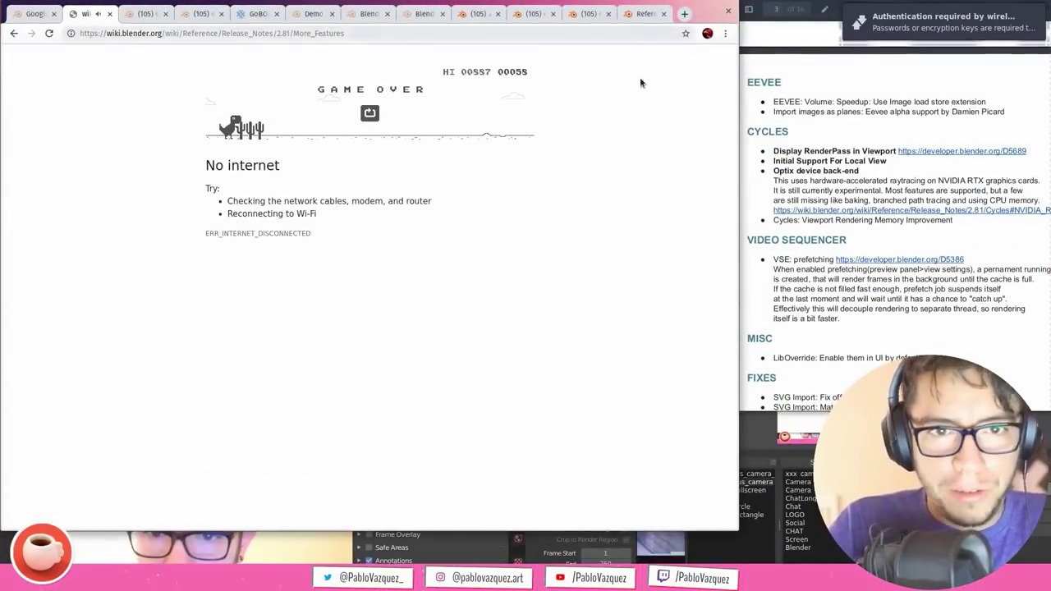
Raise the Blender window over the browser and point out D5386 in the PDF's Video Sequencer notes by highlighting it
left_click_drag(579, 546, 676, 435, "super")
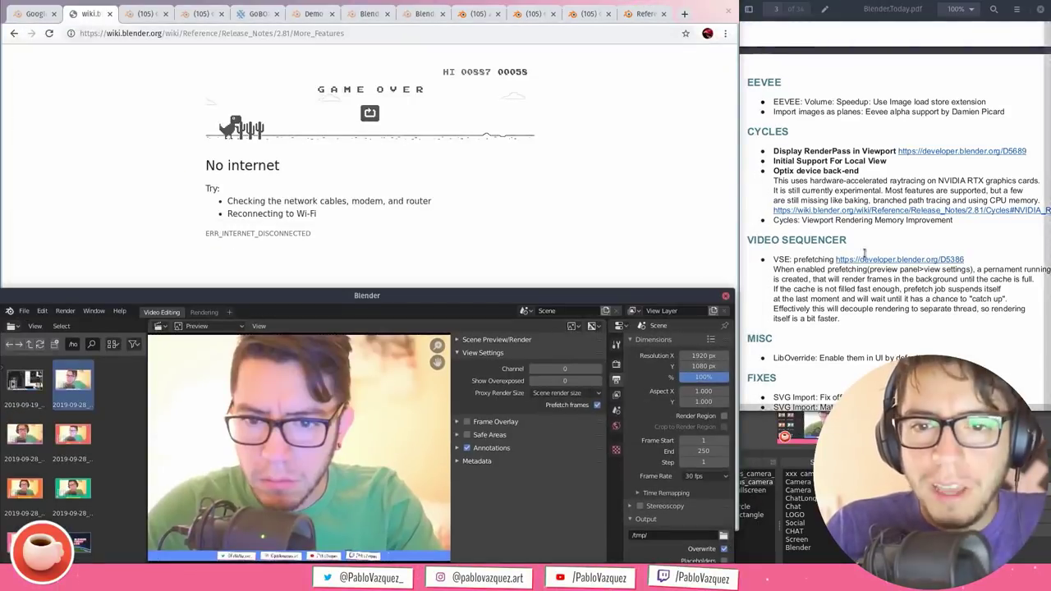
left_click(973, 263)
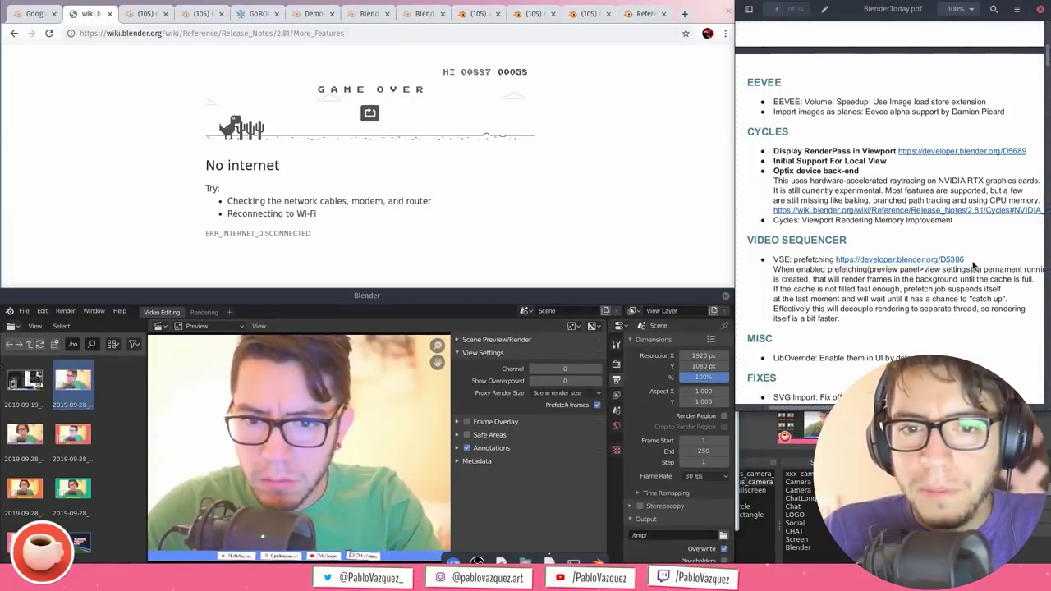
left_click_drag(969, 265, 939, 263)
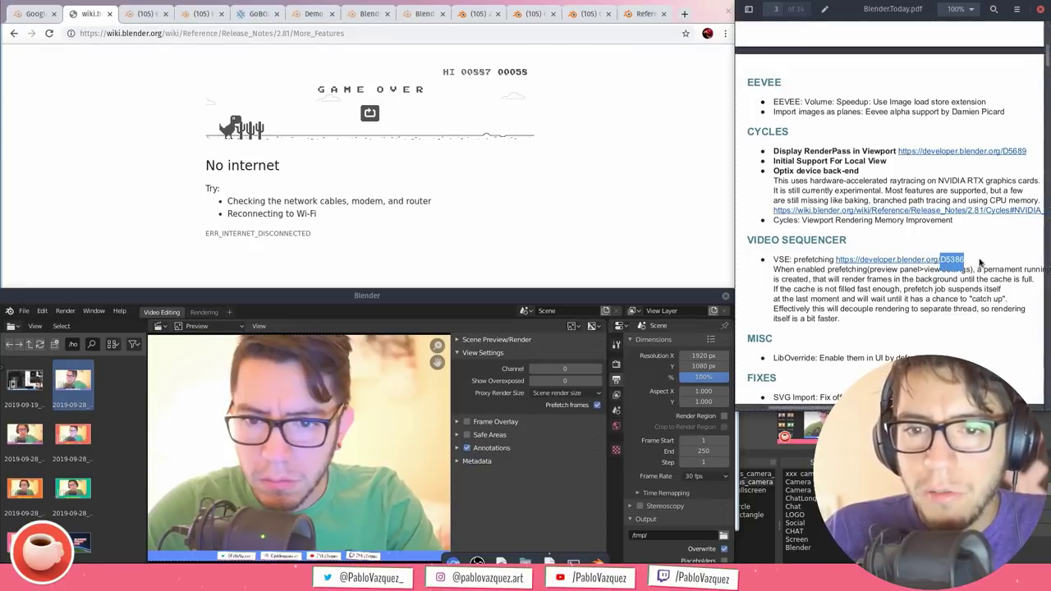
left_click(838, 318)
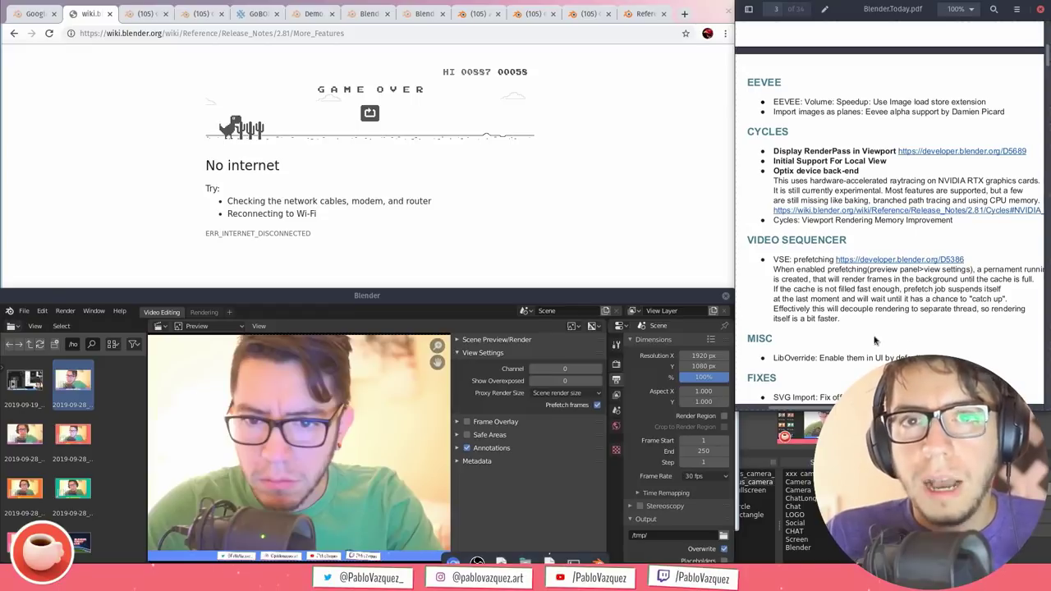
Bring the whole Blender window back into view and move the playhead to 1+11, and on to 1+16
left_click_drag(646, 299, 645, 285)
left_click_drag(510, 282, 525, 9)
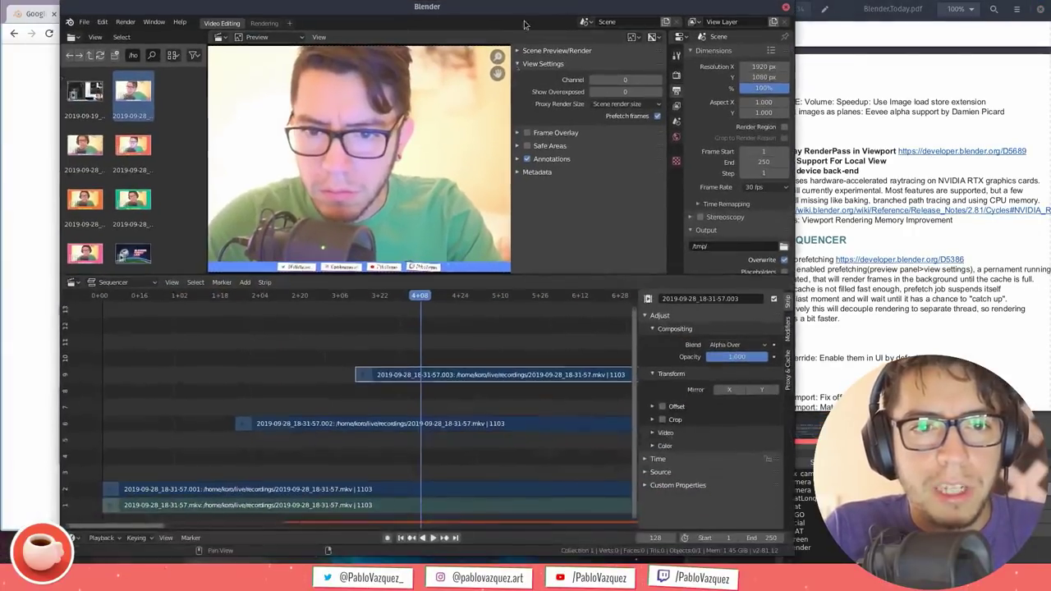
left_click(203, 297)
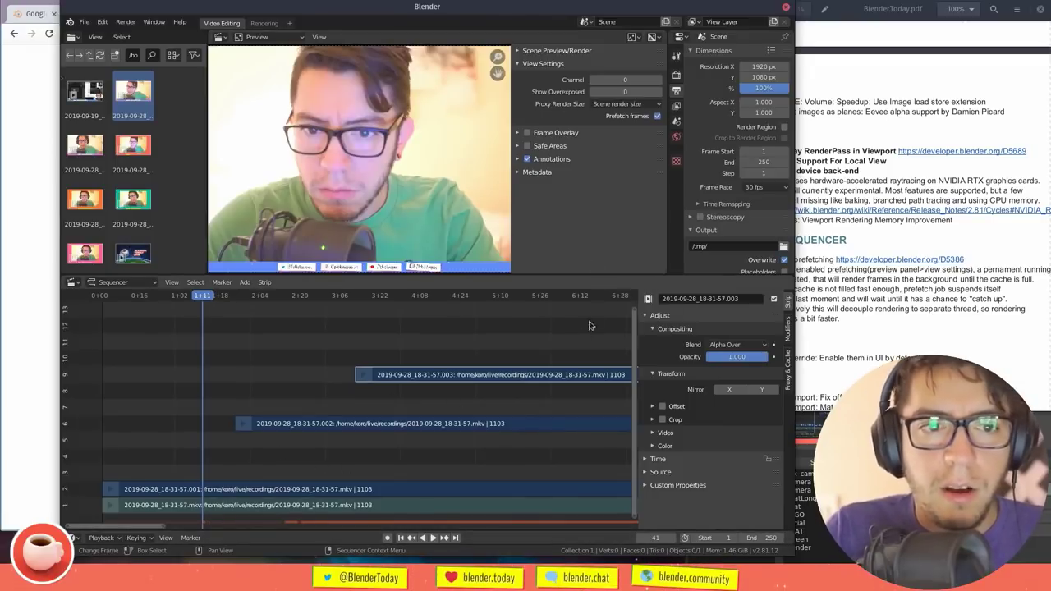
mouse_move(514, 377)
left_mouse_down("super")
mouse_move(503, 391)
mouse_move(507, 383)
left_mouse_up("super")
left_click(202, 313)
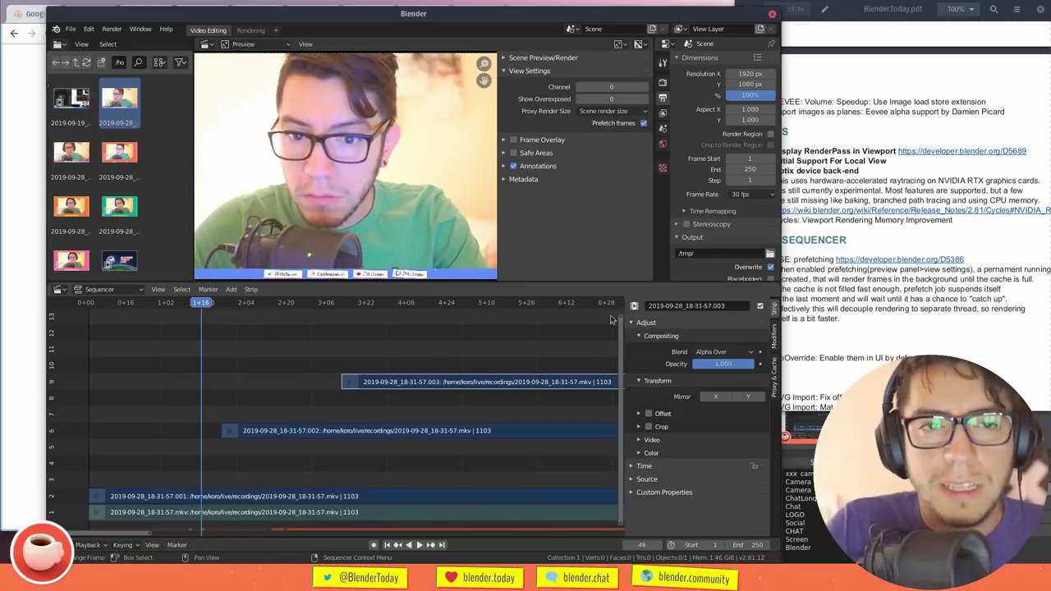
Lower the Blender window and switch to the PDF notes to review the Misc and Fixes sections
left_click_drag(589, 158, 570, 283, "super")
left_click(827, 252)
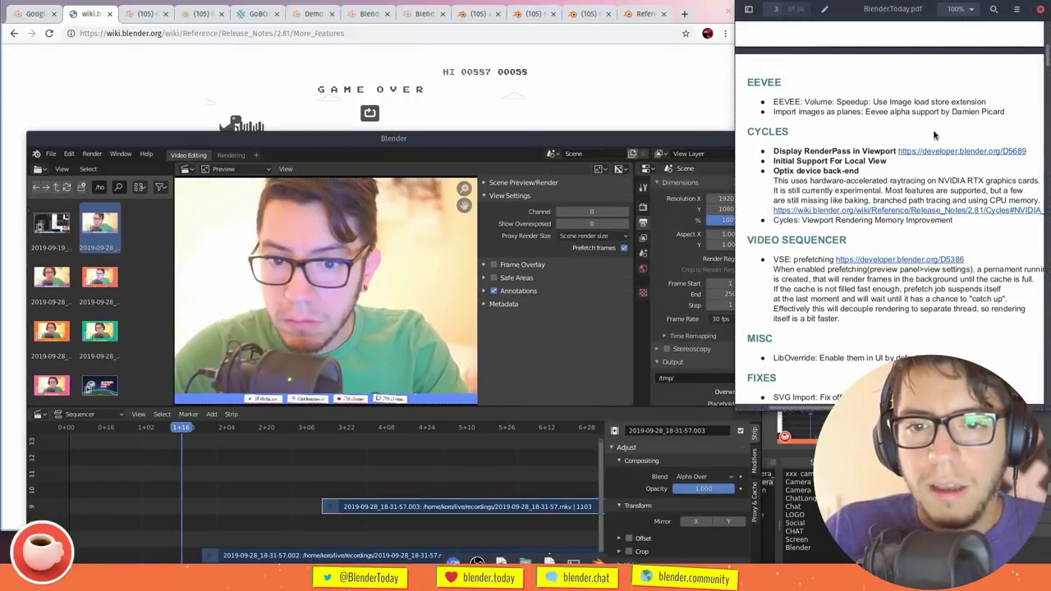
left_click_drag(1047, 56, 1048, 59)
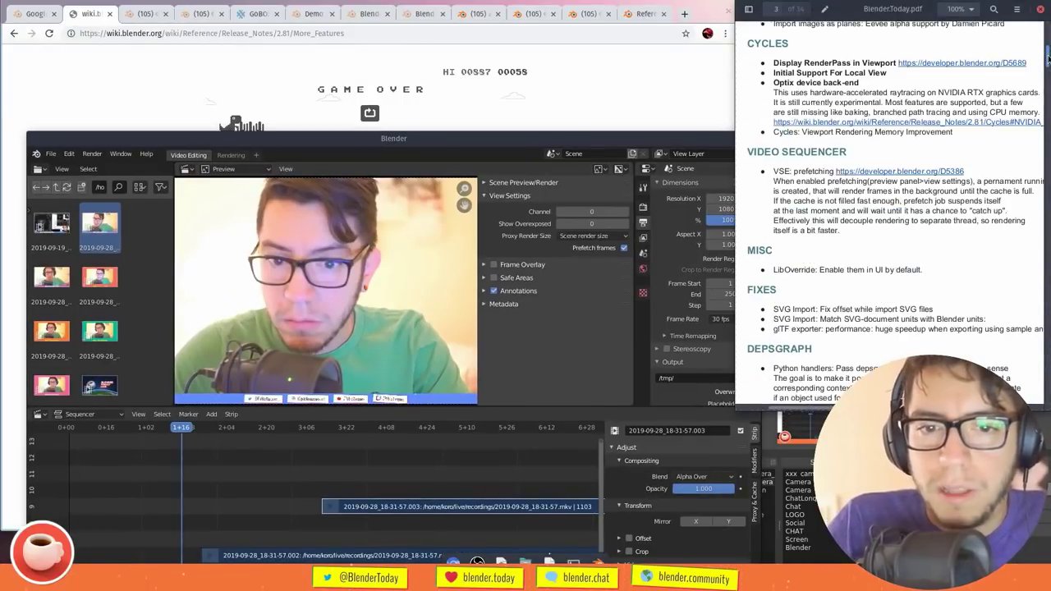
scroll(1047, 54, "up", 1)
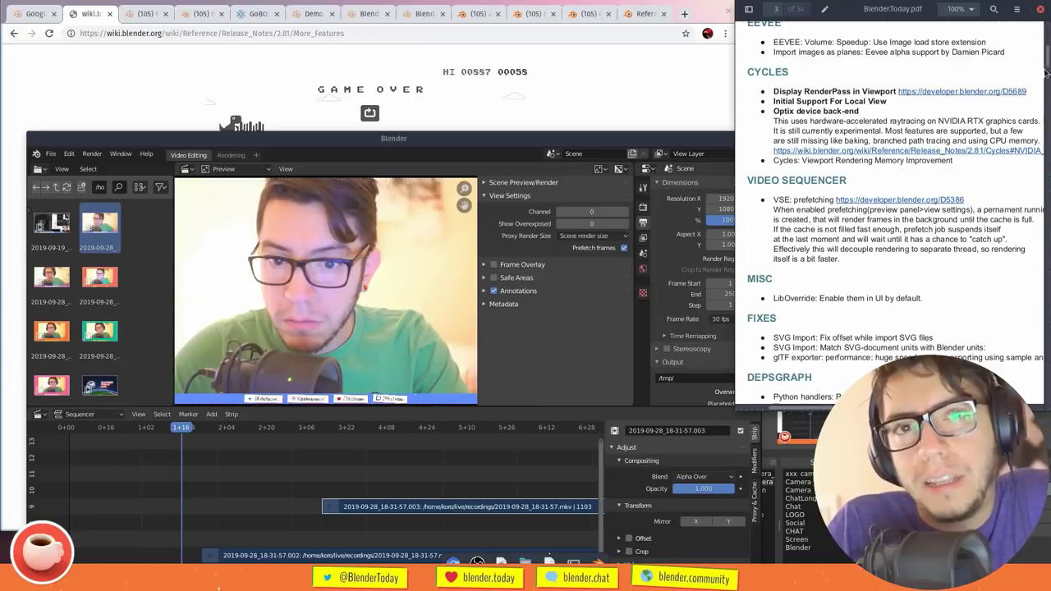
Return to the release notes in the browser, try to open Library Overrides, and go back to the overview
left_click_drag(707, 137, 644, 157)
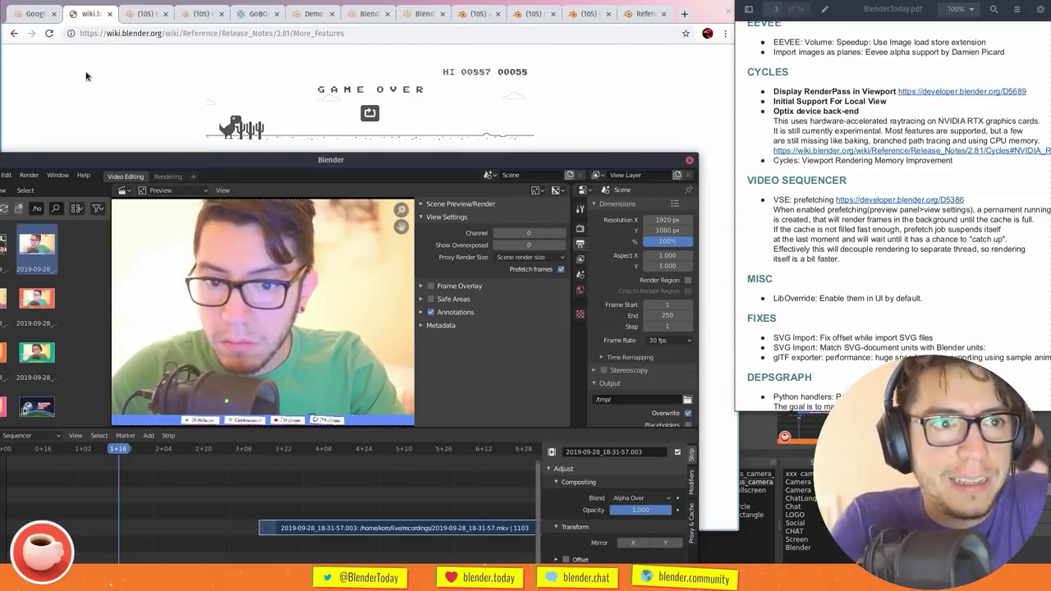
left_click(14, 34)
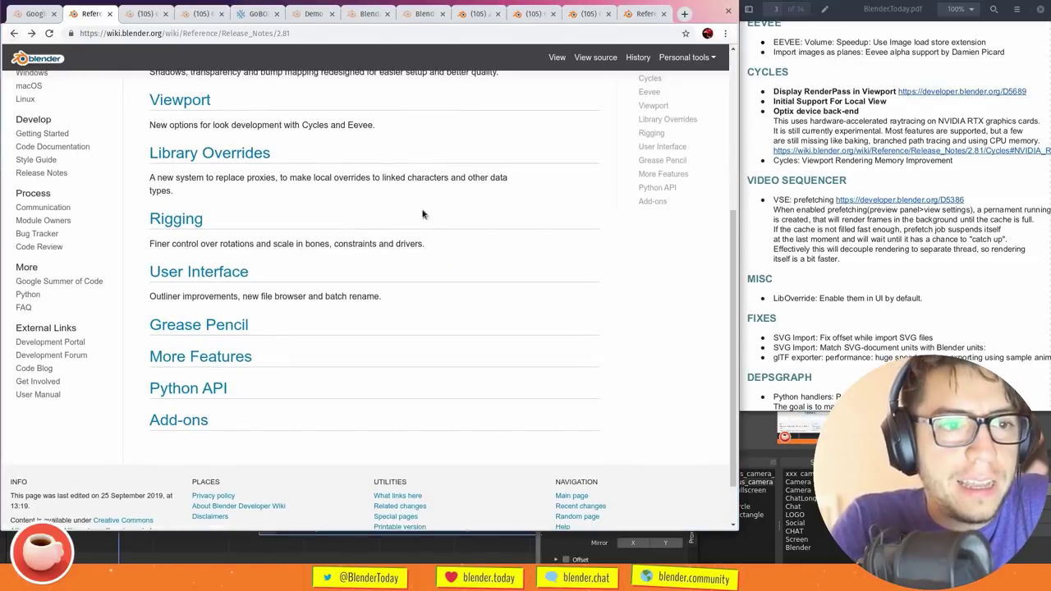
left_click(242, 157)
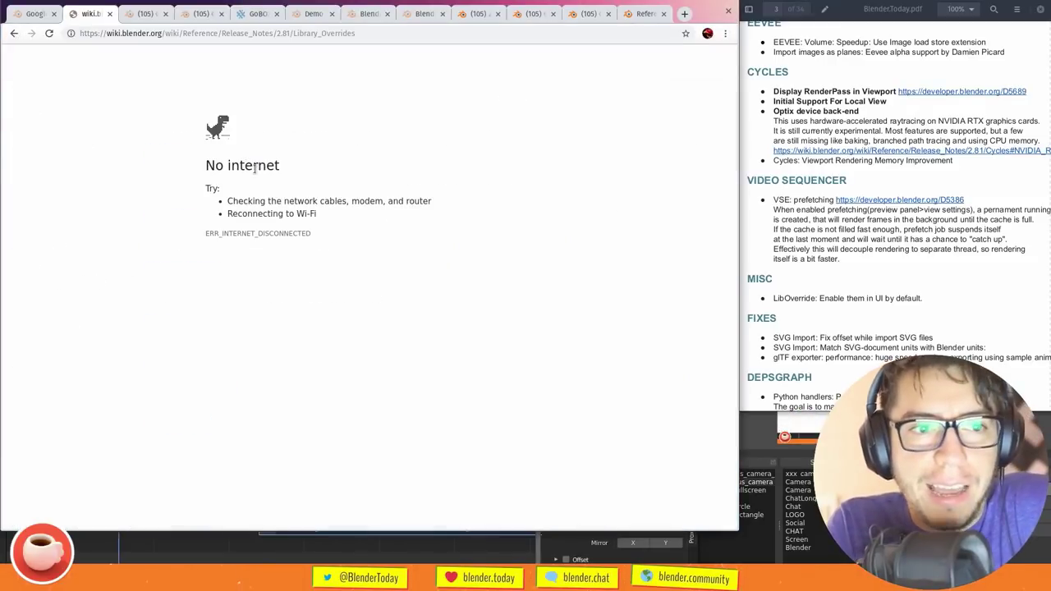
left_click(14, 34)
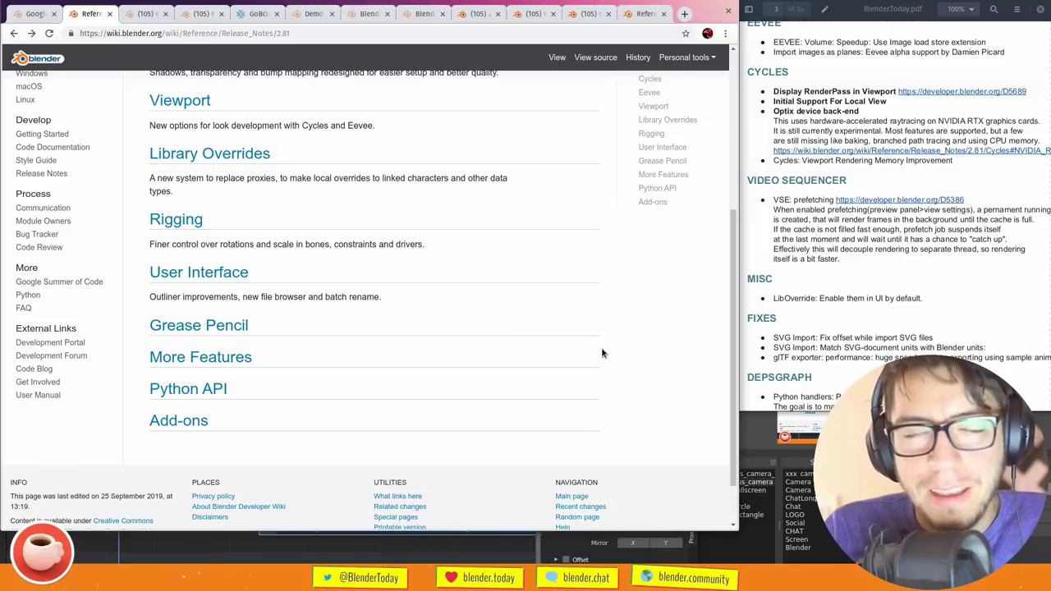
Bring Blender back into view and start a new General file, discarding the changes to the current video editing project
left_click(491, 550)
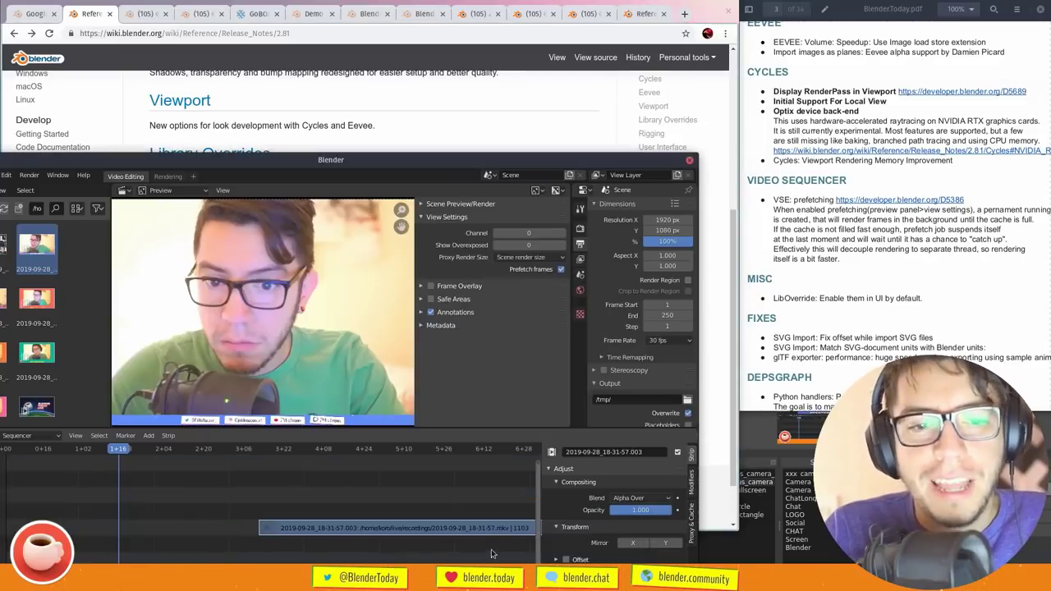
left_click_drag(591, 165, 662, 65)
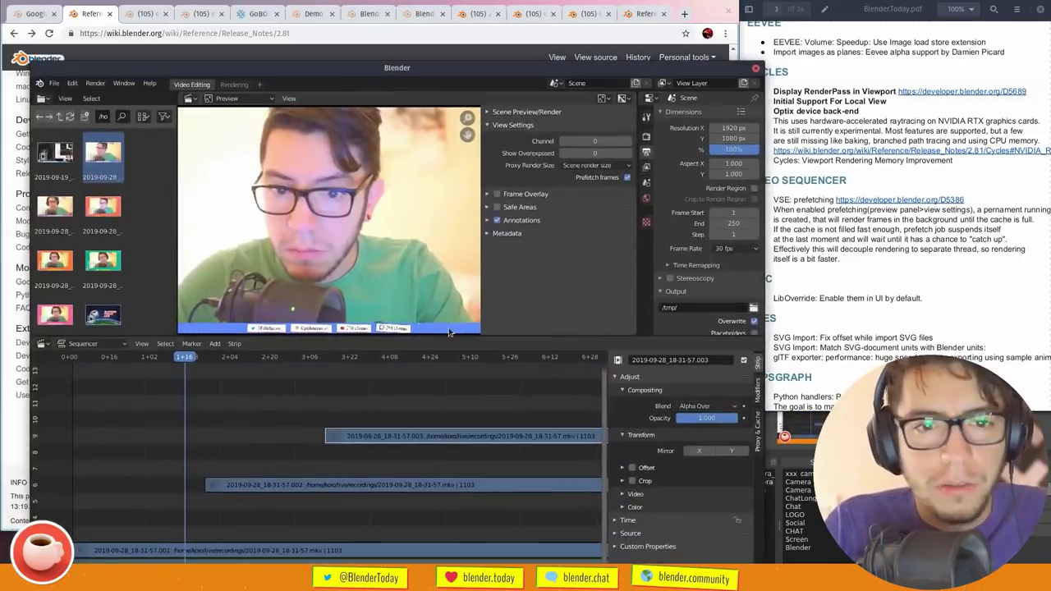
key("ctrl+n")
left_click(436, 277)
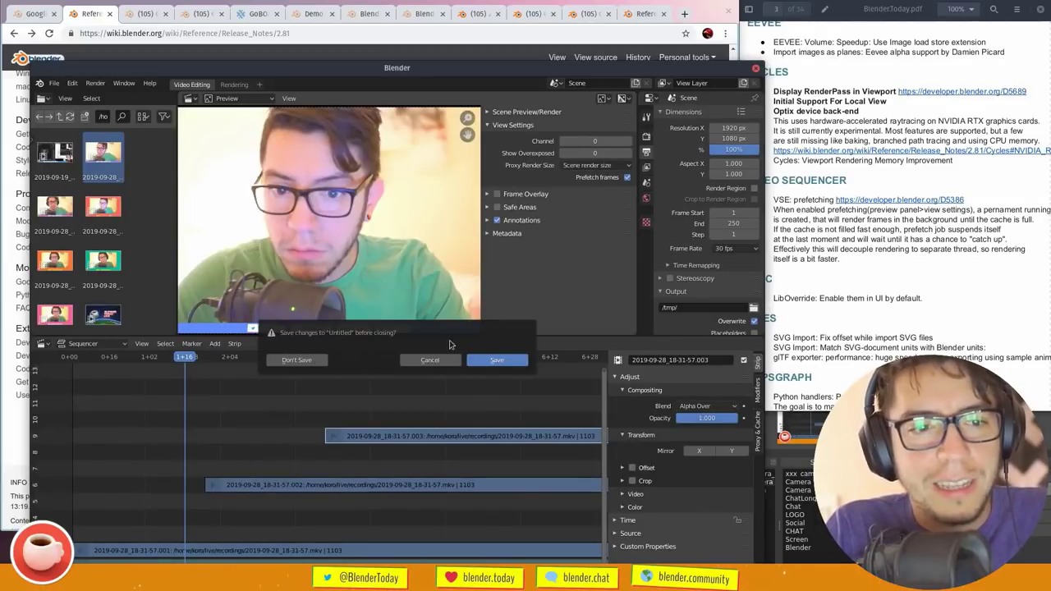
left_click_drag(597, 292, 566, 227, "super")
left_click(266, 298)
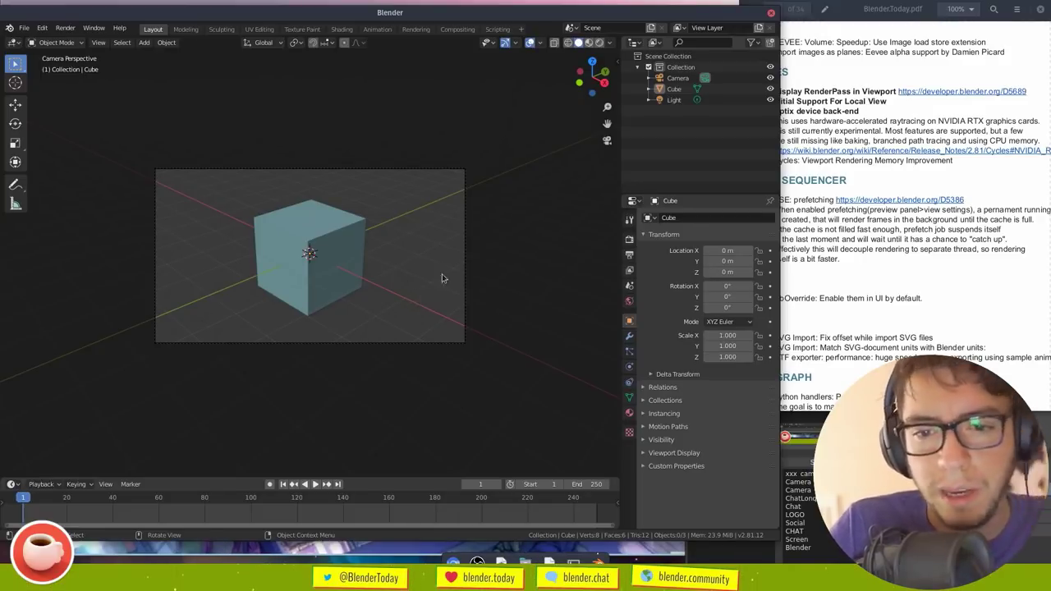
Lower the Blender window, return to the browser, and open the Library Overrides release notes page to read its introduction
left_click_drag(595, 32, 594, 403, "super")
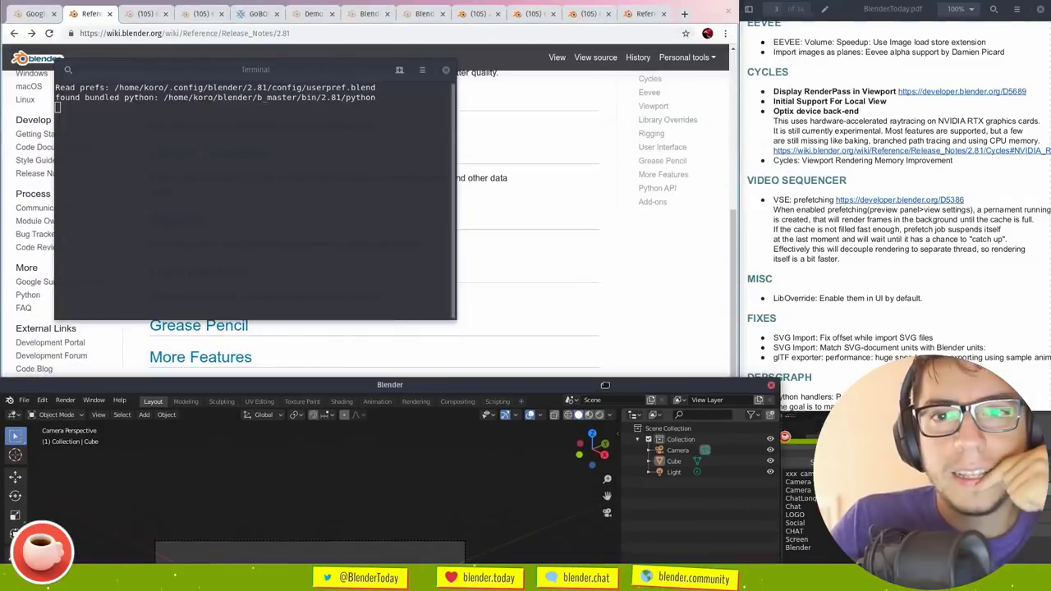
left_click(1018, 2)
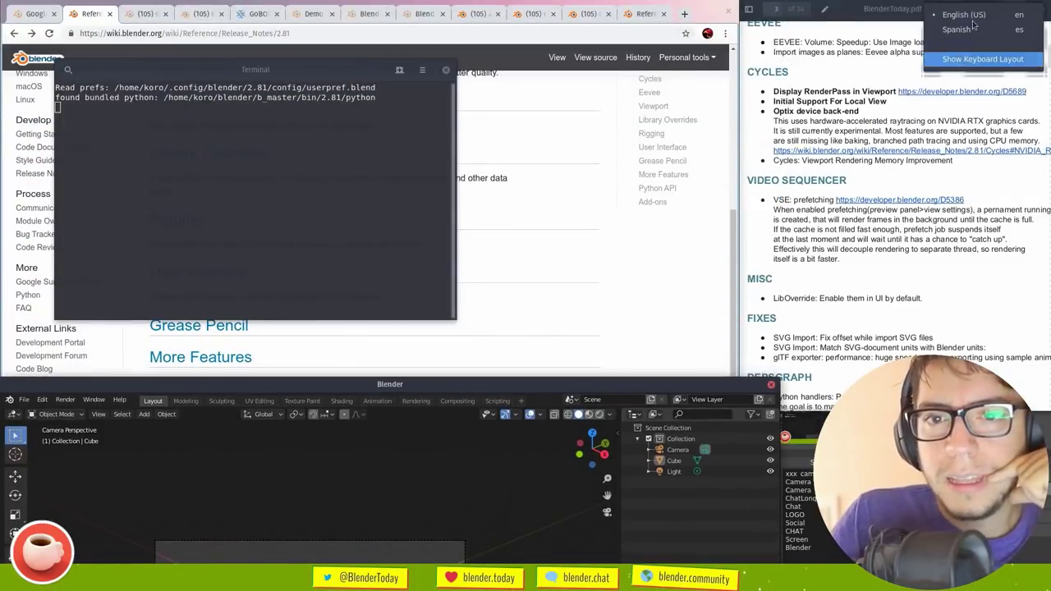
left_click(963, 77)
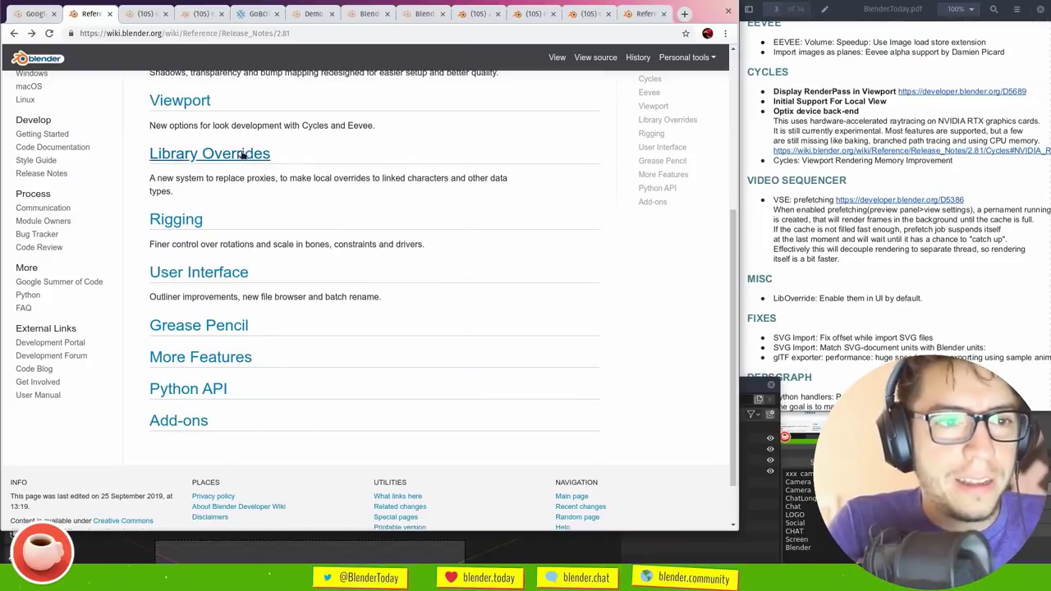
left_click(240, 154)
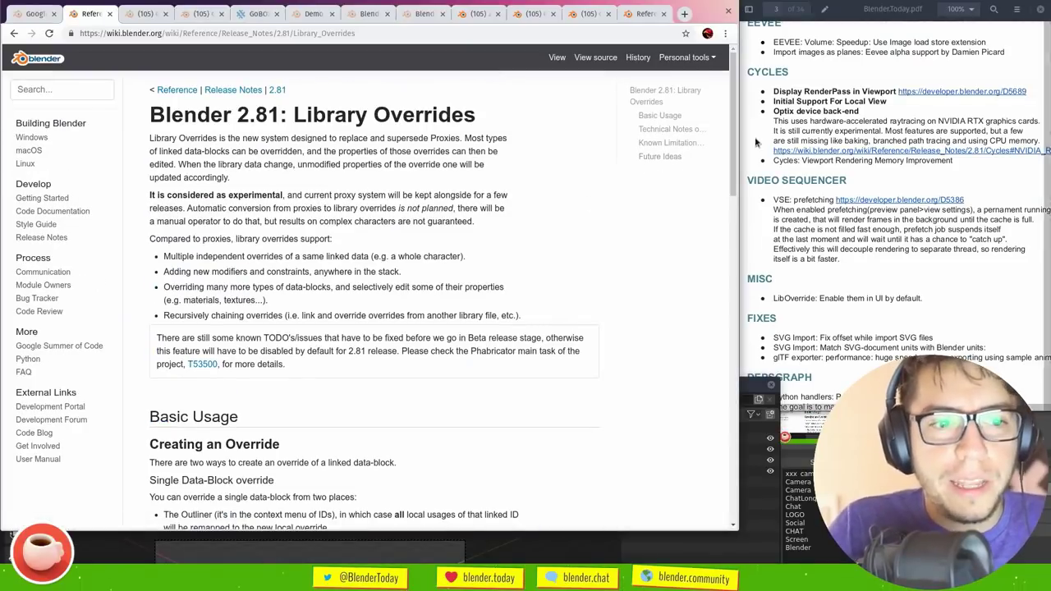
scroll(741, 174, "down", 3)
left_click_drag(740, 174, 744, 114)
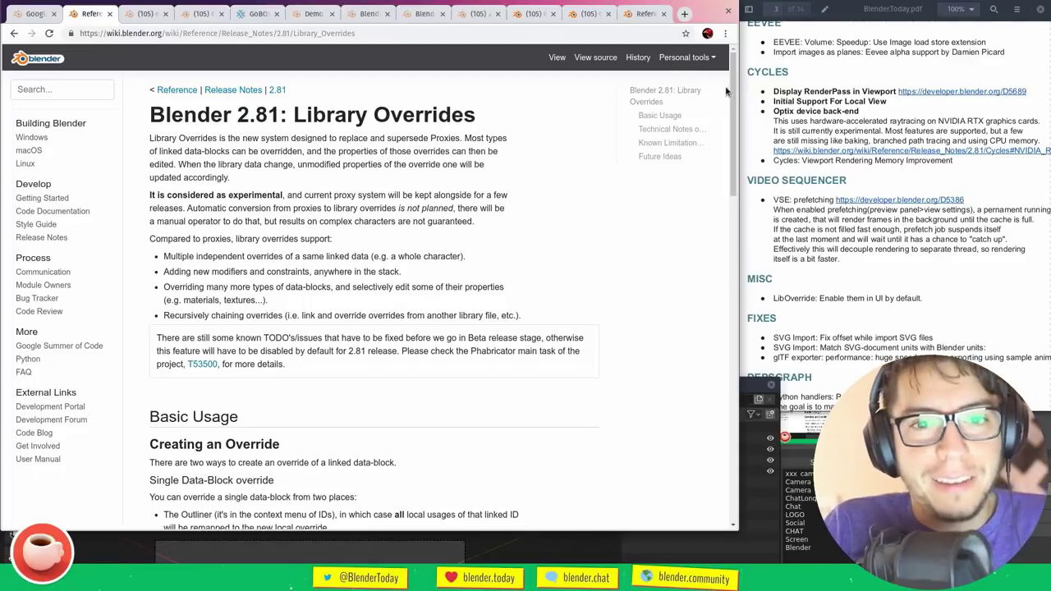
scroll(735, 94, "down", 1)
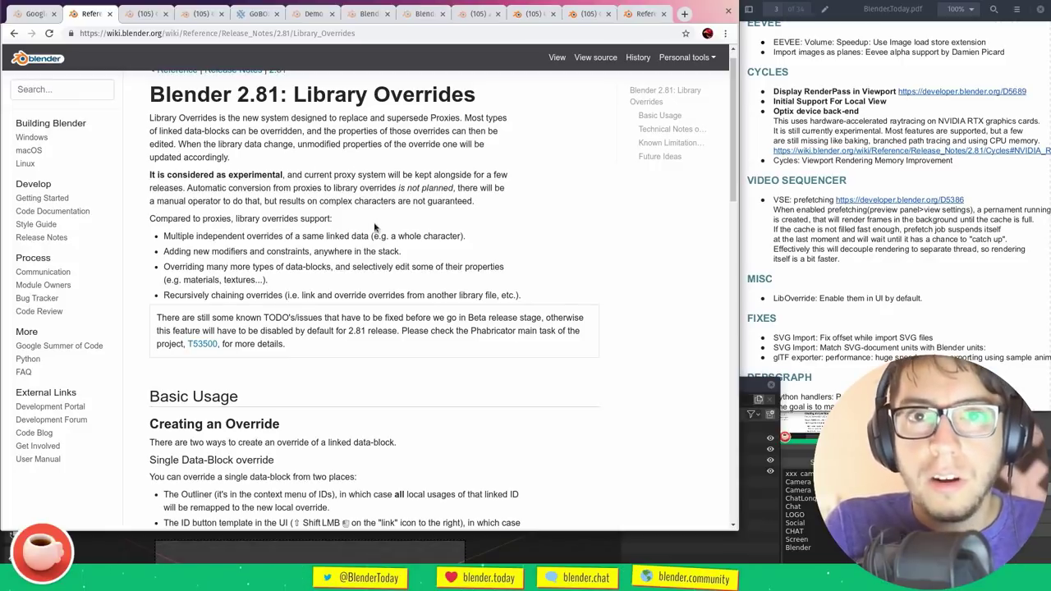
left_click_drag(496, 559, 505, 181, "super")
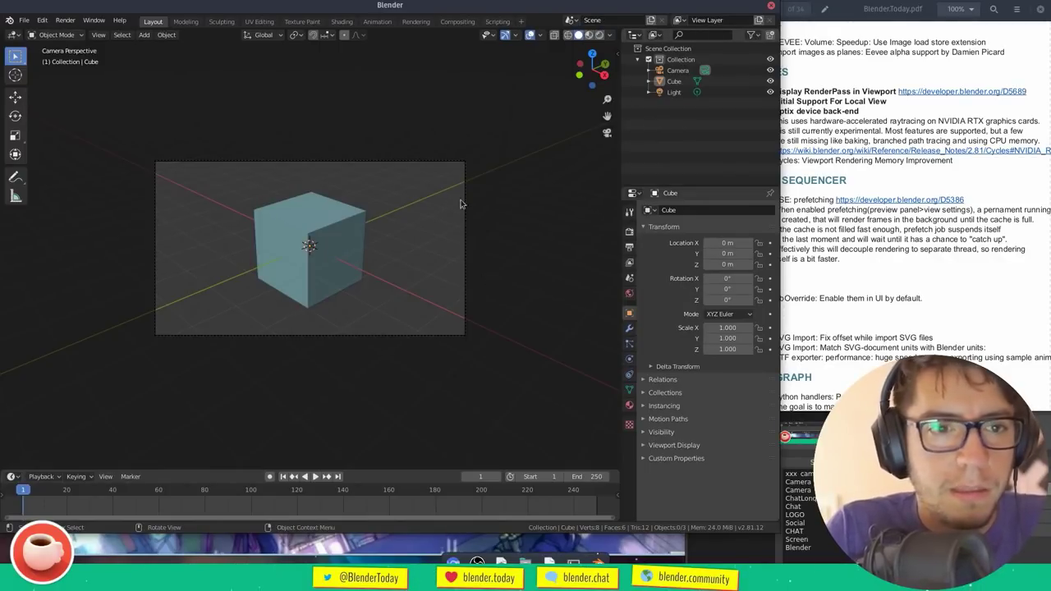
key("ctrl+q")
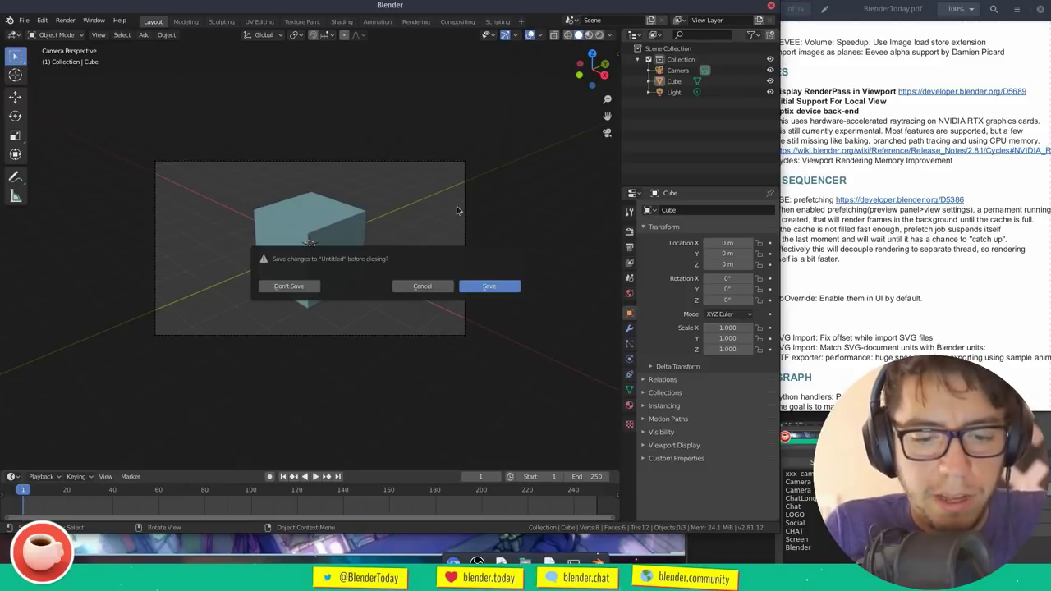
key("Escape")
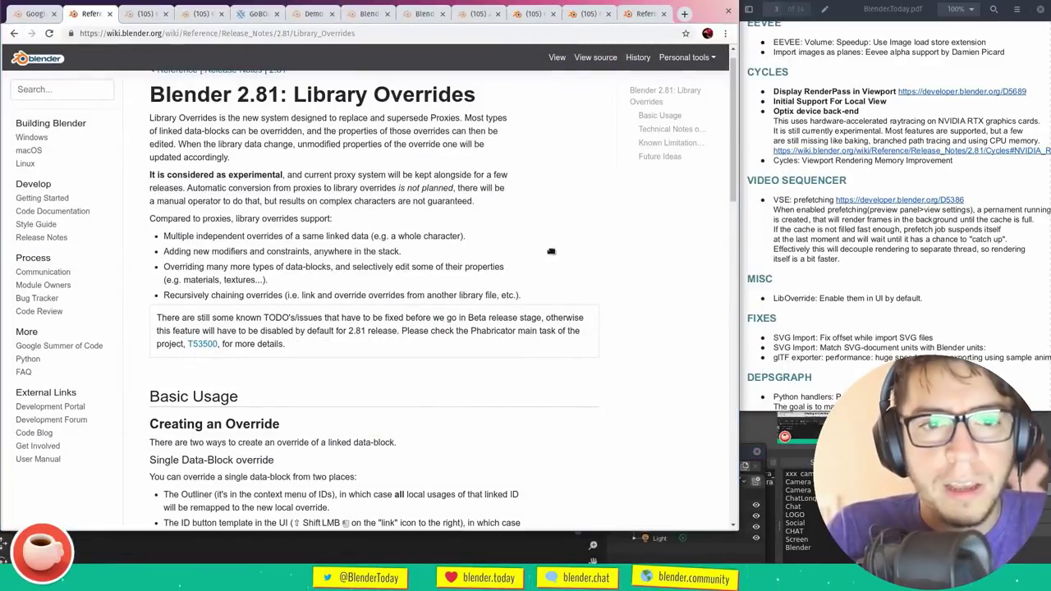
Show the default cube scene in Blender, lower its window, and go back to the Library Overrides introduction in the browser
left_click_drag(511, 556, 520, 251, "super")
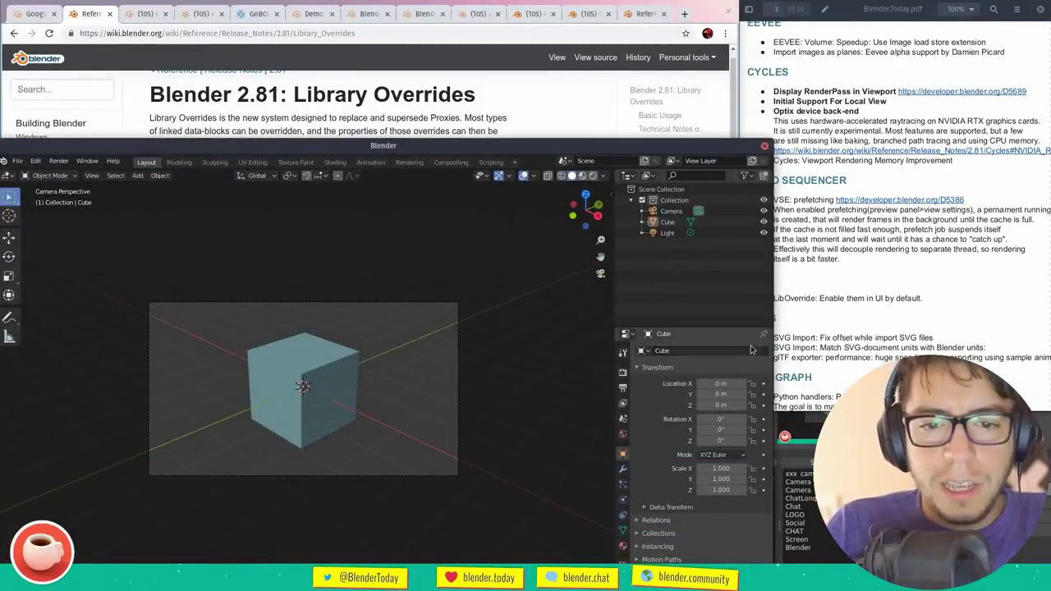
left_click_drag(624, 216, 653, 329, "super")
left_click(572, 203)
mouse_move(735, 141)
left_mouse_down()
mouse_move(737, 371)
mouse_move(739, 137)
left_mouse_up()
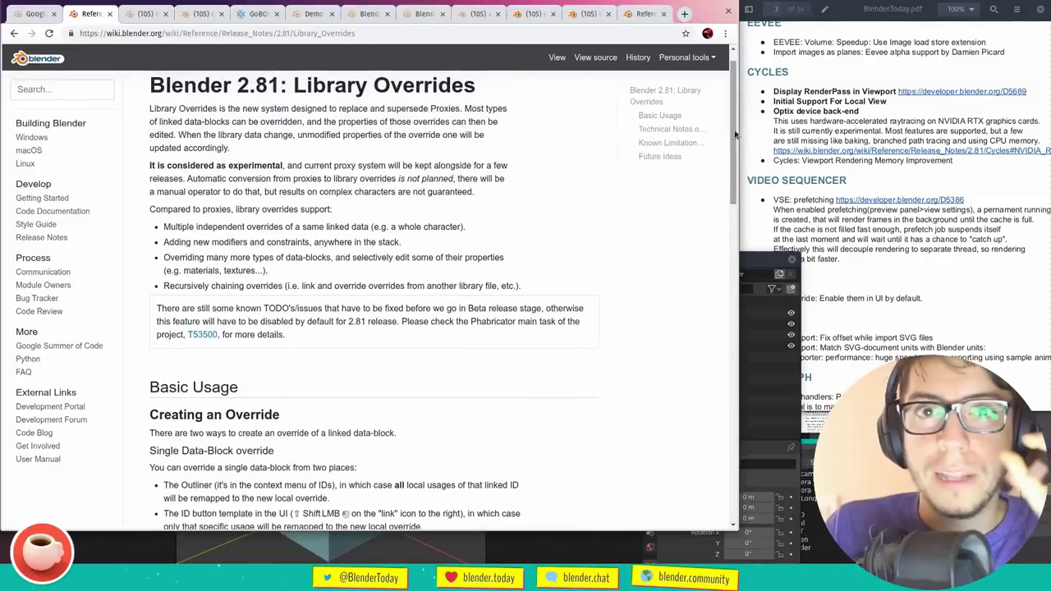
left_click_drag(762, 258, 588, 5)
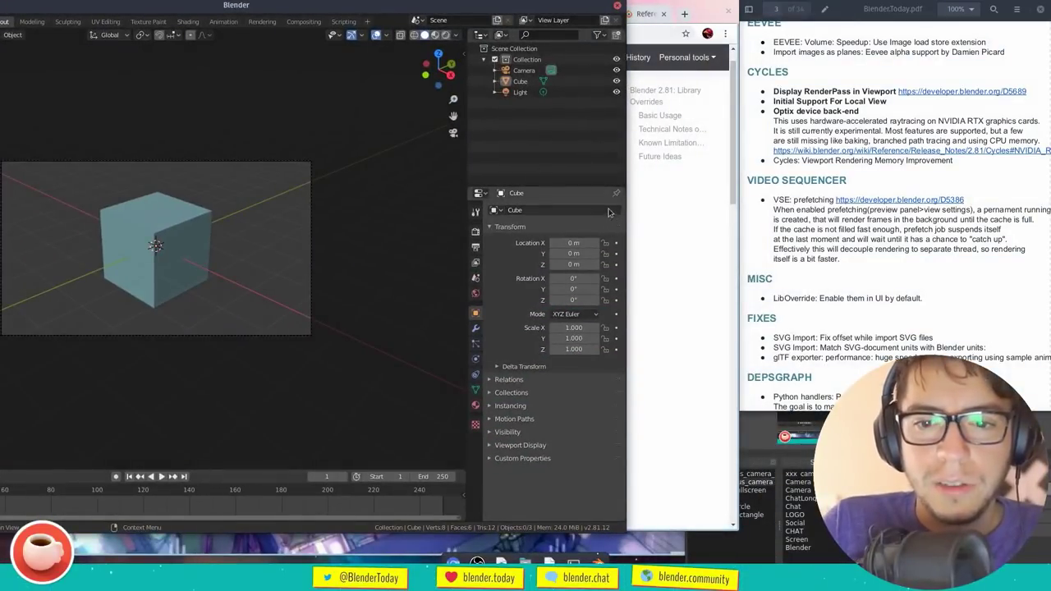
left_click_drag(564, 6, 615, 355)
left_click(562, 203)
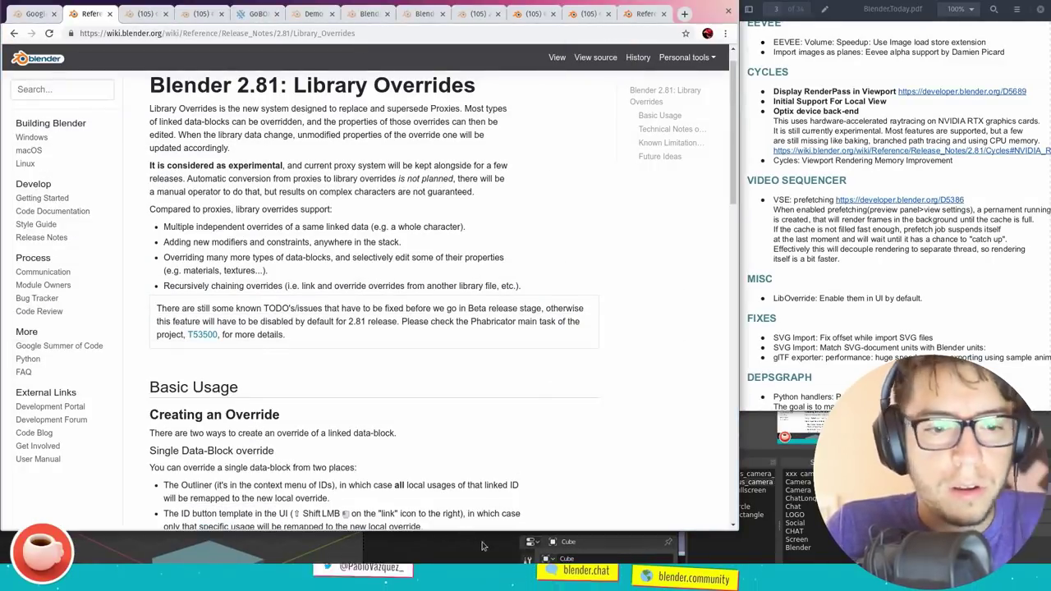
Raise the Blender window and look through the cube's material, object and mesh data properties
left_click_drag(502, 542, 450, 247, "super")
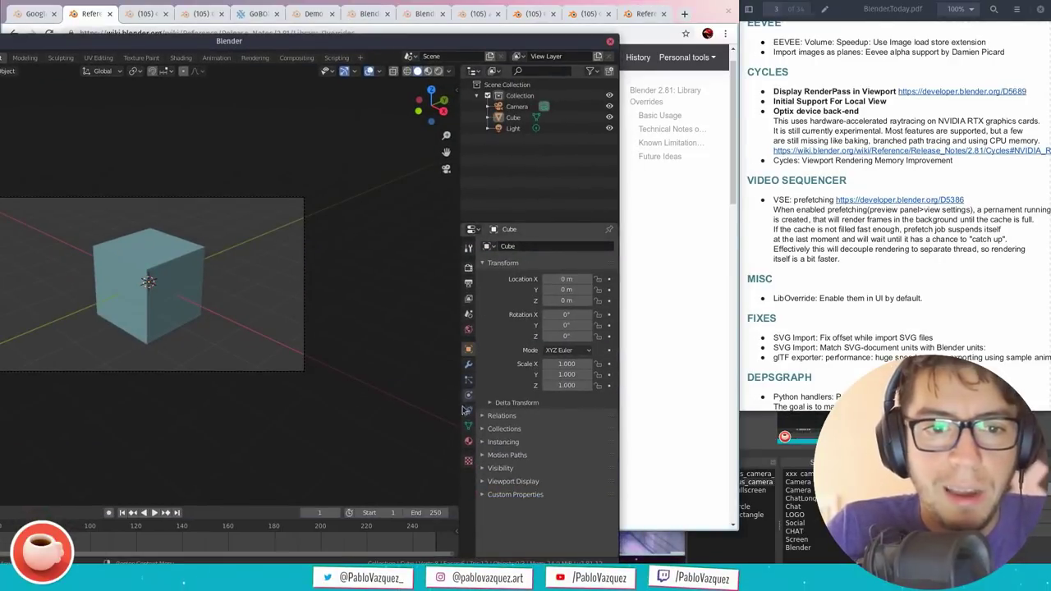
left_click(468, 441)
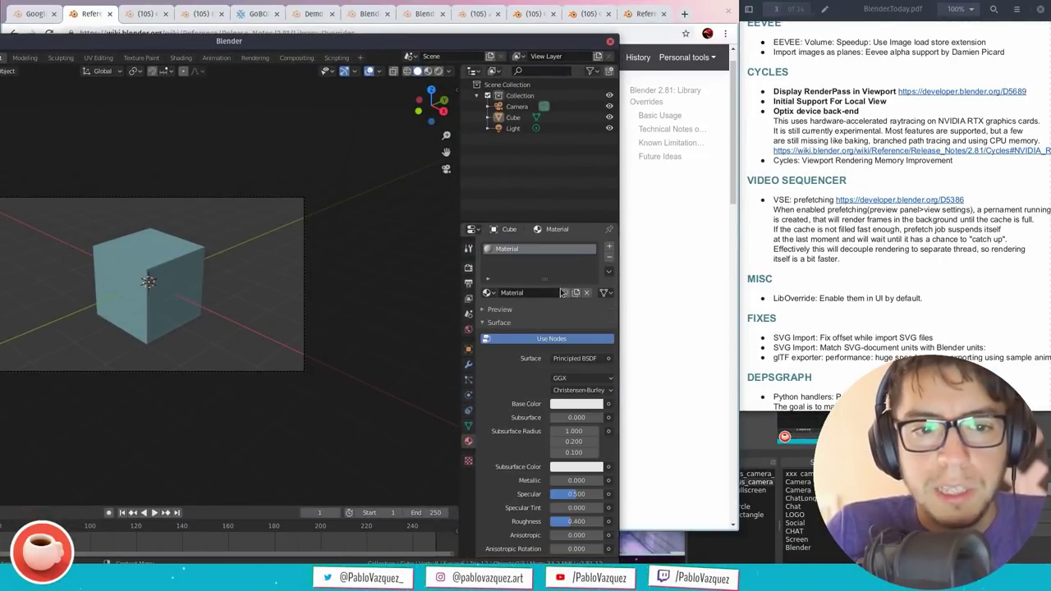
left_click(468, 349)
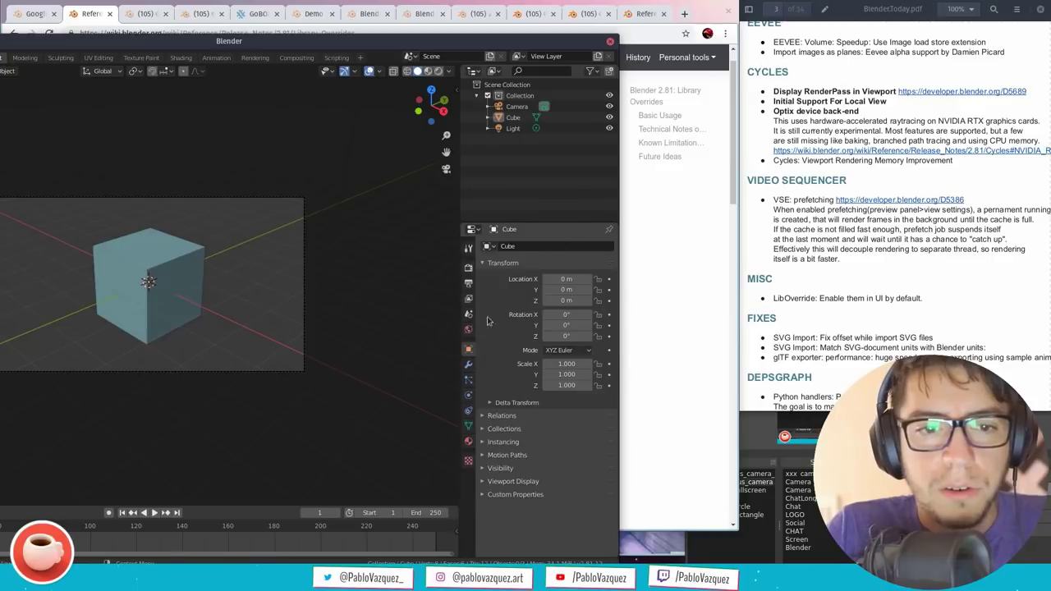
left_click(468, 425)
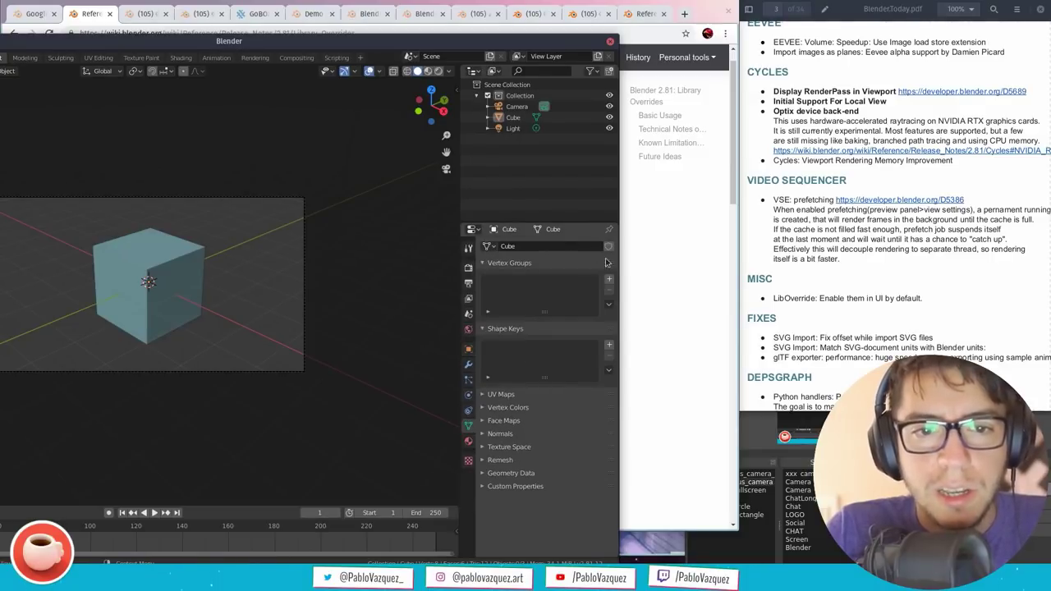
Enlarge the mesh data properties and switch the Cube mesh's Fake User on and back off
left_click_drag(587, 257, 518, 244, "alt")
middle_click_drag(462, 316, 527, 326, "ctrl")
scroll(527, 328, "up", 2)
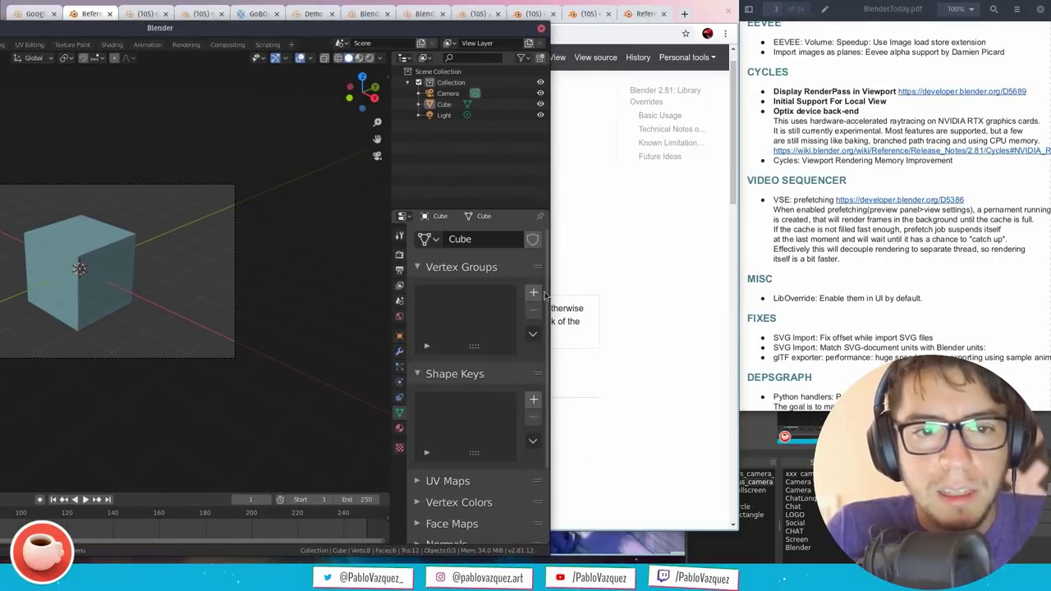
left_click(532, 239)
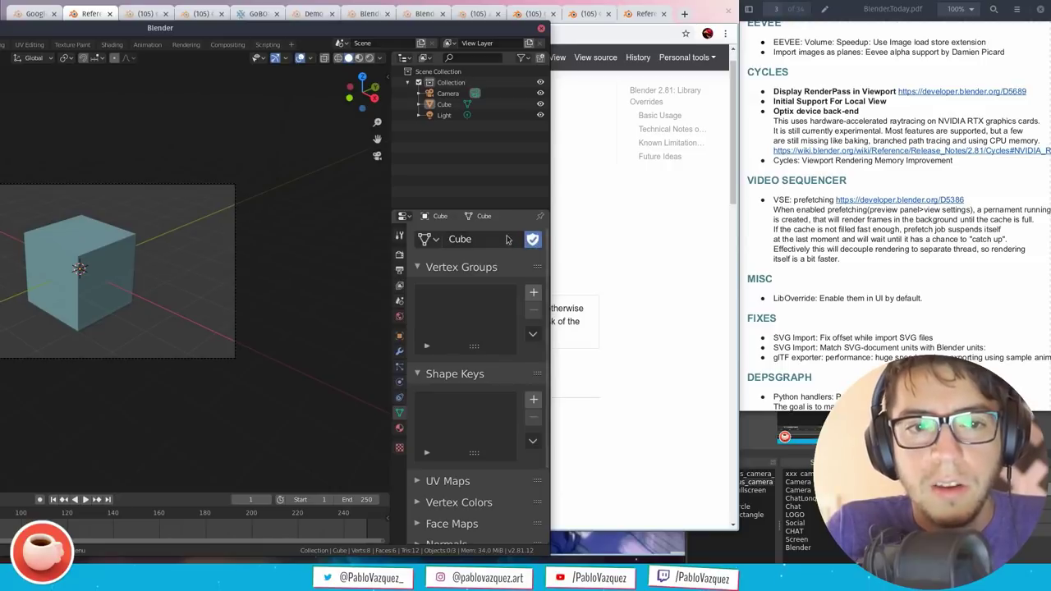
left_click(532, 239)
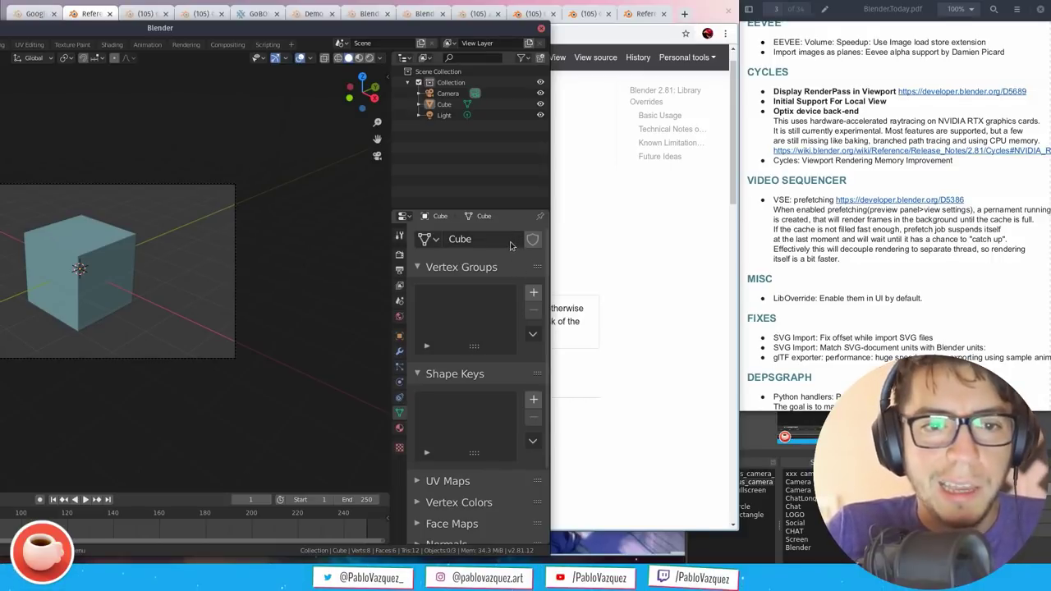
Lower Blender, read the Library Overrides page from the introduction through Creating an Override, and switch to the PDF notes
left_click_drag(505, 29, 515, 420)
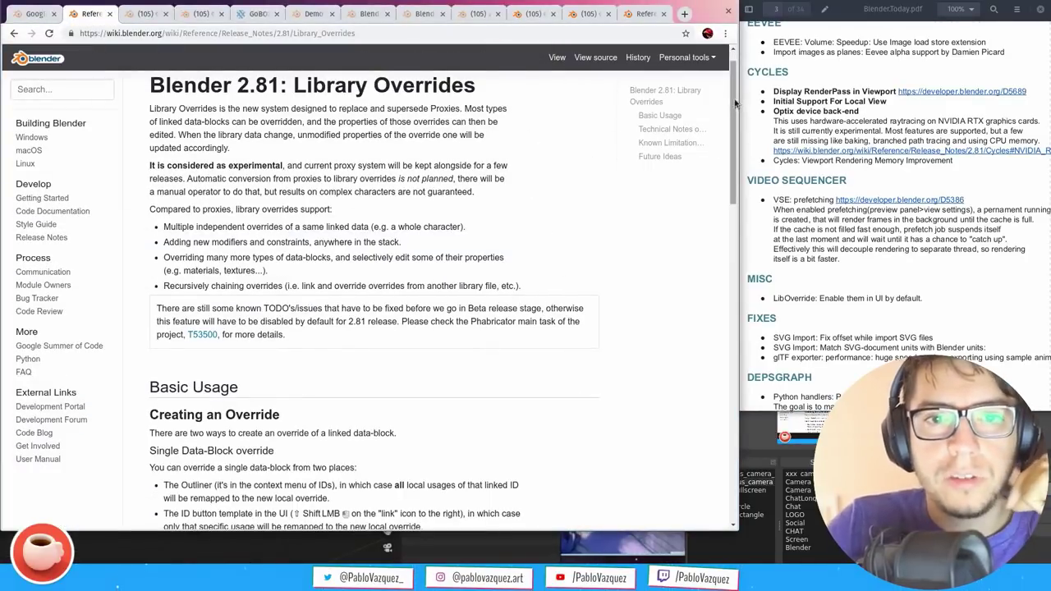
scroll(735, 82, "up", 1)
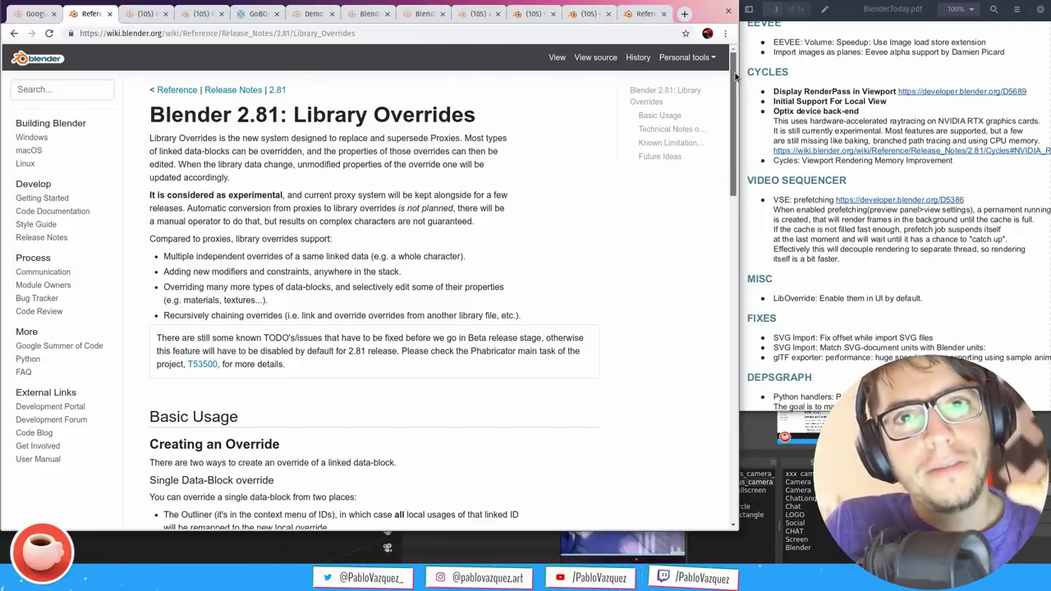
scroll(742, 103, "down", 3)
scroll(736, 128, "up", 3)
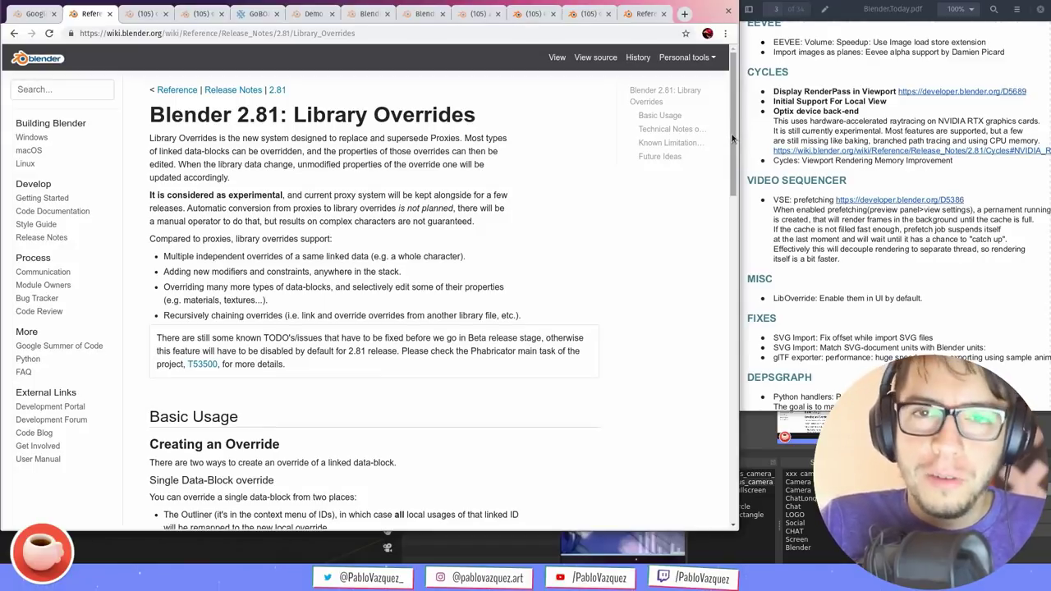
scroll(734, 120, "down", 1)
left_click_drag(735, 122, 739, 205)
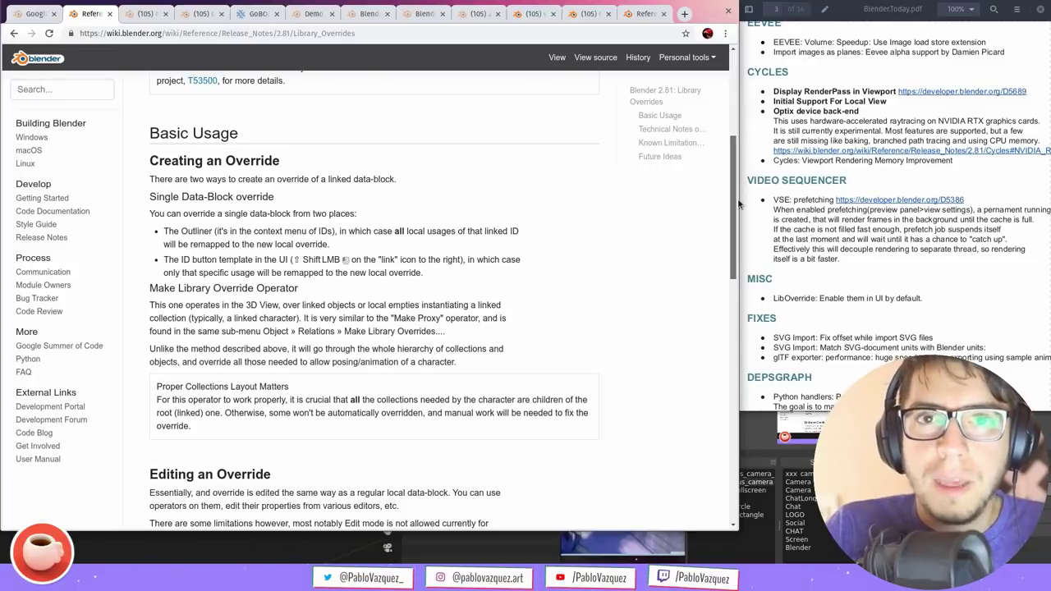
left_click_drag(738, 203, 734, 115)
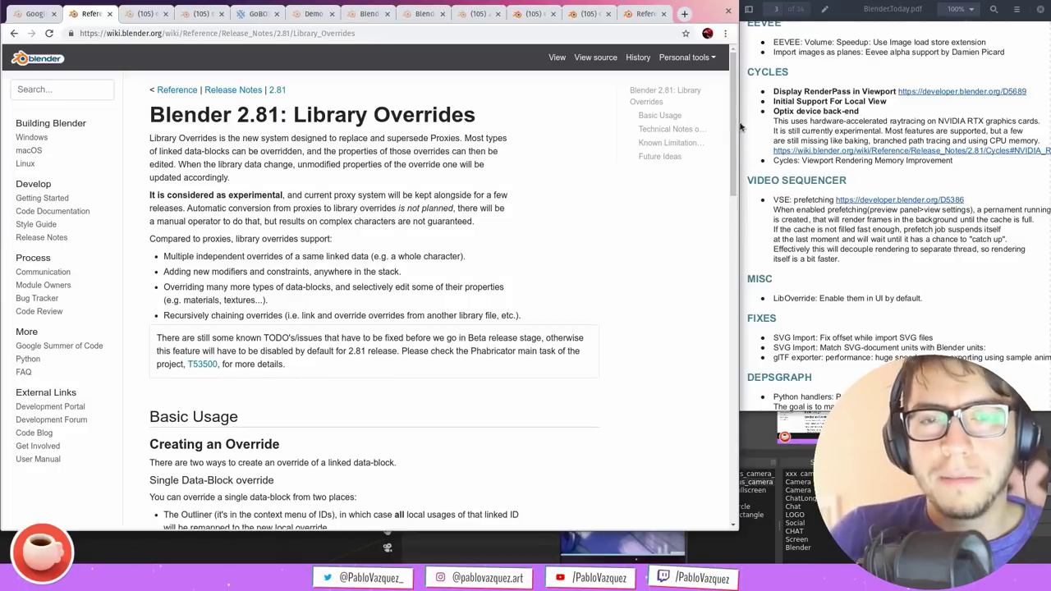
left_click(977, 112)
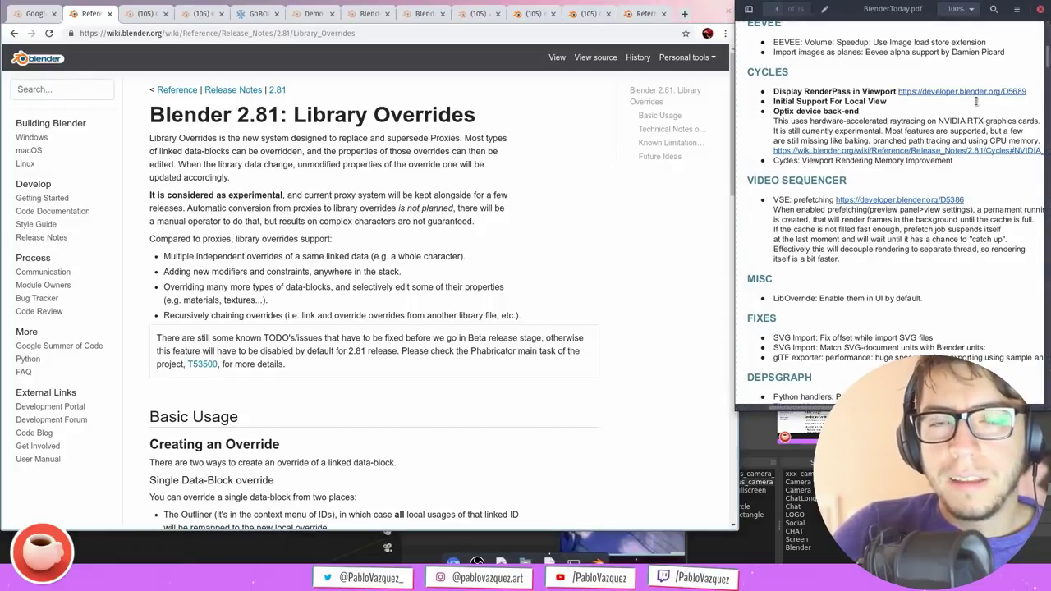